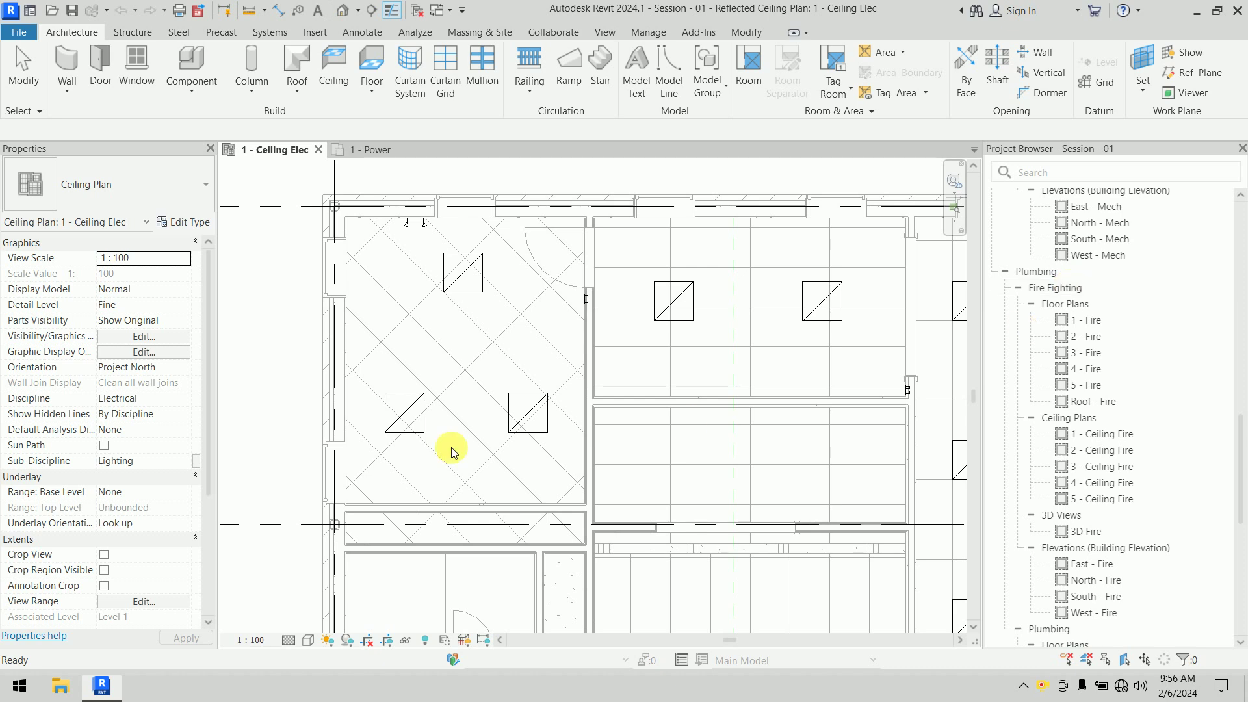
Examine the rooms, ceiling grids and lighting fixtures across the Level 1 electrical ceiling plan
scroll(478, 501, "down", 1)
middle_click_drag(562, 449, 490, 326)
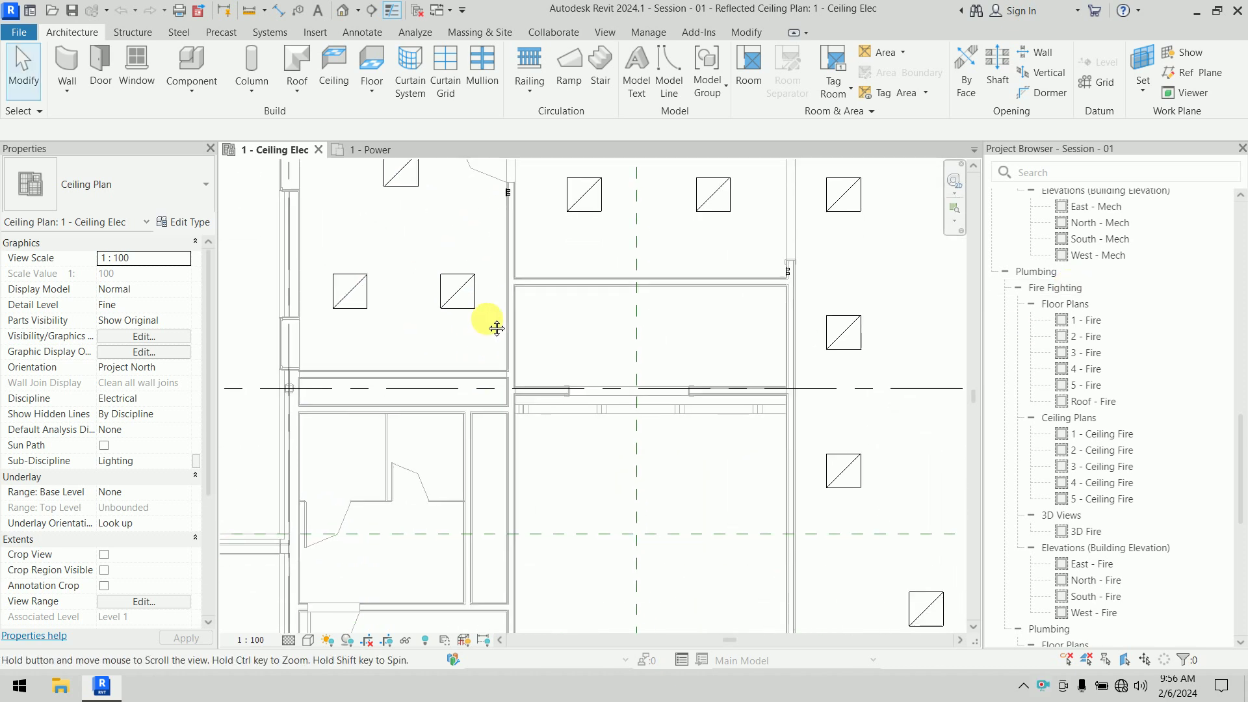
middle_click_drag(516, 543, 409, 271)
middle_click_drag(509, 543, 526, 332)
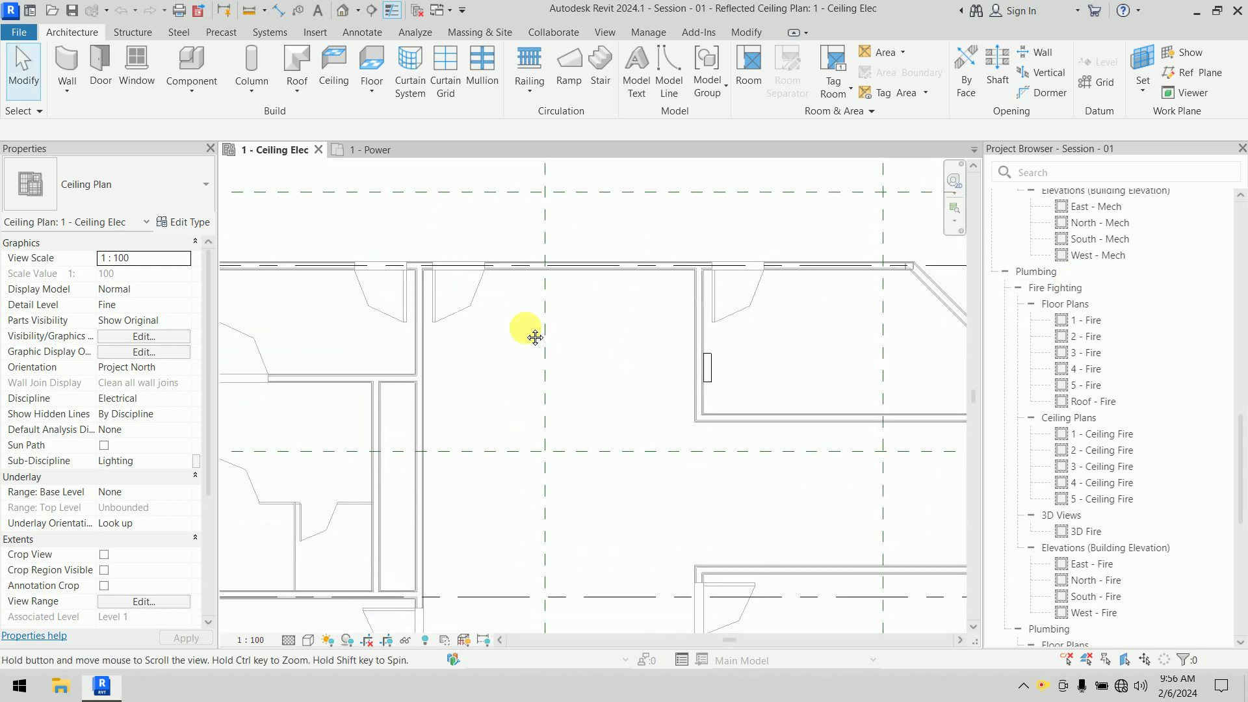
mouse_move(741, 381)
middle_mouse_down()
mouse_move(423, 496)
mouse_move(386, 490)
middle_mouse_up()
scroll(384, 485, "up", 2)
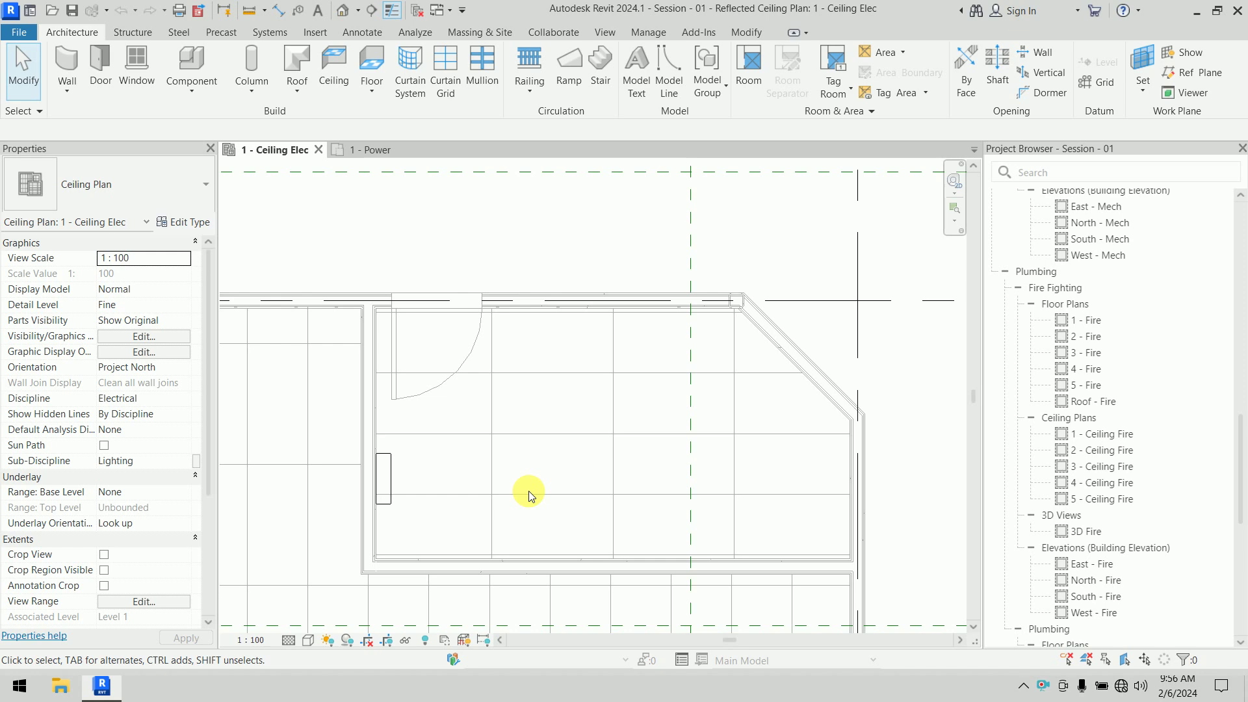
scroll(530, 490, "down", 3)
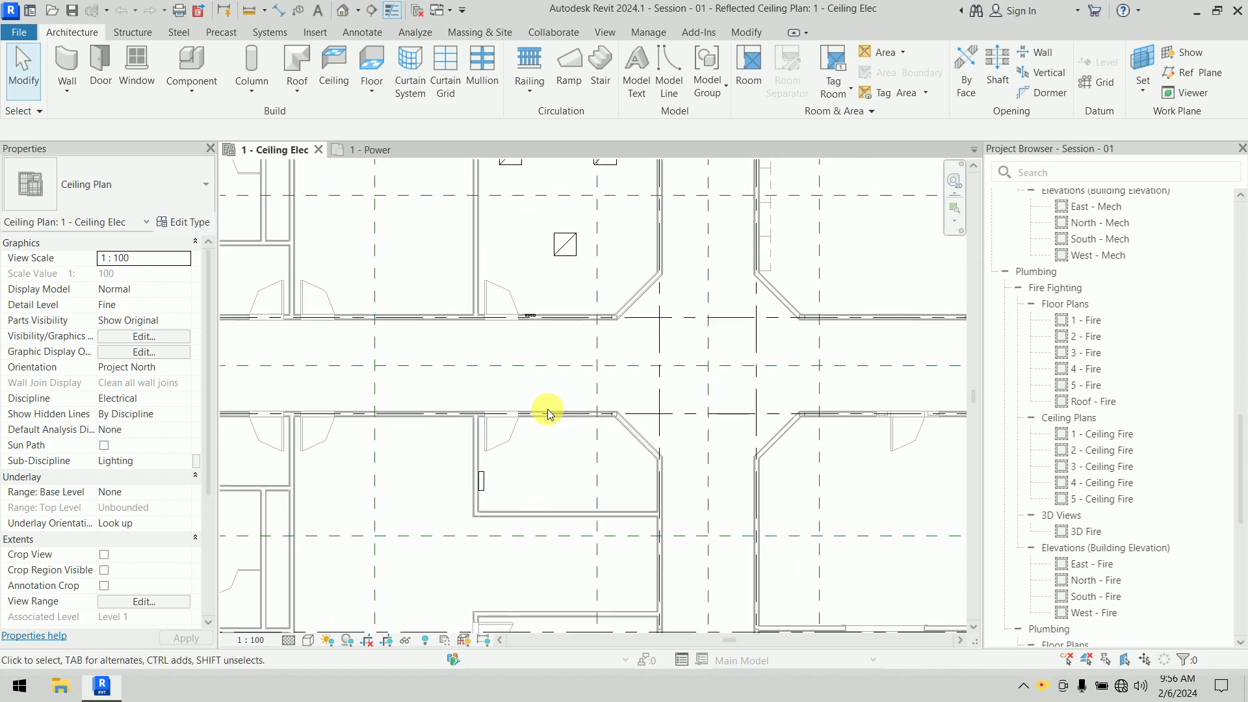
middle_click_drag(546, 412, 604, 518)
scroll(518, 429, "up", 3)
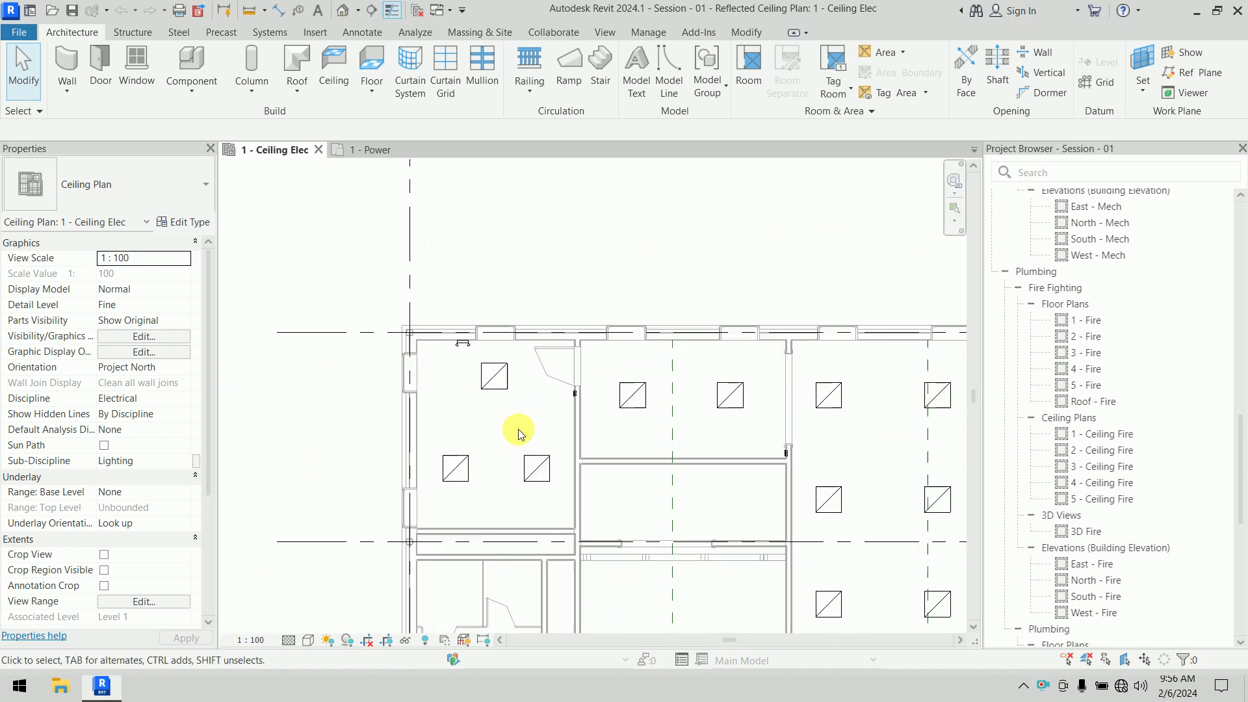
middle_click_drag(518, 429, 525, 353)
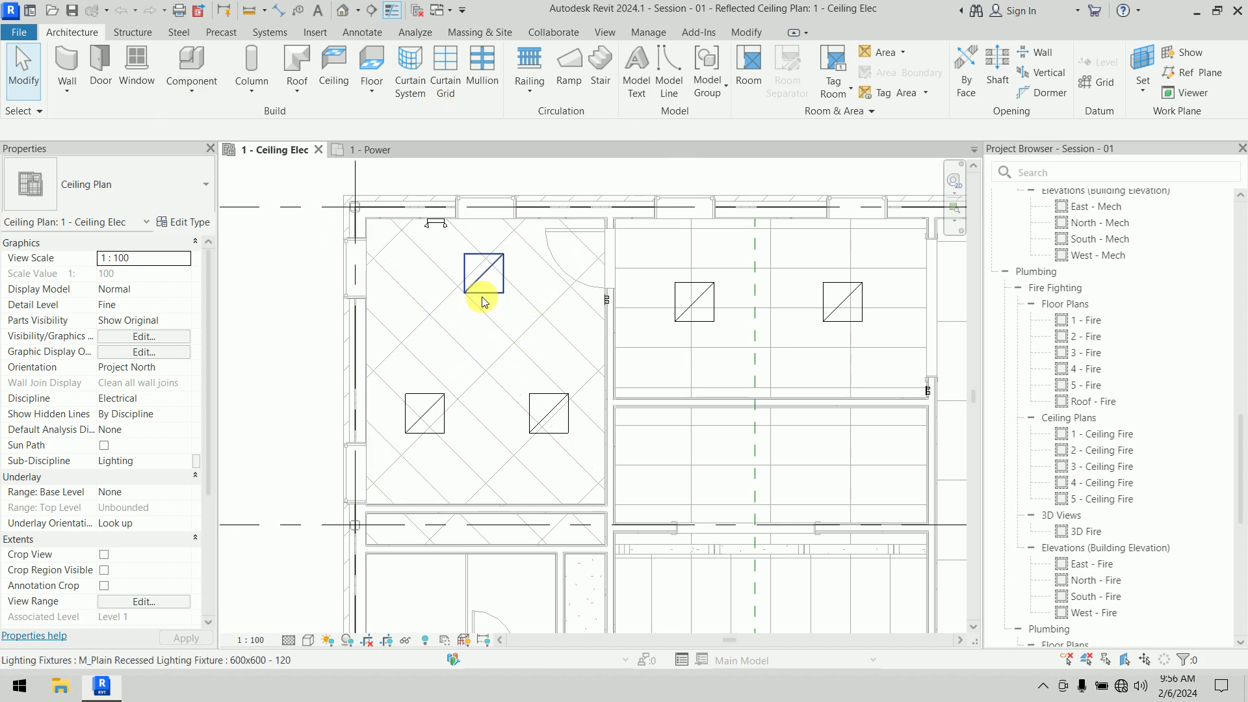
Start placing electrical equipment and look through the available equipment types without changing the current one
left_click(271, 32)
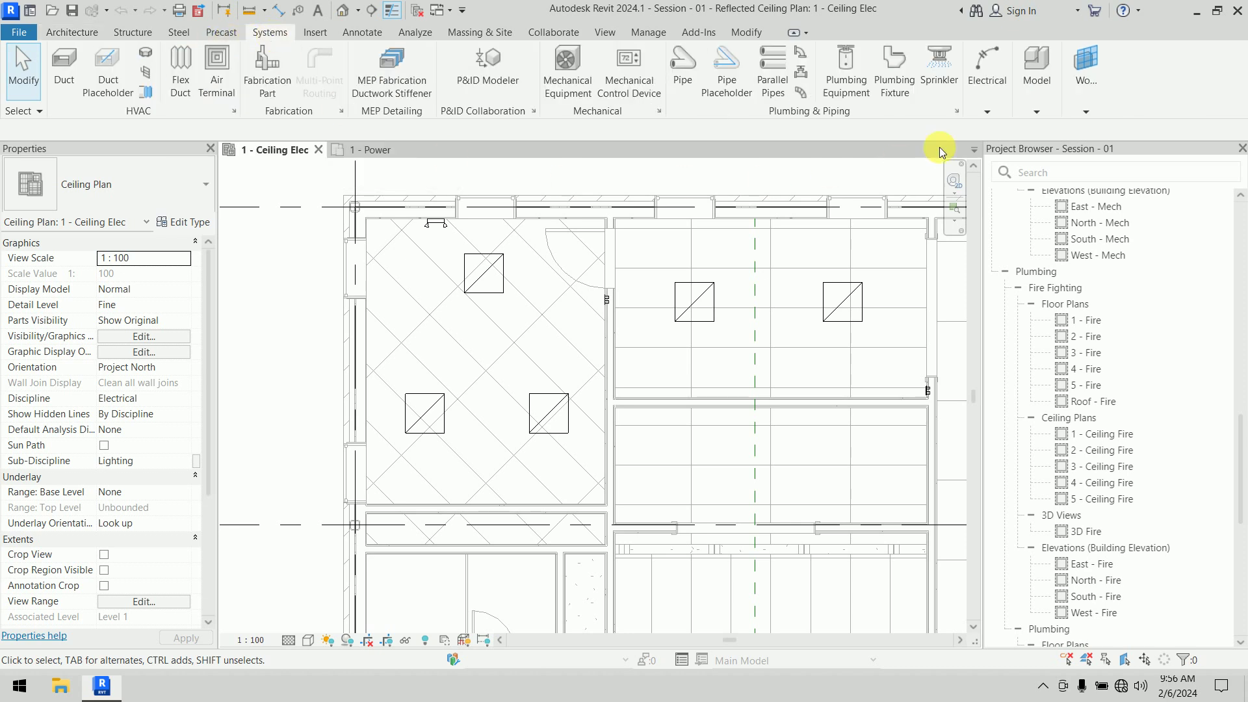
left_click(994, 99)
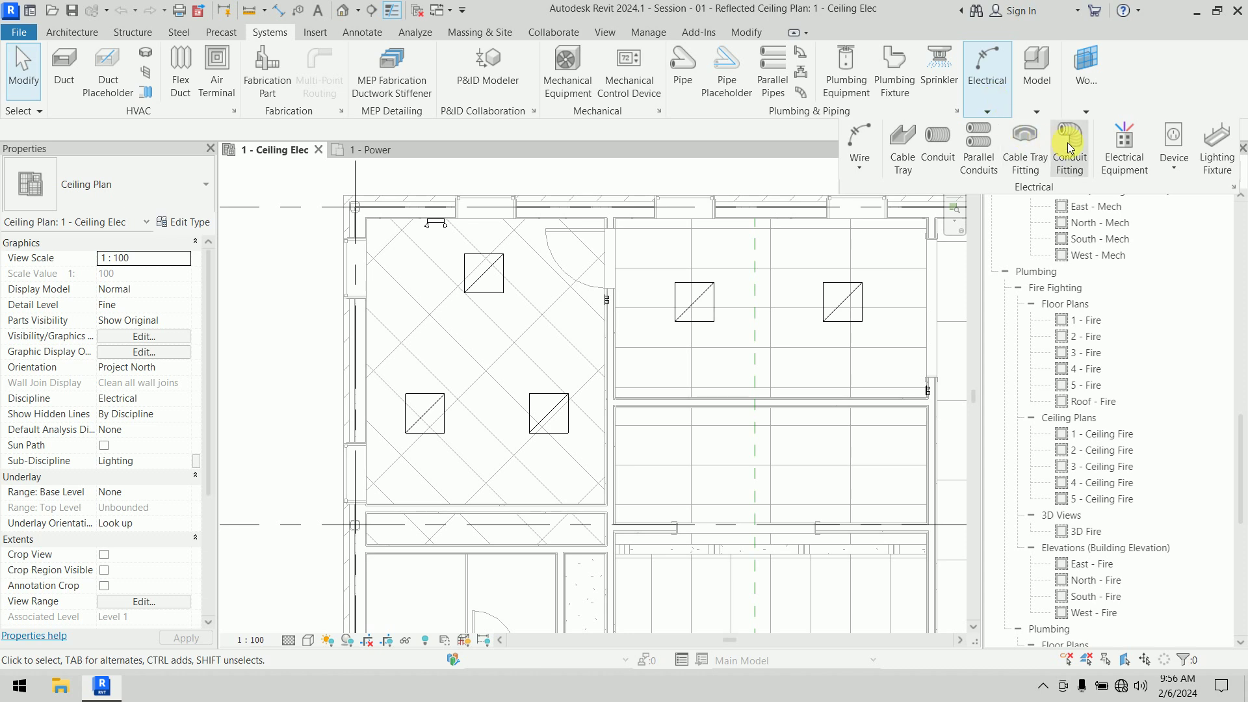
key("e")
key("e")
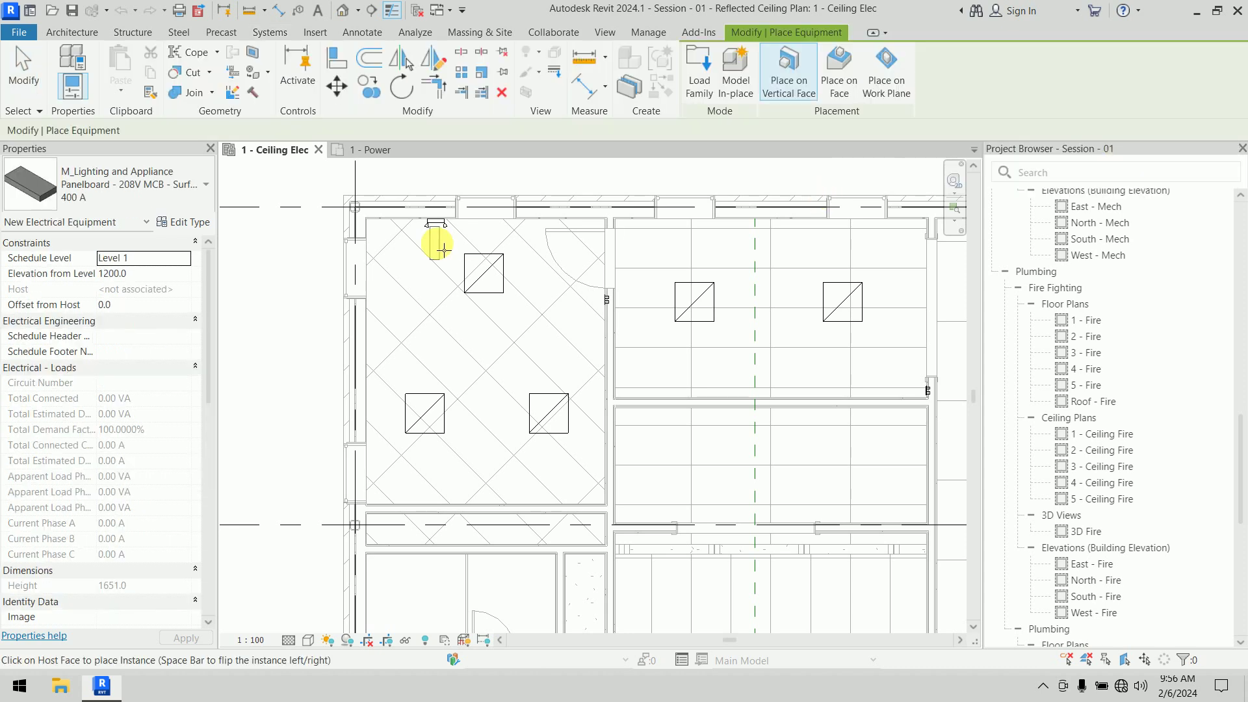
left_click(160, 194)
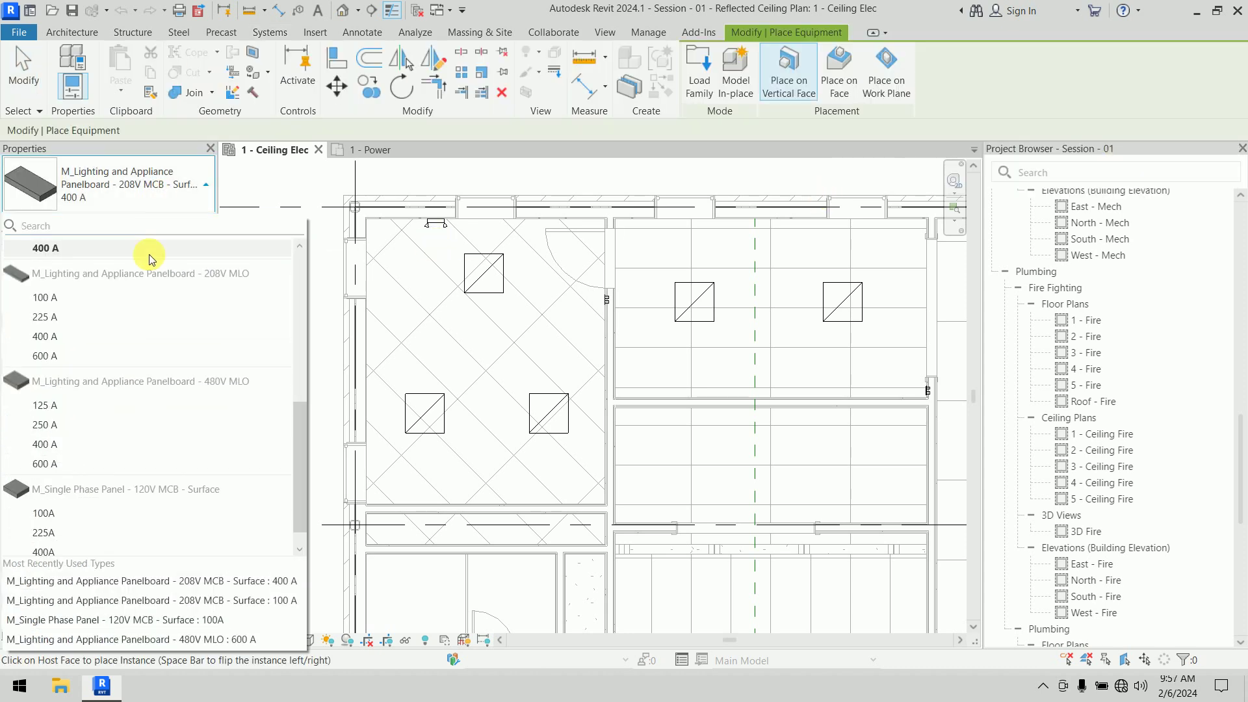
scroll(185, 481, "up", 5)
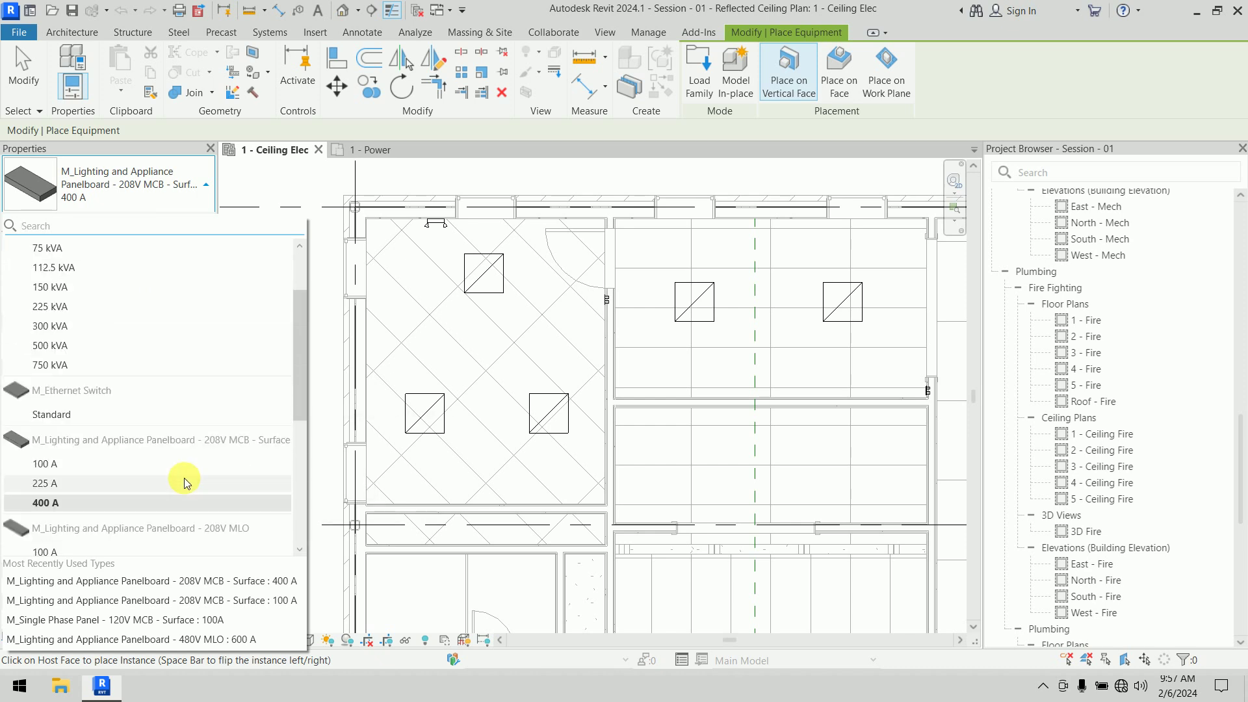
scroll(173, 353, "down", 5)
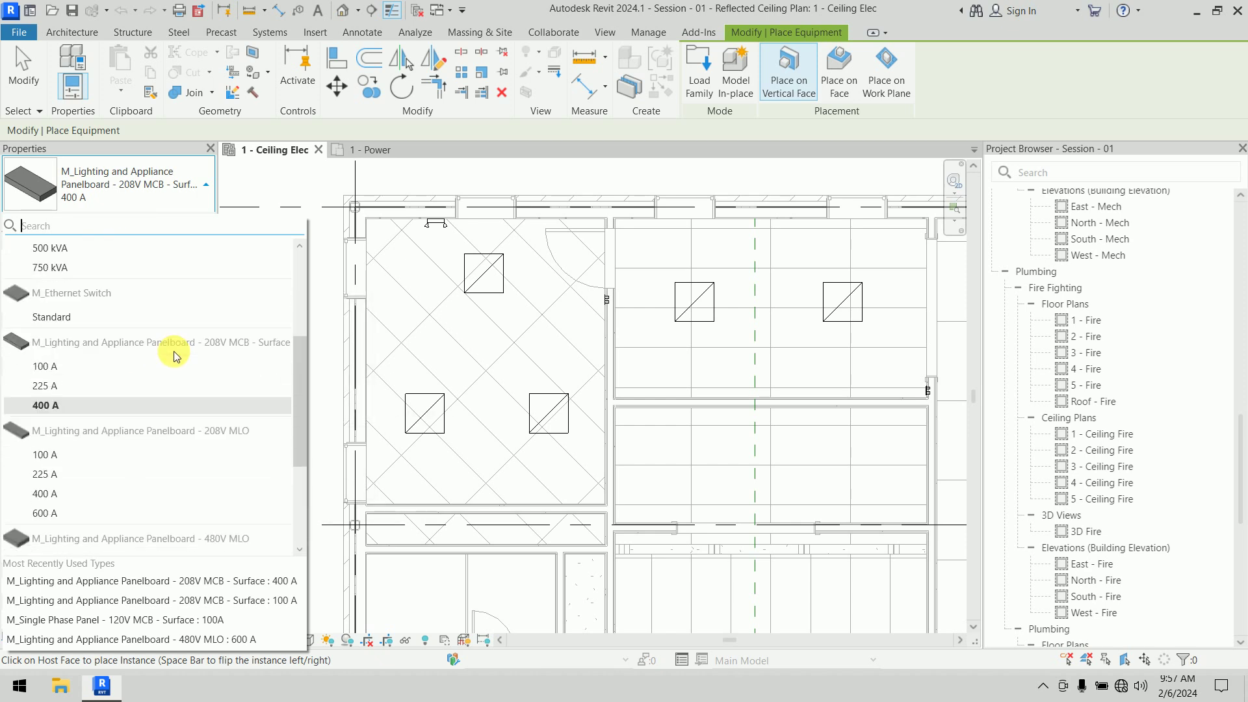
scroll(173, 354, "up", 5)
left_click(235, 206)
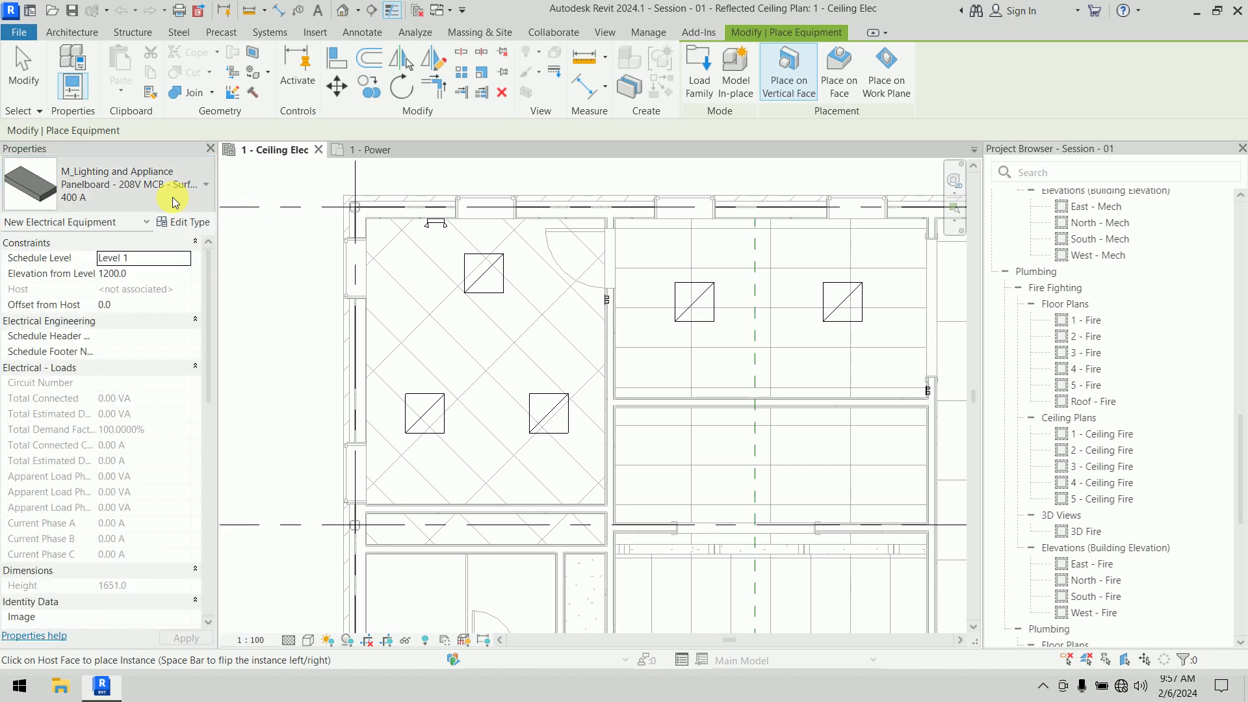
Browse the family library to the Accessories folder under Fire Protection and show its families as large icons
left_click(700, 92)
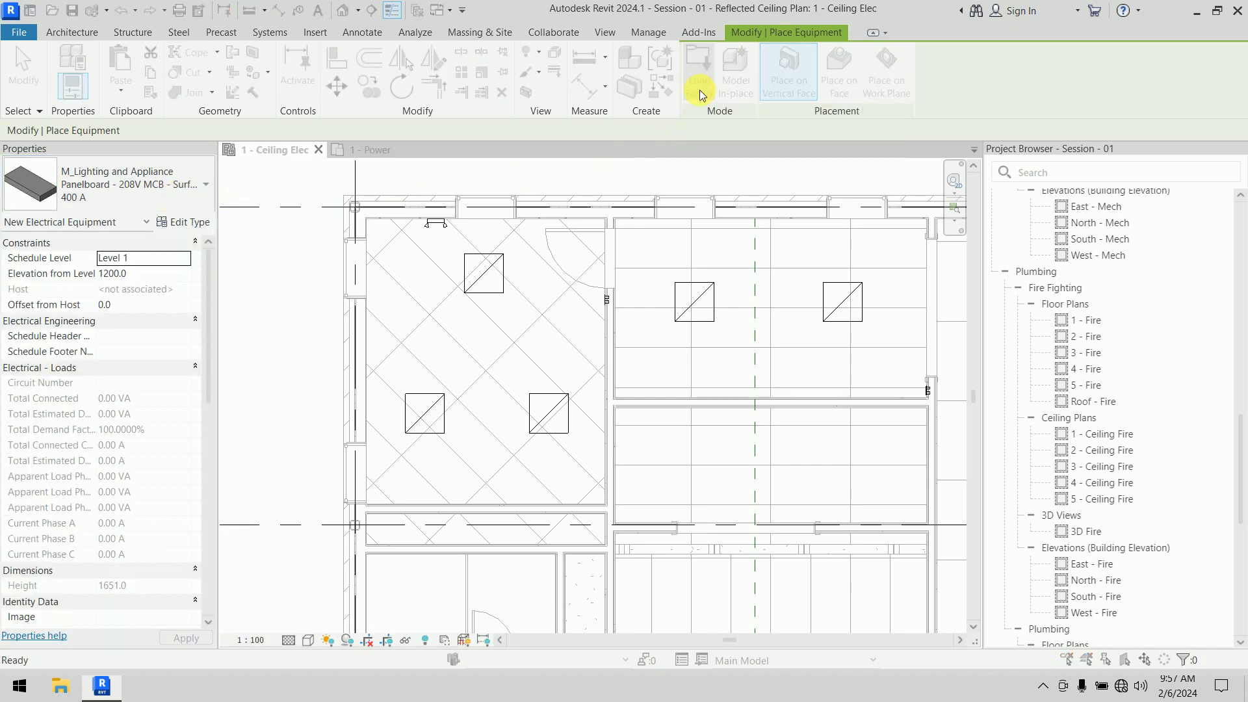
scroll(838, 269, "down", 5)
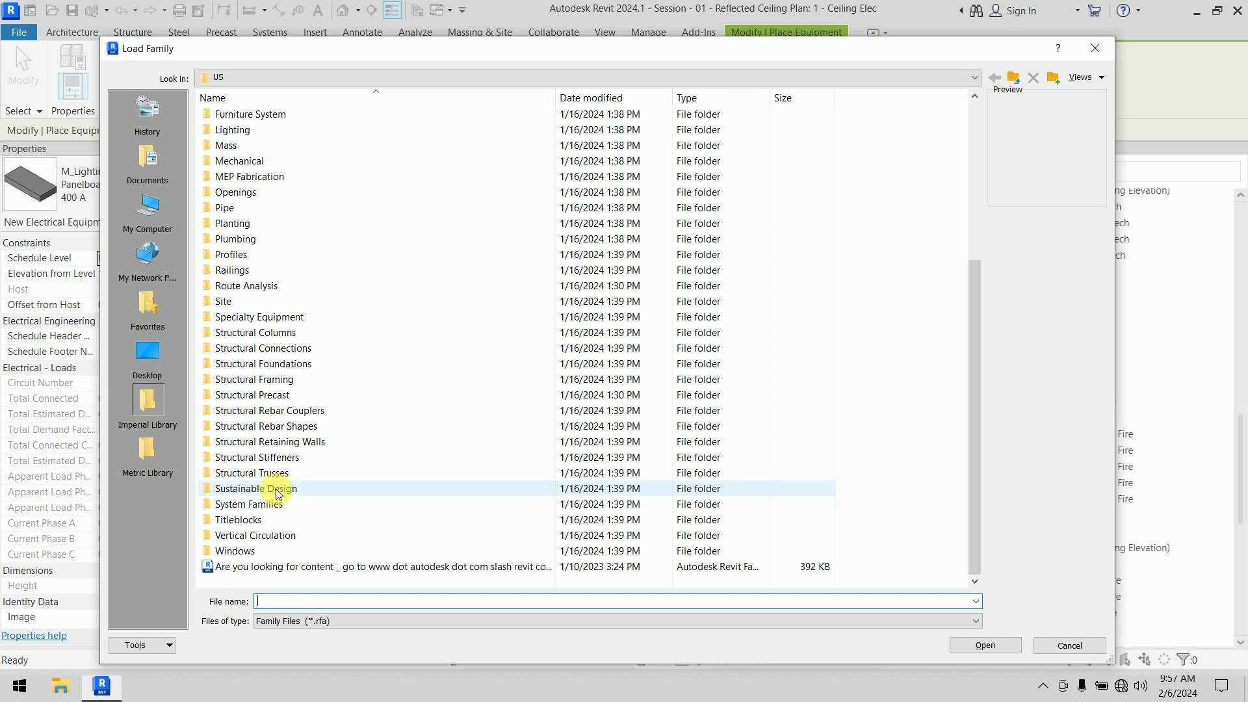
scroll(268, 328, "up", 5)
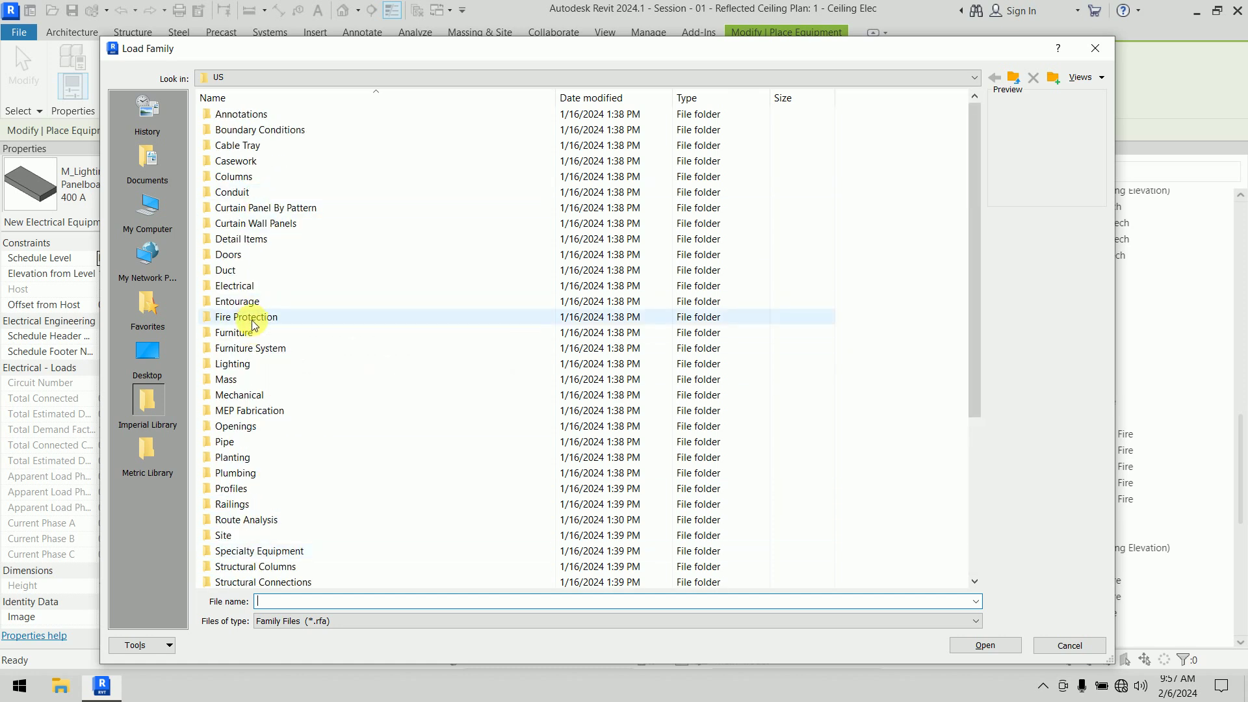
double_click(253, 320)
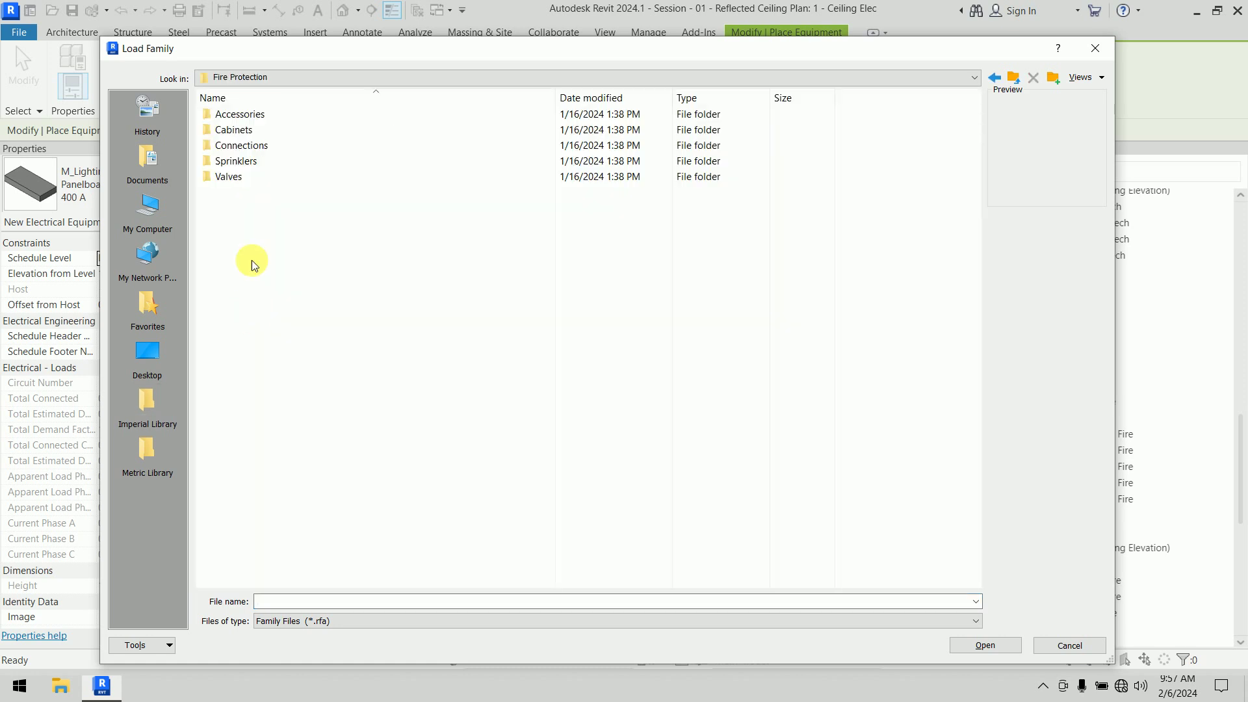
right_click(240, 217)
mouse_move(271, 236)
left_click(481, 245)
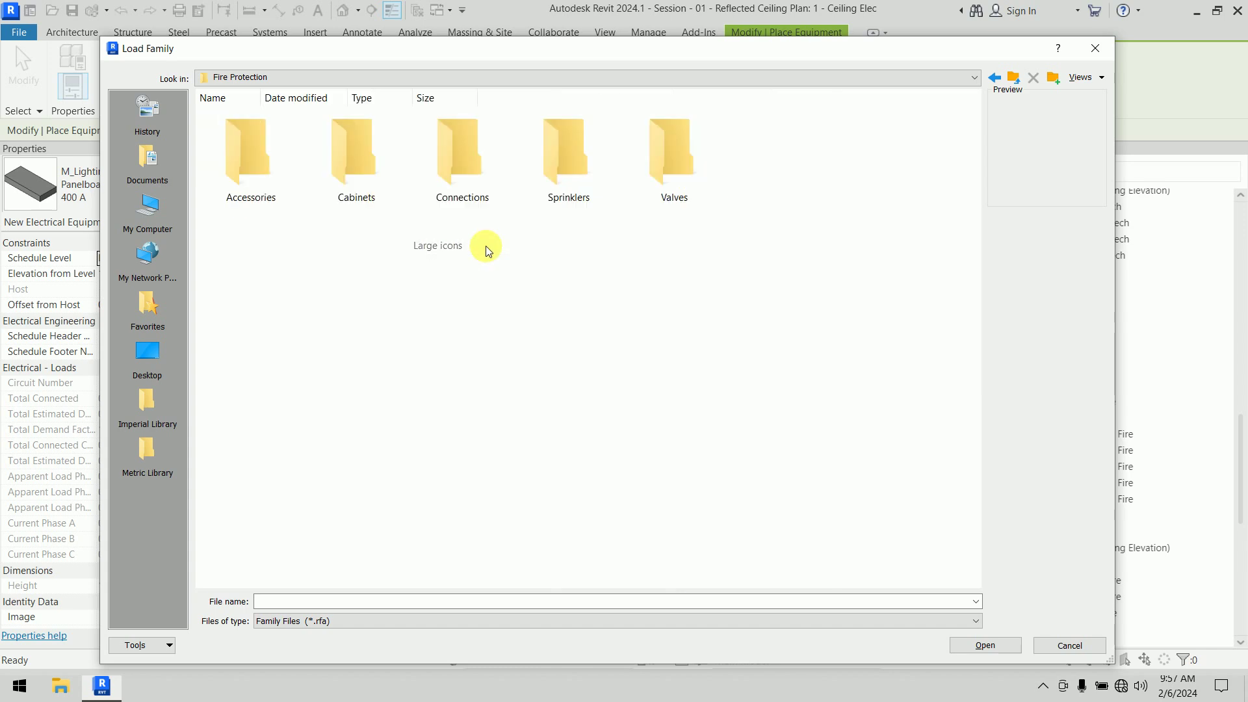
double_click(271, 194)
right_click(478, 221)
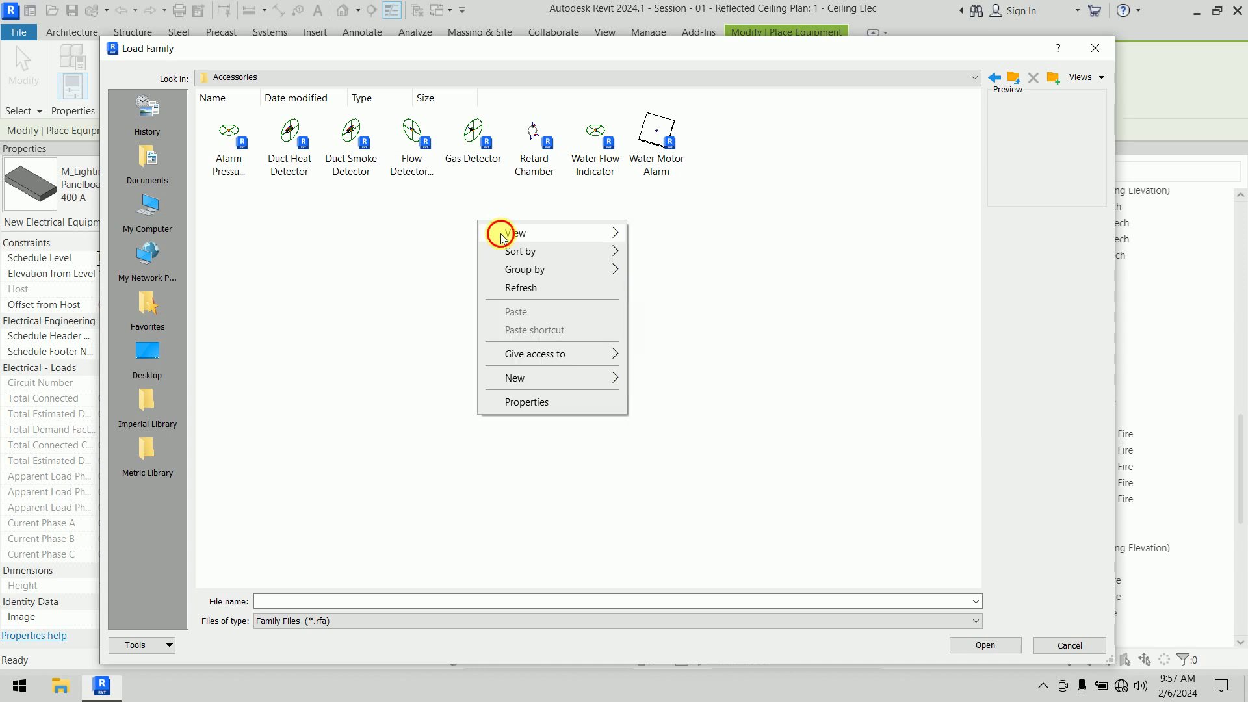
mouse_move(496, 232)
left_click(681, 251)
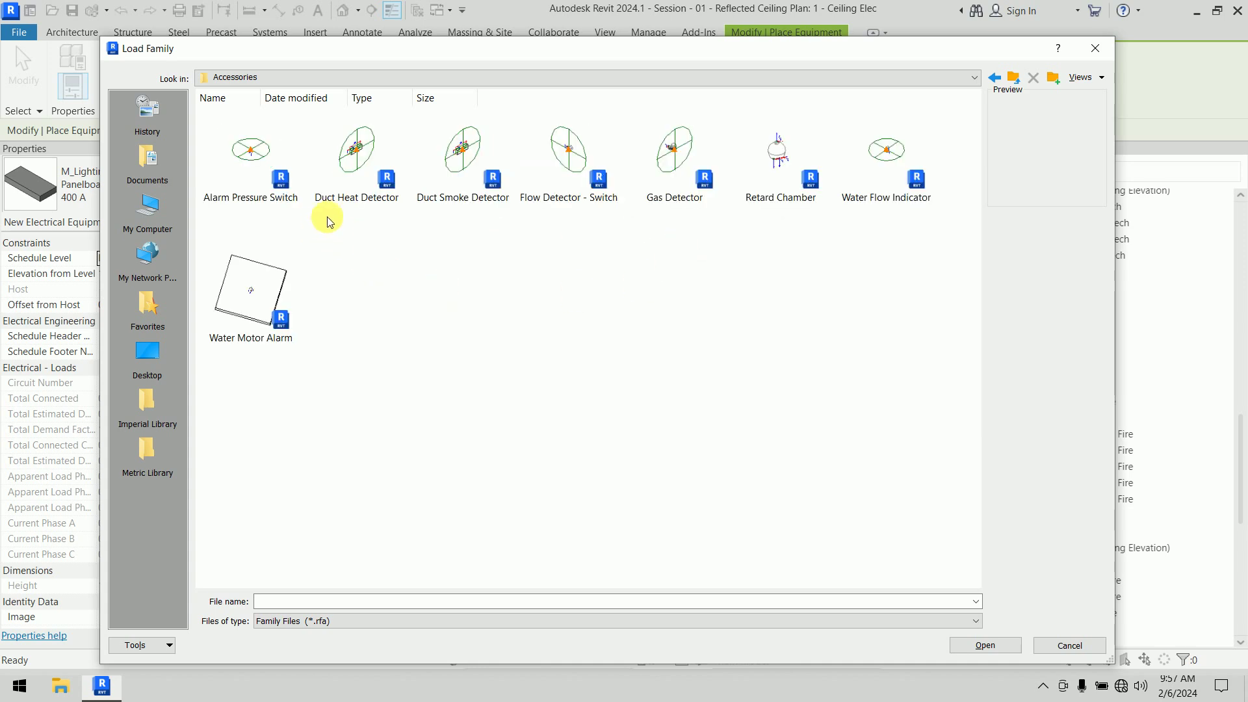
Try to load the Duct Heat Detector and Duct Smoke Detector families as electrical equipment
left_click(343, 200)
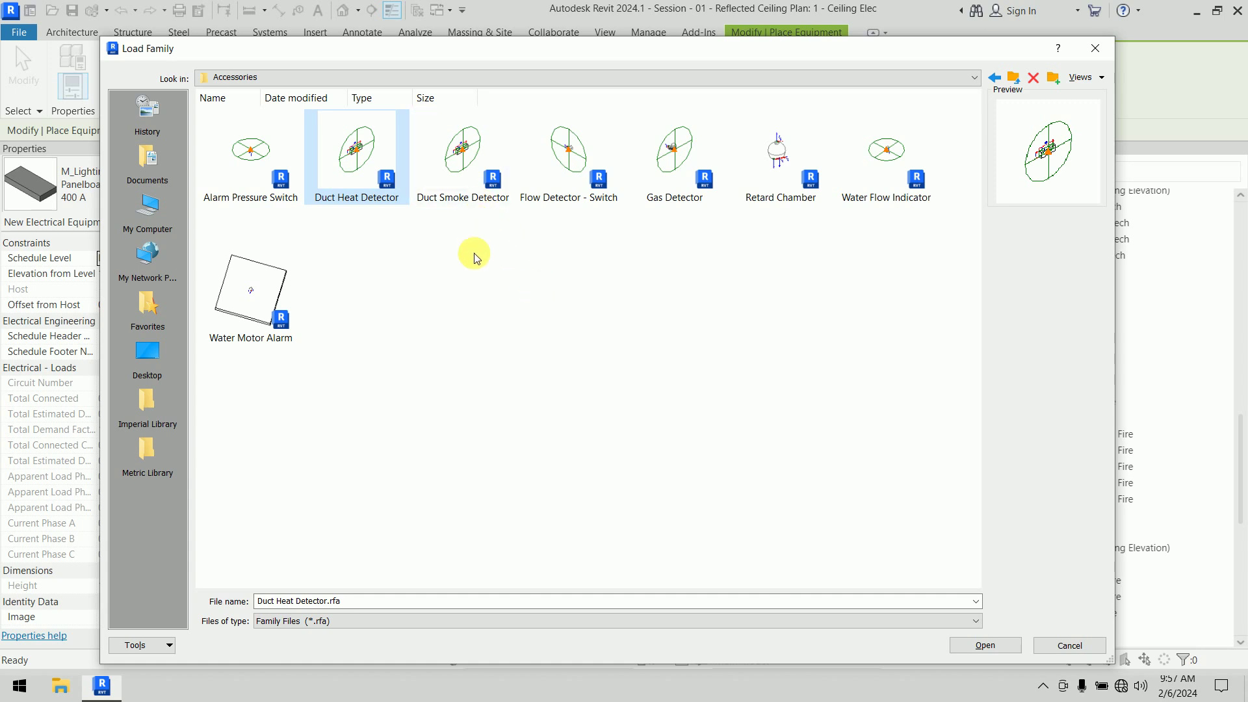
left_click(465, 193, "ctrl")
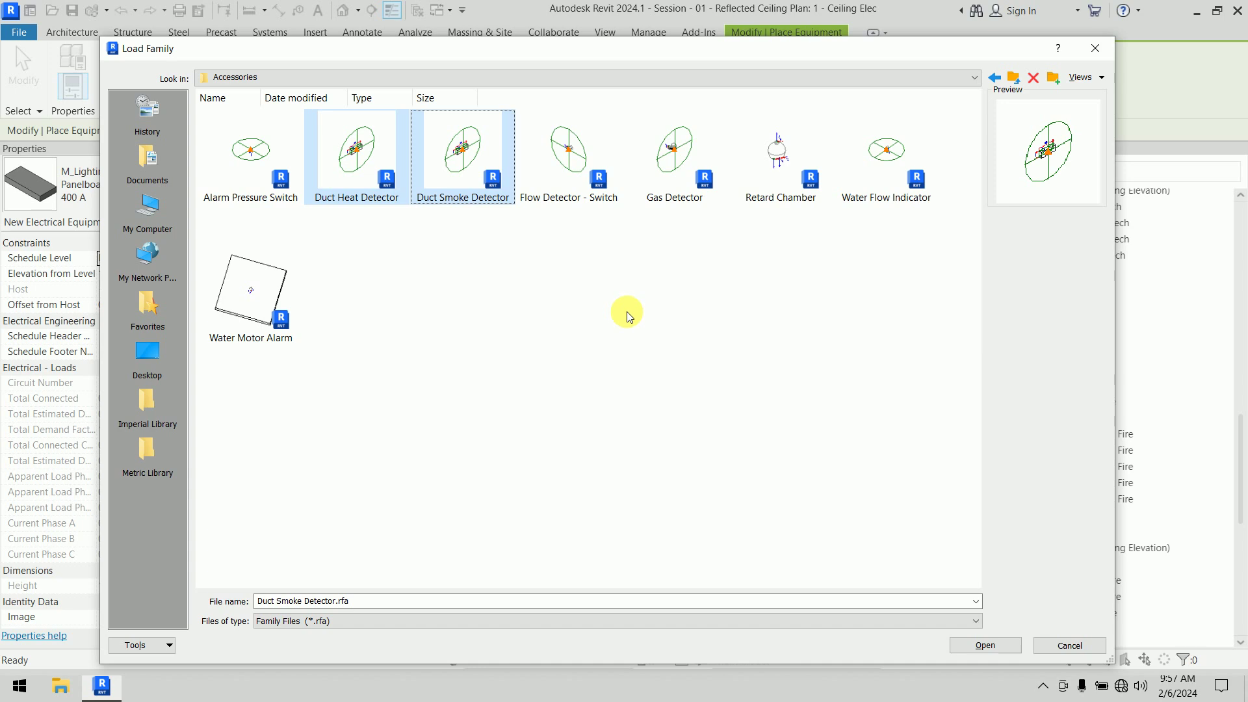
left_click(993, 650)
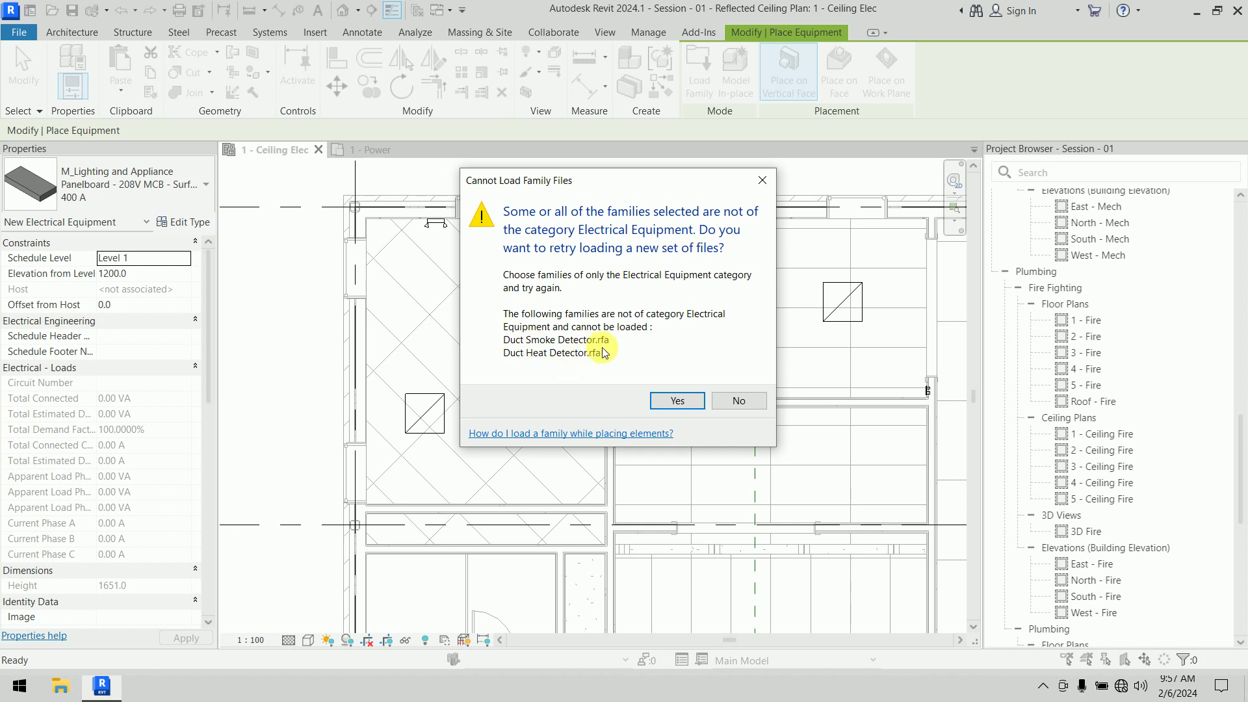
left_click(679, 399)
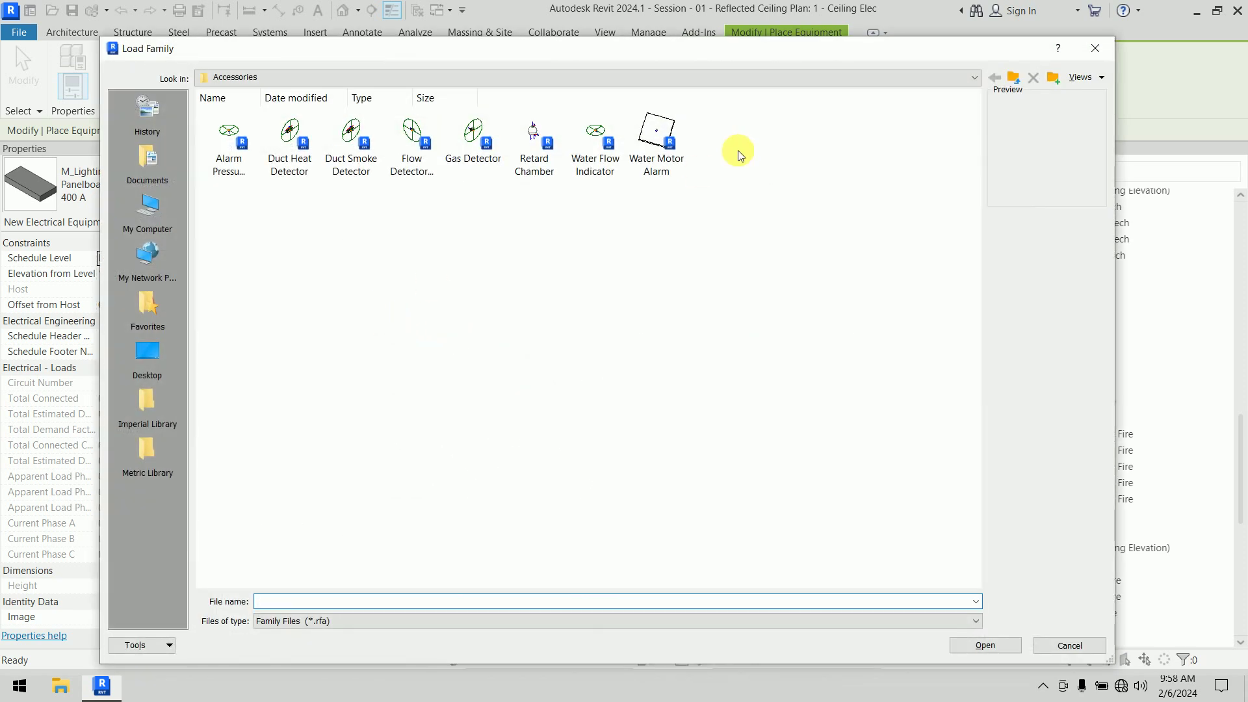
left_click(1095, 48)
key("Escape")
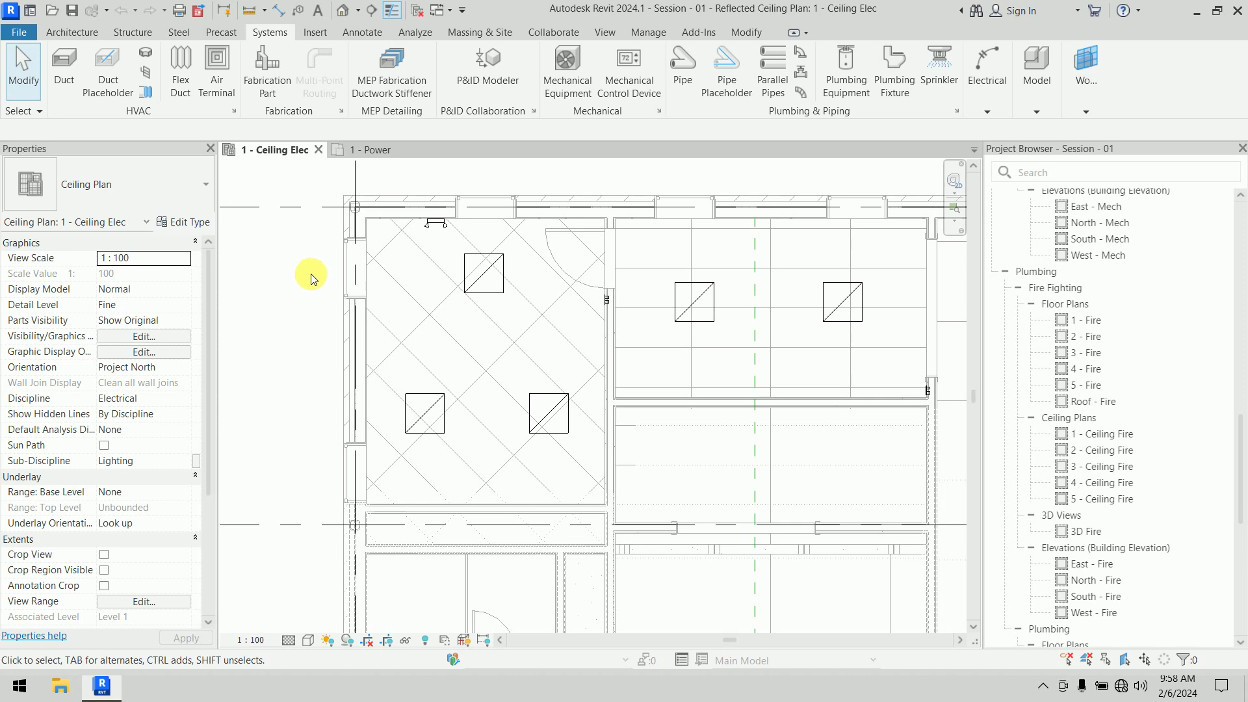
Load the Duct Smoke Detector and Duct Heat Detector families into the project, outside any placement command
left_click(317, 34)
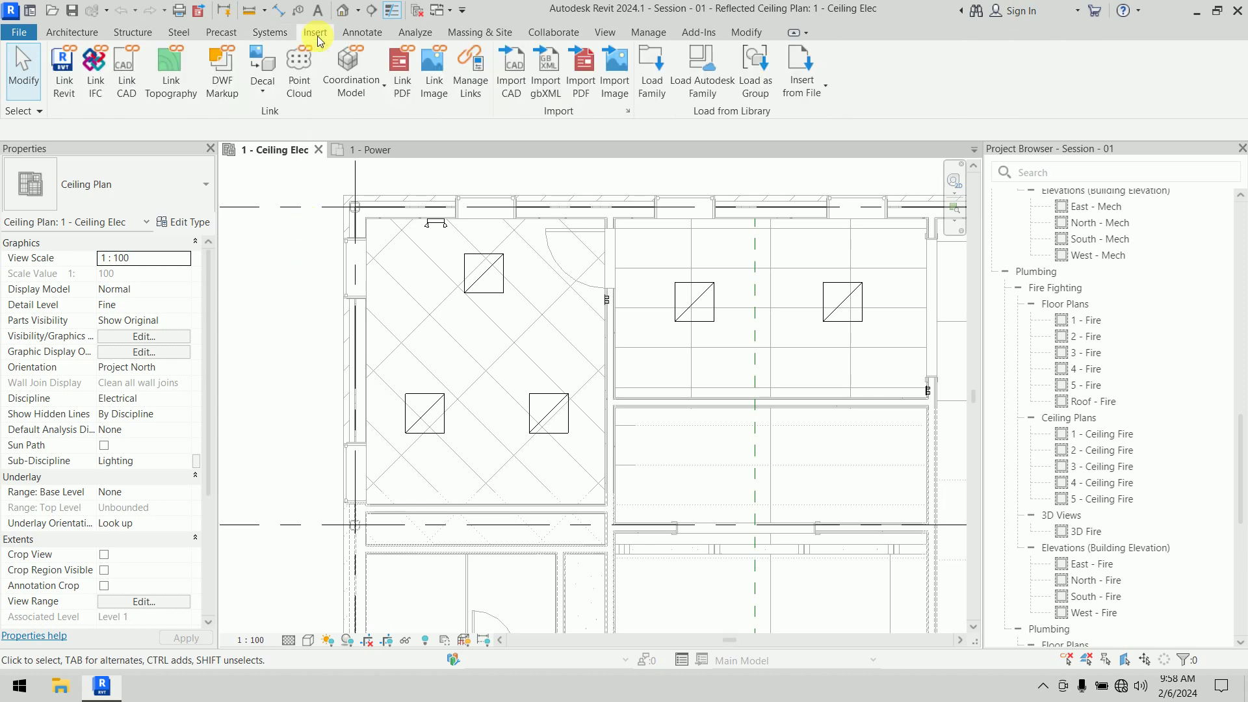
left_click(651, 81)
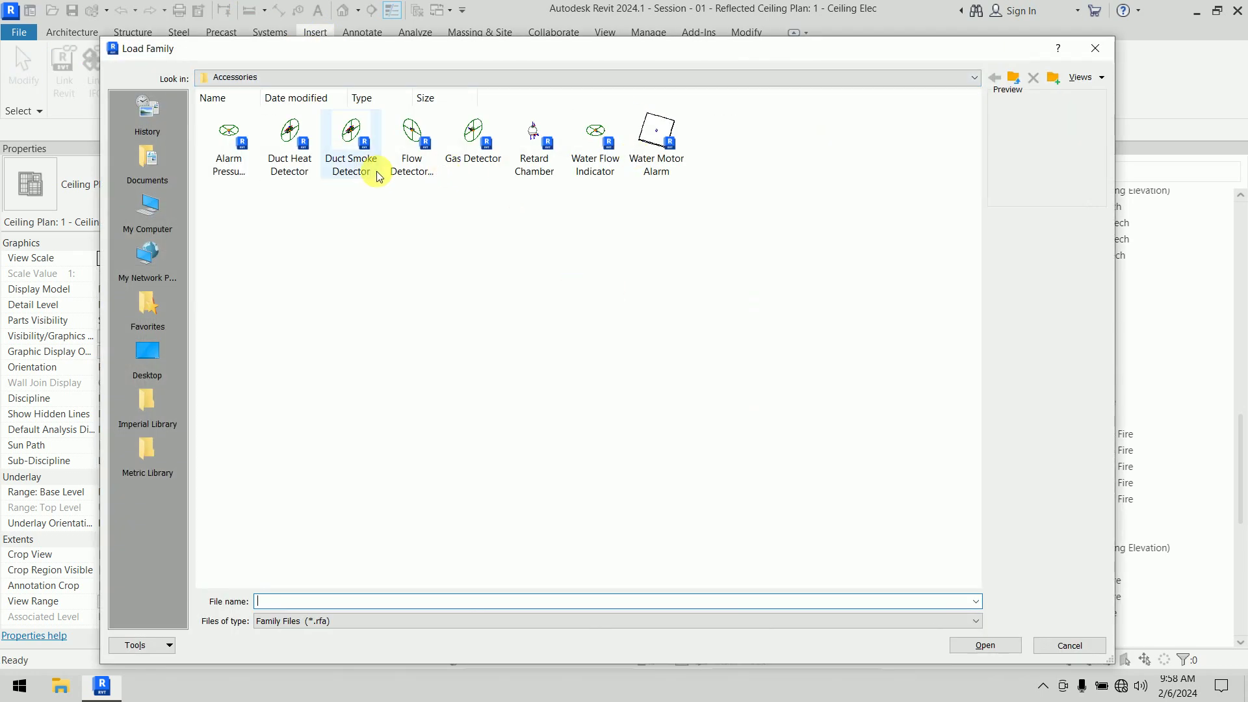
left_click(342, 163)
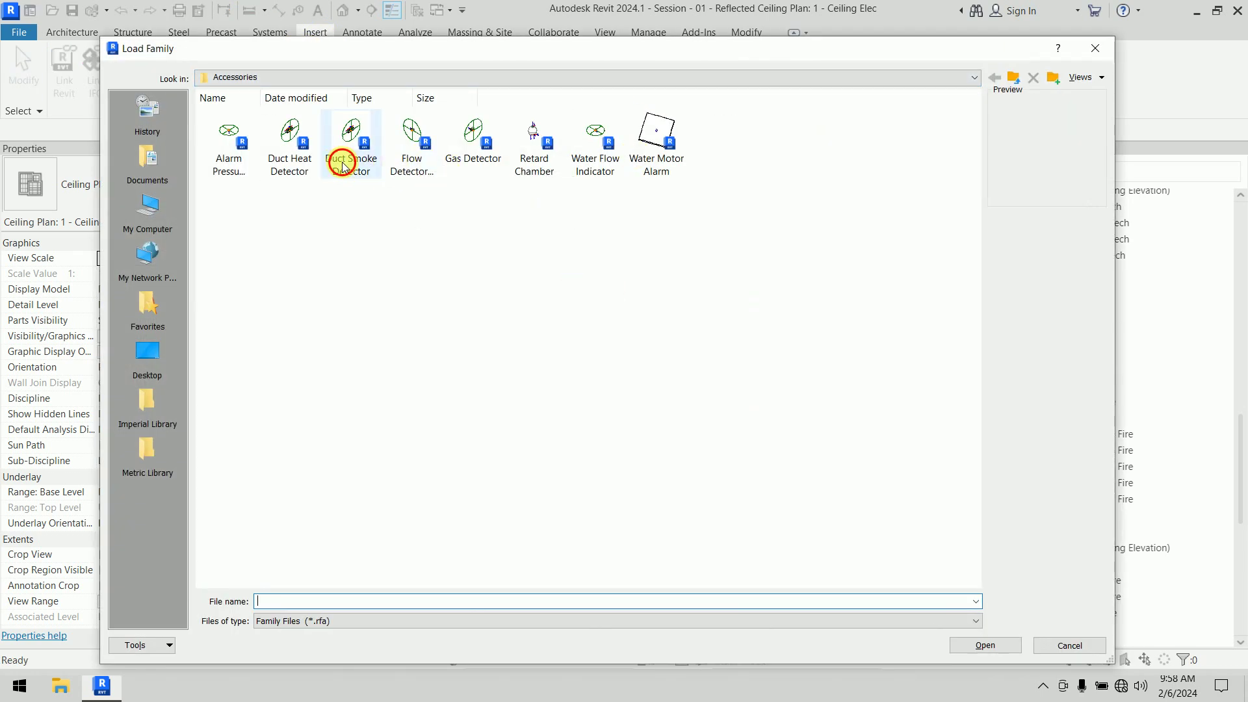
left_click(287, 164)
left_click(985, 645)
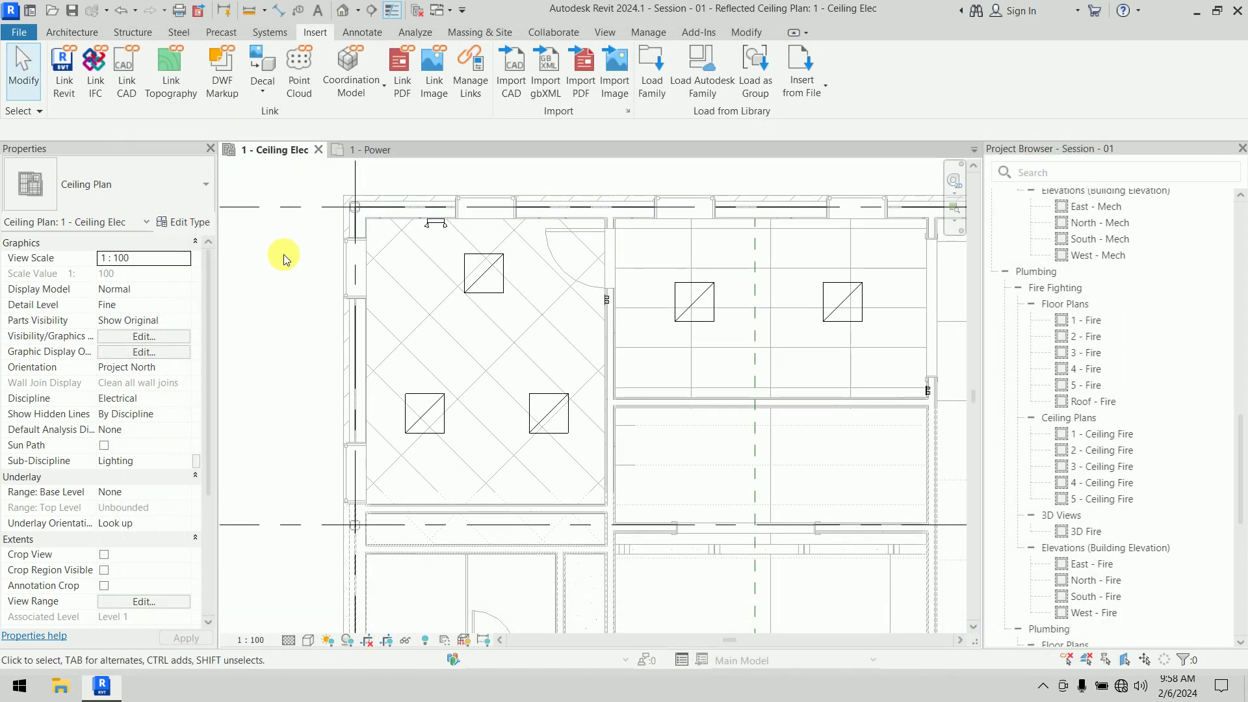
Browse the Cabinets families under Fire Protection as large icons and preview the Hose Reel Cabinet - Recessed family
left_click(648, 82)
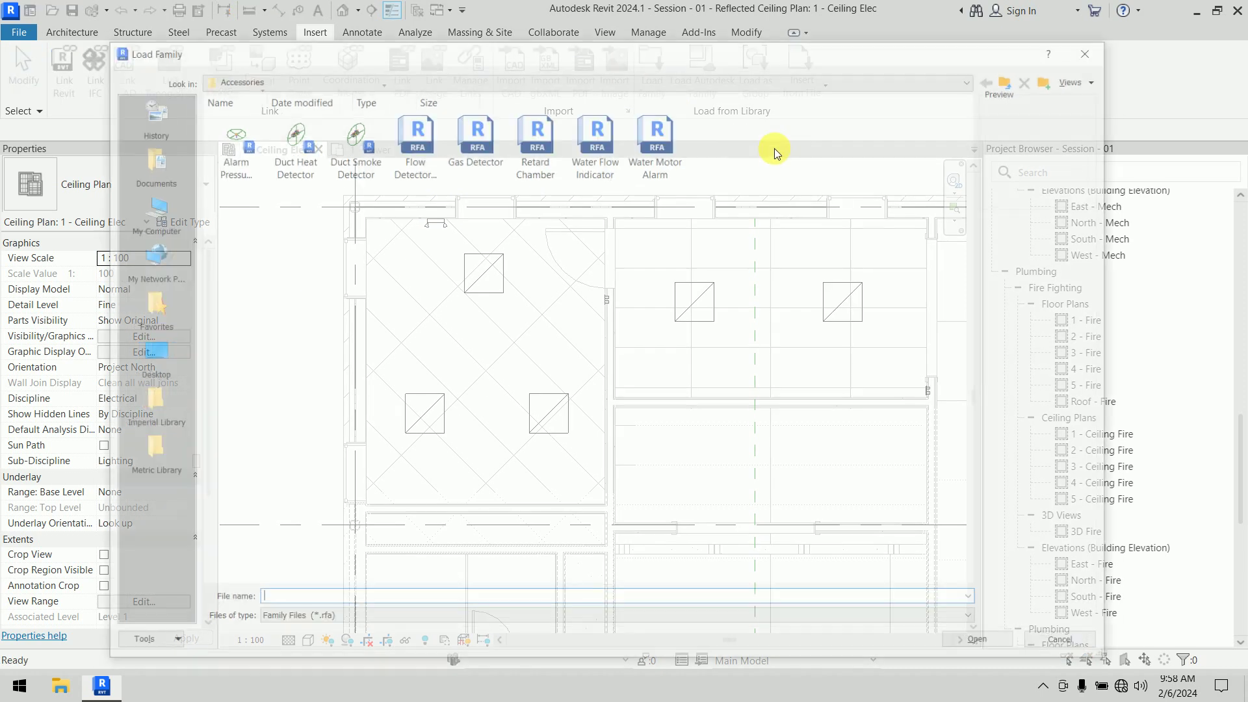
left_click(1015, 80)
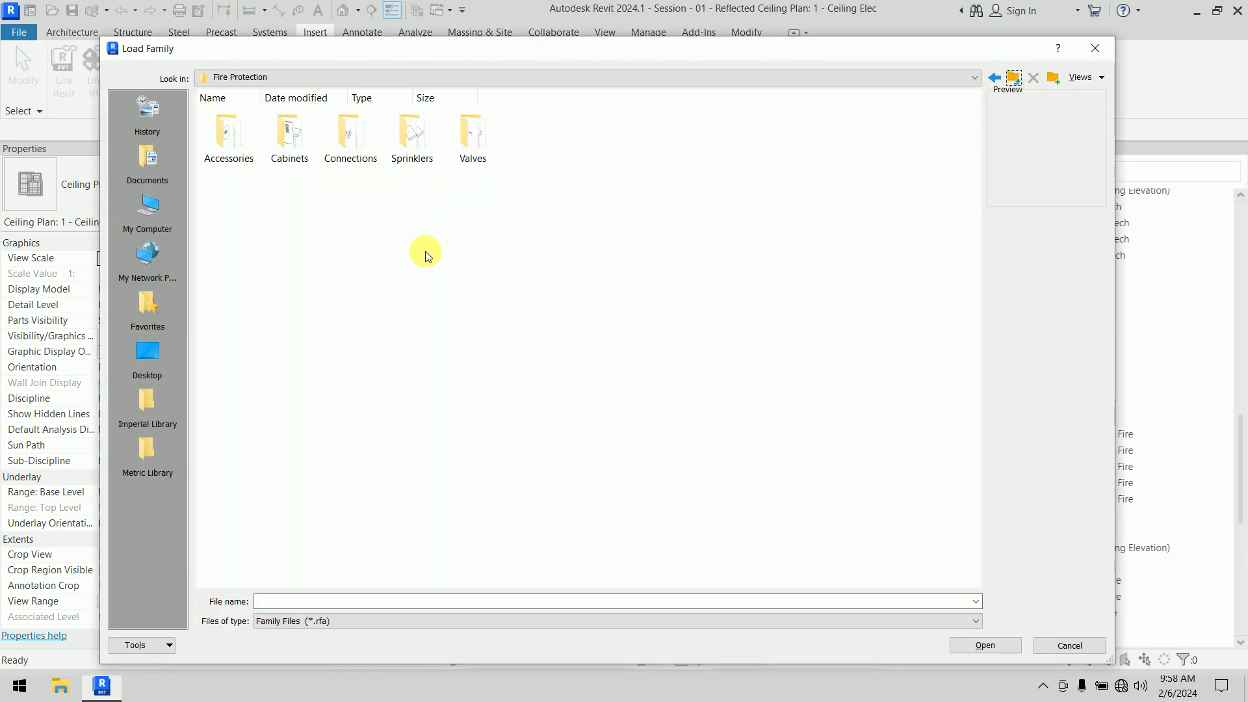
double_click(290, 147)
right_click(310, 226)
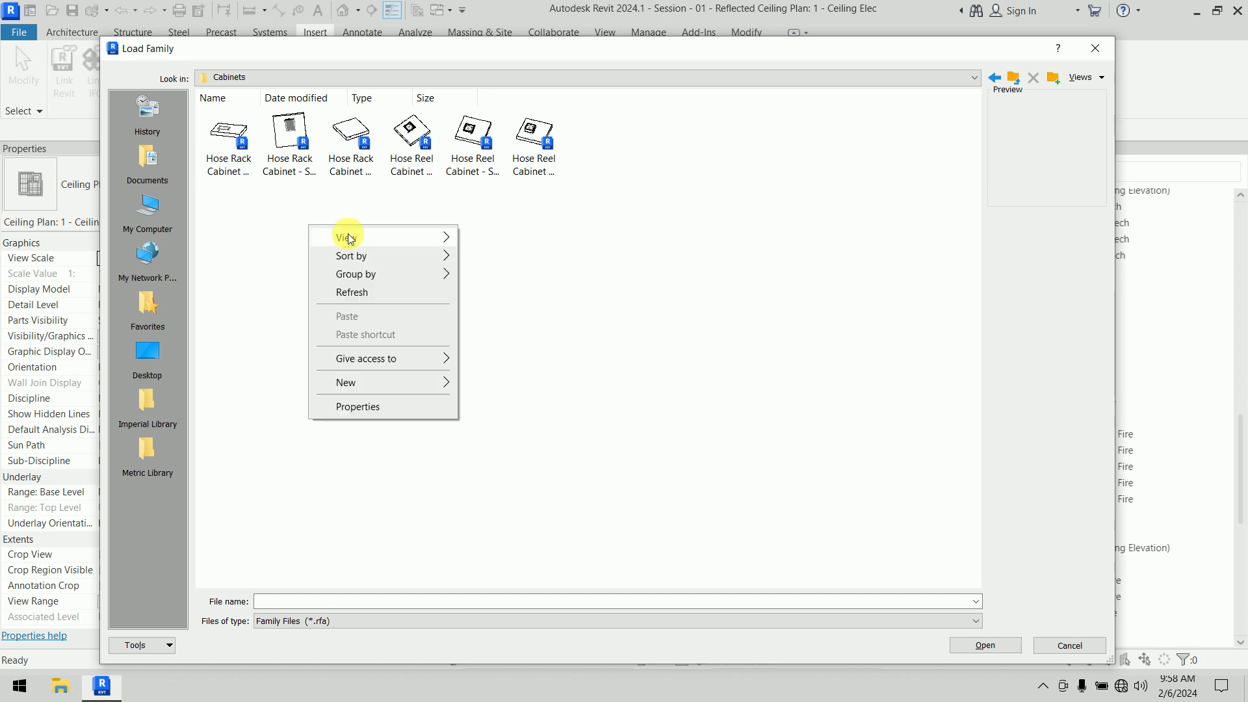
mouse_move(364, 237)
left_click(524, 256)
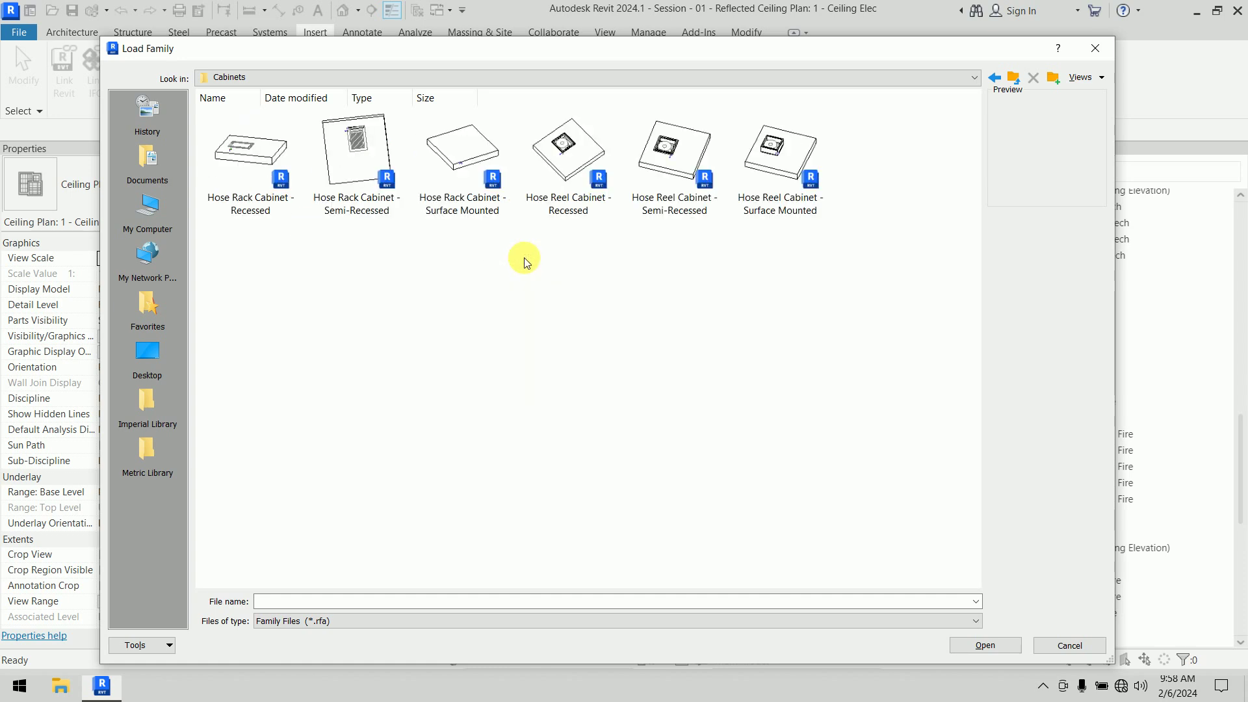
left_click(557, 207)
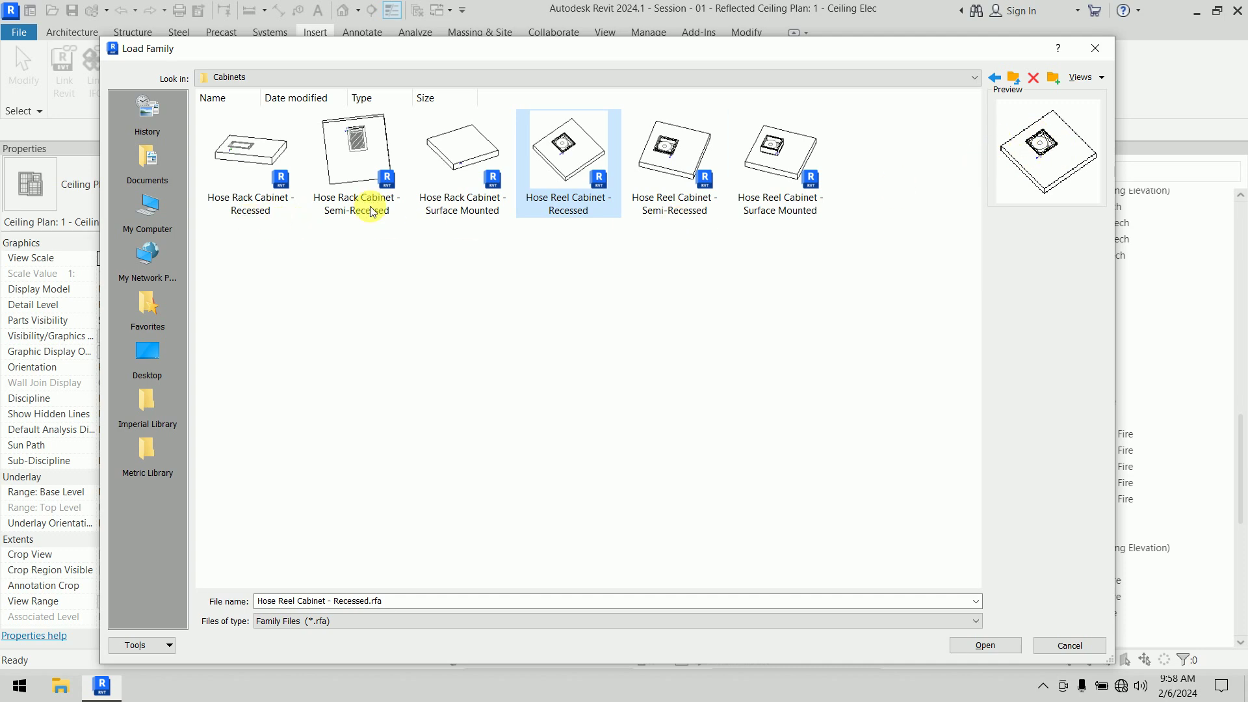
Browse the Valves folder under Fire Protection and show its families as extra large icons
left_click(1020, 84)
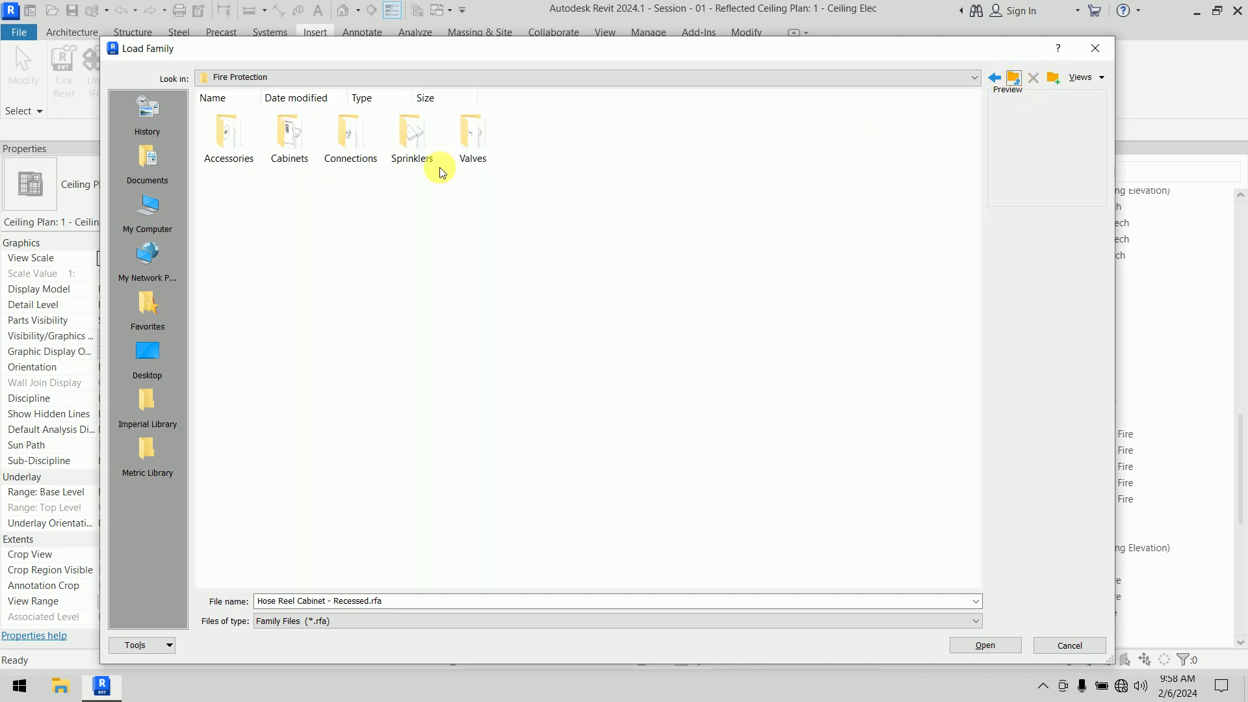
double_click(476, 138)
right_click(394, 233)
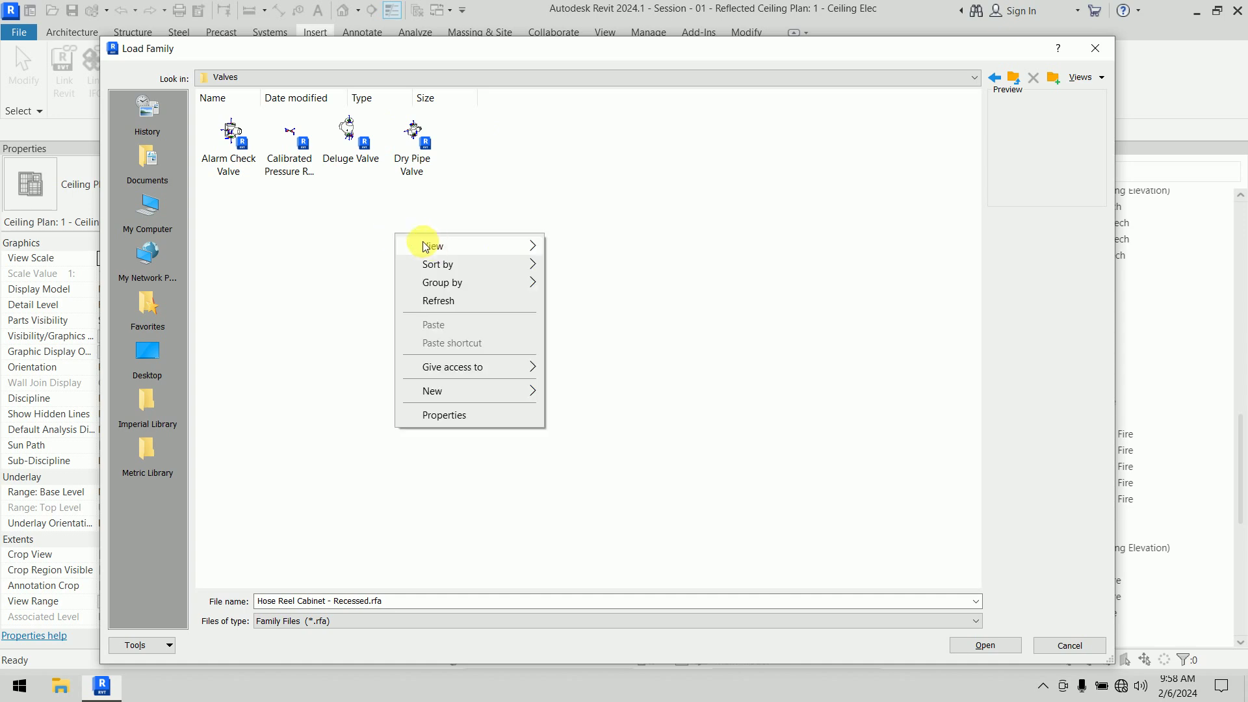
mouse_move(432, 246)
left_click(578, 247)
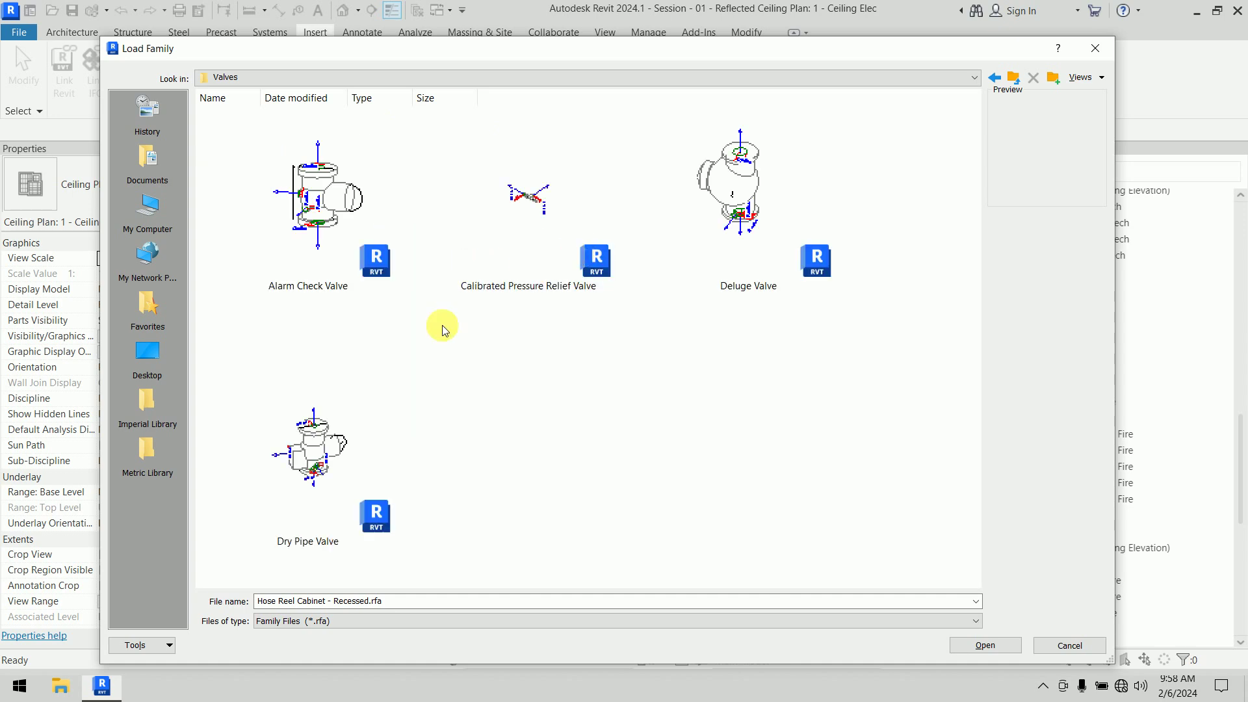
Browse the US family library to the Information and Communication folder inside Electrical, MEP
left_click(1016, 80)
left_click(1015, 81)
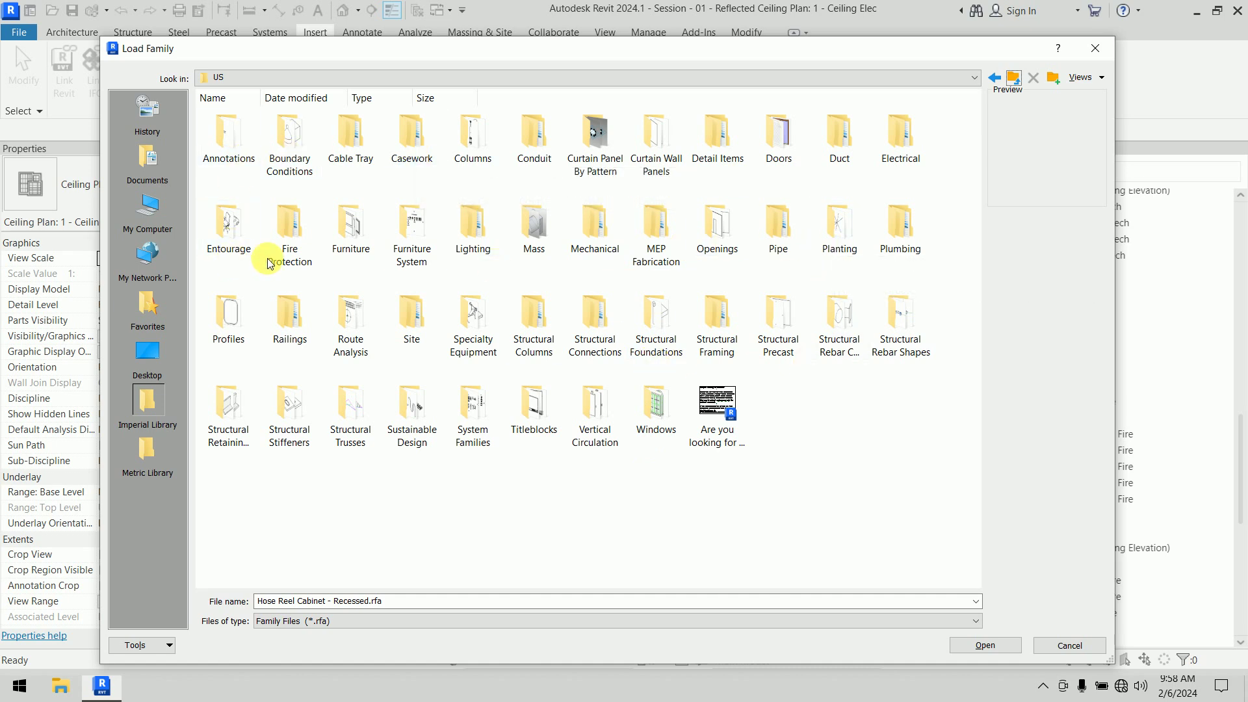
double_click(304, 262)
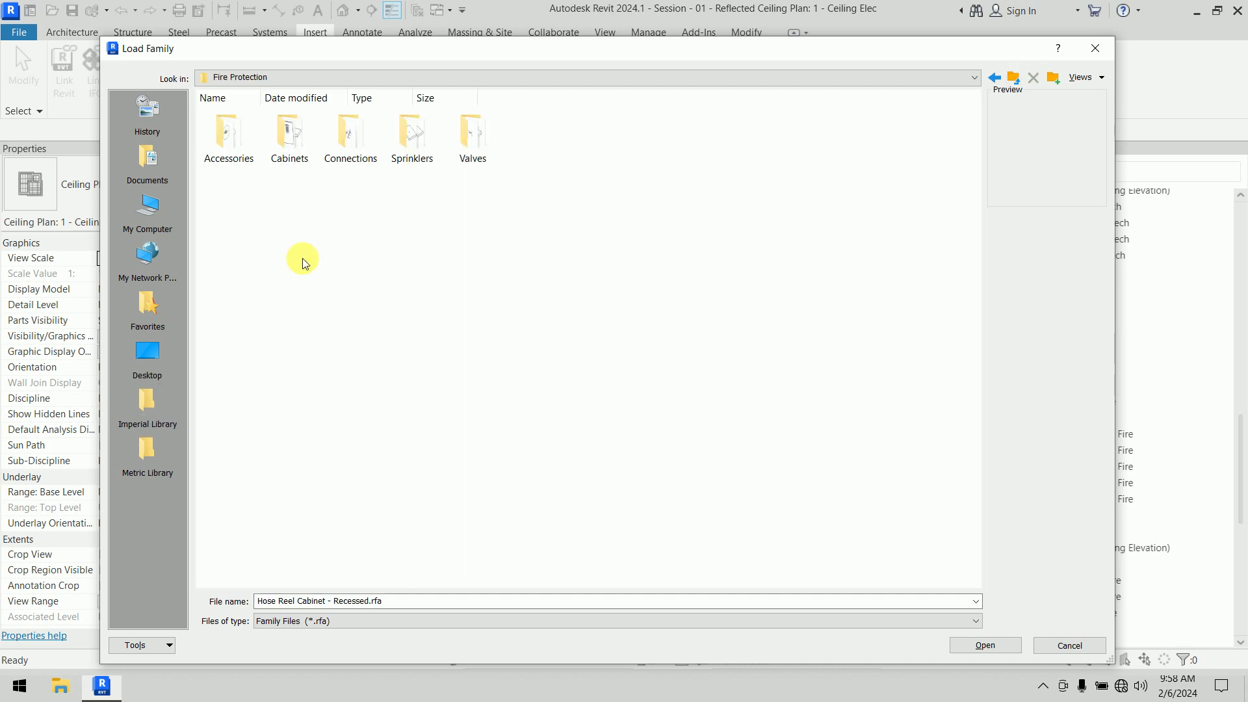
left_click(1013, 78)
double_click(900, 133)
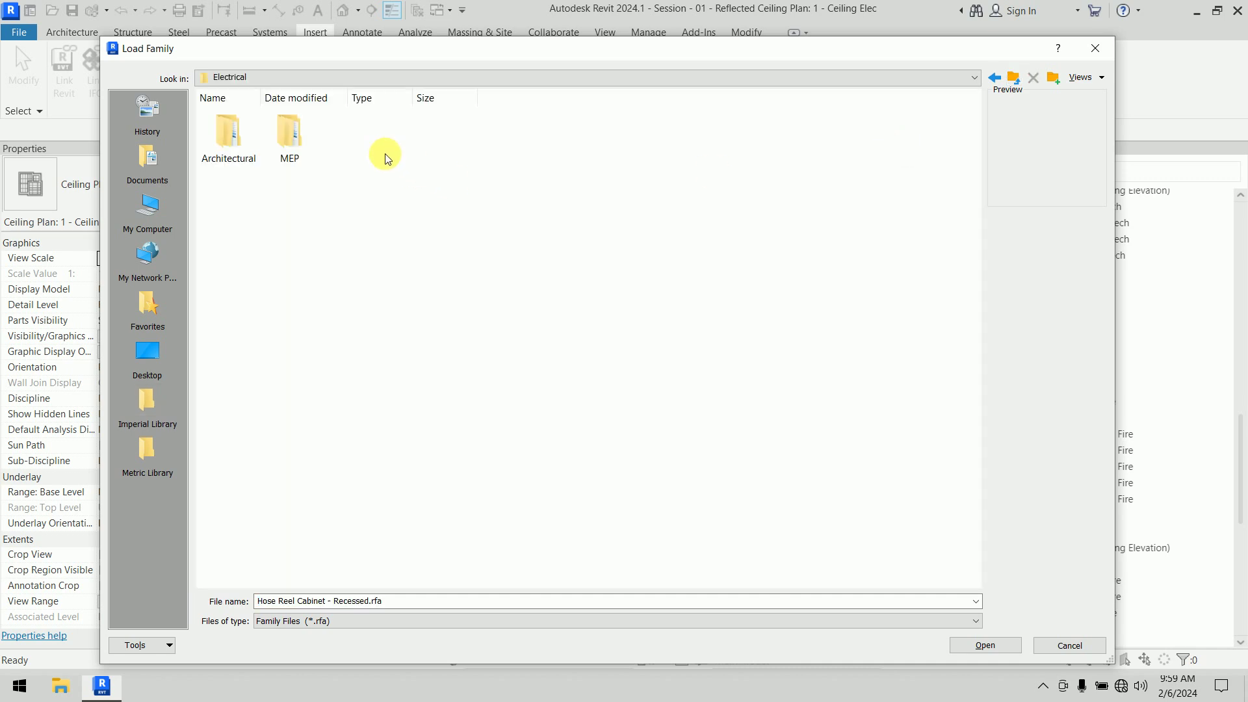
left_click(289, 136)
double_click(290, 151)
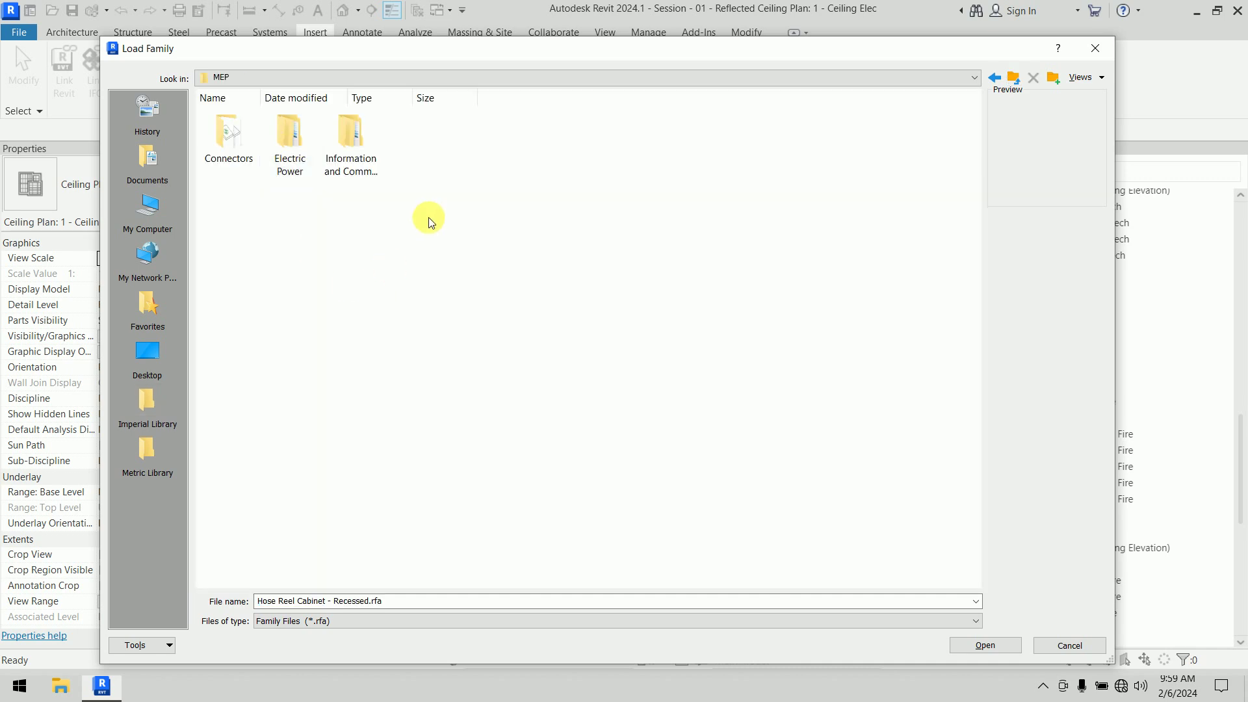
left_click(352, 182)
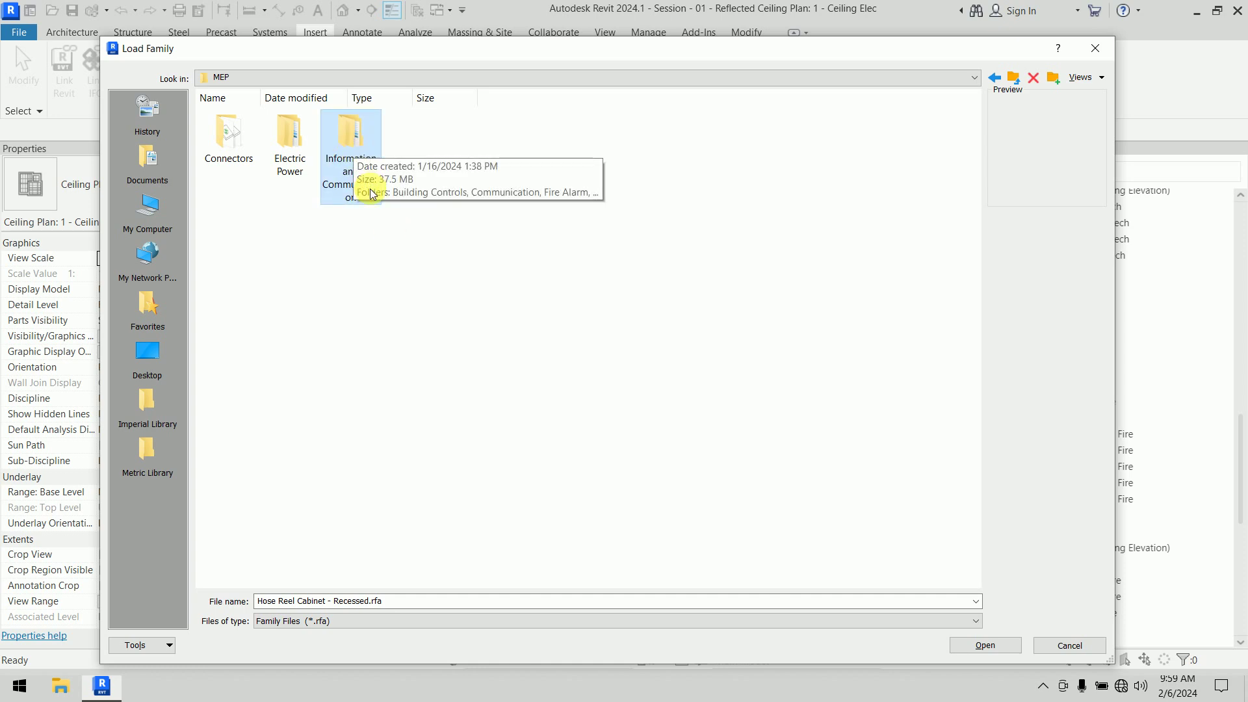
double_click(366, 160)
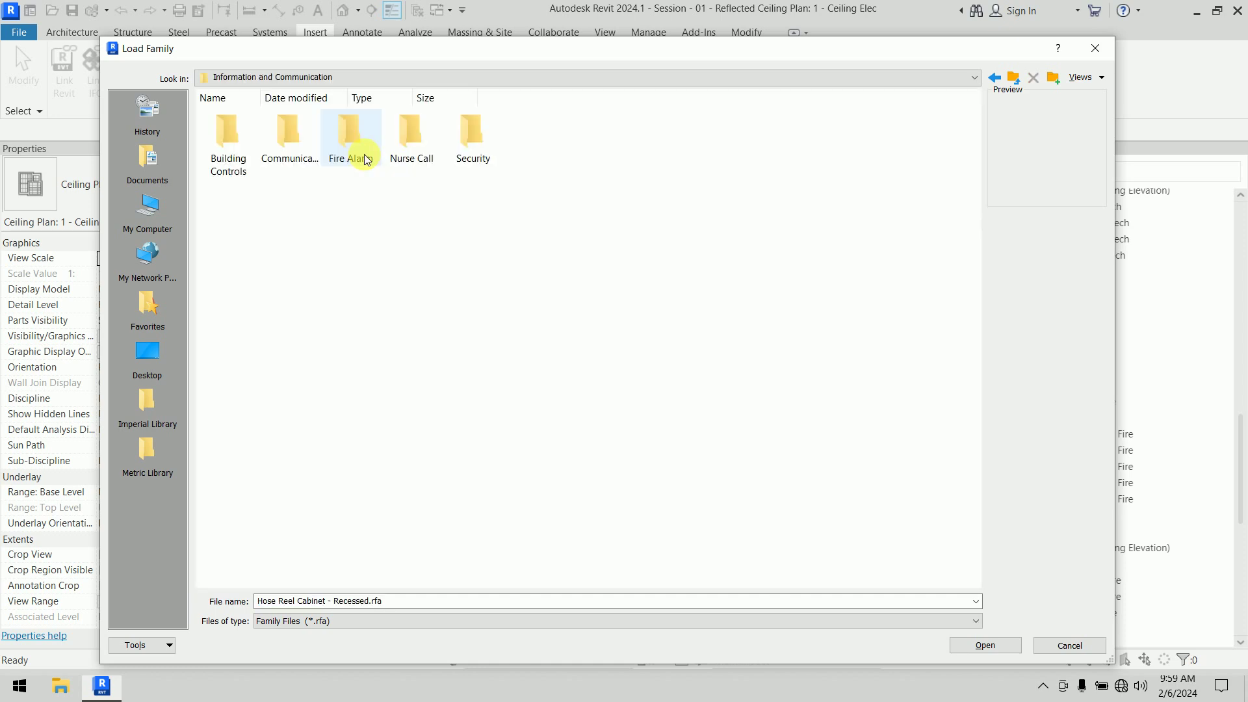
Open the Fire Alarm folder within Information and Communication and show its families as large icons
right_click(325, 217)
mouse_move(390, 227)
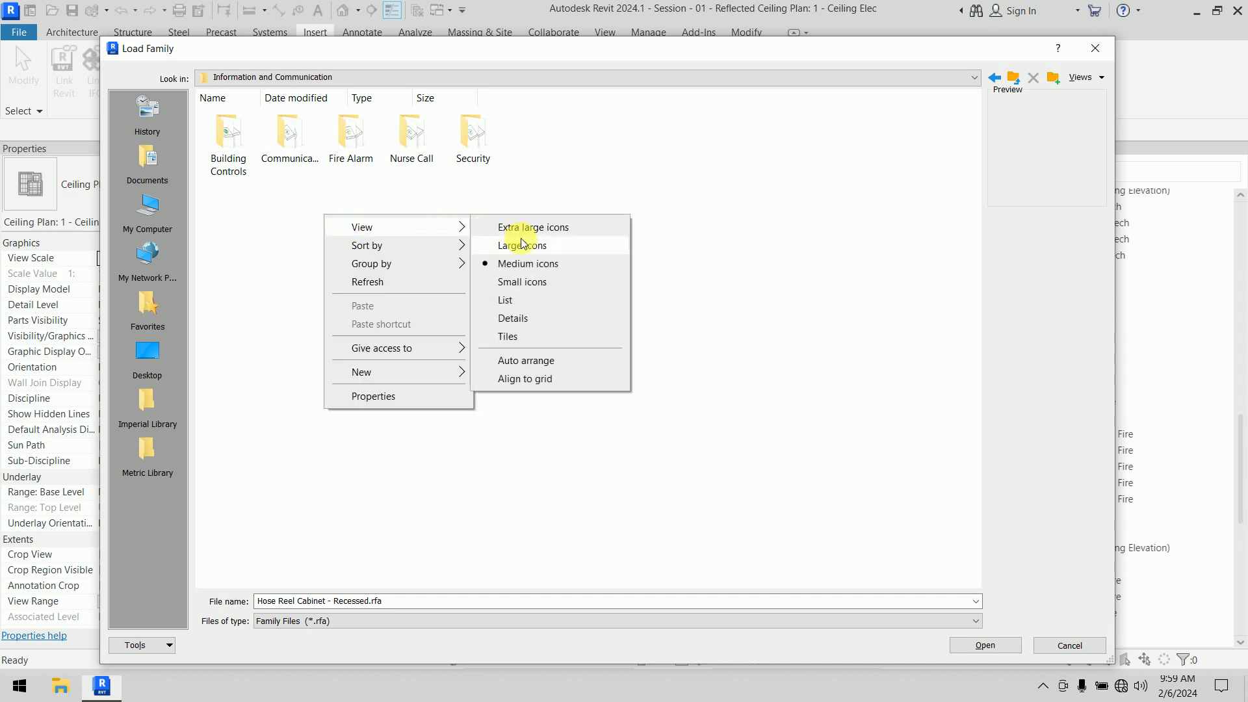
left_click(520, 244)
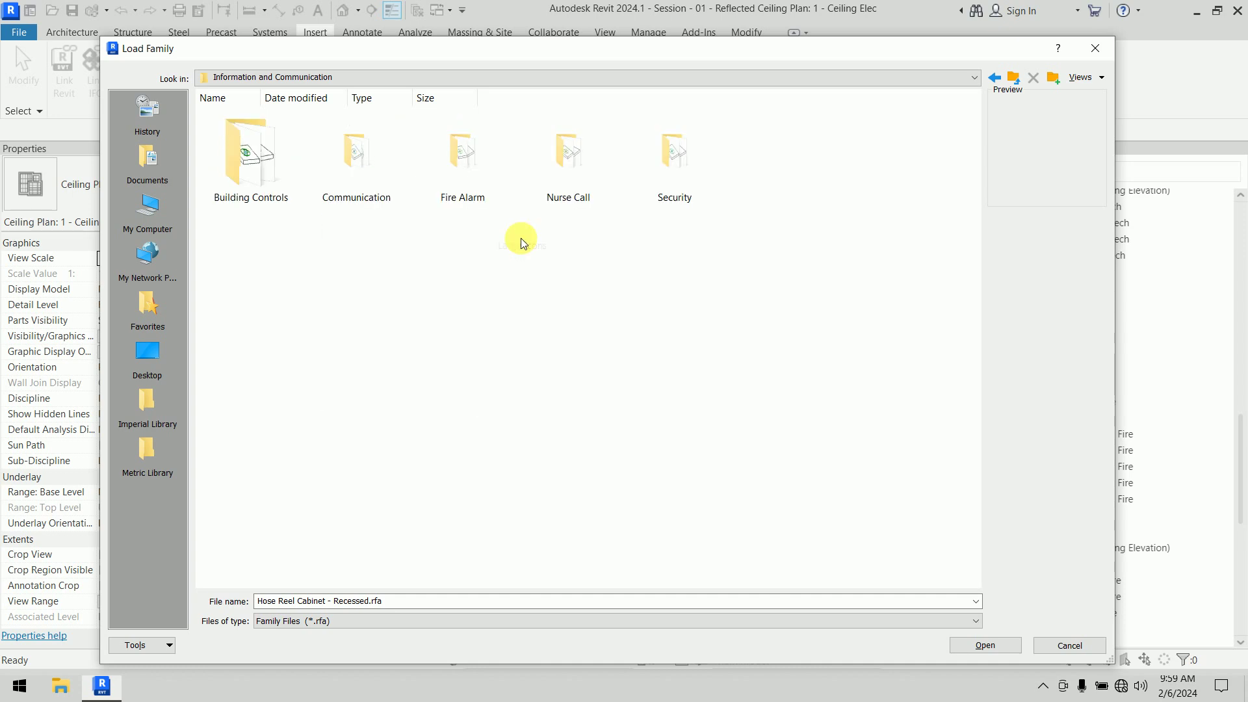
double_click(462, 194)
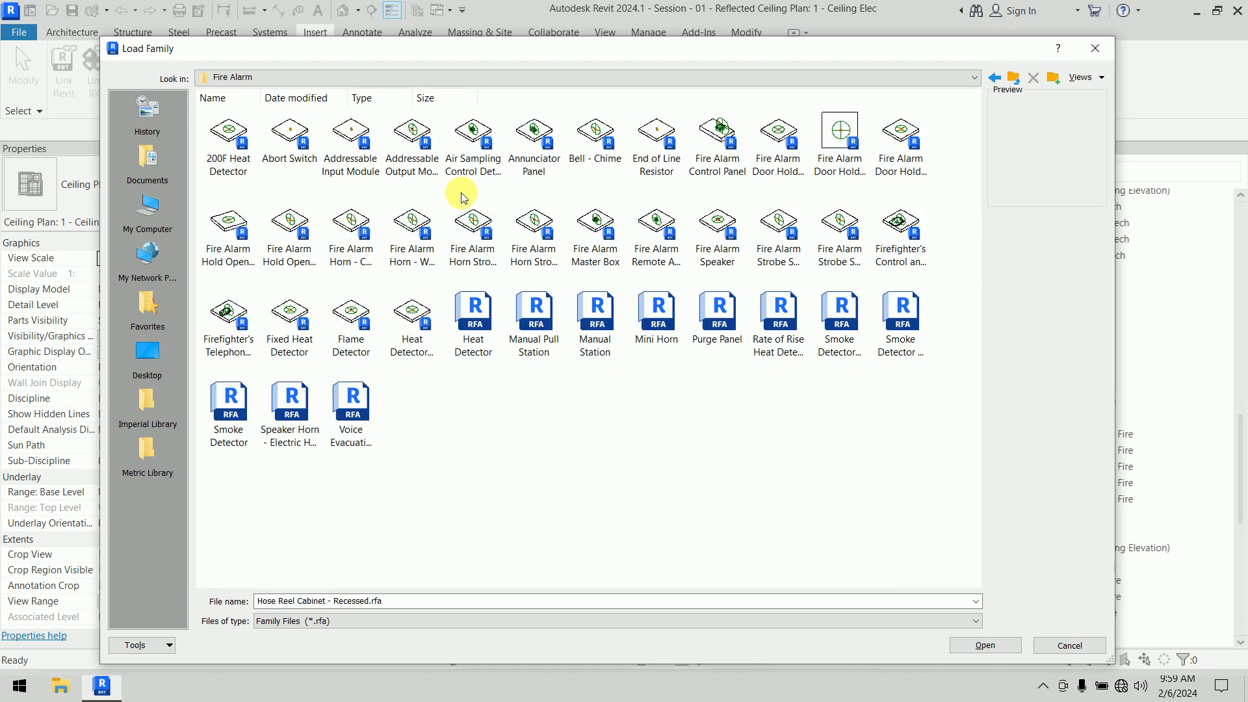
right_click(511, 388)
mouse_move(544, 396)
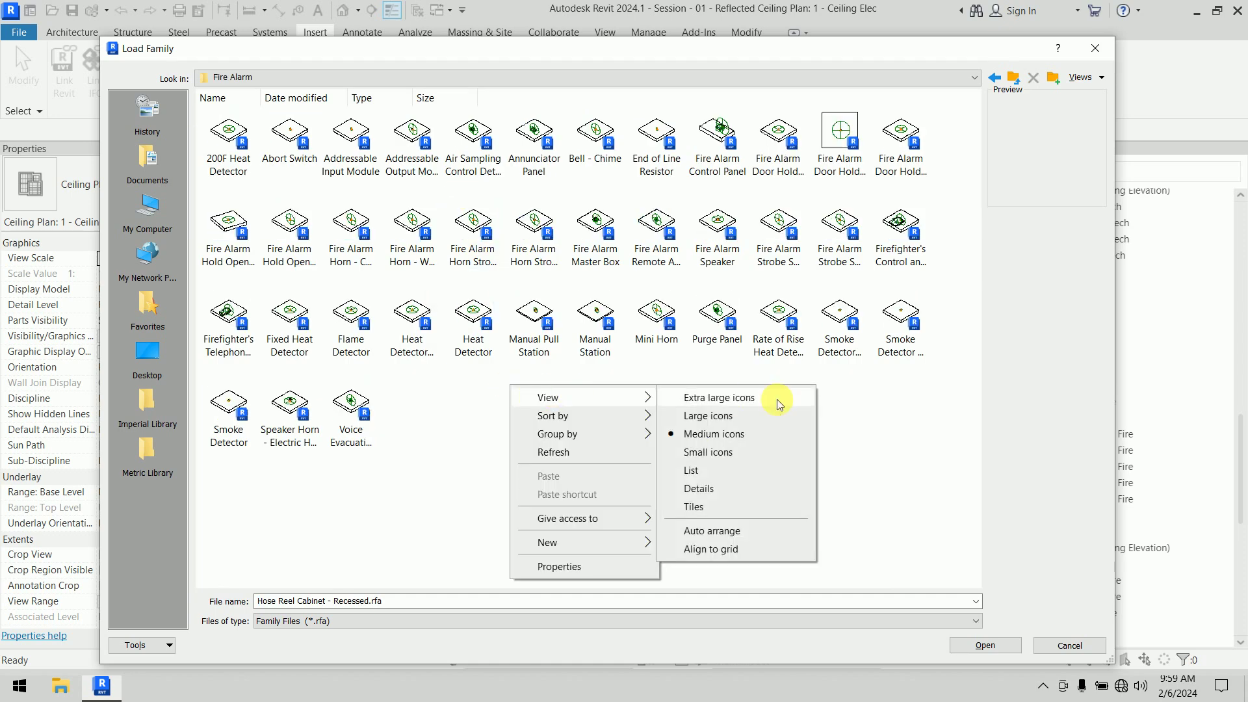
left_click(749, 404)
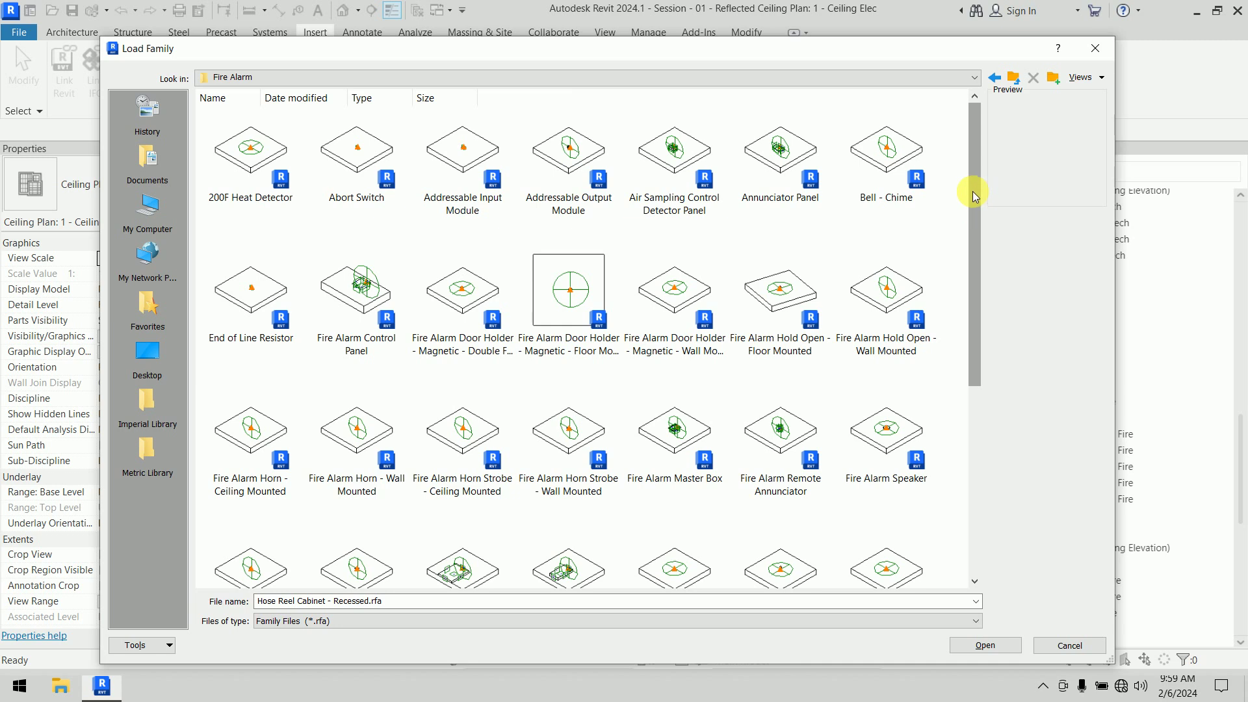
Load the Fire Alarm Control Panel, Fire Alarm Master Box, Fire Alarm Speaker, Manual Pull Station, Smoke Detector and Heat Detector families into the project
scroll(974, 198, "down", 1)
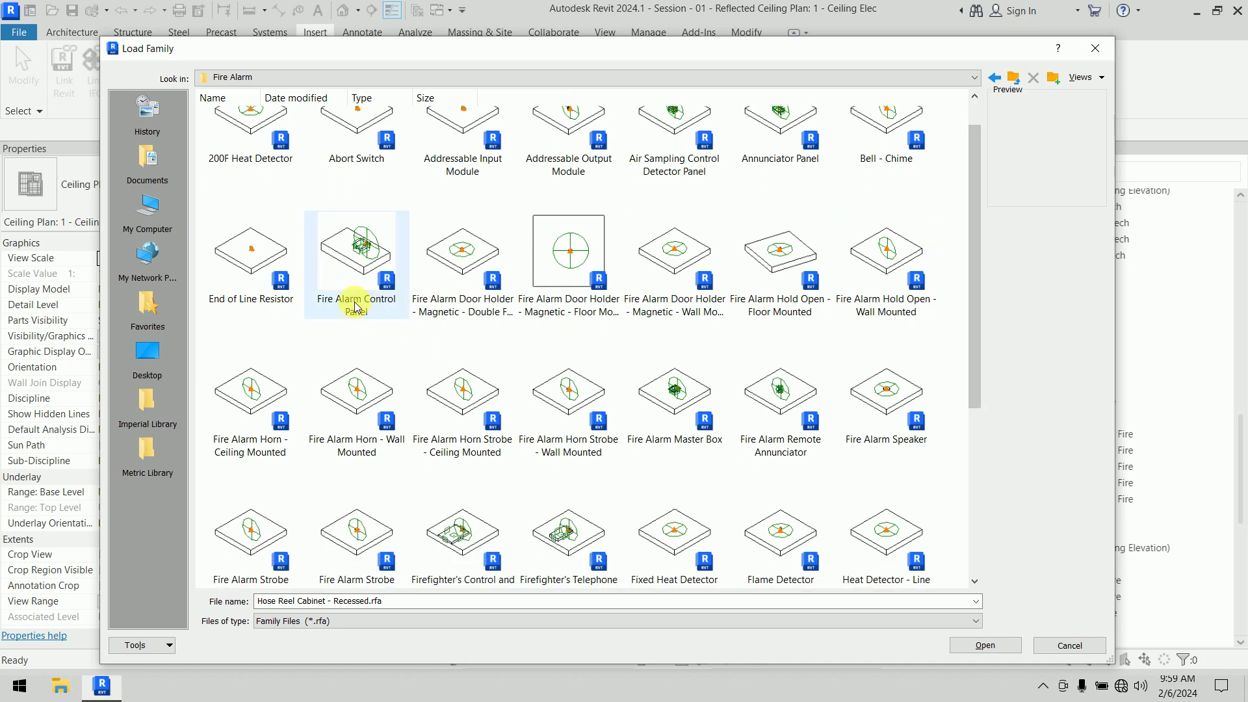
left_click(356, 305)
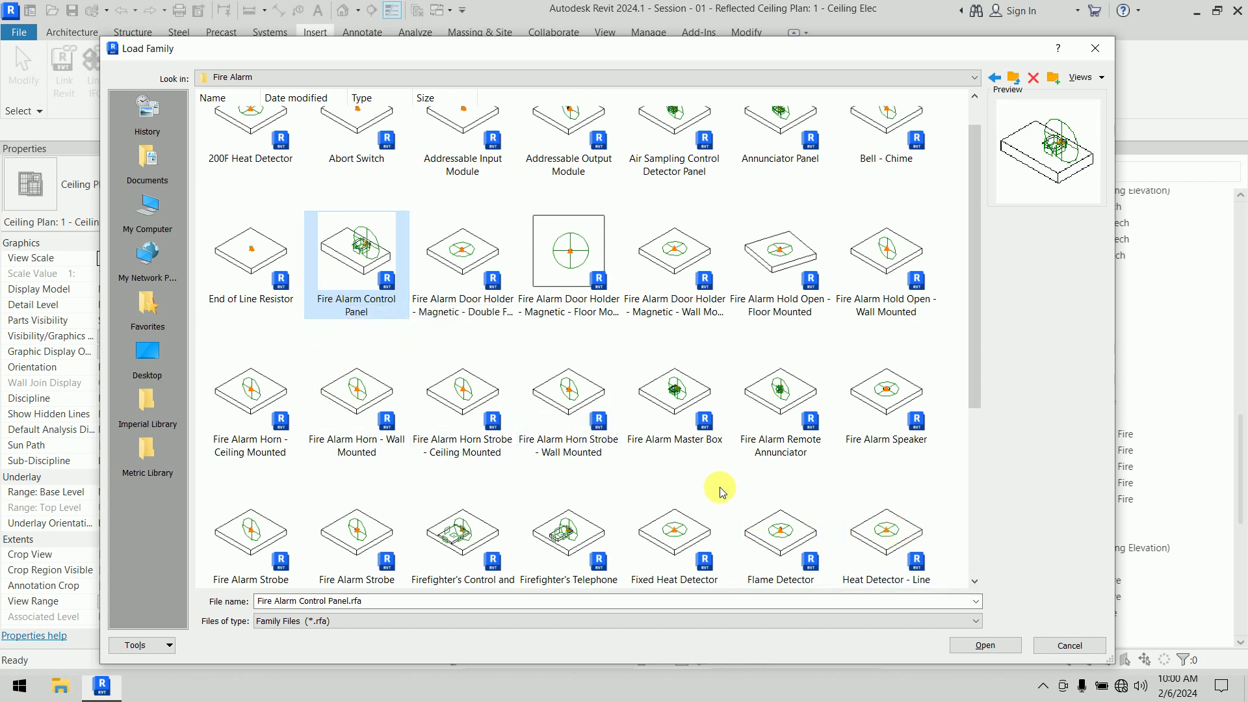
left_click(676, 438)
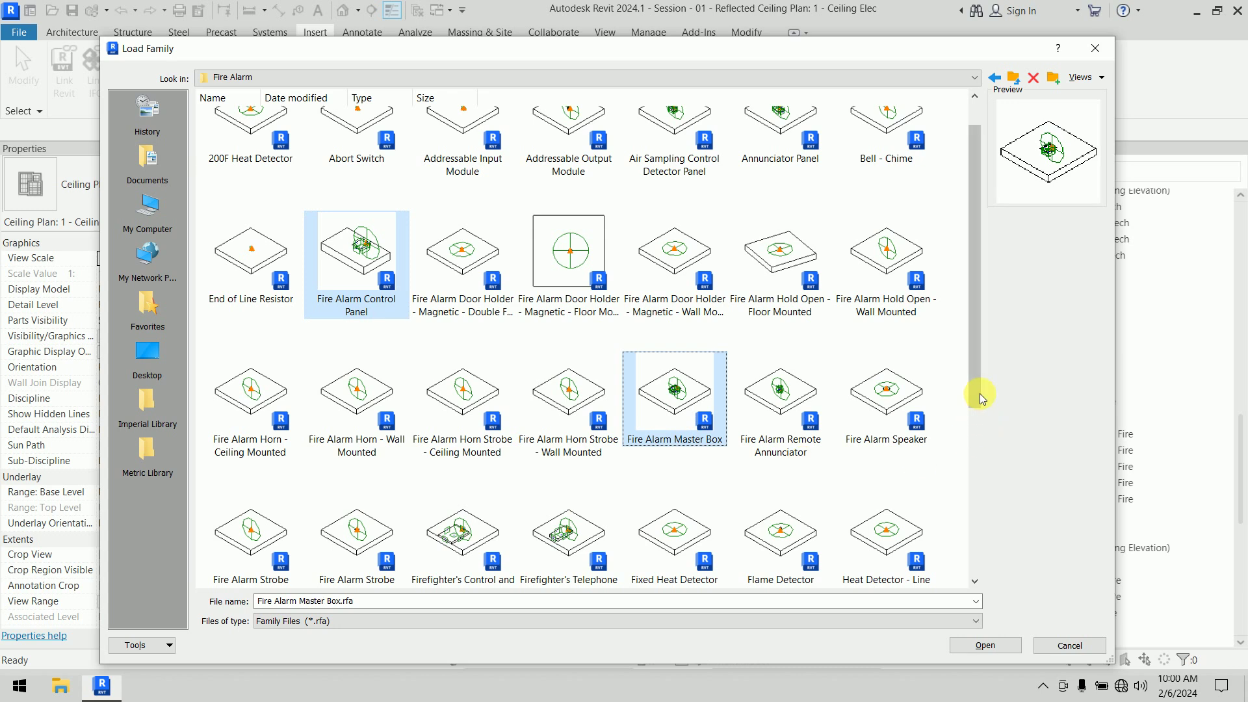
left_click(913, 402)
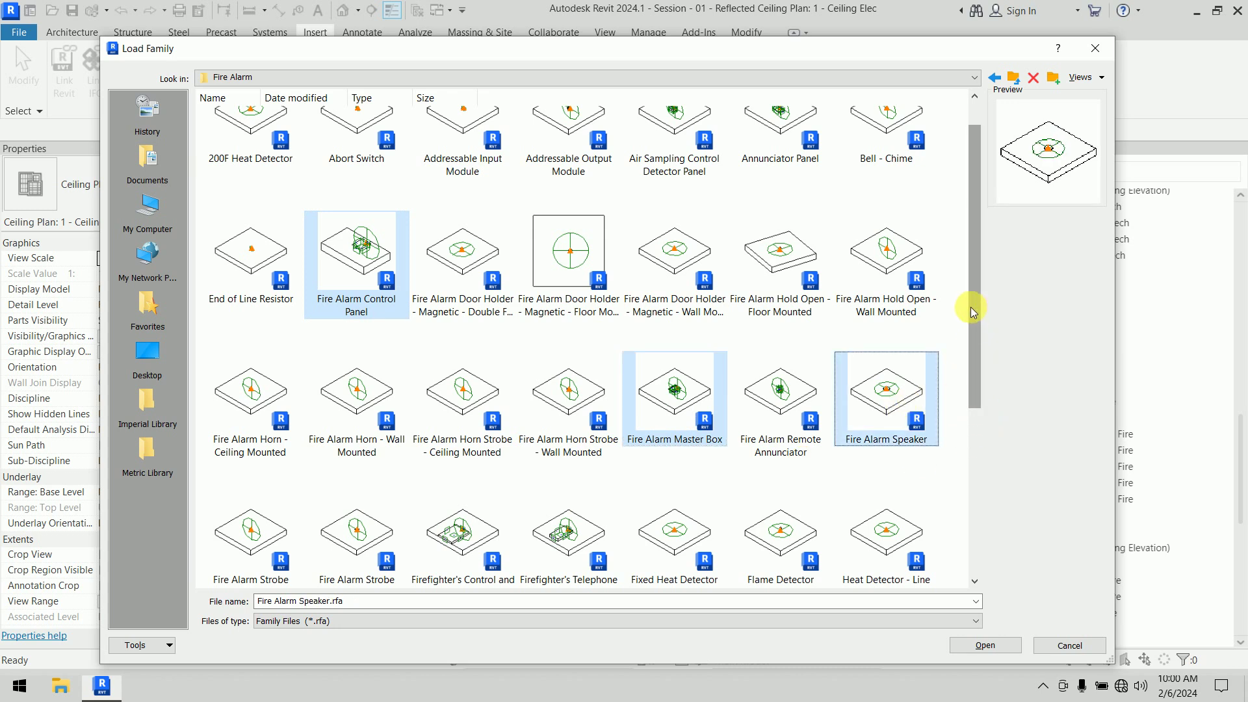
scroll(973, 312, "down", 1)
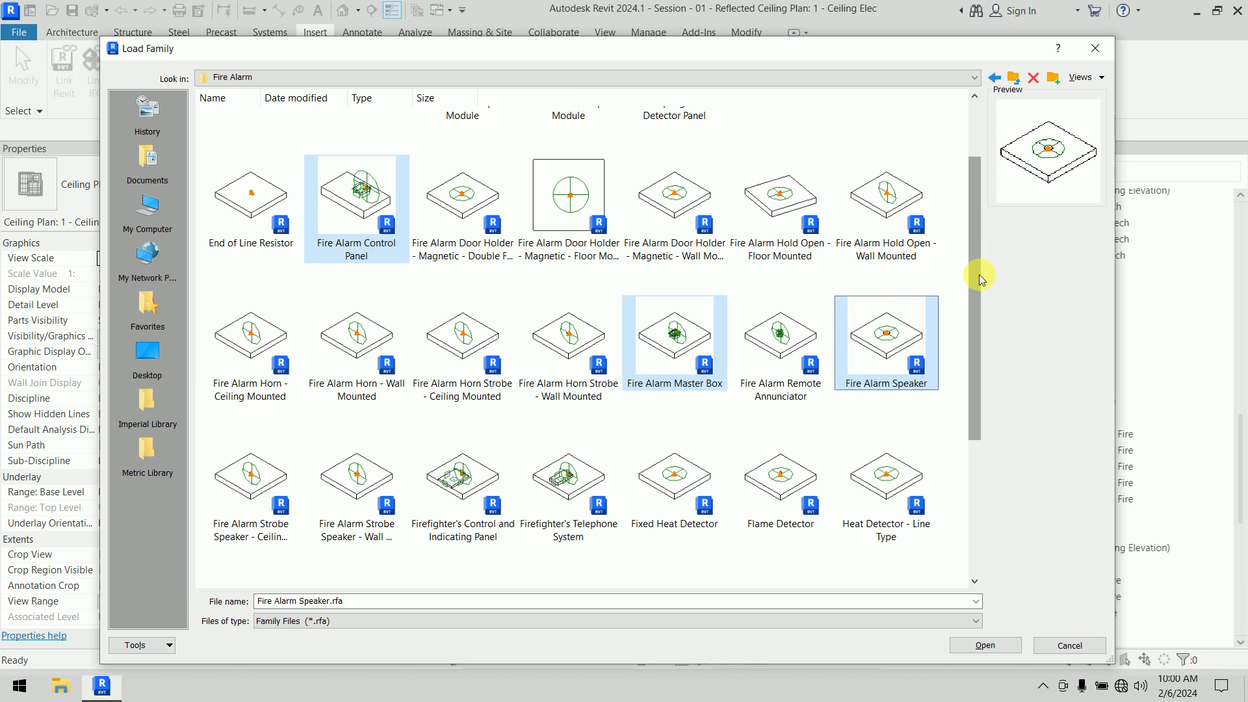
scroll(974, 356, "down", 3)
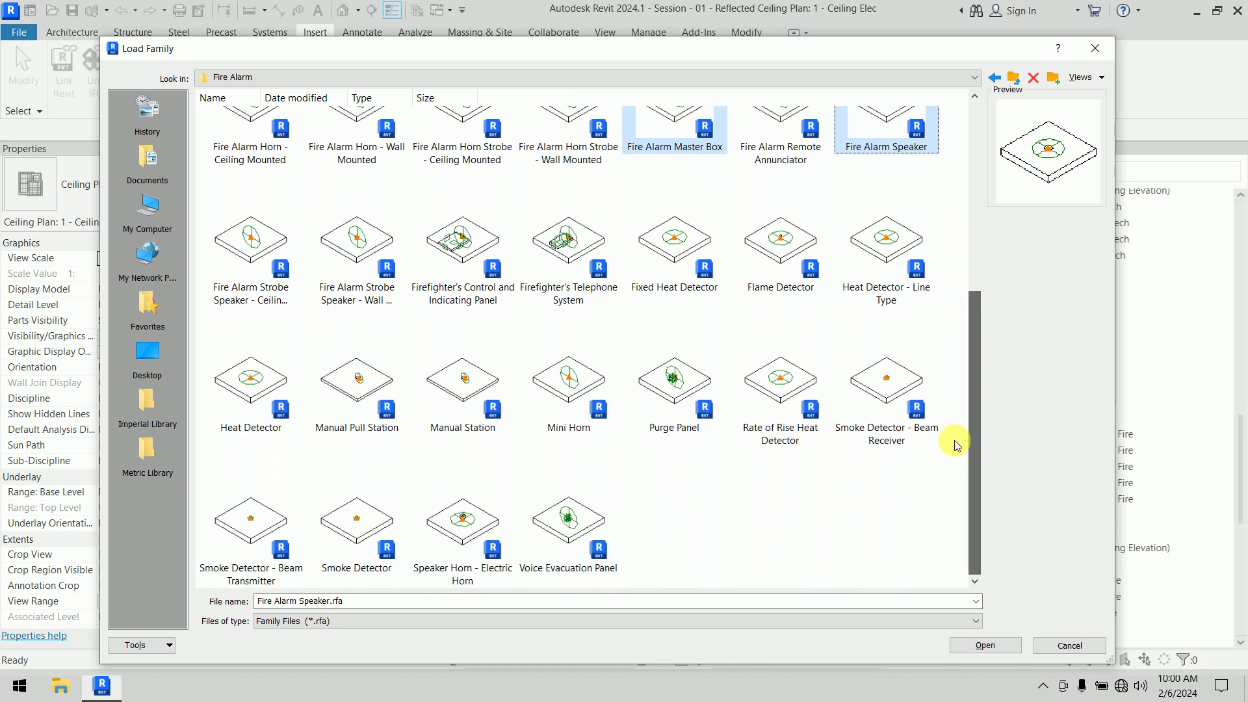
left_click(455, 404)
left_click(377, 427)
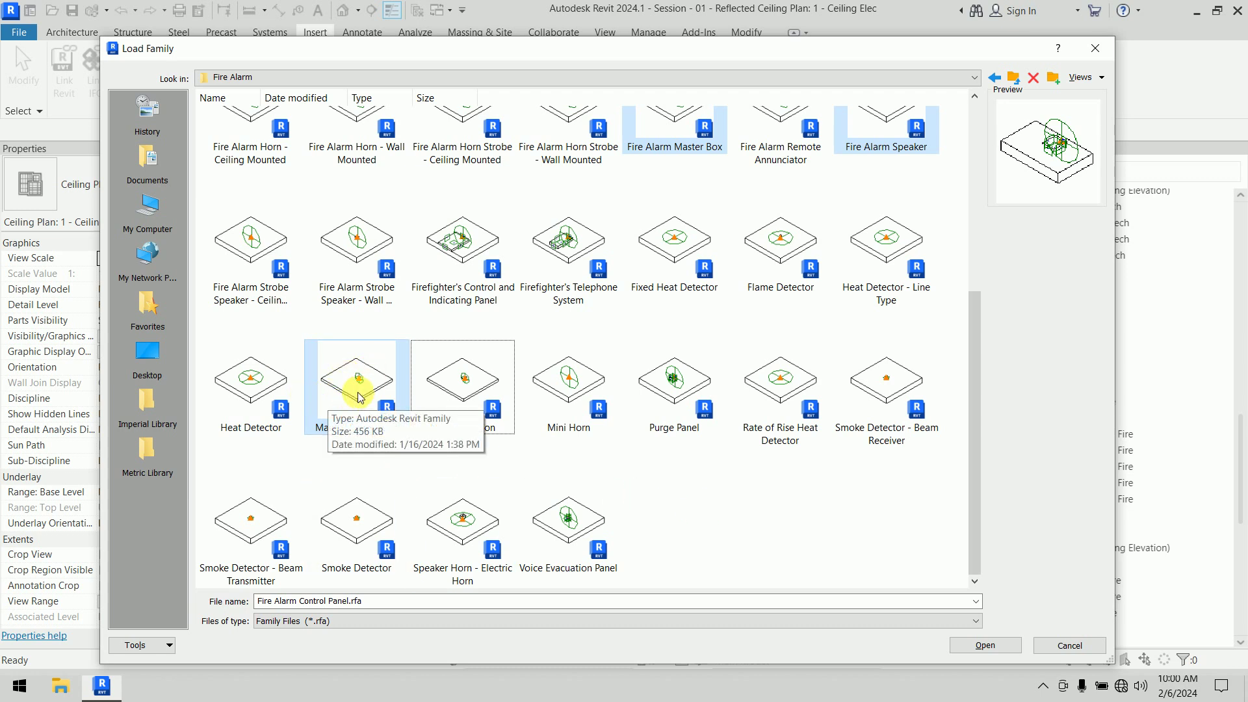
left_click(356, 524, "ctrl")
left_click(254, 390, "ctrl")
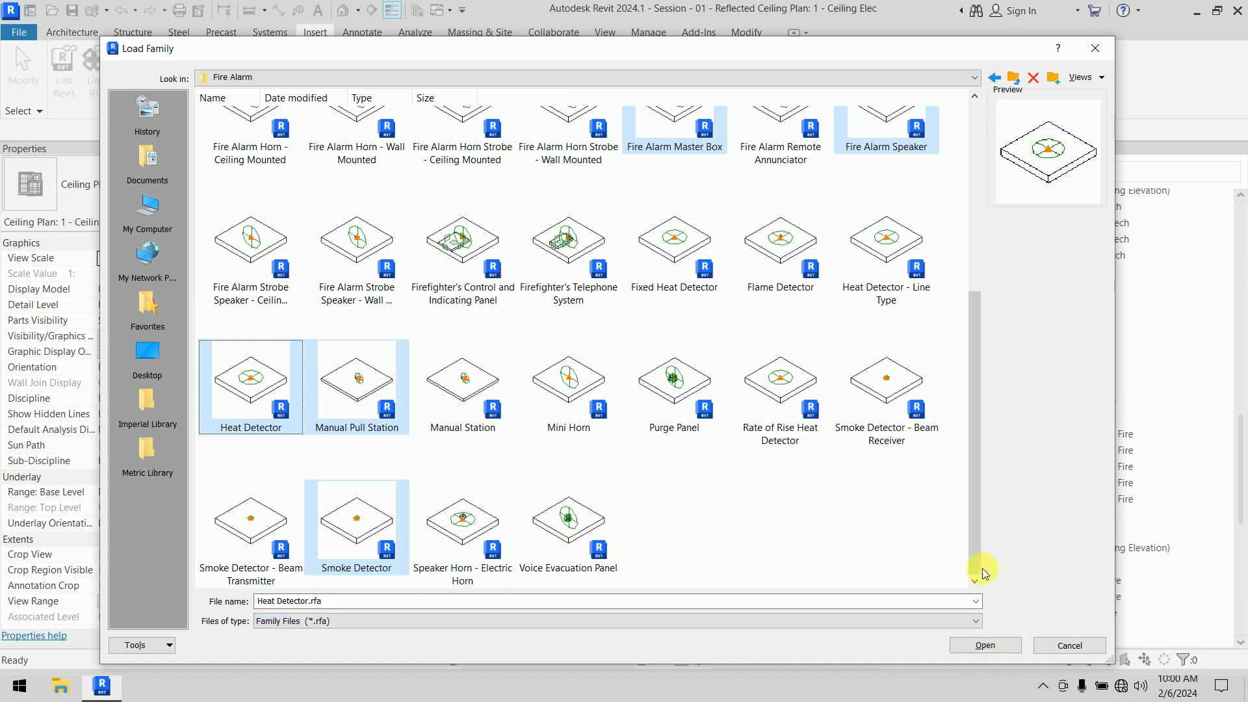
left_click_drag(976, 559, 975, 358)
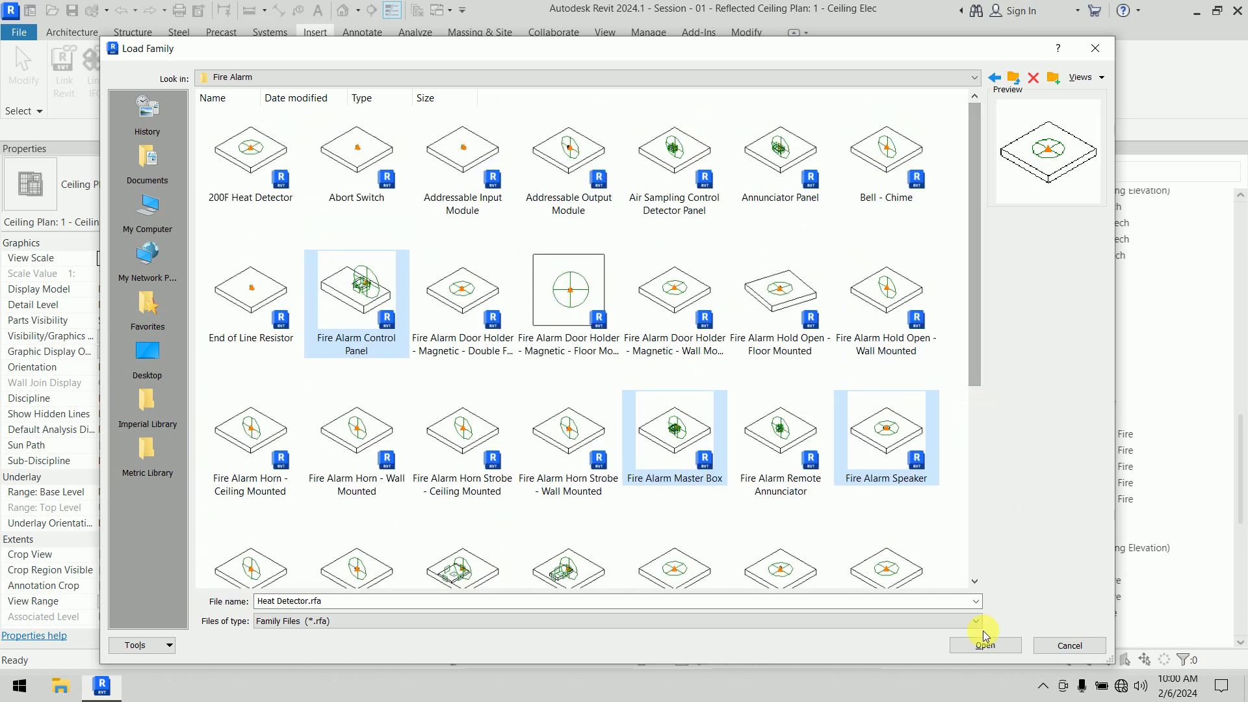
left_click(987, 646)
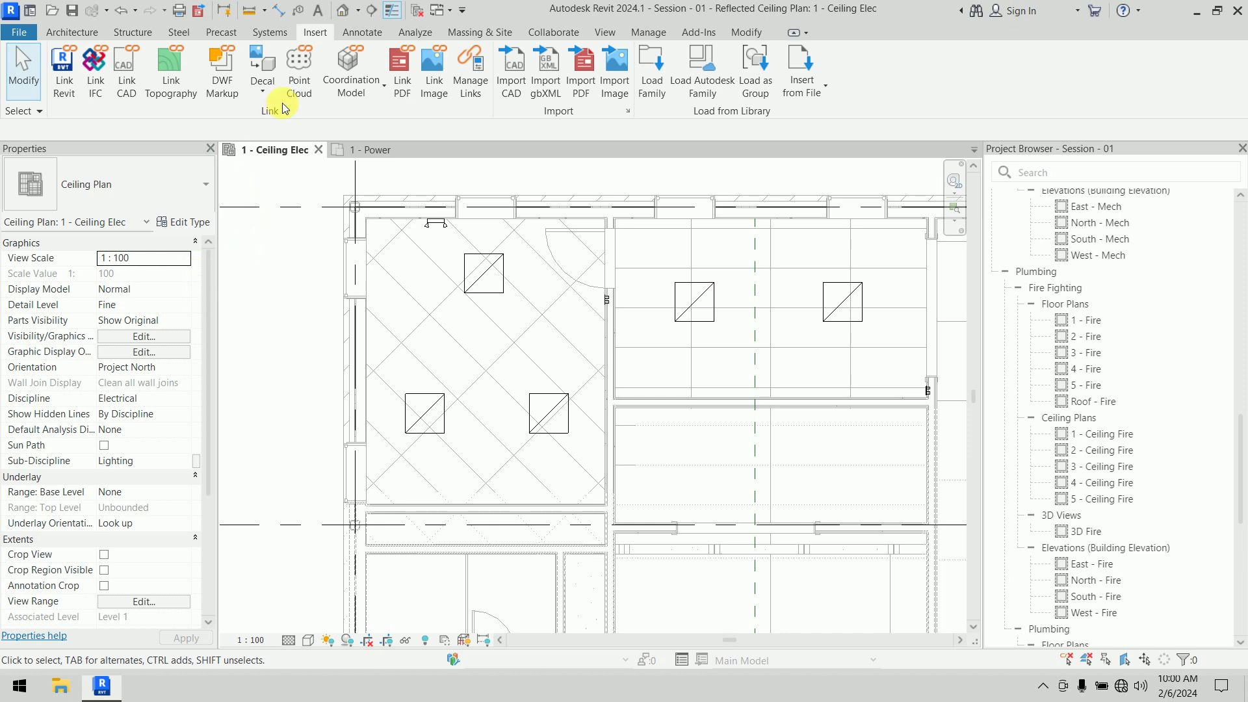
Start placing a fire alarm device and choose the Plain type of the Smoke Detector family
left_click(271, 33)
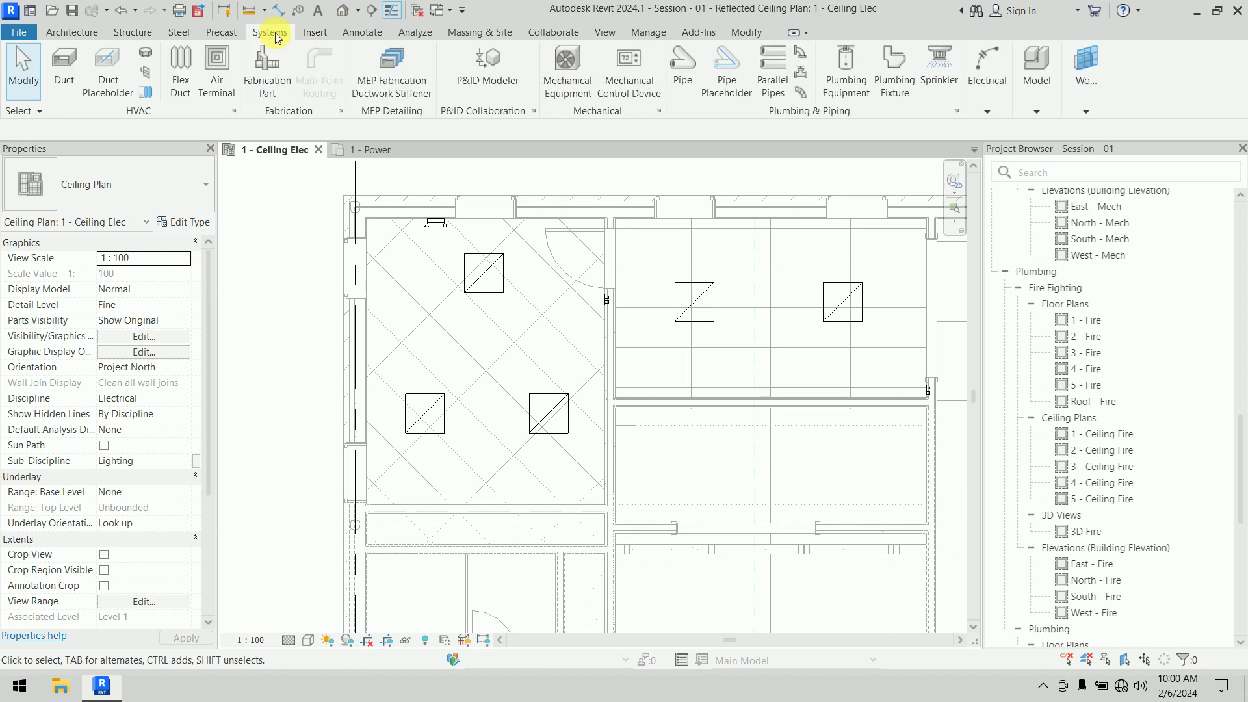
left_click(1000, 95)
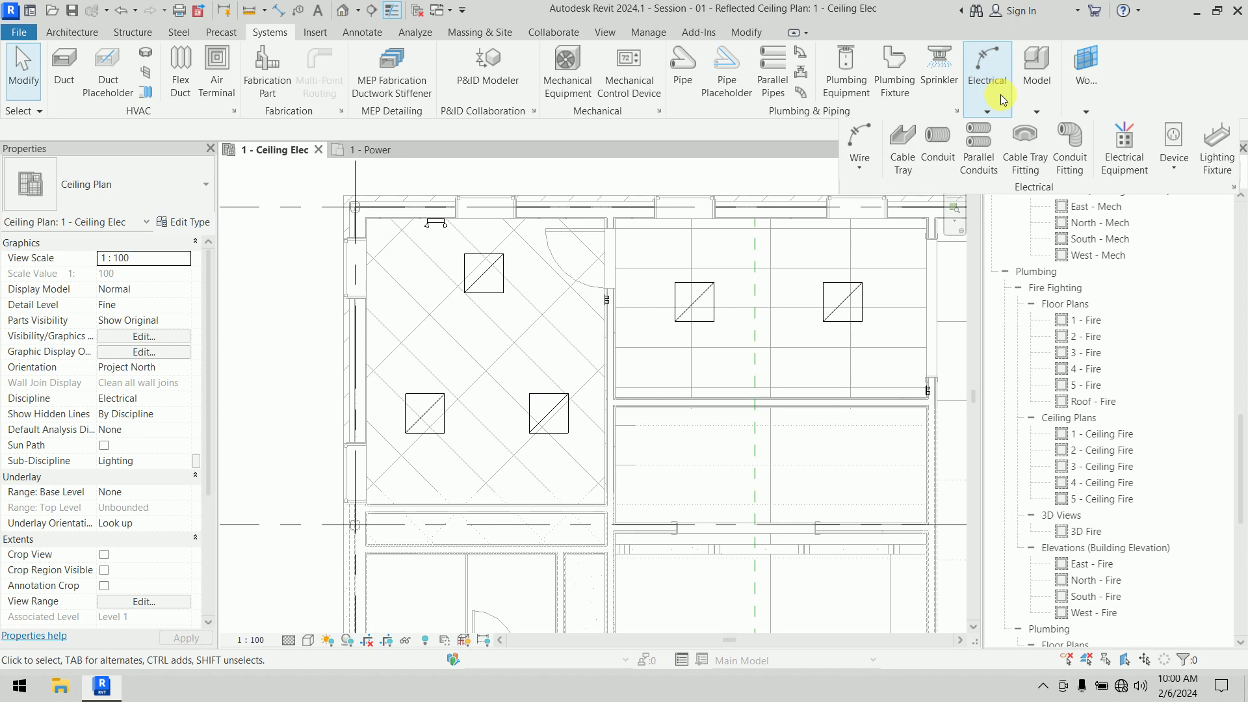
left_click(1169, 167)
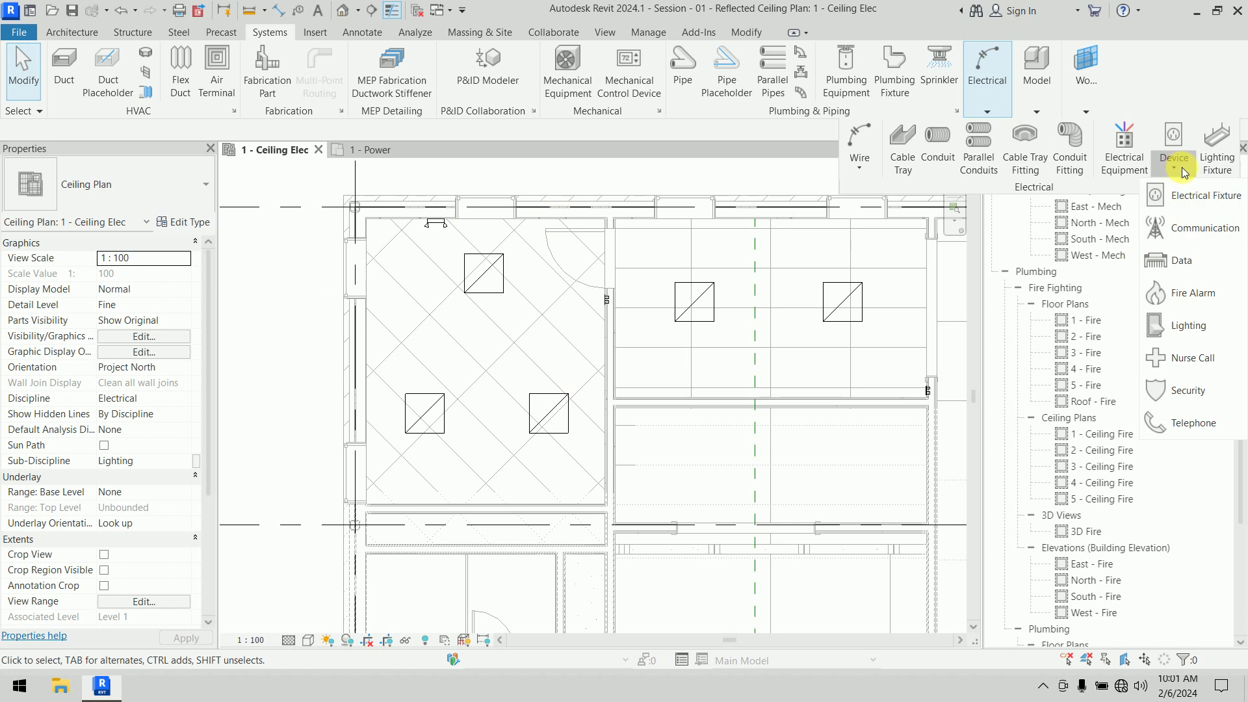
left_click(1206, 306)
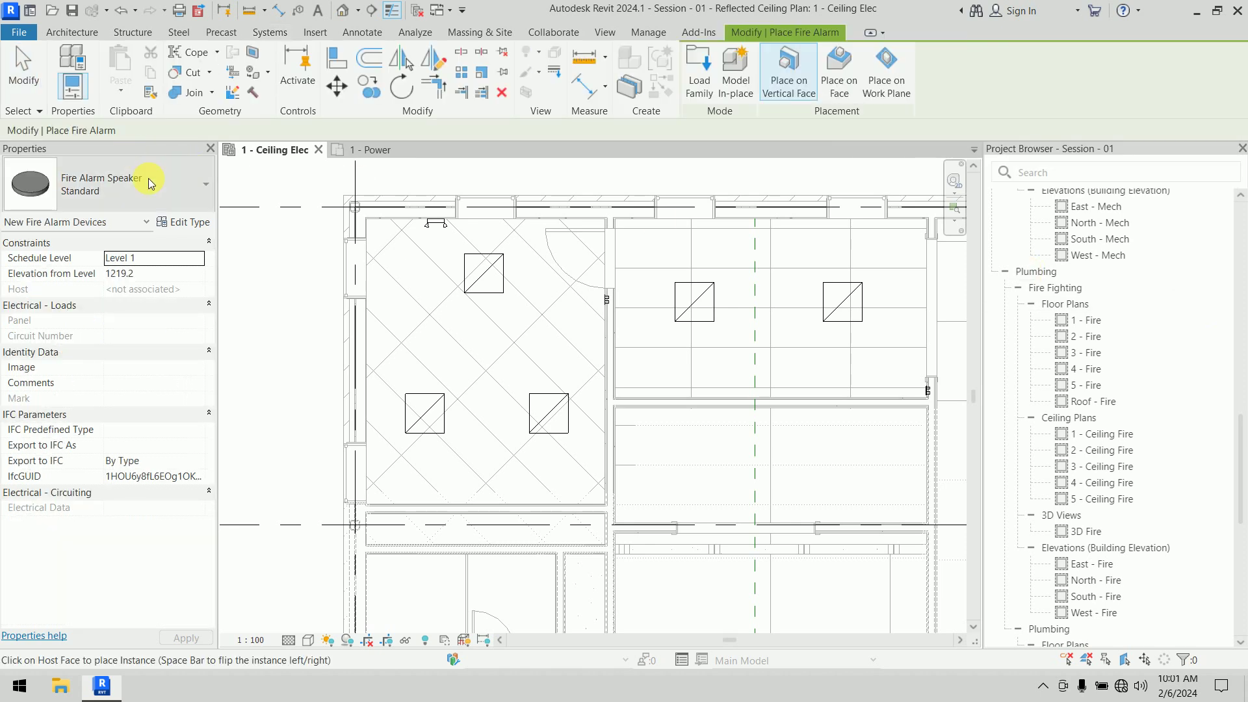
left_click(174, 193)
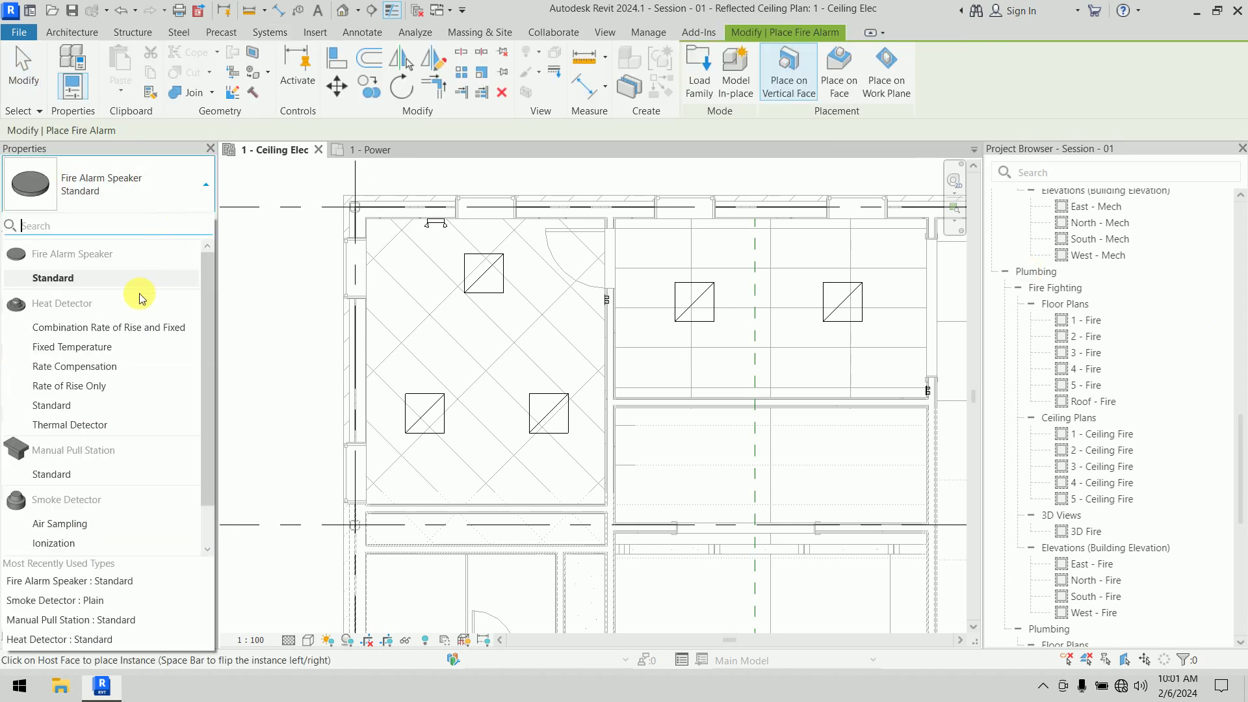
scroll(138, 427, "down", 1)
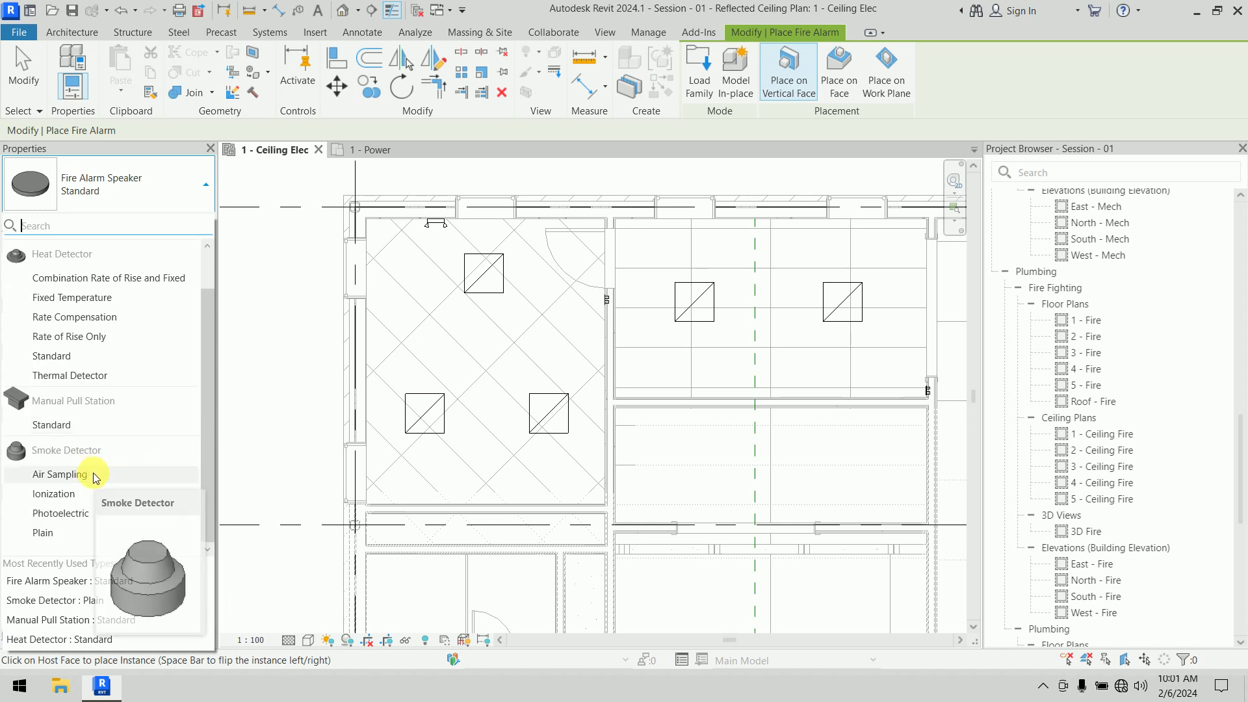
left_click(68, 534)
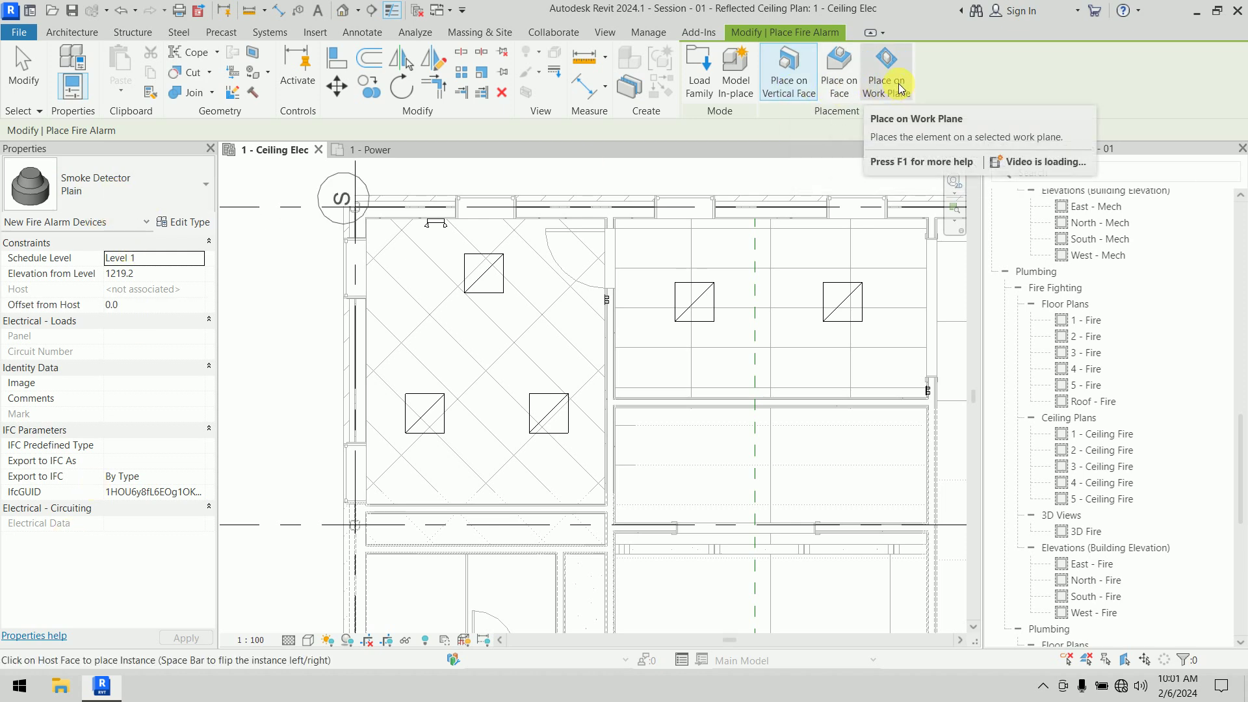
Place the smoke detector on the ceiling face between the three lights of the diagonal-patterned room and end placement
left_click(849, 83)
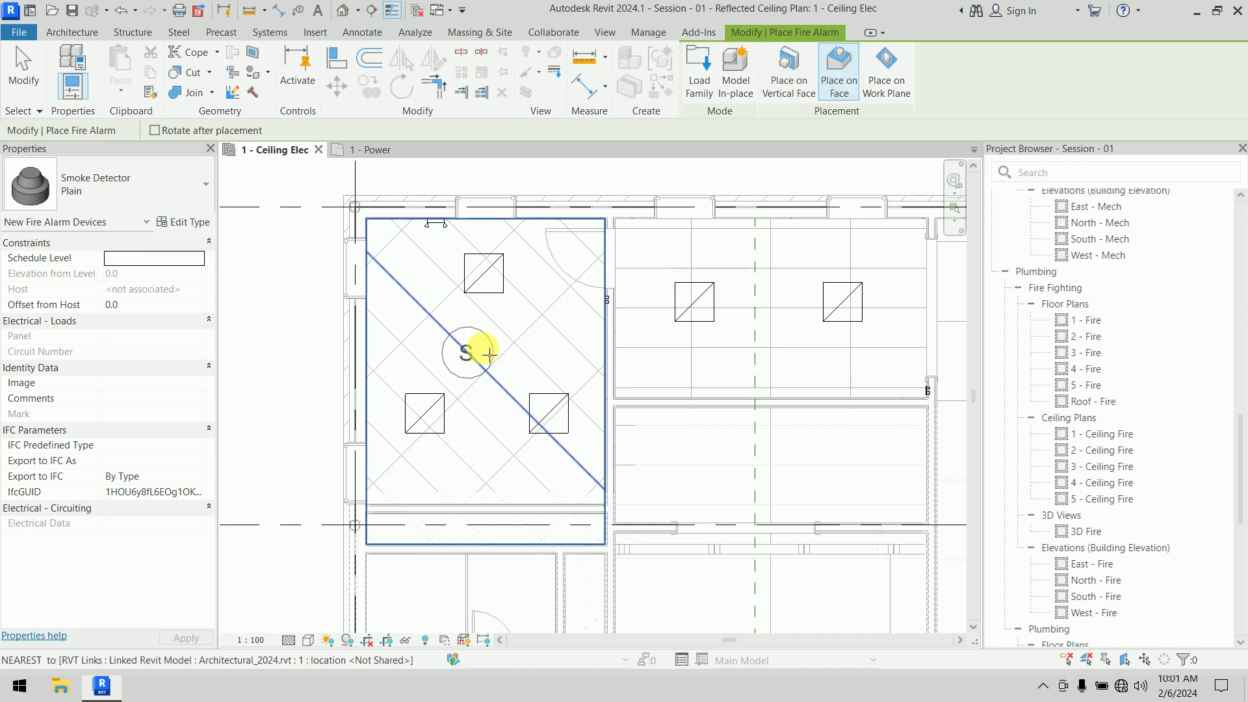
scroll(489, 354, "up", 5)
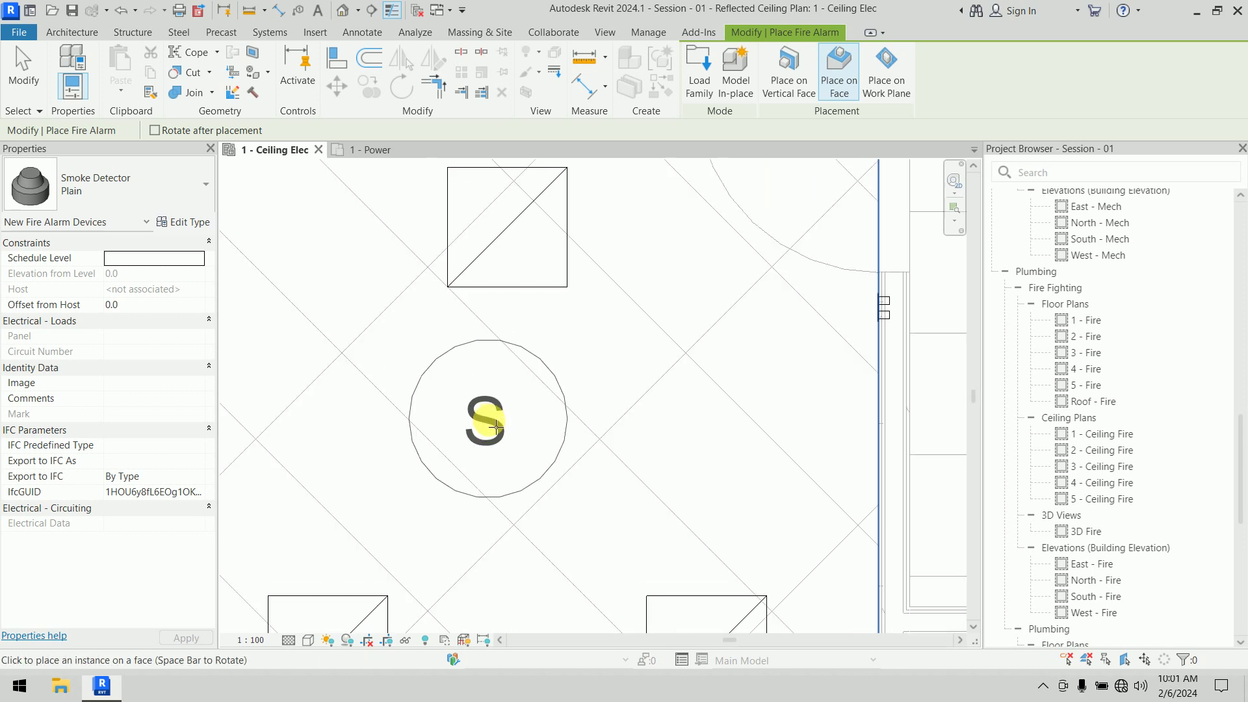
scroll(496, 426, "down", 5)
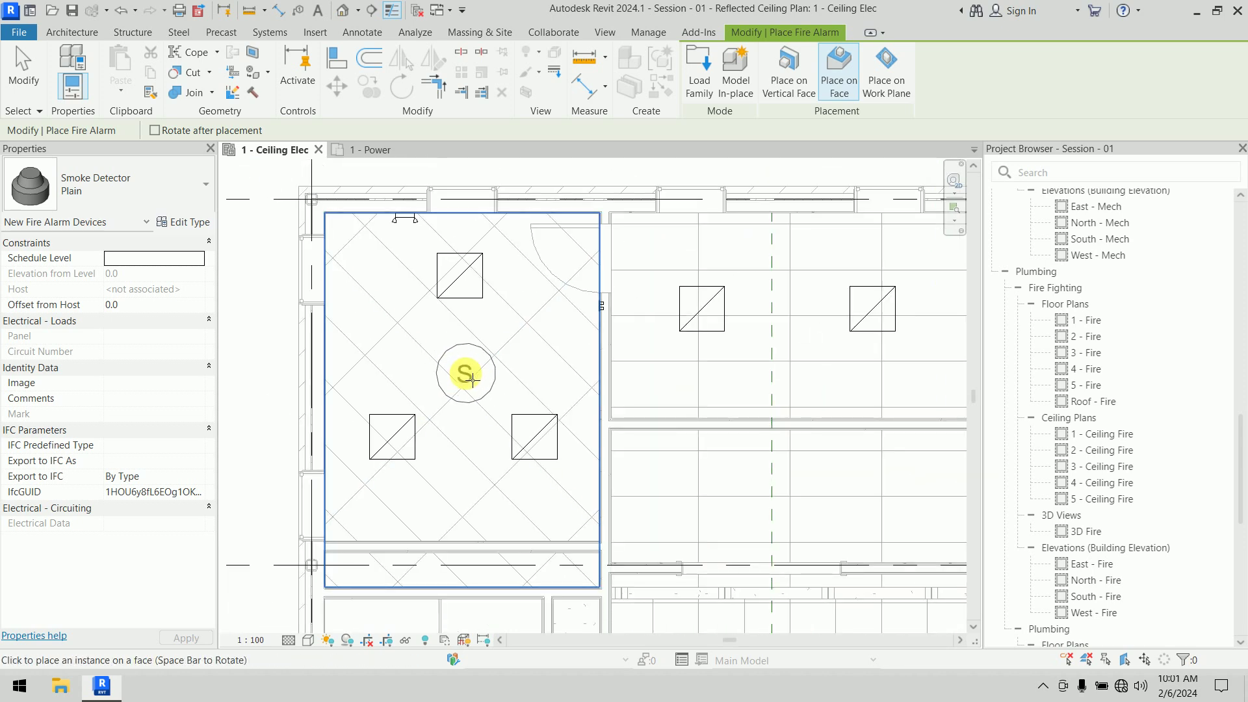
left_click(460, 388)
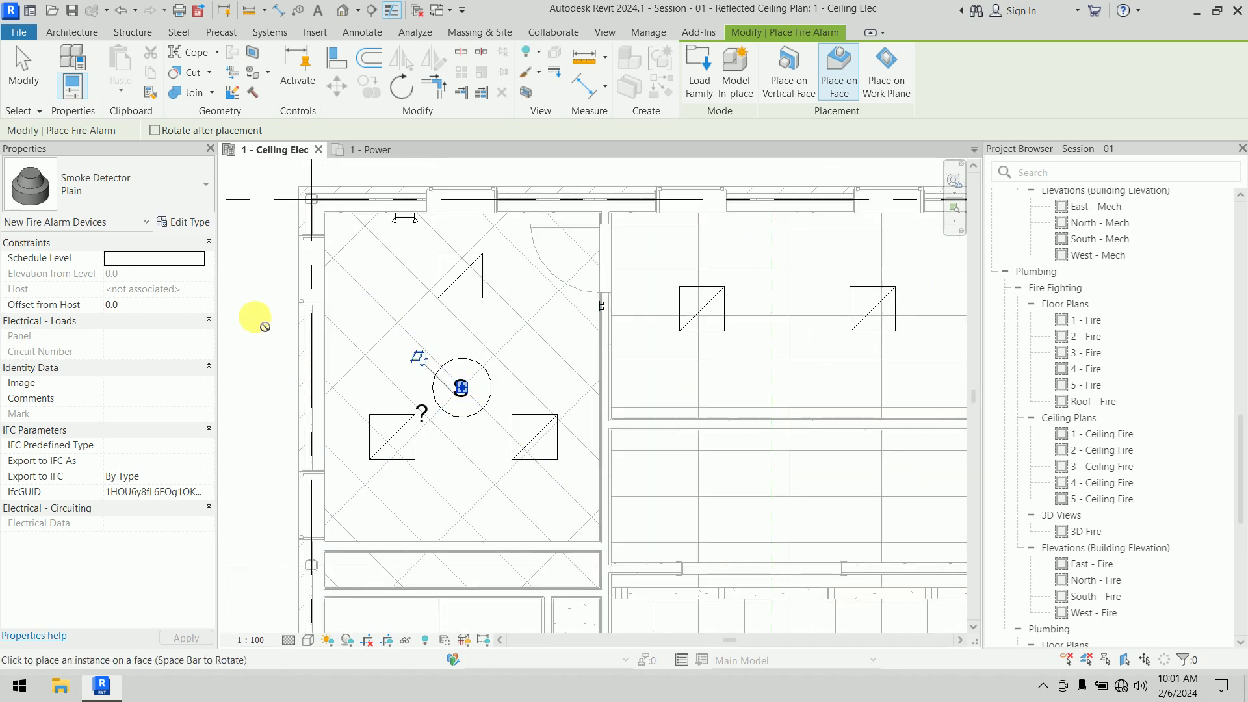
right_click(257, 301)
left_click(267, 308)
right_click(261, 301)
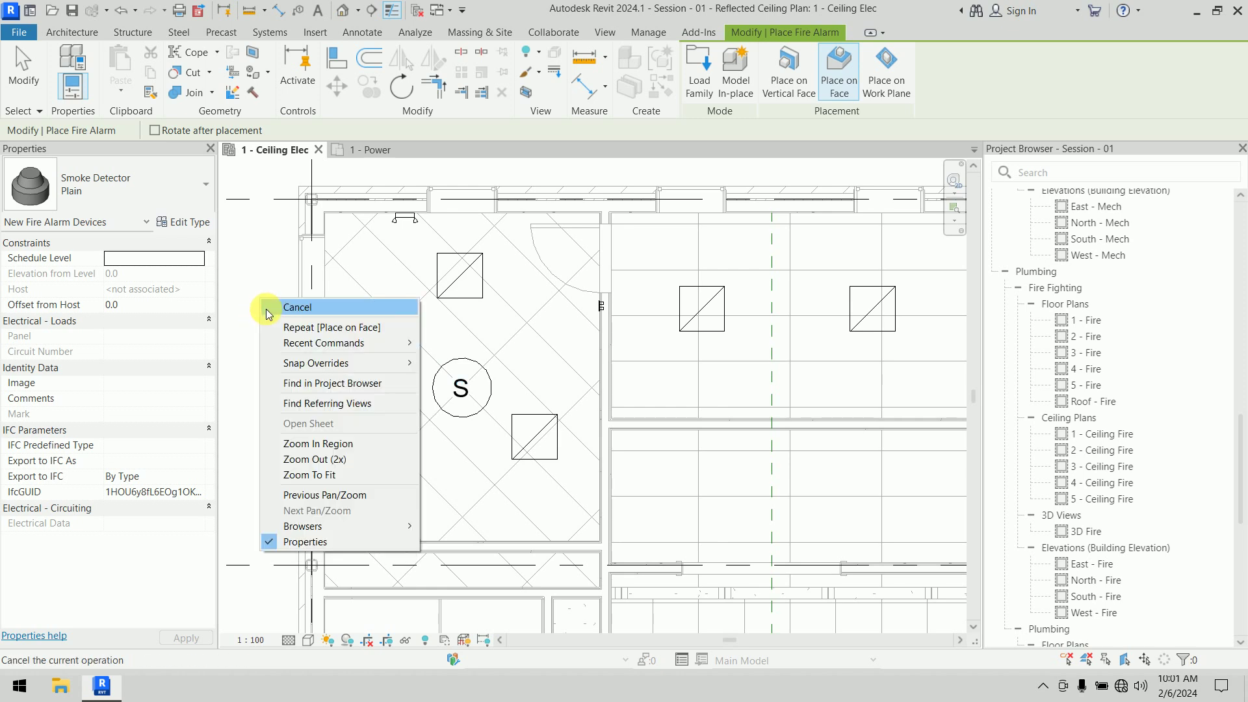
left_click(297, 306)
right_click(257, 302)
left_click(262, 304)
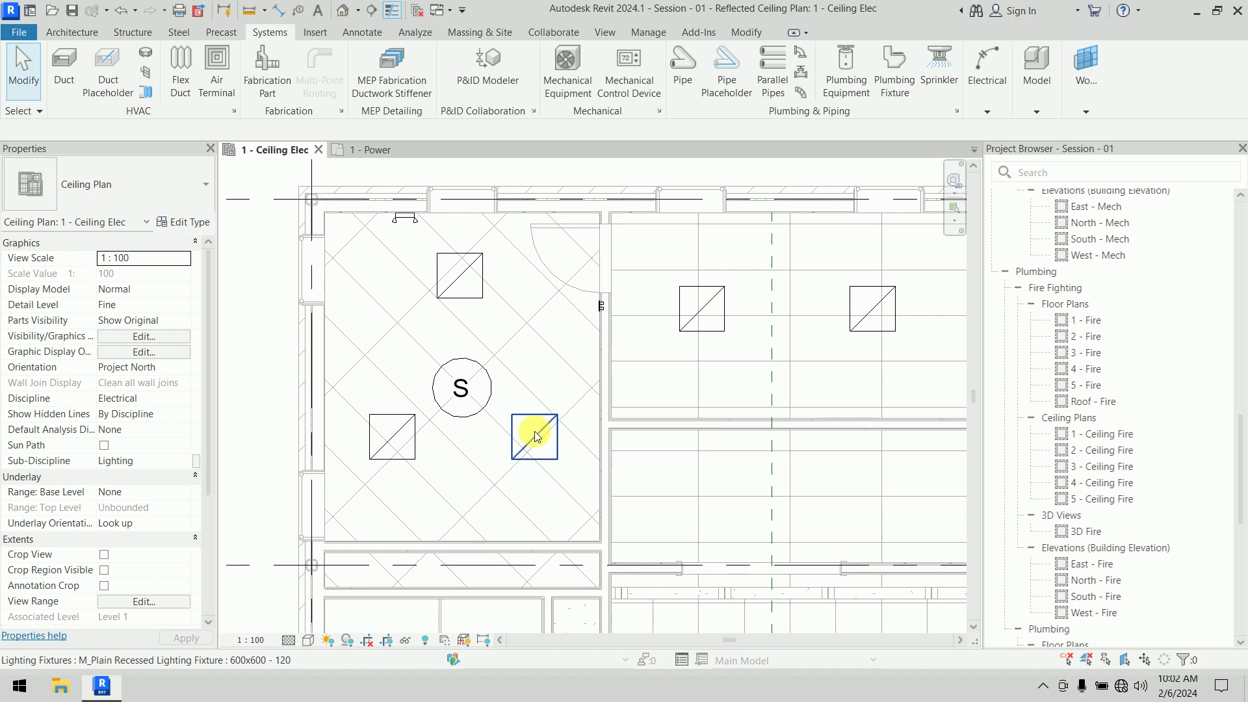
Draw a detail-line circle with a radius of about 1500 mm centred on the smoke detector
left_click(363, 33)
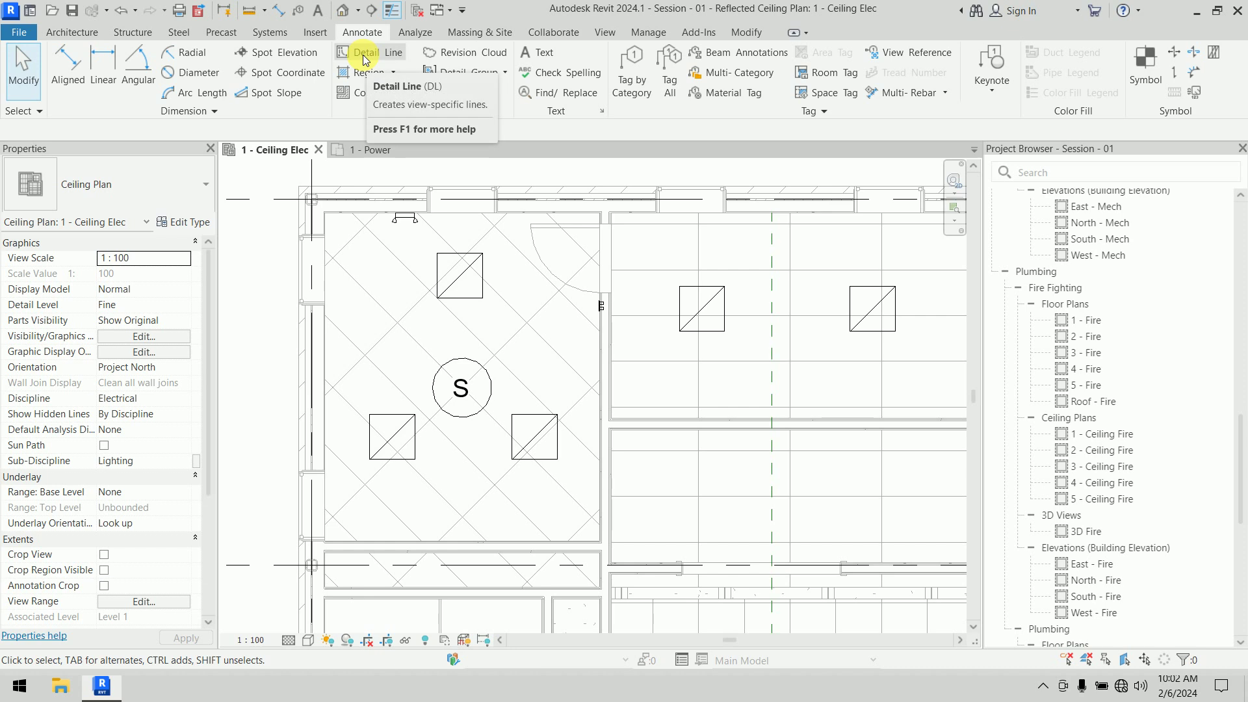
left_click(363, 60)
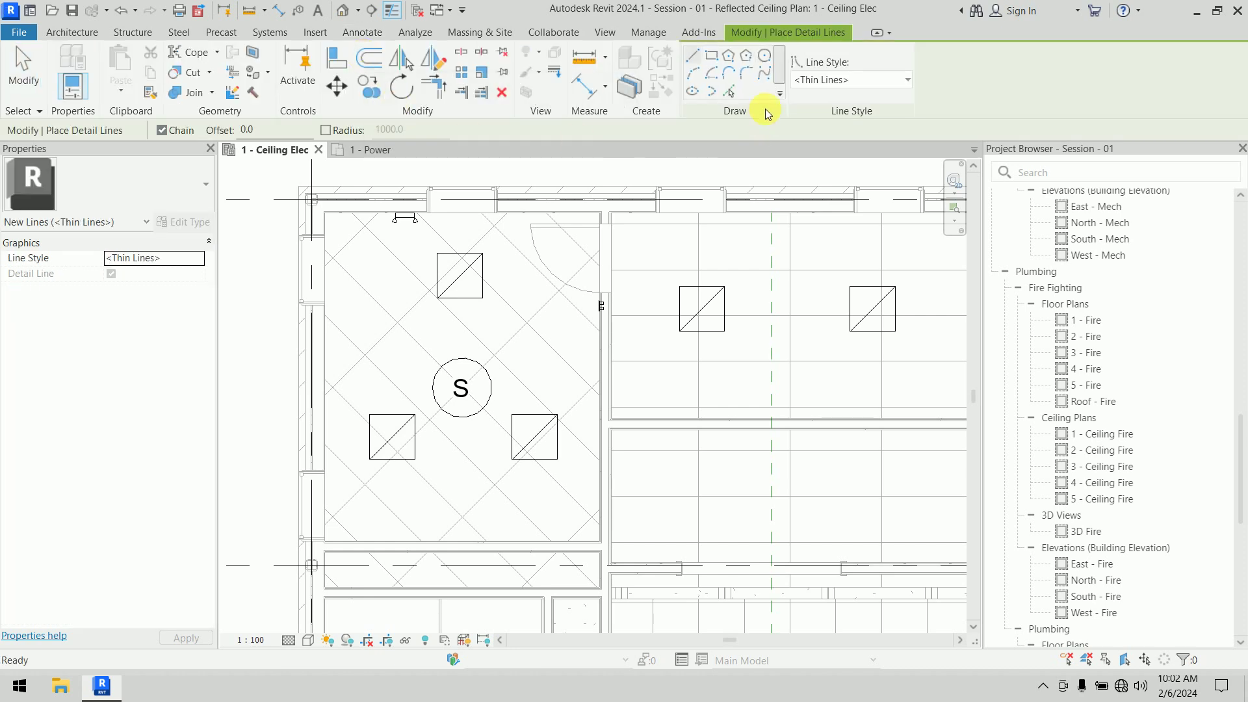
left_click(769, 61)
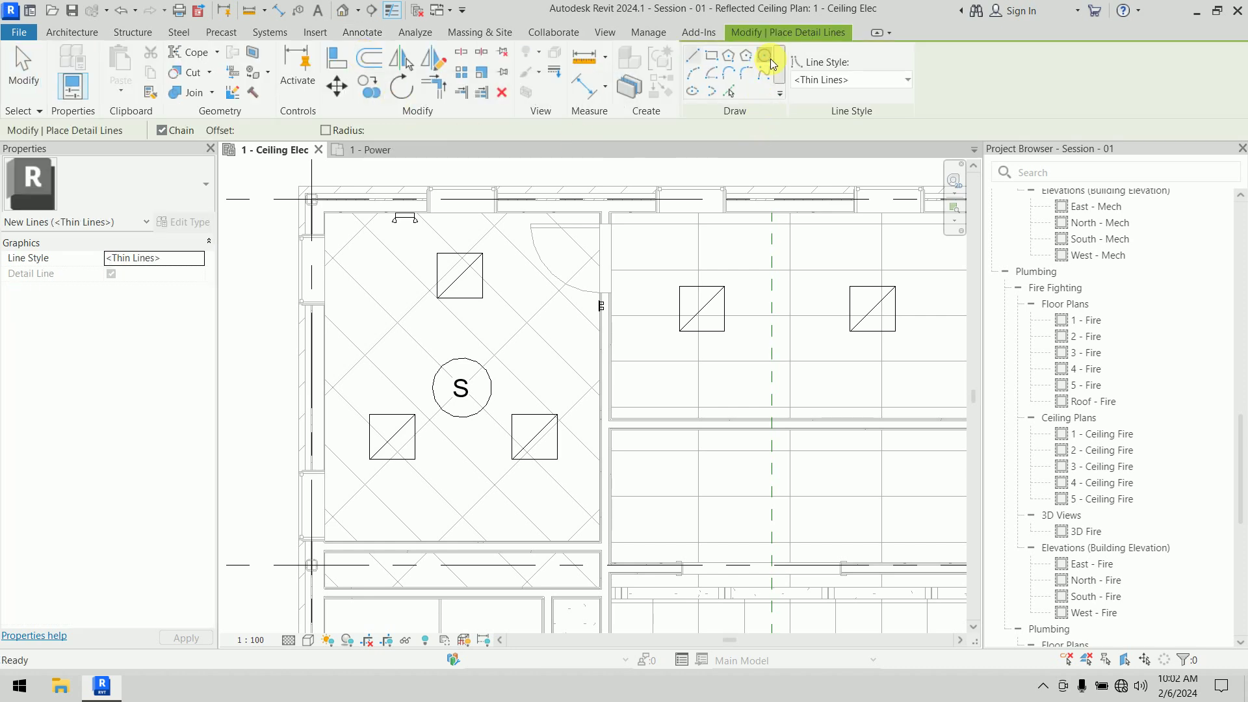
left_click(461, 388)
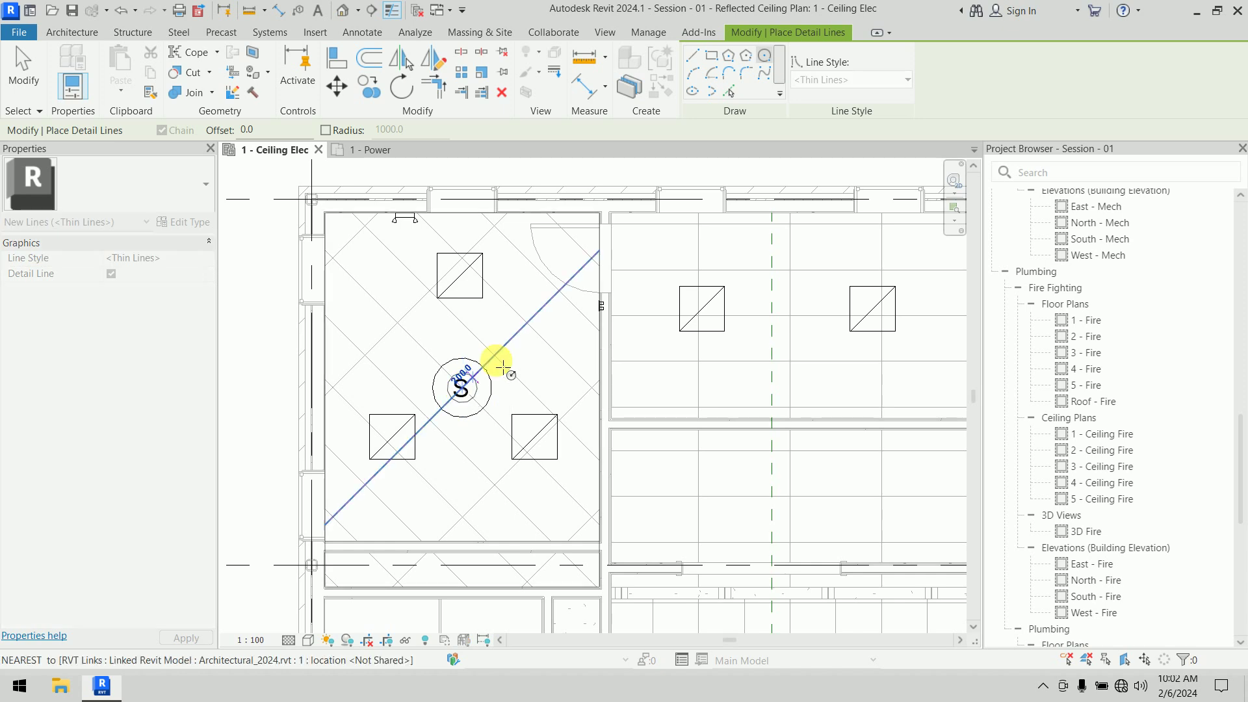
left_click(538, 314)
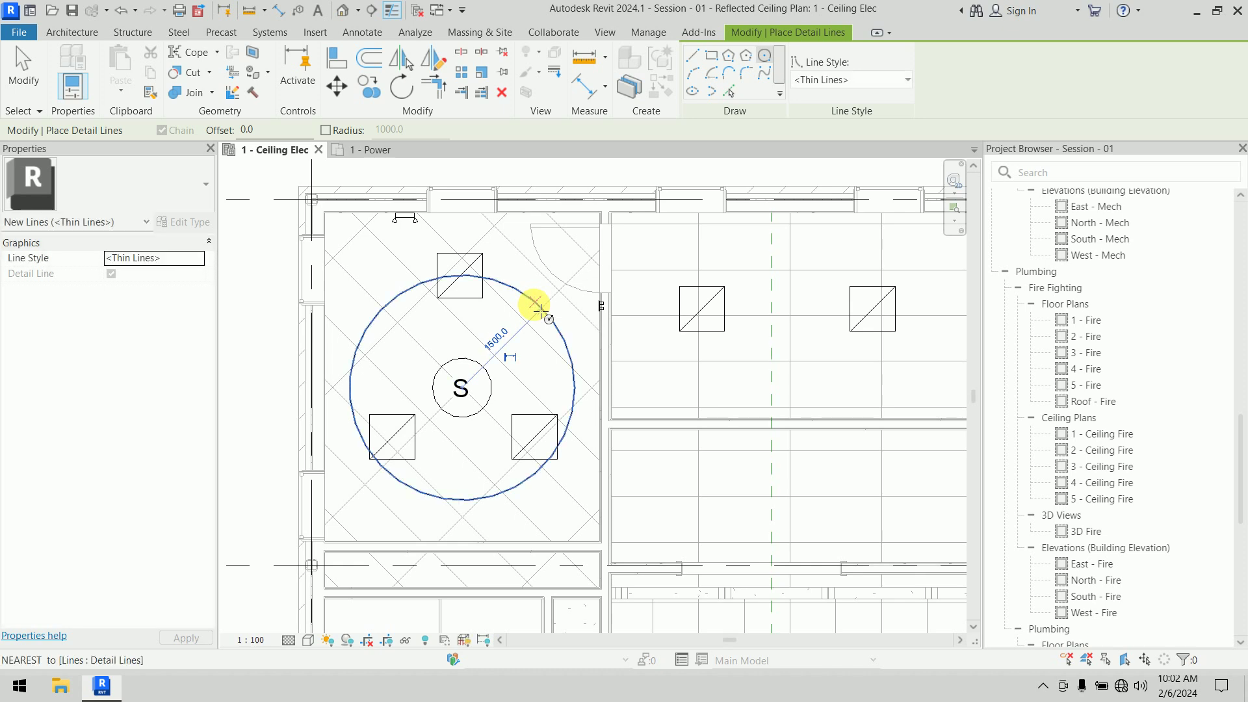
right_click(281, 335)
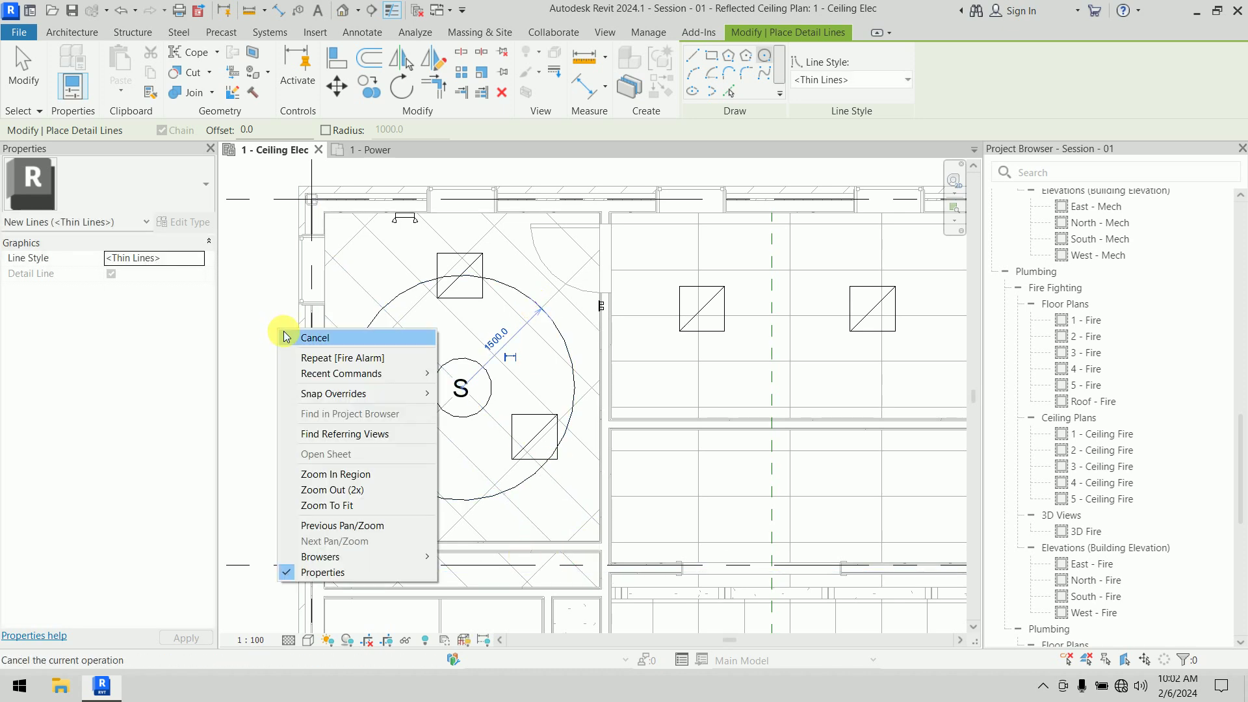
left_click(283, 337)
right_click(246, 323)
left_click(254, 332)
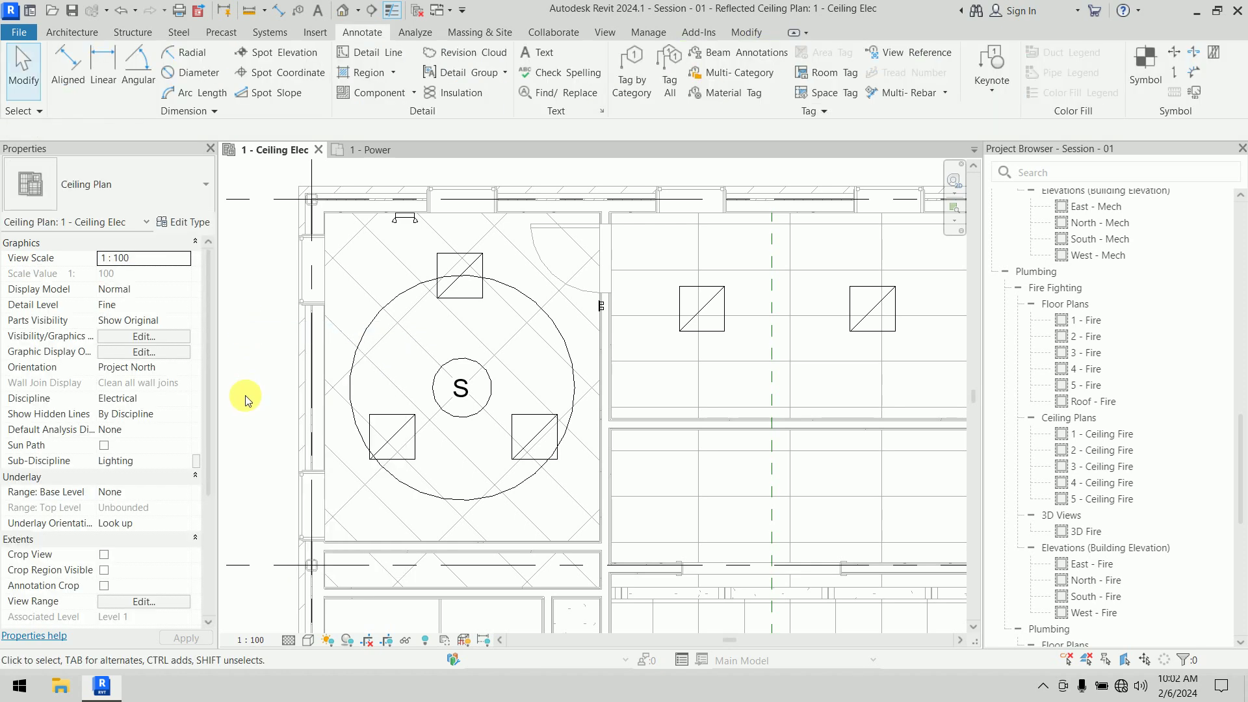
Move the smoke detector together with its coverage circle up and left, beside the room's upper light
left_click(414, 291)
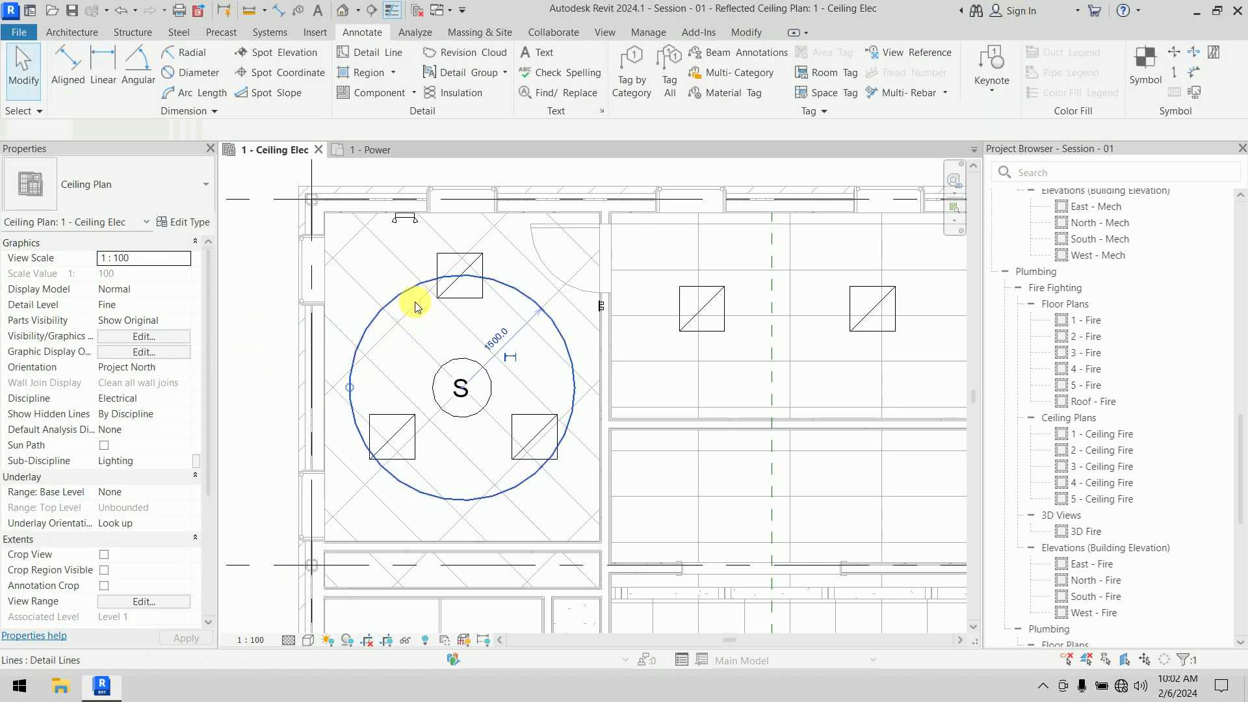
left_click(459, 389, "ctrl")
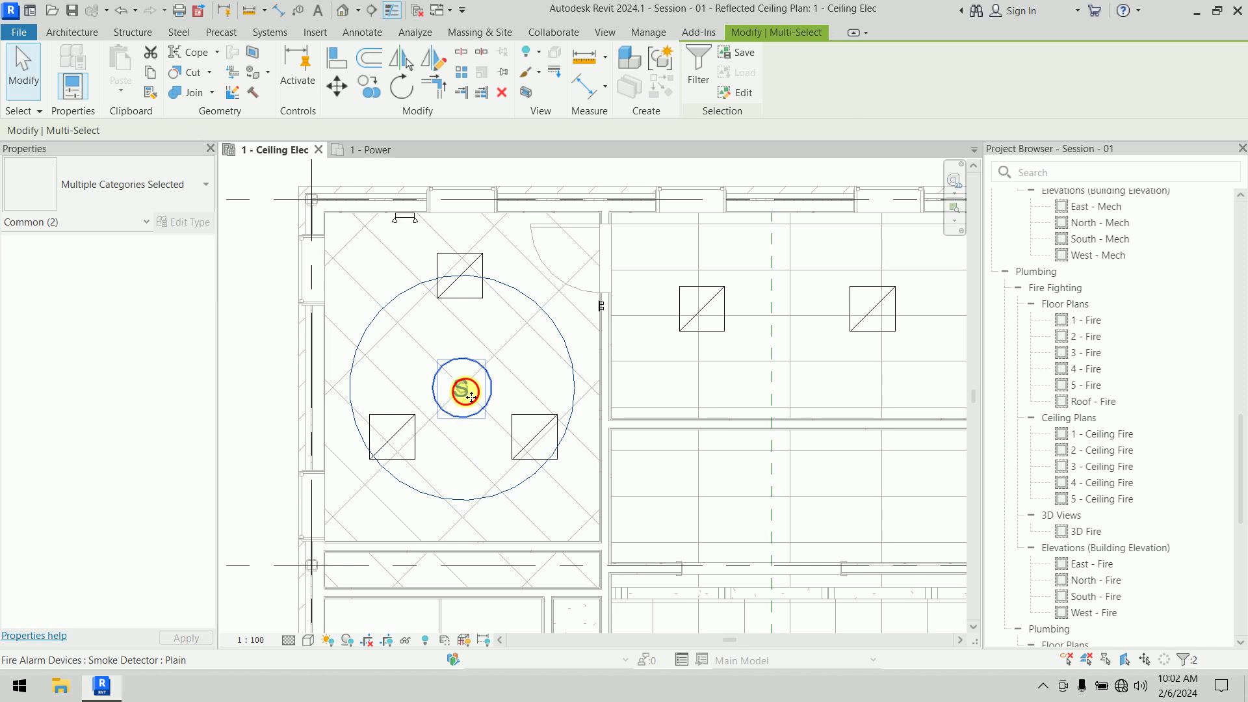
left_click_drag(455, 374, 419, 311)
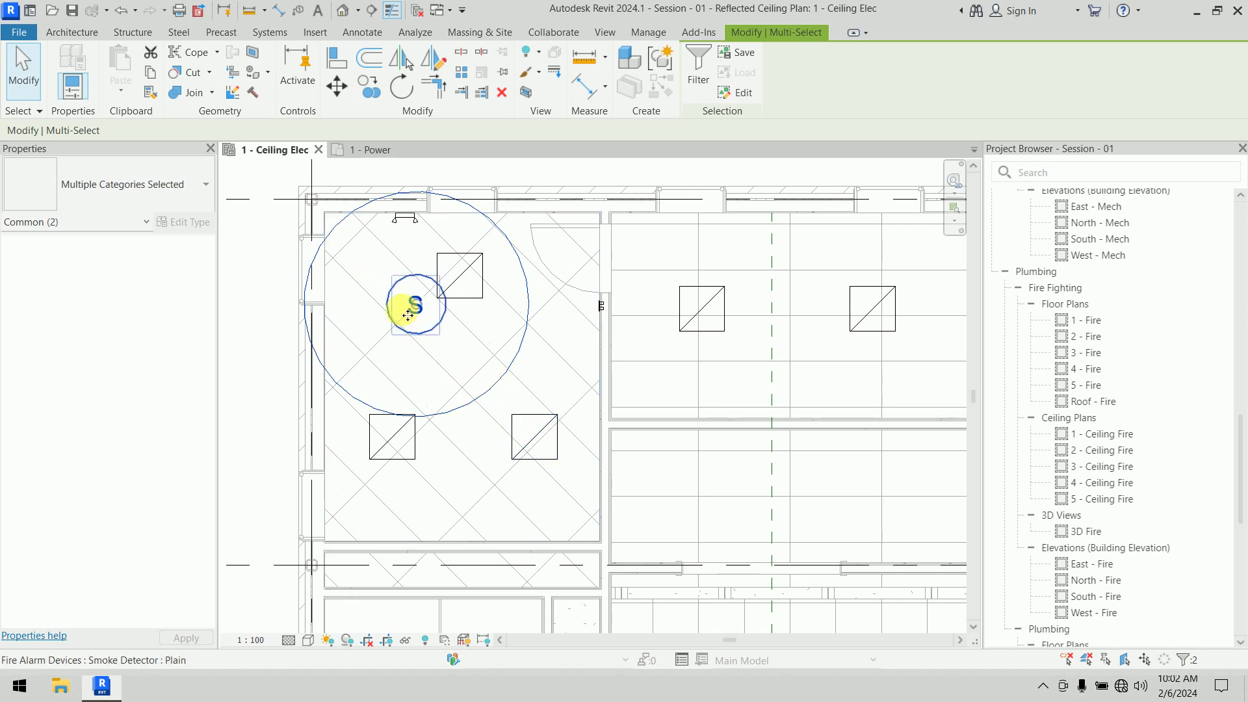
Copy the detector and its circle without constraint to a spot between the room's two lower lights, and clear the selection
left_click(369, 87)
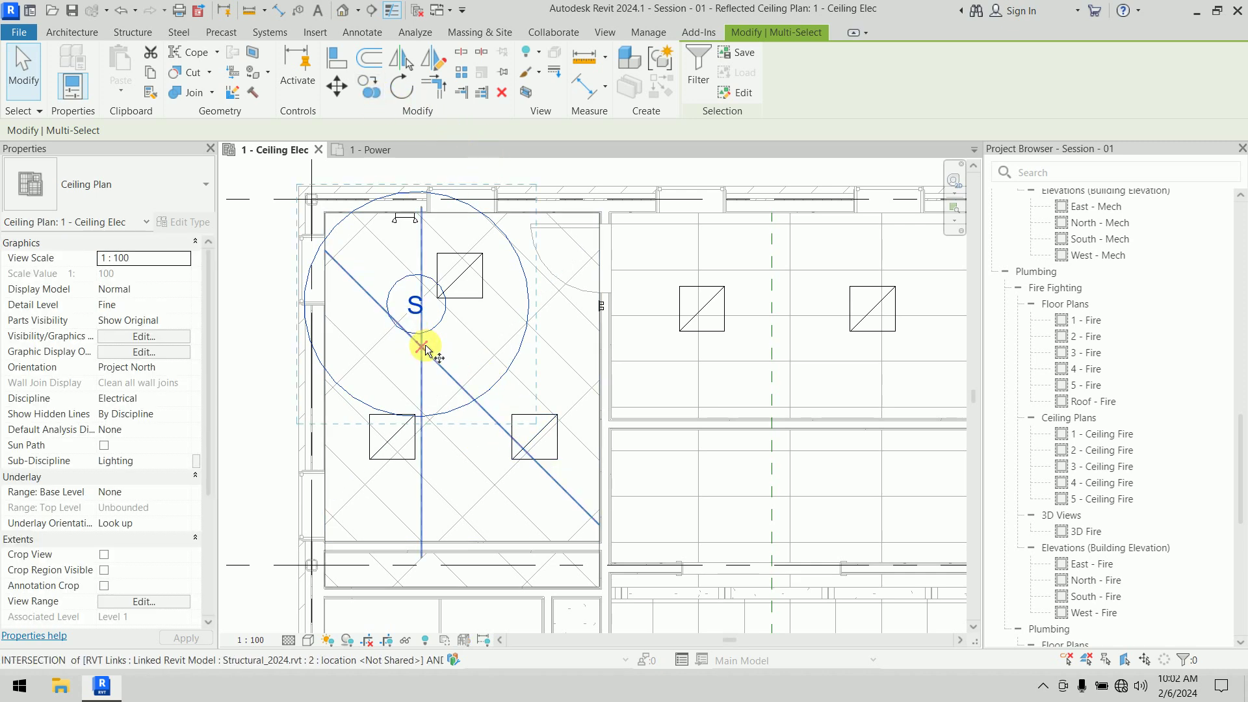
left_click(415, 305)
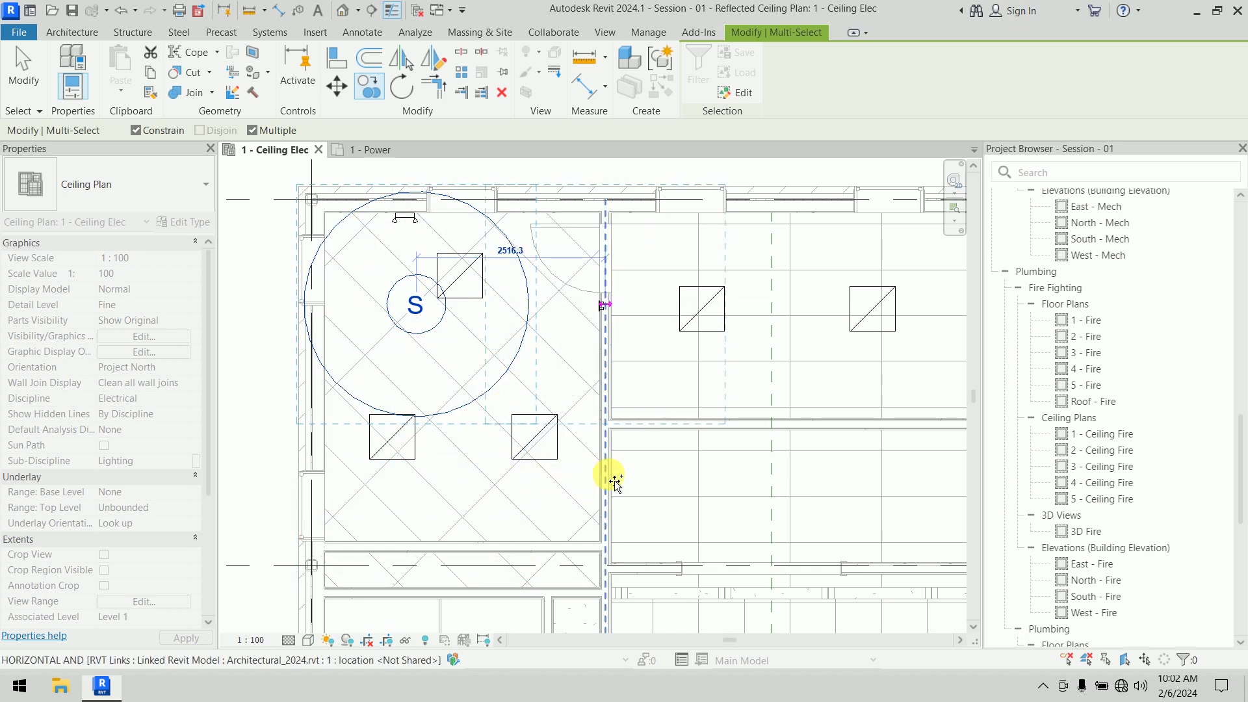
left_click(137, 130)
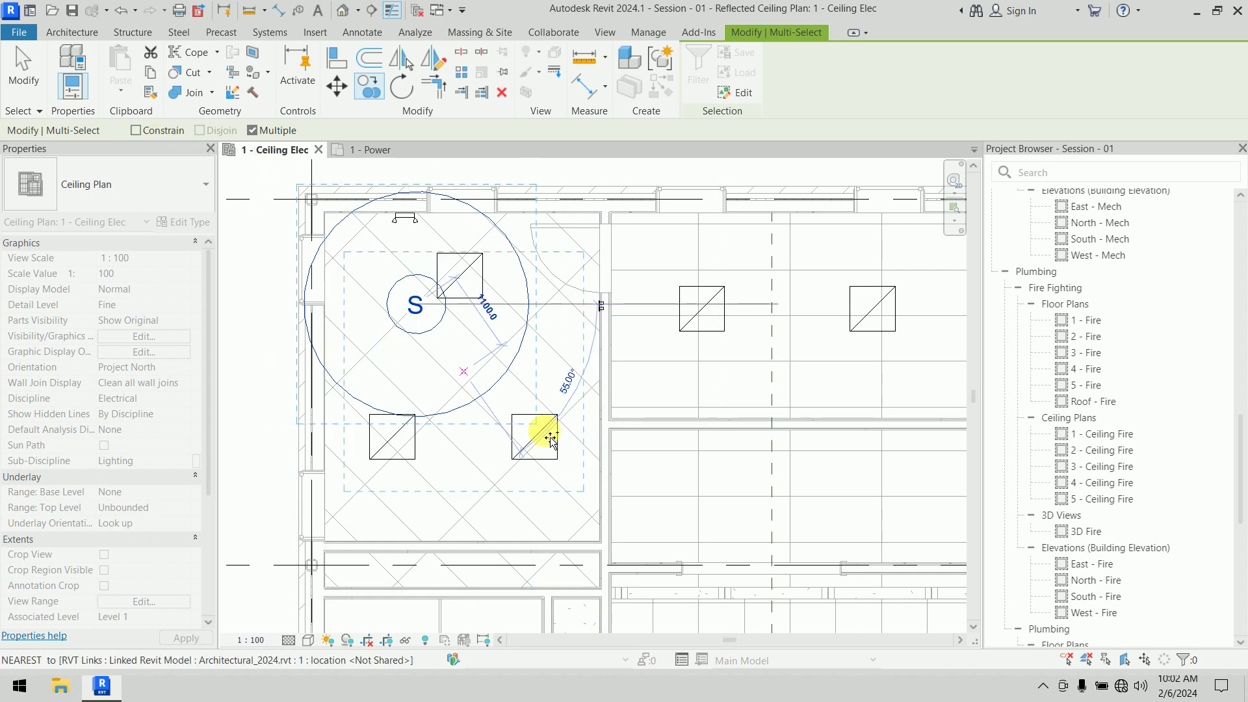
left_click(482, 457)
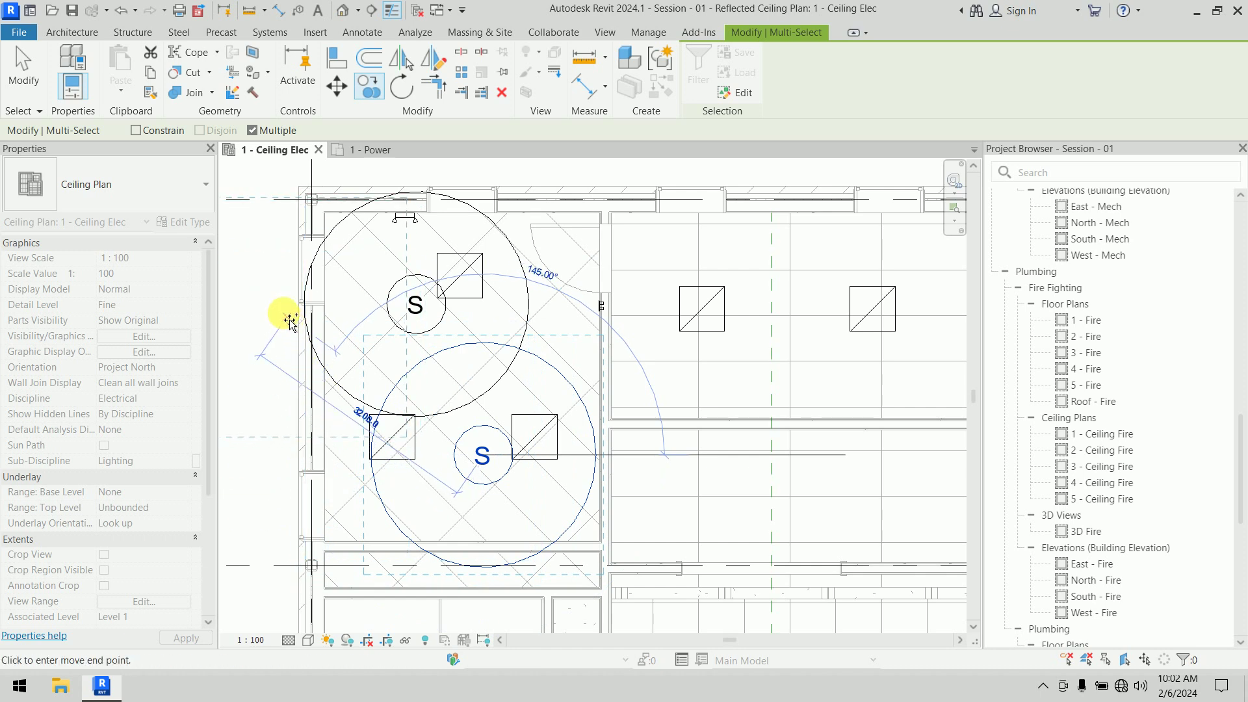
key("Escape")
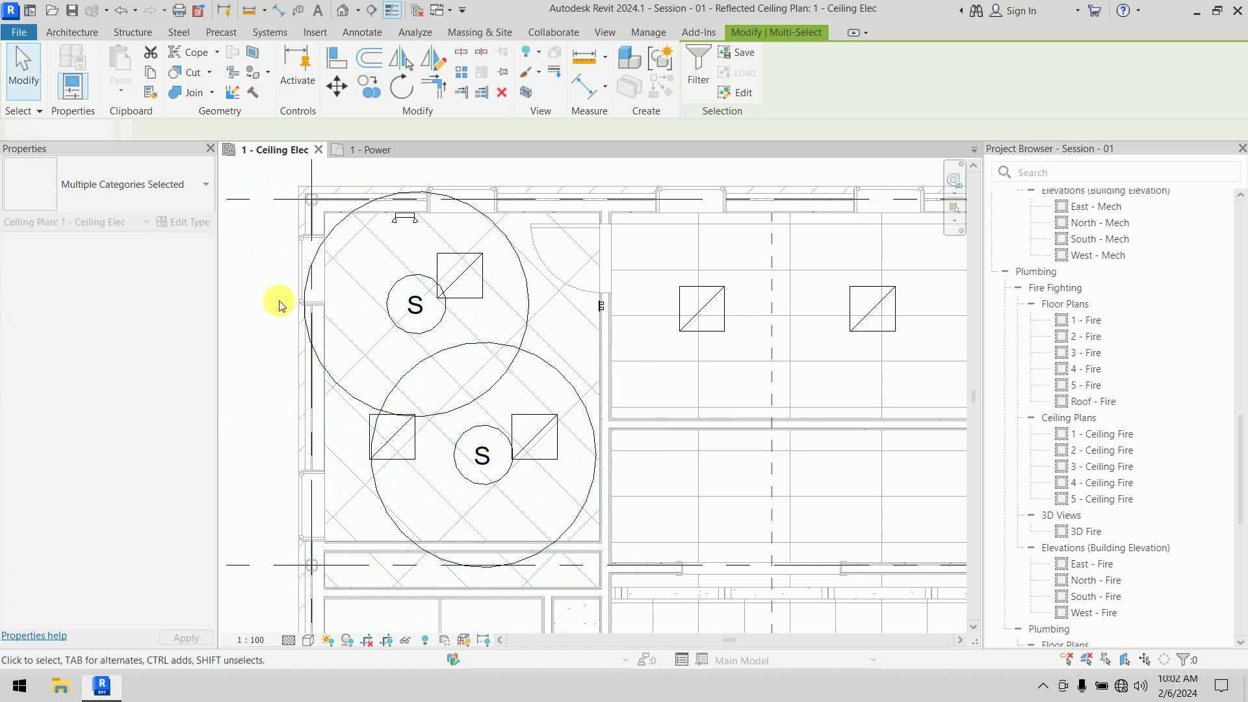
key("Escape")
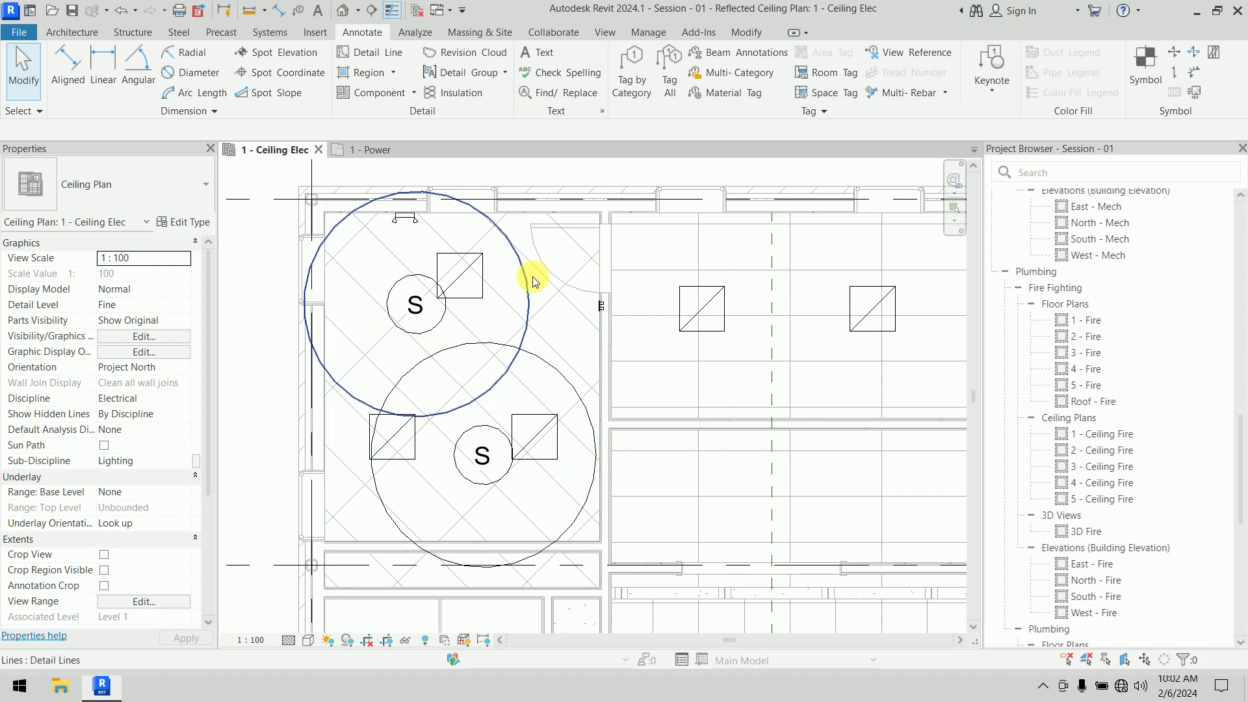
Delete both coverage circles around the smoke detectors
left_click(526, 312)
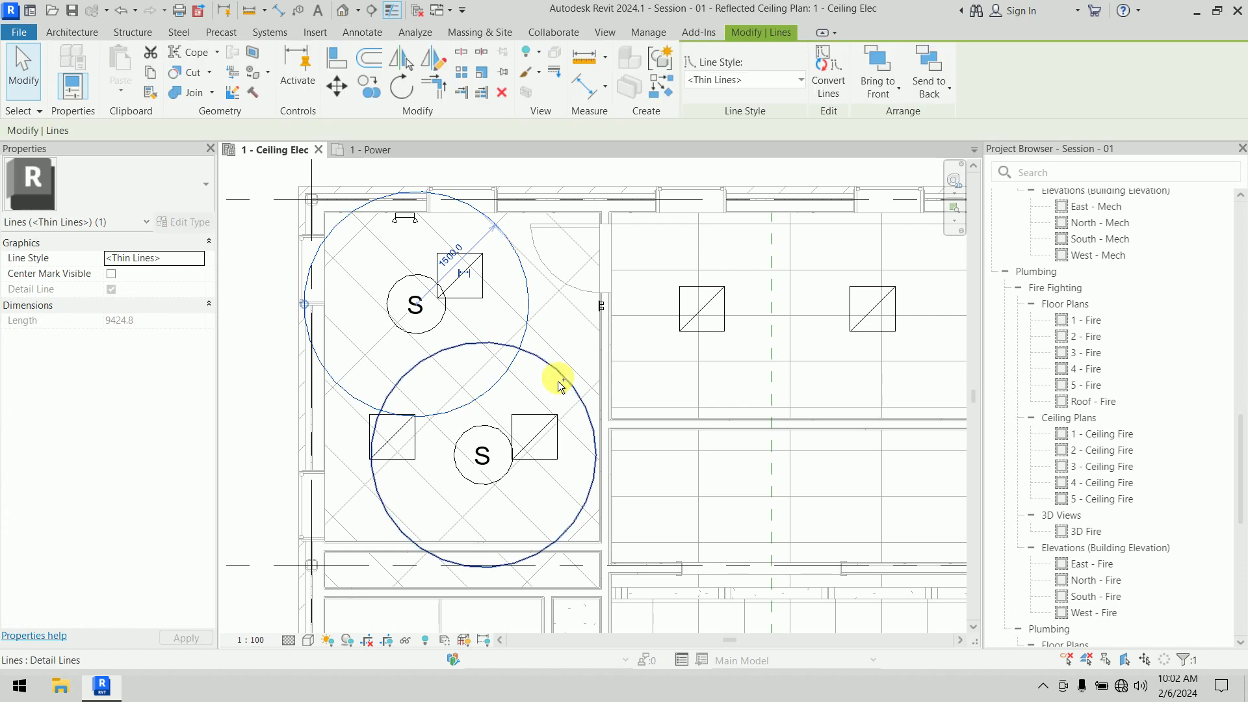
left_click(562, 381, "ctrl")
key("Delete")
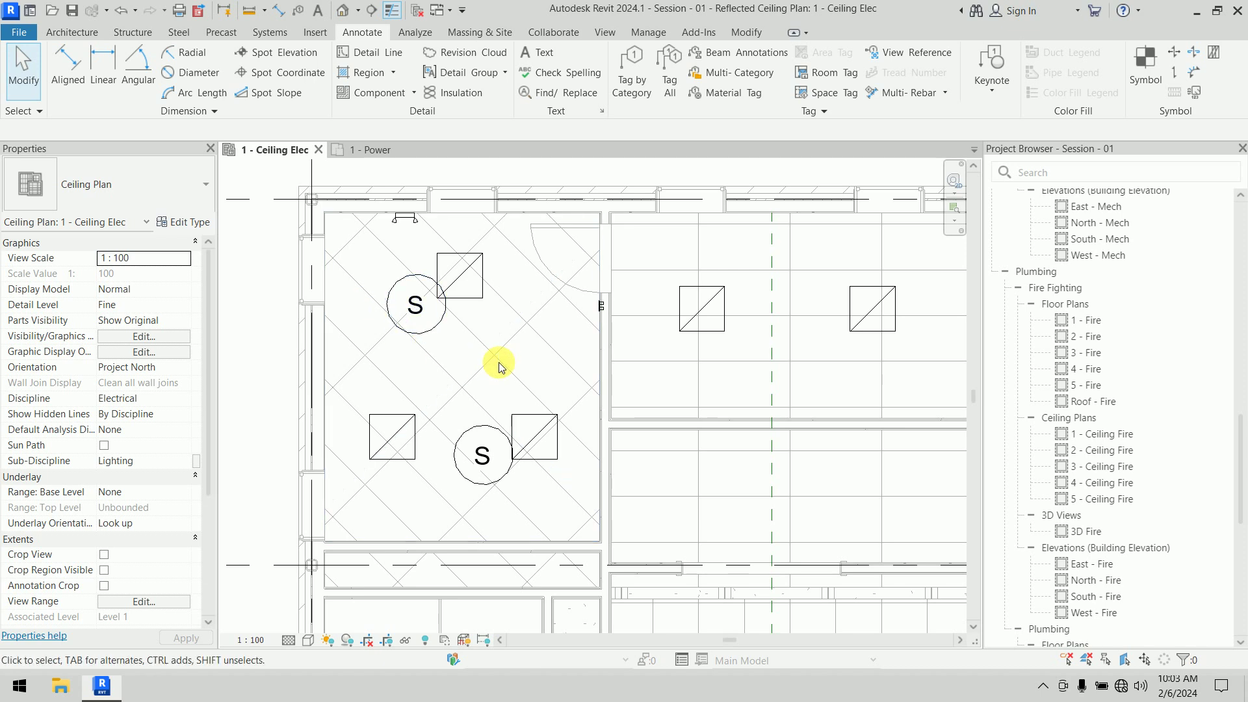
Create similar Plain smoke detectors between the two lights of RECEPTION 102 and mid-ceiling in the room directly below it
middle_click_drag(496, 362, 486, 311)
left_click(407, 252)
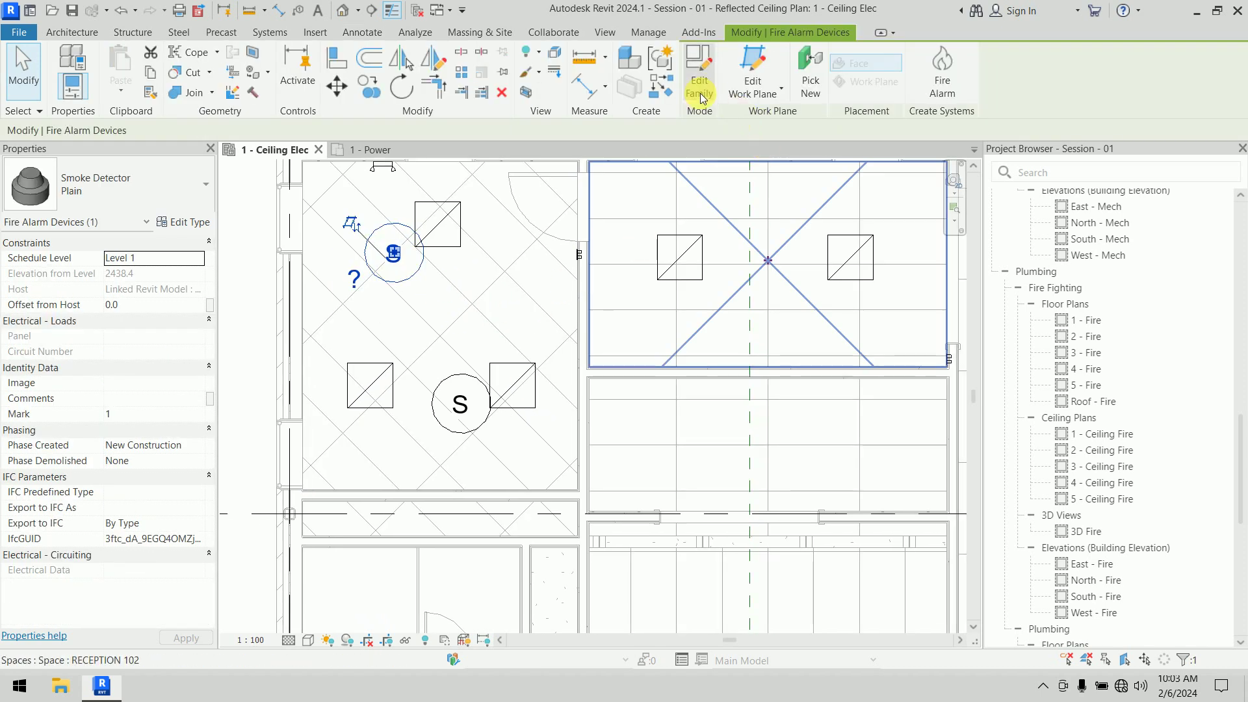
left_click(659, 97)
middle_click_drag(646, 312, 462, 374)
left_click(596, 315)
middle_click_drag(646, 472, 646, 315)
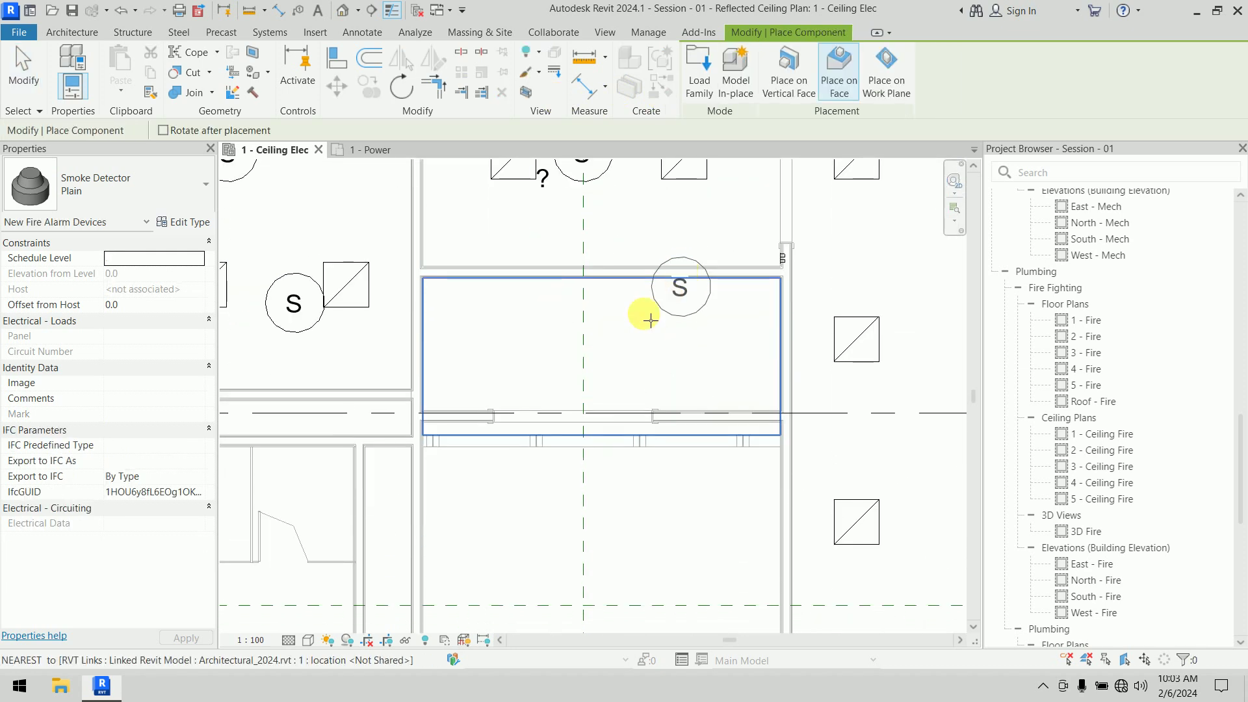
left_click(595, 351)
Place three Plain smoke detectors down the middle of the long room beside the corridor, between its light columns, and end the placement
scroll(644, 390, "down", 3)
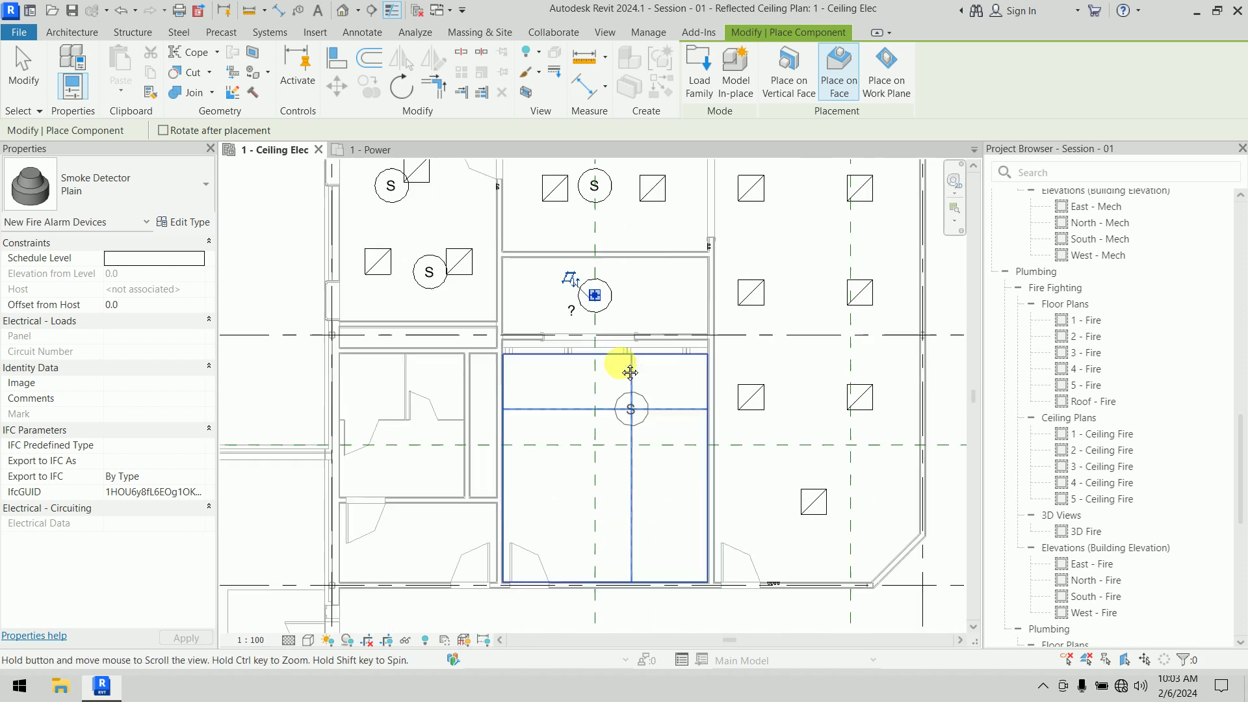
middle_click_drag(627, 368, 526, 479)
left_click(709, 271)
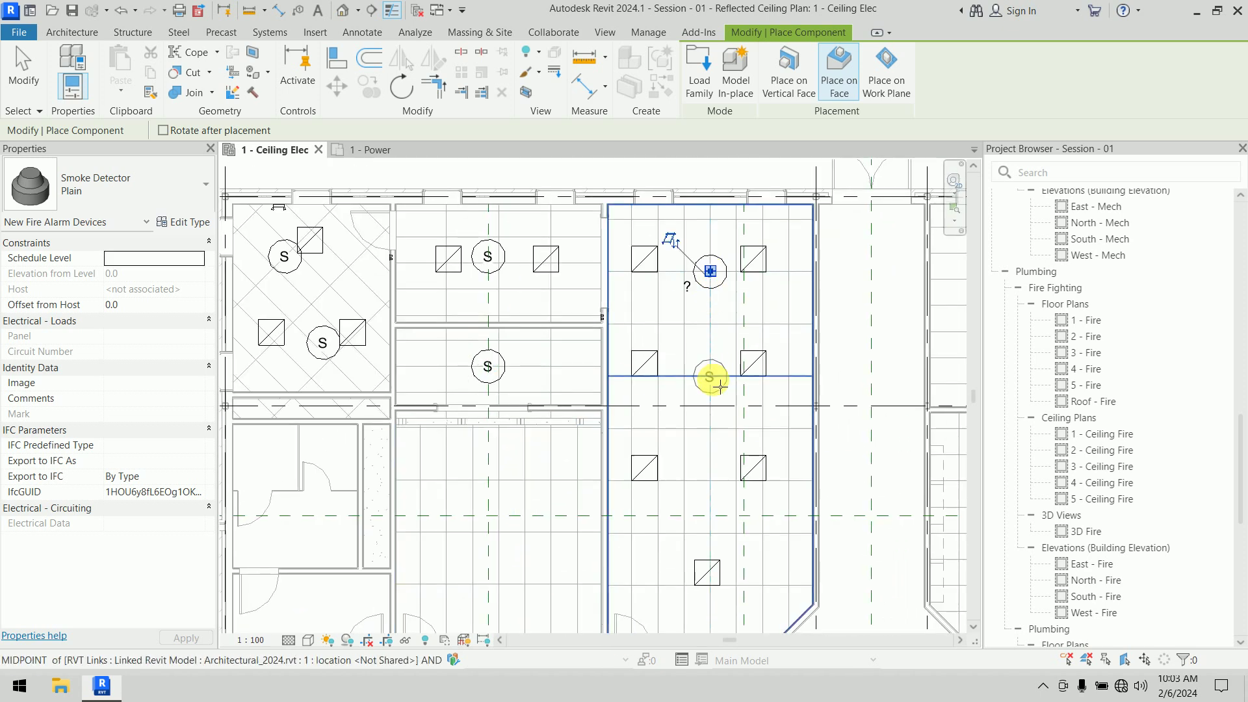
left_click(709, 406)
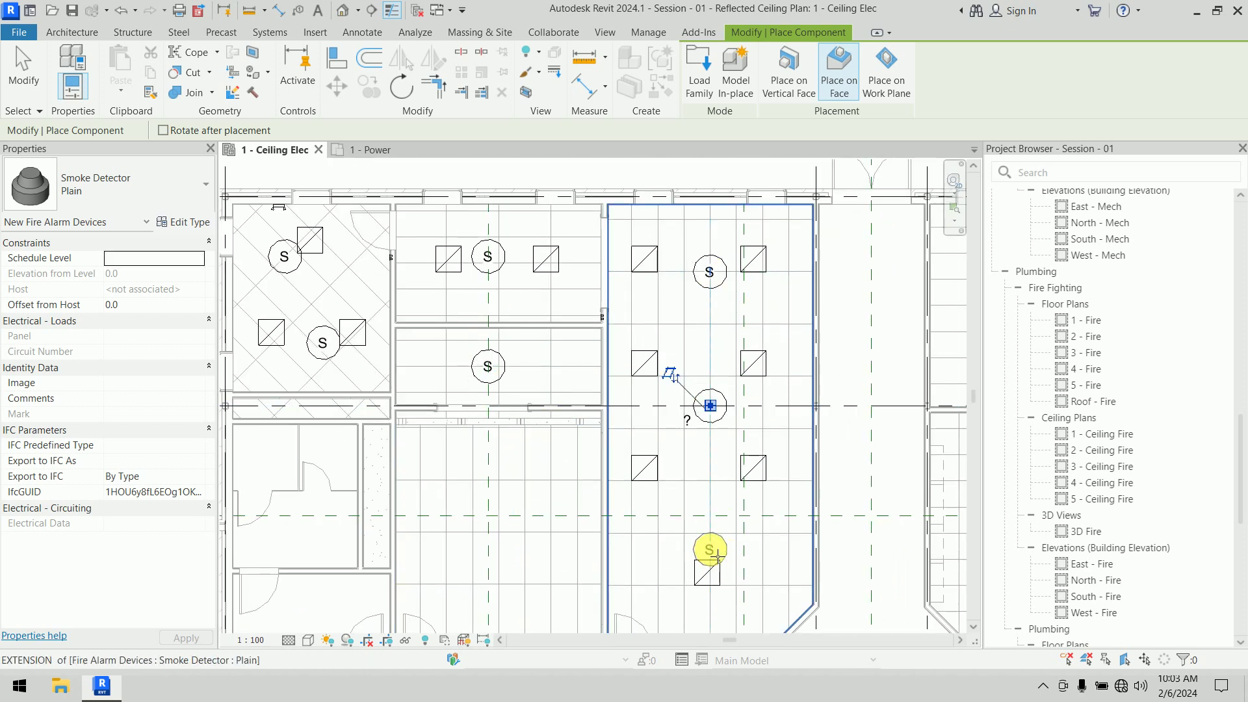
left_click(709, 507)
scroll(711, 455, "down", 2)
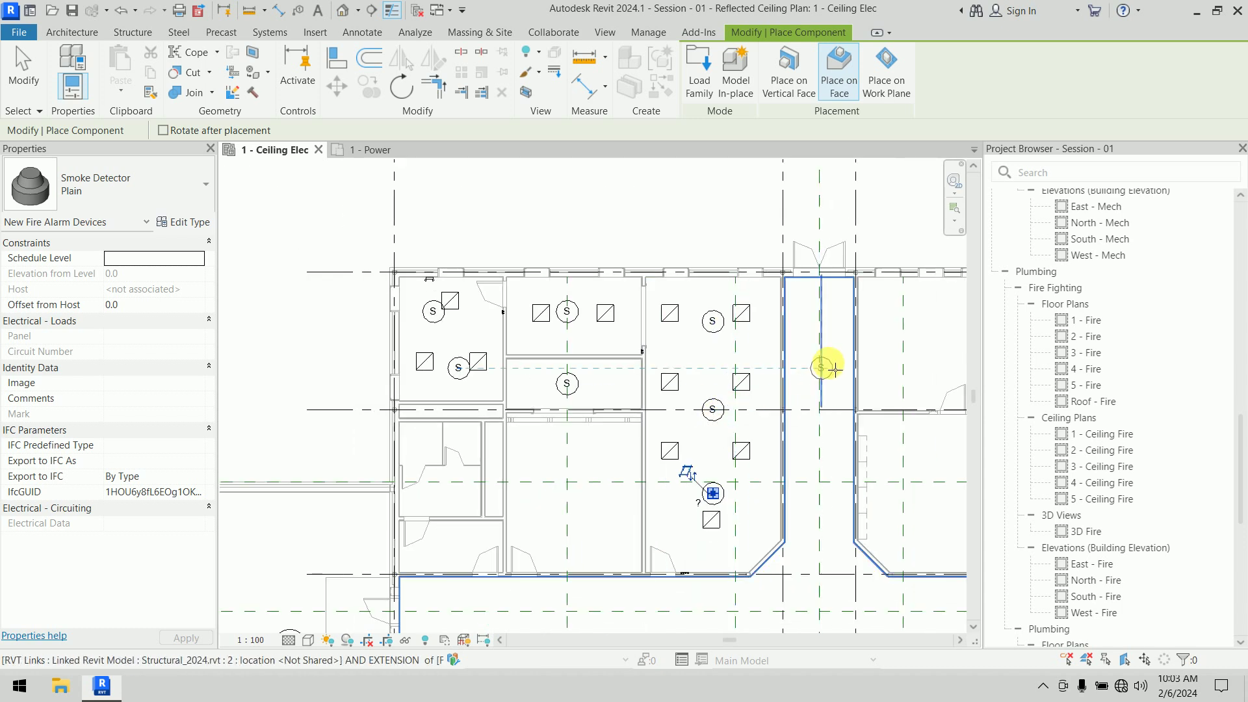
key("Escape")
key("Escape")
middle_click_drag(794, 417, 730, 348)
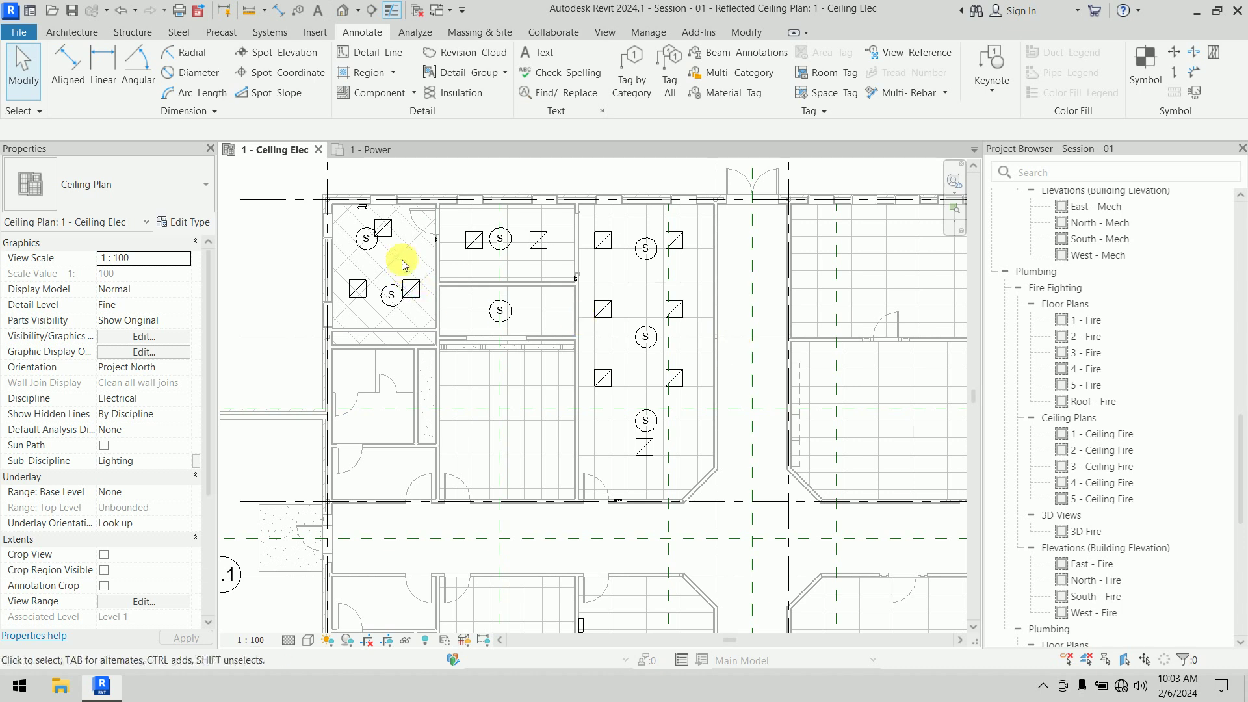
Nudge the smoke detector between the two lower lights of the corner room left, clear of the neighbouring light, and deselect it
middle_click_drag(403, 264, 539, 321)
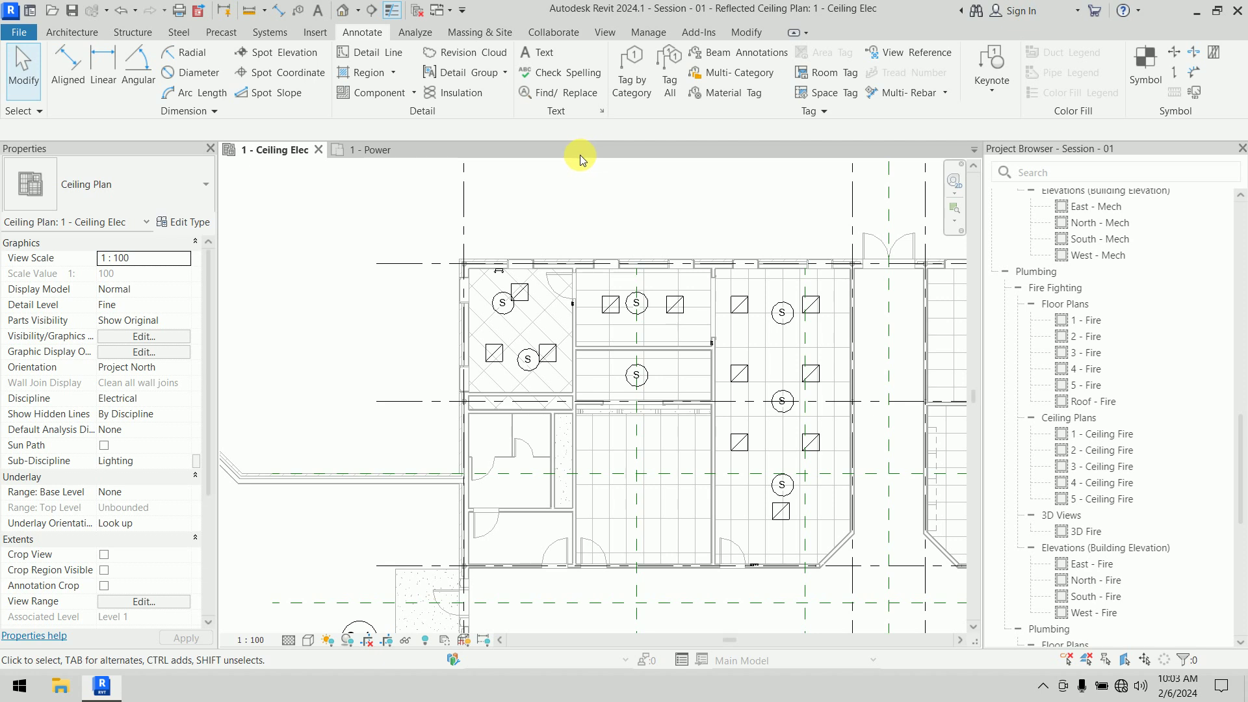
scroll(501, 305, "up", 6)
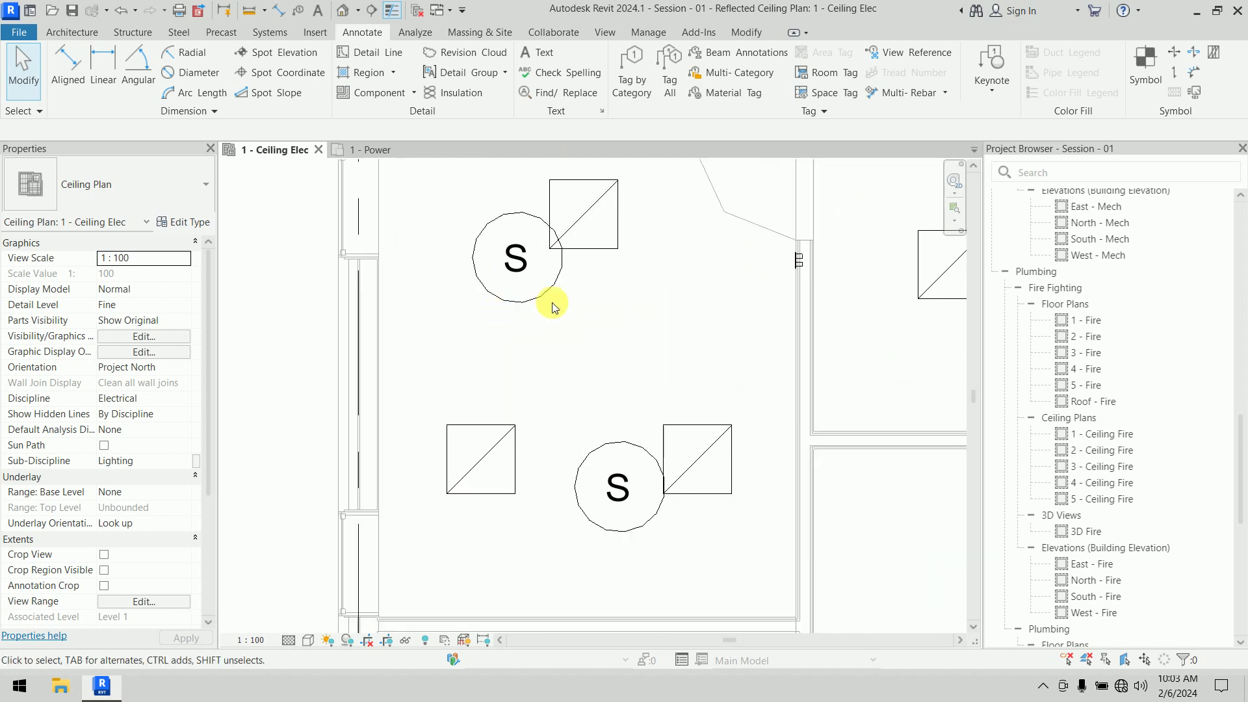
left_click_drag(554, 428, 532, 423)
middle_click_drag(588, 474, 521, 198)
scroll(641, 396, "up", 3)
mouse_move(552, 374)
left_mouse_down("ctrl")
mouse_move(531, 376)
mouse_move(532, 363)
mouse_move(539, 374)
left_mouse_up("ctrl")
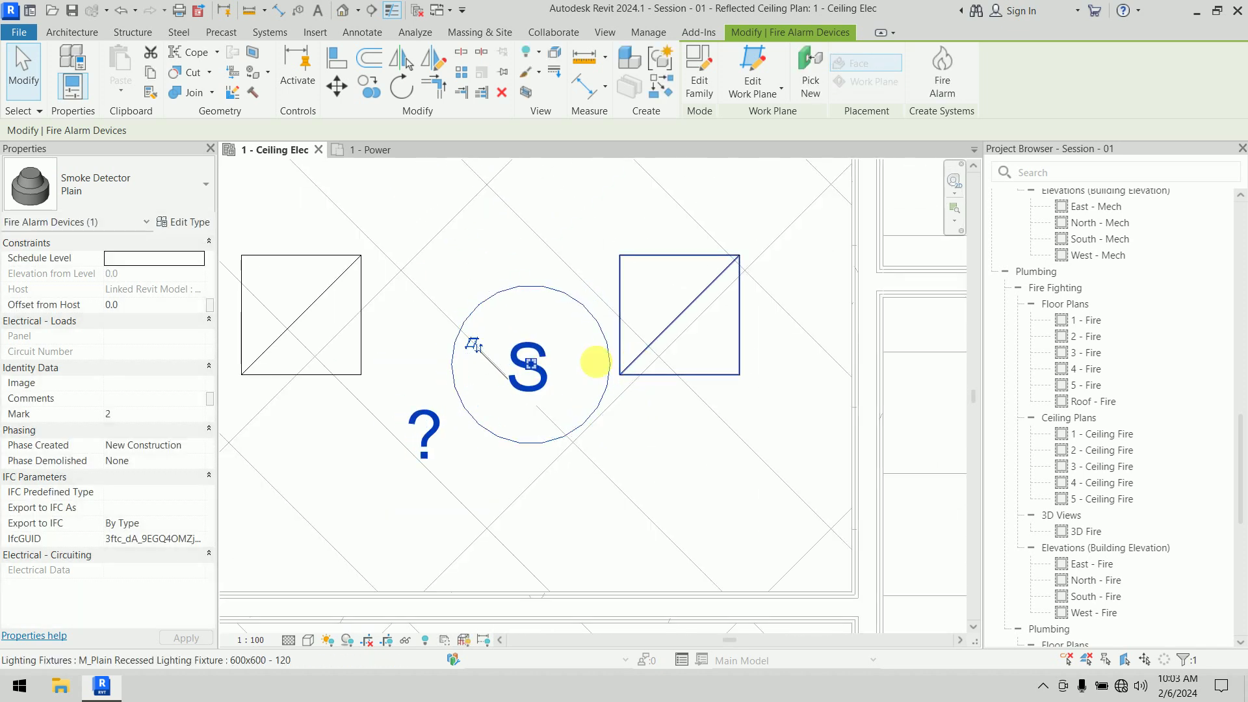
scroll(654, 436, "down", 5)
middle_click_drag(647, 416, 524, 576)
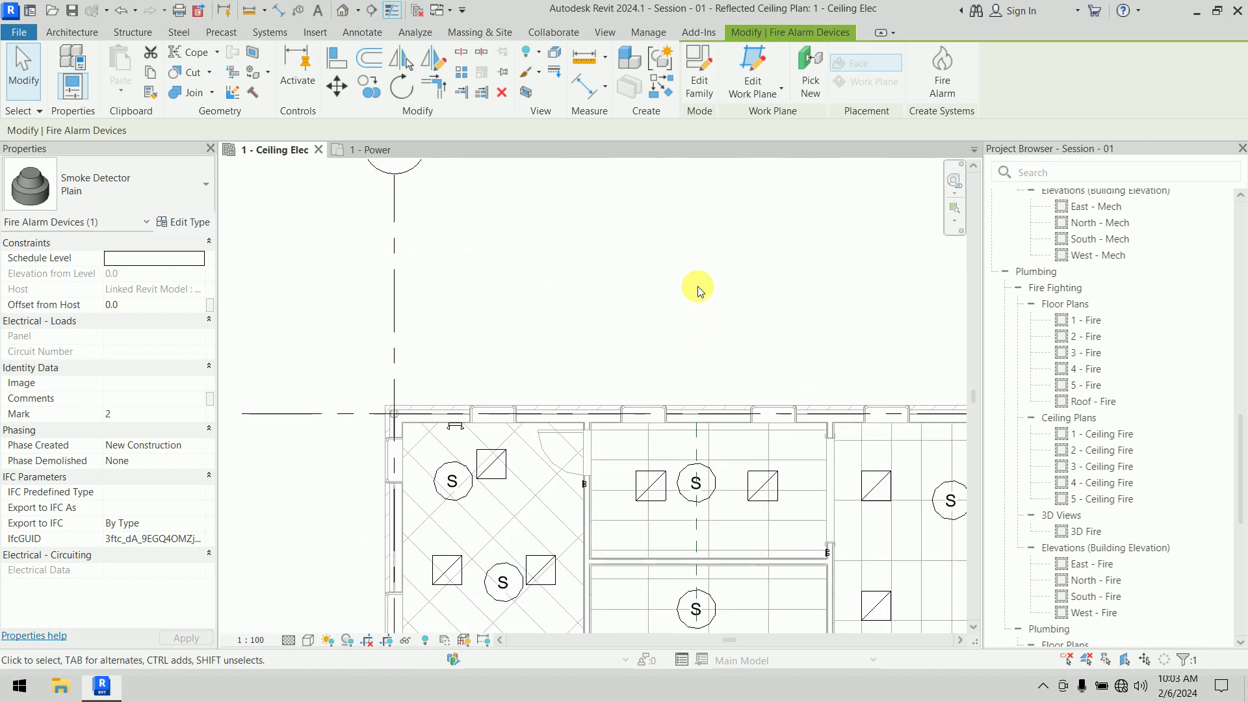
left_click(697, 286)
Place a Fire Alarm Speaker Standard on the ceiling of the corner room and another in a lower corner of the adjacent room
mouse_move(676, 279)
middle_mouse_down()
mouse_move(586, 202)
mouse_move(508, 79)
middle_mouse_up()
scroll(629, 389, "down", 2)
middle_click_drag(616, 468, 625, 350)
middle_click_drag(647, 282, 654, 326)
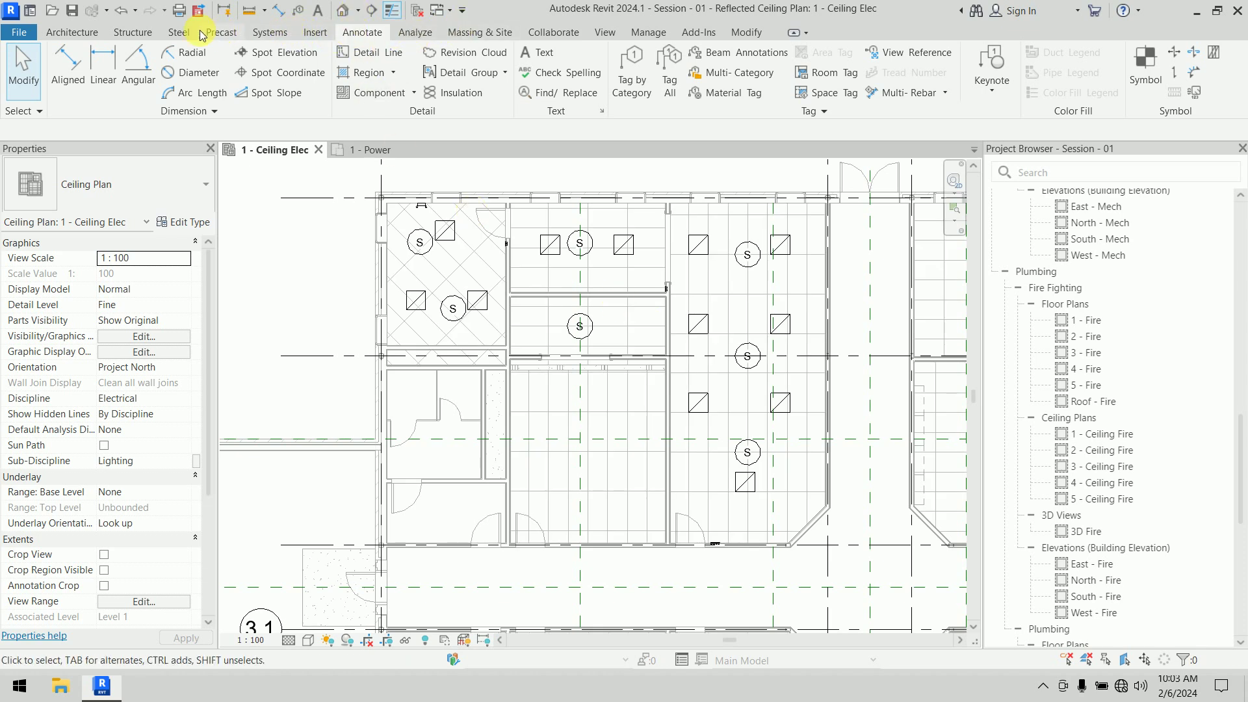
left_click(268, 31)
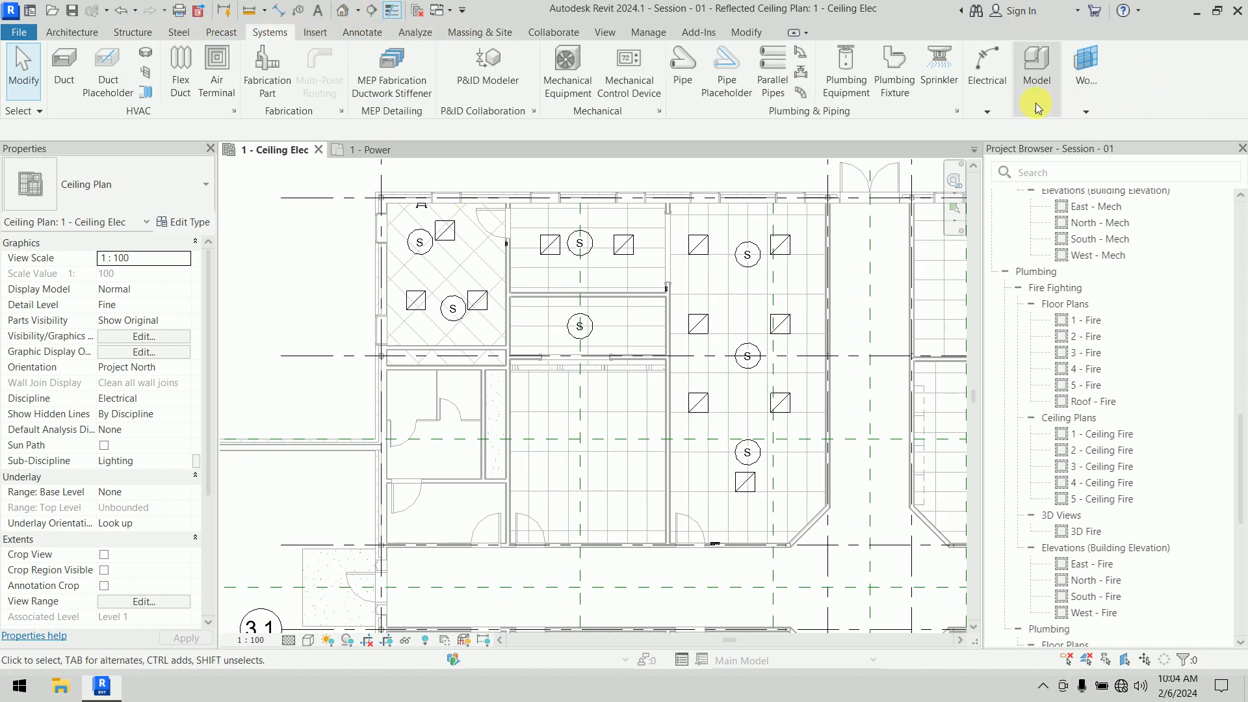
mouse_move(987, 69)
left_click(1169, 162)
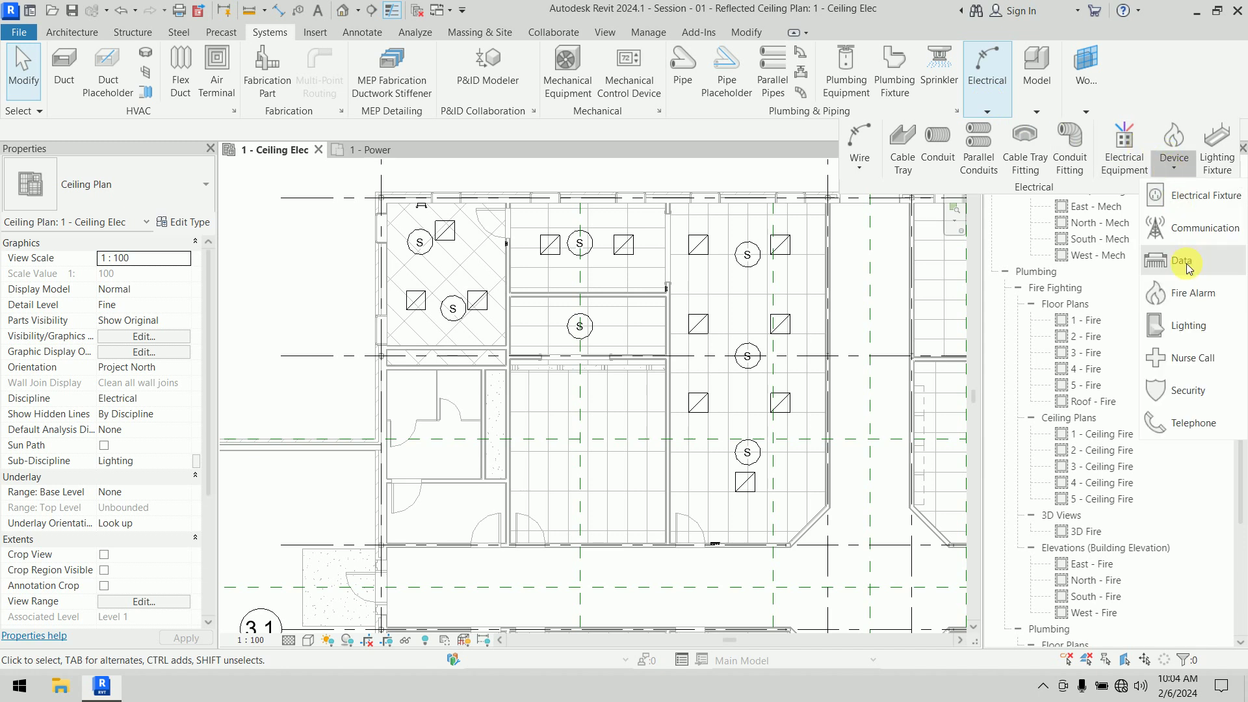
left_click(1188, 292)
left_click(139, 189)
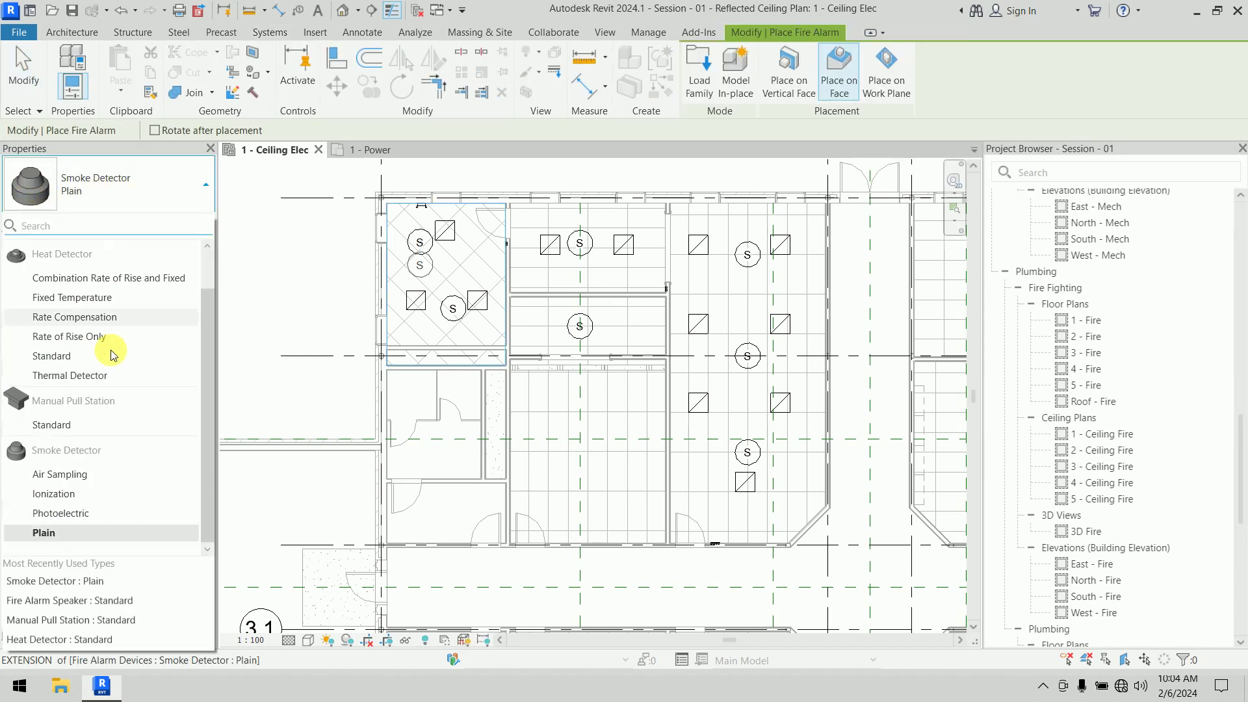
scroll(113, 361, "up", 1)
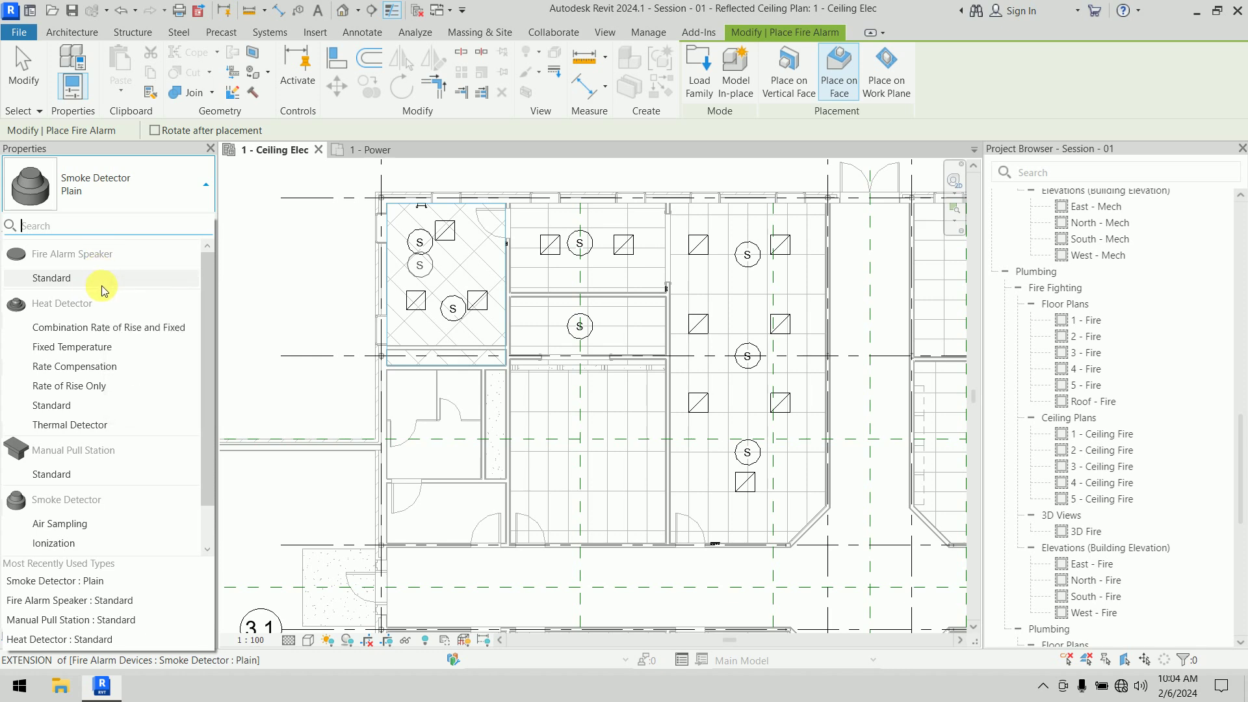
left_click(51, 278)
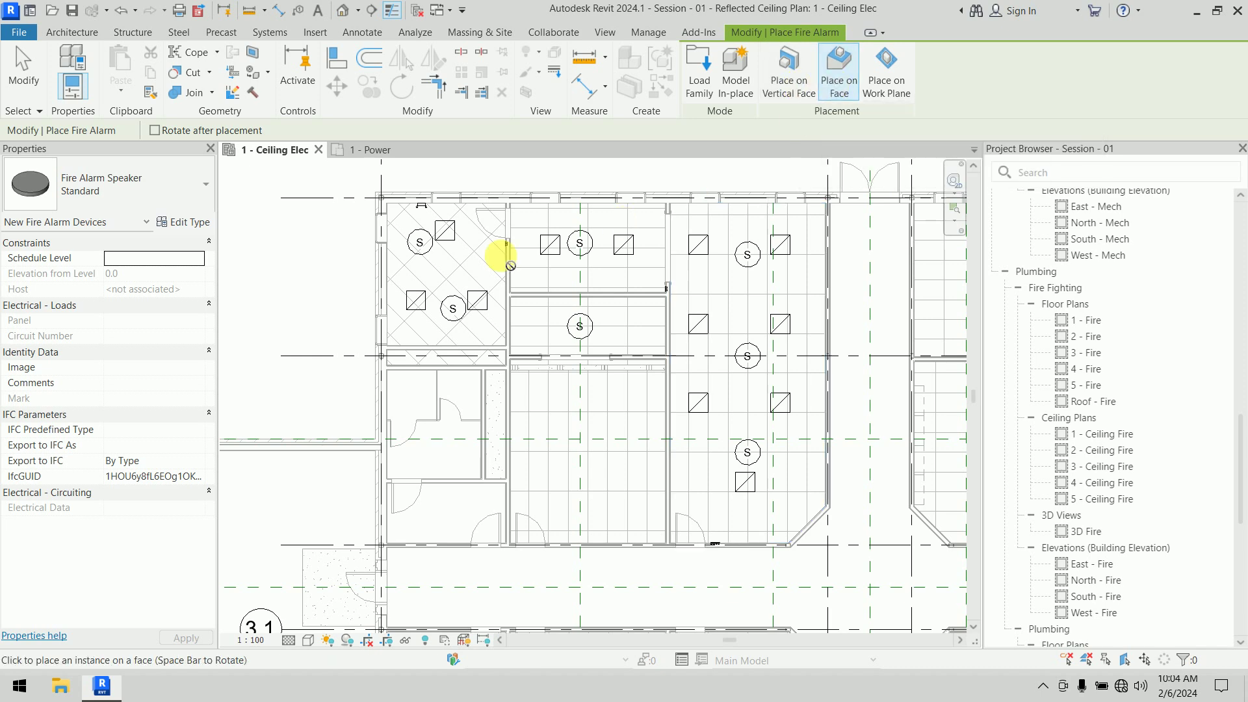
scroll(460, 271, "up", 5)
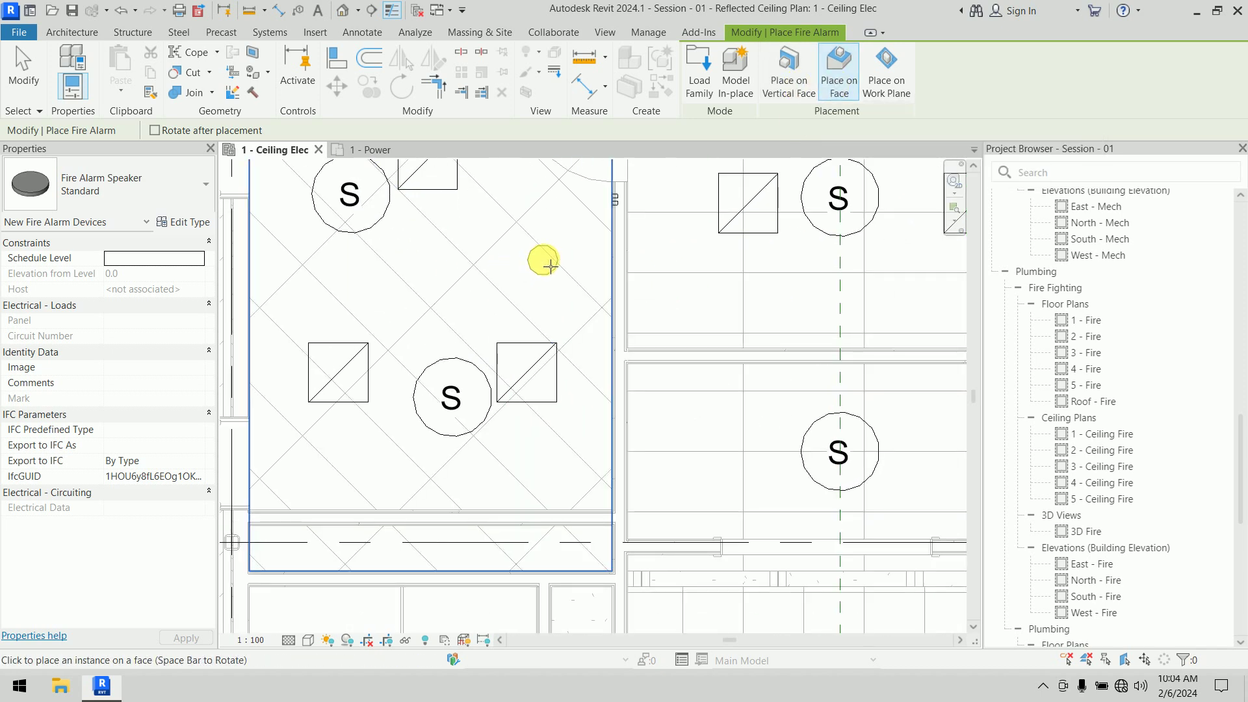
left_click(551, 265)
scroll(650, 301, "down", 4)
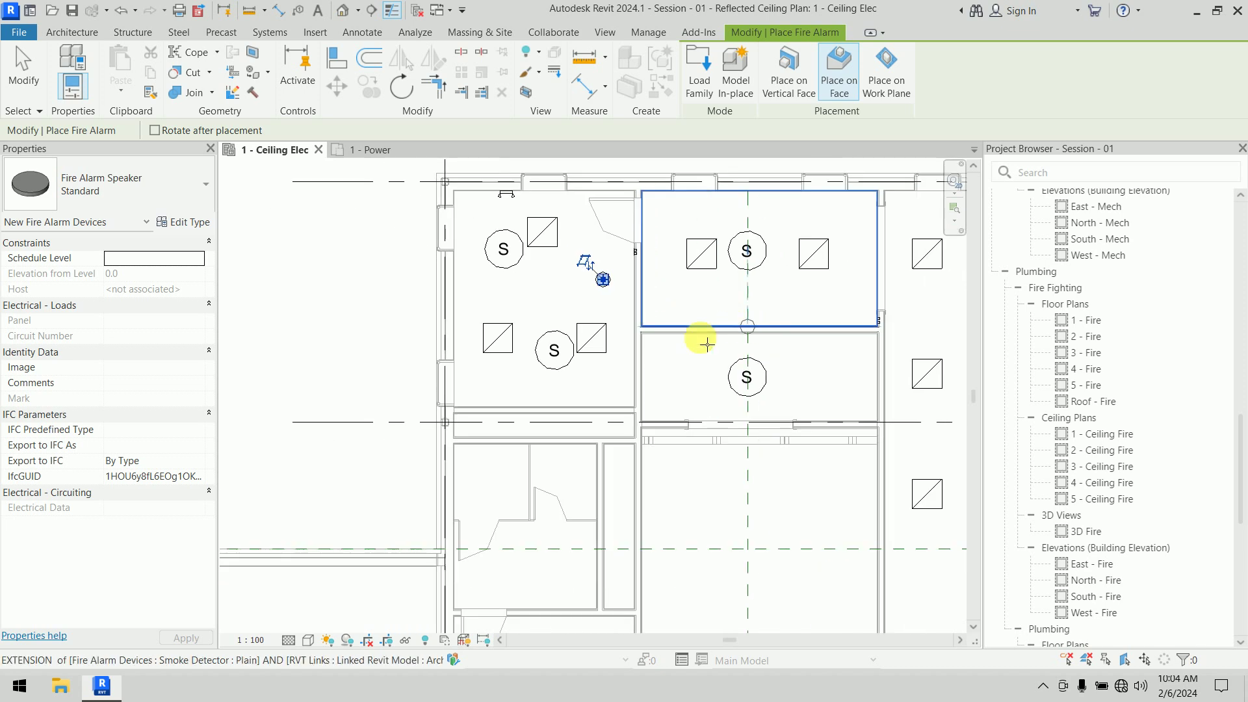
left_click(470, 378)
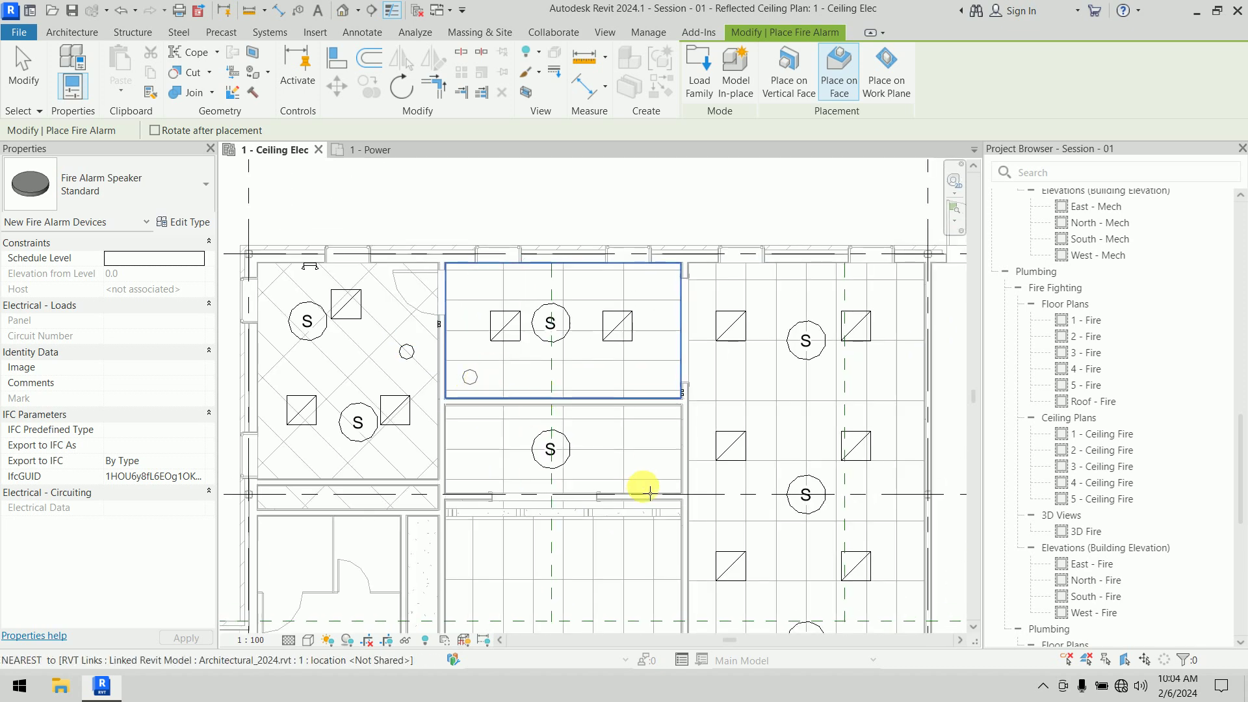
Place six Standard fire alarm speakers along the corridor centrelines: three horizontally up to the junction and three up the vertical corridor to its entrance
middle_click_drag(642, 486, 652, 299)
scroll(658, 398, "down", 3)
middle_click_drag(643, 432, 615, 372)
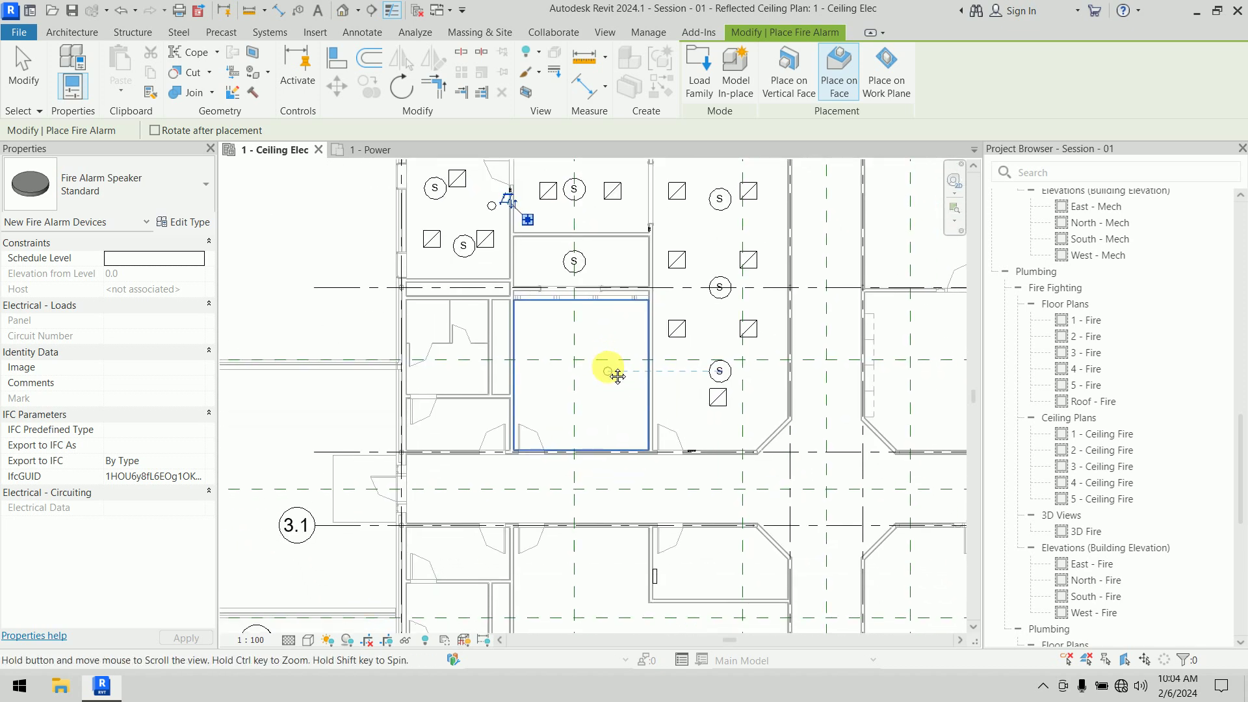
left_click(649, 488)
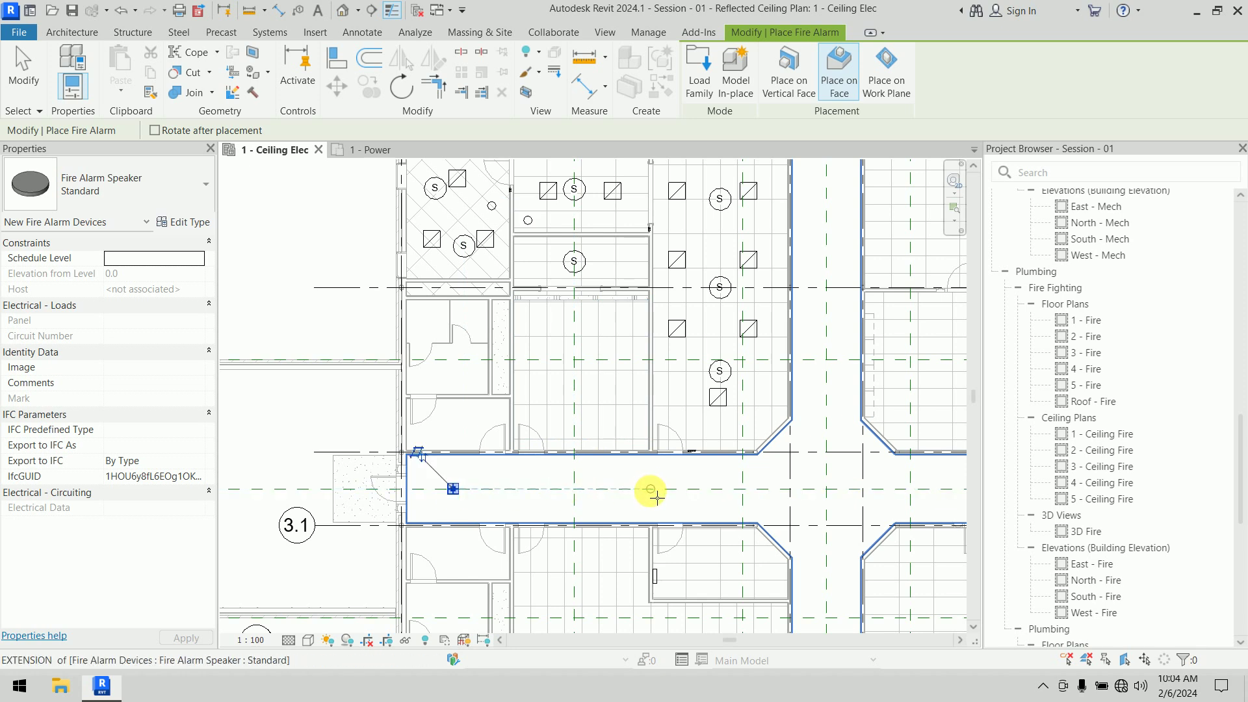
left_click(827, 489)
left_click(826, 359)
left_click(826, 272)
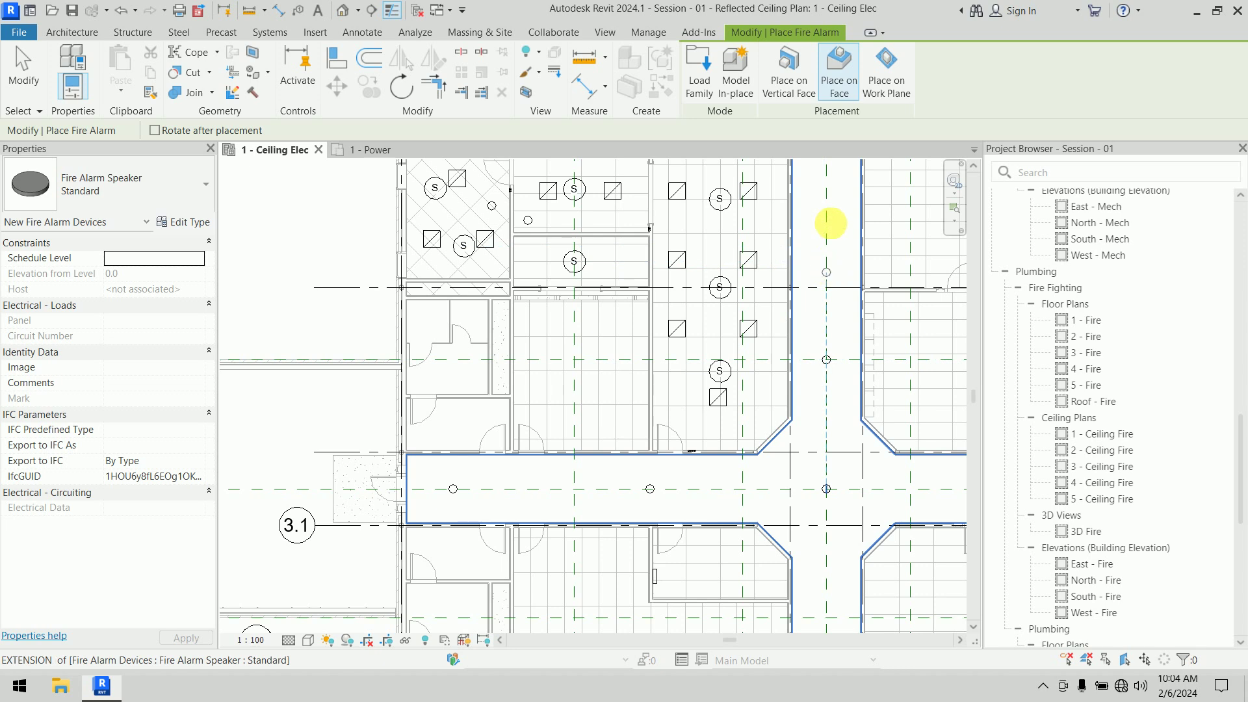
middle_click_drag(831, 223, 827, 296)
left_click(827, 292)
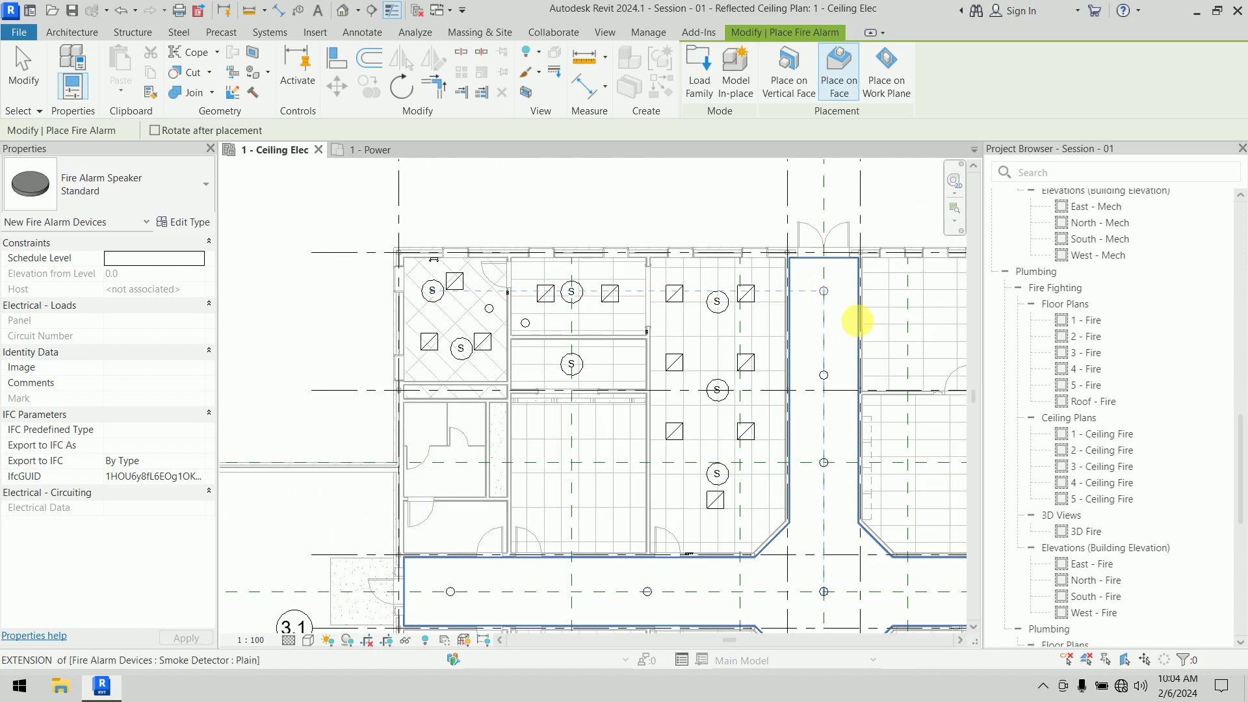
middle_click_drag(910, 345, 855, 349)
key("Escape")
key("Escape")
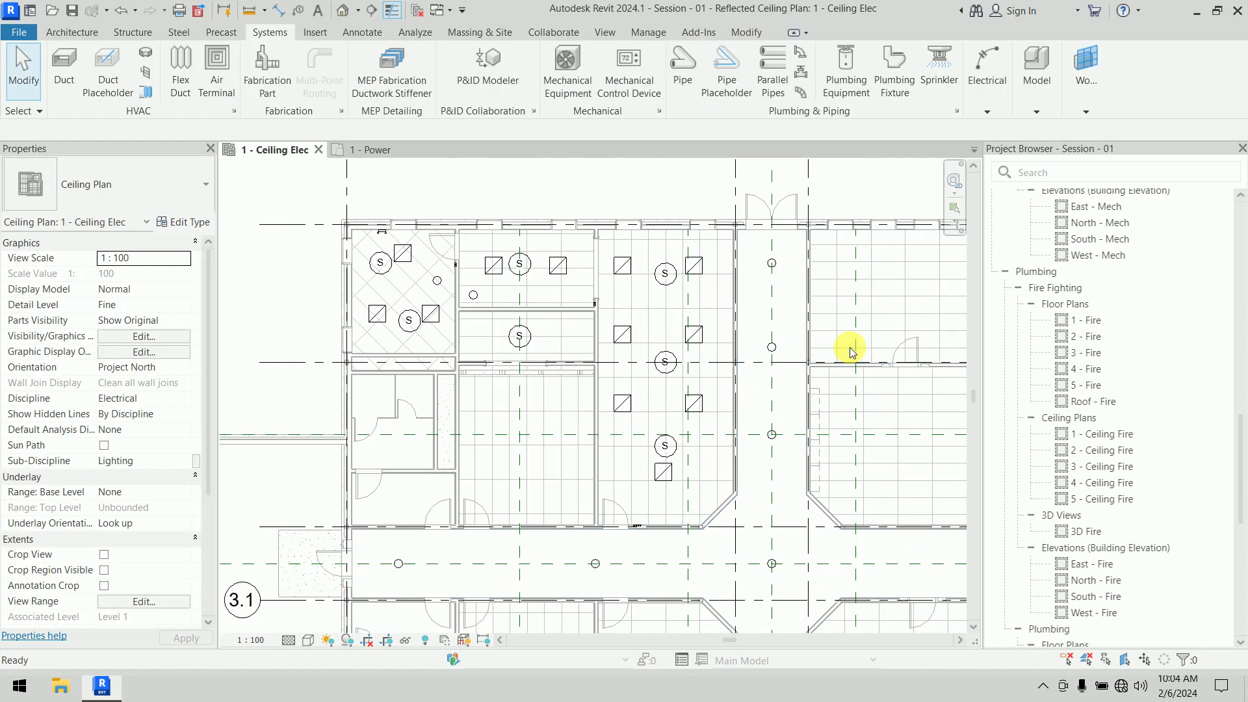
Place a Fire Alarm Control Panel 16x19 on the vertical face of the right corridor wall, just below the chamfered corner of the junction
left_click(986, 104)
left_click(1126, 170)
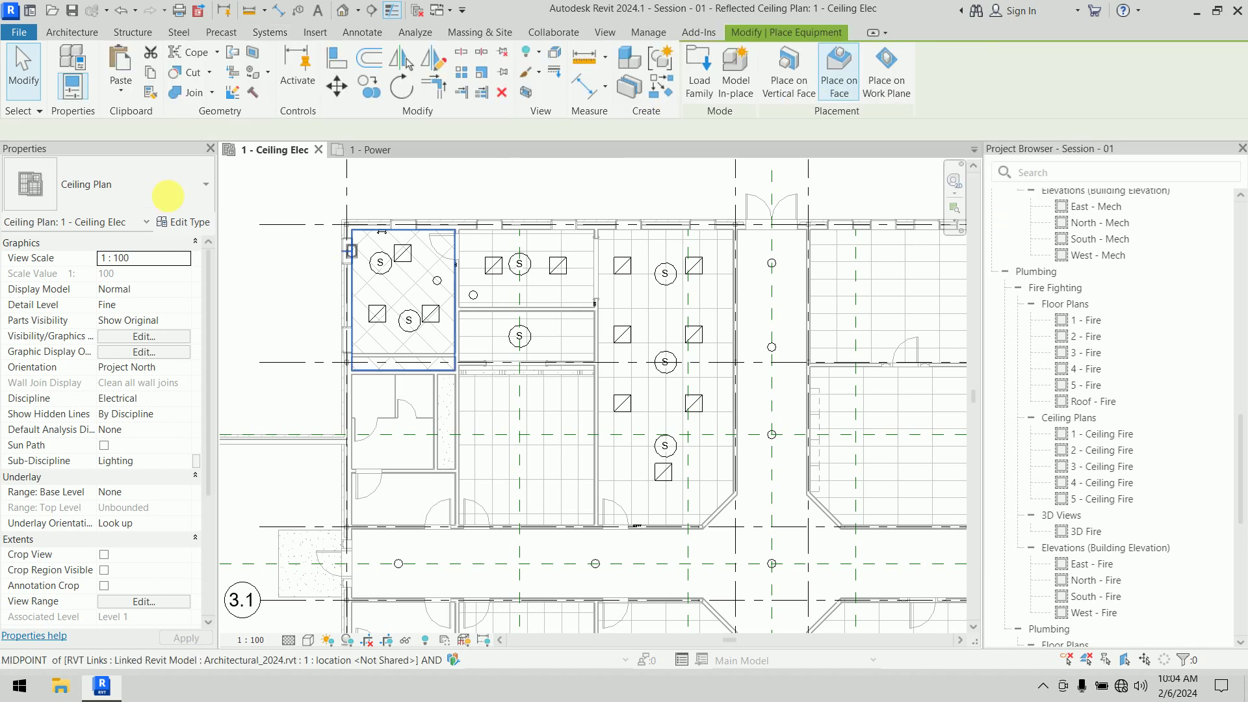
left_click(130, 185)
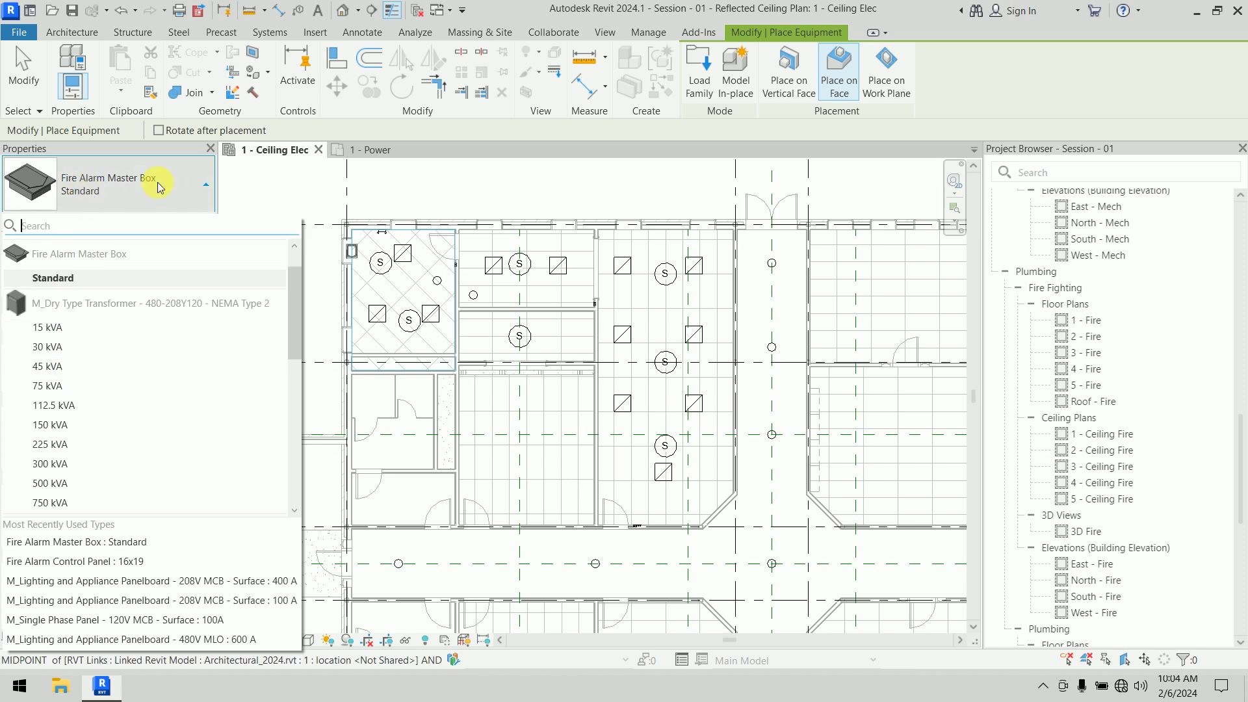
scroll(151, 299, "up", 2)
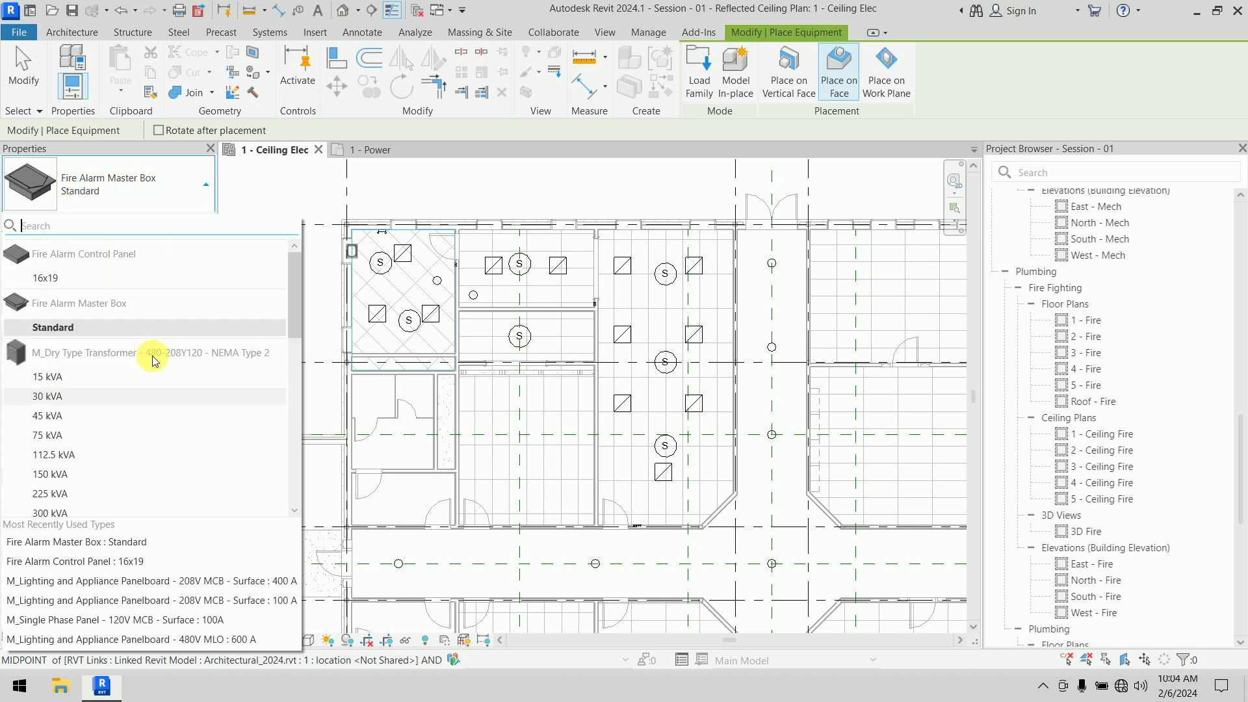
left_click(83, 281)
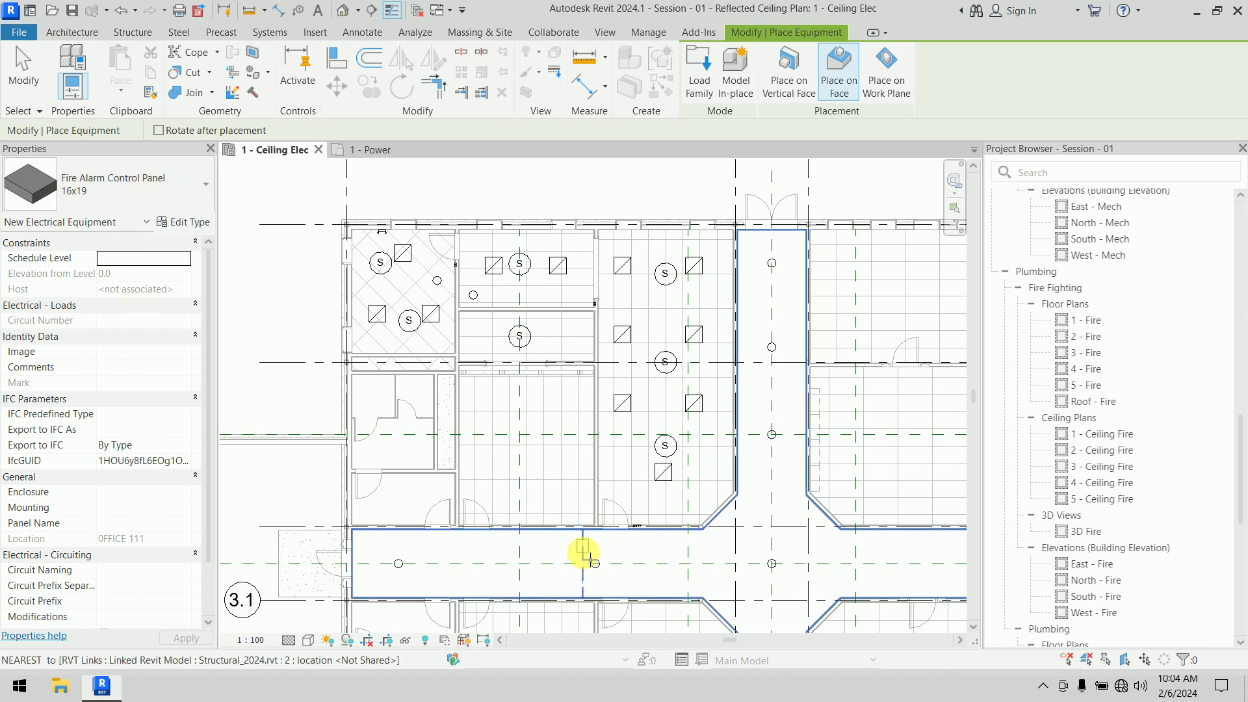
left_click(788, 71)
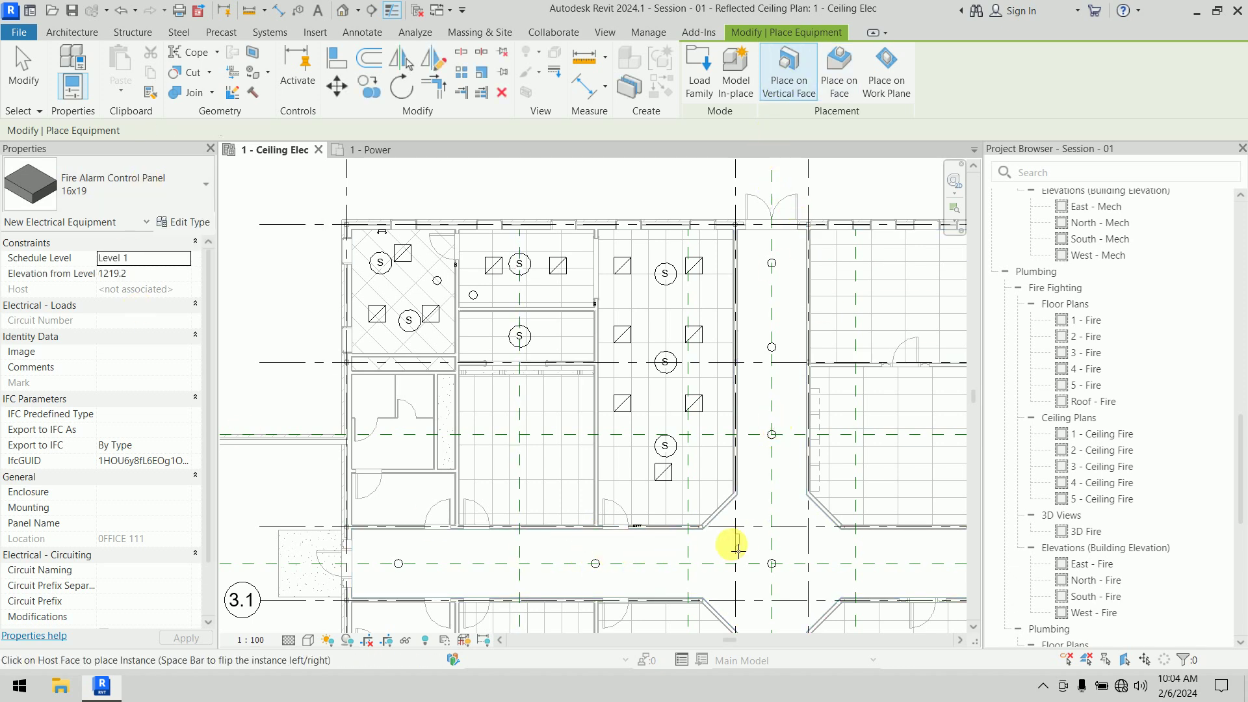
scroll(721, 513, "up", 5)
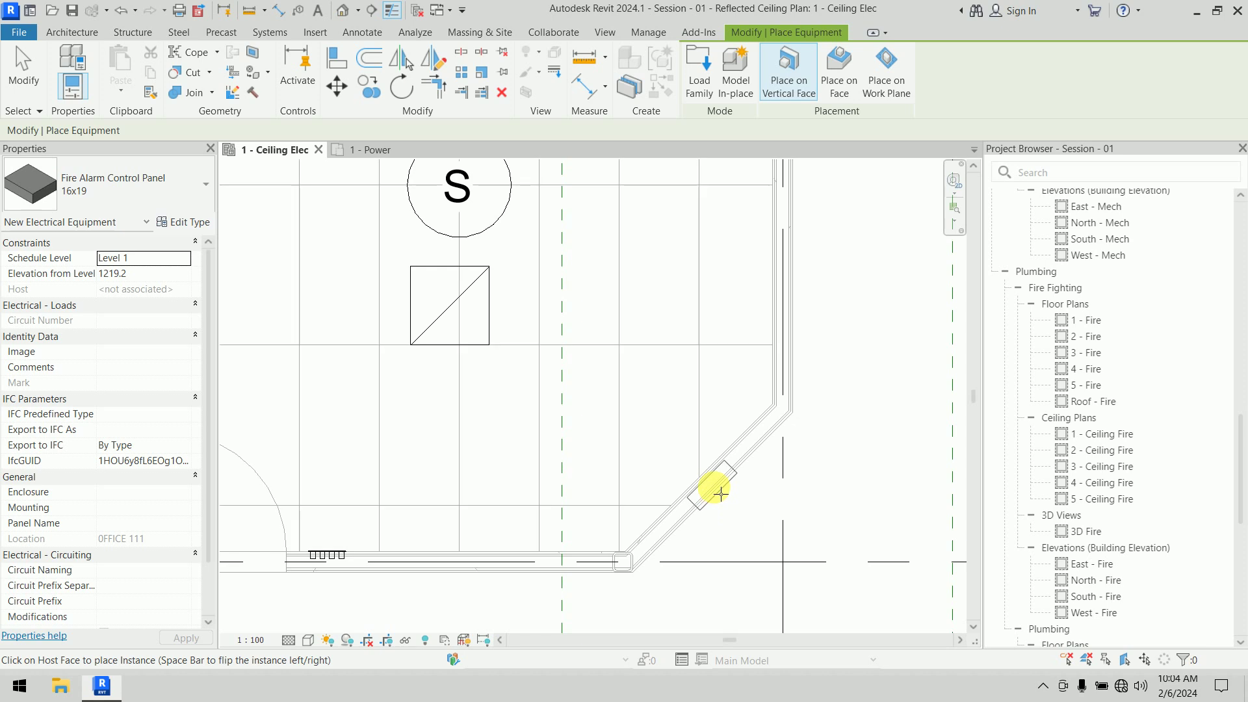
scroll(718, 490, "down", 5)
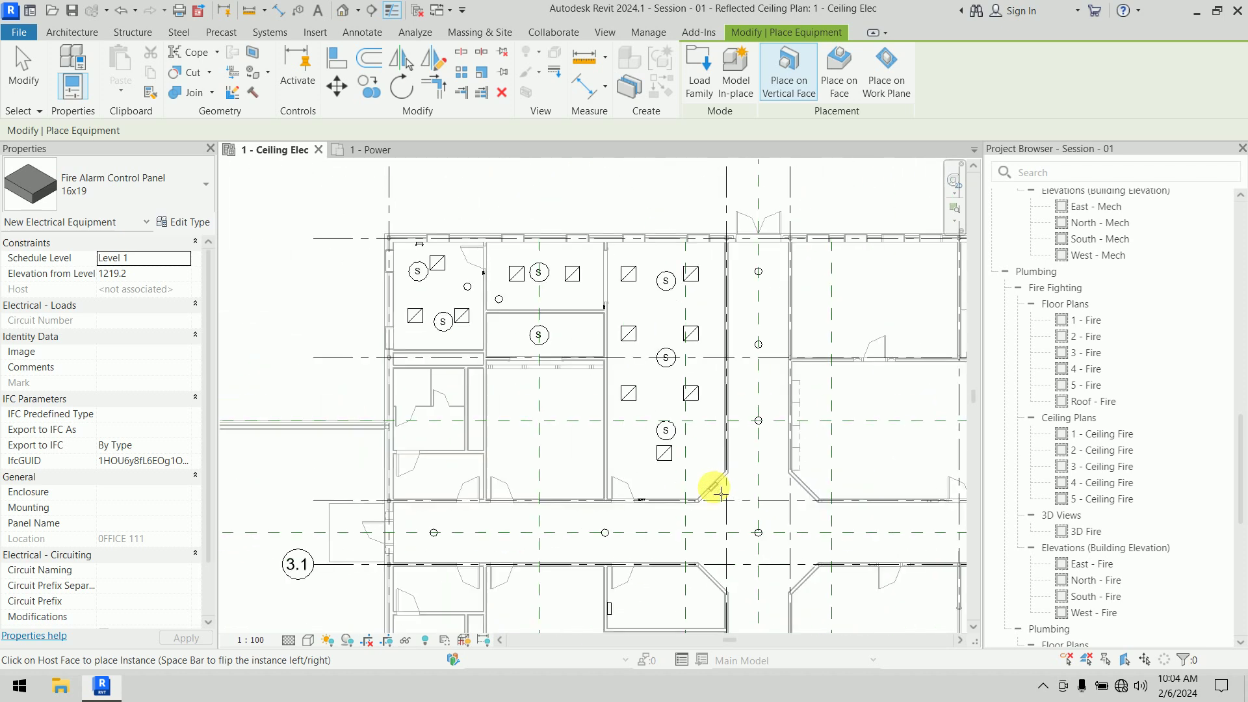
middle_click_drag(712, 487, 631, 458)
scroll(631, 458, "up", 3)
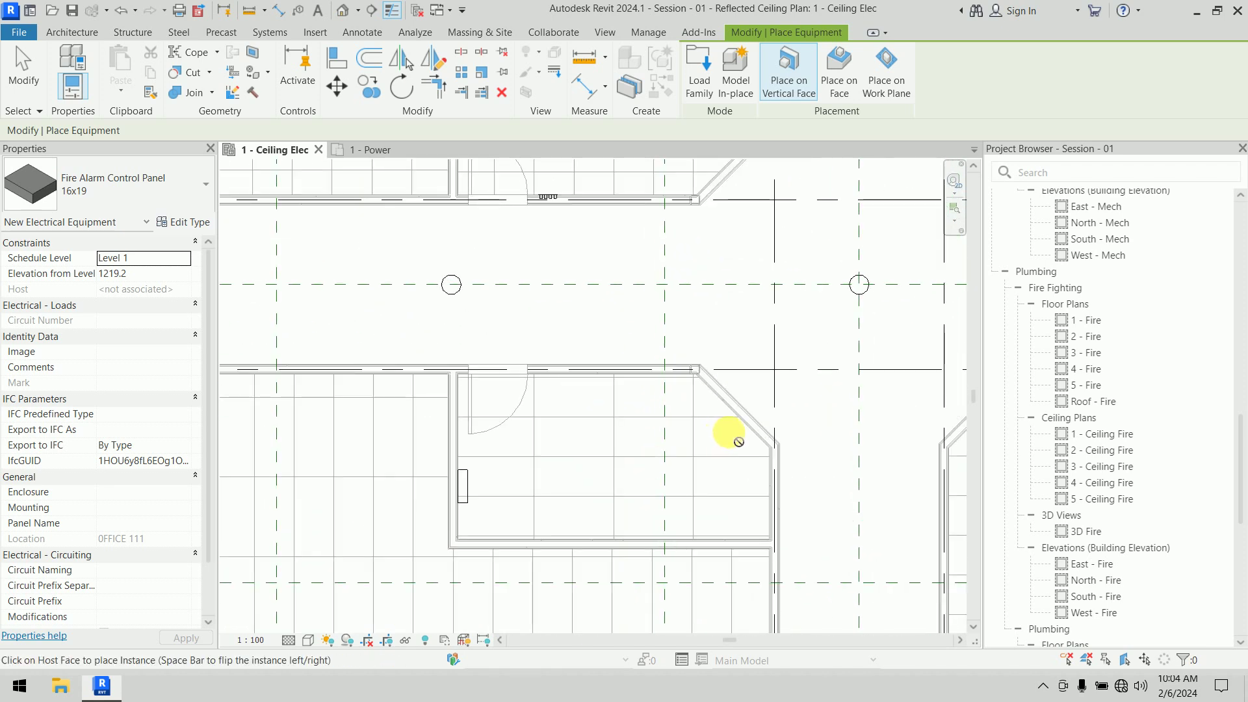
middle_click_drag(730, 432, 474, 495)
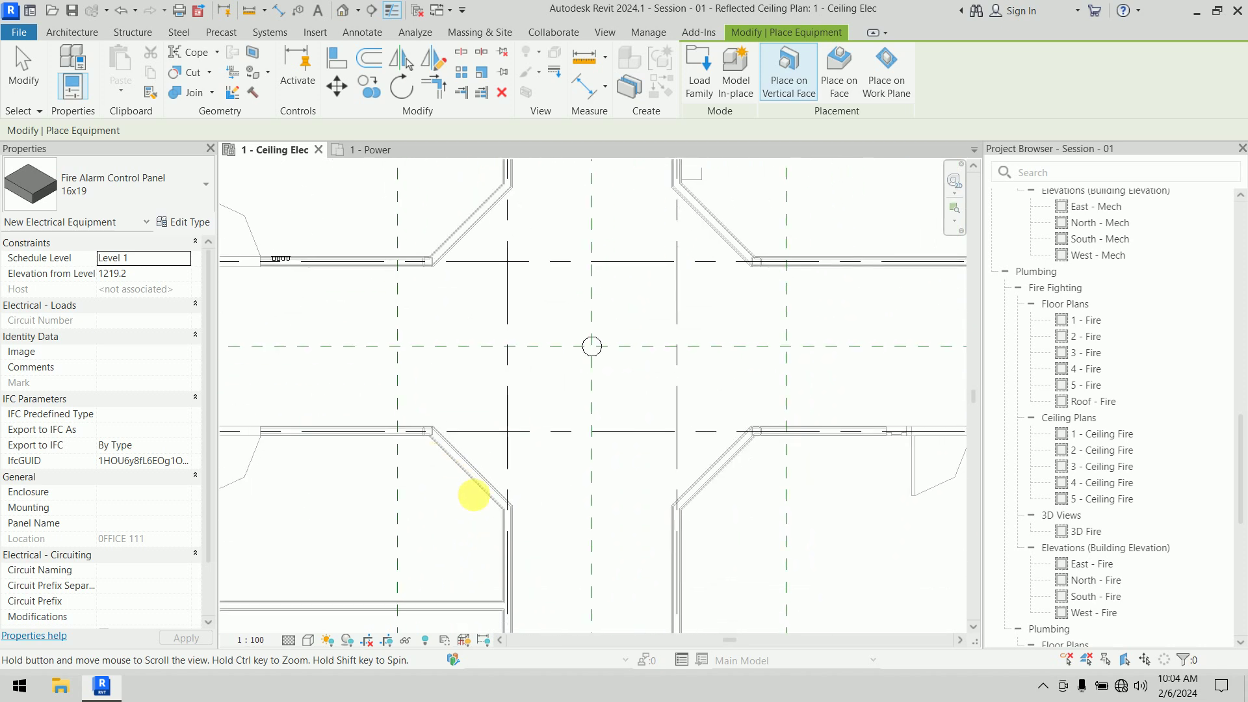
left_click(675, 556)
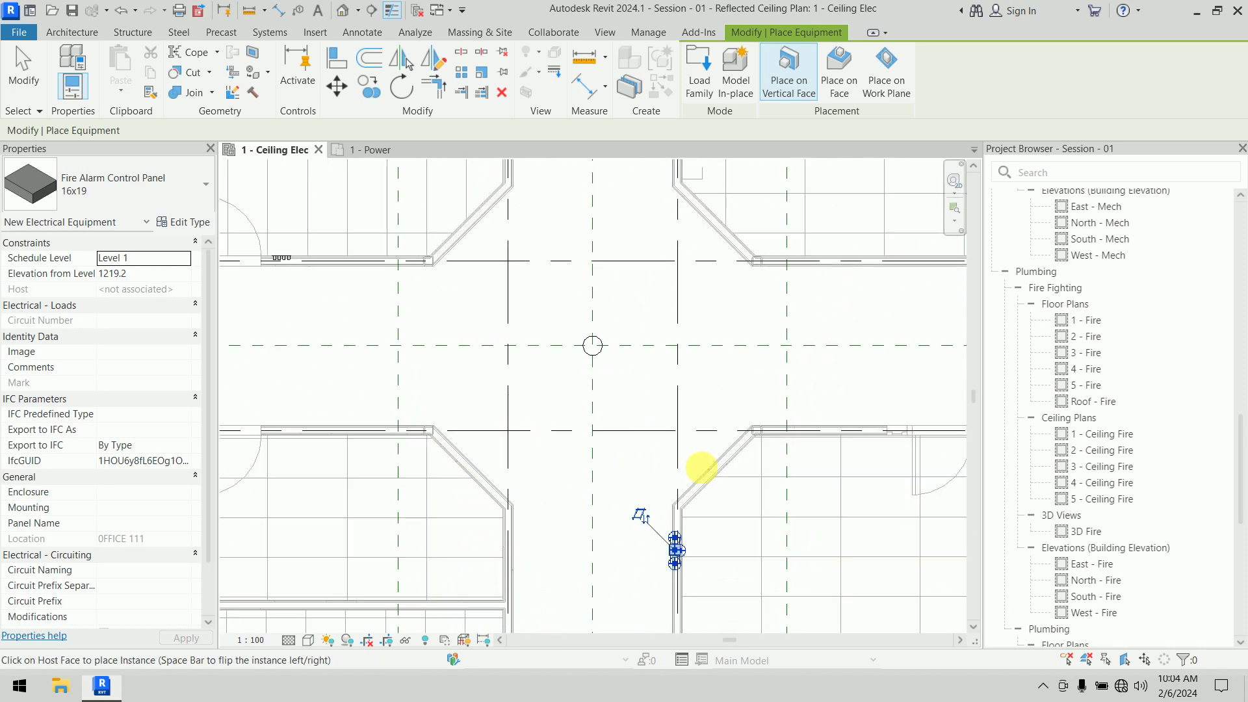
middle_click_drag(702, 479, 635, 326)
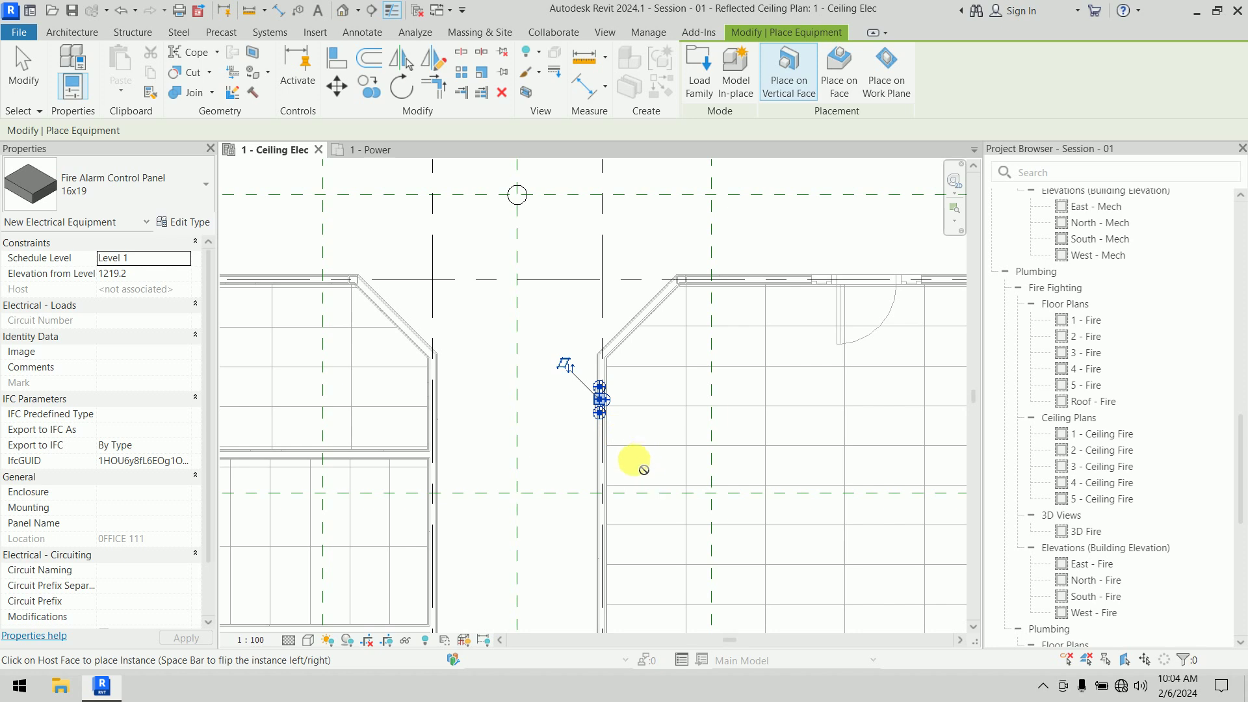
key("Escape")
key("Escape")
scroll(595, 411, "up", 4)
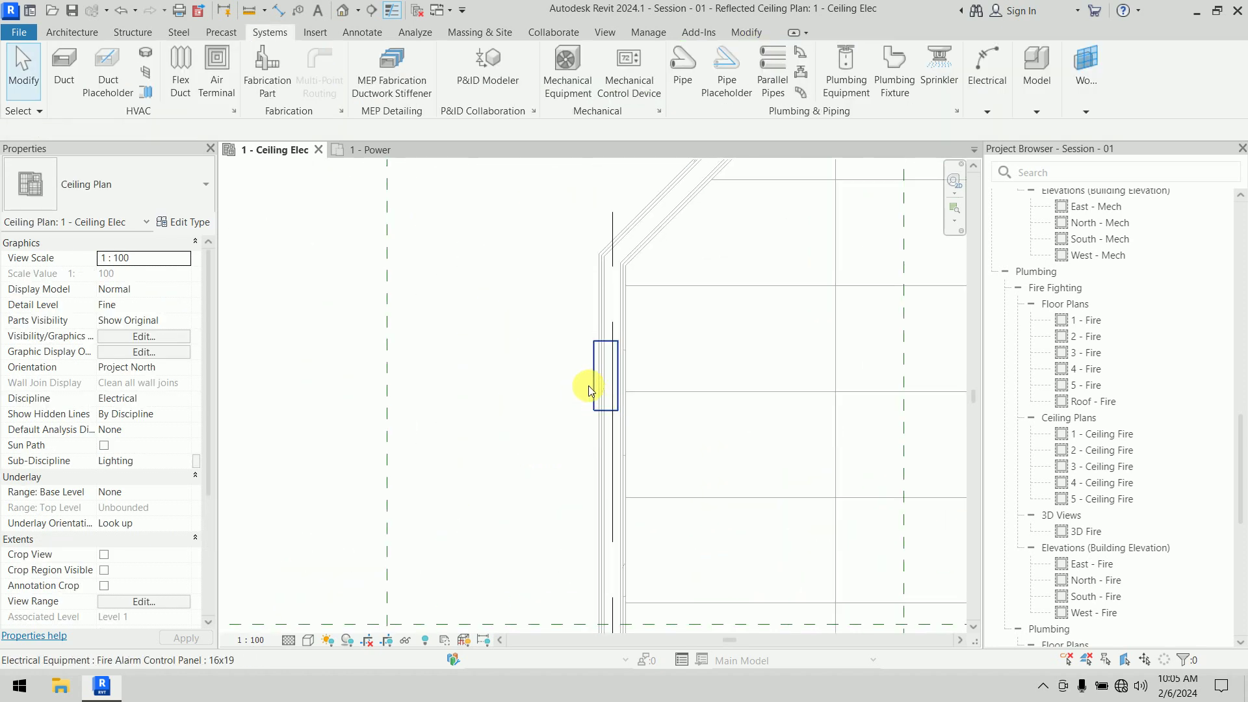
Set the panel name of the fire alarm control panel on the corridor wall to FACP-001 and deselect it
scroll(587, 385, "up", 2)
left_click(608, 423)
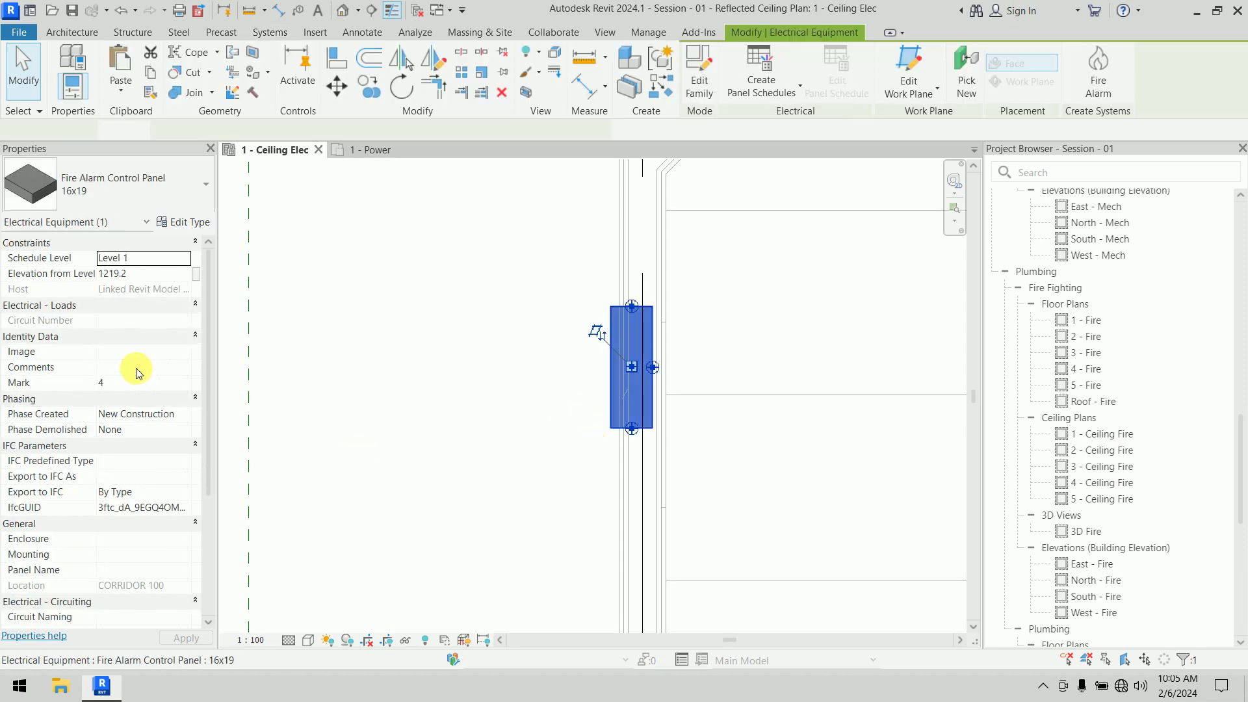
left_click_drag(206, 342, 204, 457)
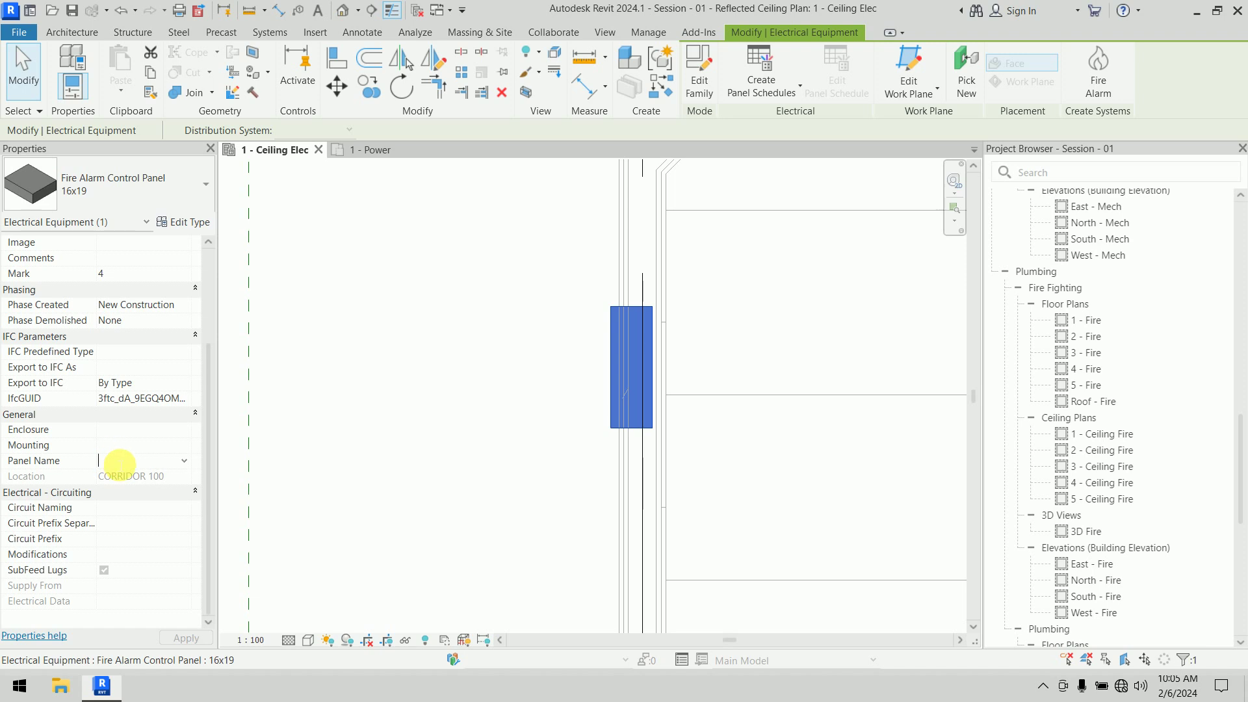
left_click(119, 463)
type("FACP-001")
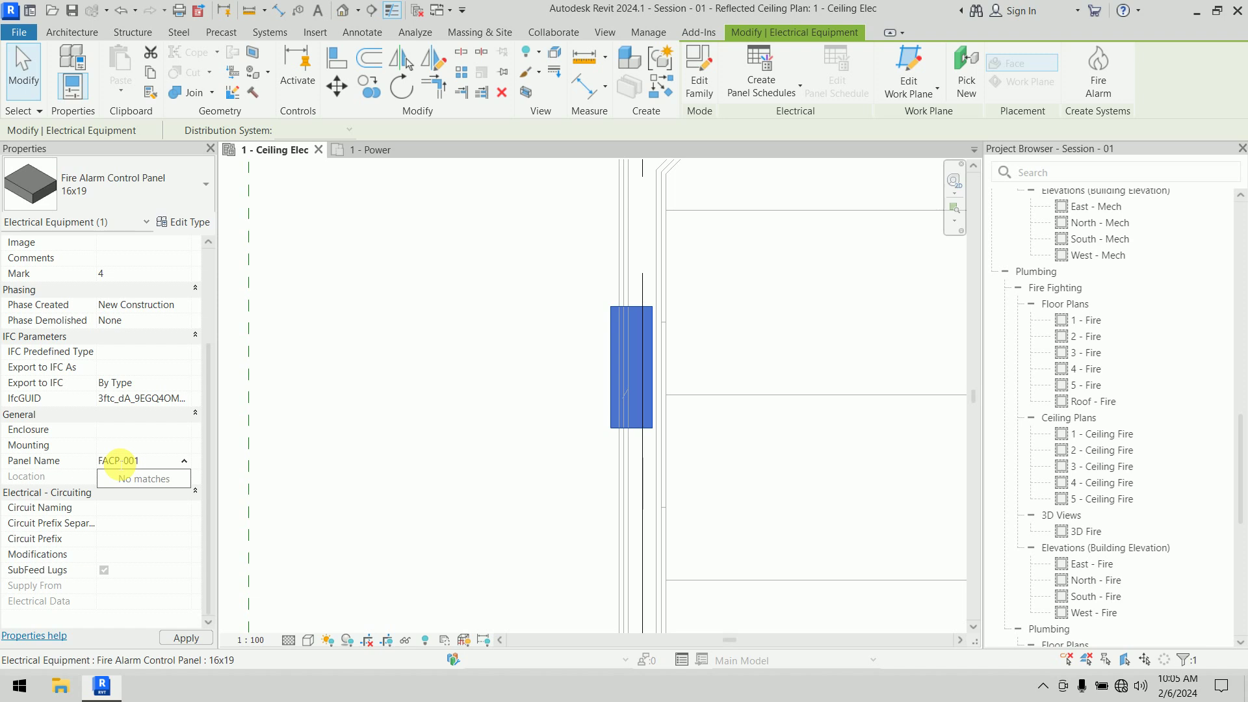
key("Return")
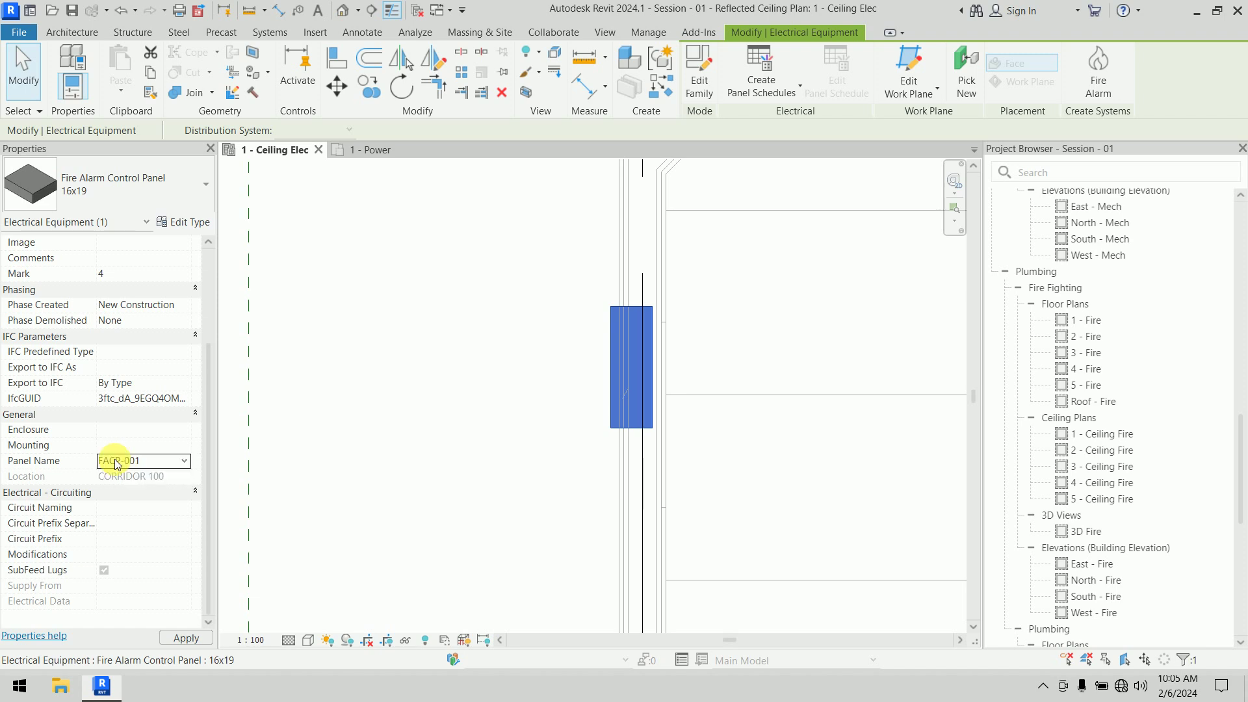
left_click(396, 416)
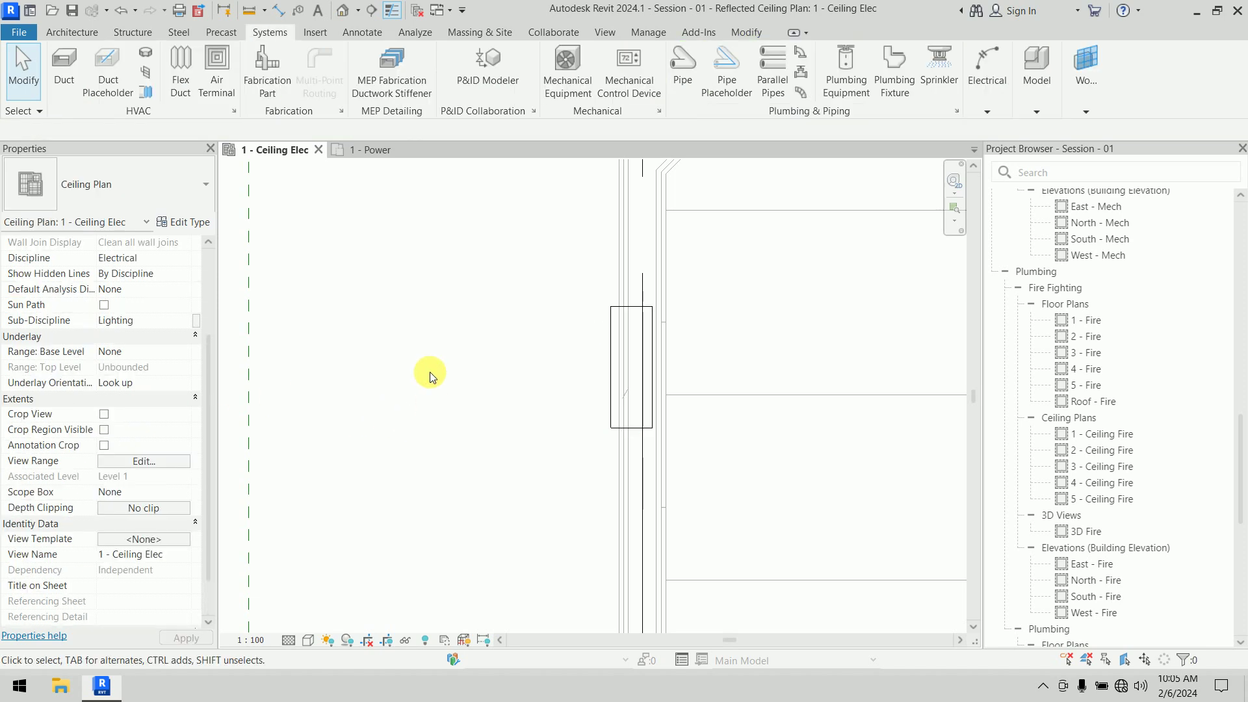
Start placing a fire alarm device and load the Speaker Horn - Electric Horn family from the Fire Alarm library folder
scroll(423, 351, "down", 3)
middle_click_drag(423, 351, 542, 559)
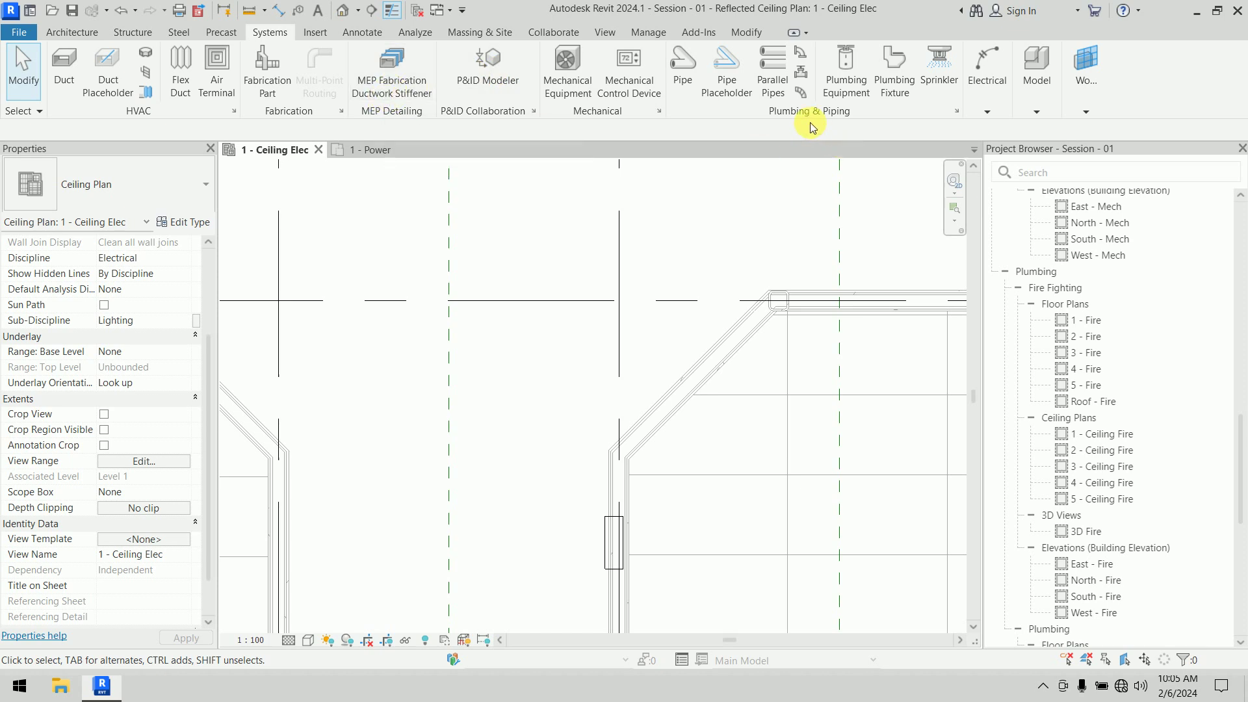
left_click(1002, 91)
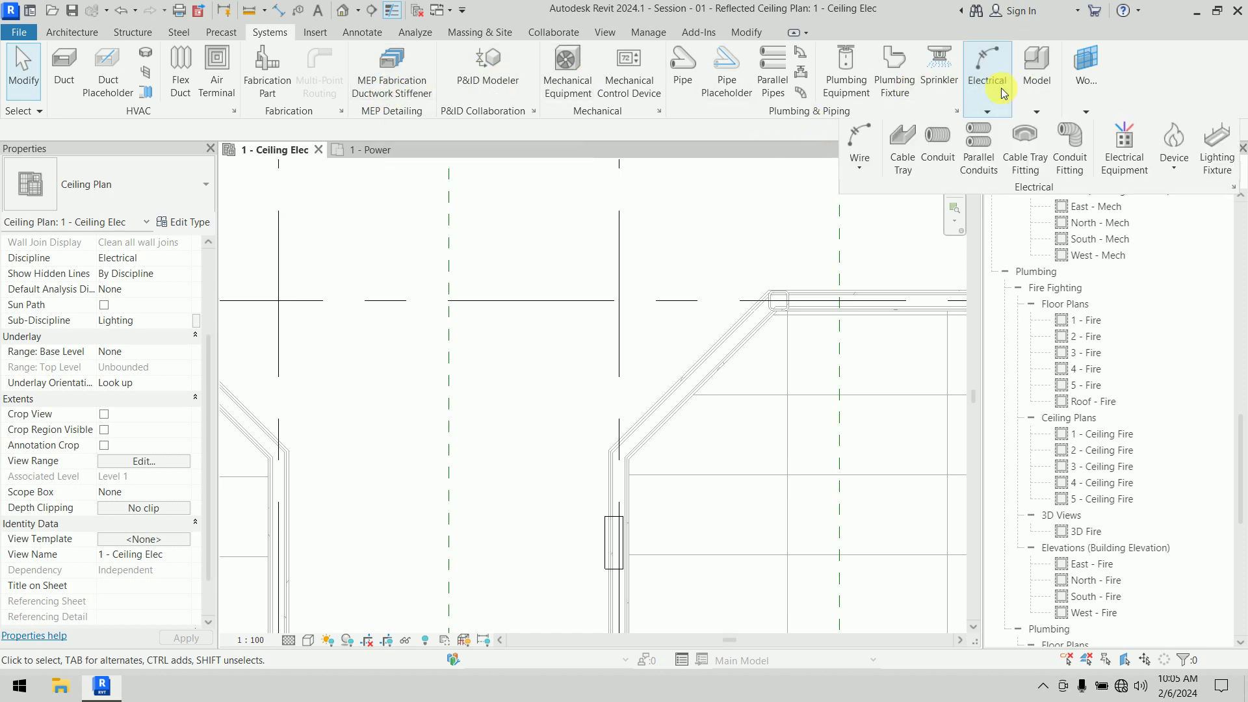
left_click(1180, 169)
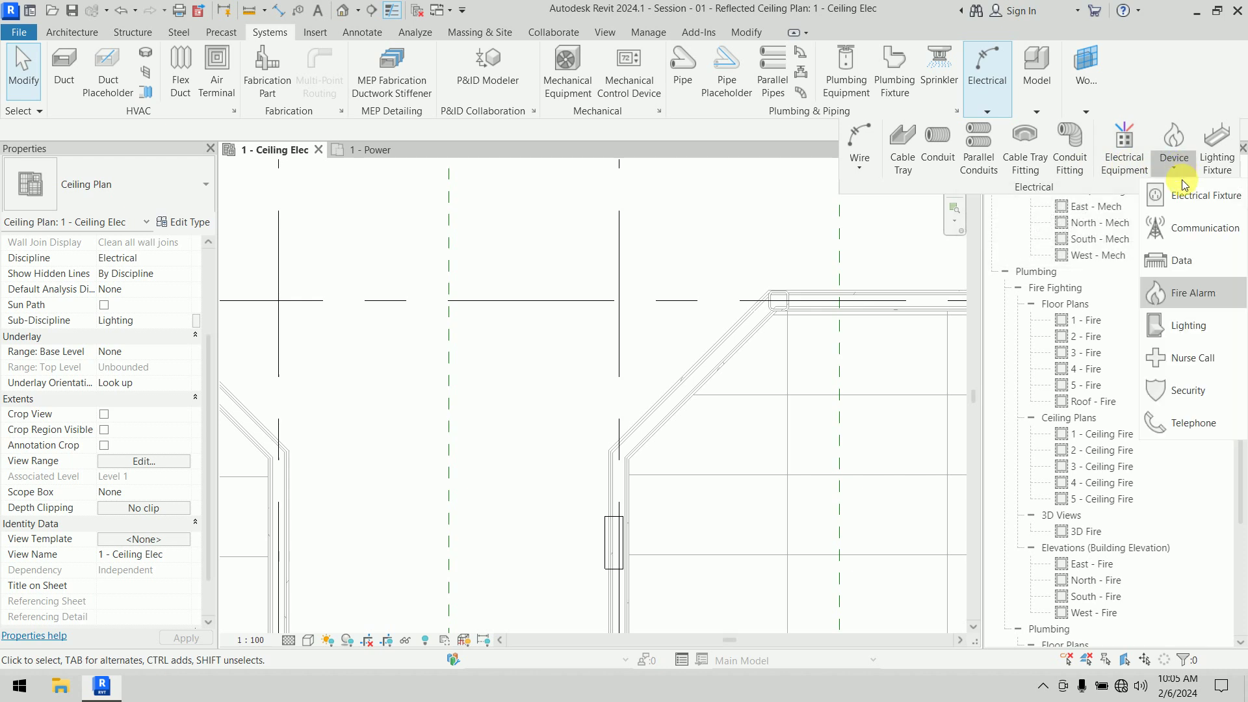
left_click(1191, 294)
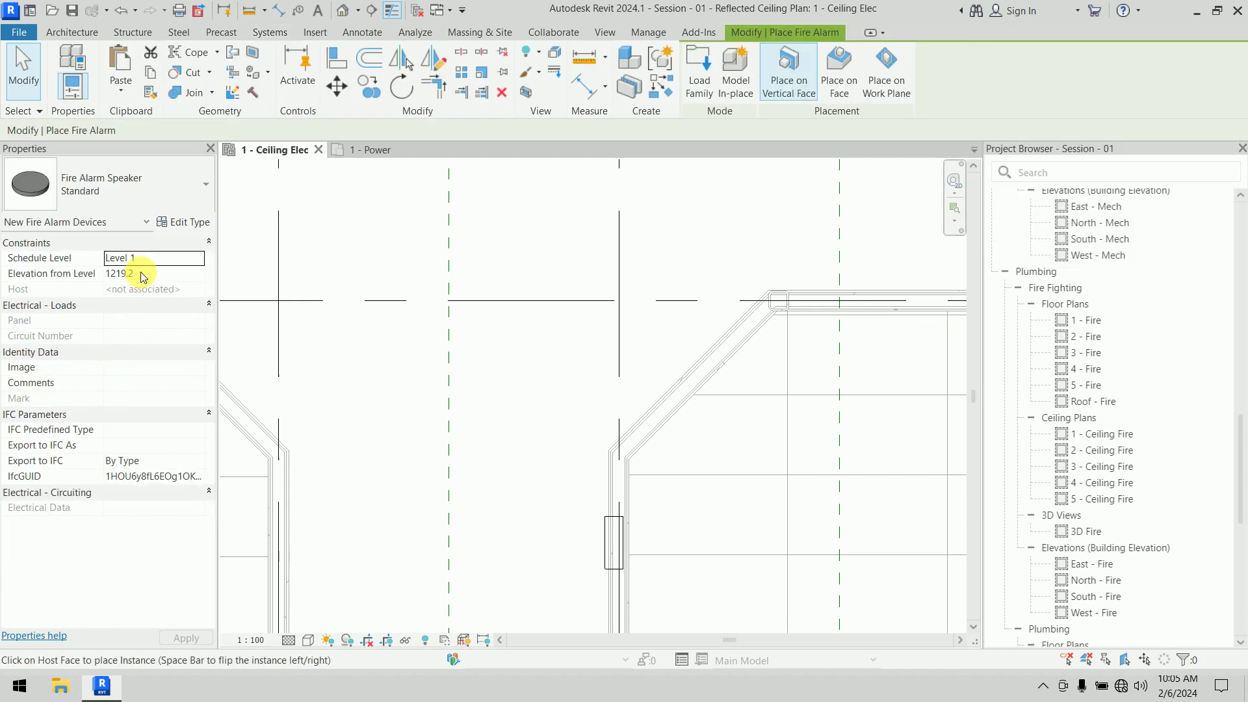
left_click(126, 201)
scroll(129, 436, "down", 2)
scroll(128, 435, "up", 1)
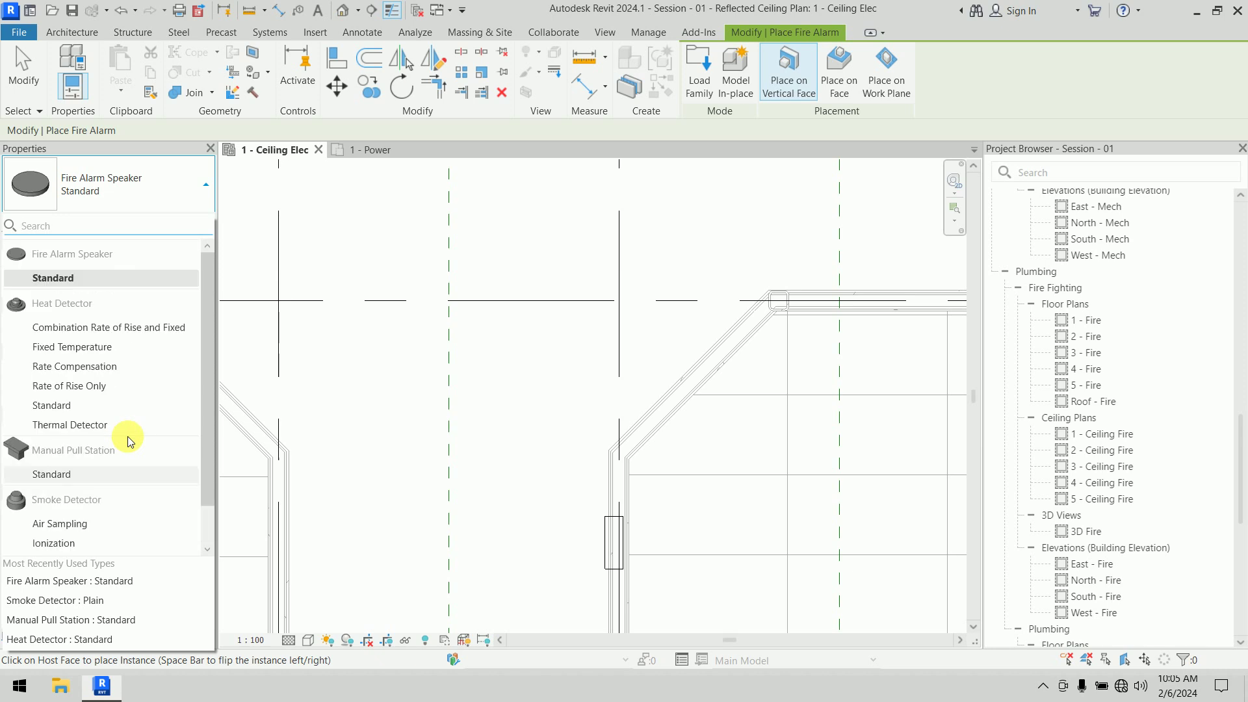
left_click(187, 181)
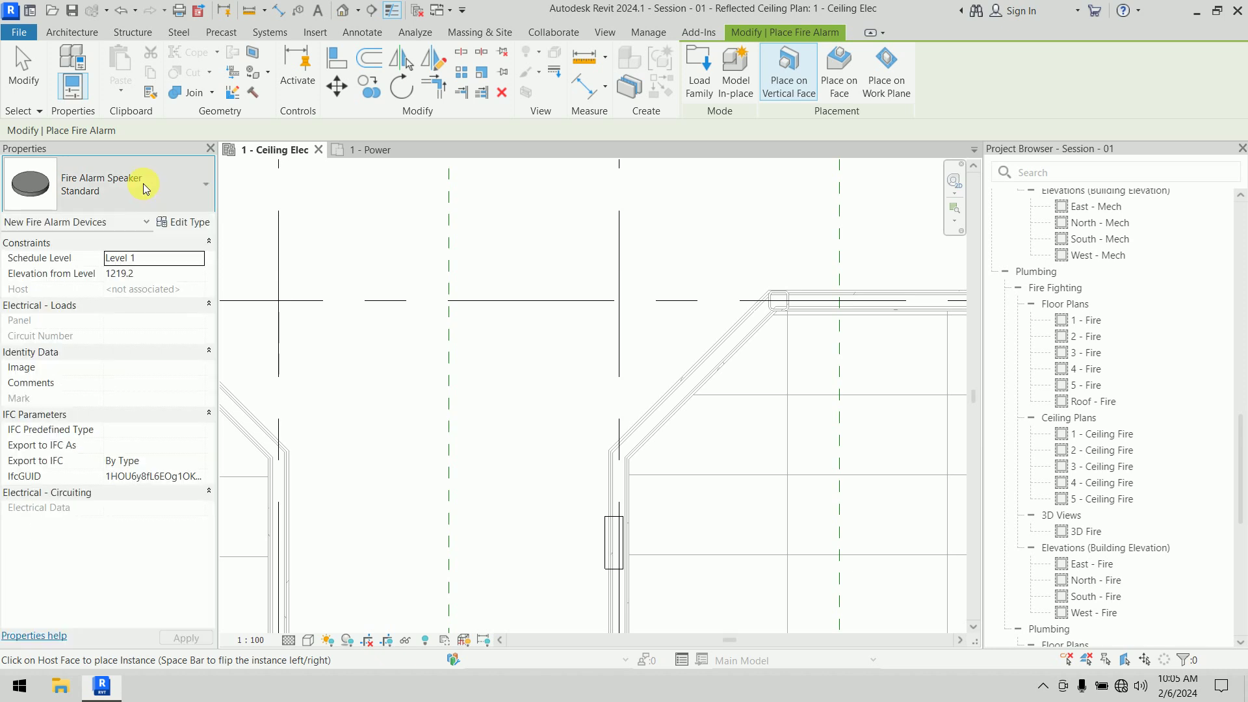
left_click(699, 77)
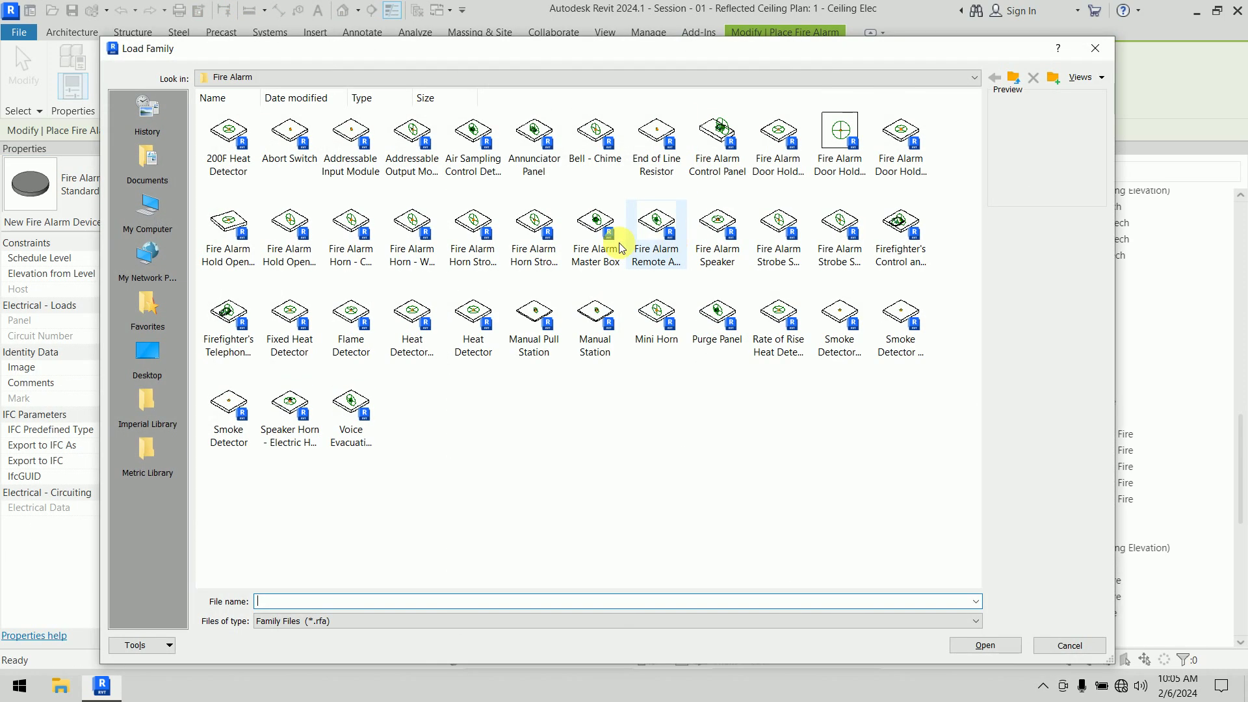
right_click(560, 404)
mouse_move(603, 419)
left_click(767, 358)
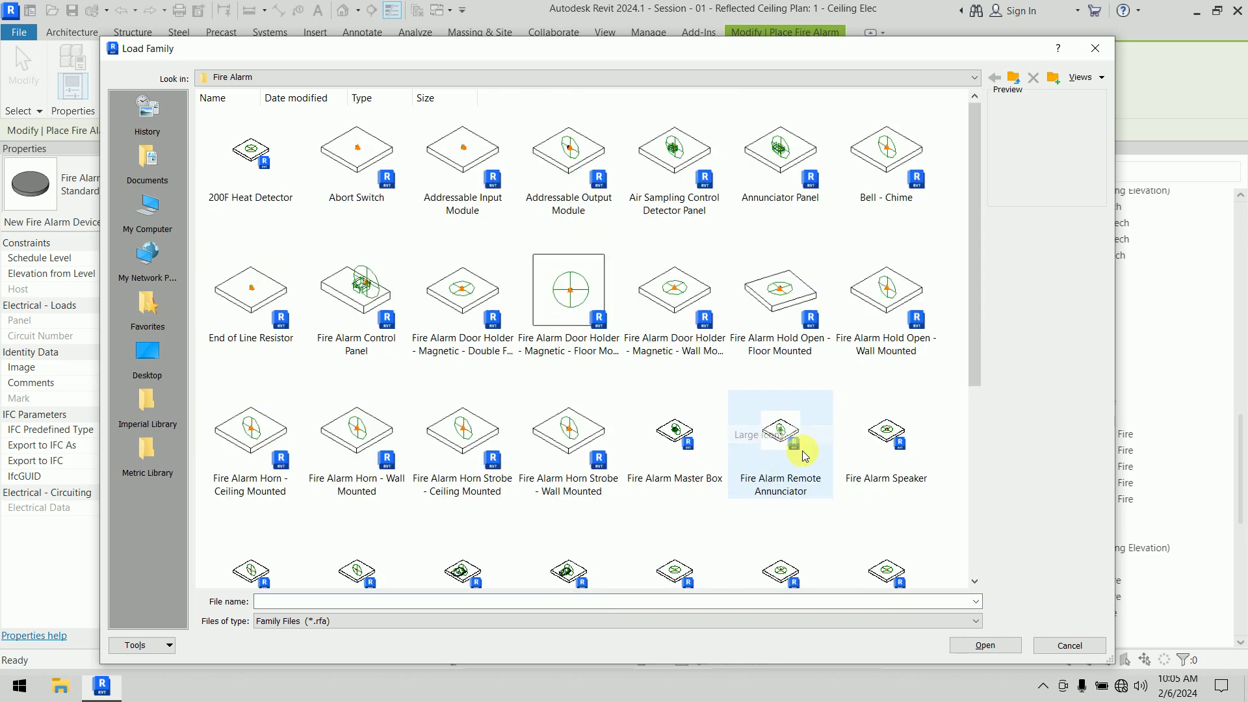
left_click_drag(977, 214, 980, 430)
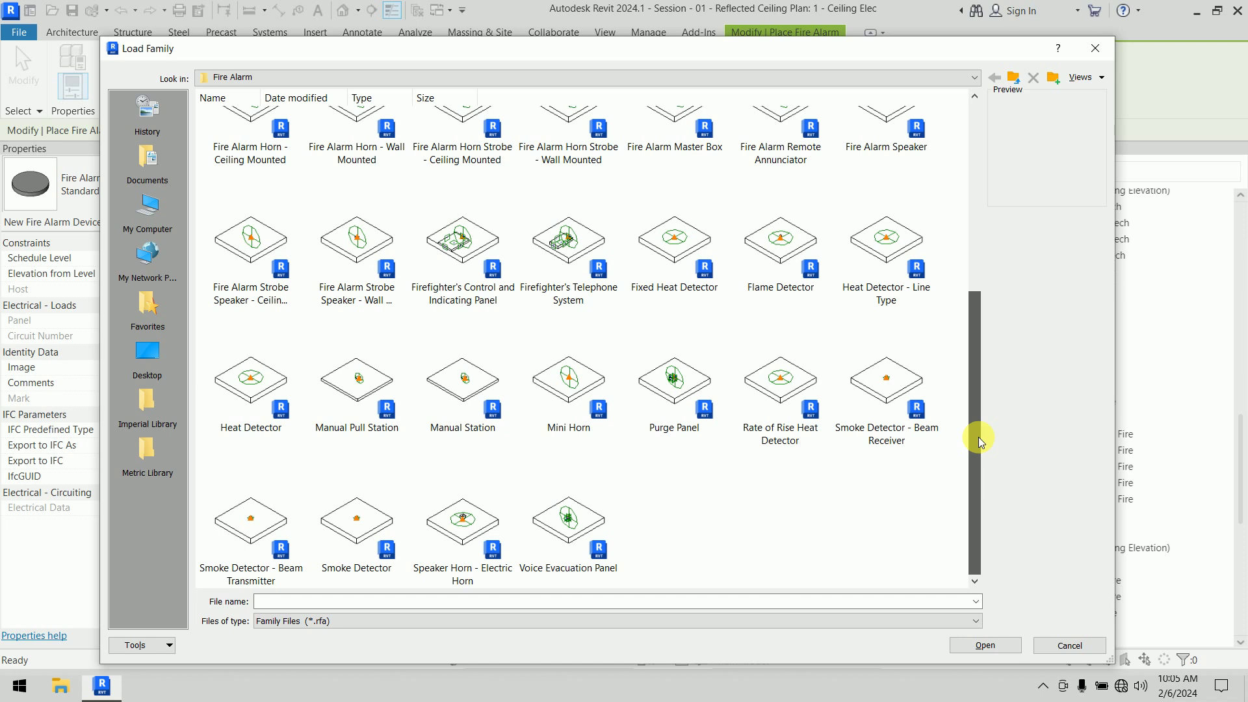
left_click_drag(977, 437, 977, 436)
left_click(448, 519)
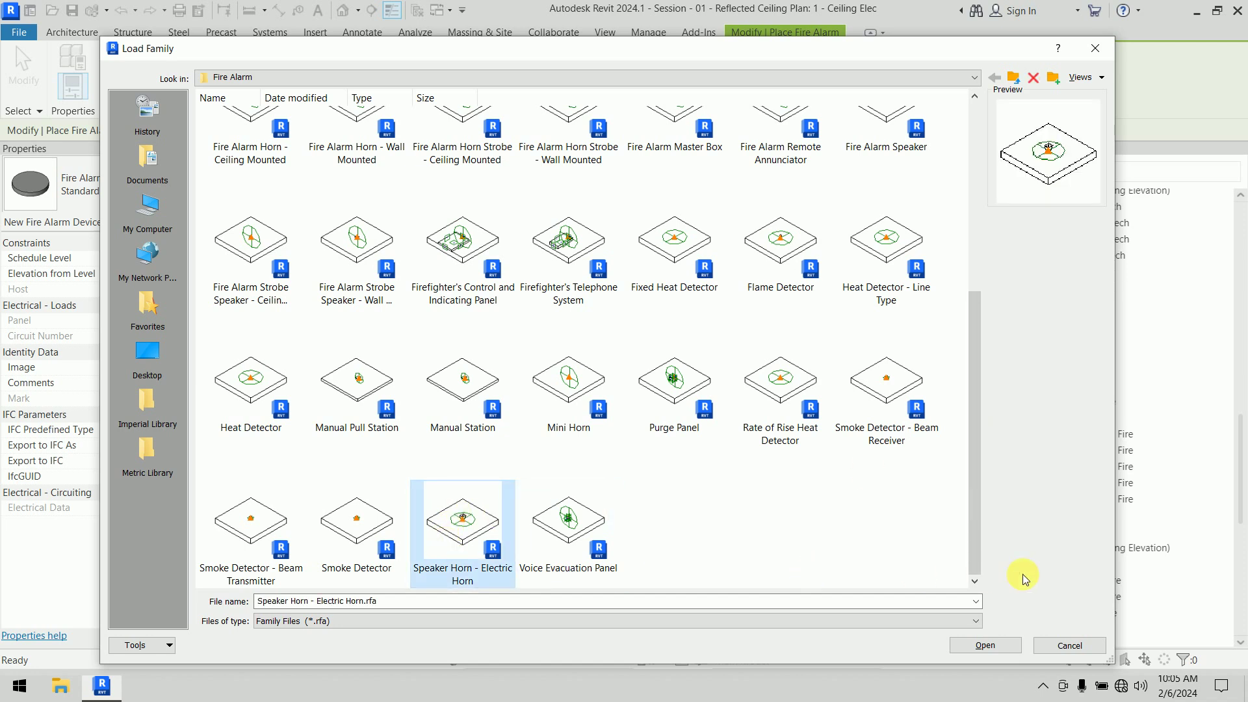
left_click(985, 645)
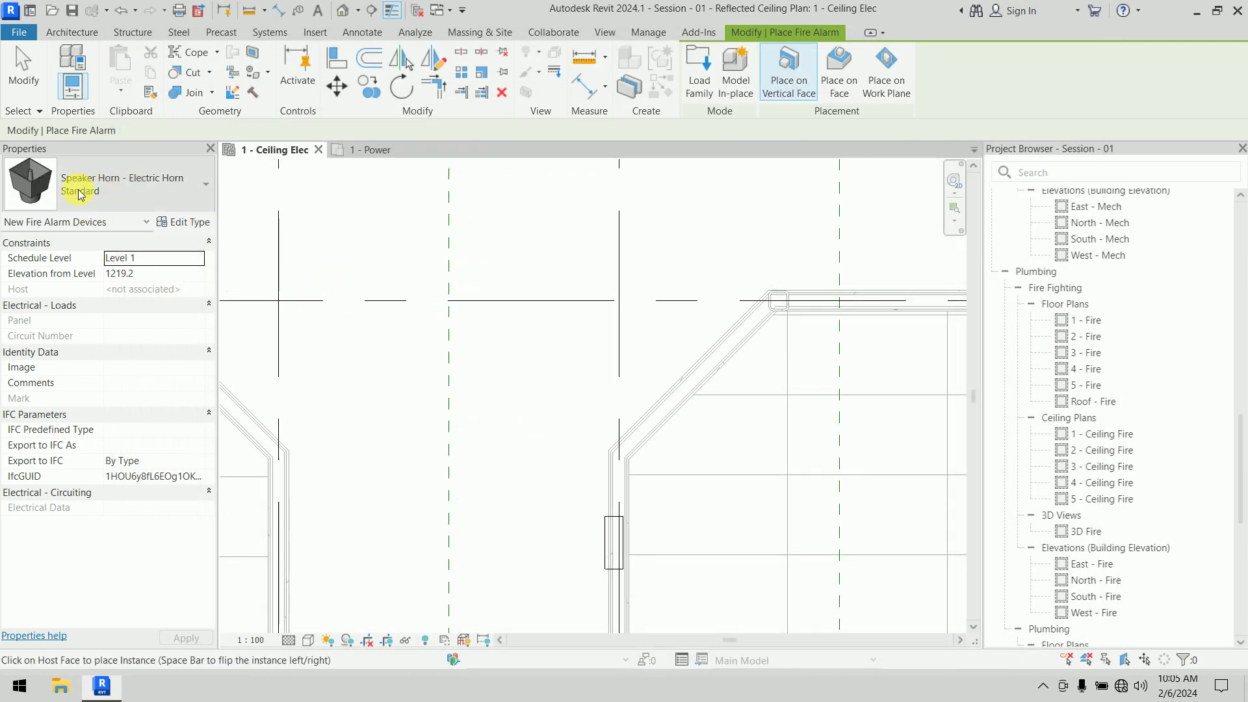
Place four Standard electric speaker horns on the vertical faces of the corridor junction, one on each chamfered corner wall
left_click(685, 384)
scroll(705, 303, "down", 2)
middle_click_drag(571, 291, 641, 409)
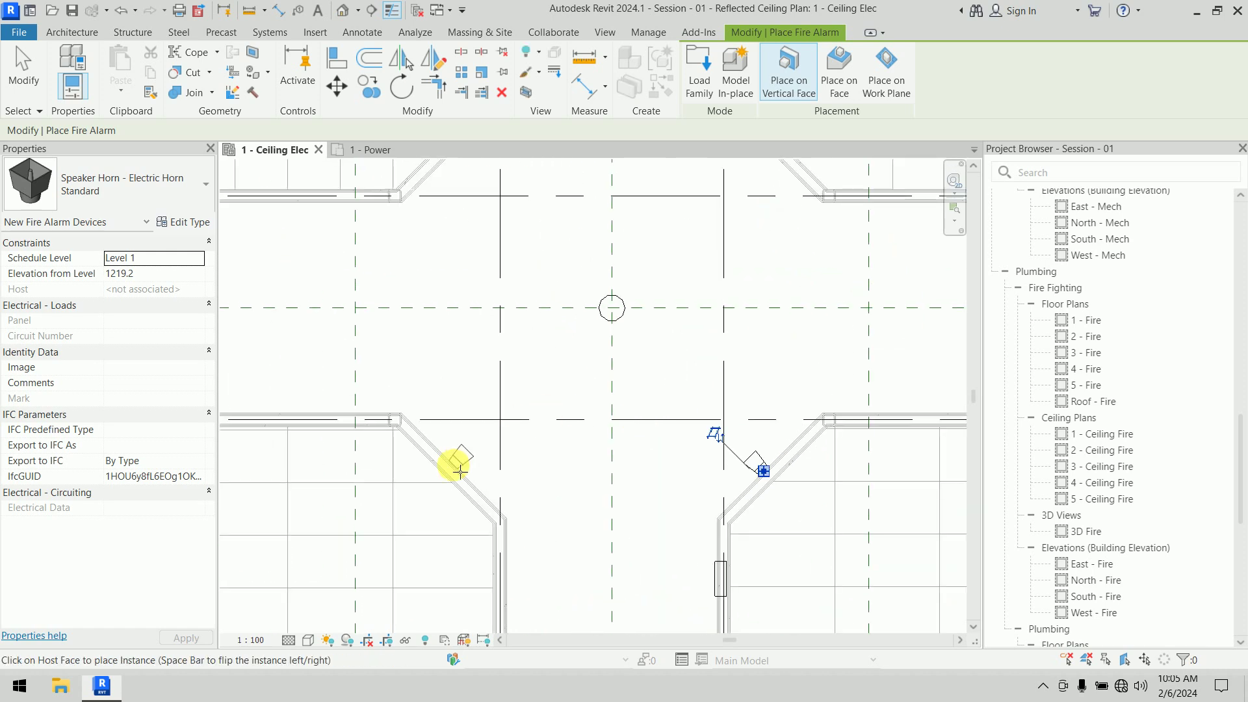
left_click(462, 466)
middle_click_drag(533, 315, 474, 508)
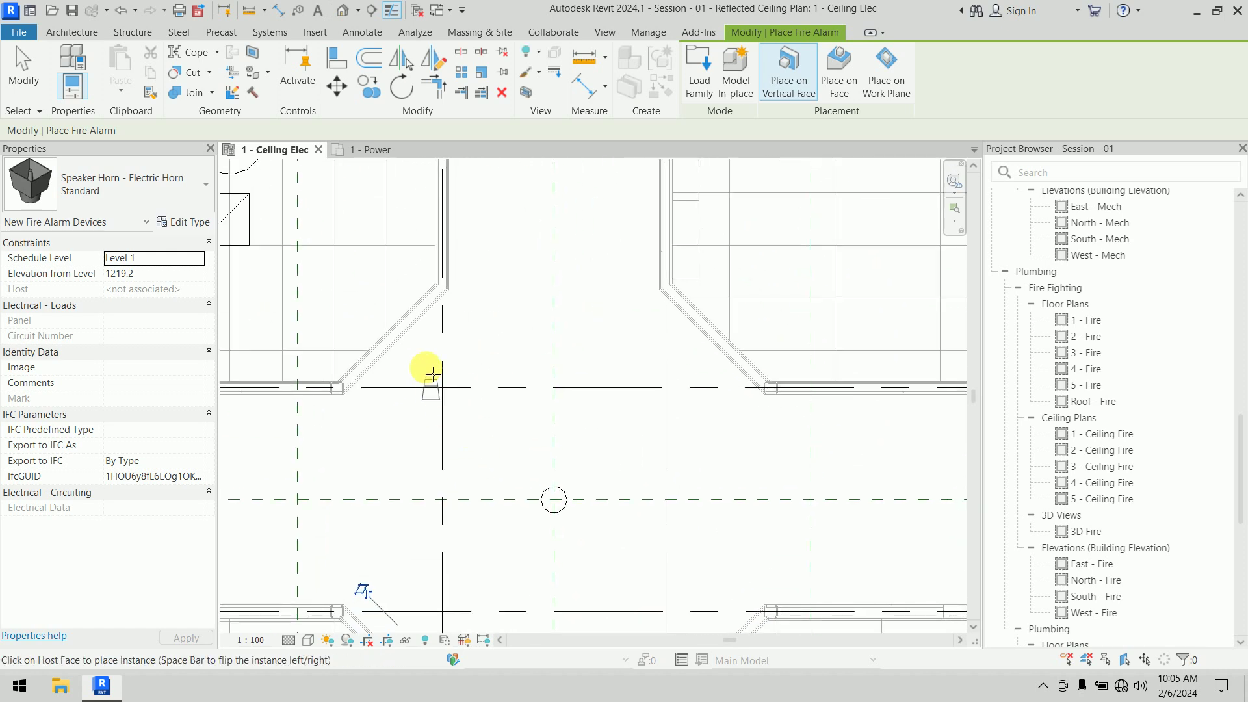
left_click(417, 340)
left_click(713, 351)
scroll(747, 409, "down", 4)
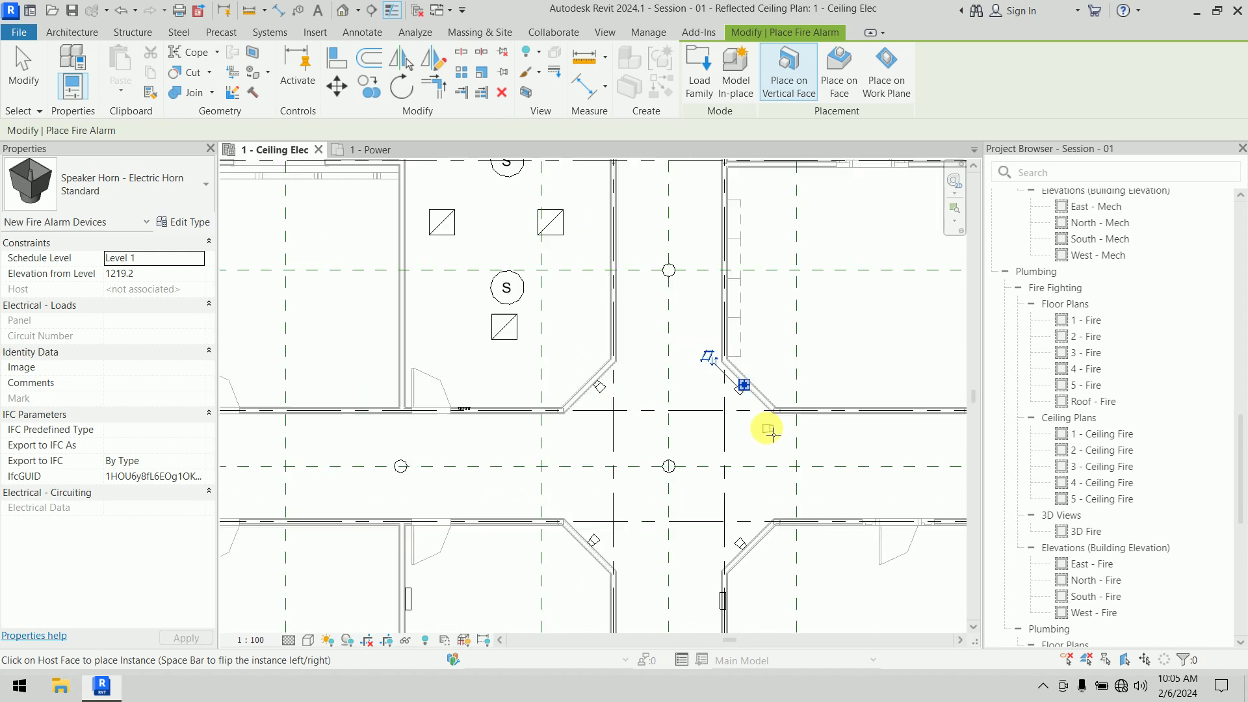
middle_click_drag(704, 440, 593, 394)
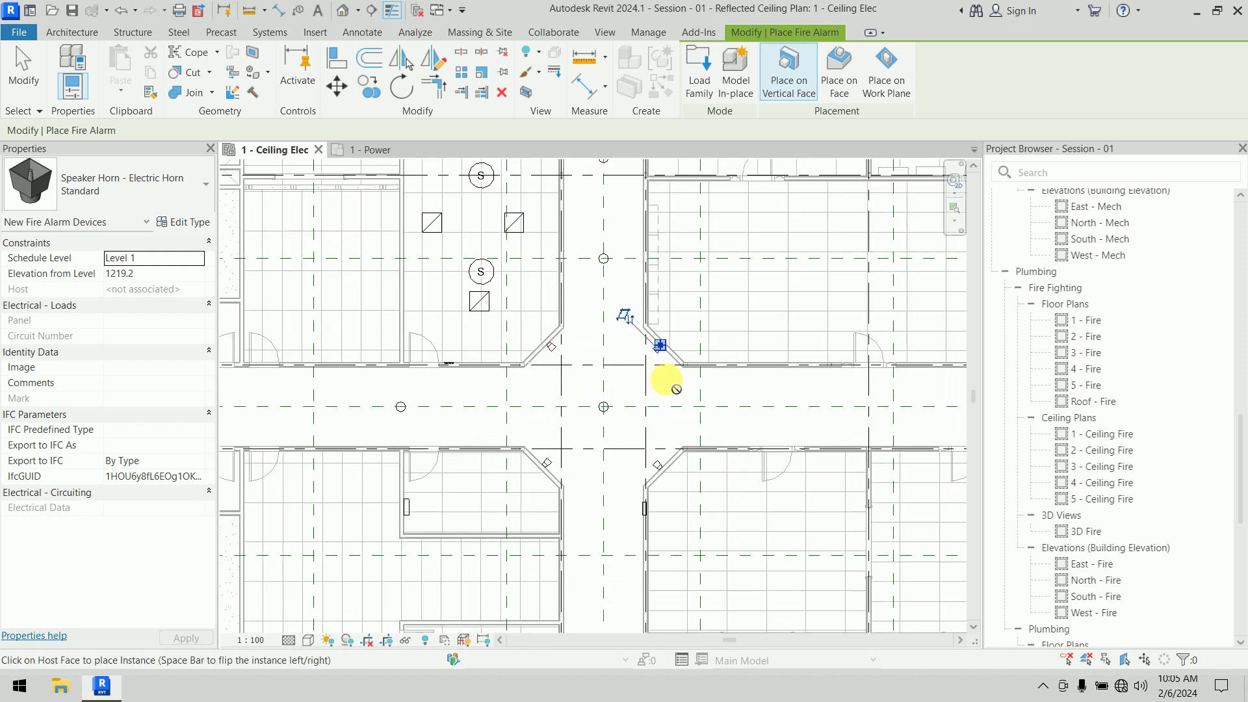
key("Escape")
key("Escape")
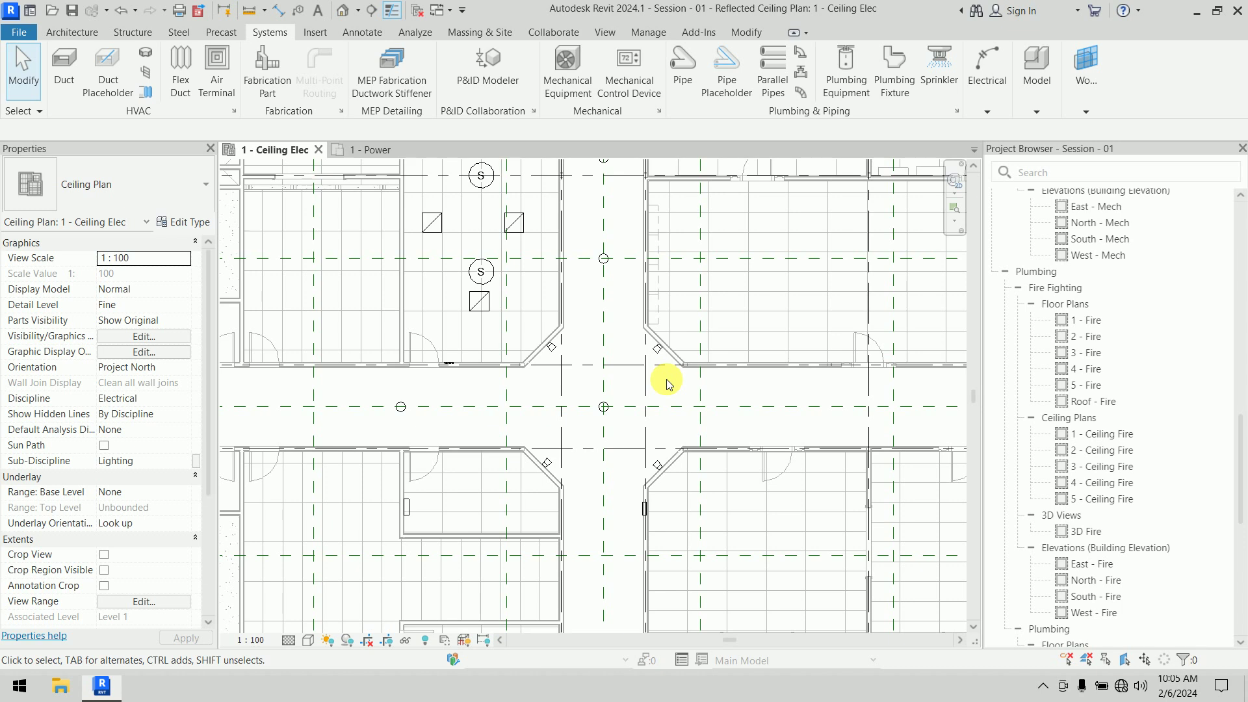
middle_click_drag(681, 410, 585, 332)
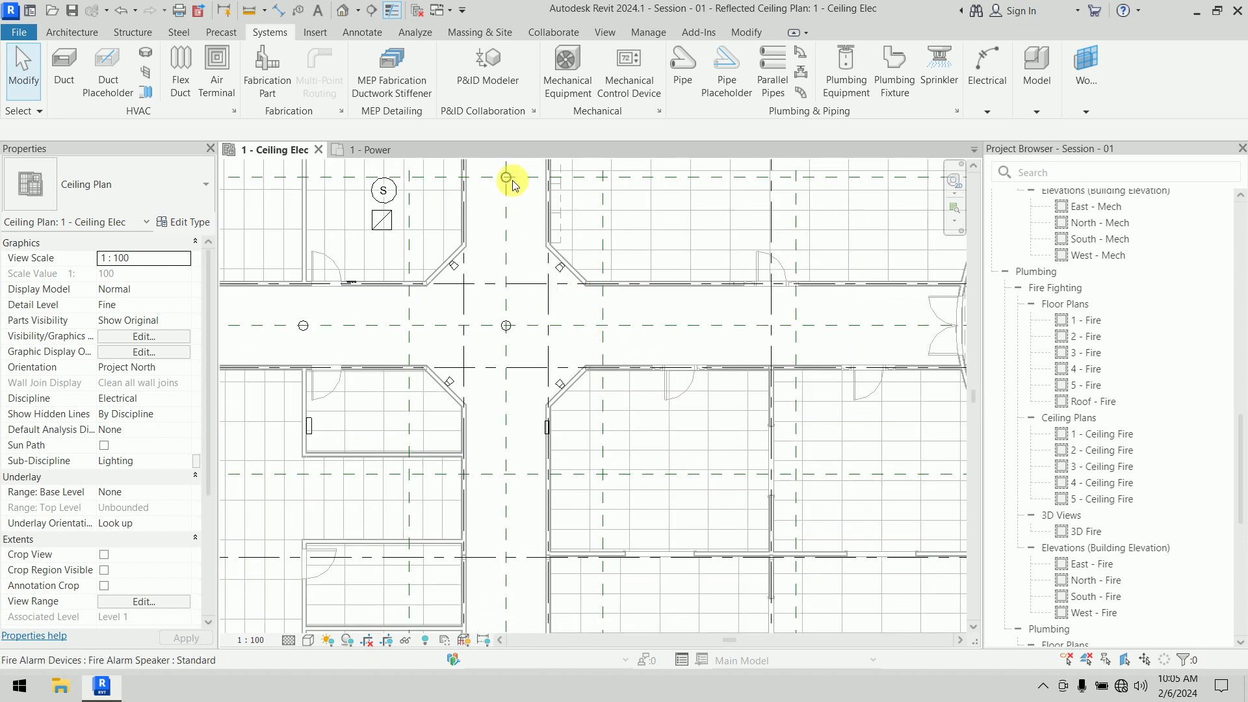
middle_click_drag(510, 178, 529, 266)
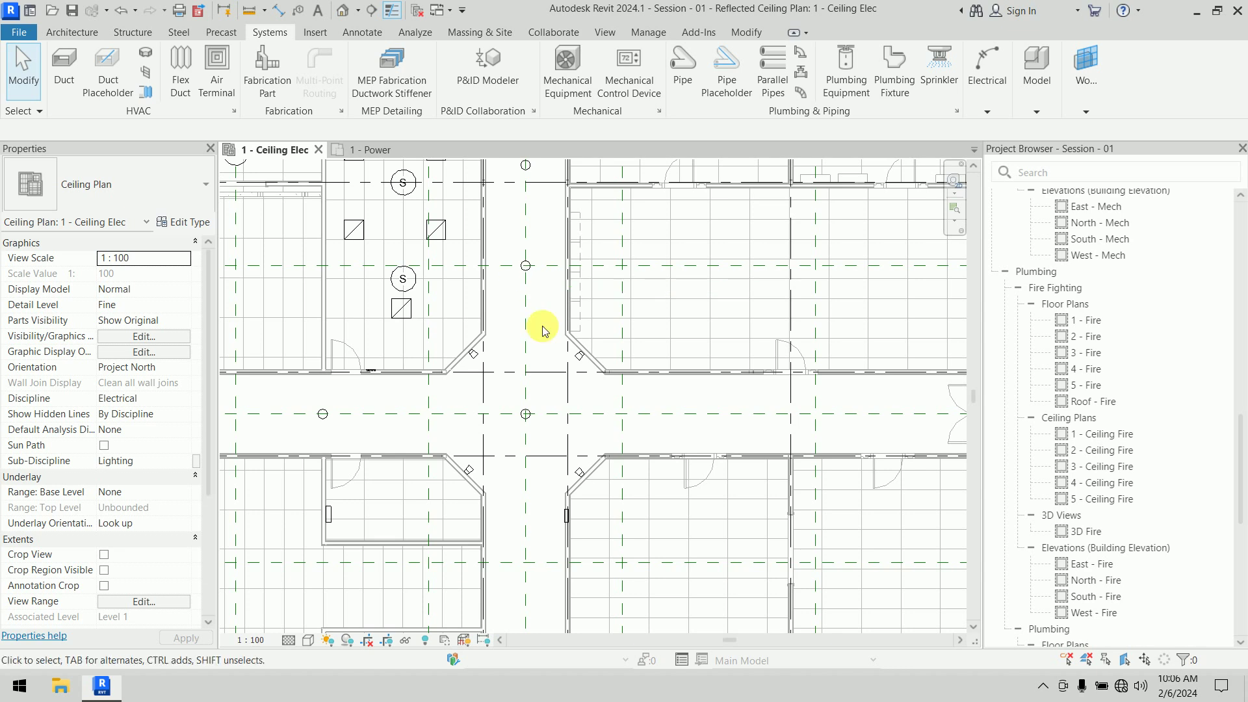
scroll(566, 423, "up", 2)
middle_click_drag(566, 423, 628, 401)
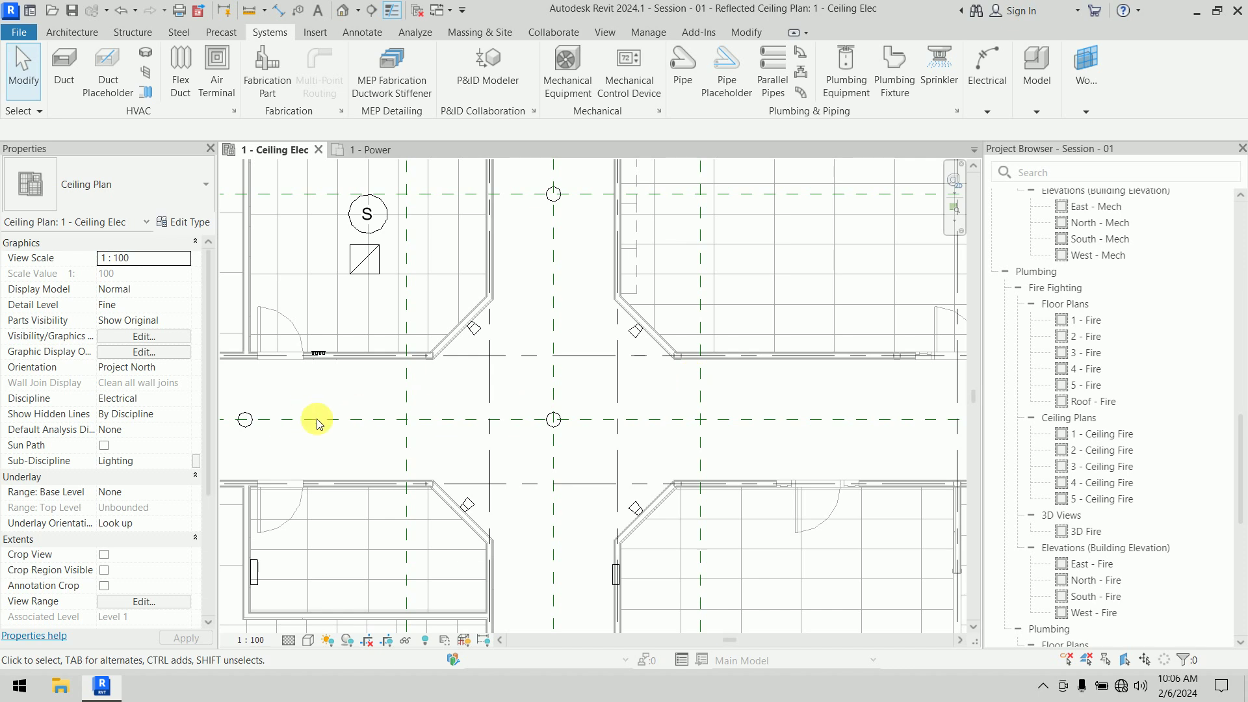
middle_click_drag(320, 421, 989, 412)
scroll(654, 400, "down", 2)
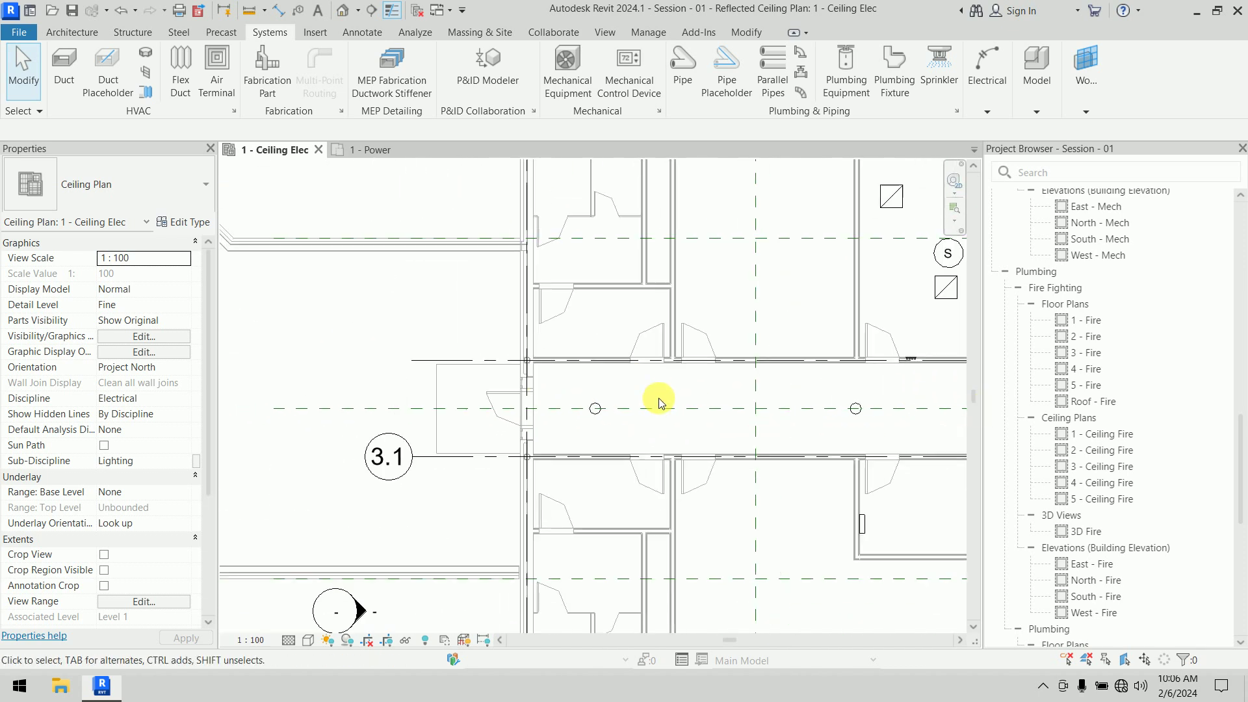
middle_click_drag(638, 398, 139, 415)
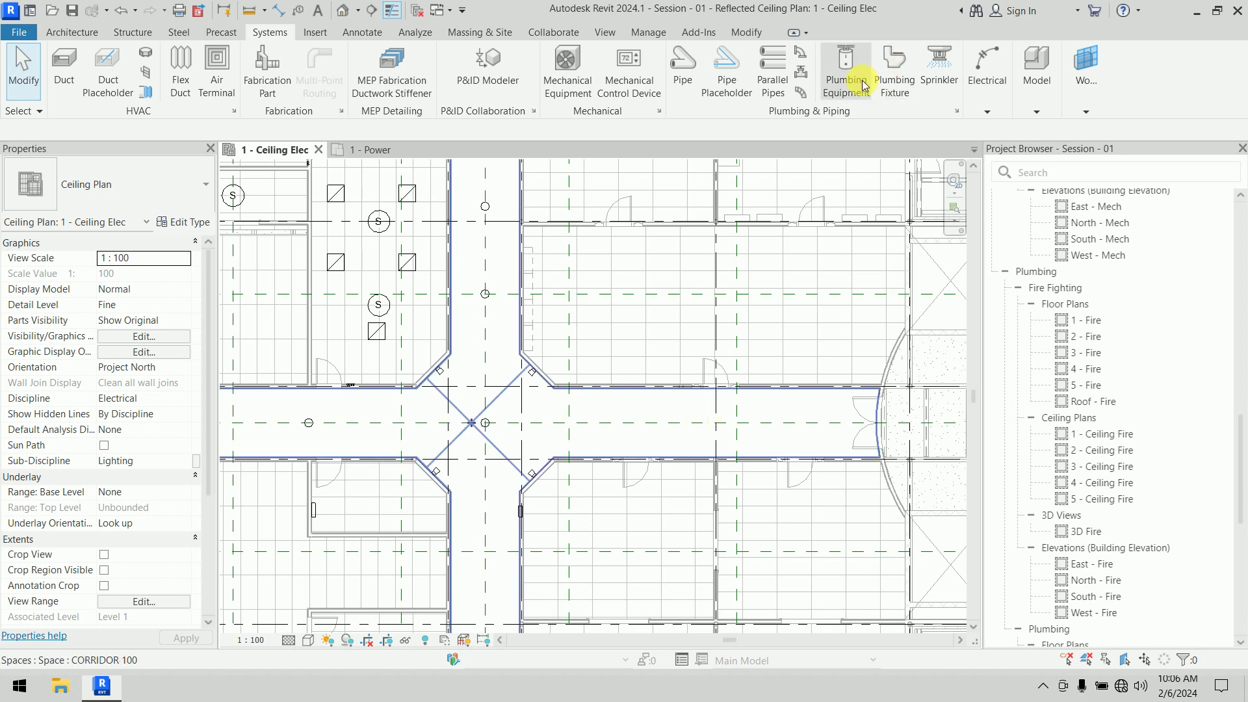
Start placing a fire alarm device on a vertical face with the Manual Pull Station Standard type
left_click(1001, 91)
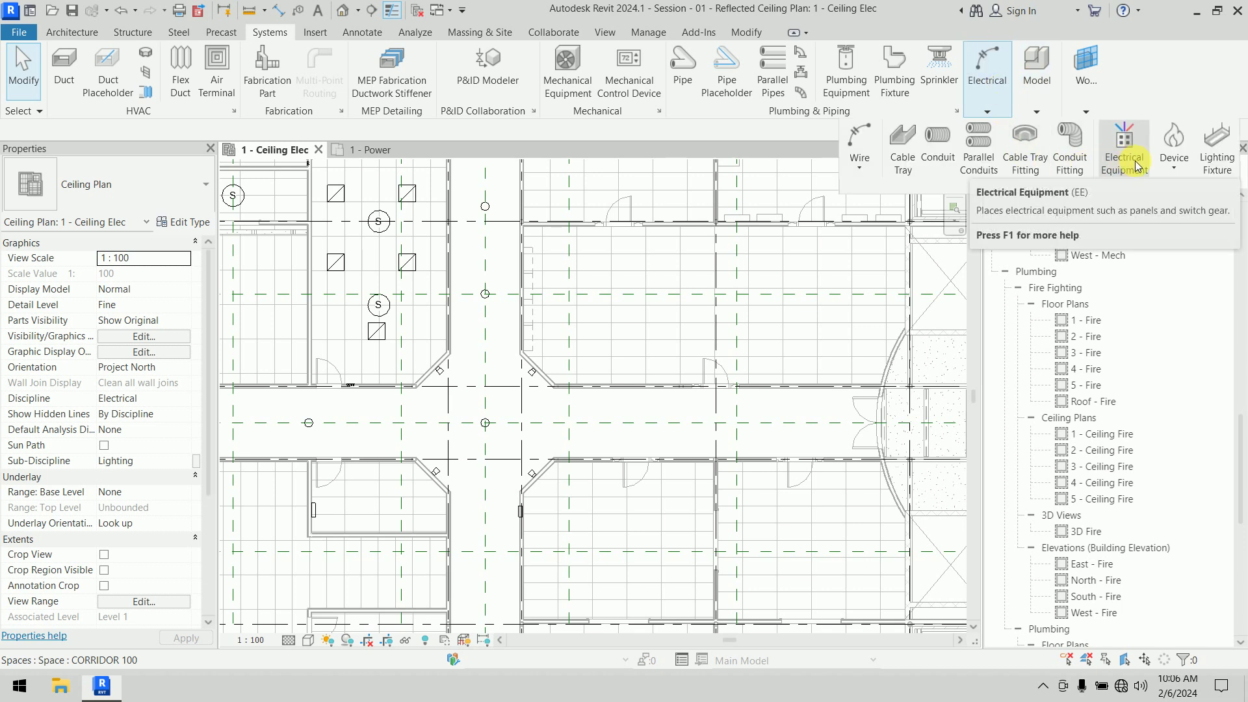
left_click(1184, 167)
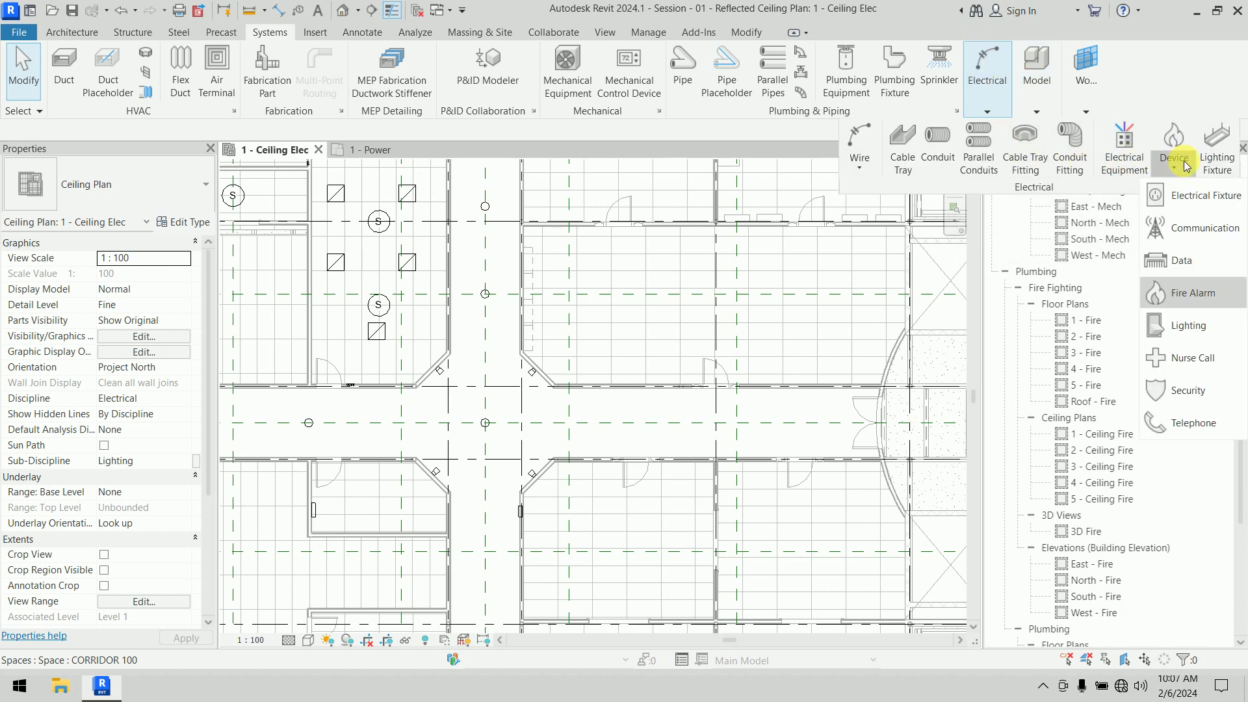
left_click(1192, 293)
left_click(153, 177)
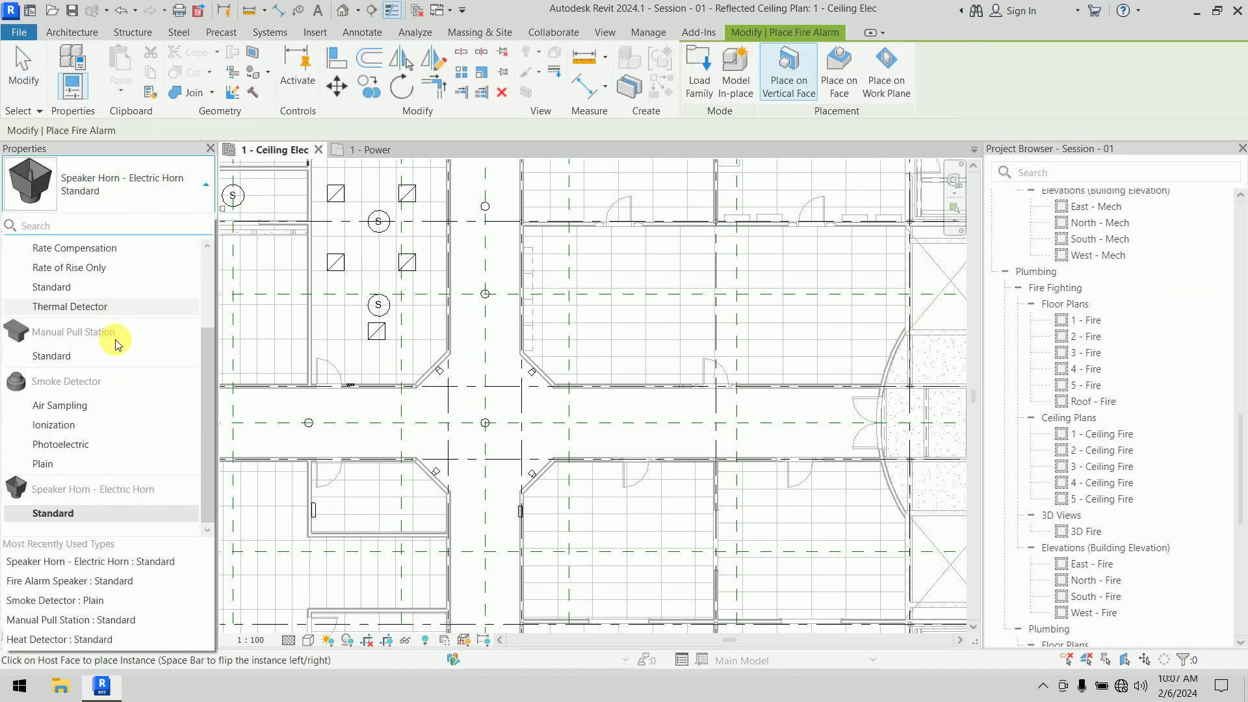
scroll(118, 345, "up", 3)
scroll(118, 345, "down", 3)
left_click(62, 356)
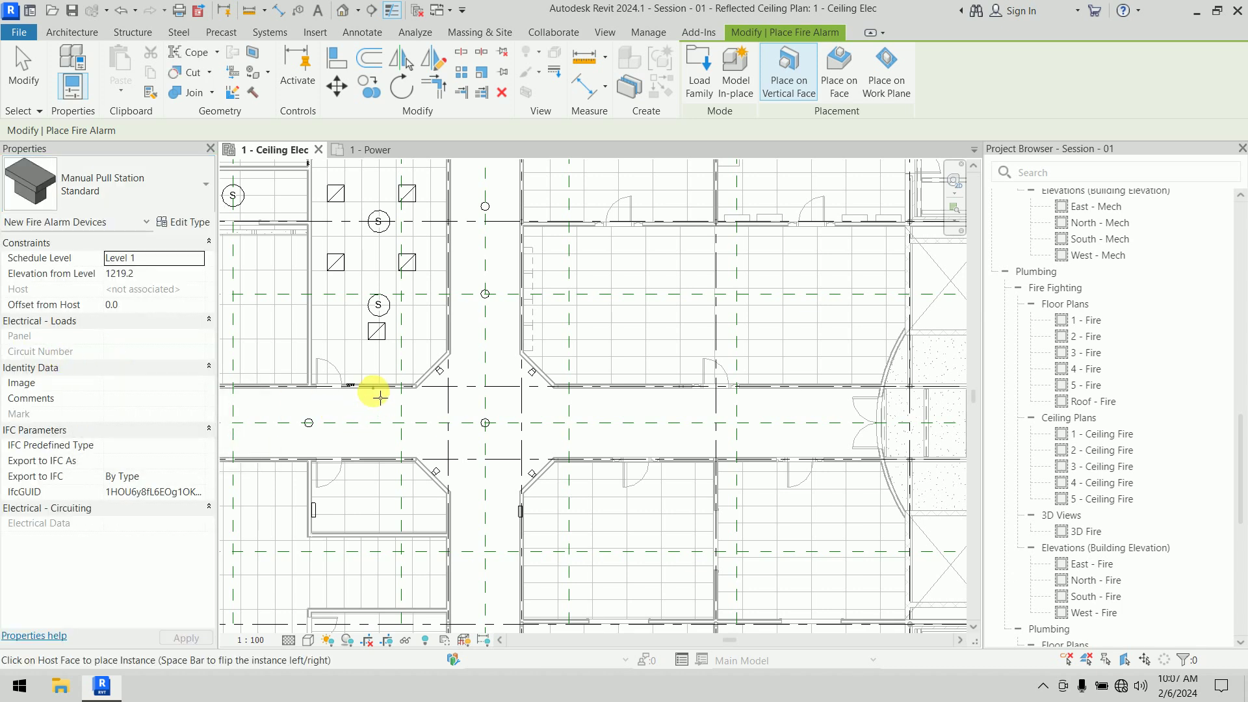
Set the ceiling plan's detail level to Coarse so the fire alarm devices show as symbols
scroll(380, 396, "up", 5)
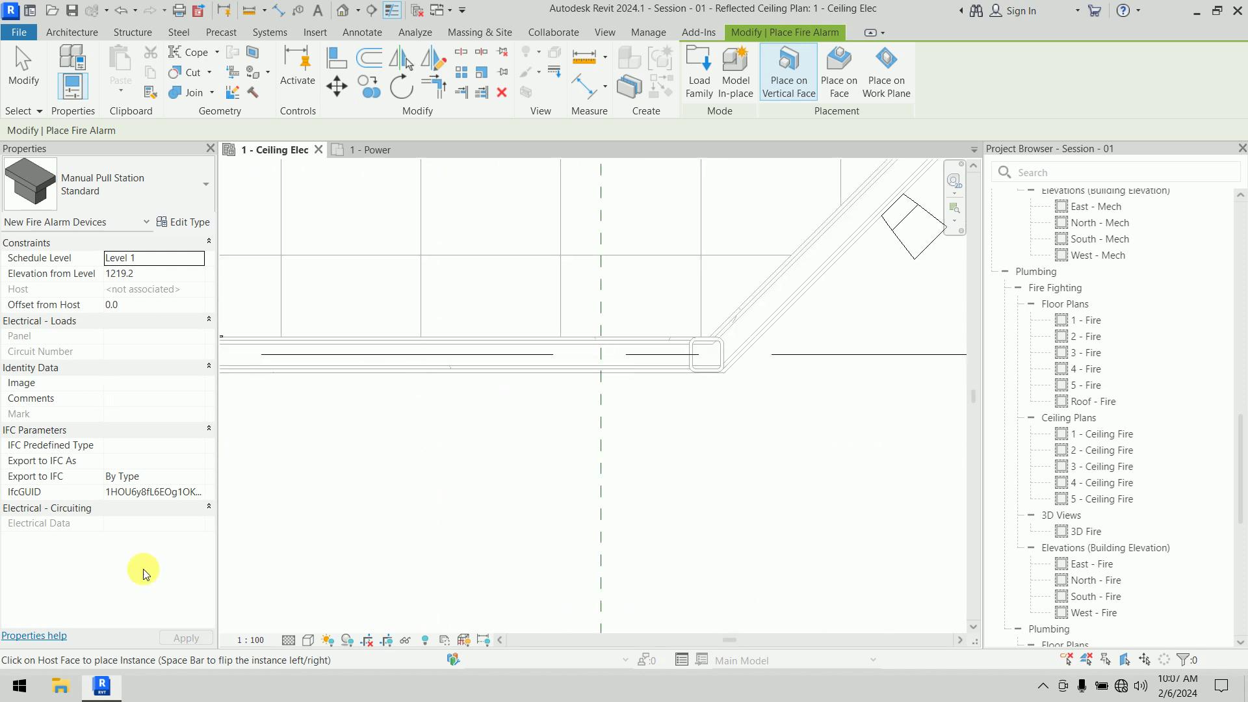
left_click(288, 641)
left_click(324, 624)
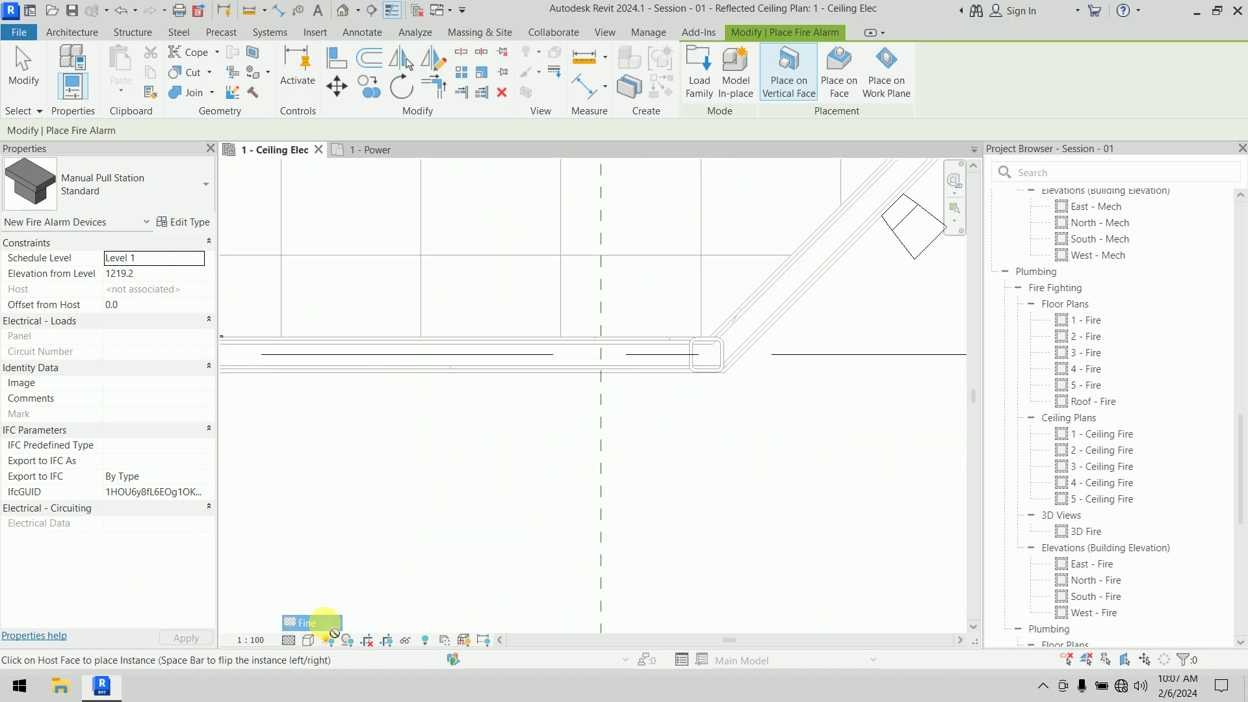
left_click(289, 641)
left_click(305, 591)
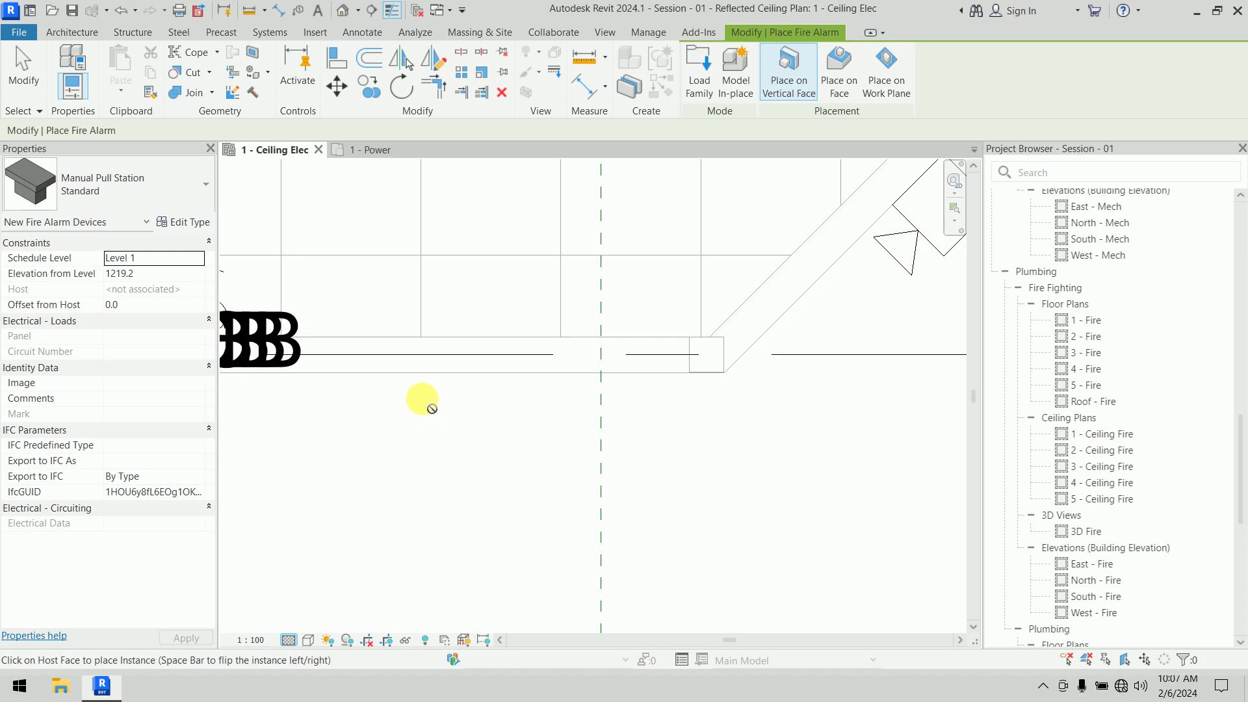
scroll(450, 378, "down", 6)
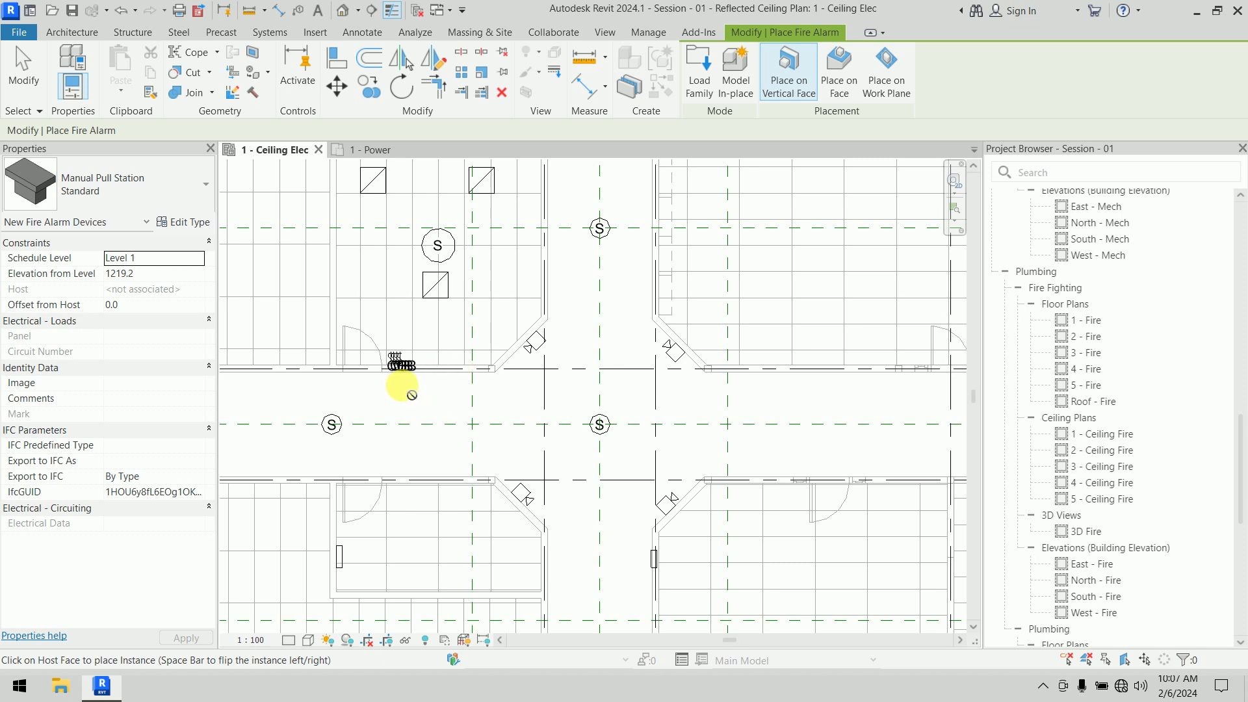
scroll(409, 384, "down", 3)
middle_click_drag(368, 437, 663, 451)
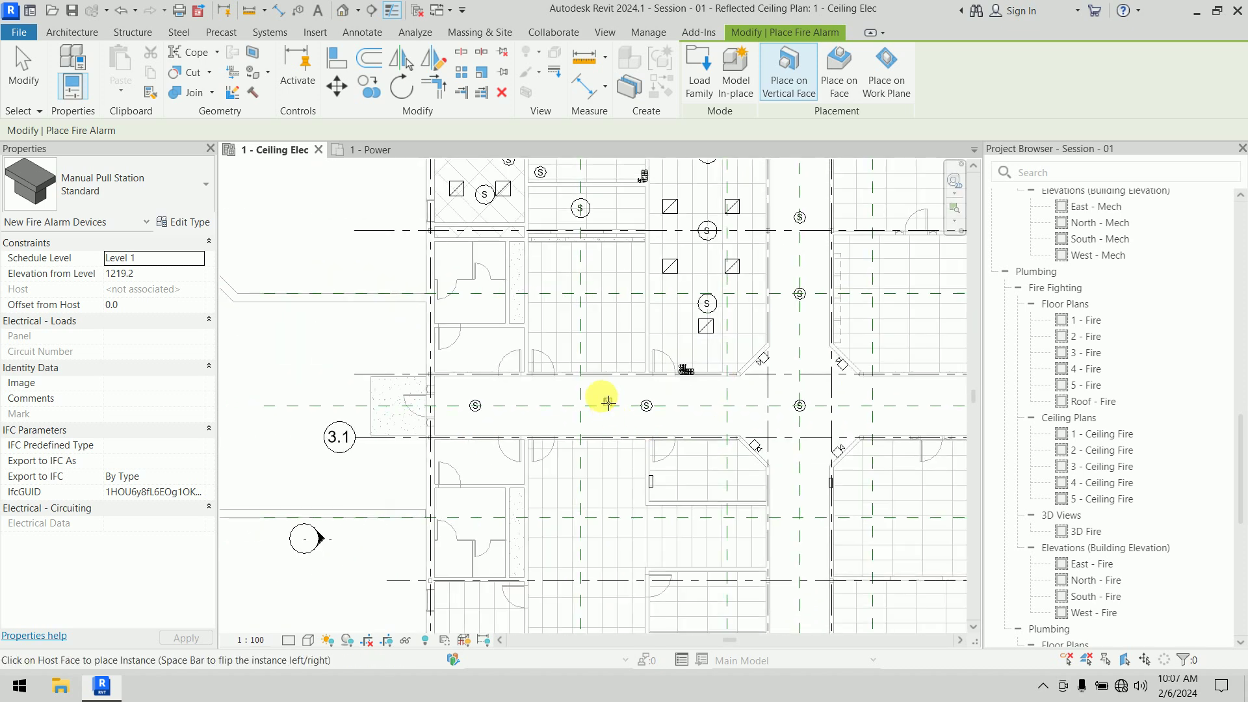
Place manual pull stations in pairs on the facing walls of the west, north, east and south corridor arms
left_click(610, 438)
middle_click_drag(745, 420, 437, 591)
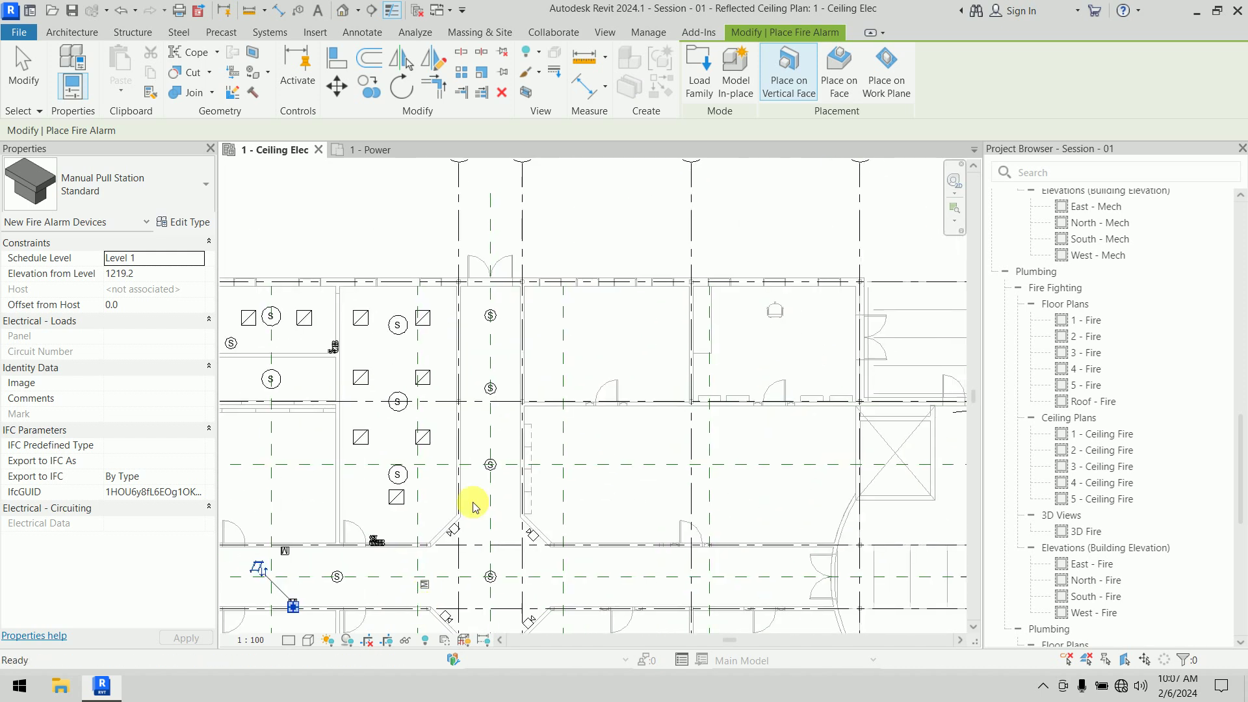
left_click(463, 413)
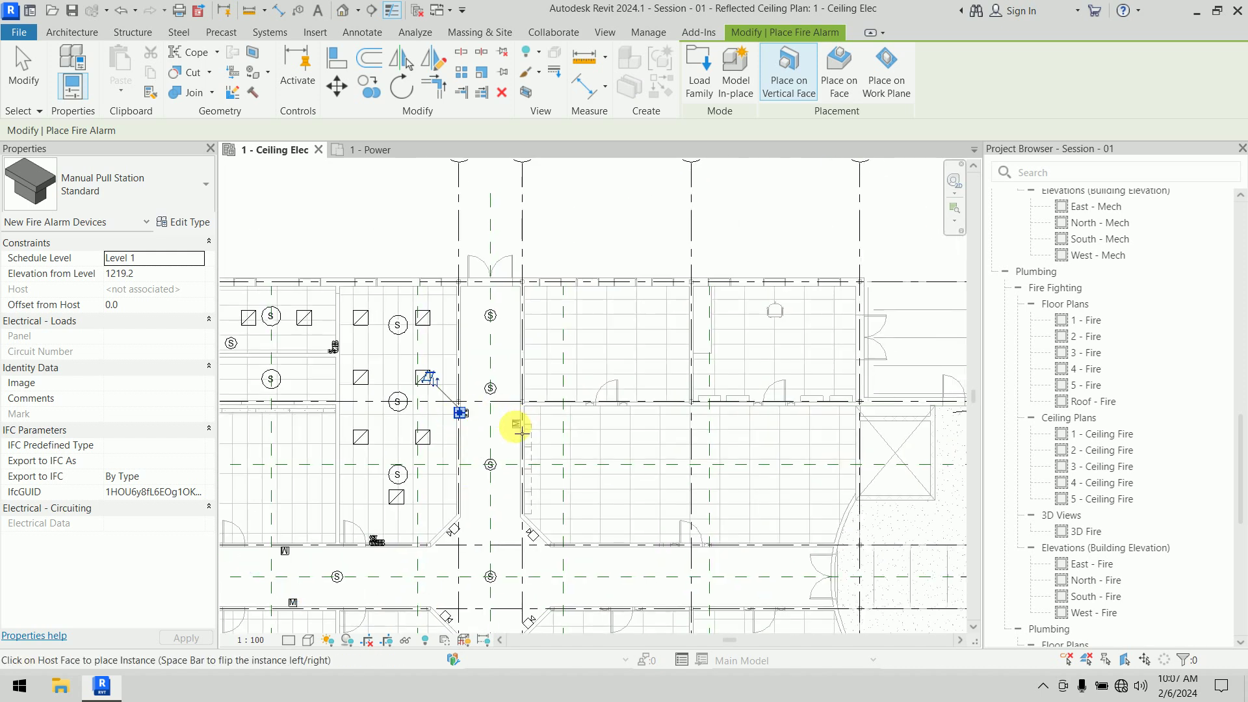
middle_click_drag(548, 551, 451, 409)
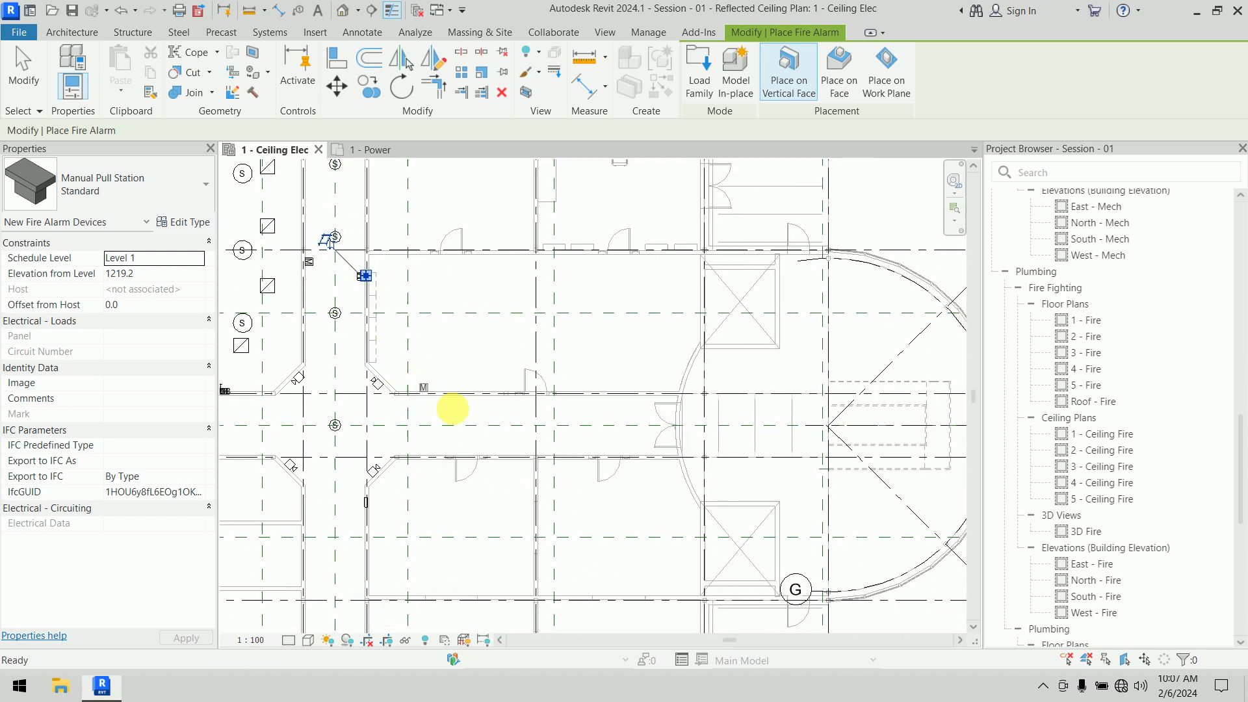
left_click(487, 402)
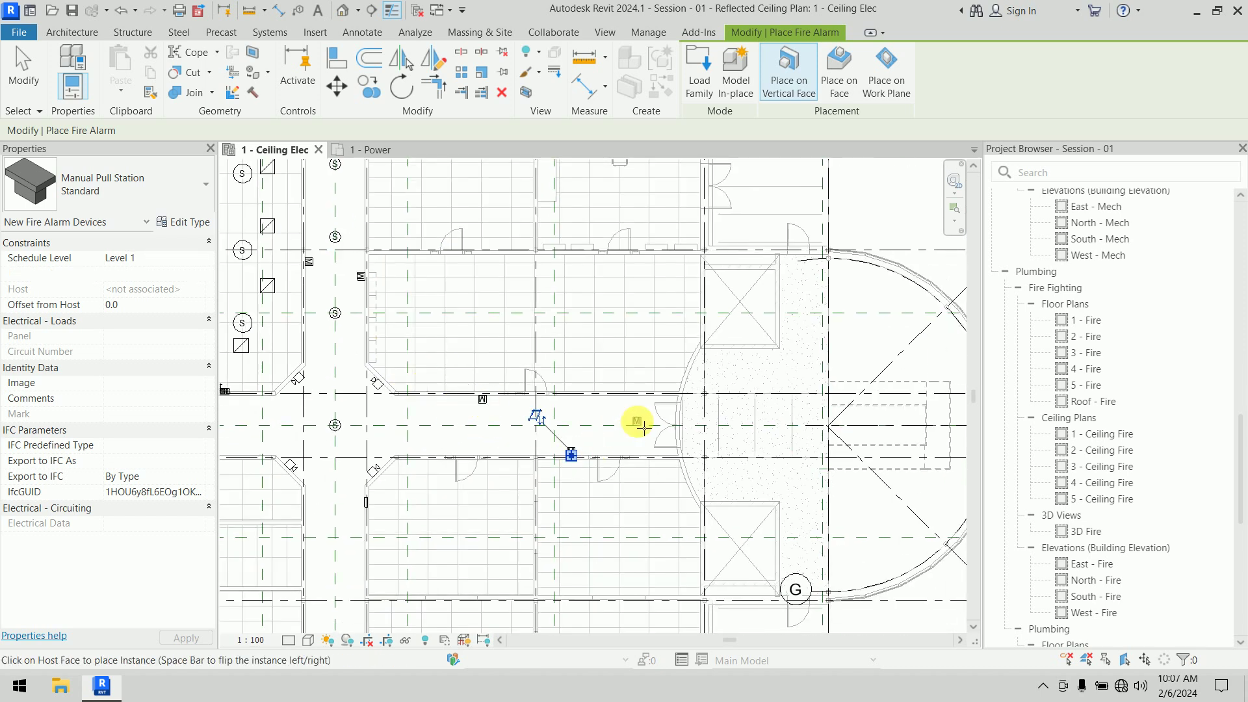
scroll(650, 403, "down", 3)
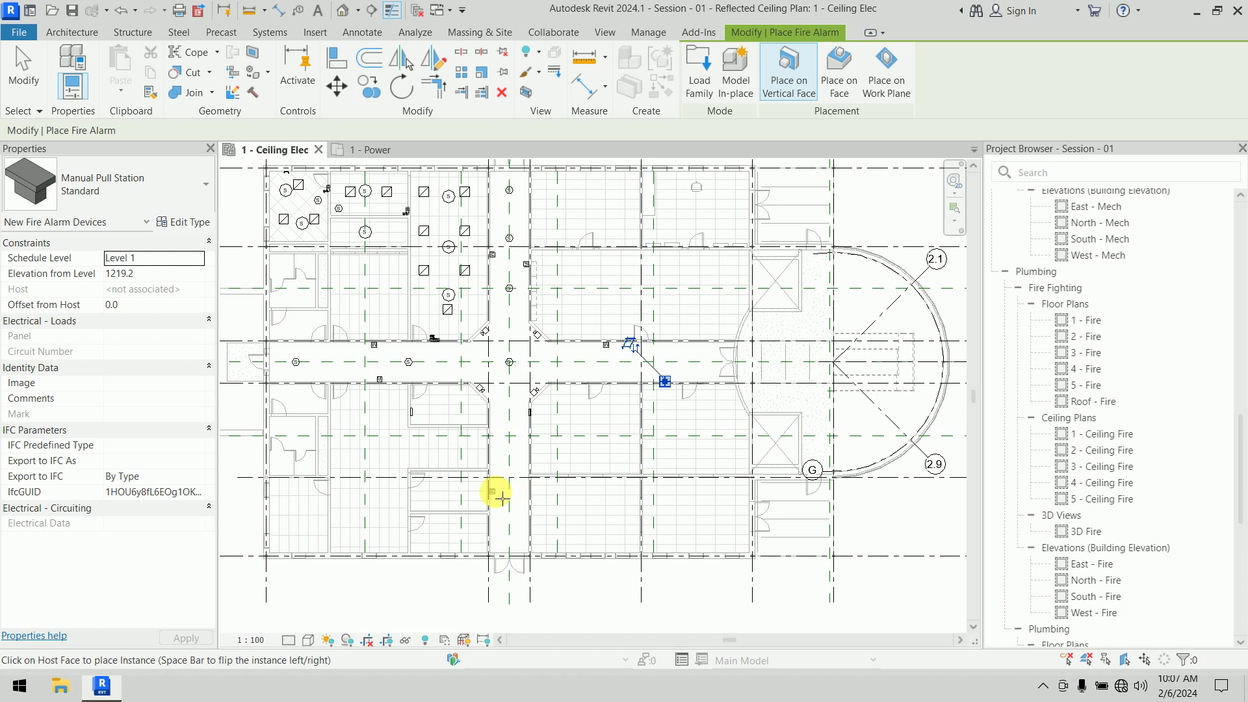
middle_click_drag(613, 433, 650, 432)
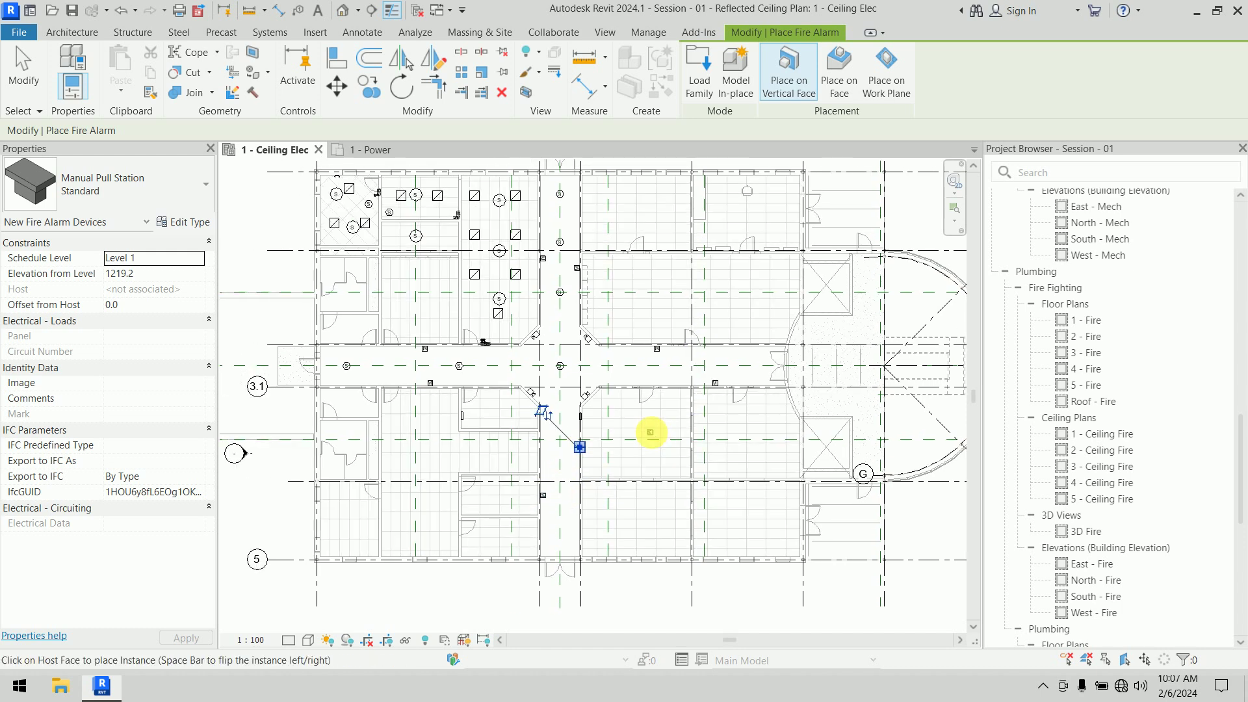
key("Escape")
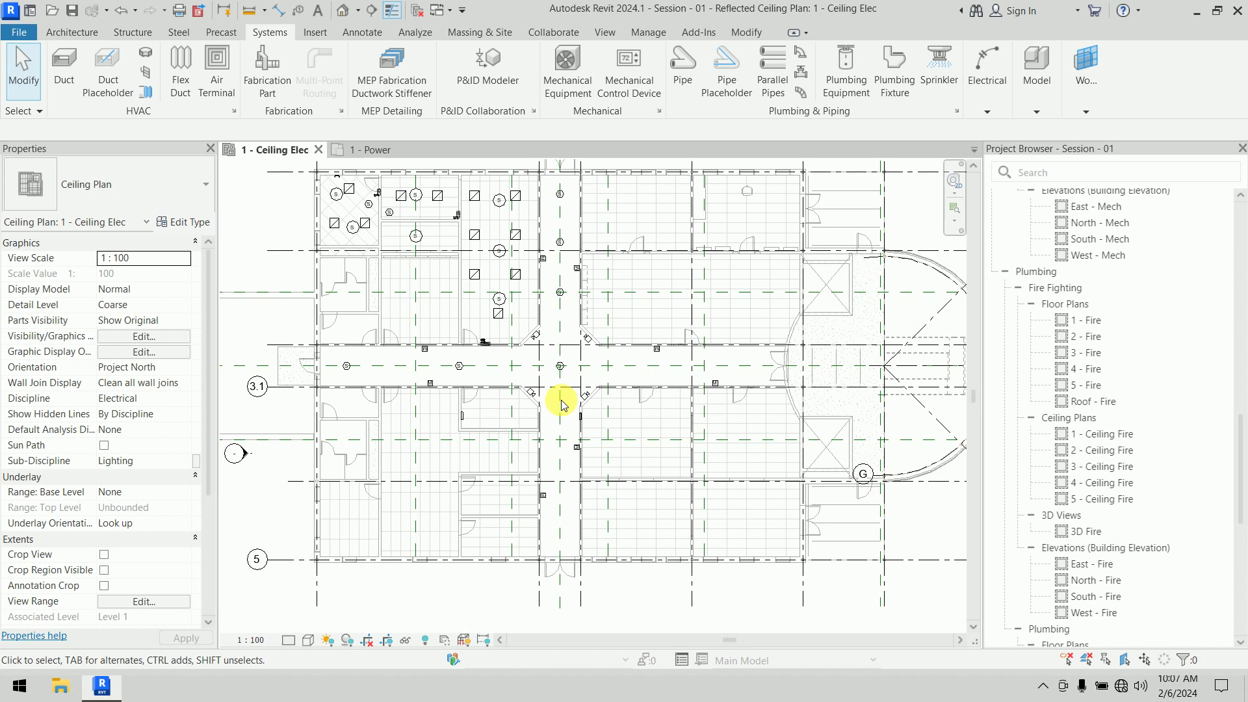
Create a fire alarm circuit from the upper-left smoke detector in Office 101 and open the circuit for editing
middle_click_drag(421, 325, 464, 505)
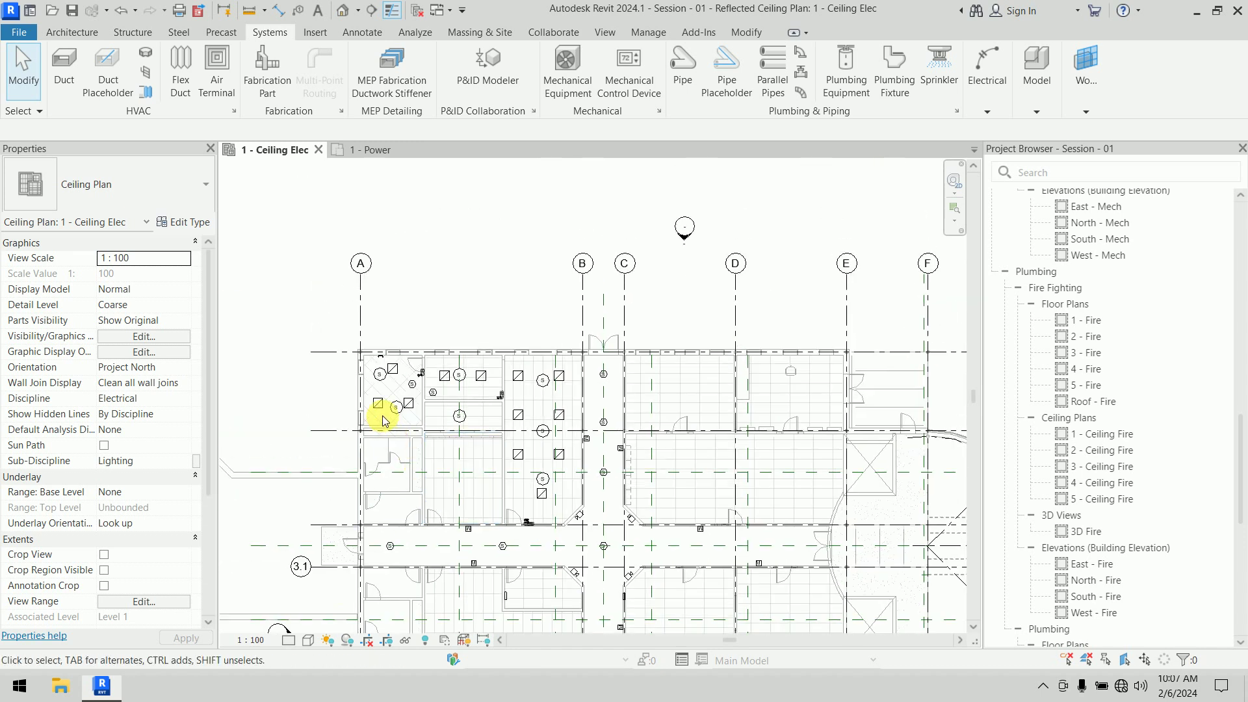
scroll(384, 420, "up", 5)
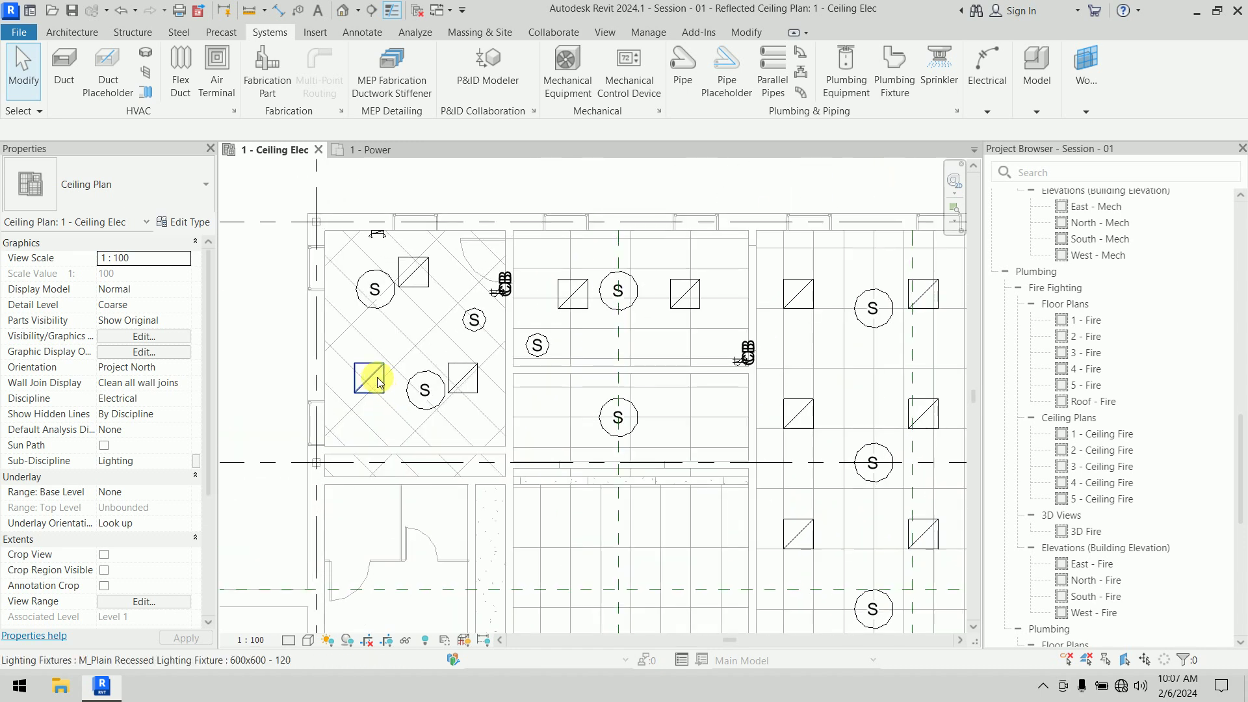
left_click(385, 280)
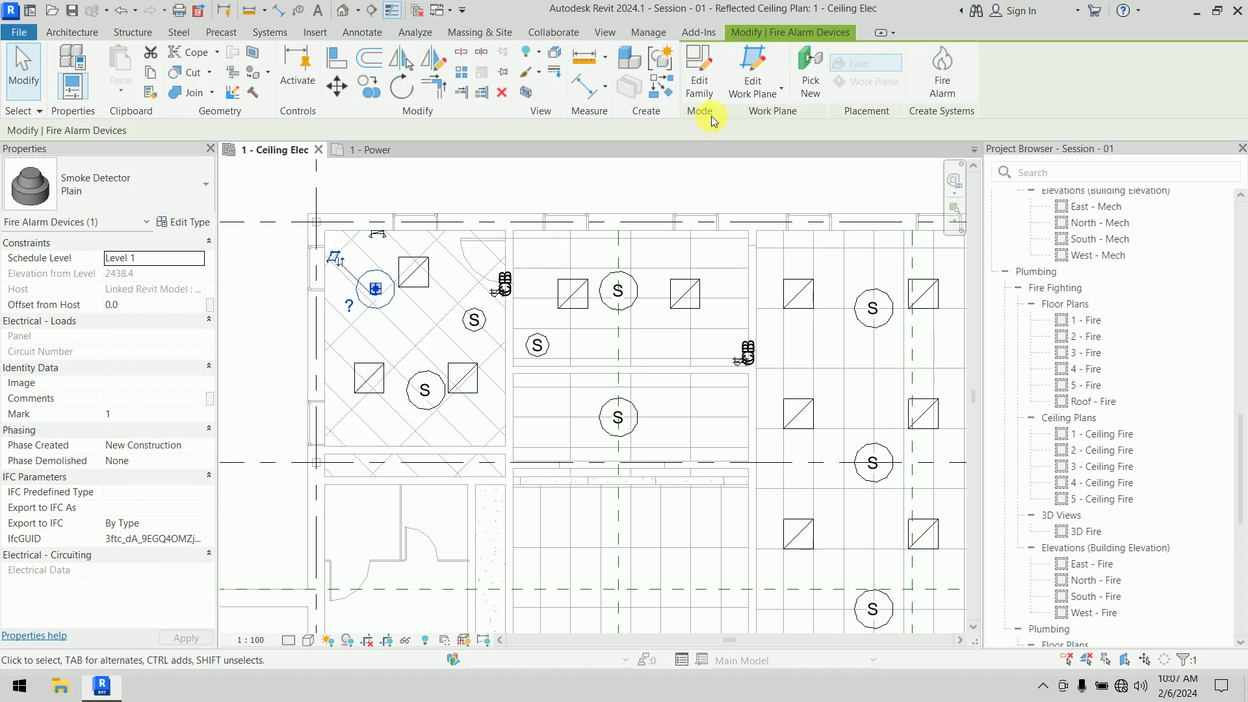
left_click(927, 88)
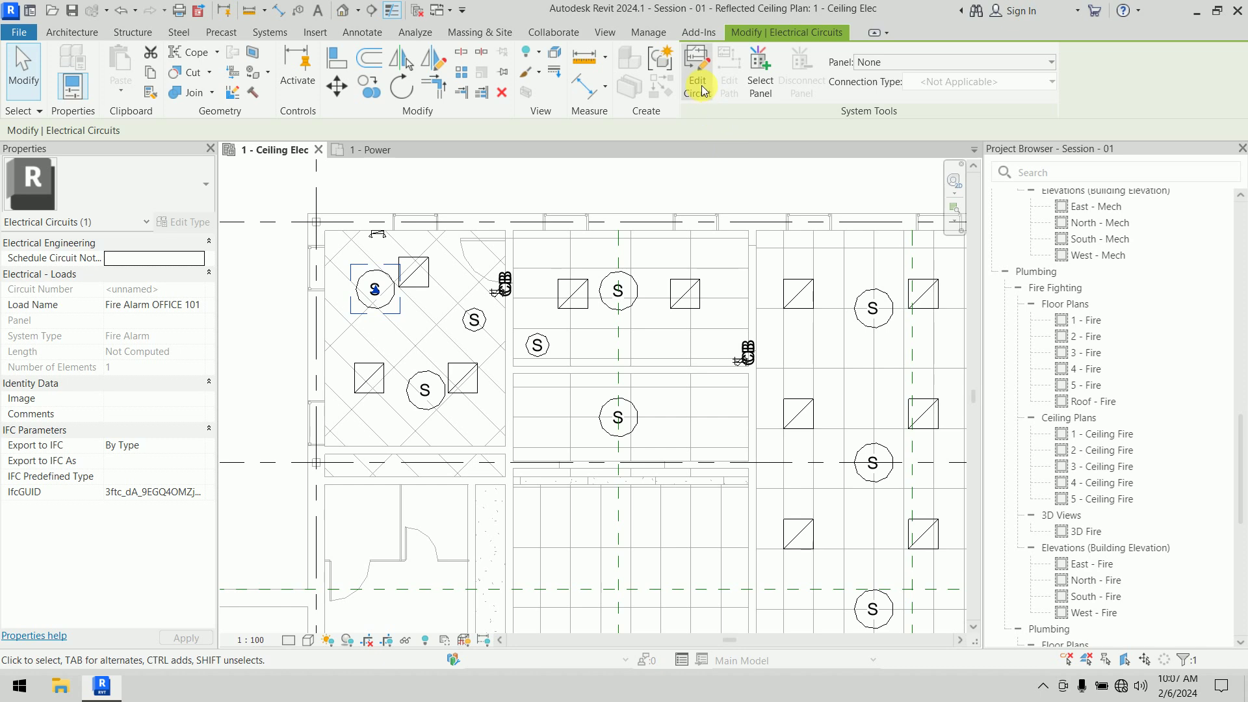
left_click(701, 85)
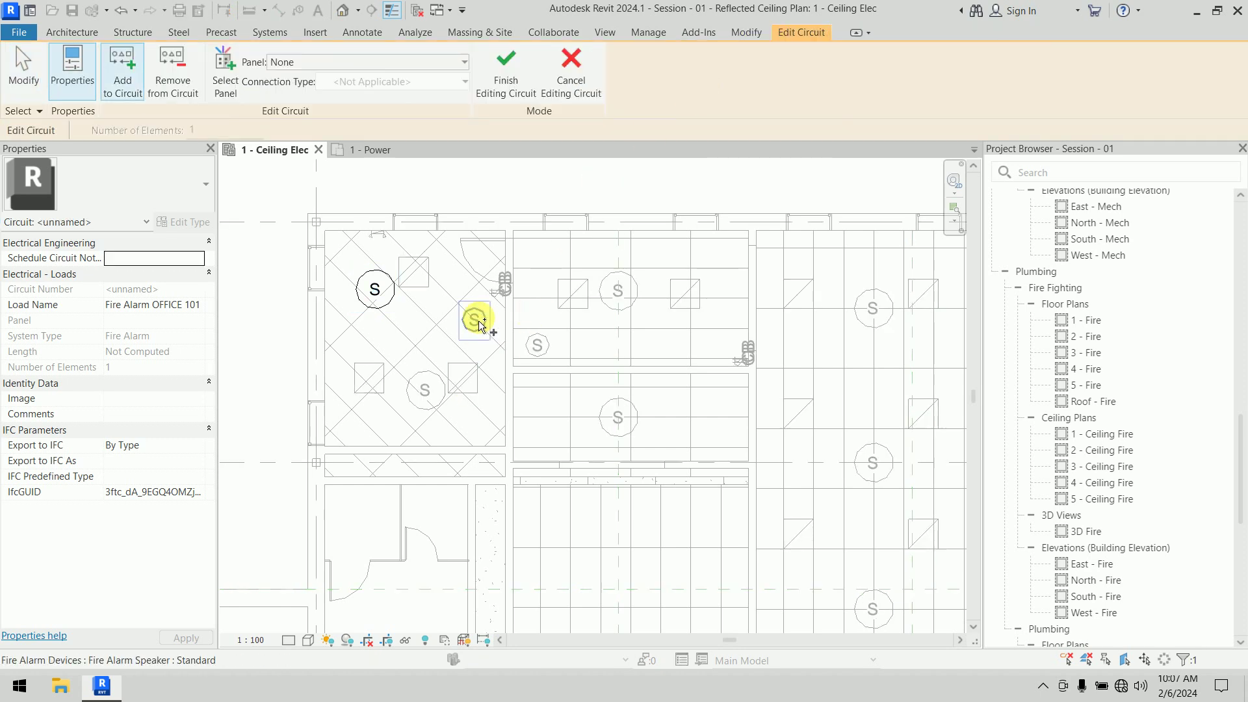
Add the remaining smoke detectors and the speakers in Office 101, Reception 102 and the adjoining rooms to the circuit
left_click(421, 390)
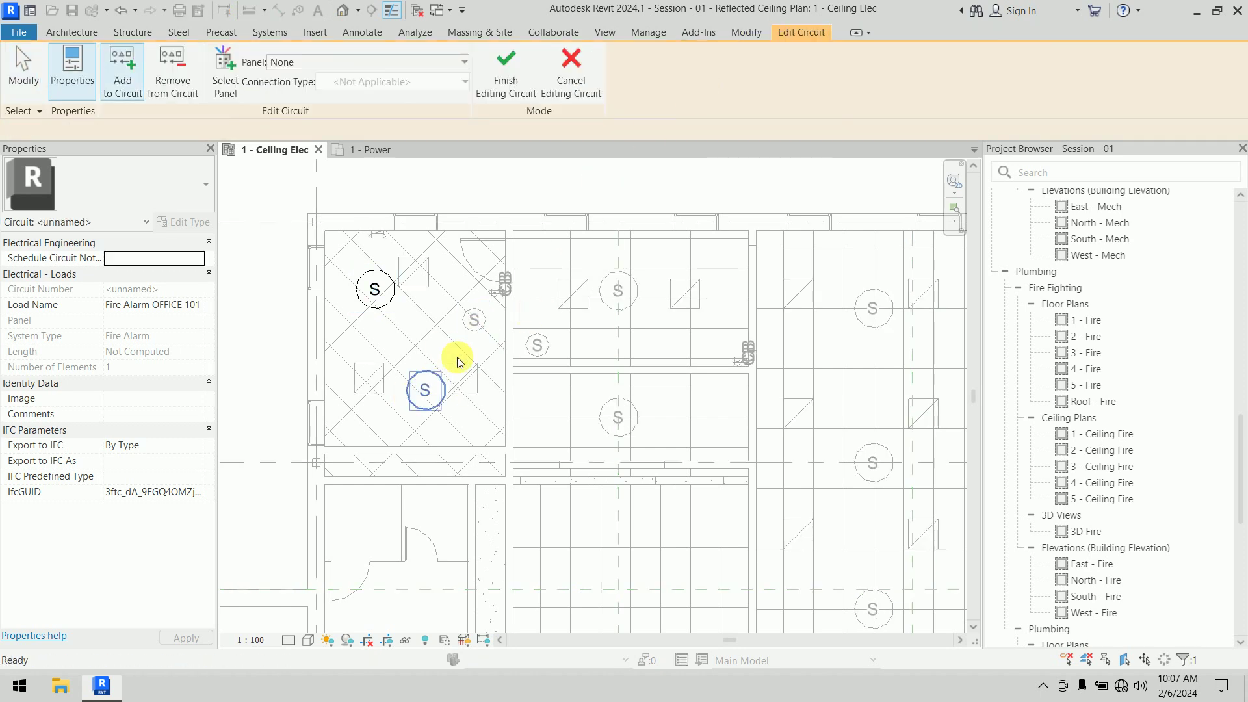
left_click(483, 317)
left_click(573, 298)
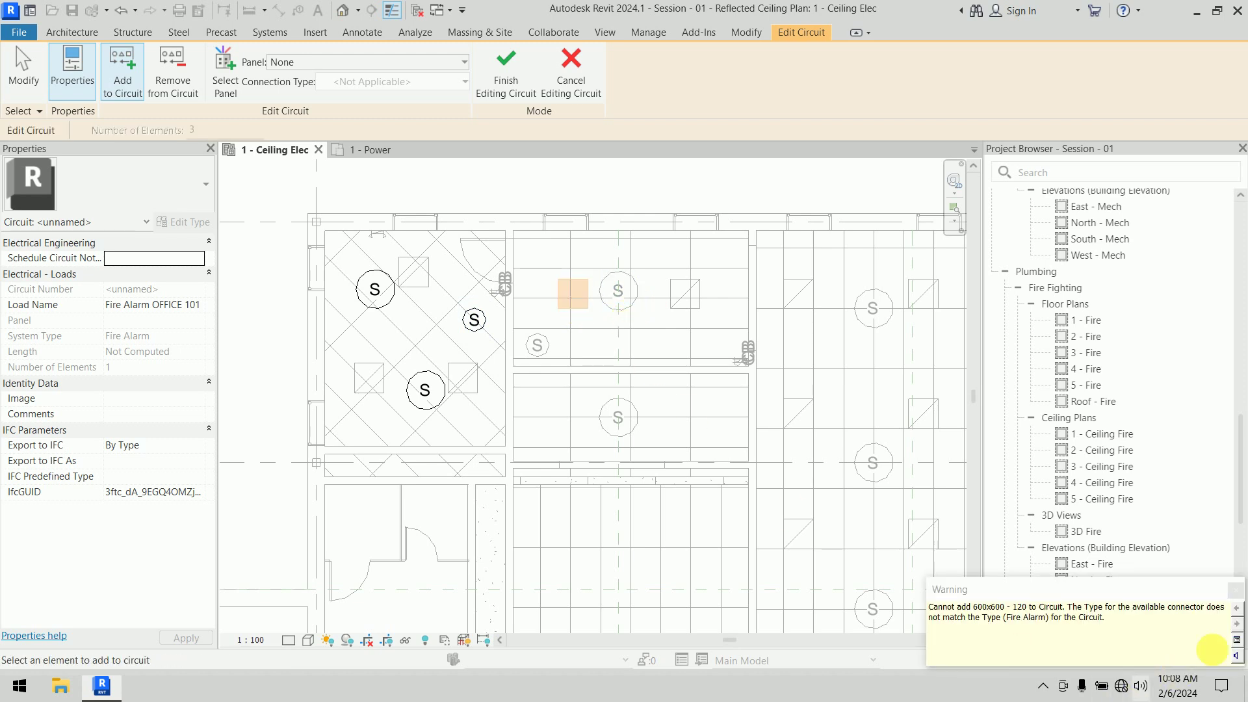
left_click(633, 292)
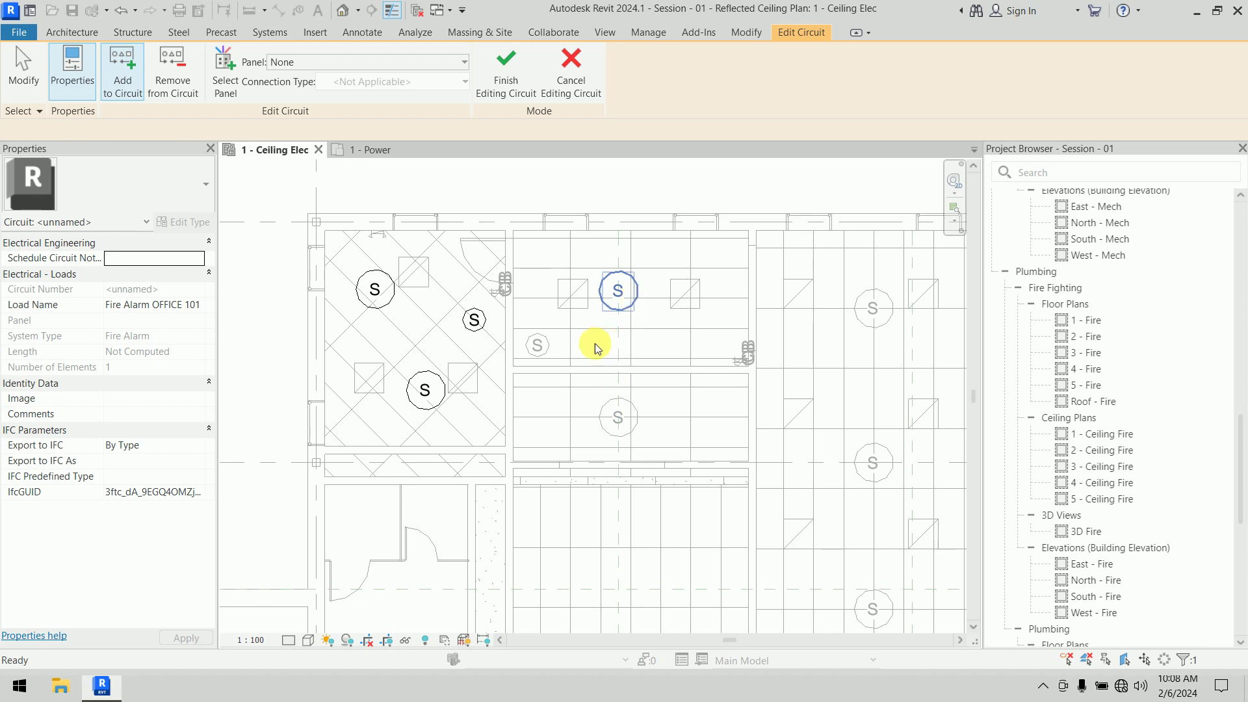
left_click(548, 354)
left_click(619, 415)
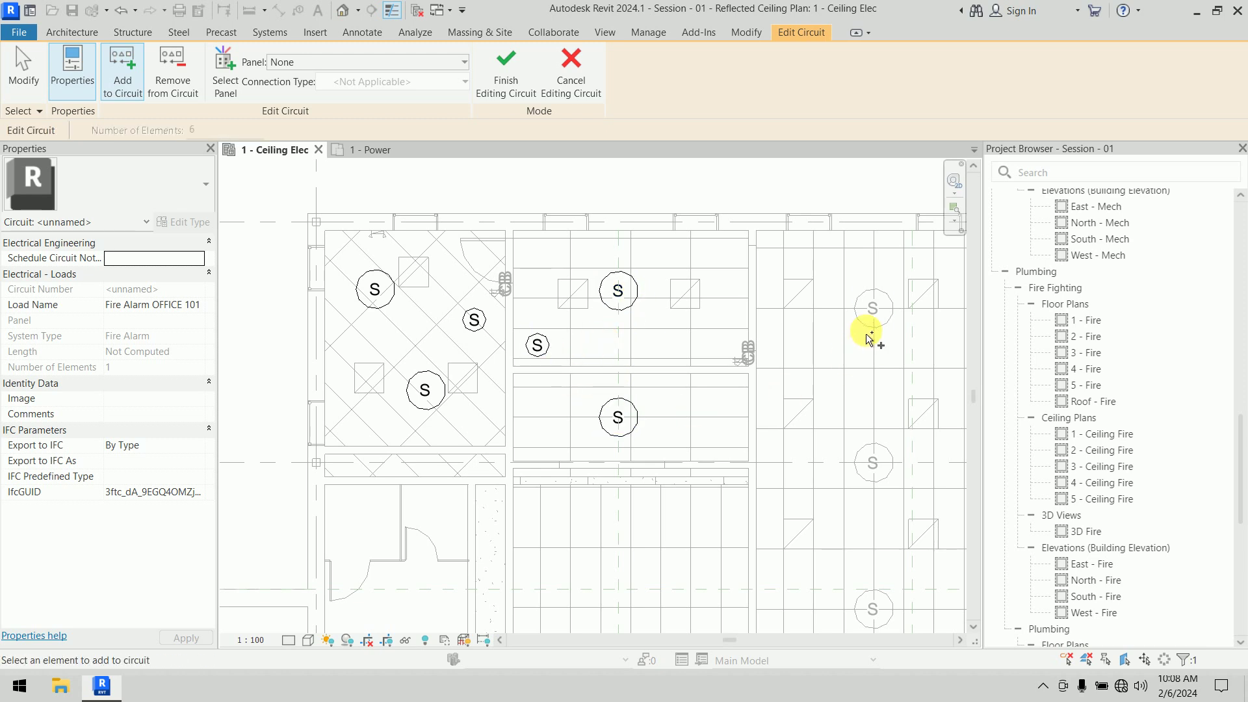
left_click(876, 461)
left_click(885, 614)
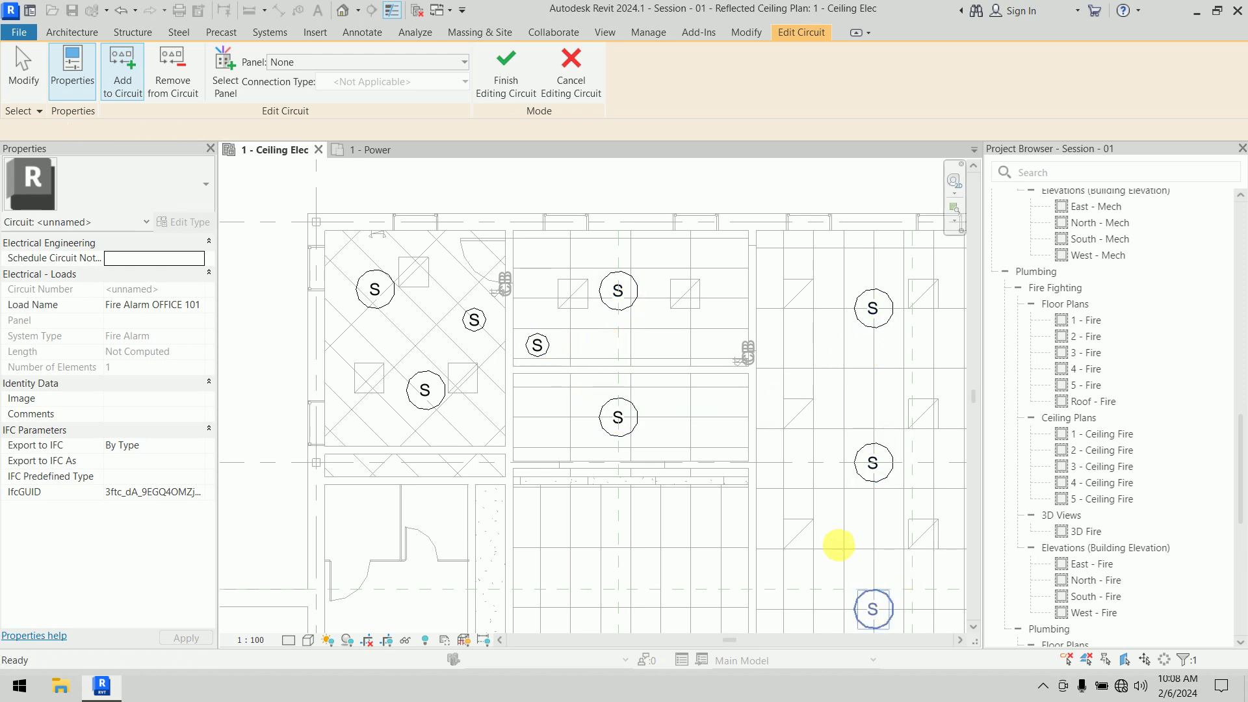
Add the six ceiling speakers along the west corridor, the junction and the north corridor to the circuit
middle_click_drag(823, 522, 682, 406)
scroll(689, 442, "down", 1)
middle_click_drag(671, 473, 613, 325)
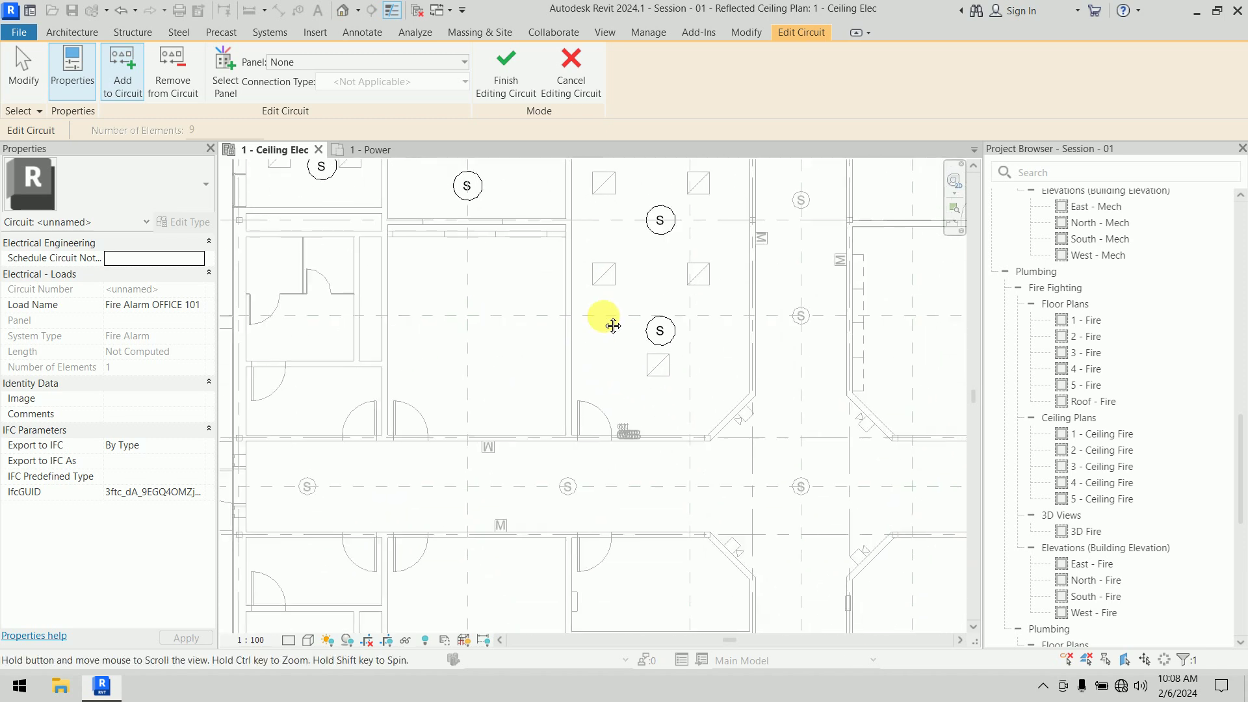
left_click(307, 488)
left_click(563, 507)
left_click(803, 495)
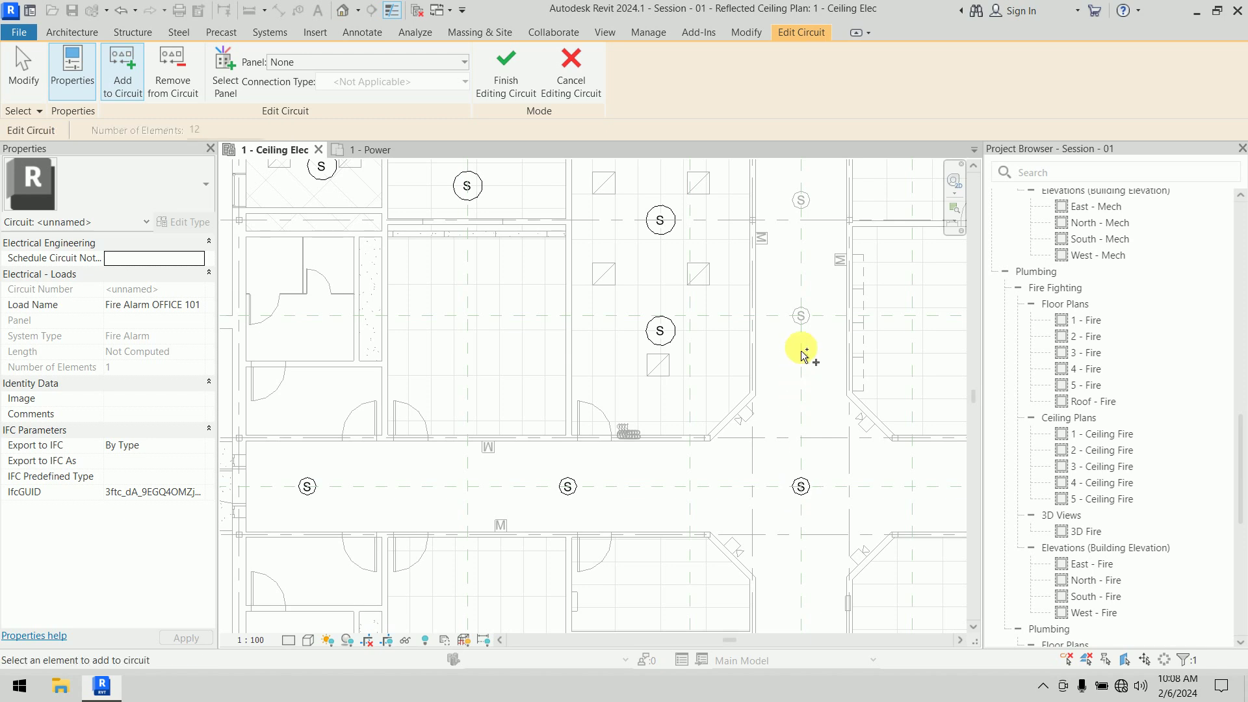
left_click(809, 333)
left_click(808, 214)
scroll(696, 473, "down", 2)
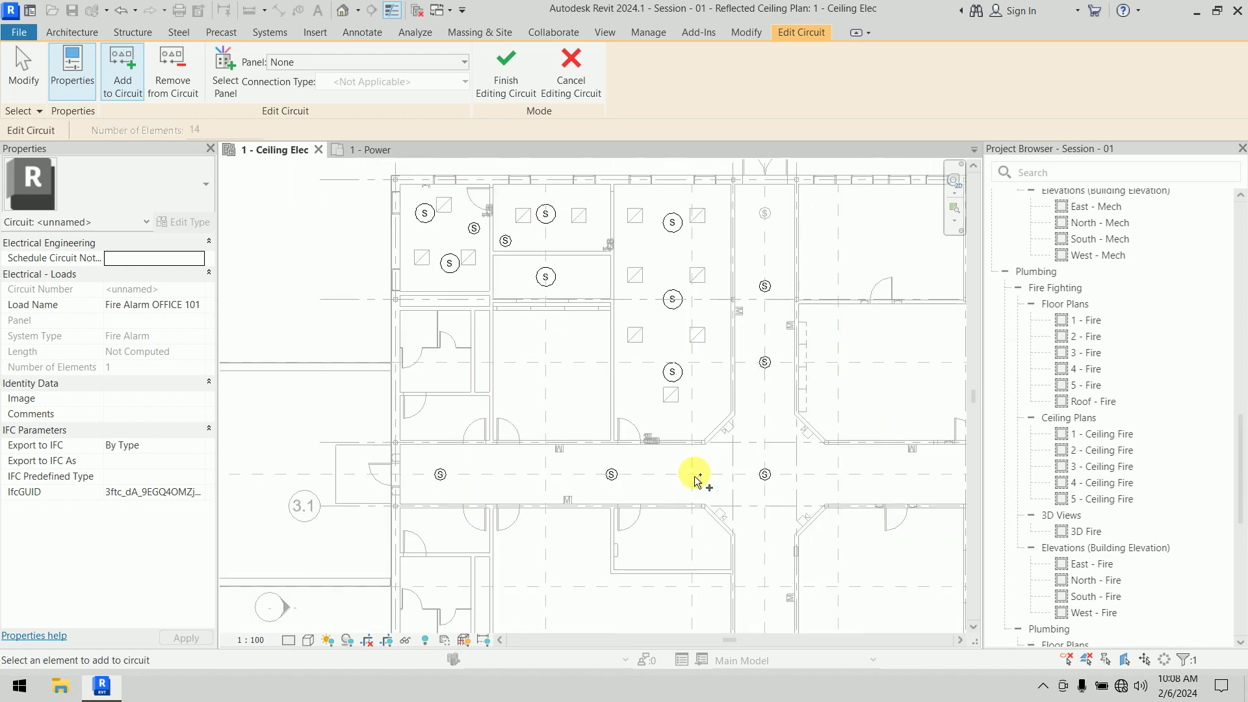
middle_click_drag(668, 511, 593, 478)
left_click(729, 296)
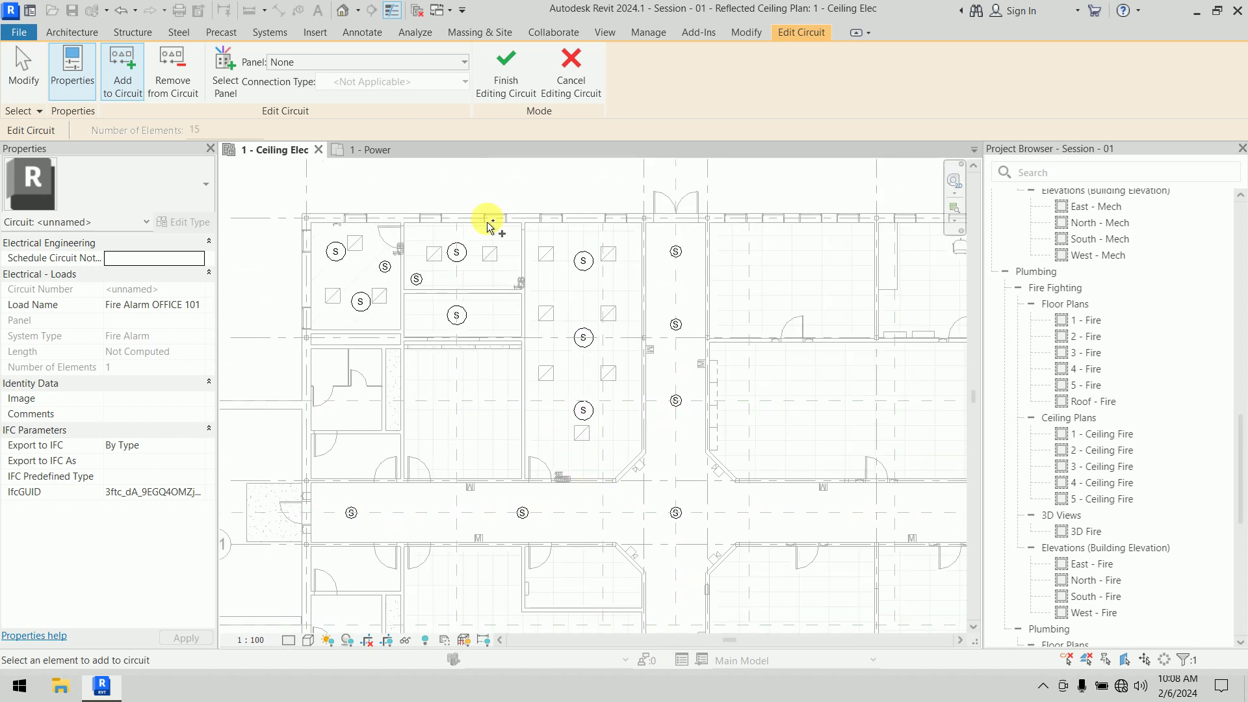
Assign the circuit to panel FACP-001 and finish editing the circuit
left_click(334, 62)
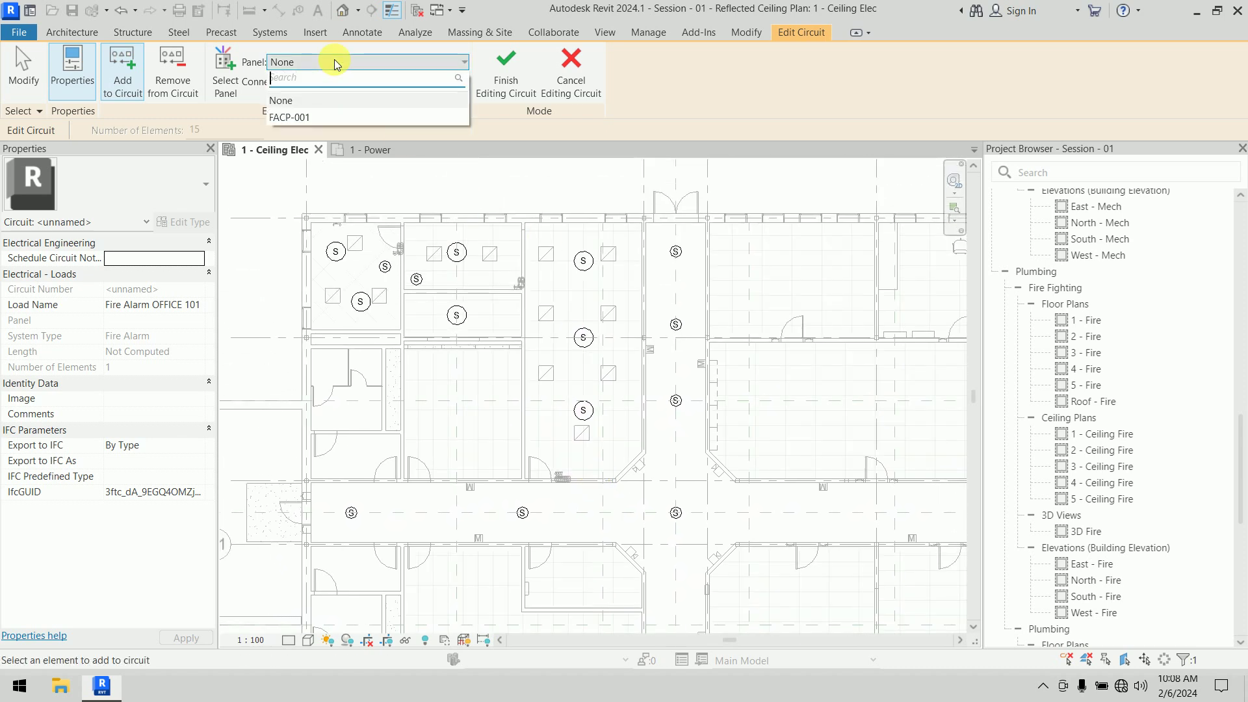
left_click(316, 120)
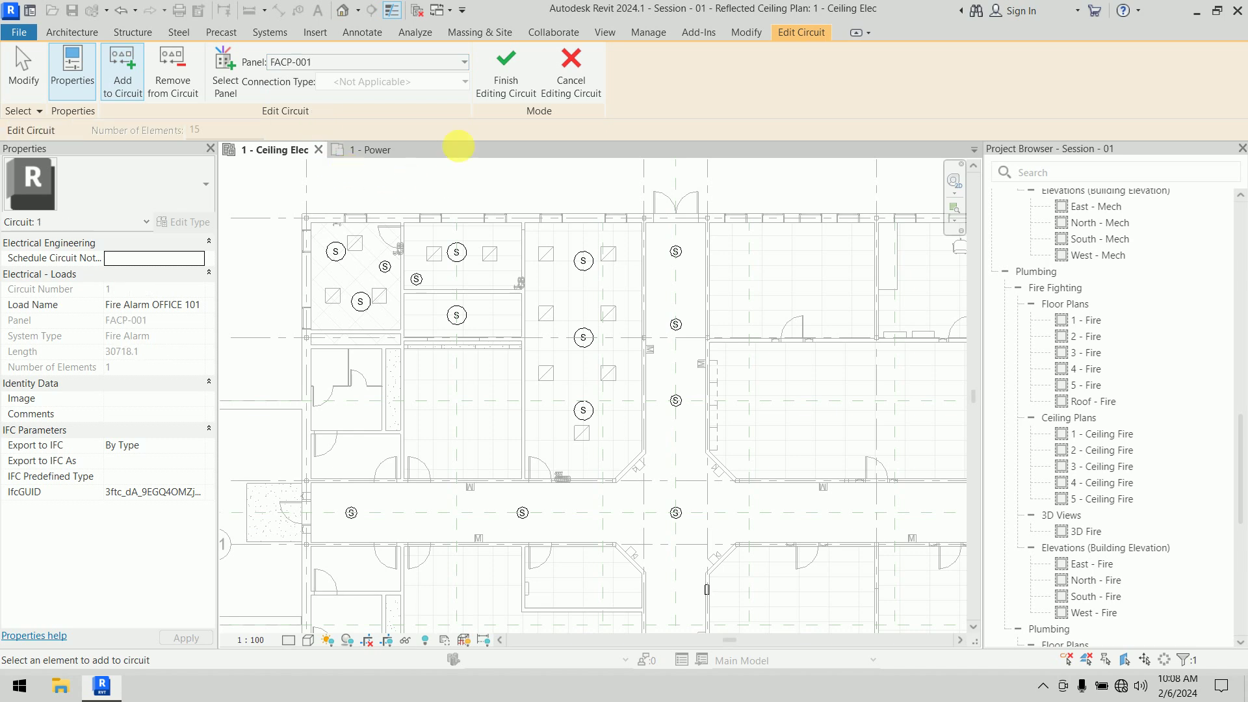
left_click(504, 70)
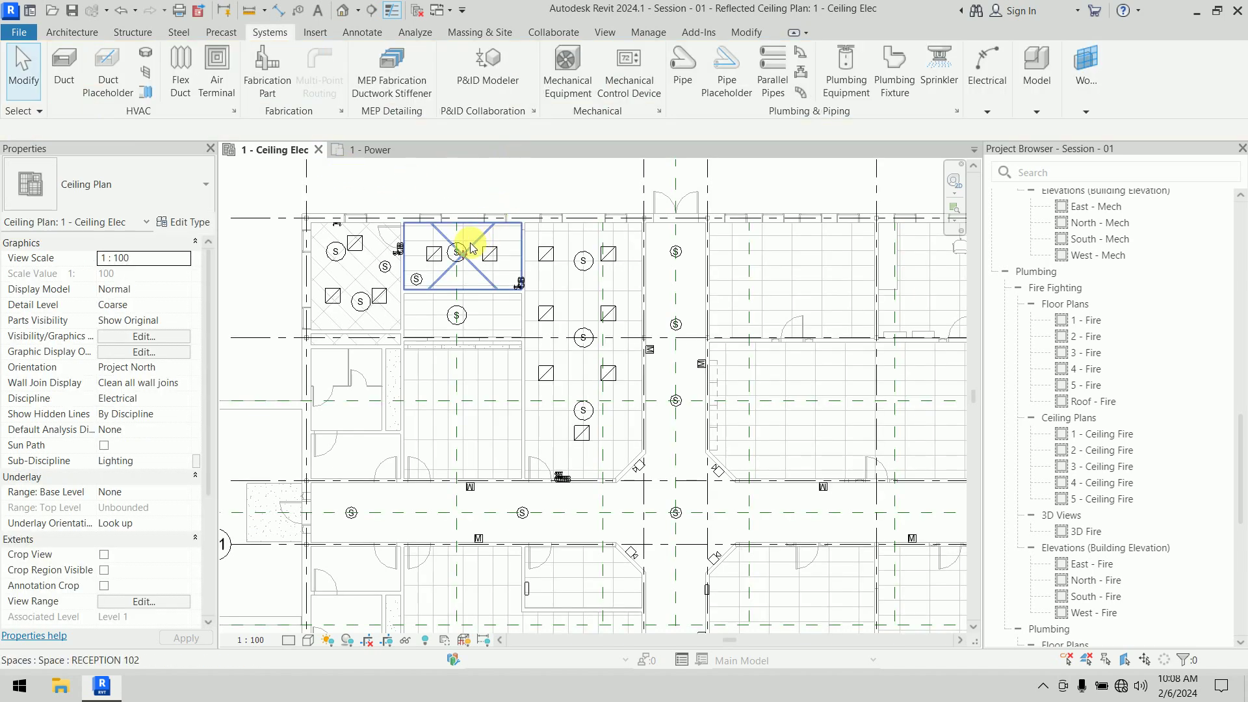
Select the whole fire alarm circuit and convert it to chamfered wire
key("Tab")
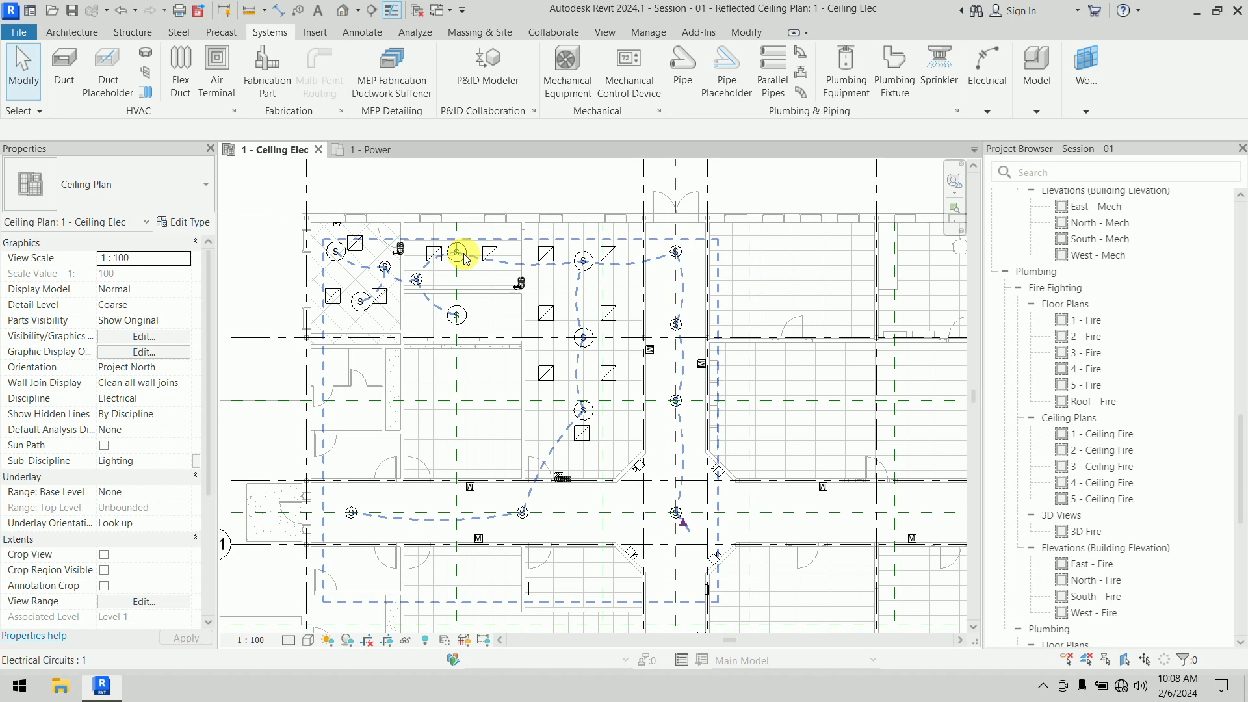
left_click(465, 258)
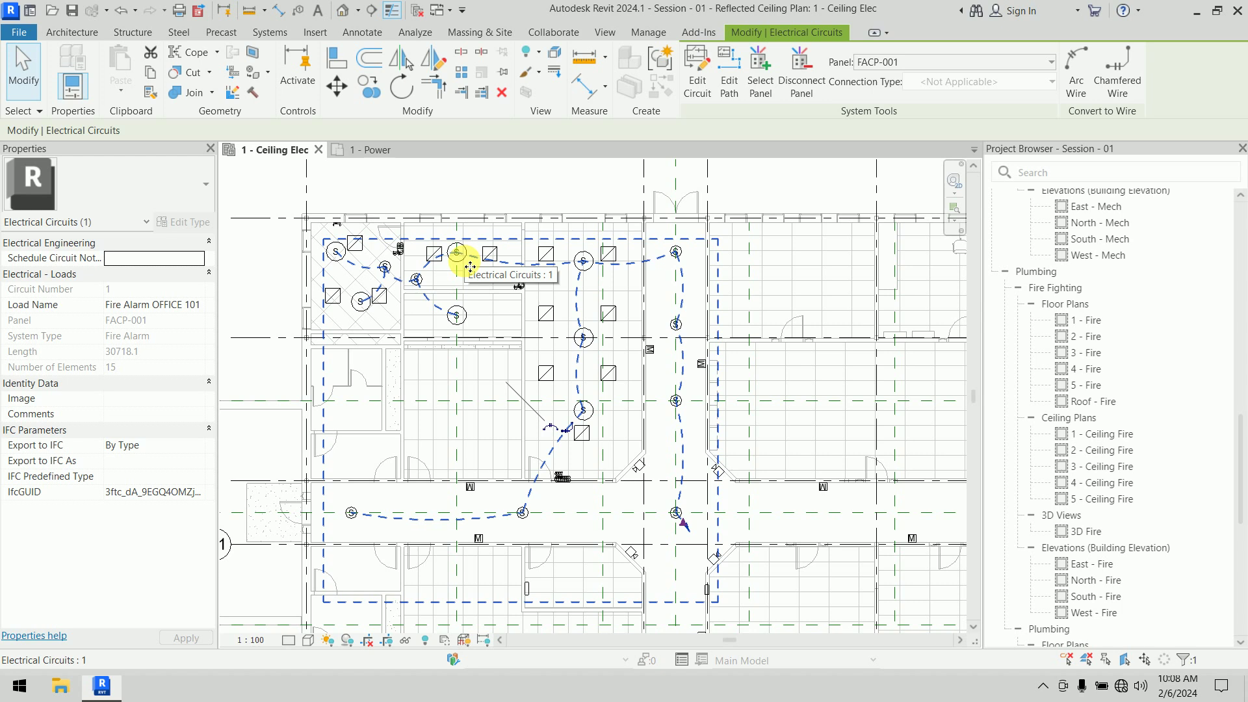
left_click(1115, 71)
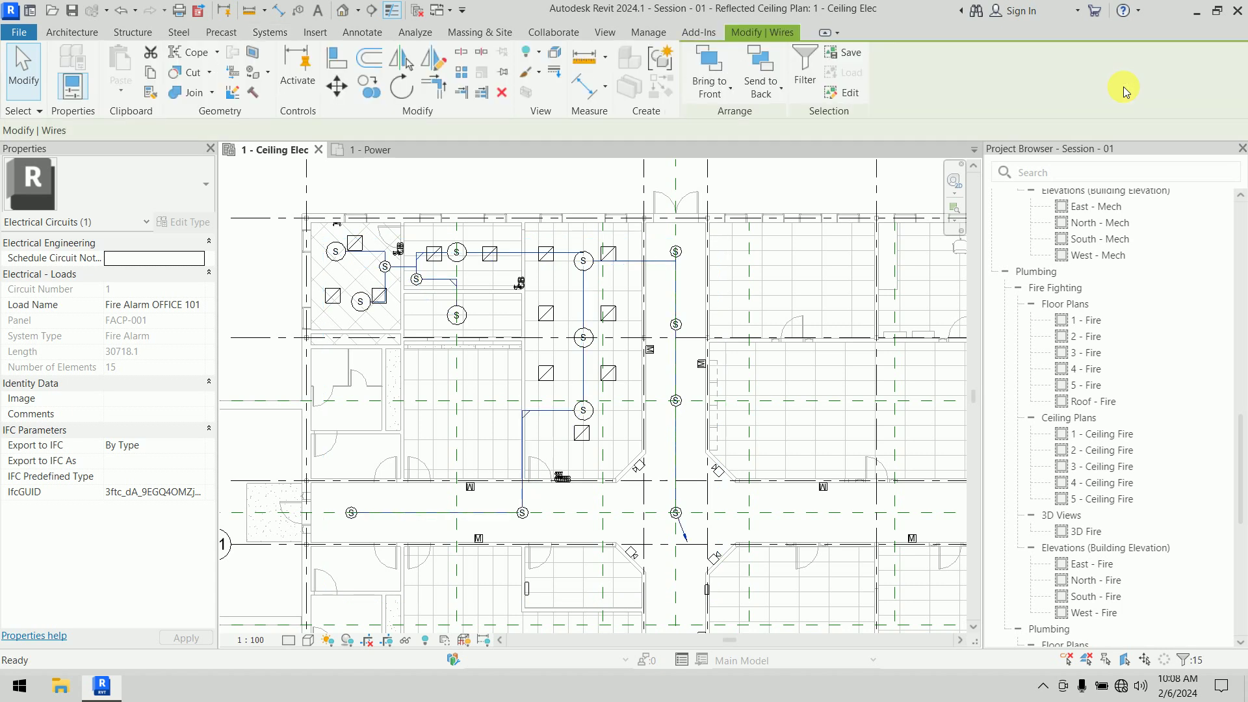
left_click(837, 187)
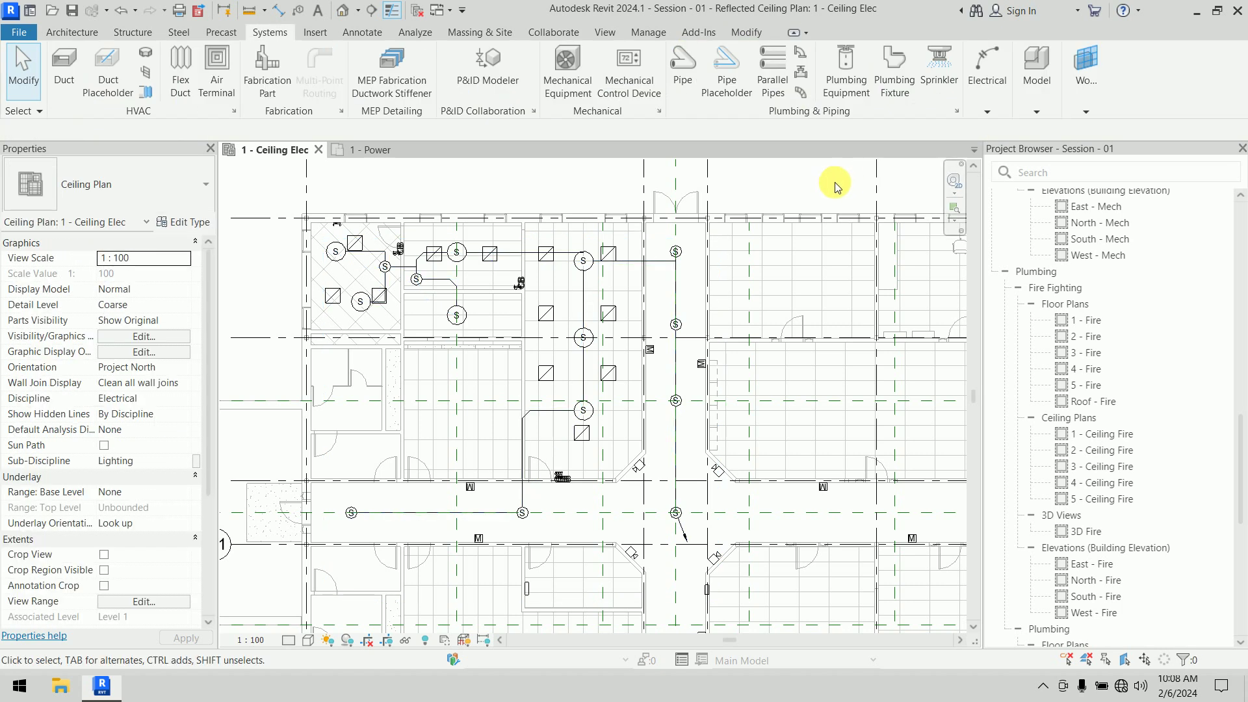
Extend the home run wire from the corridor junction speaker so its arrowhead ends at the fire alarm control panel
scroll(677, 314, "up", 5)
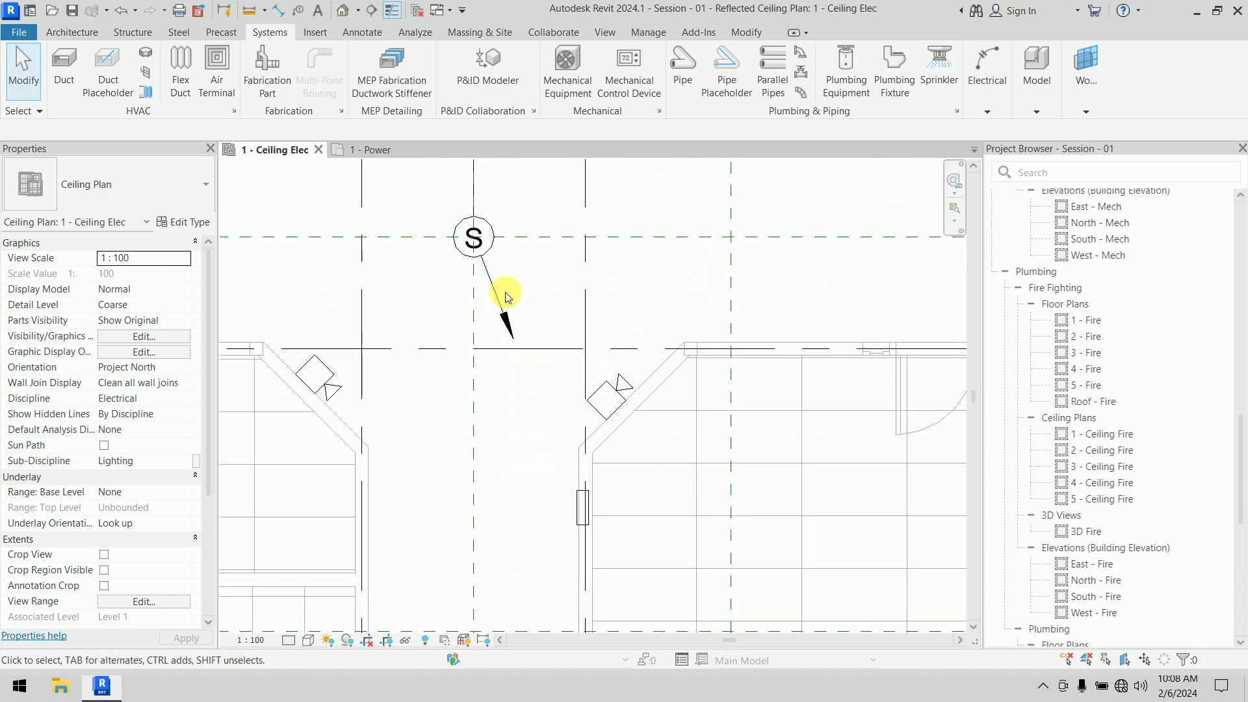
left_click(505, 311)
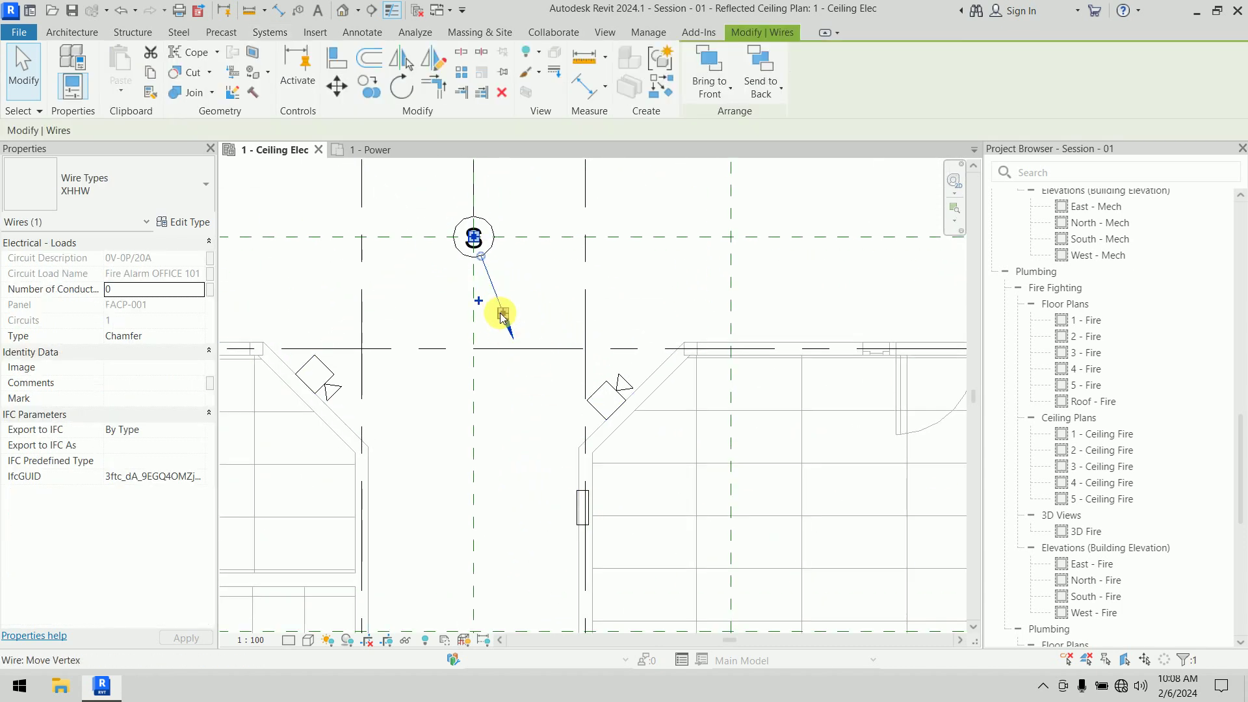
left_click_drag(511, 332, 571, 481)
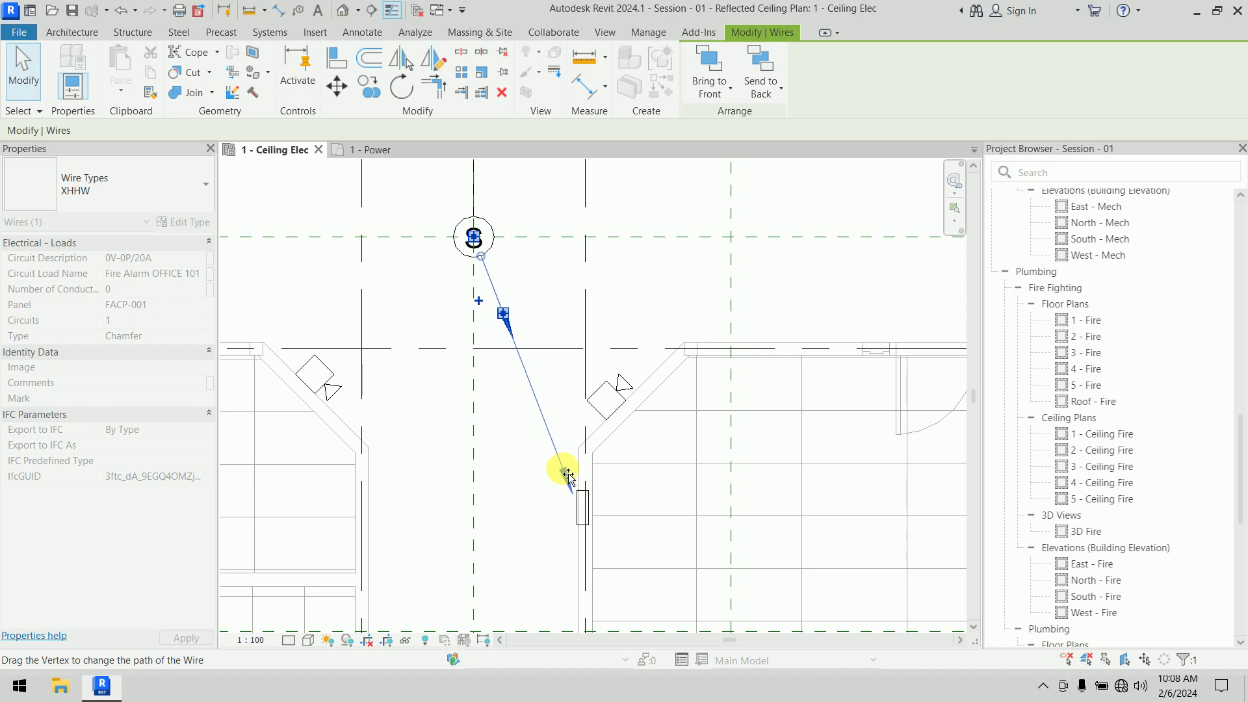
left_click(624, 300)
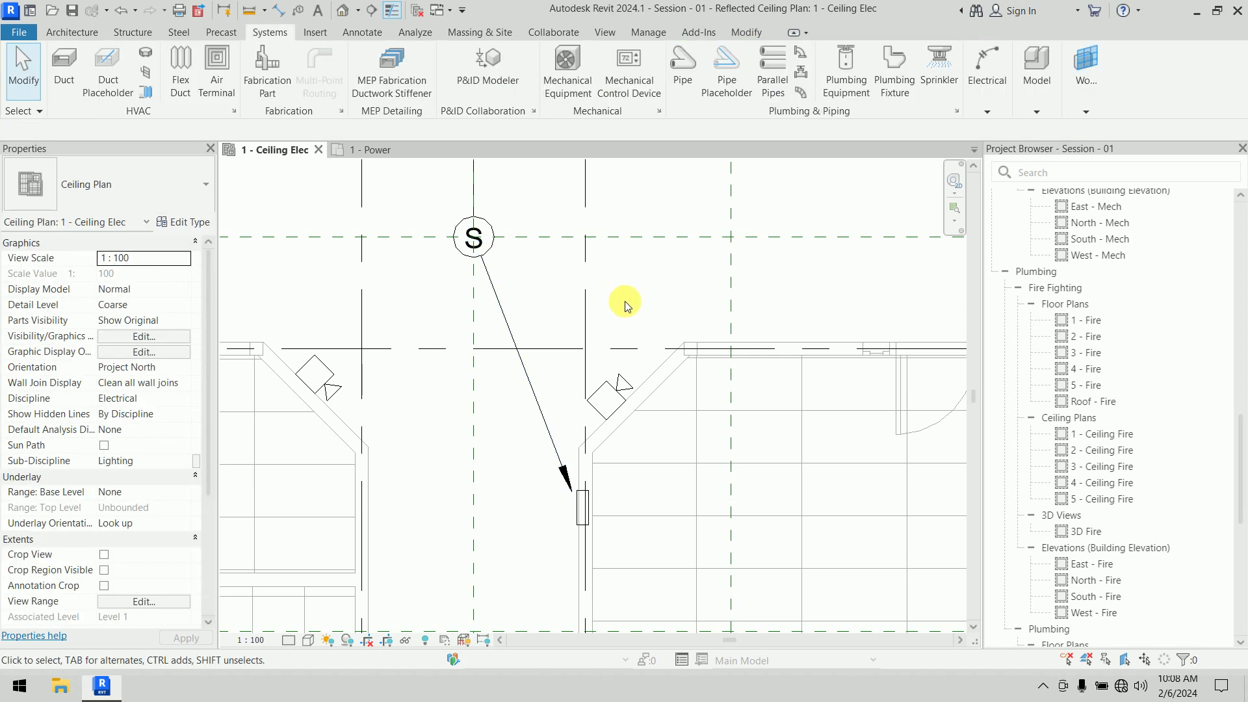
Create a fire alarm circuit from the manual pull station on the west corridor's south wall and open it for editing
scroll(624, 302, "down", 4)
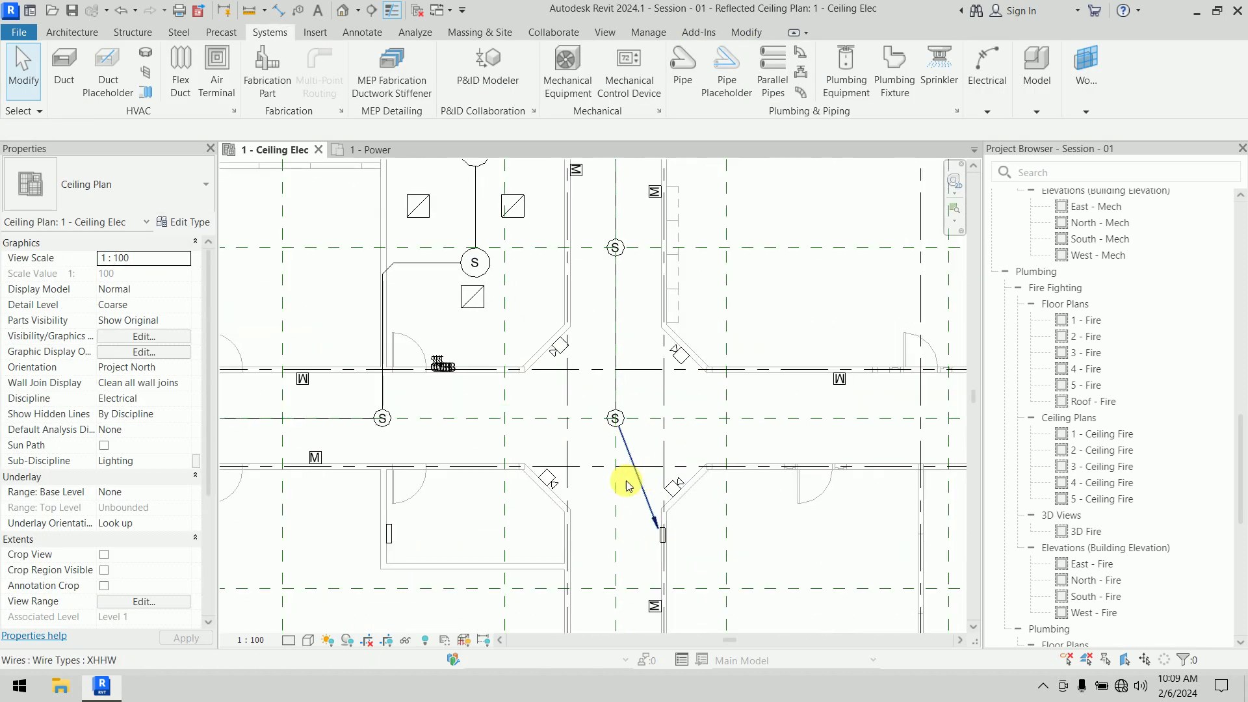
scroll(607, 473, "down", 3)
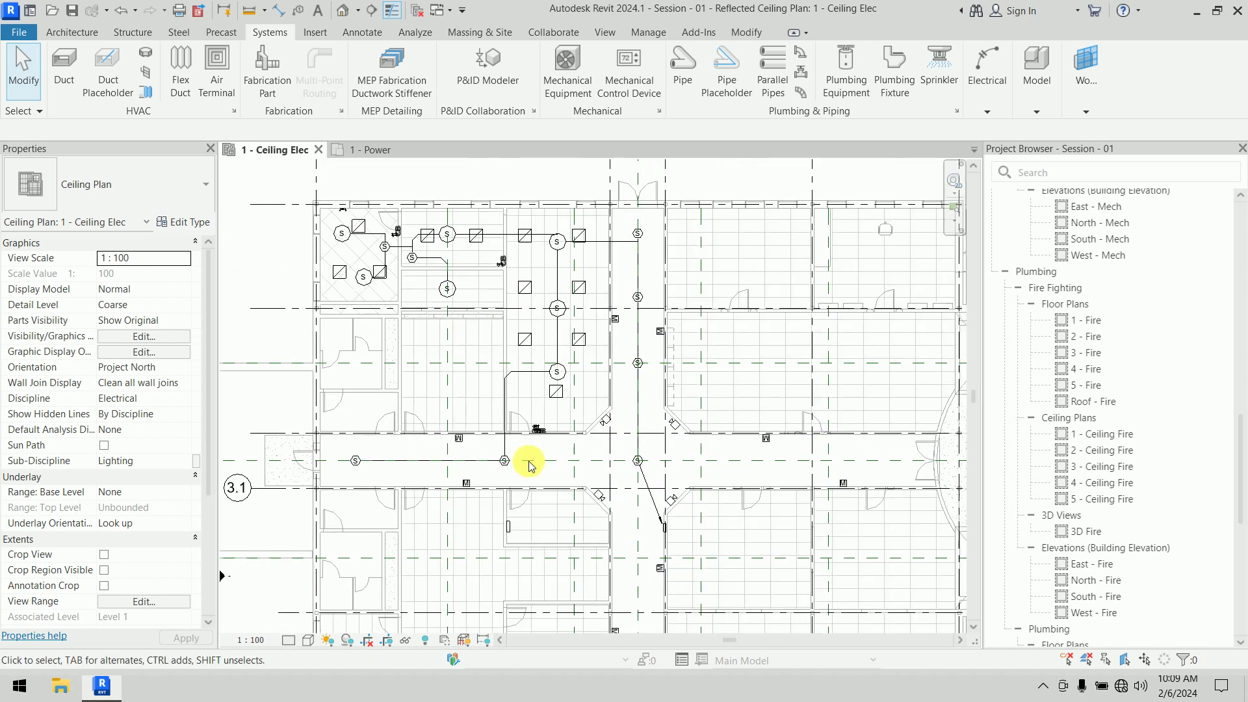
left_click(464, 484)
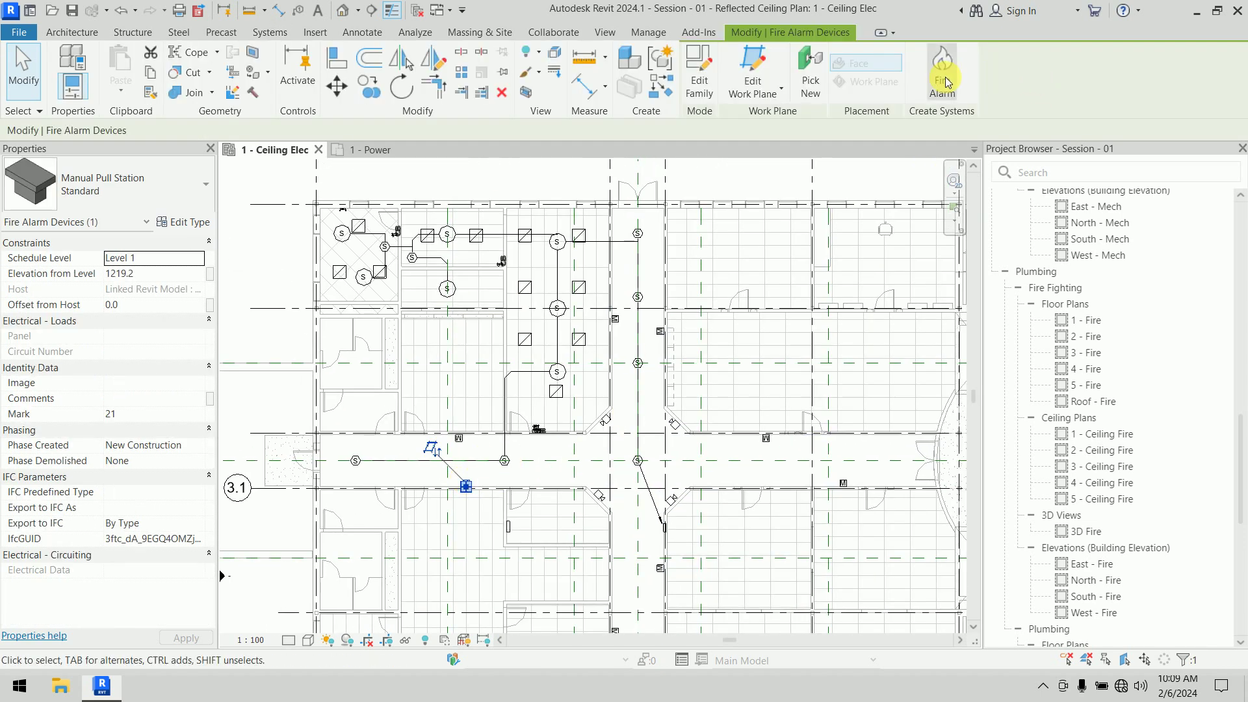
left_click(943, 81)
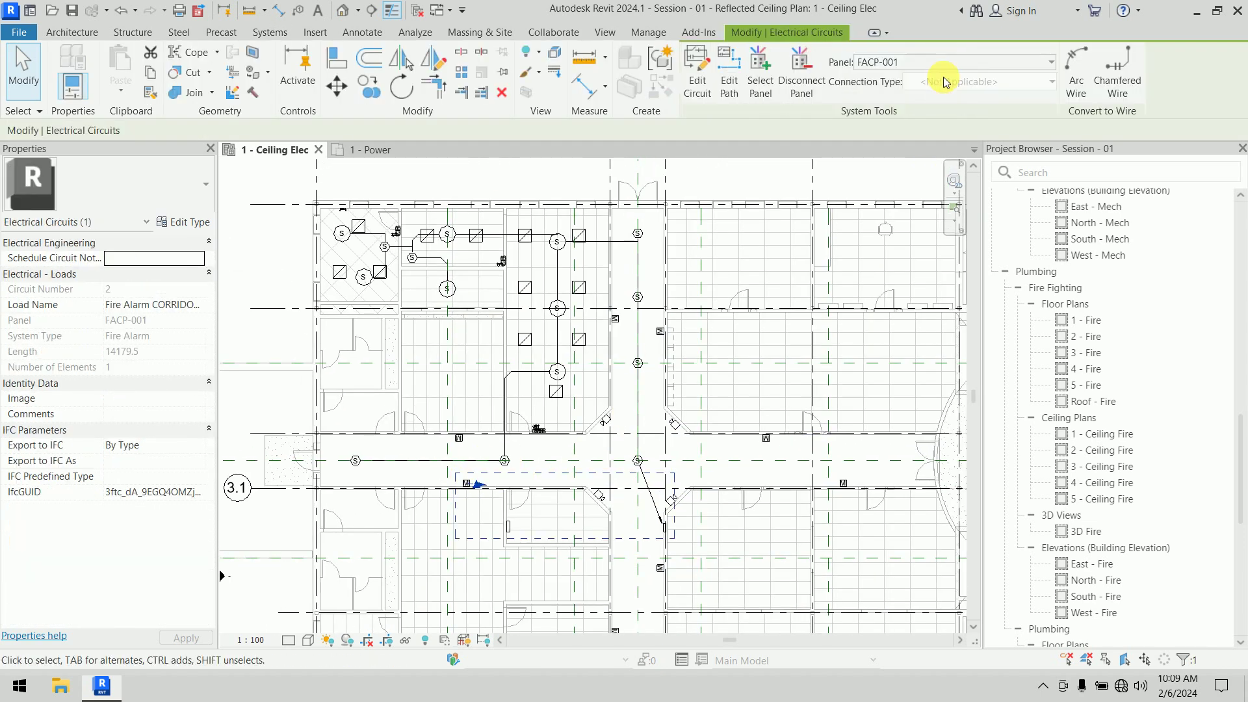
left_click(700, 79)
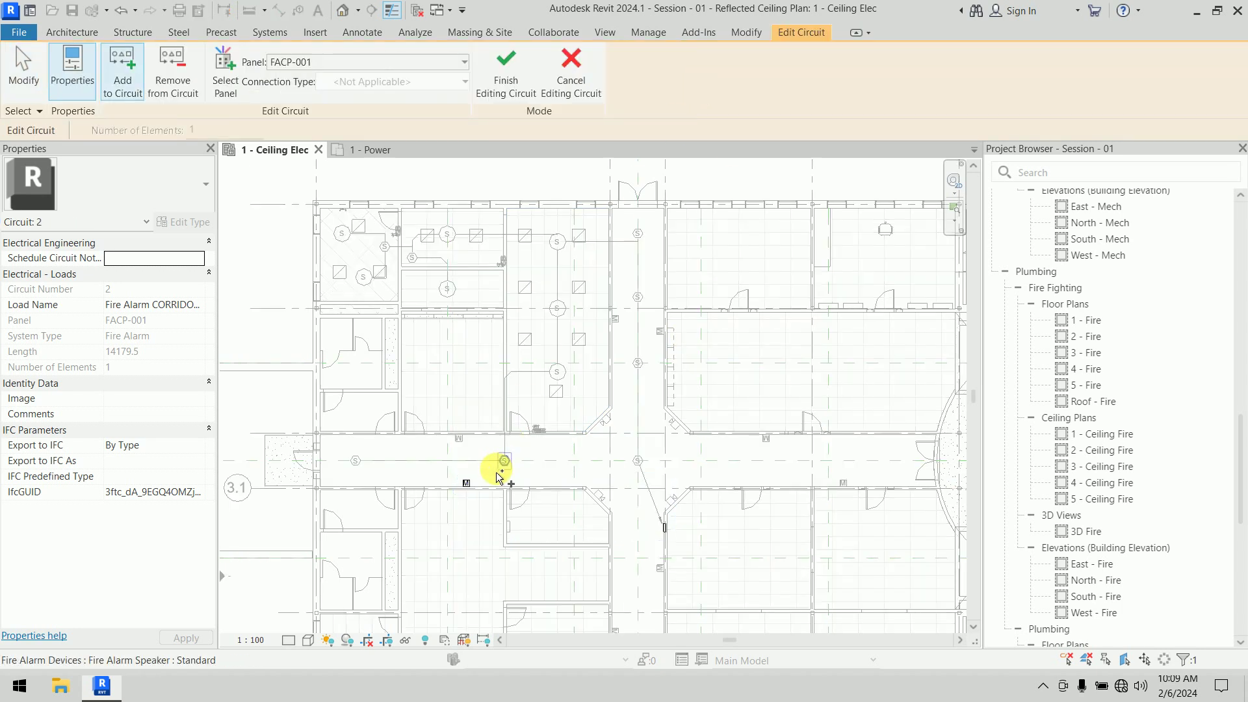
Add the other seven manual pull stations along the west, north, east and south corridors to the circuit and finish editing
left_click(464, 448)
left_click(615, 318)
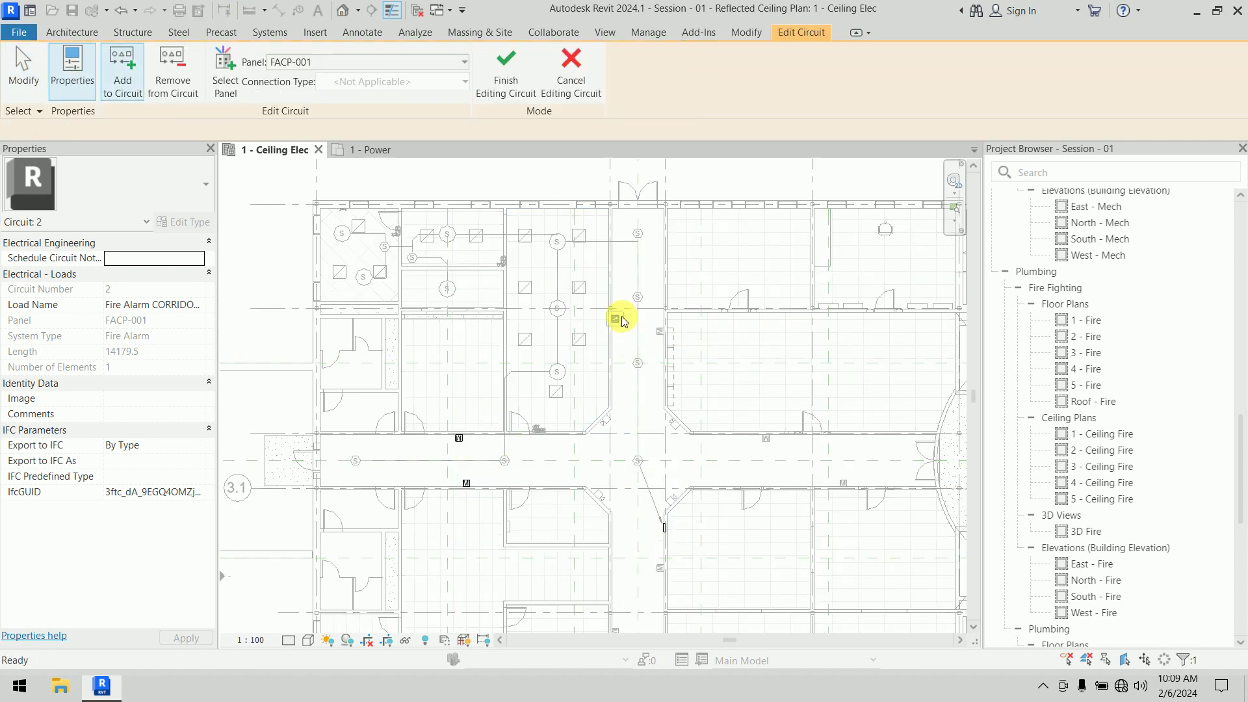
left_click(659, 332)
left_click(765, 439)
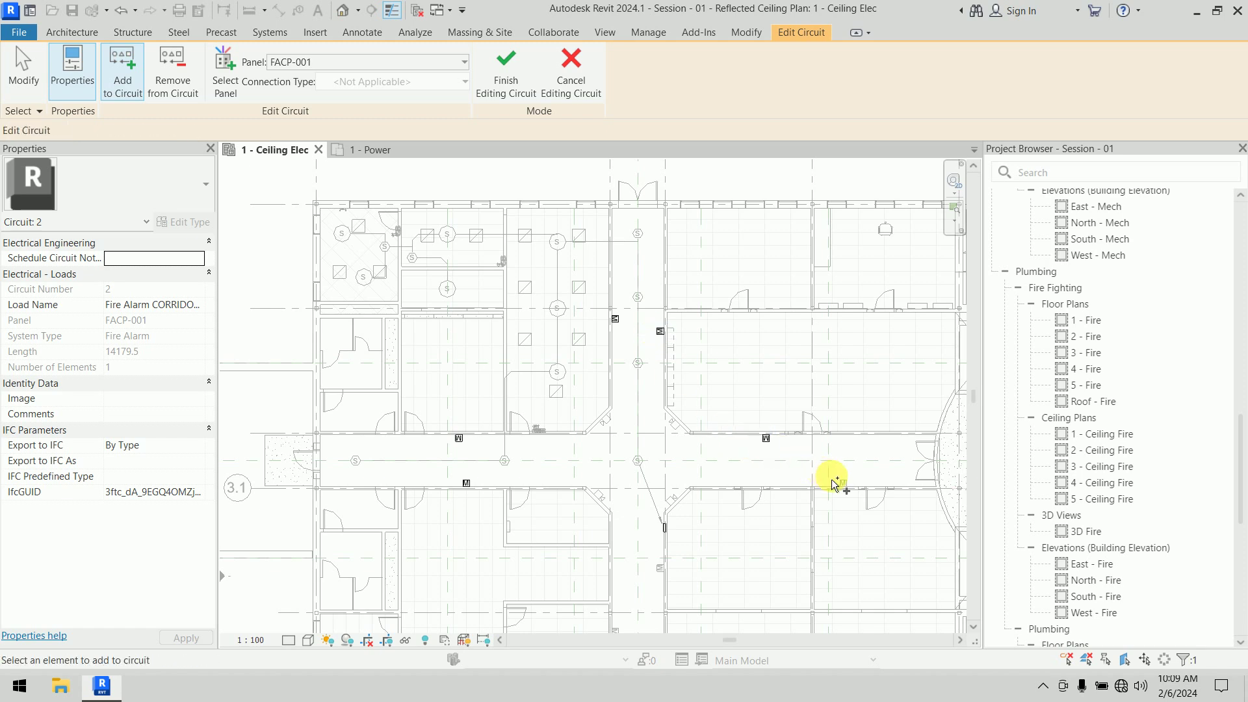
left_click(843, 485)
left_click(660, 569)
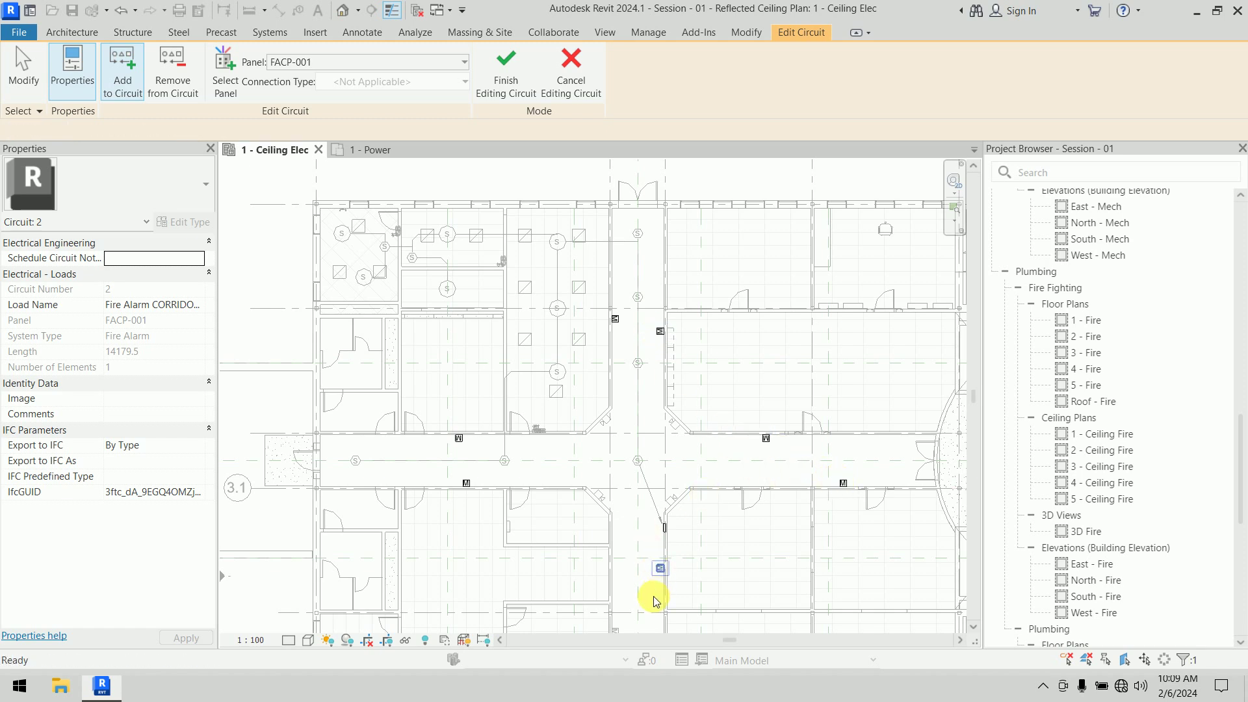
middle_click_drag(660, 553, 658, 495)
left_click(616, 574)
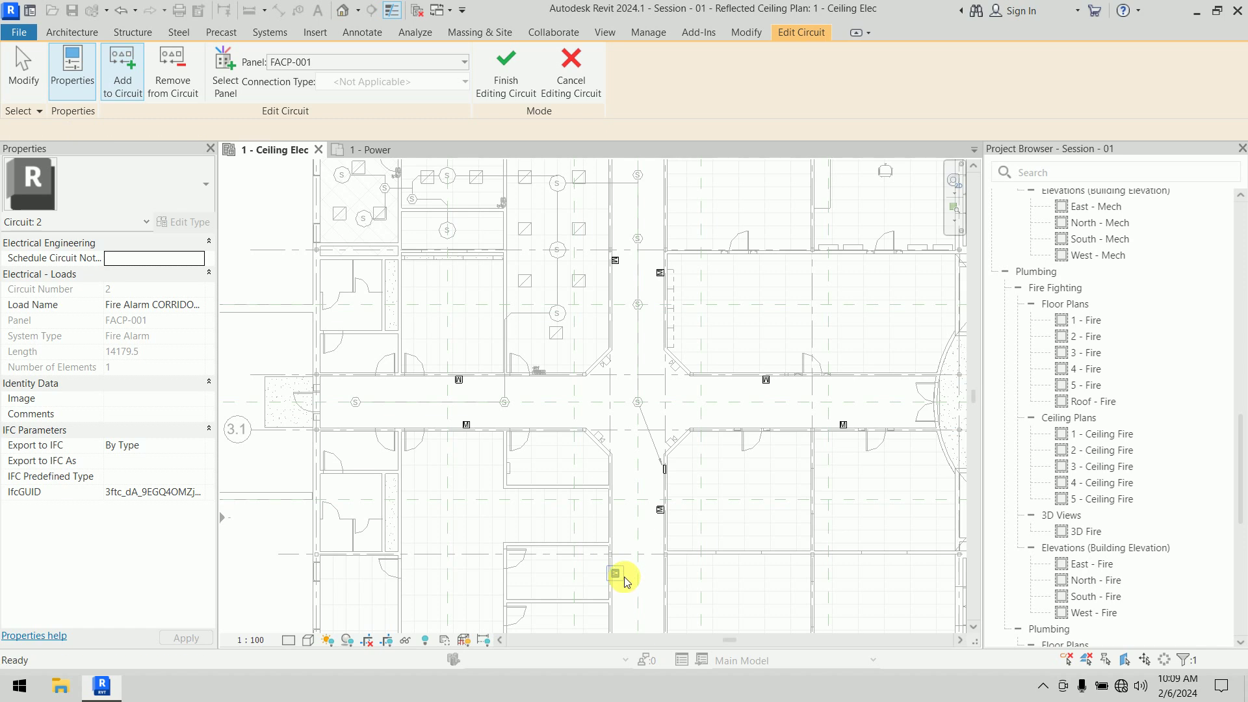
left_click(507, 77)
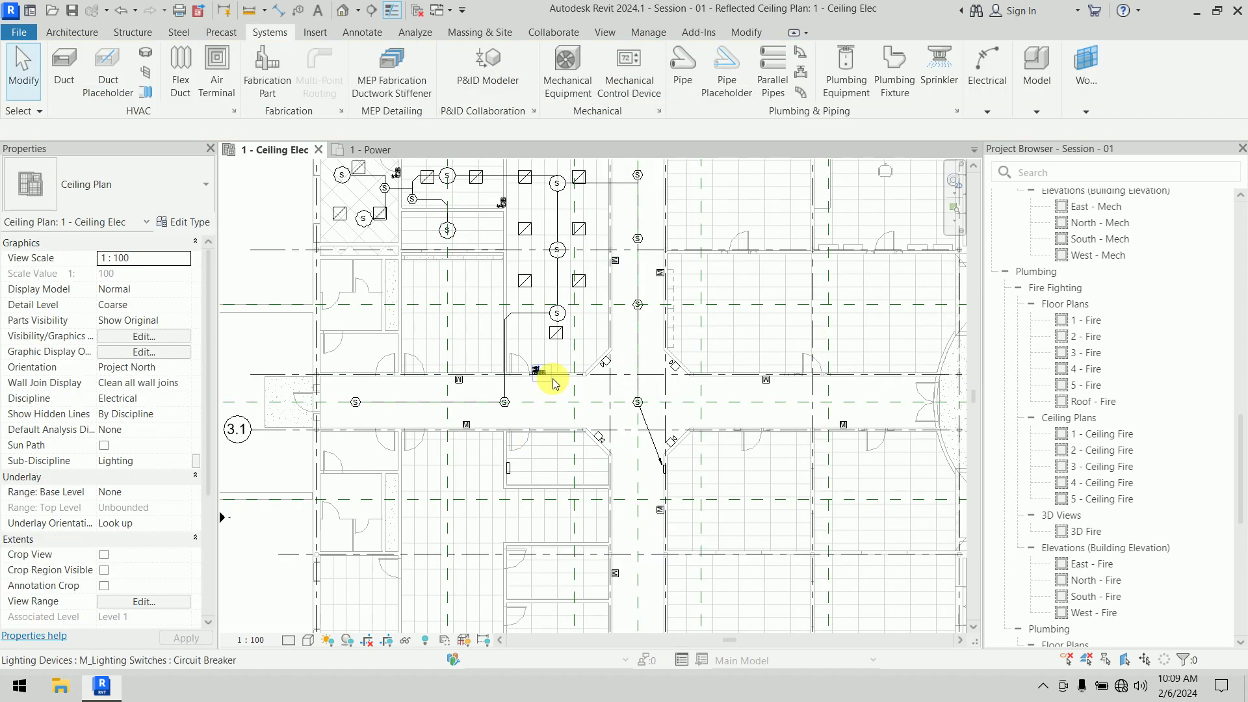
Create a fire alarm circuit from the northwest junction speaker horn, add the other three junction horns and finish editing
left_click(603, 360)
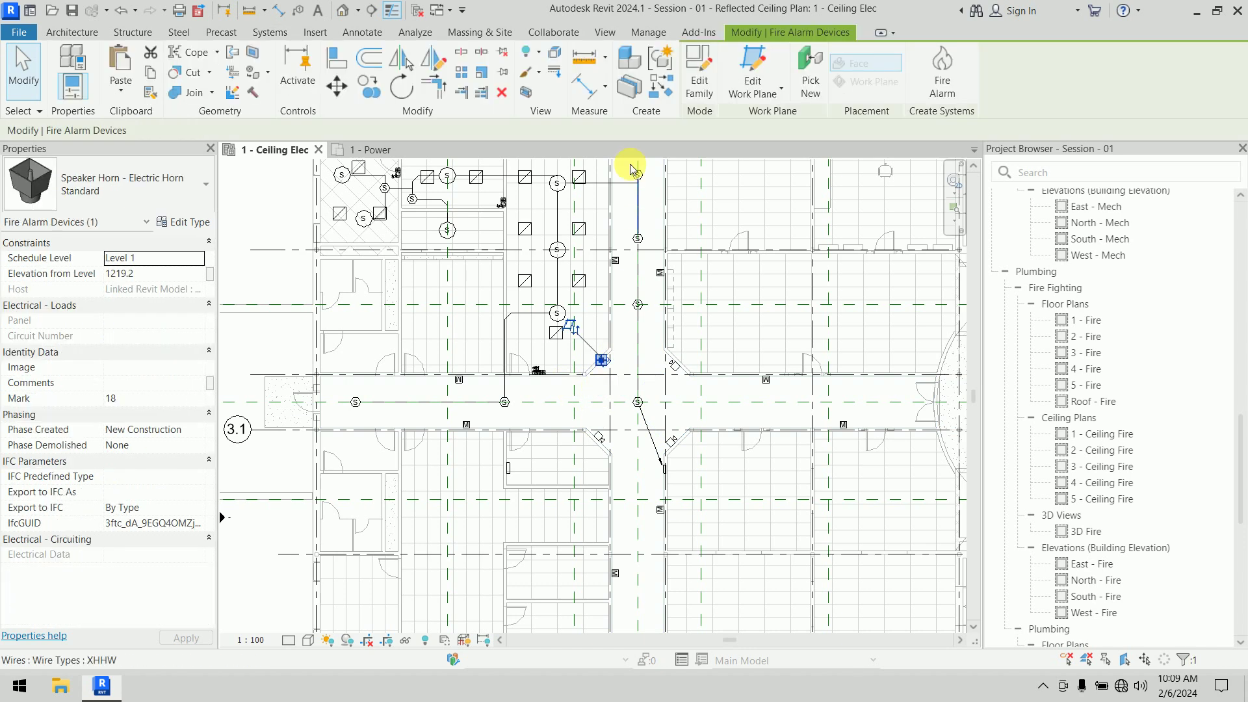
left_click(942, 74)
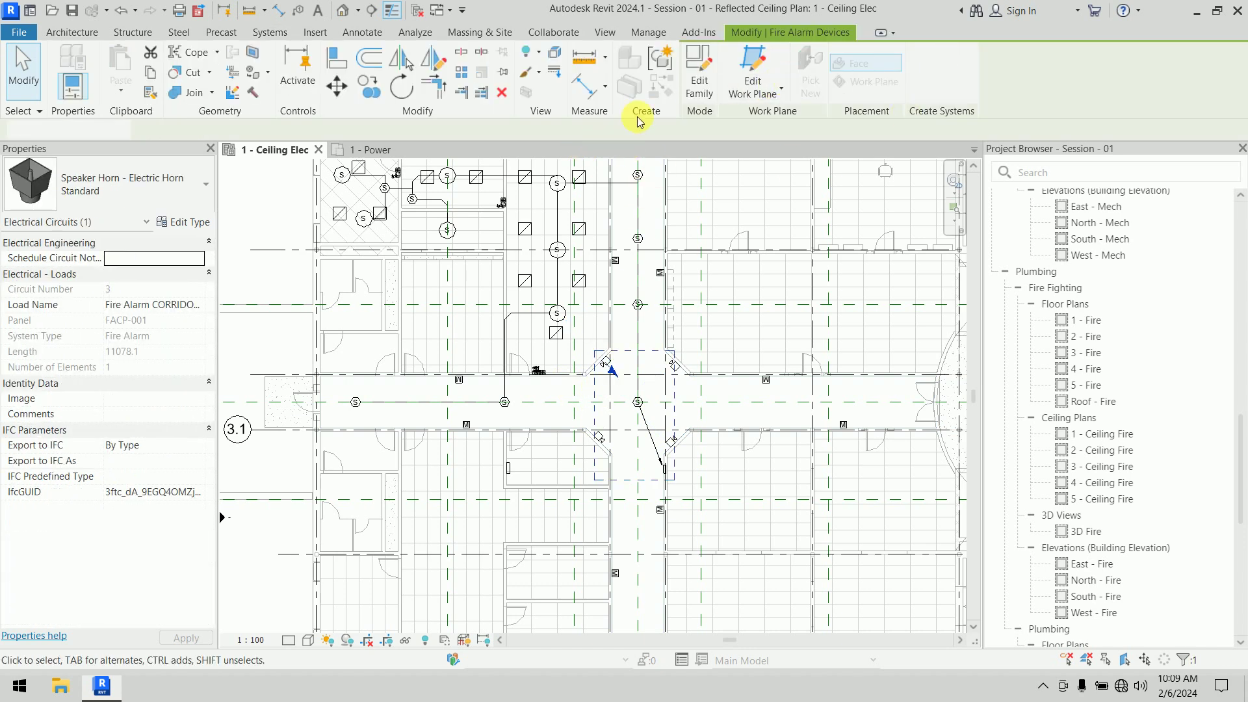
left_click(697, 74)
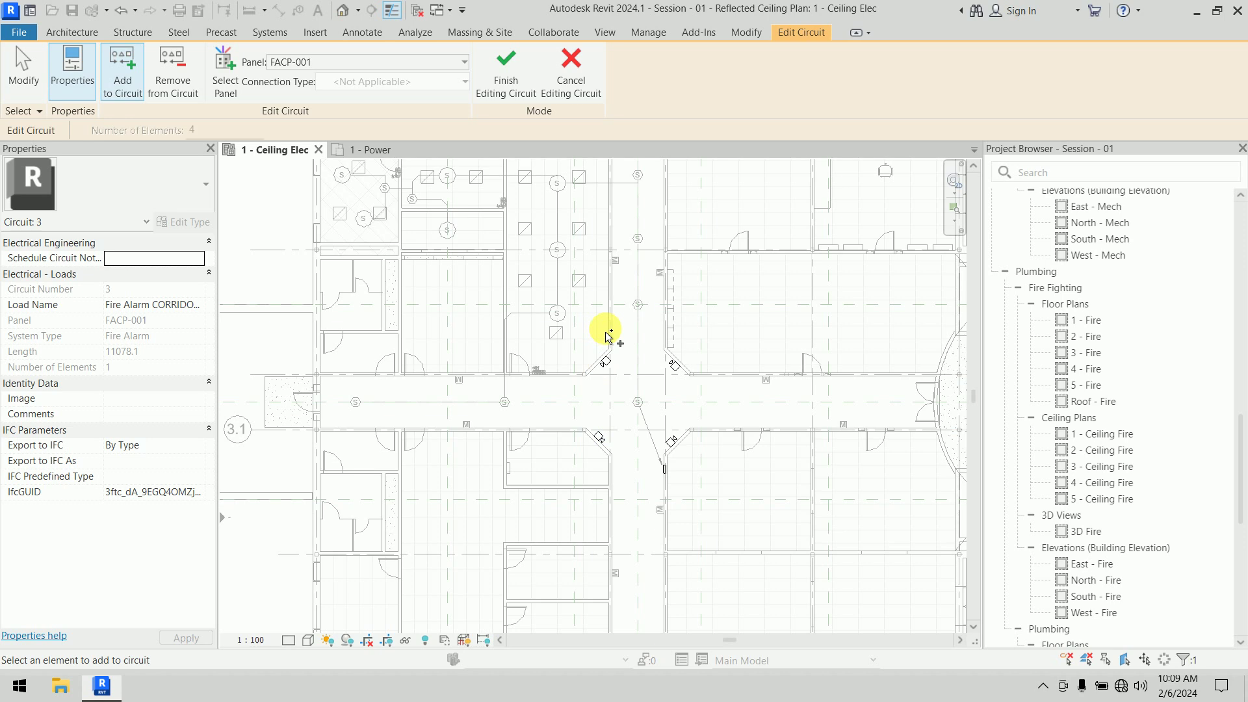
left_click(518, 73)
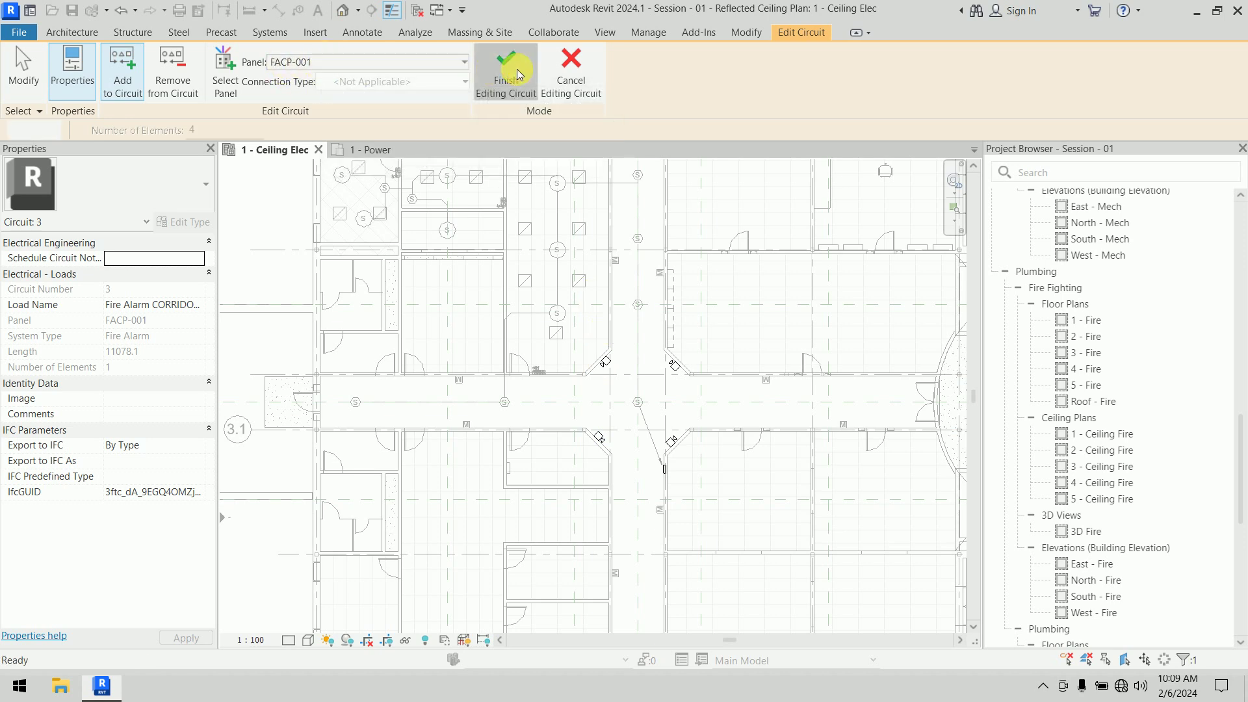
Select the whole speaker horn circuit at the corridor junction and convert it to arc wire
scroll(609, 362, "up", 3)
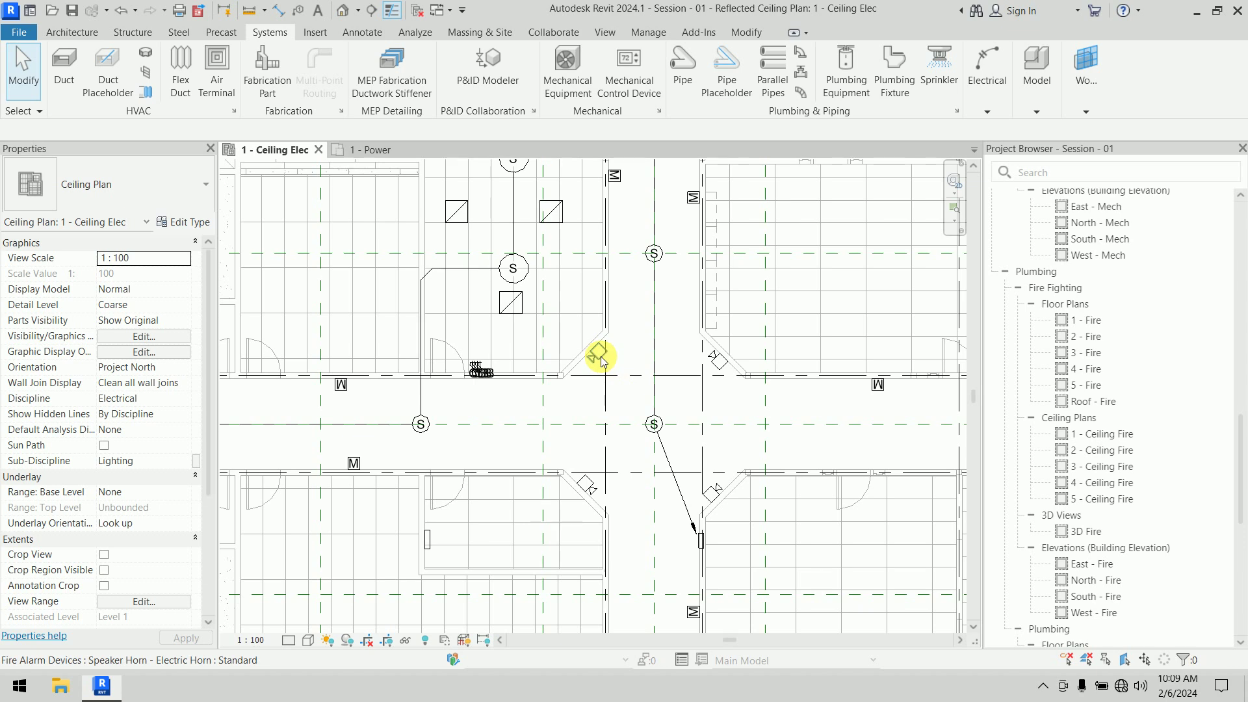
key("Tab")
left_click(599, 359)
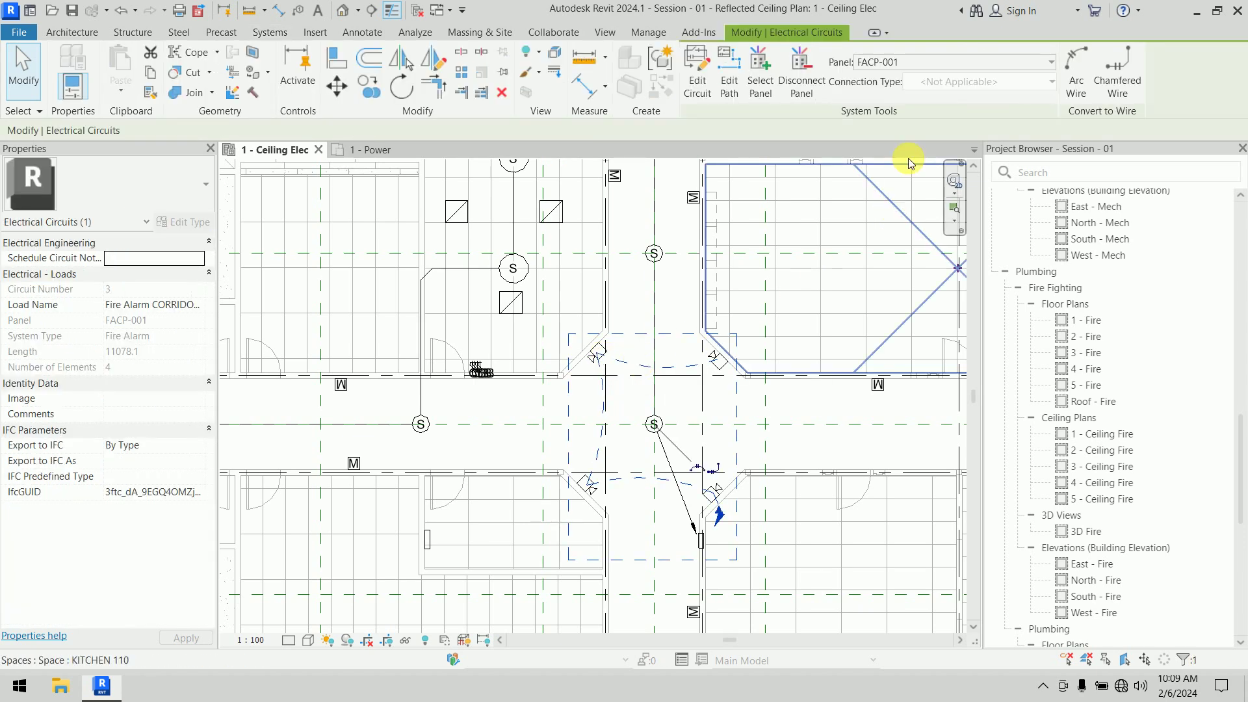
left_click(811, 403)
Select the whole manual pull station circuit and convert it to chamfered wire
key("Tab")
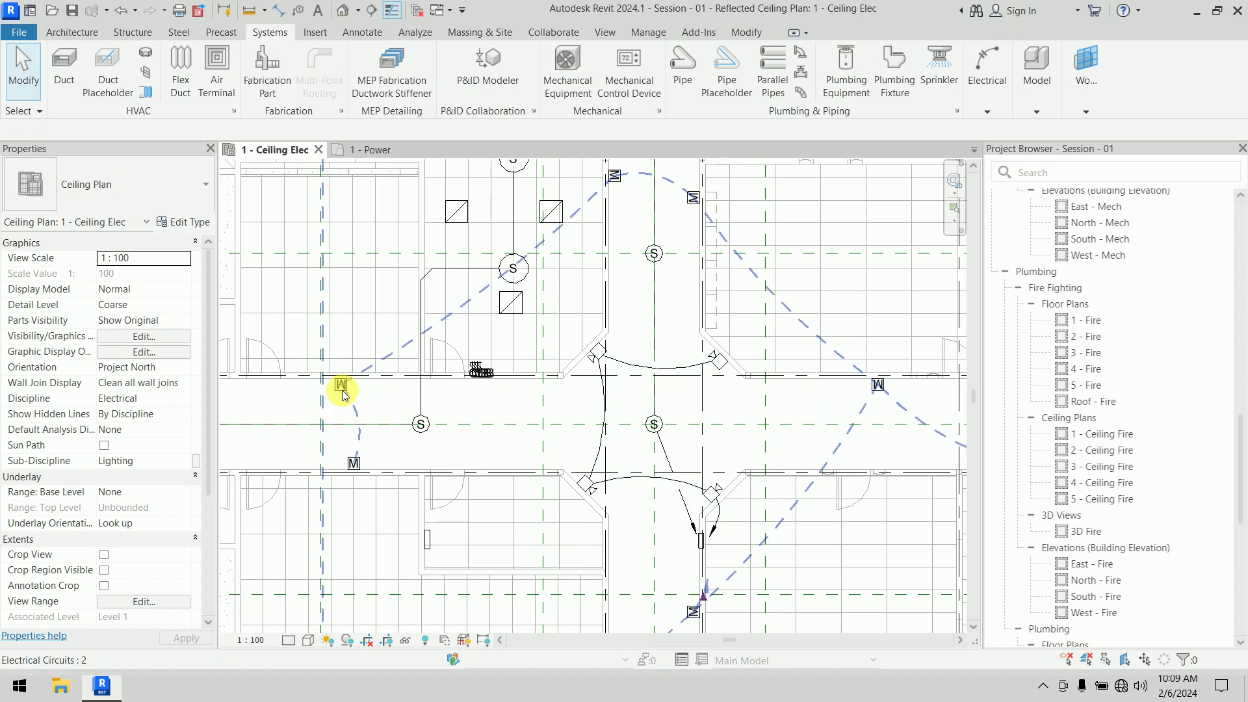
left_click(343, 391)
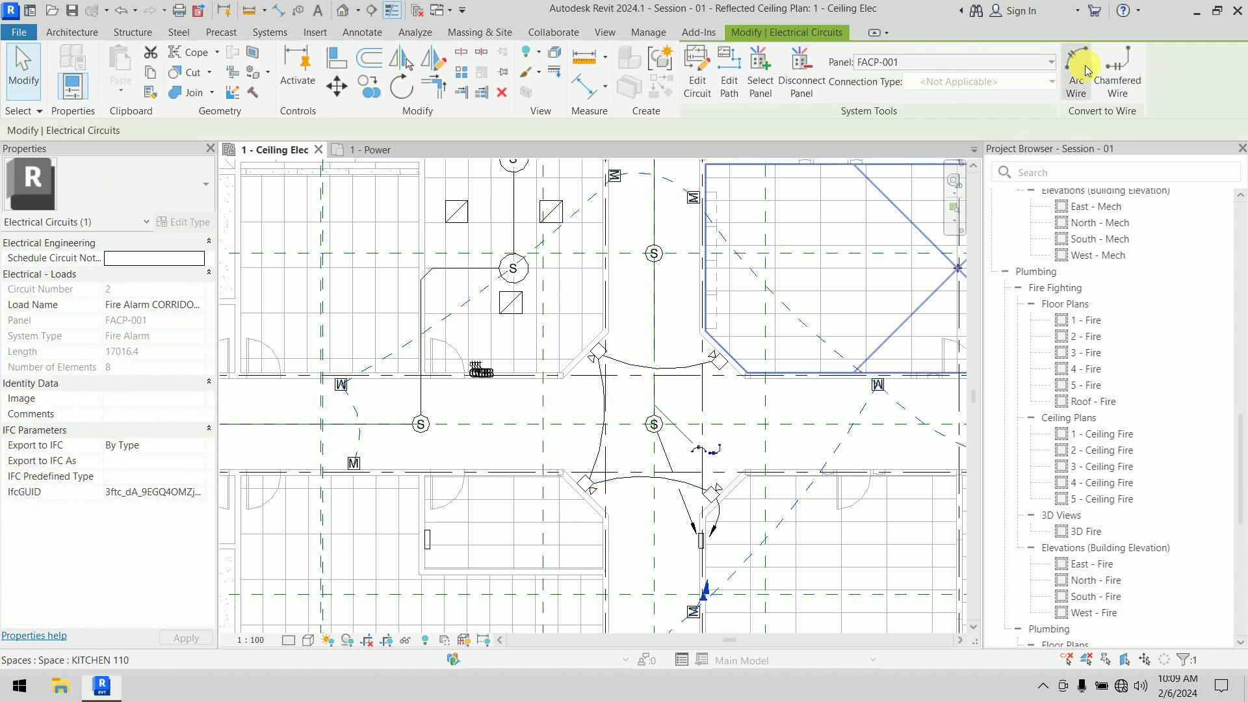
left_click(1123, 76)
scroll(738, 298, "down", 4)
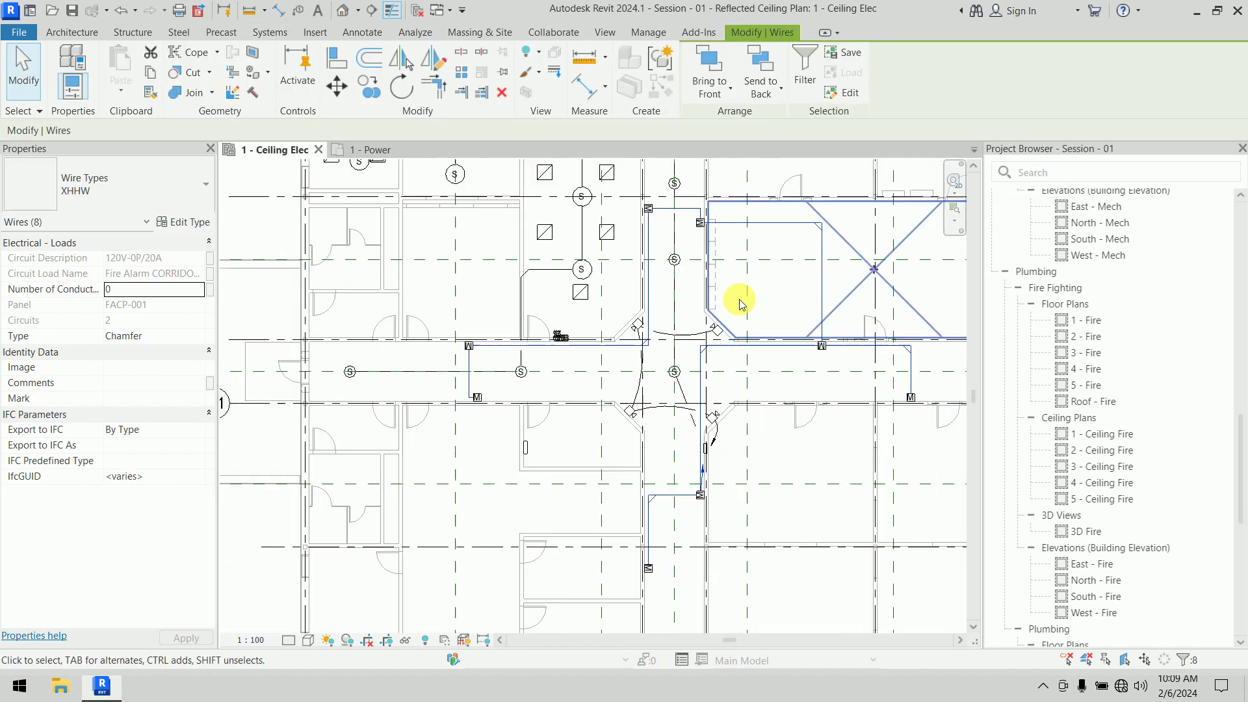
left_click(684, 338)
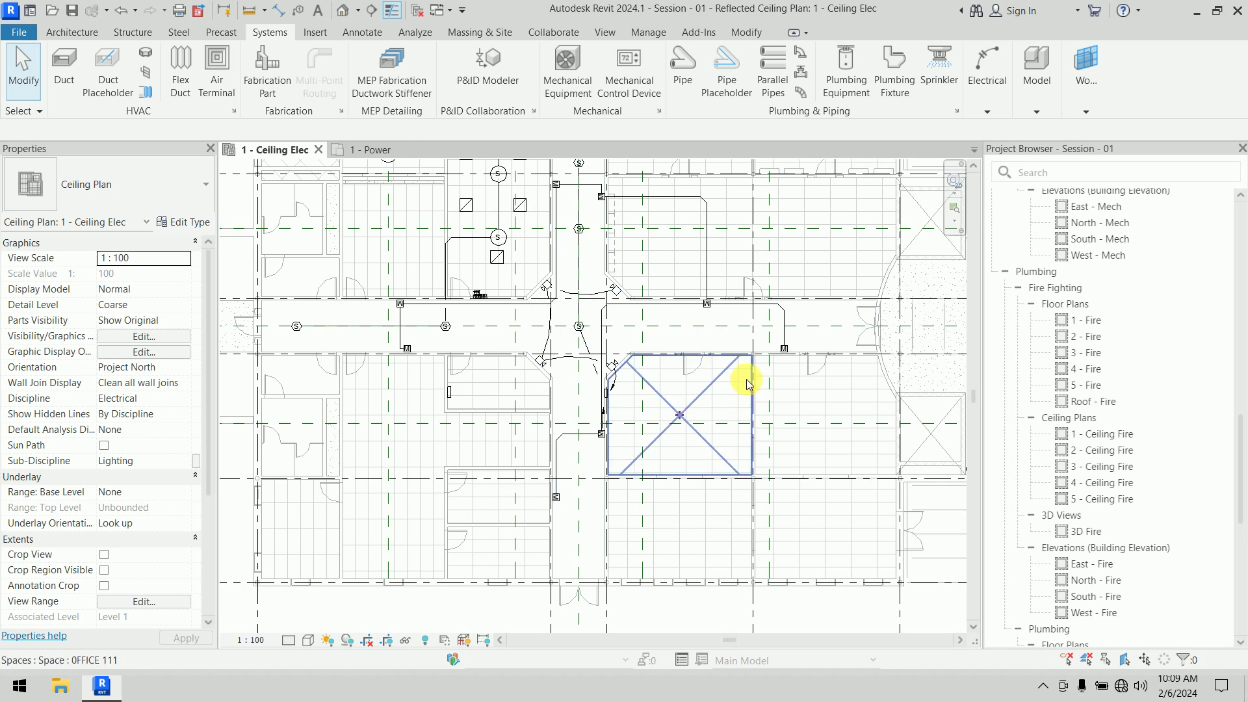
Examine the fire alarm wiring across the ceiling plan, including the home runs at the control panel and the west corridor connections
scroll(614, 367, "up", 3)
scroll(616, 368, "up", 2)
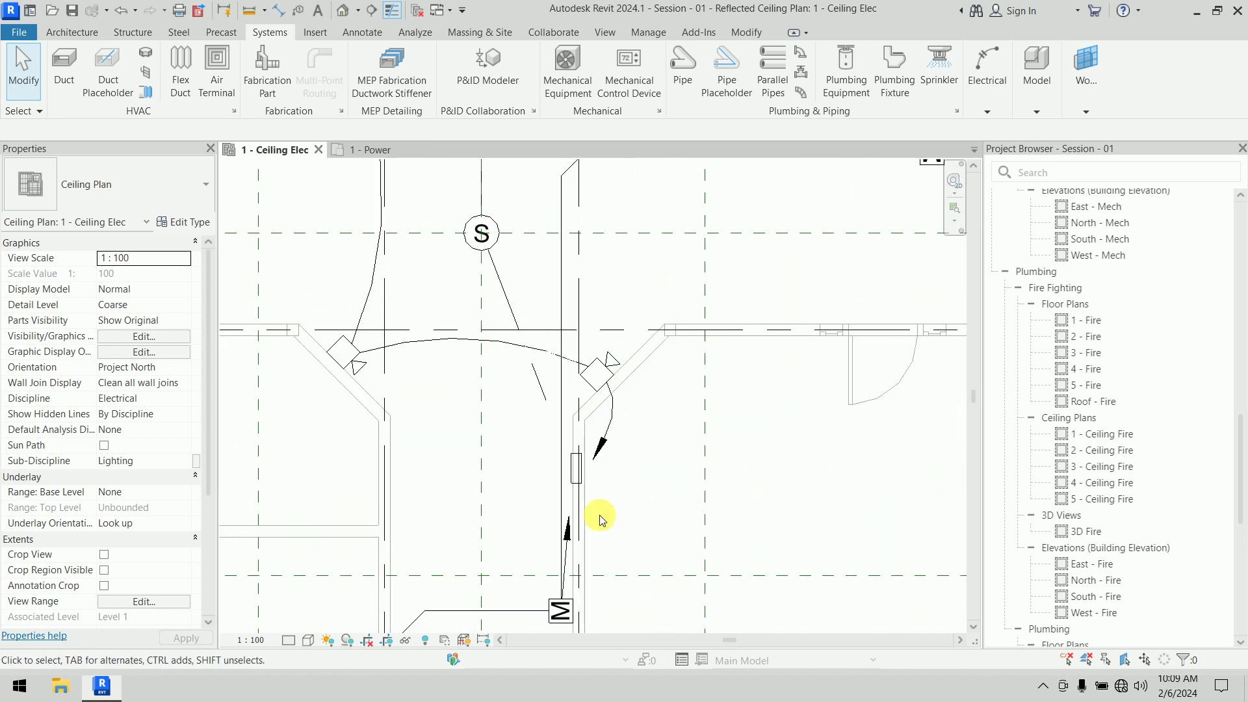
scroll(647, 439, "down", 4)
scroll(649, 427, "down", 1)
middle_click_drag(679, 294, 702, 395)
scroll(640, 361, "down", 3)
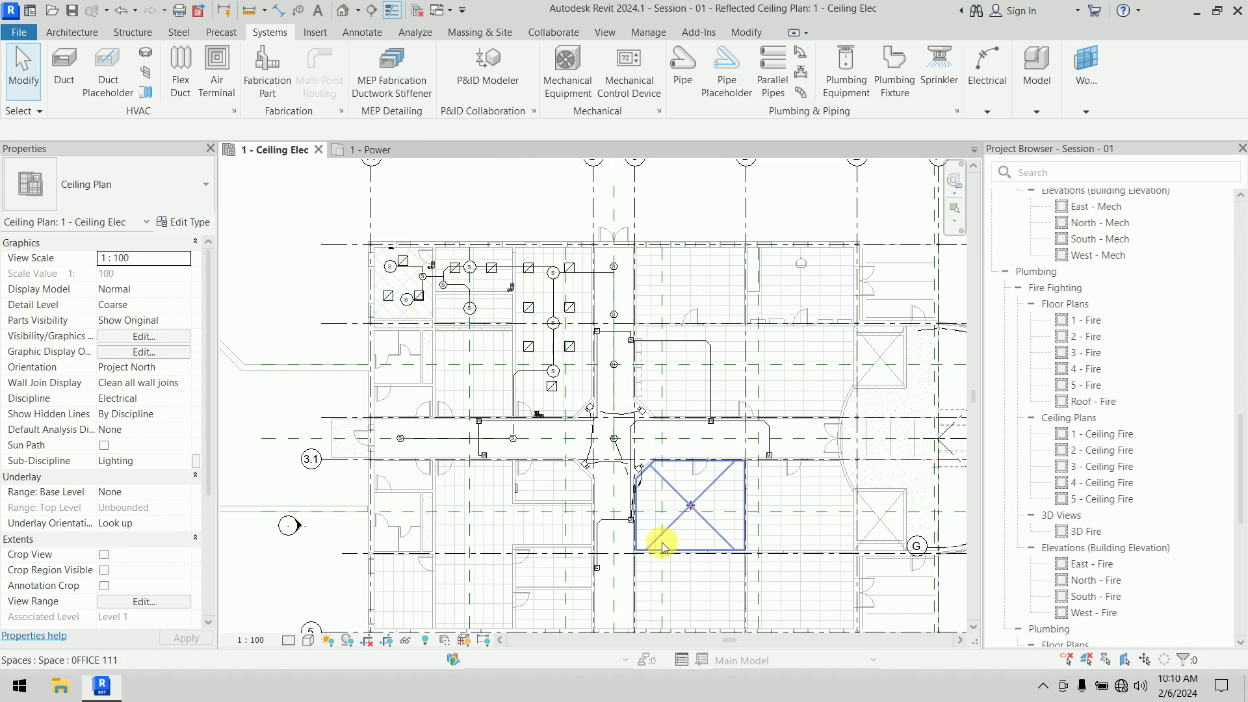
middle_click_drag(650, 513, 601, 523)
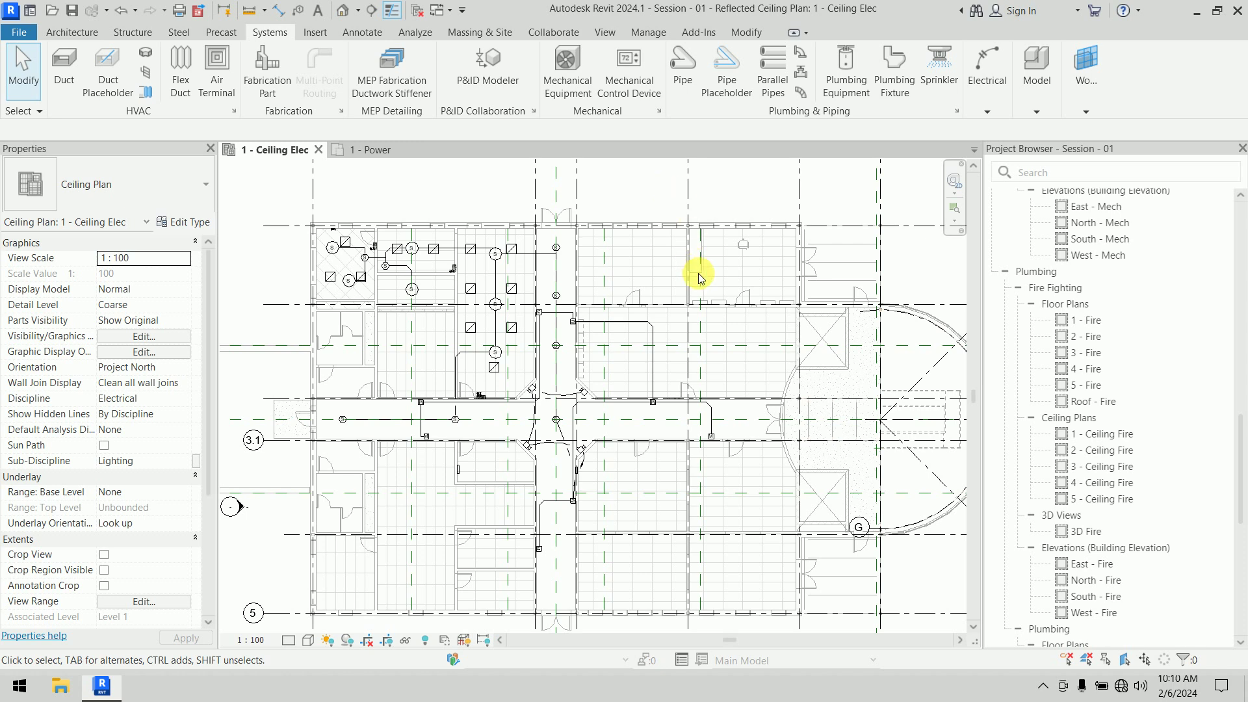
scroll(437, 343, "up", 2)
middle_click_drag(449, 313, 487, 312)
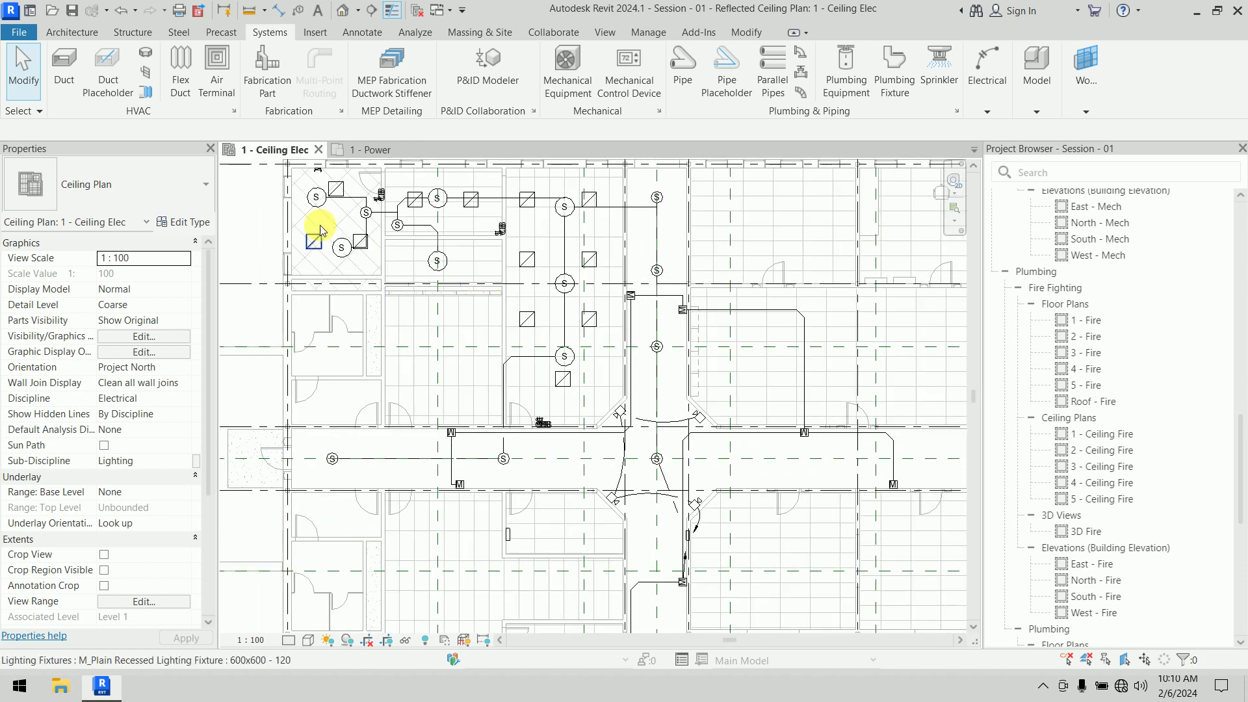
middle_click_drag(653, 358, 572, 185)
middle_click_drag(635, 289, 709, 281)
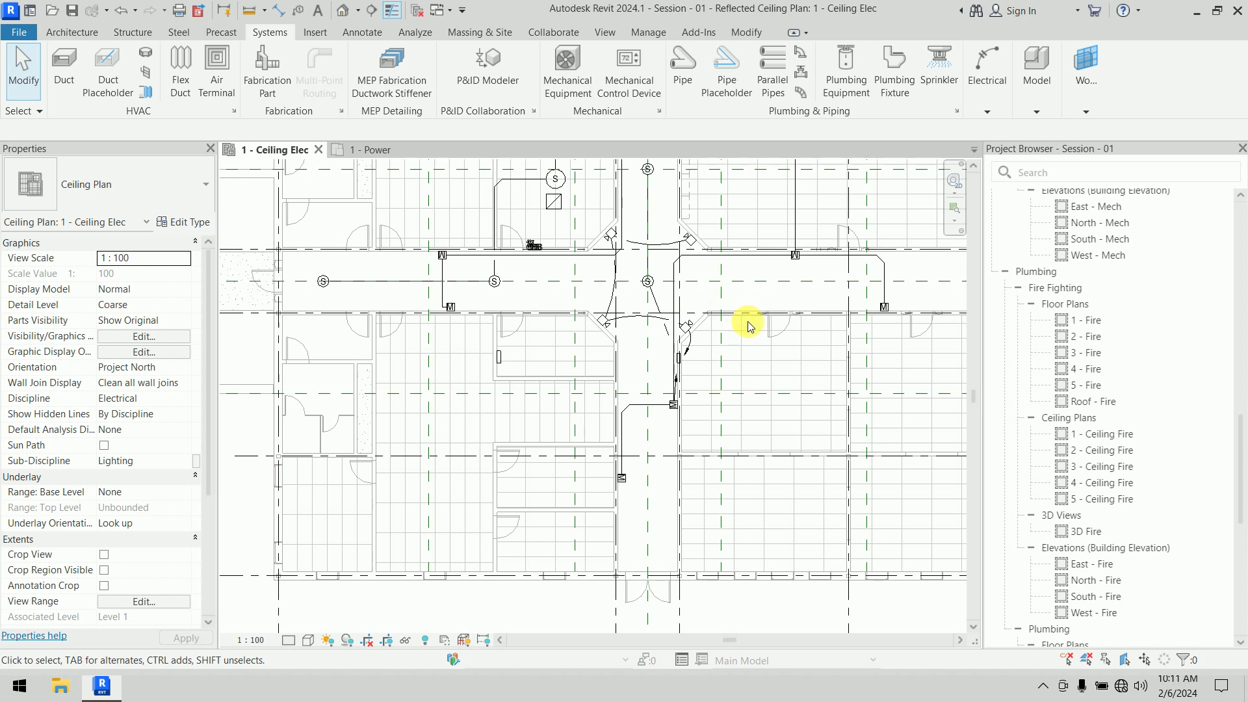
scroll(458, 299, "up", 3)
middle_click_drag(527, 393, 606, 449)
scroll(567, 370, "up", 3)
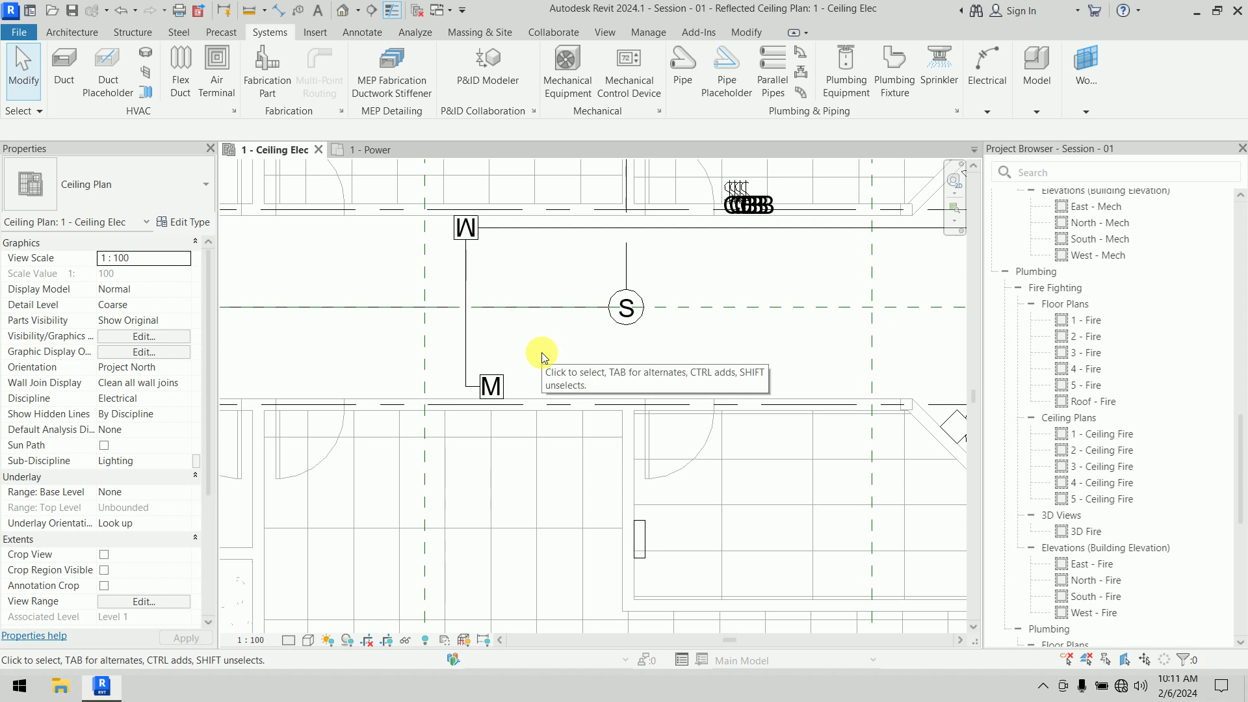
scroll(540, 352, "down", 5)
middle_click_drag(653, 377, 561, 402)
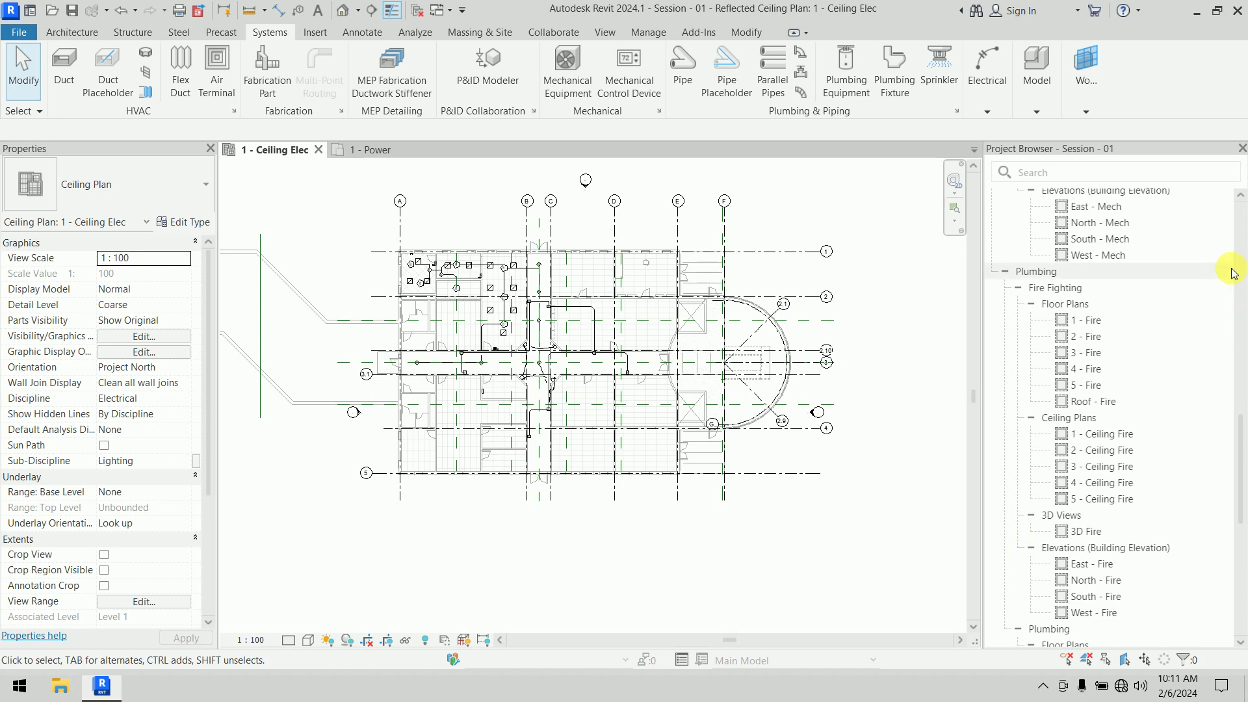
left_click(1084, 293)
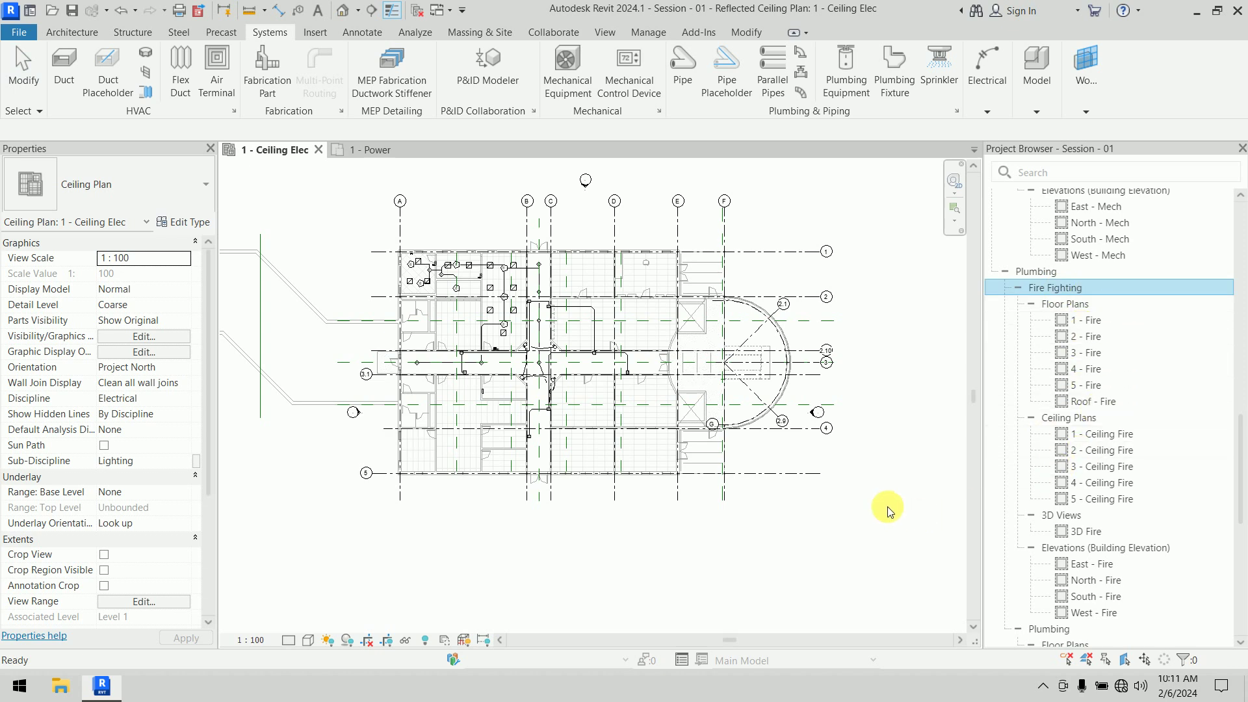
scroll(571, 412, "up", 3)
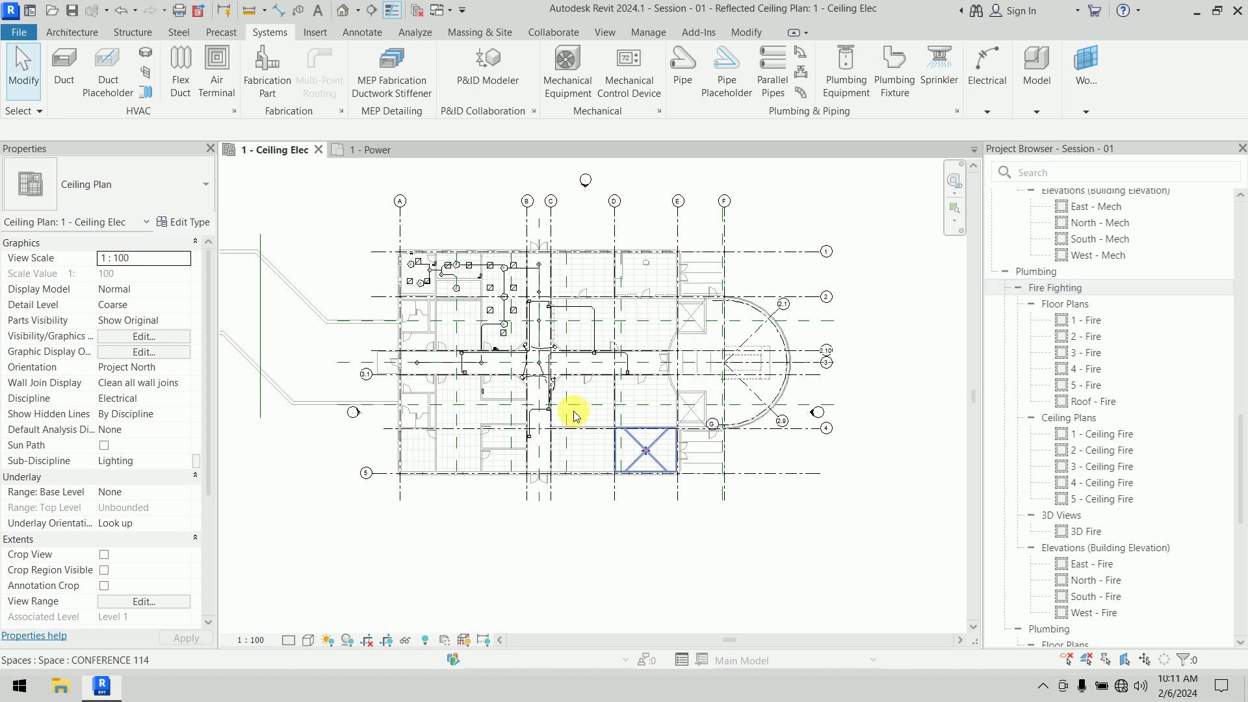
middle_click_drag(582, 320, 618, 325)
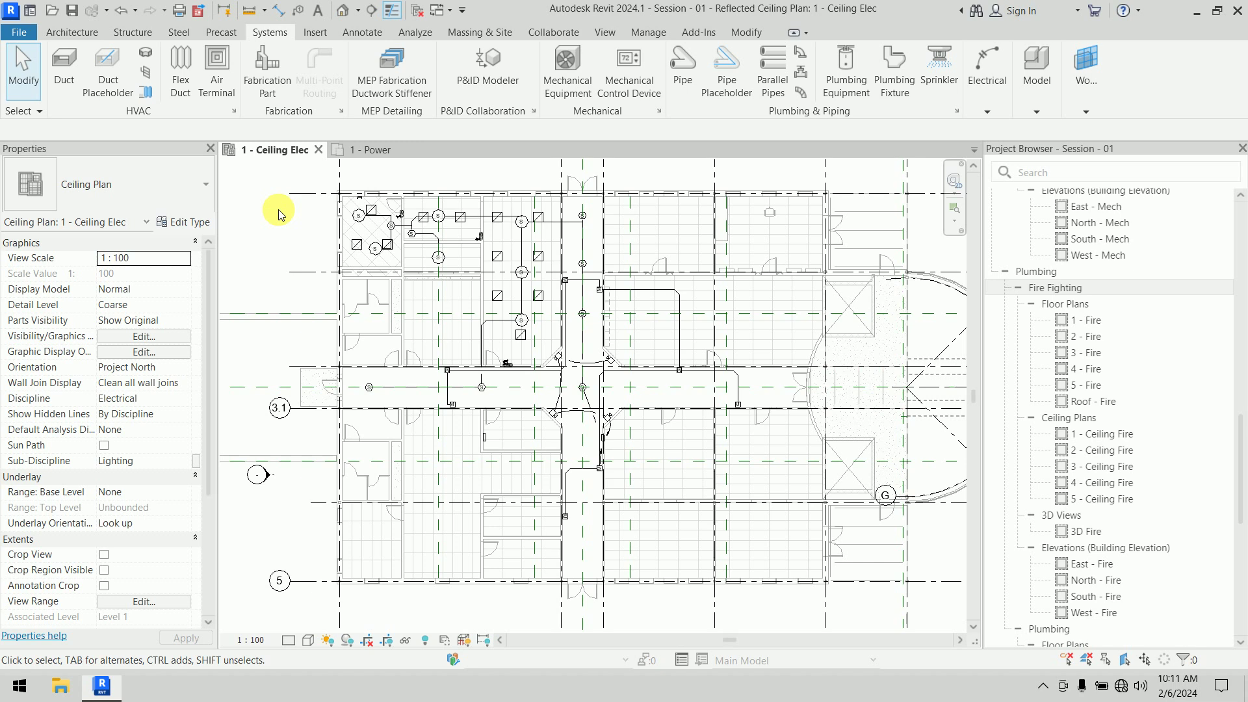
middle_click_drag(291, 220, 294, 257)
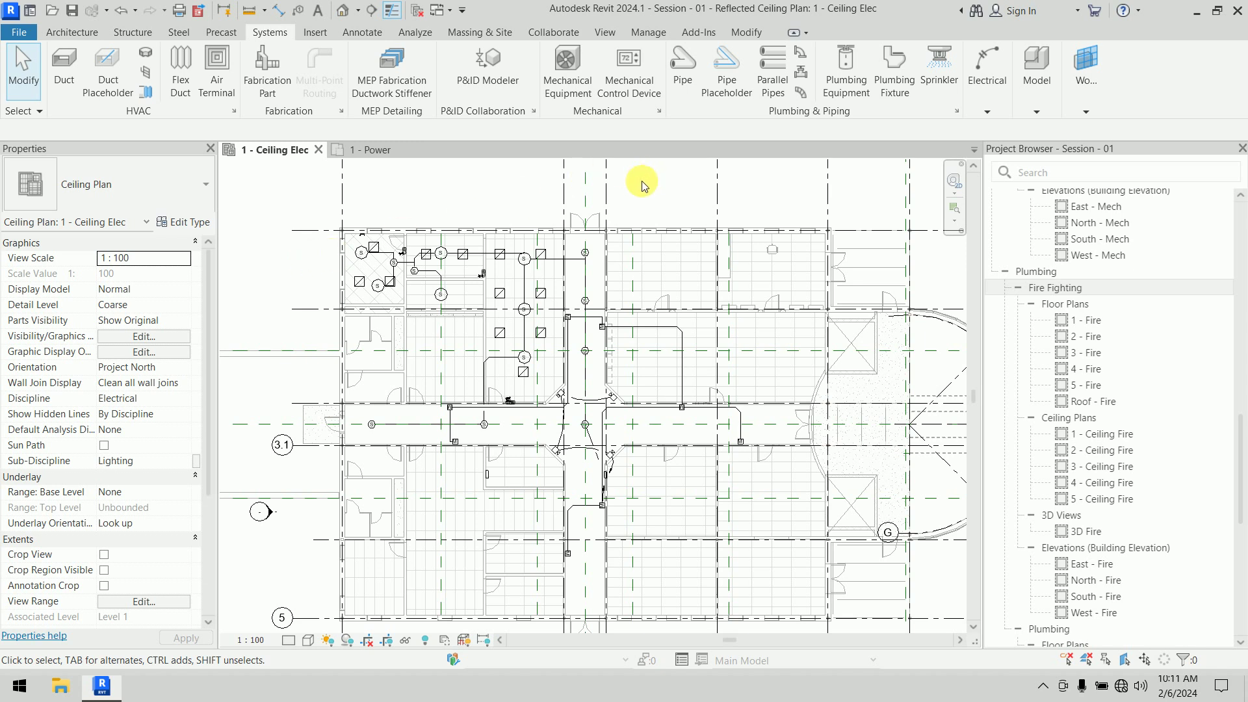
middle_click_drag(641, 181, 640, 198)
Open the 1 - Power floor plan view
mouse_move(993, 99)
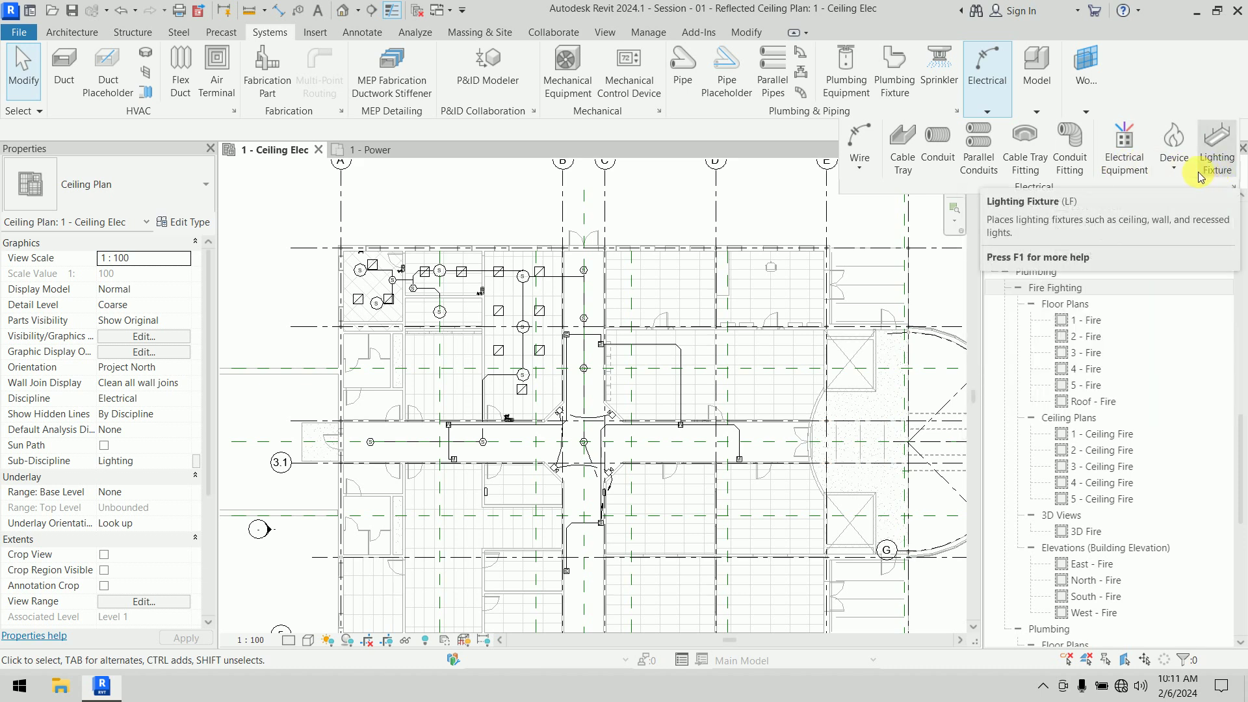
left_click(1196, 290)
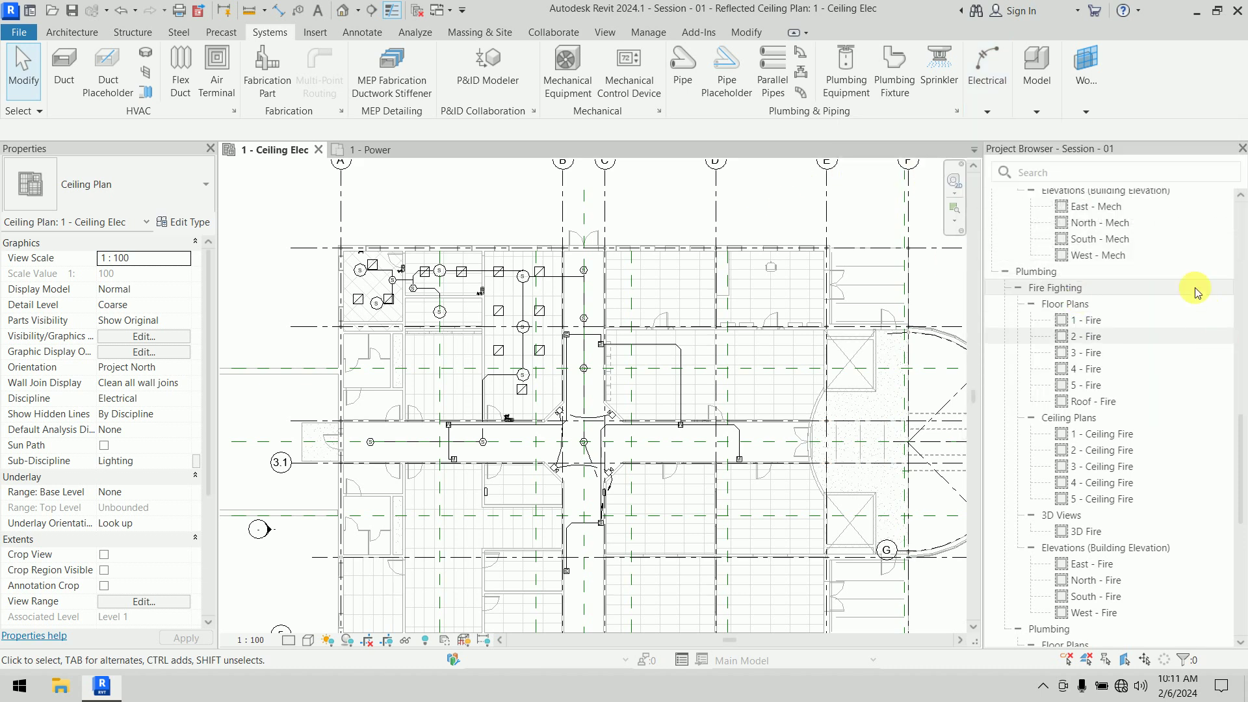
scroll(1219, 334, "up", 15)
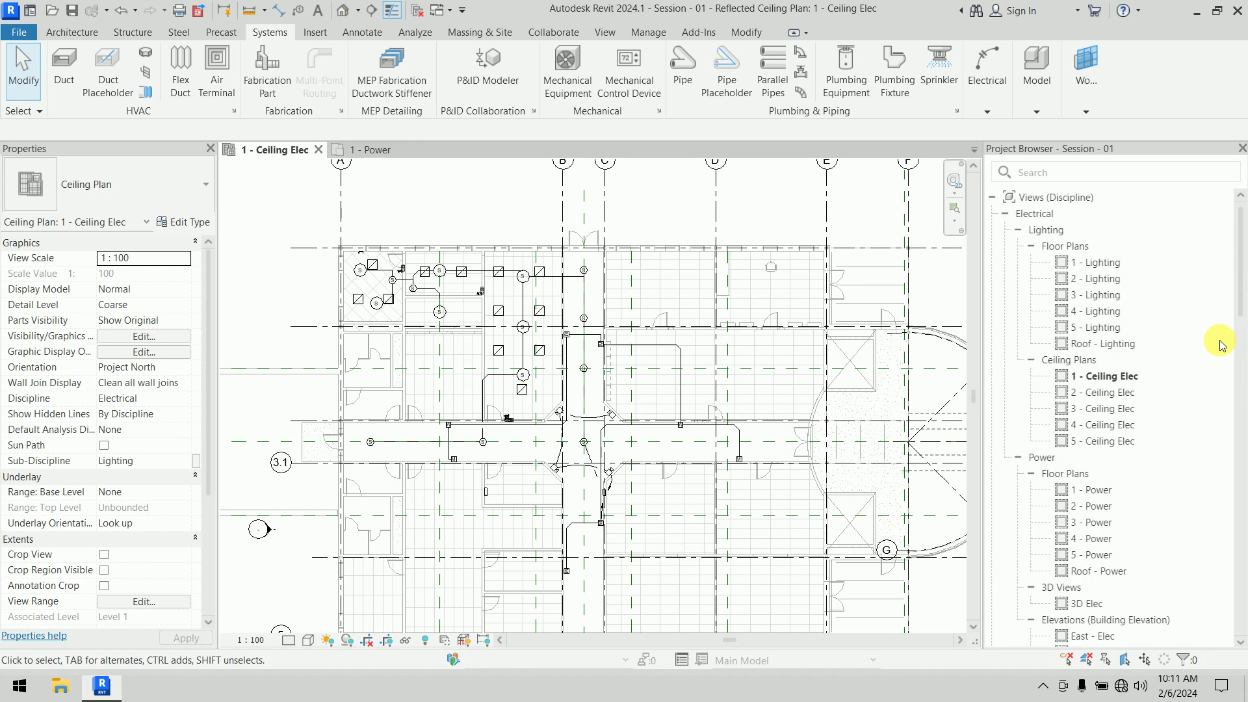
double_click(1099, 489)
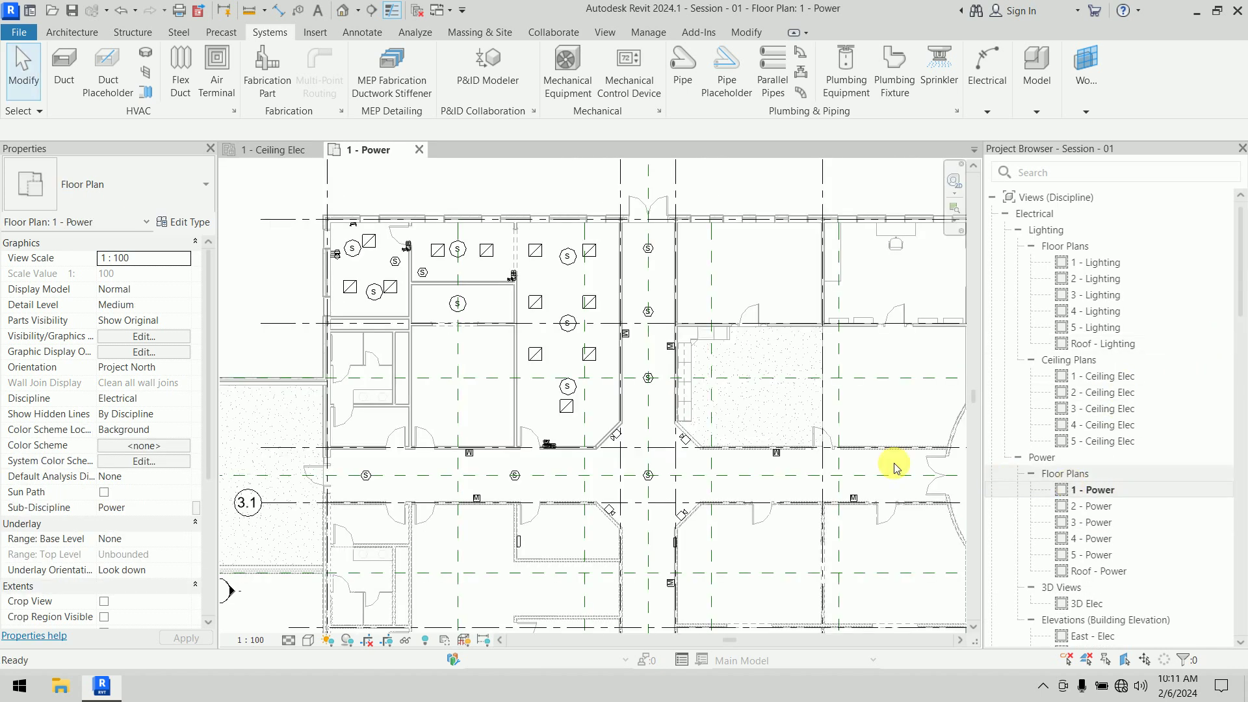
Set the plan's detail level to Fine and inspect the upper duplex receptacle on the west wall of OFFICE 101 for a circuit
left_click(288, 641)
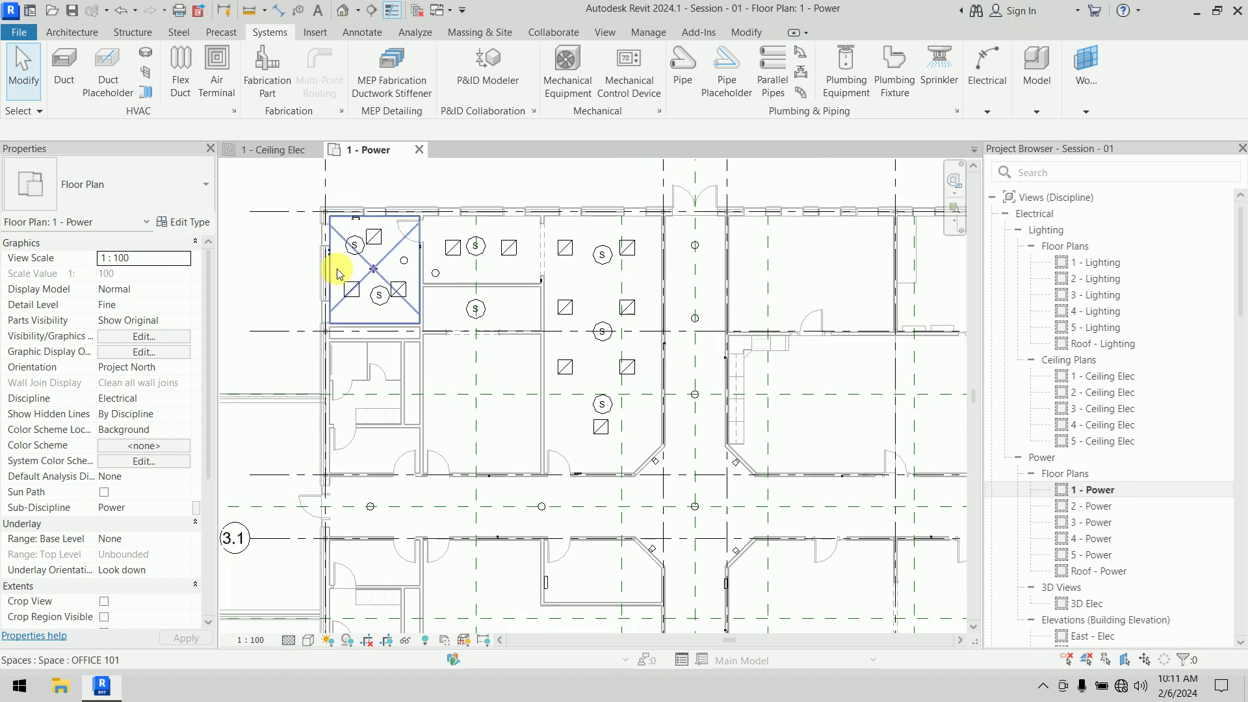
scroll(337, 266, "up", 6)
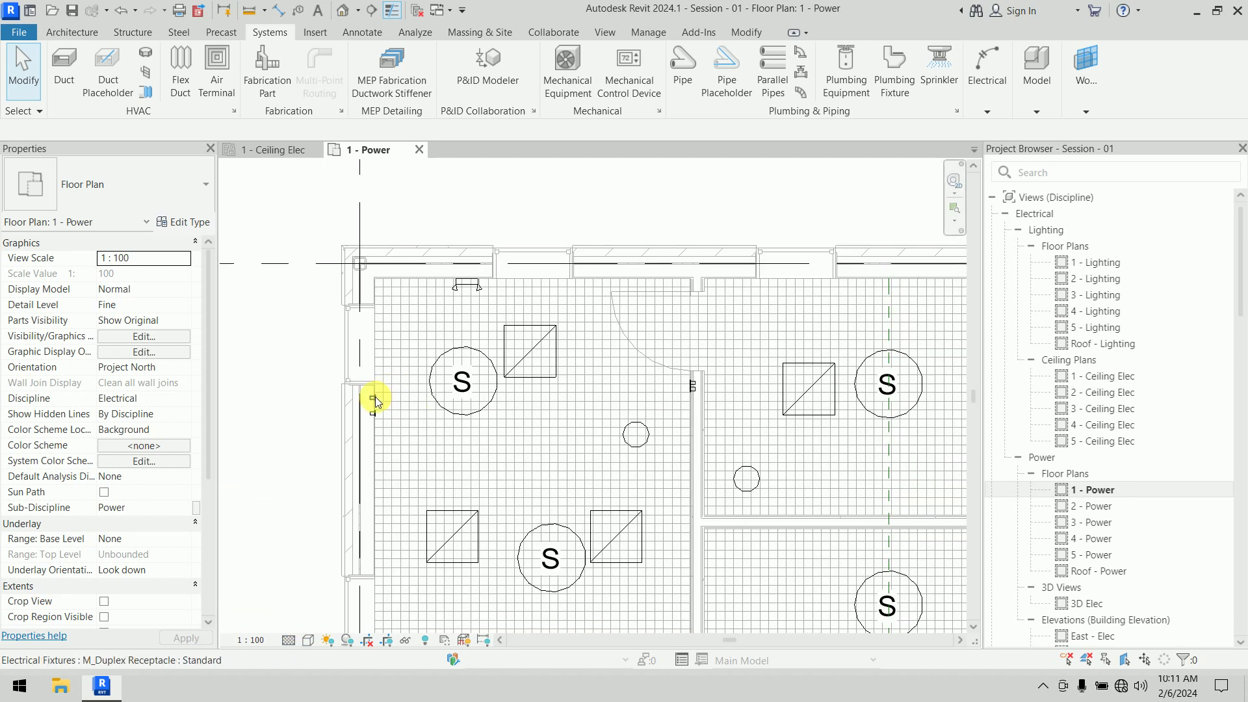
key("Tab")
key("Tab")
key("Tab")
key("Tab")
key("Tab")
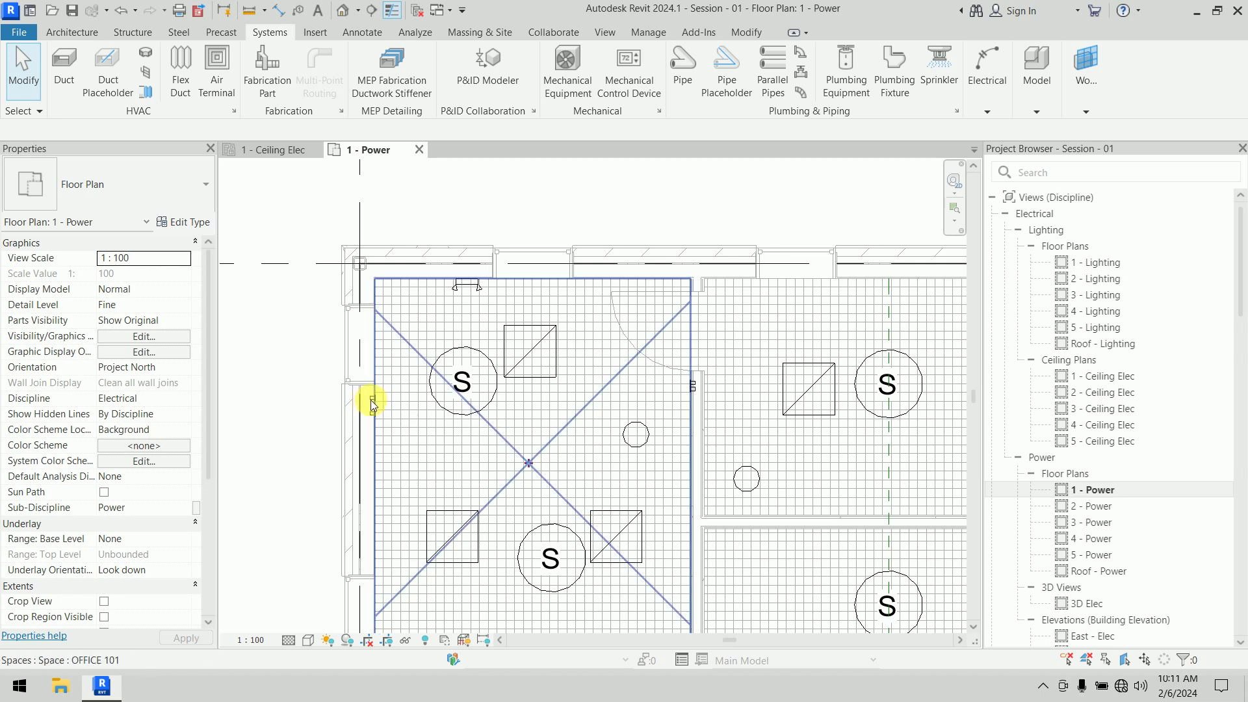
scroll(371, 400, "up", 4)
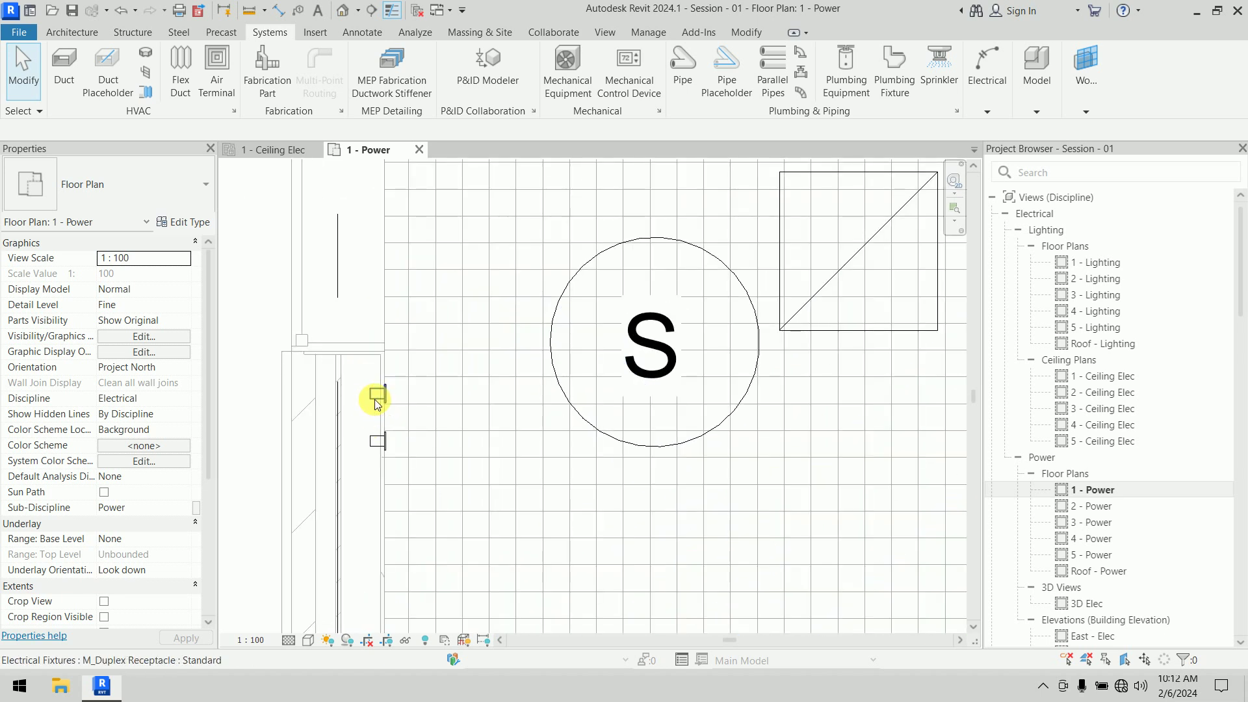
left_click(376, 402)
scroll(472, 289, "down", 2)
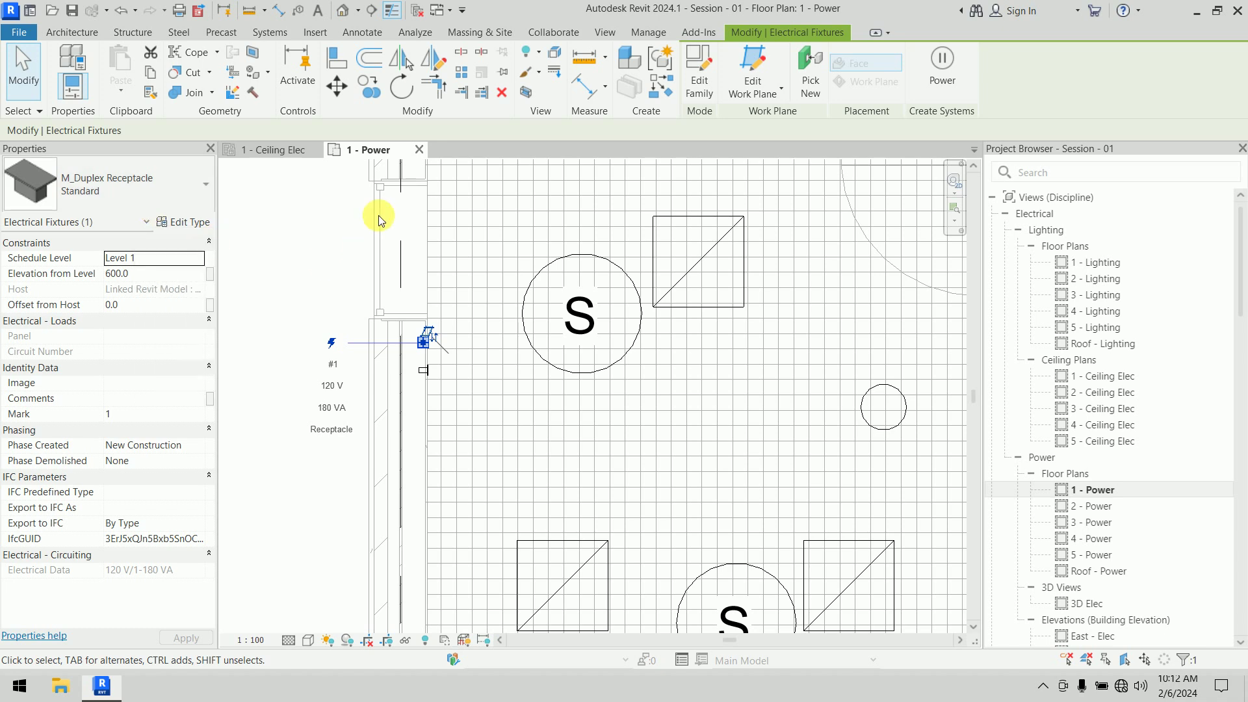
left_click(420, 262)
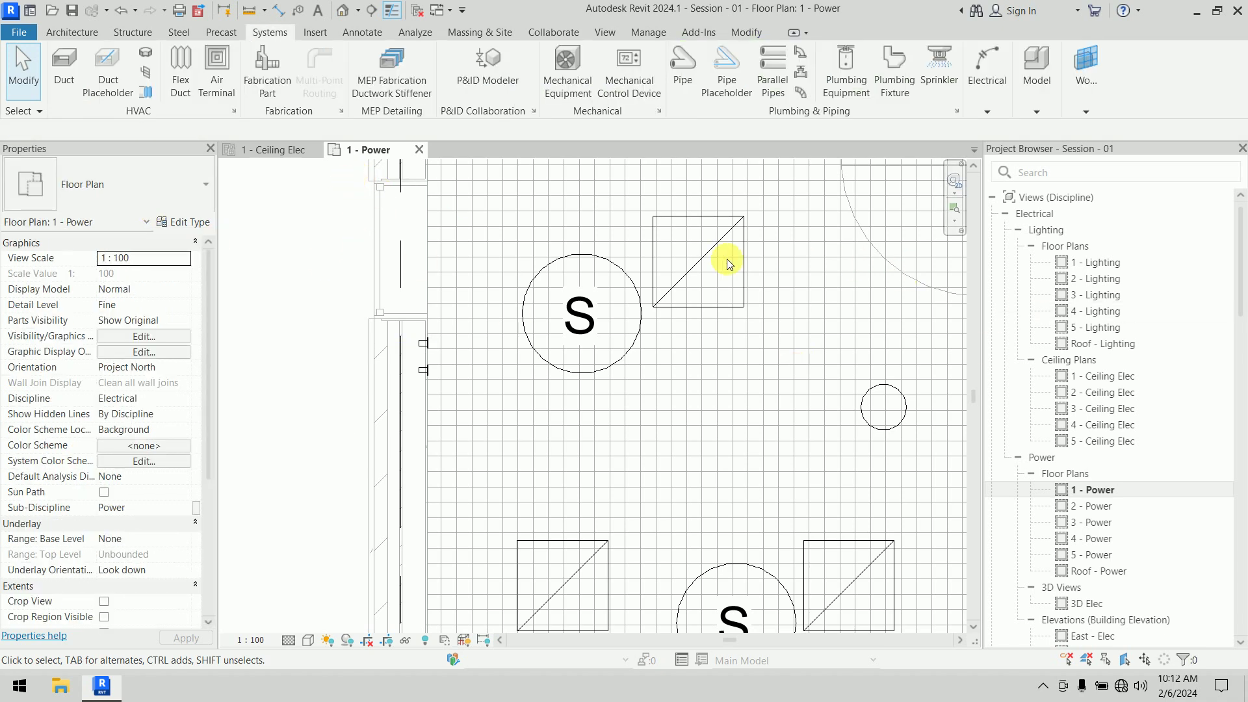
Select the OFFICE 101 lighting circuit on PANEL 001 and convert it to arc wire
scroll(713, 266, "down", 4)
middle_click_drag(756, 302, 571, 278)
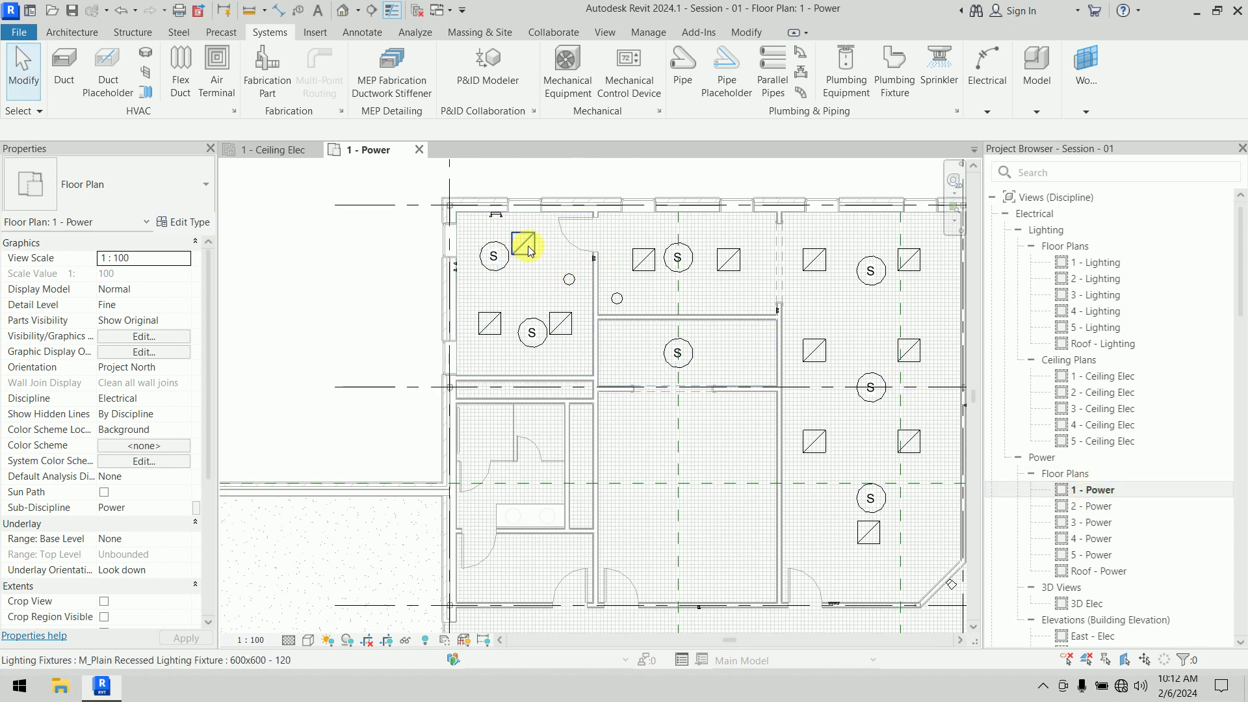
key("Tab")
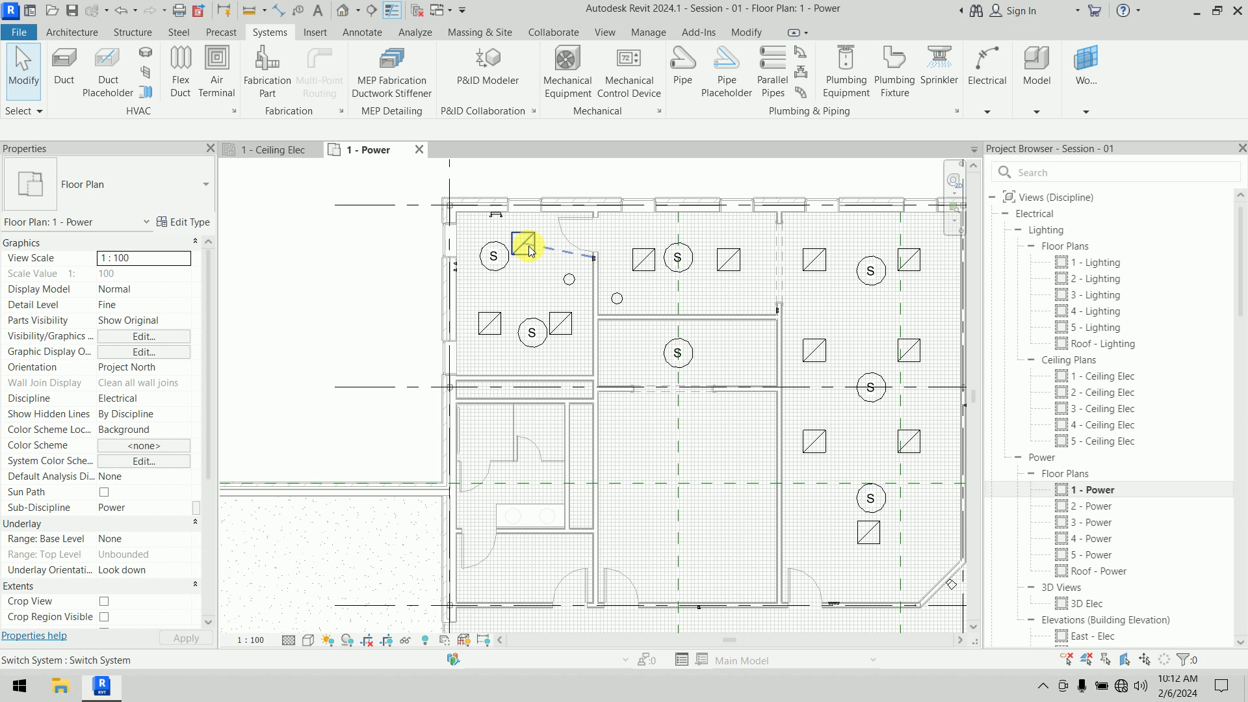
key("Tab")
left_click(530, 251)
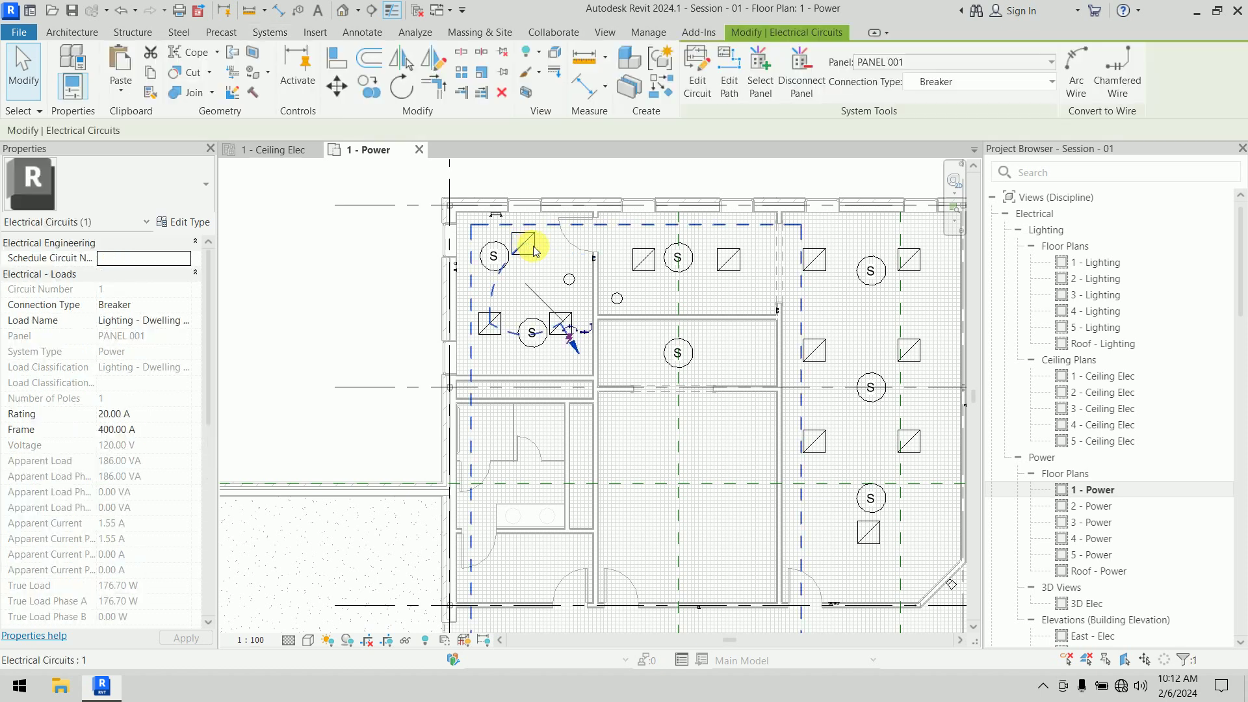
left_click(1081, 88)
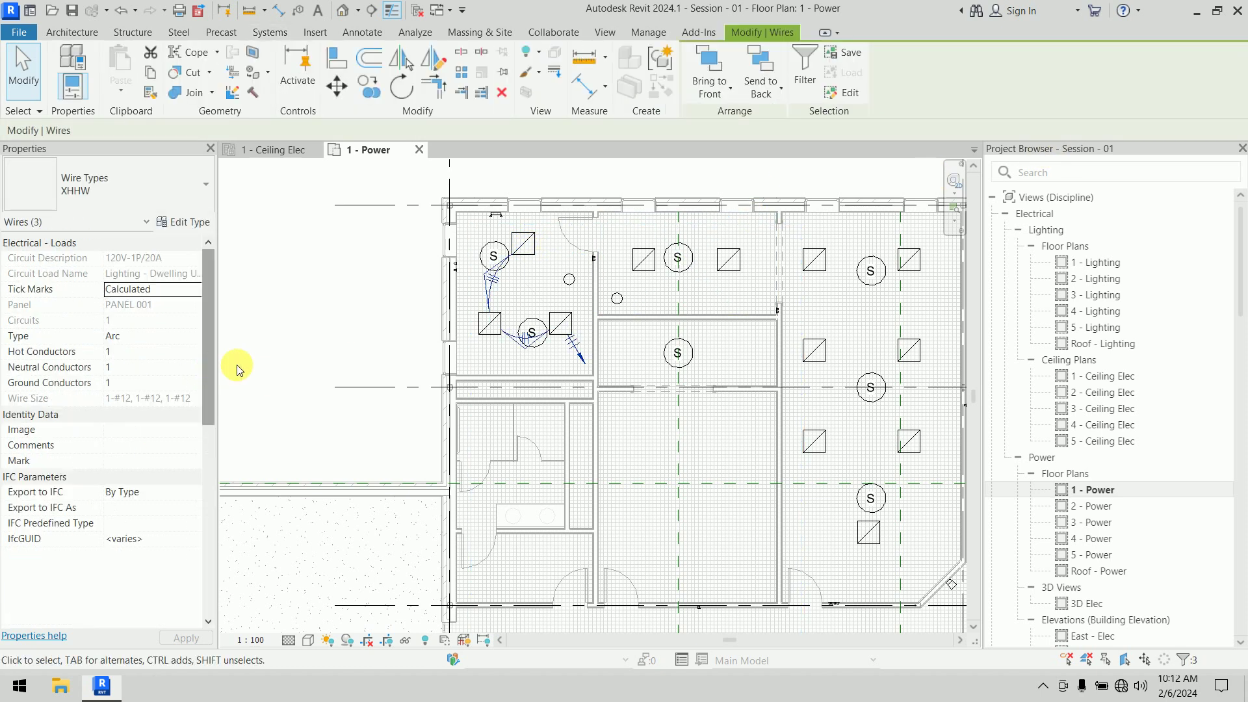
left_click(290, 357)
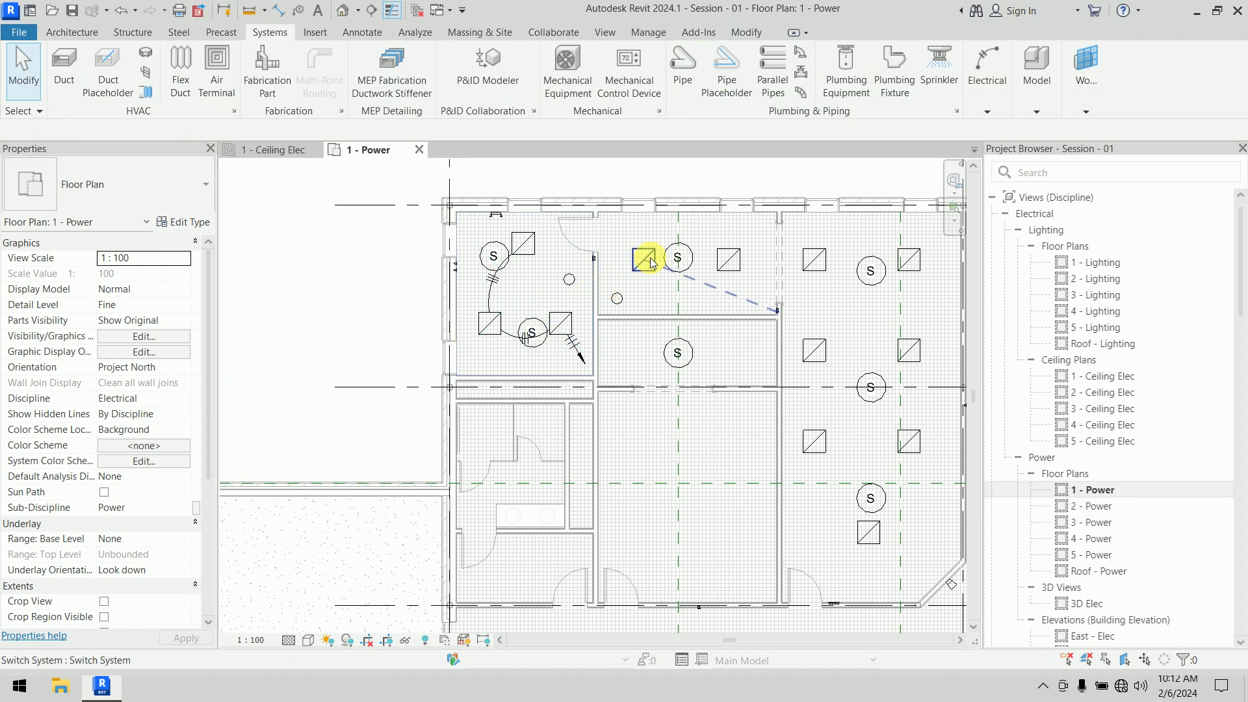
Convert the circuit of the two ceiling lights in the room east of OFFICE 101 to arc wire
key("Tab")
left_click(651, 262)
left_click(1097, 86)
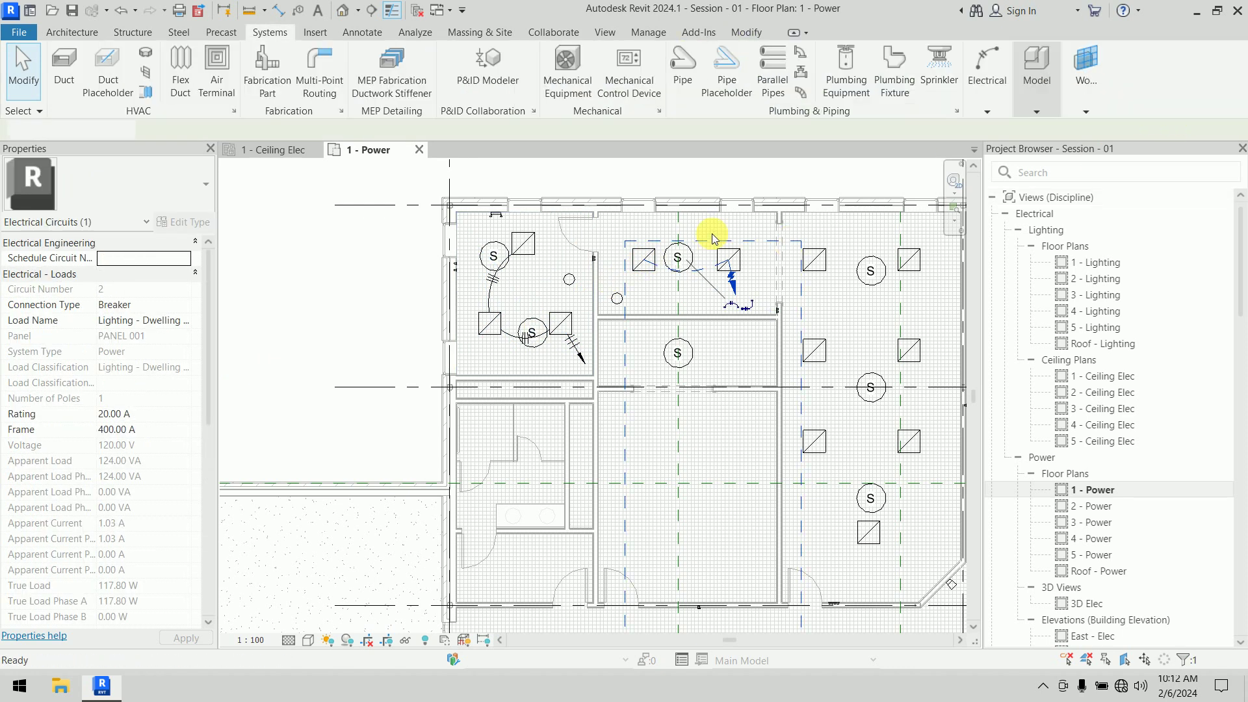
left_click(286, 287)
Convert the lighting circuit of the large room beside the north corridor to arc wire
key("Tab")
key("Tab")
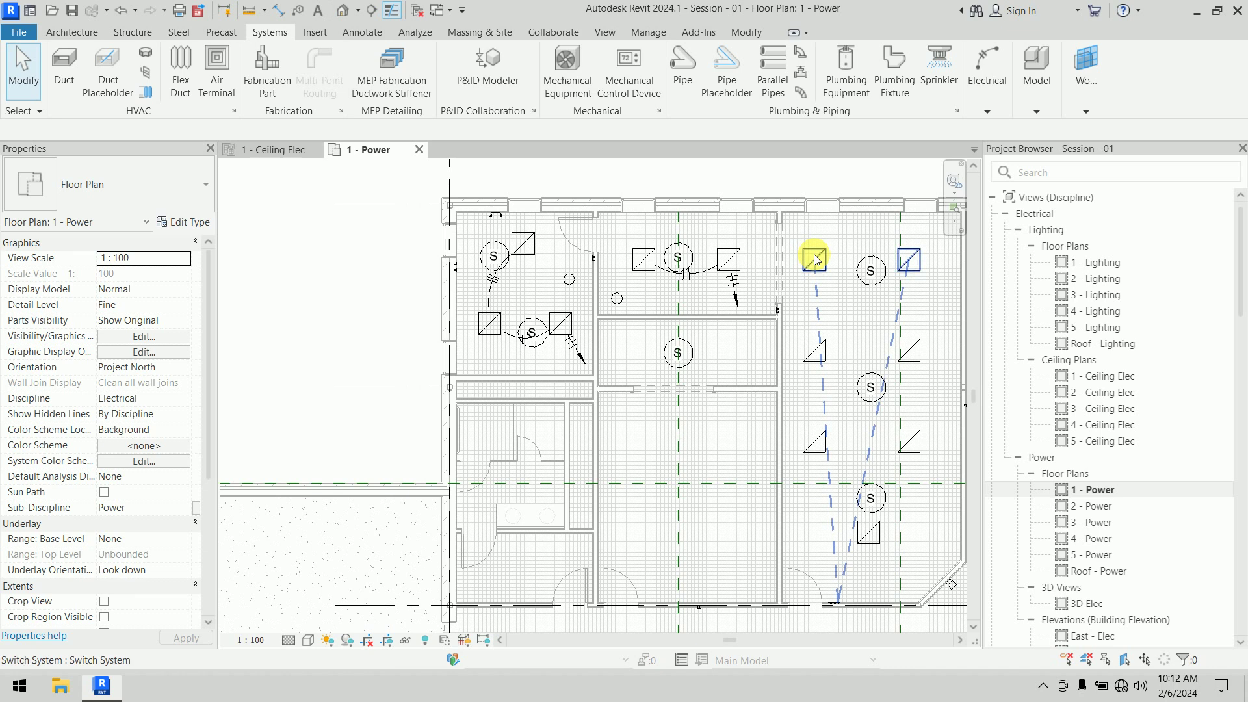
left_click(816, 259)
left_click(1117, 72)
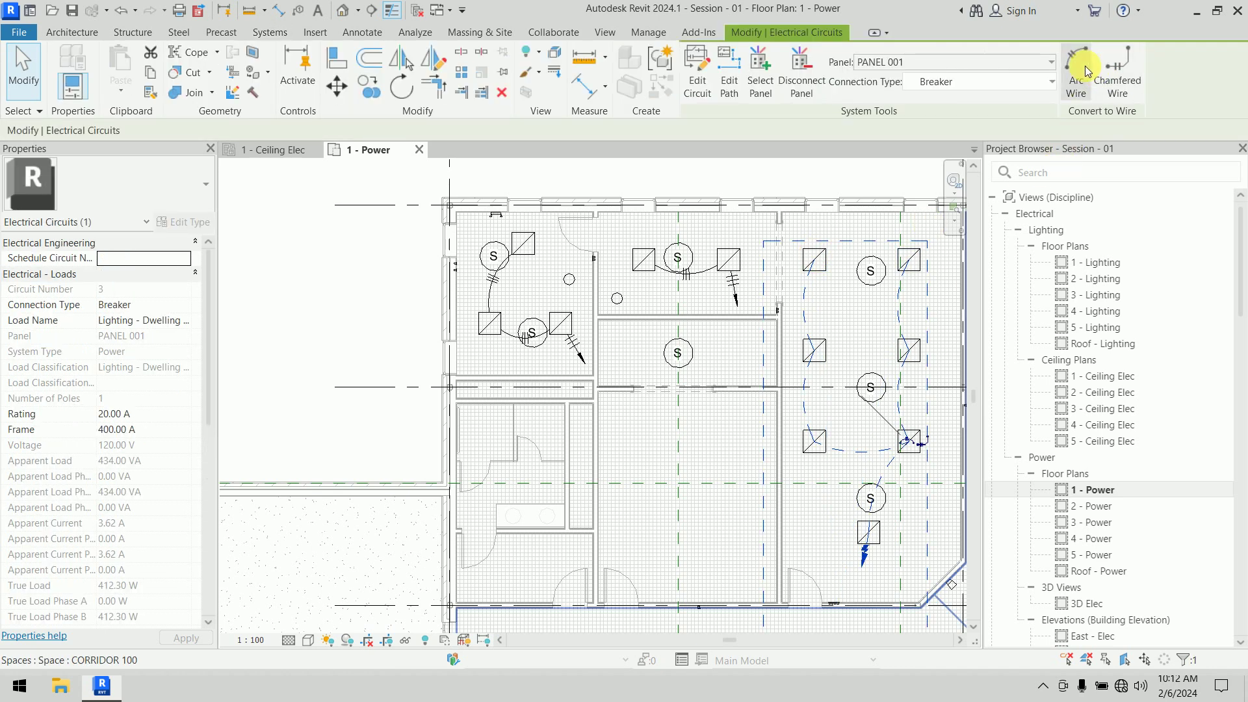
left_click(329, 286)
Create a power circuit from the upper west-wall duplex receptacle in OFFICE 101 and add the lower receptacle to it
scroll(328, 286, "down", 3)
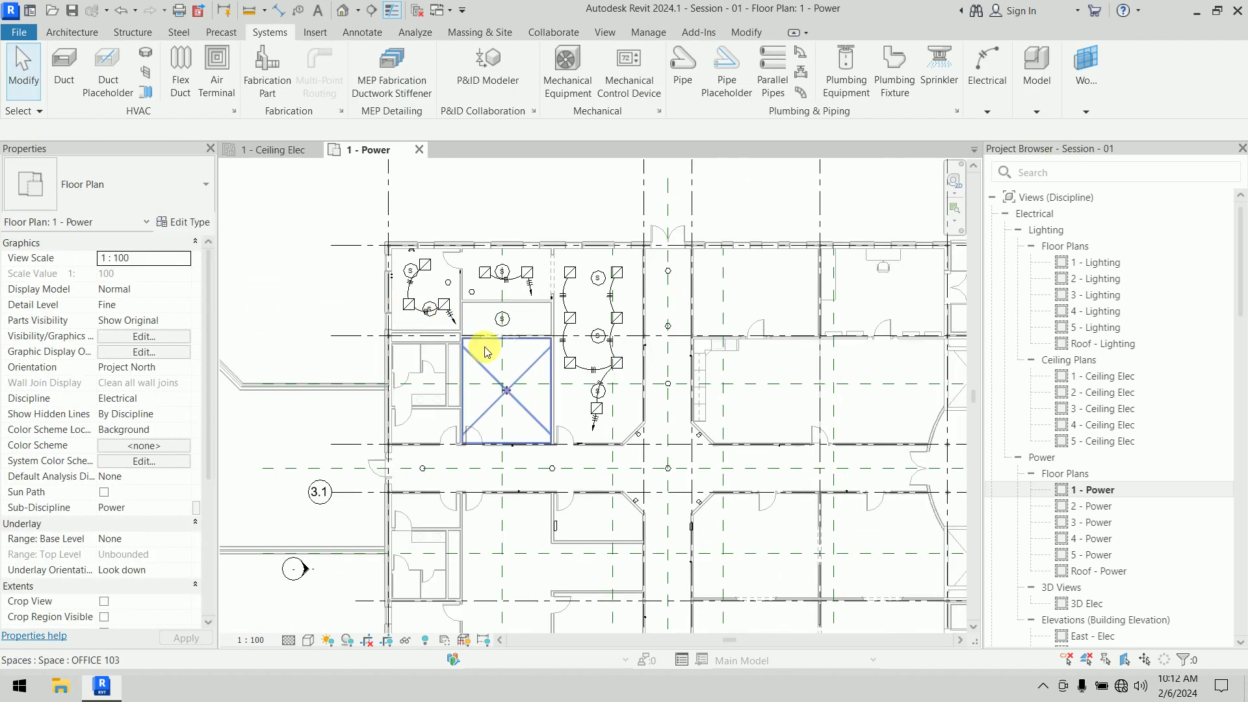
middle_click_drag(490, 352, 527, 387)
scroll(510, 332, "up", 1)
scroll(511, 332, "up", 1)
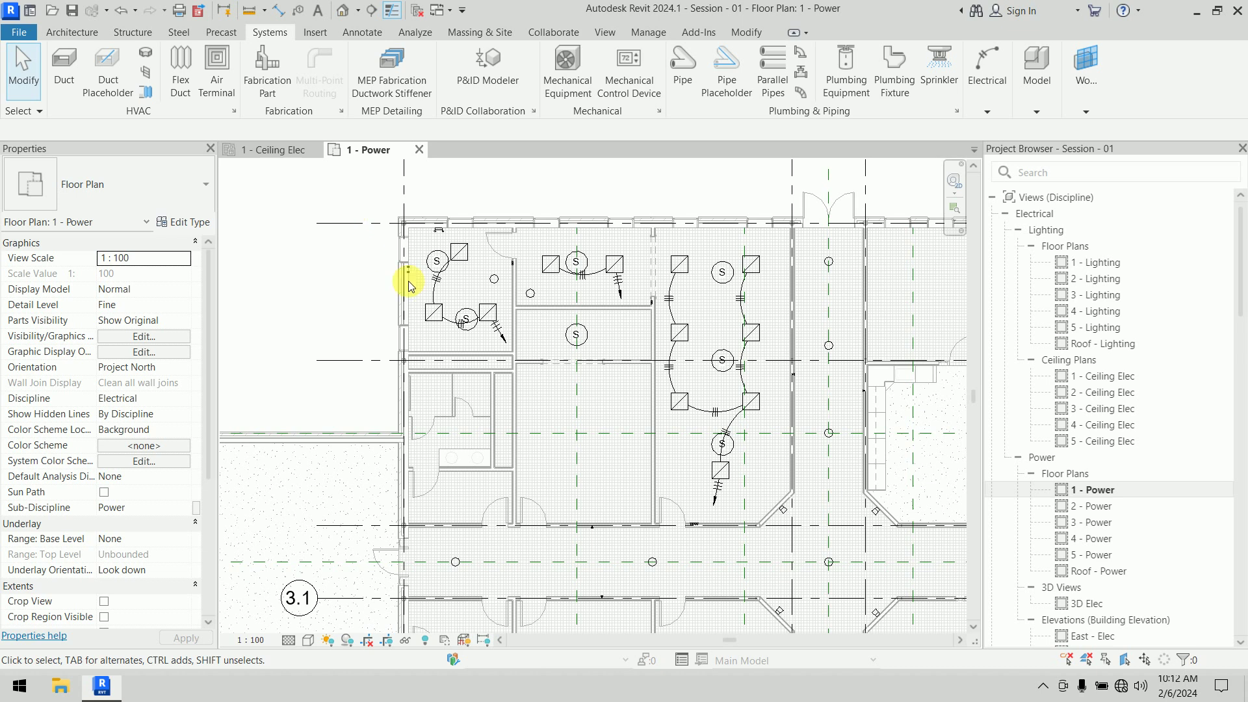
scroll(409, 276, "up", 5)
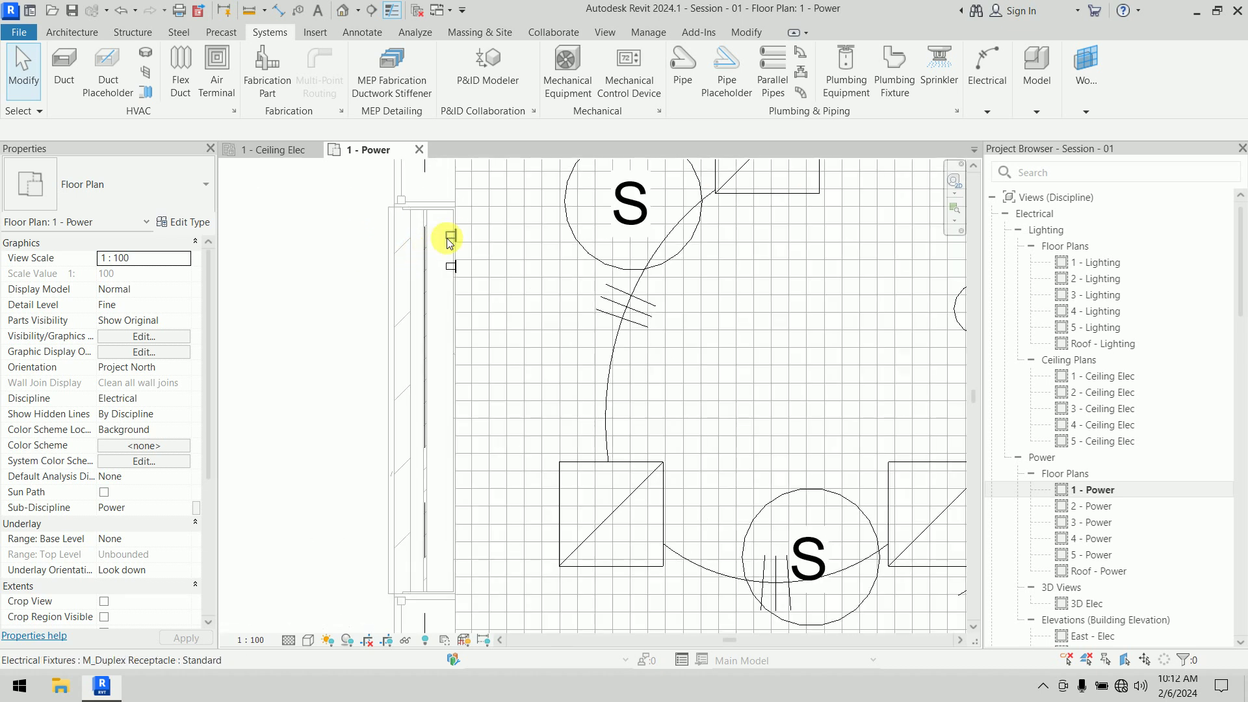
left_click(447, 238)
left_click_drag(447, 242, 429, 242)
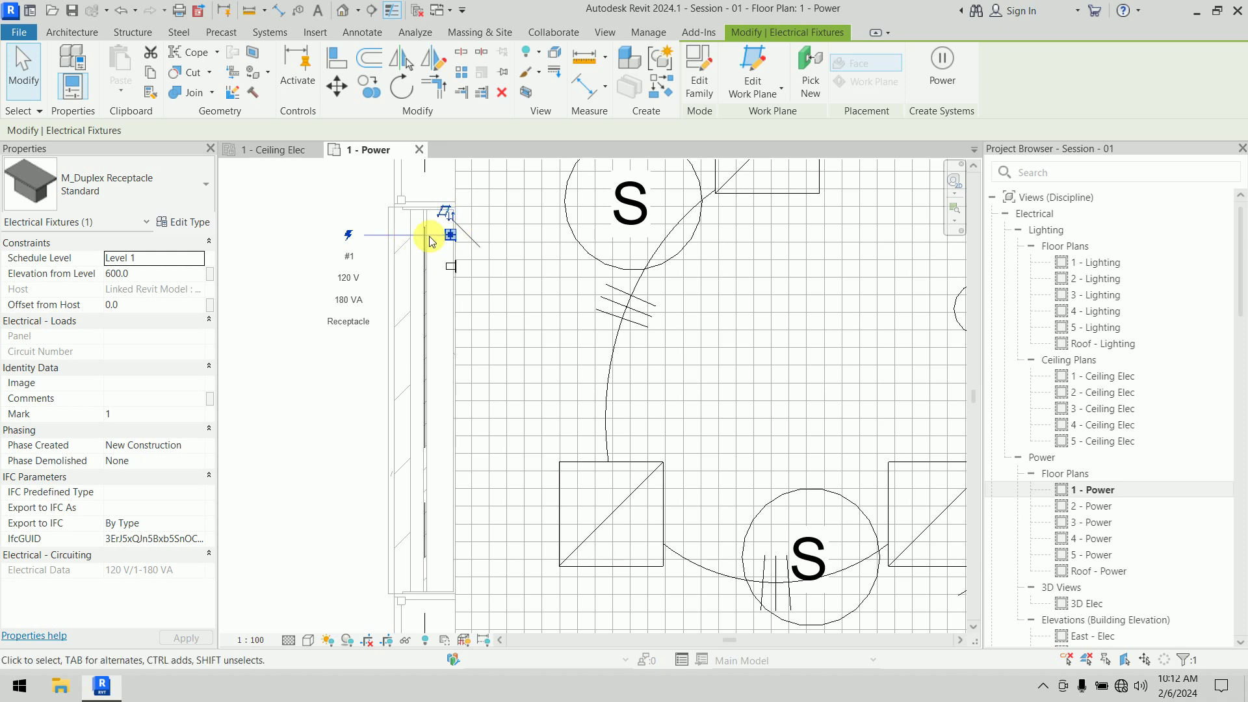
left_click(942, 72)
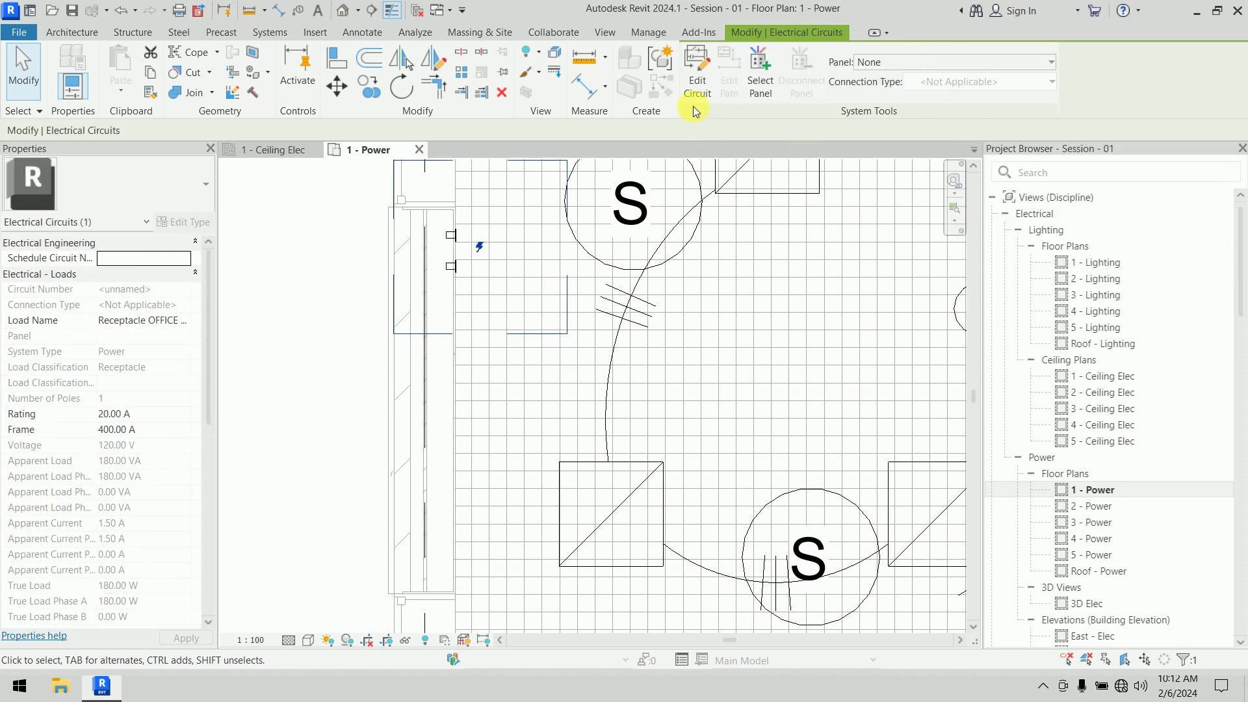
left_click(694, 103)
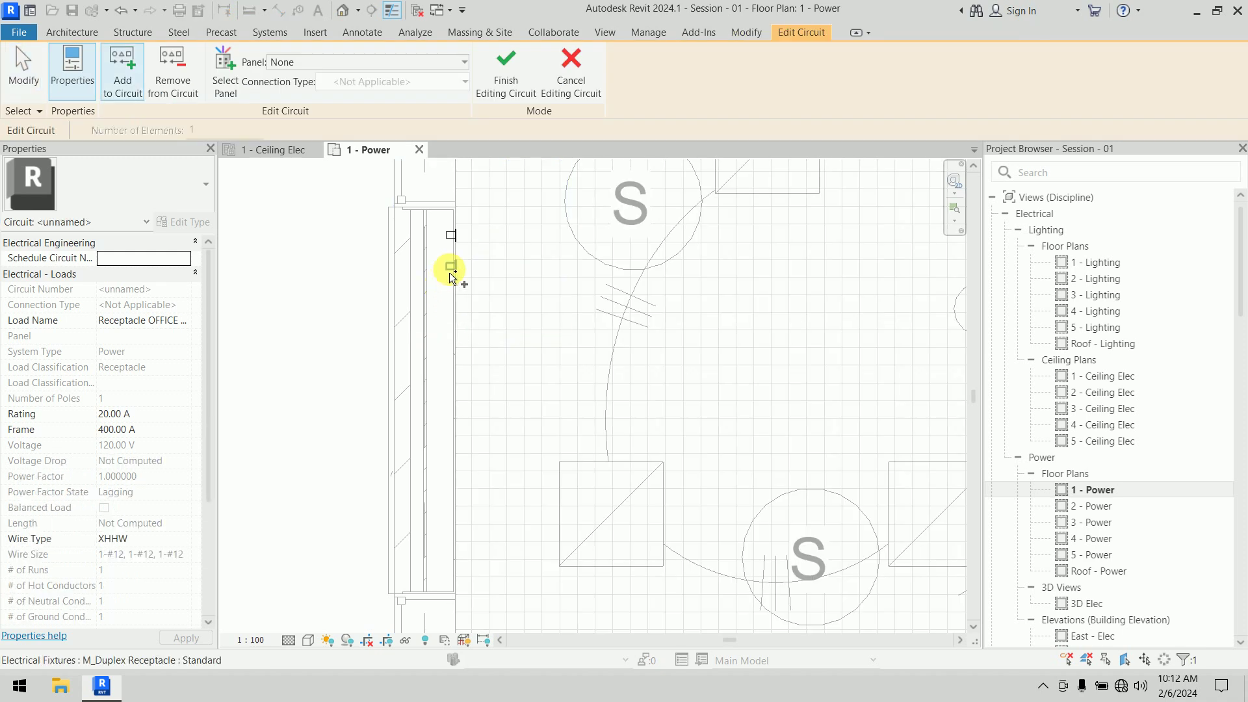
left_click(450, 268)
Examine the walls of OFFICE 101 and the neighbouring rooms for further devices that could join the receptacle circuit
scroll(513, 424, "down", 3)
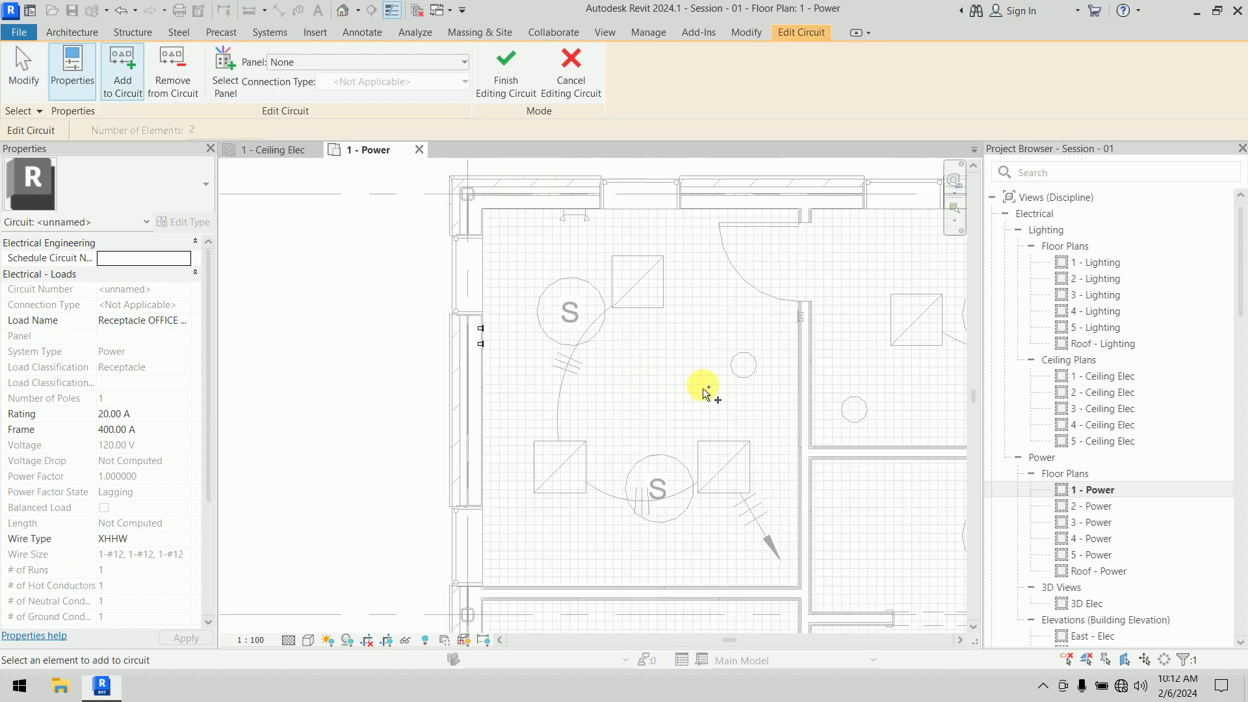
scroll(807, 315, "up", 3)
scroll(794, 325, "down", 1)
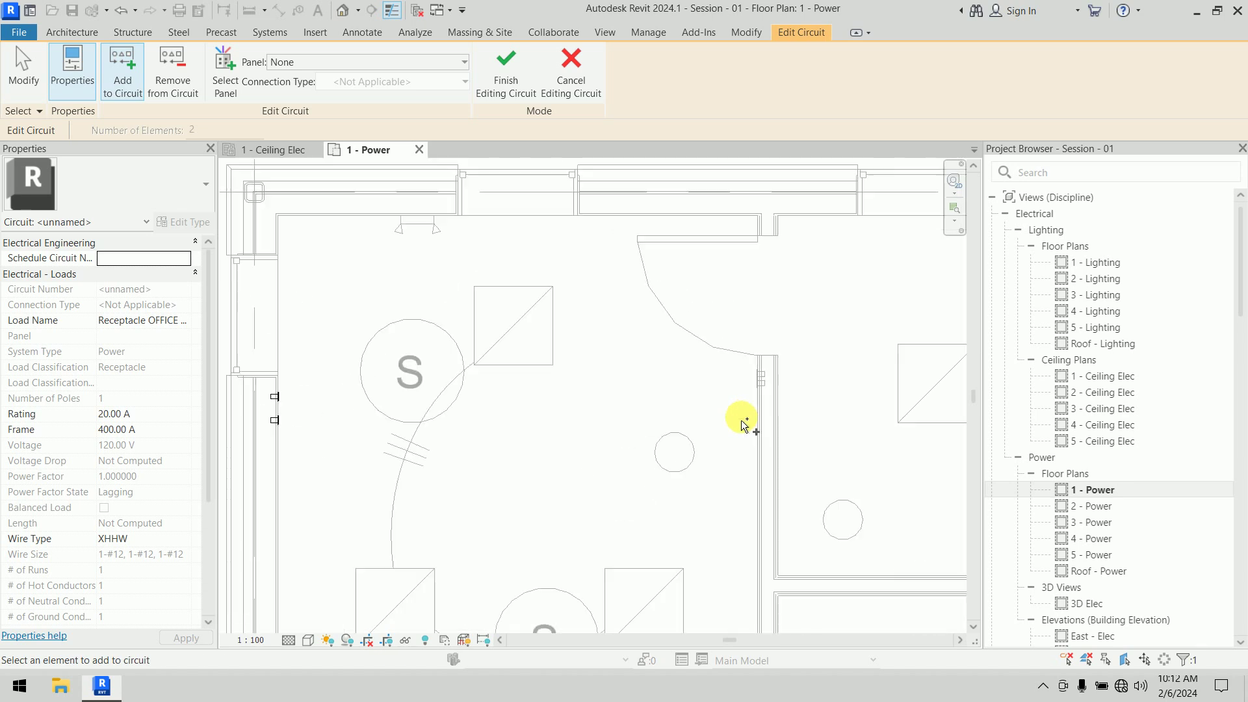
scroll(738, 455, "down", 2)
middle_click_drag(733, 496, 459, 314)
scroll(550, 317, "down", 2)
scroll(459, 314, "down", 2)
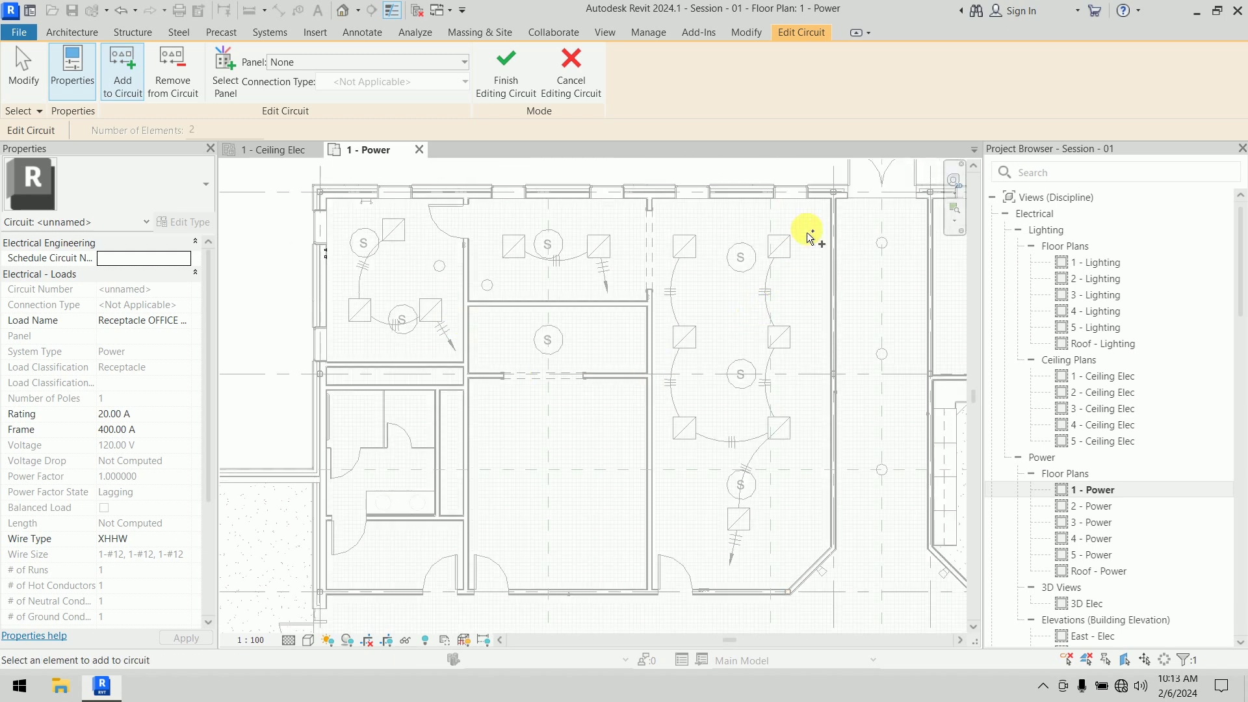
scroll(822, 407, "up", 4)
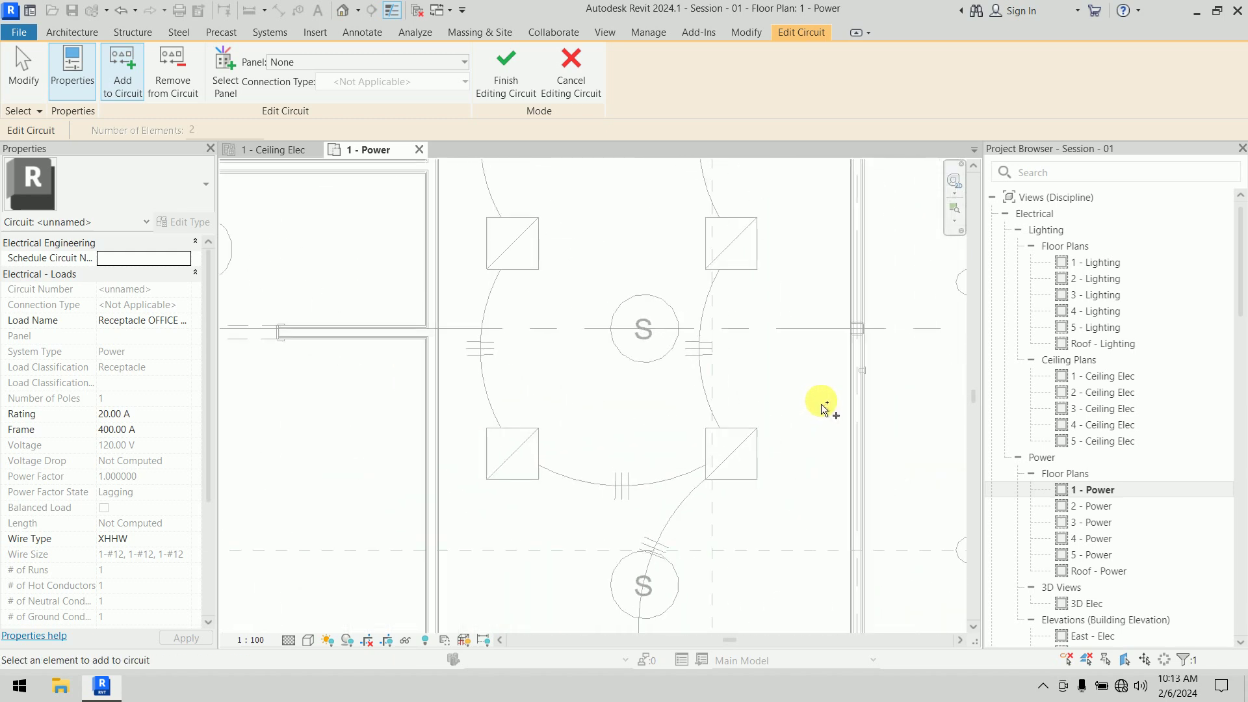
scroll(823, 405, "down", 3)
middle_click_drag(765, 286, 851, 416)
scroll(850, 413, "down", 1)
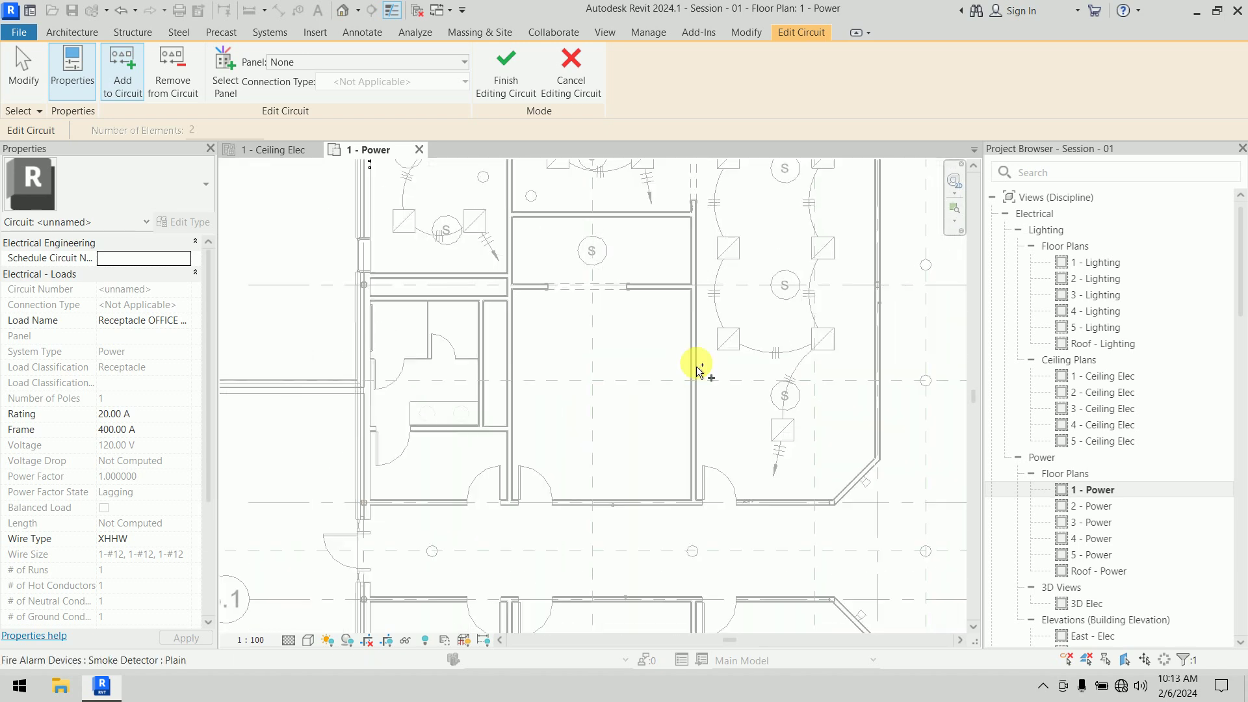
middle_click_drag(629, 335, 683, 436)
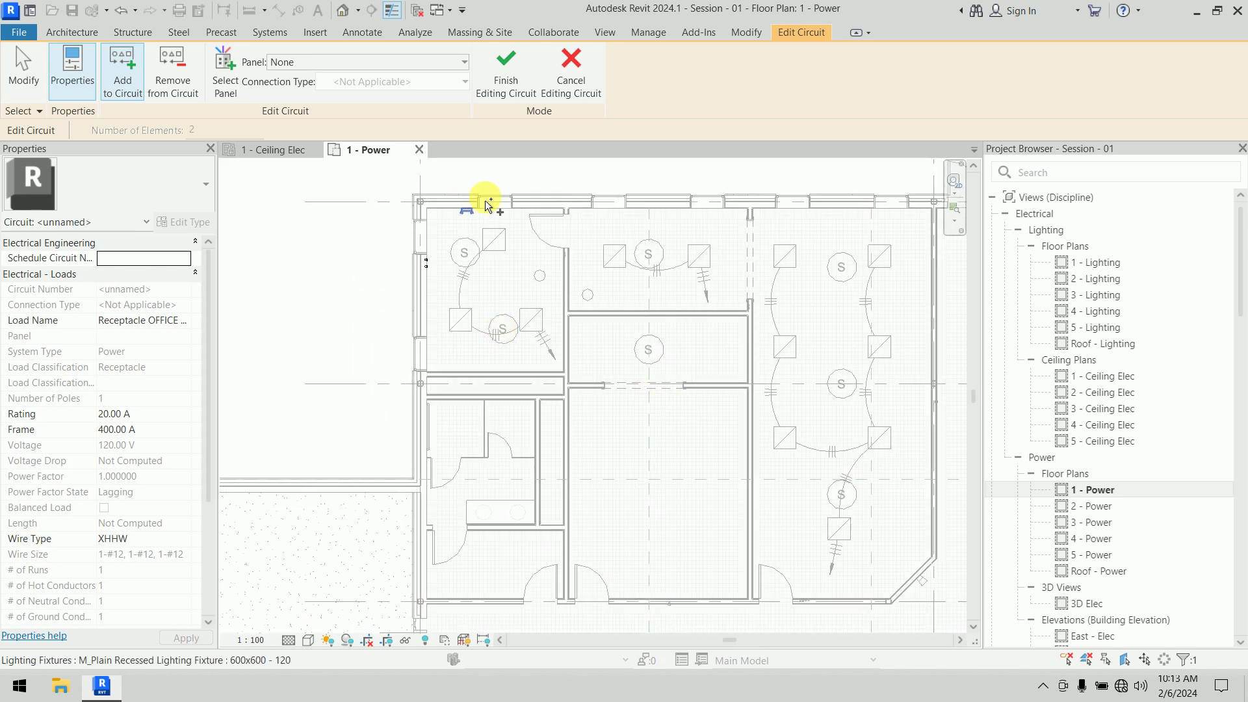
Assign the receptacle circuit to PANEL 001 and finish editing the circuit
left_click(430, 62)
left_click(354, 118)
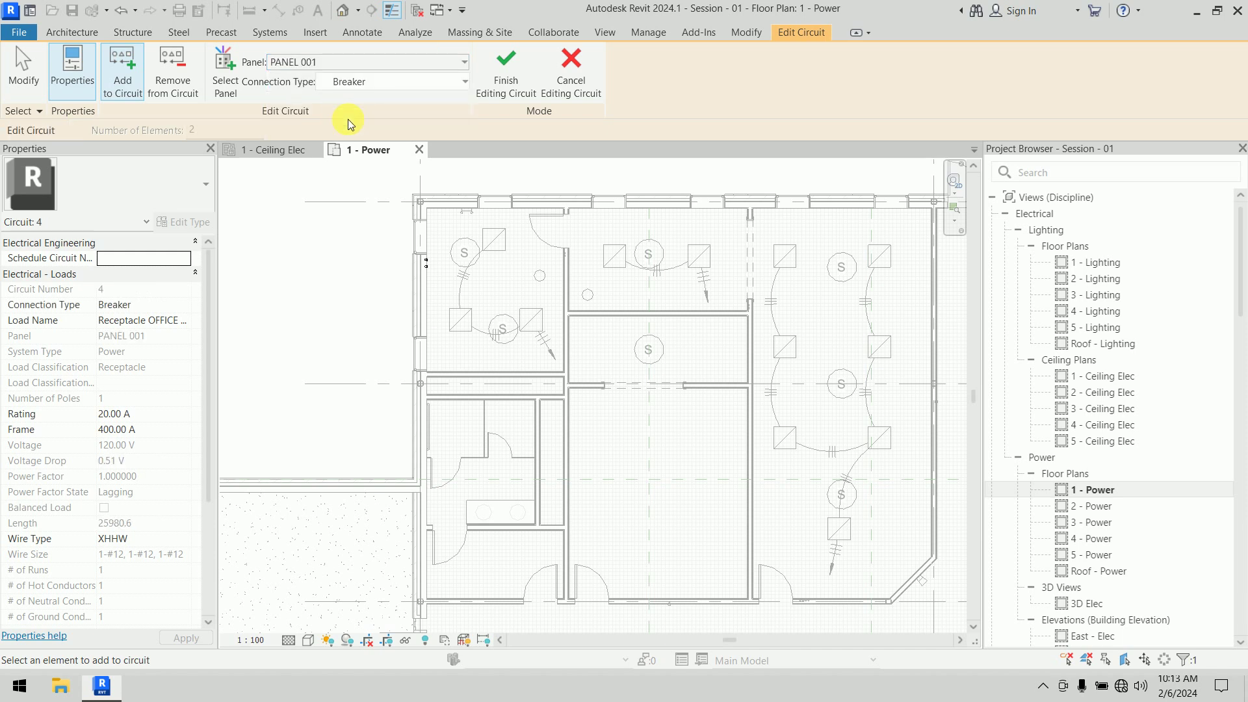
left_click(514, 67)
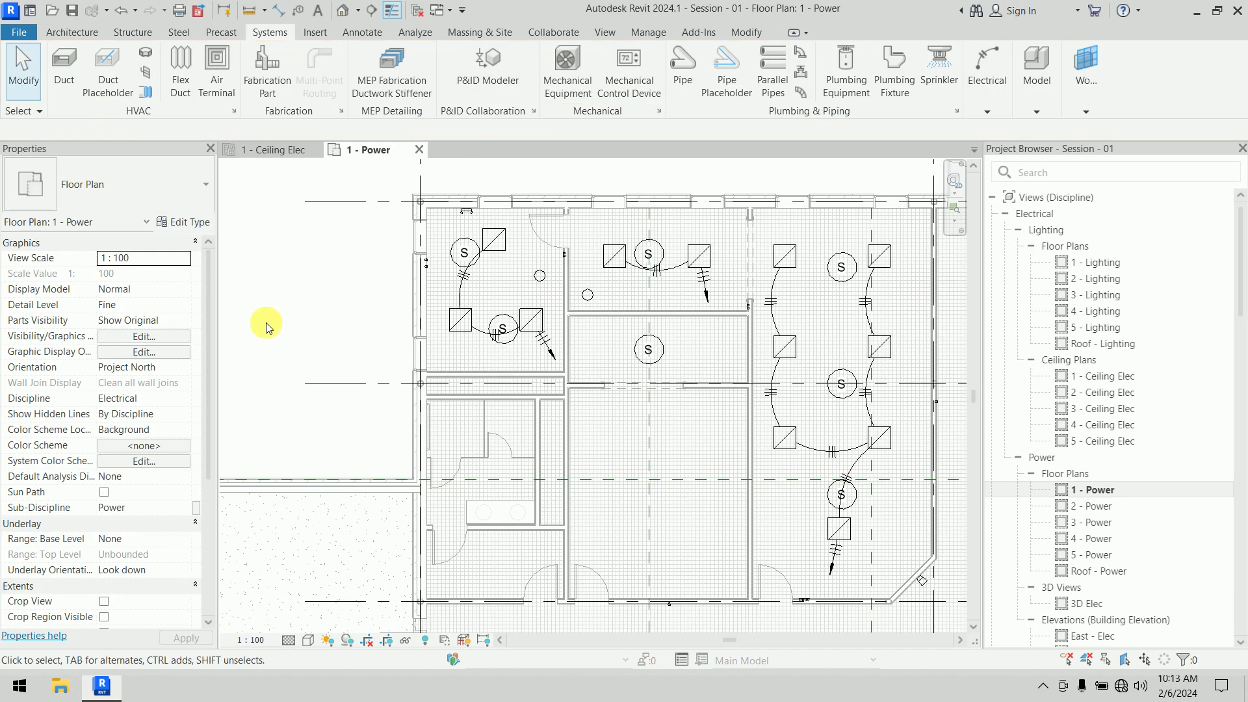
Select all instances of the duplex receptacle to check how many are placed, then clear the selection
scroll(418, 257, "up", 5)
scroll(419, 257, "down", 1)
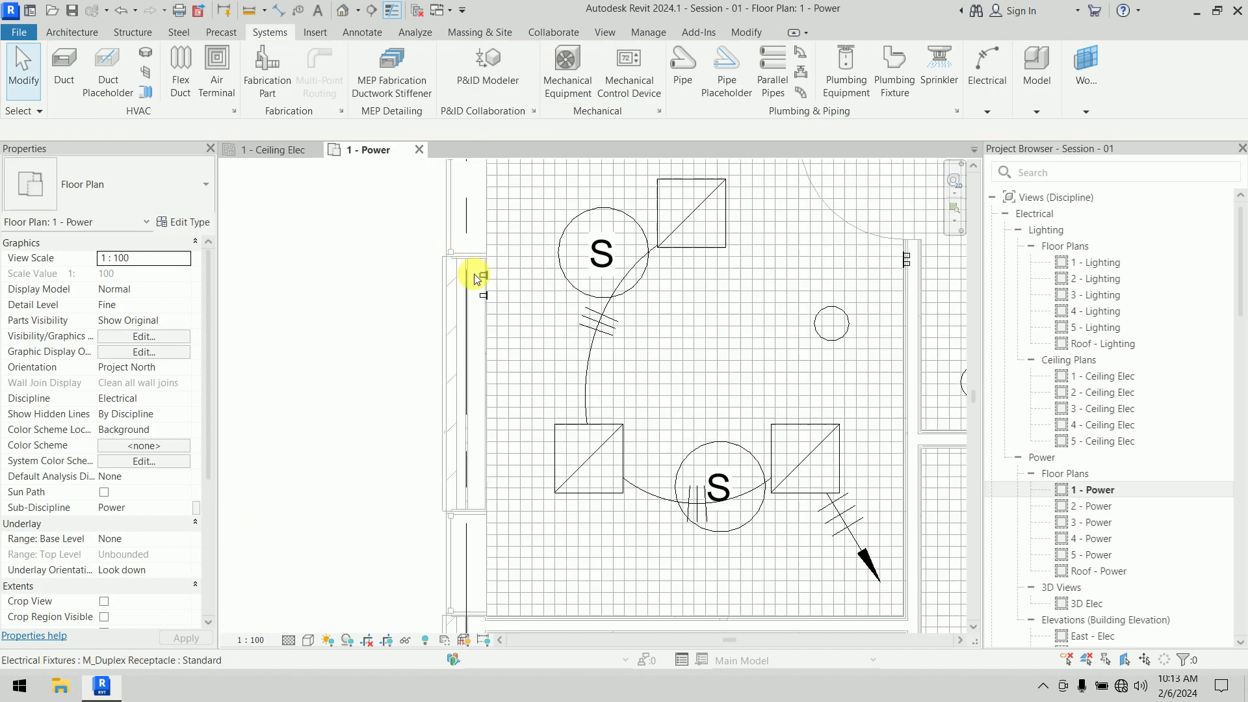
left_click(481, 278)
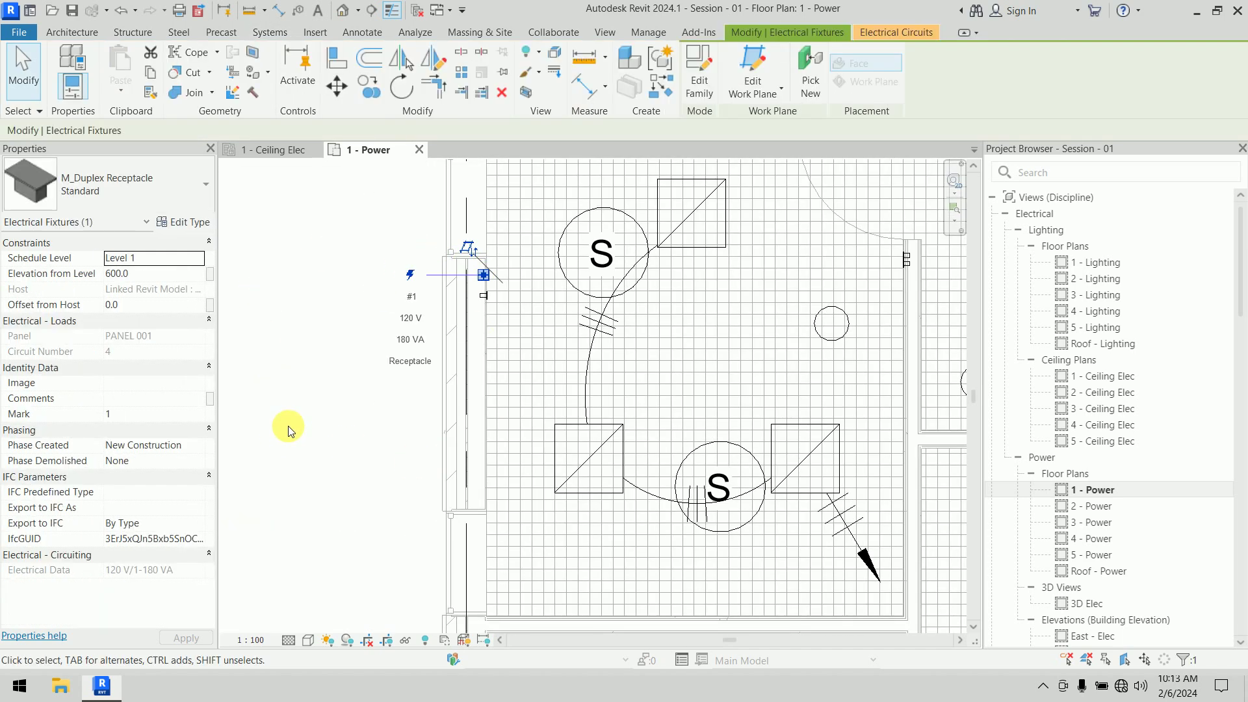
key("s")
key("a")
scroll(287, 426, "down", 3)
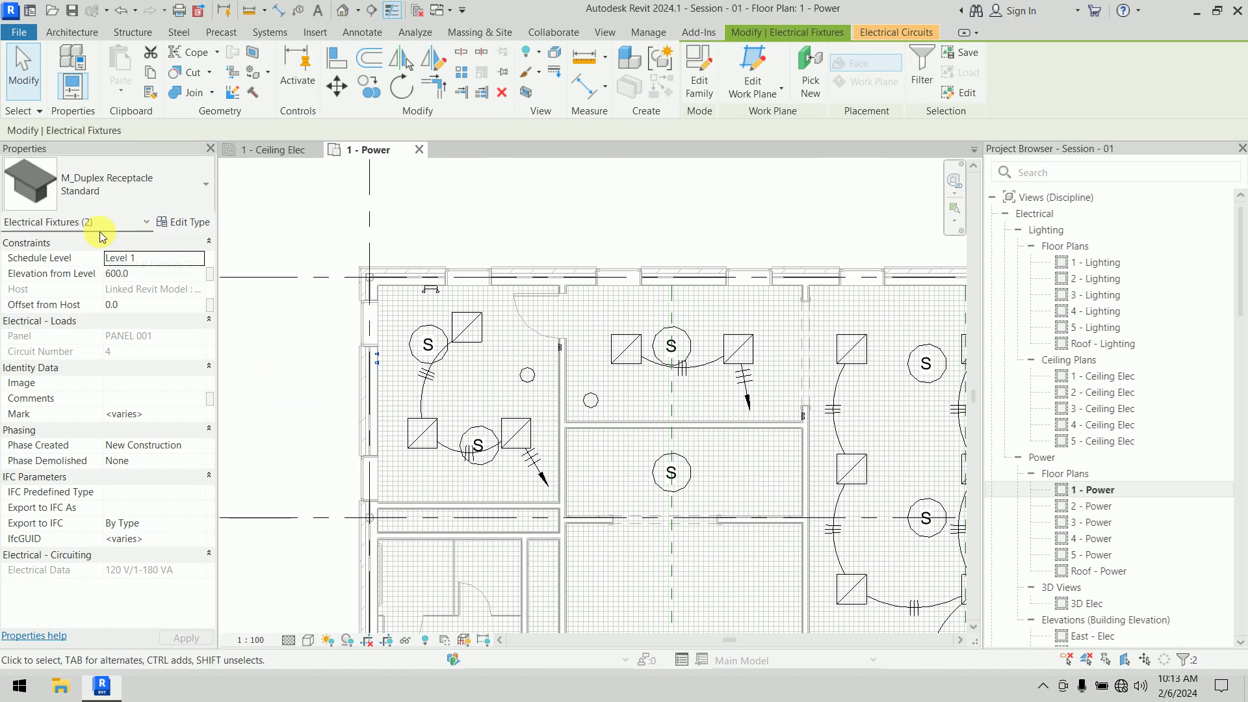
left_click(292, 340)
Select the whole west-wall receptacle circuit in OFFICE 101 and convert it to chamfered wire
scroll(368, 326, "up", 5)
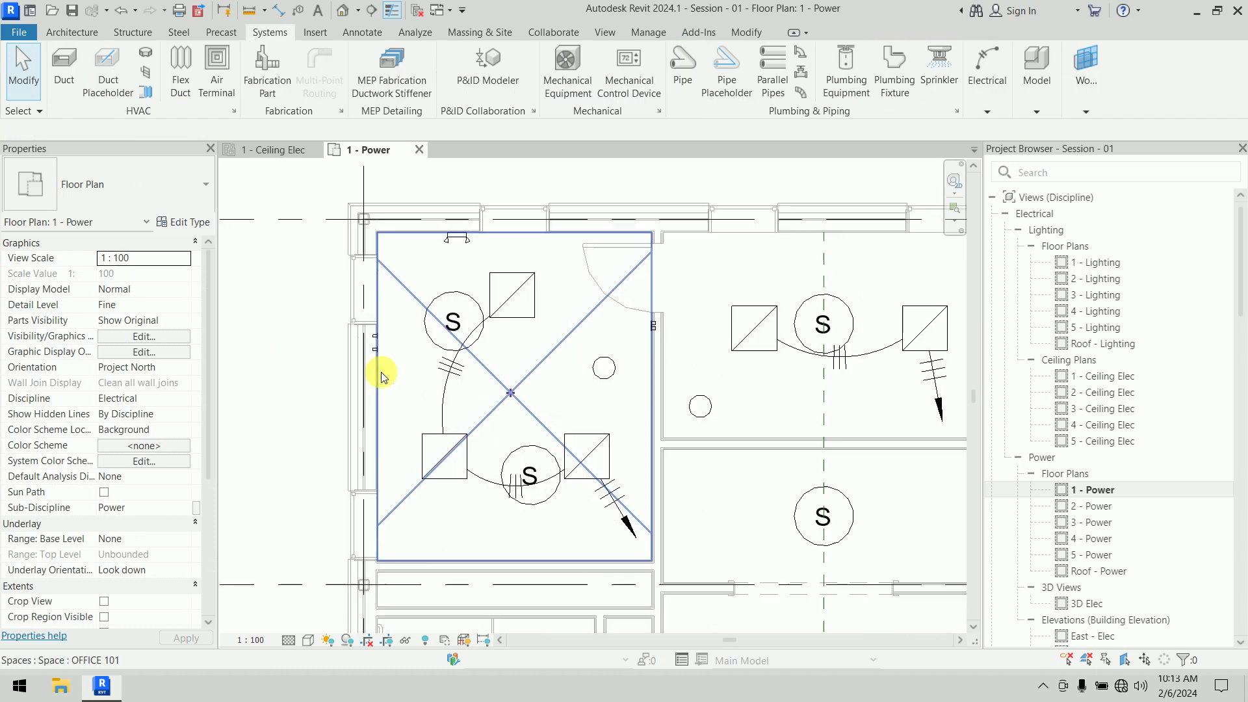
key("Tab")
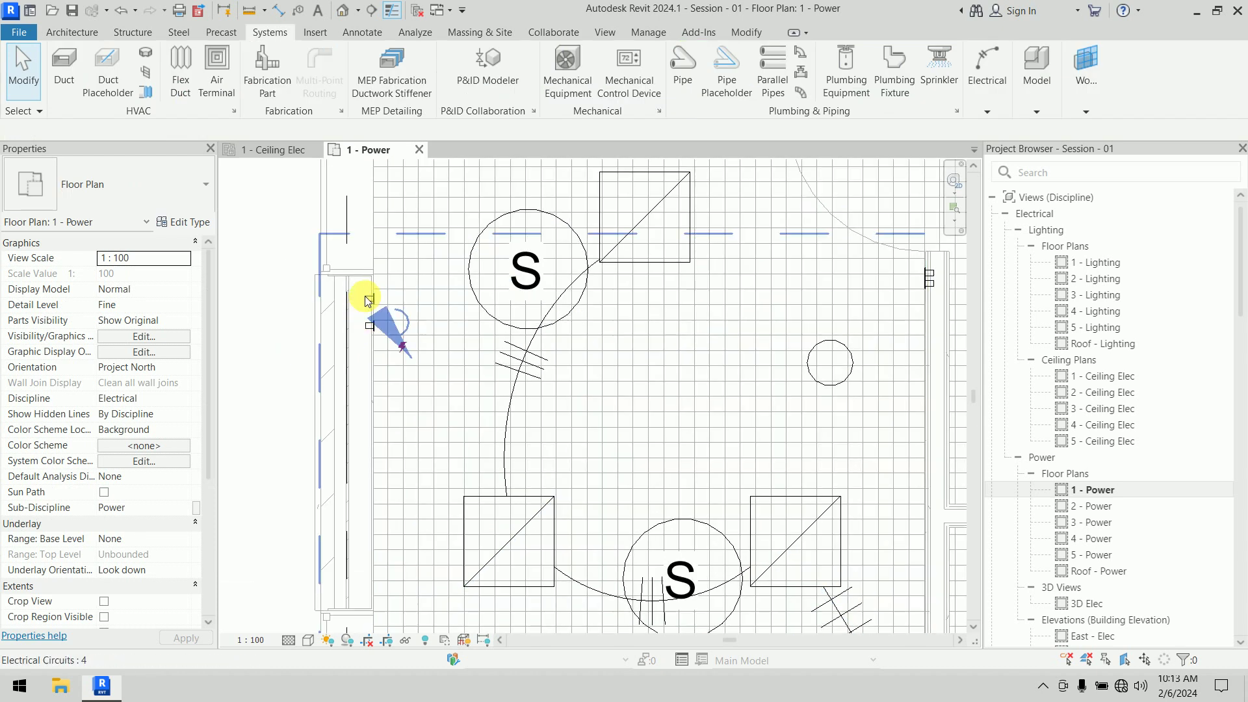
left_click(368, 300)
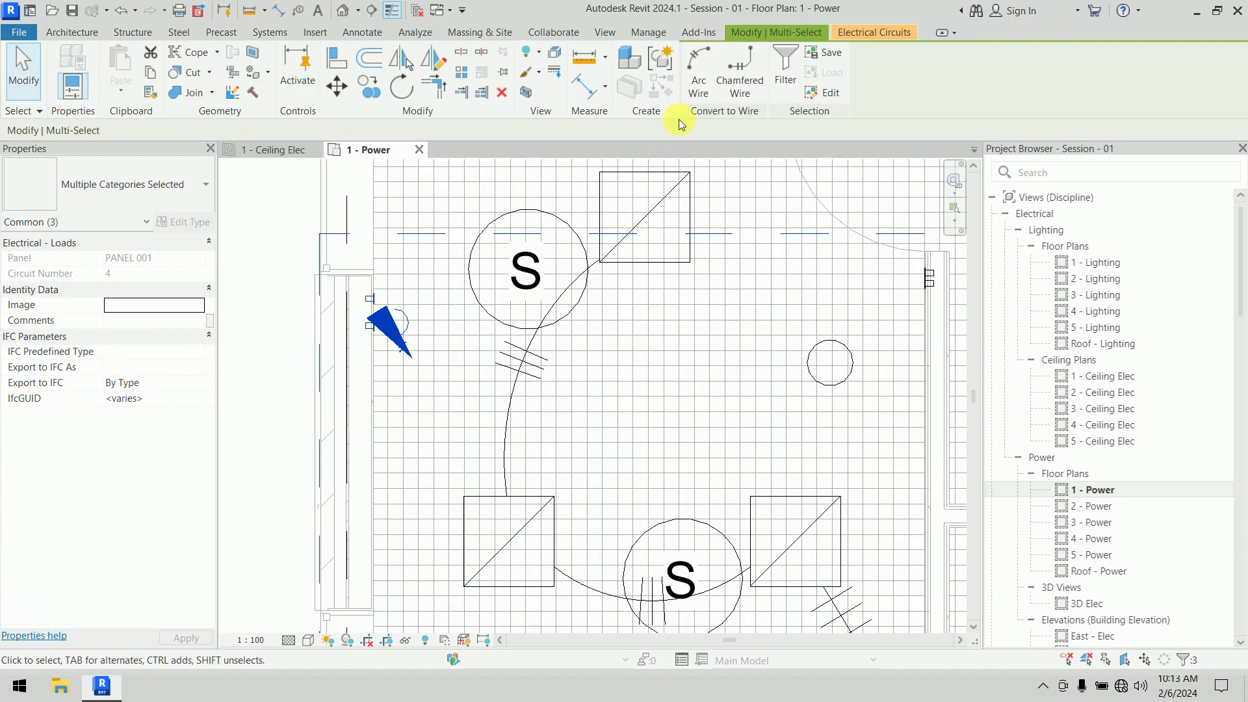
left_click(738, 71)
middle_click_drag(396, 415, 454, 259)
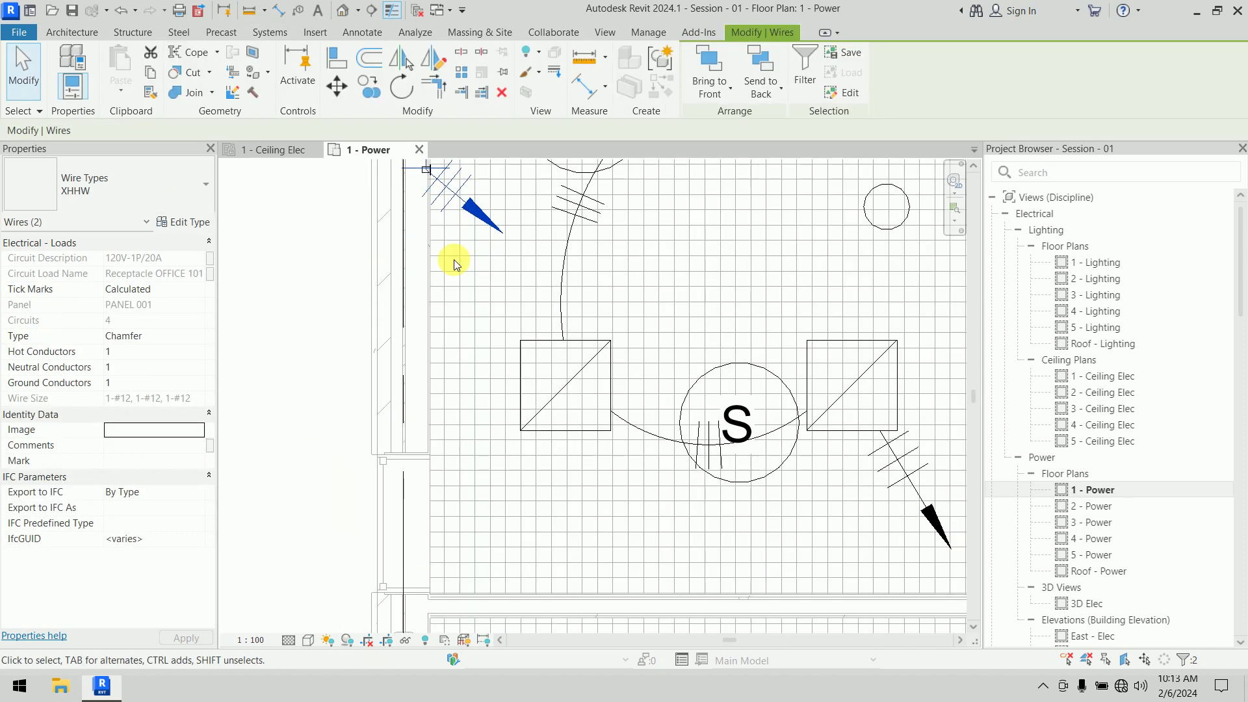
Reshape the receptacle circuit's home-run wire in OFFICE 101 by moving its arrow-end vertex south, close to the room's lower wall
left_click(452, 196)
scroll(379, 312, "down", 2)
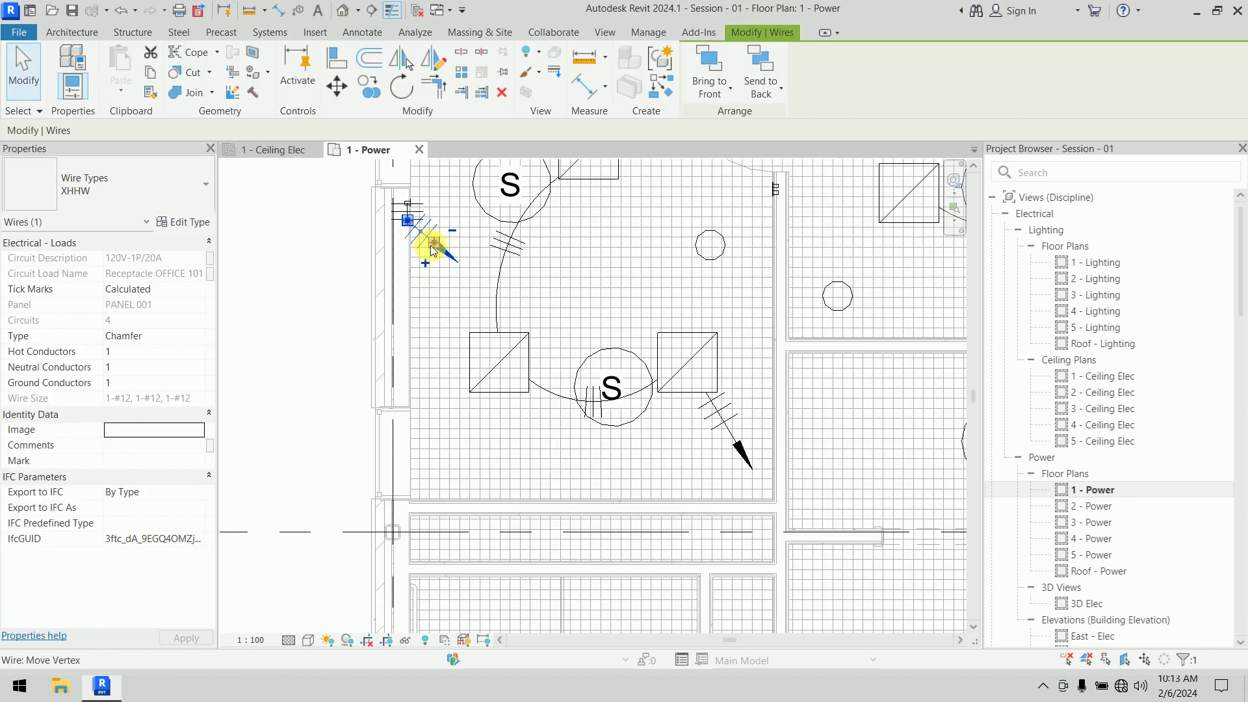
left_click_drag(433, 251, 453, 442)
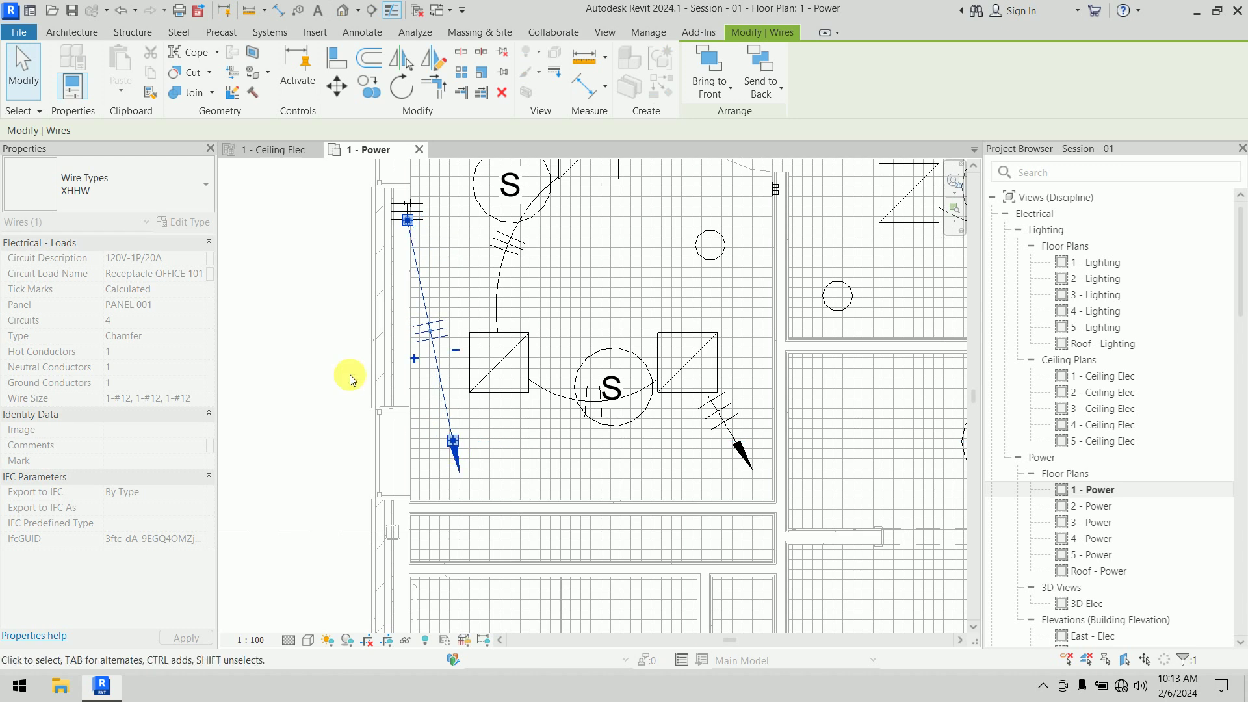
left_click(310, 251)
scroll(406, 194, "up", 1)
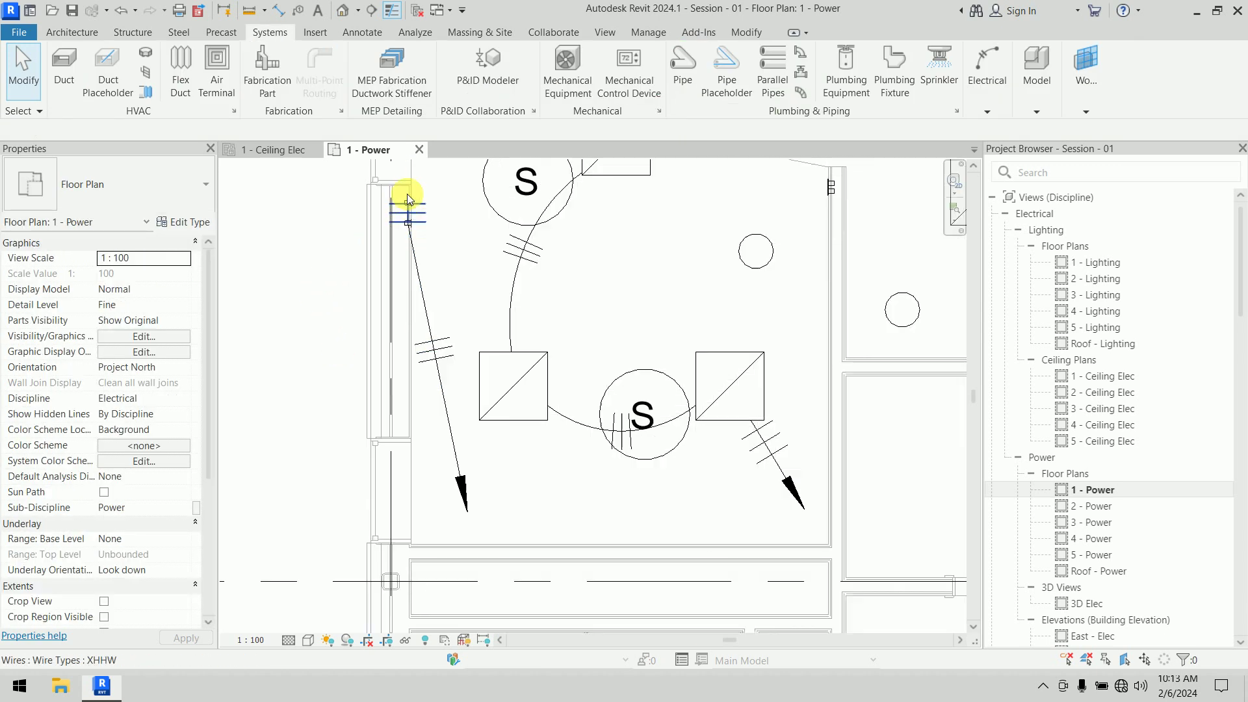
scroll(407, 194, "up", 2)
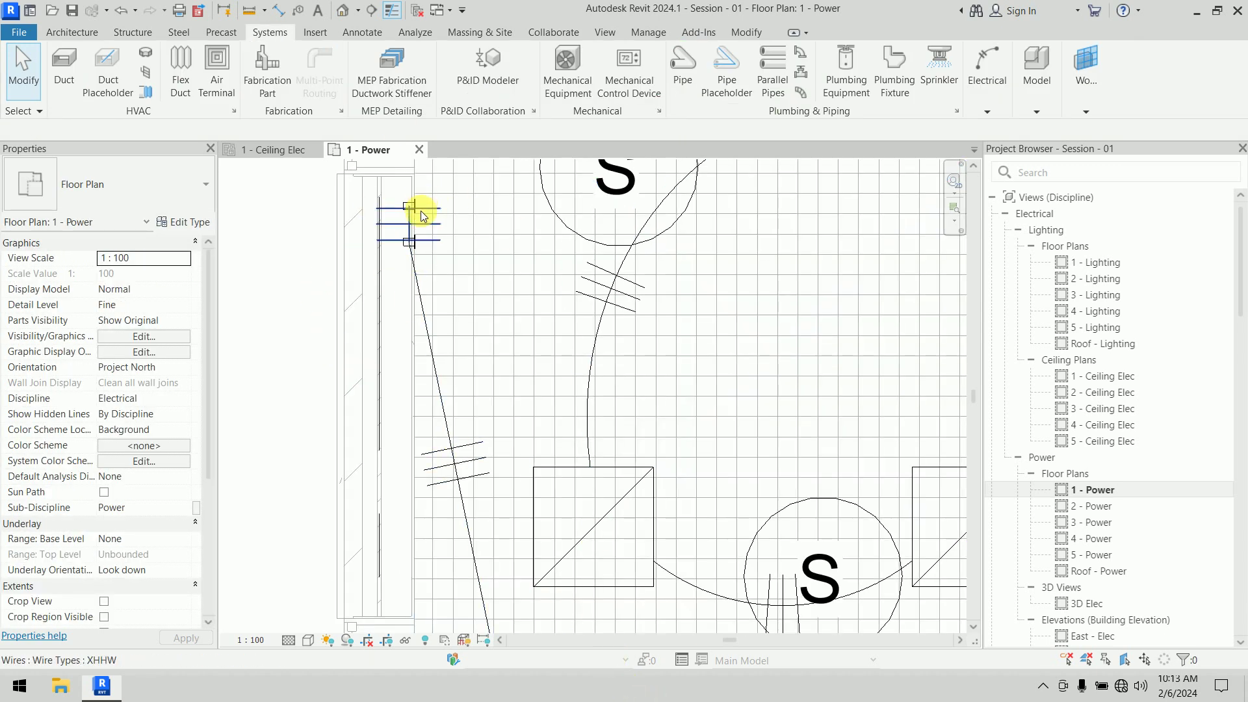
scroll(410, 369, "down", 5)
middle_click_drag(451, 398, 419, 304)
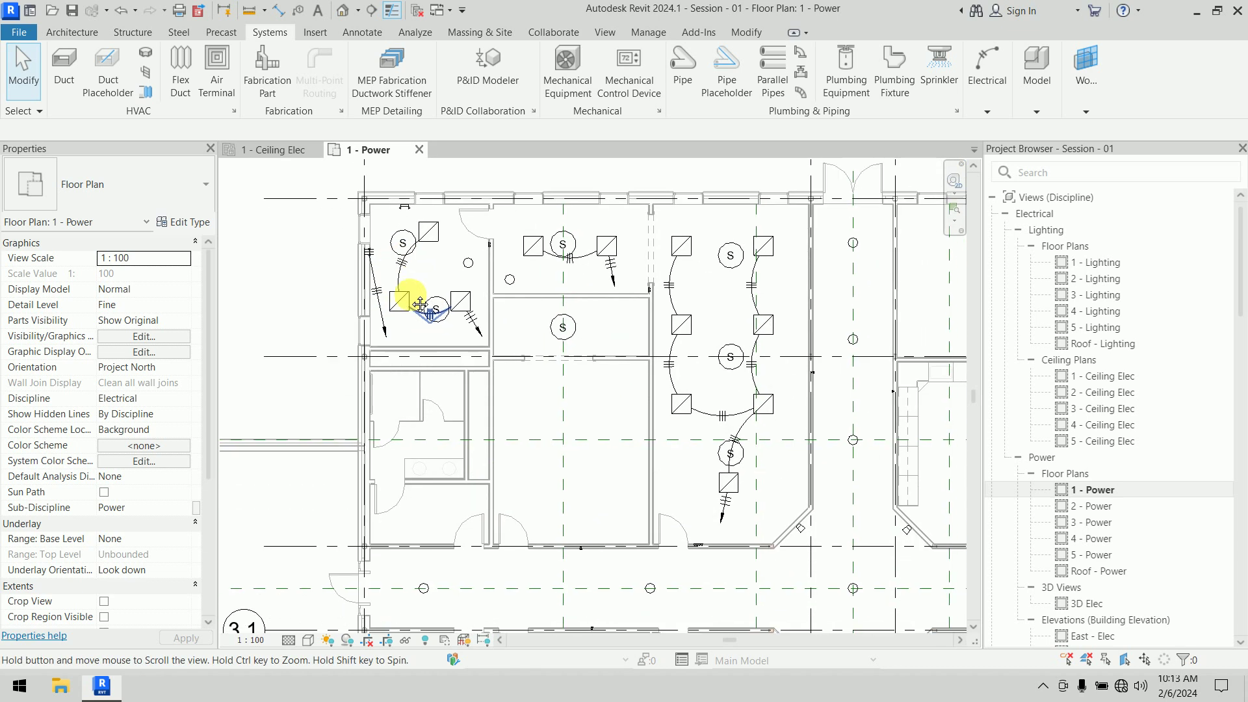
scroll(406, 287, "down", 3)
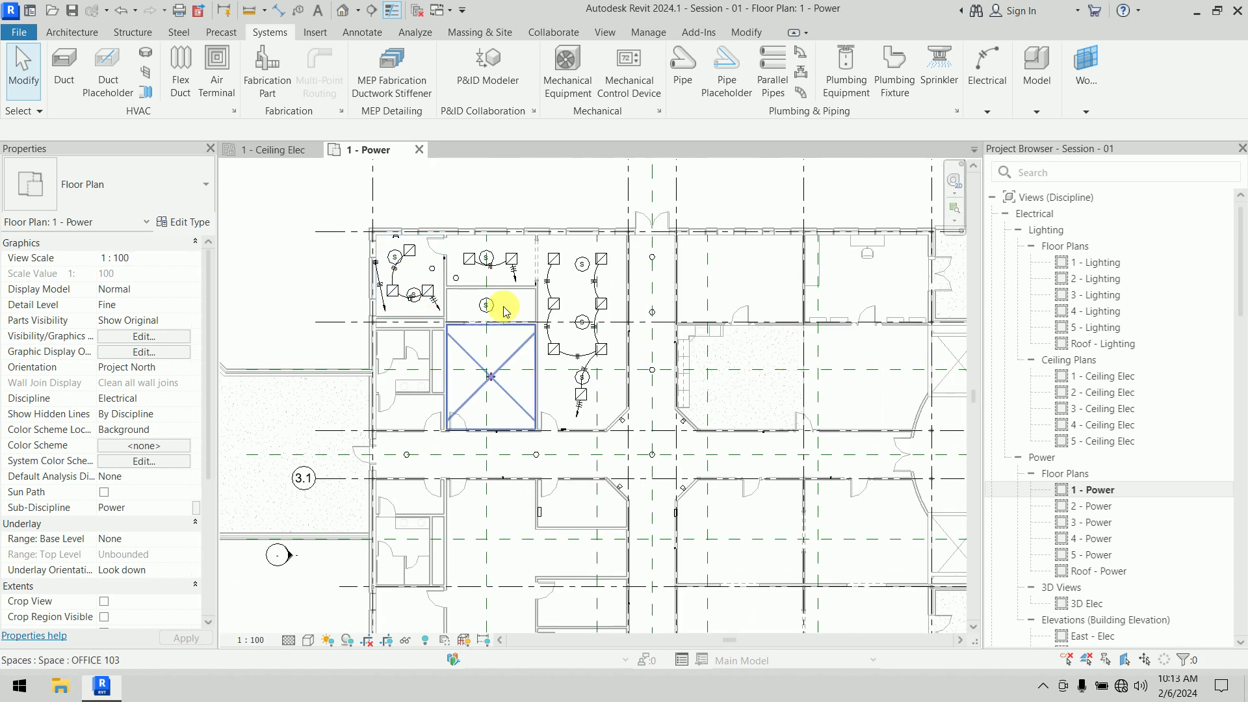
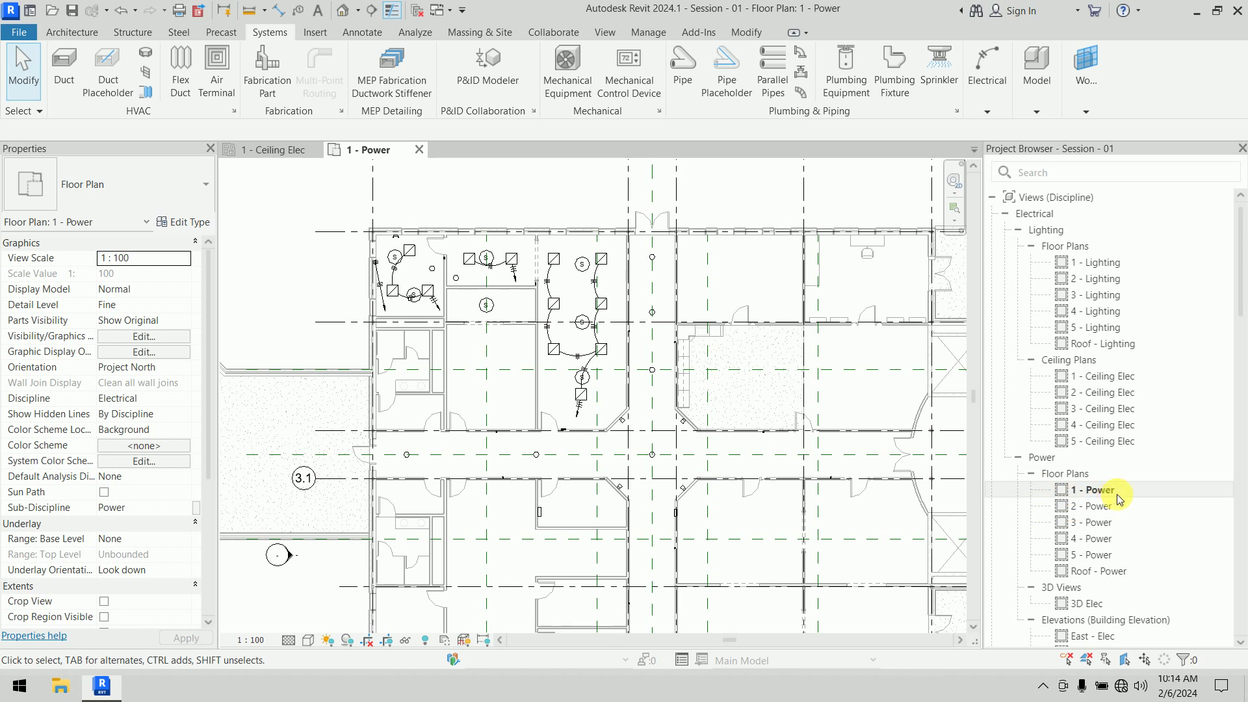
middle_click_drag(546, 458, 524, 376)
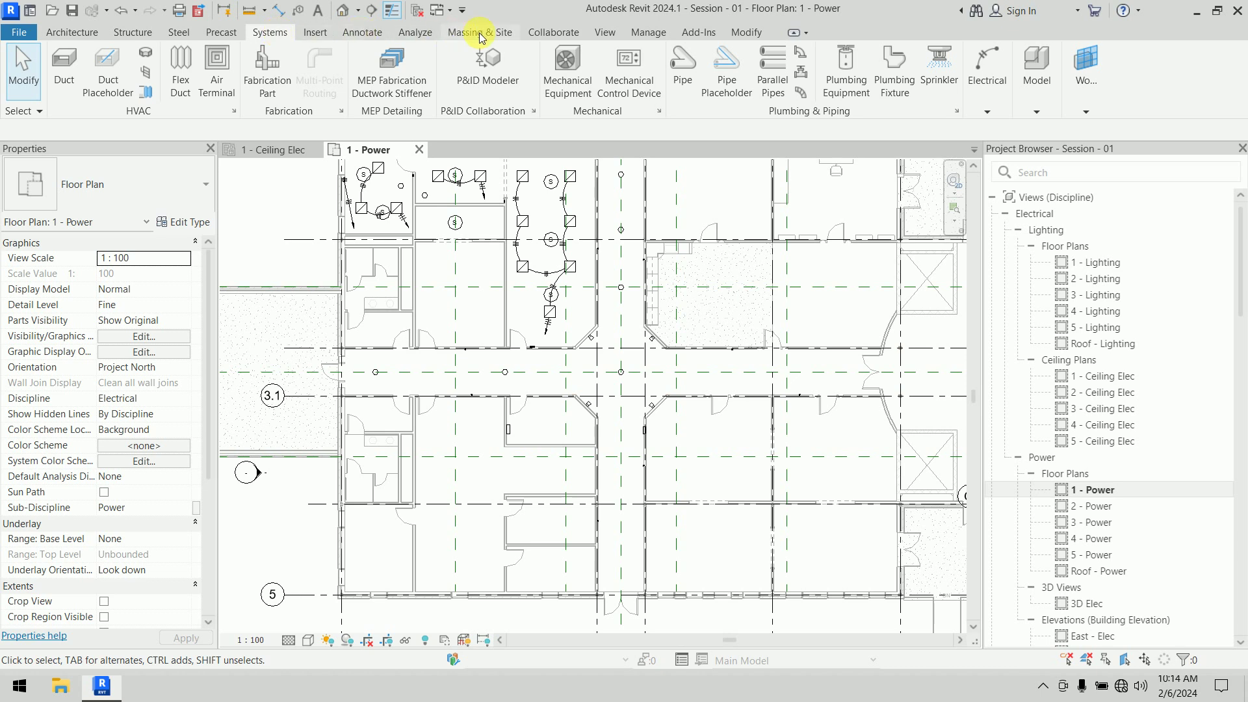
left_click(985, 113)
left_click(937, 142)
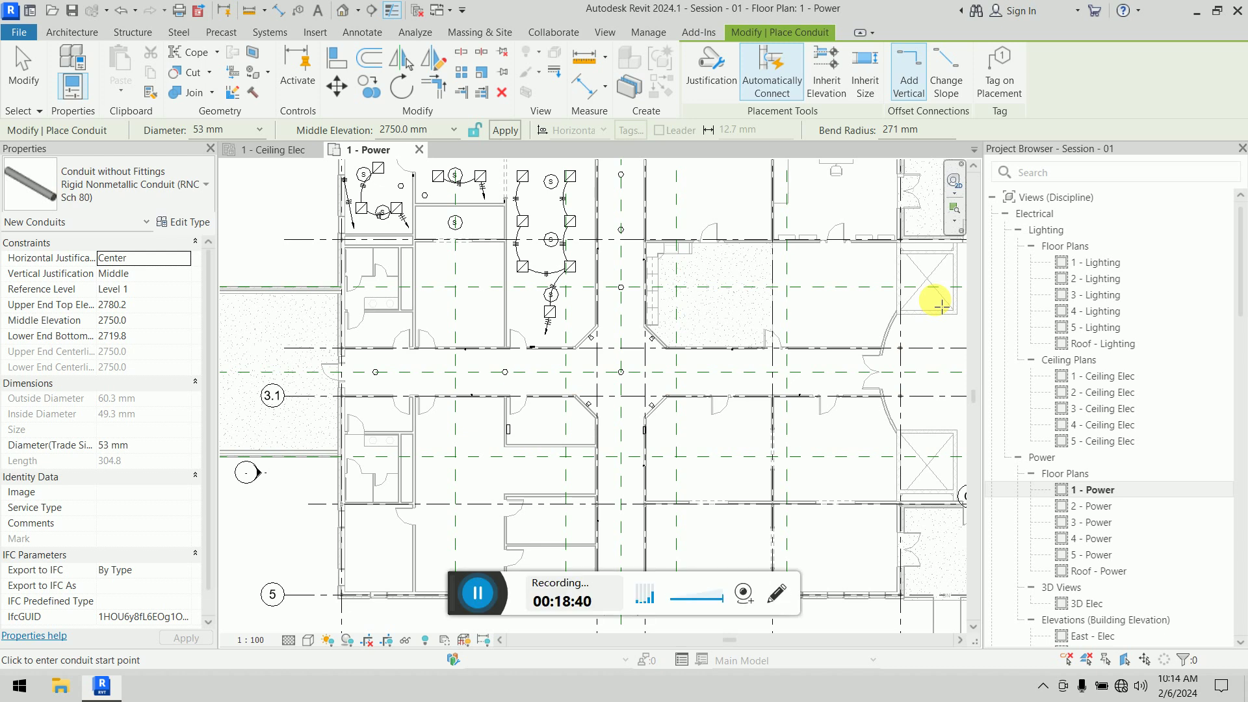
key("alt")
left_click(477, 592)
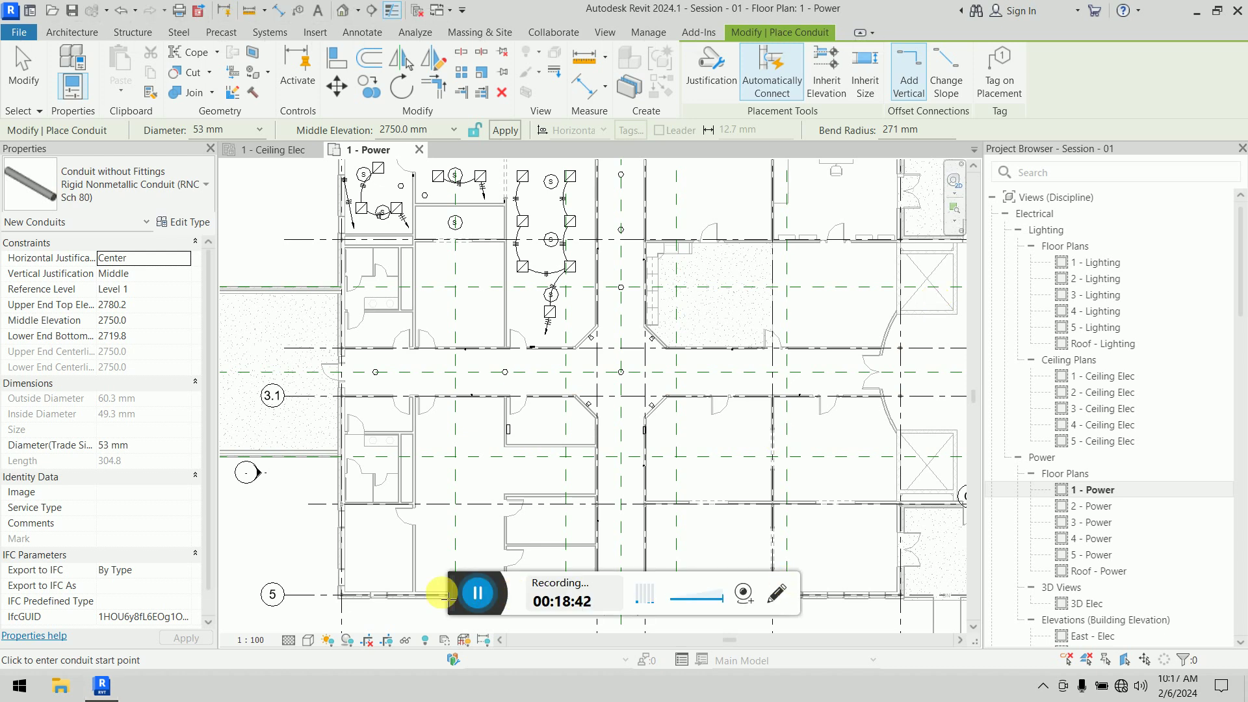
key("alt")
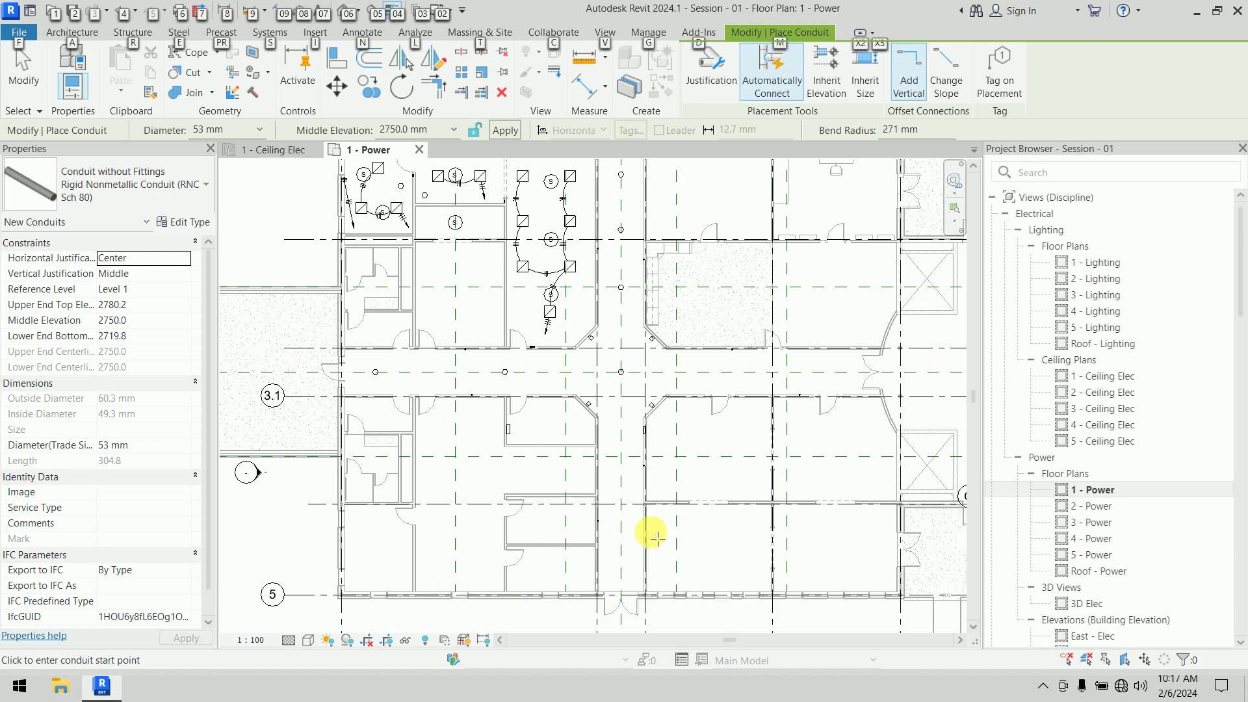
right_click(250, 210)
left_click(256, 220)
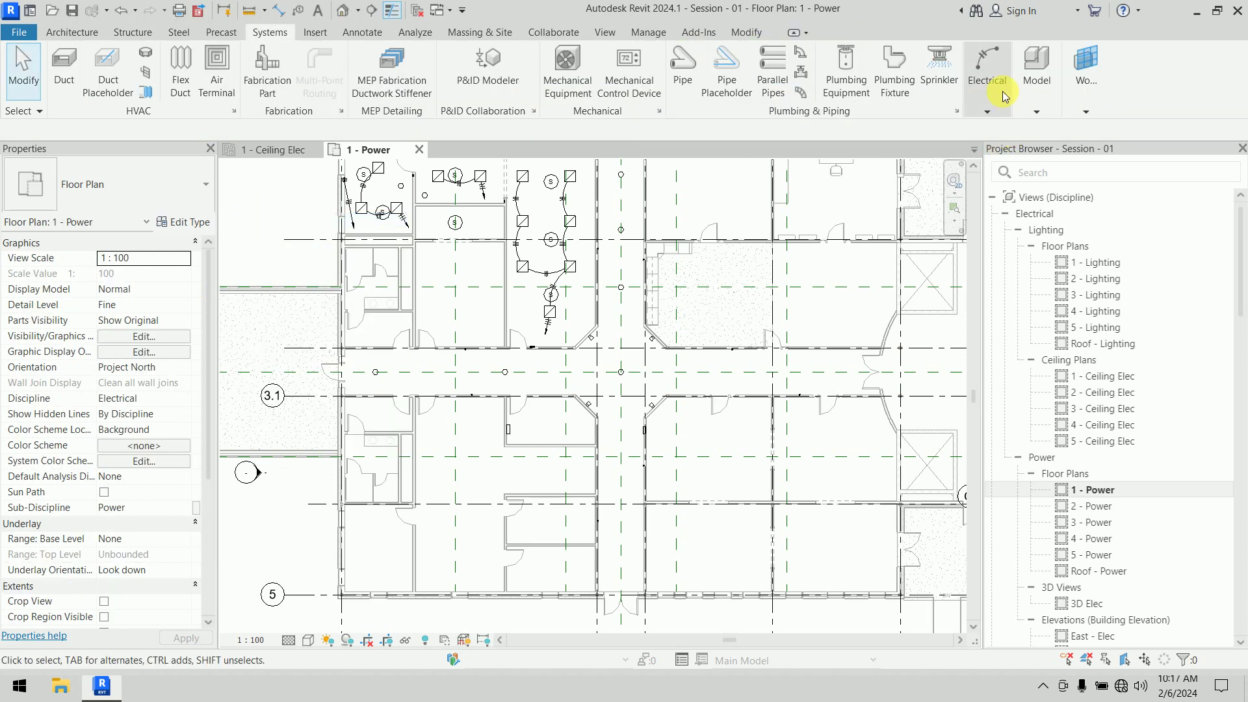
mouse_move(1004, 96)
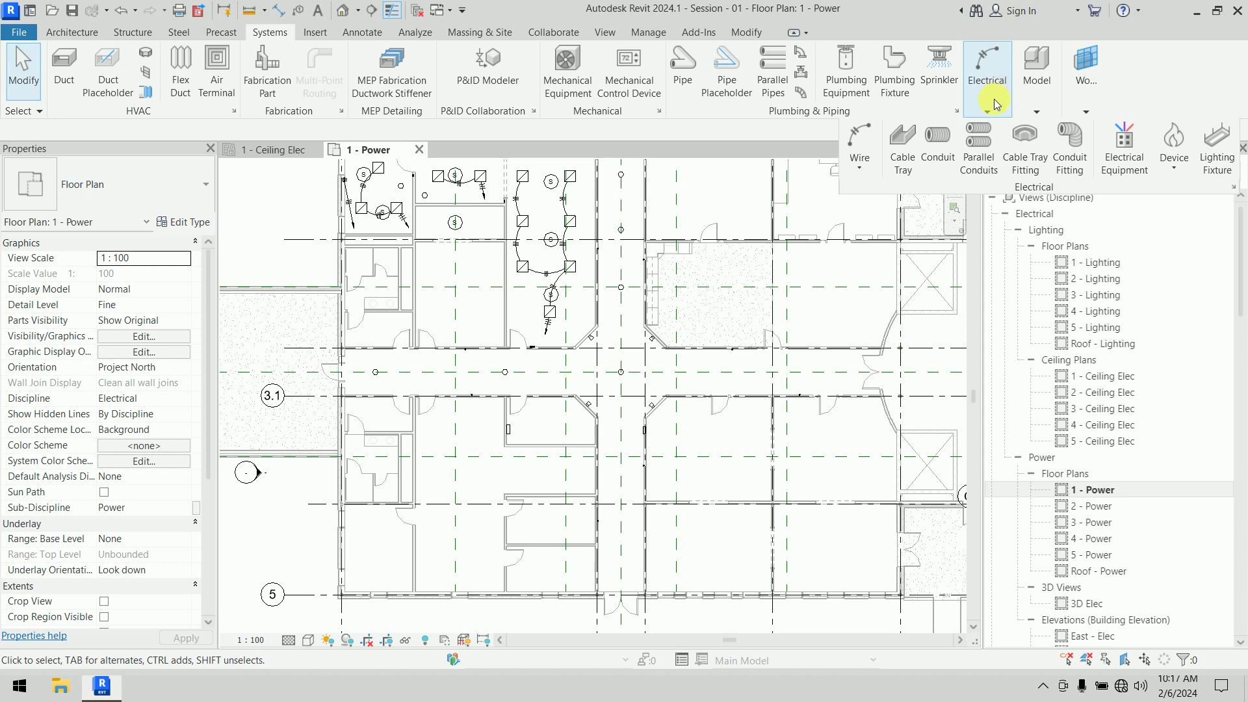
left_click(939, 159)
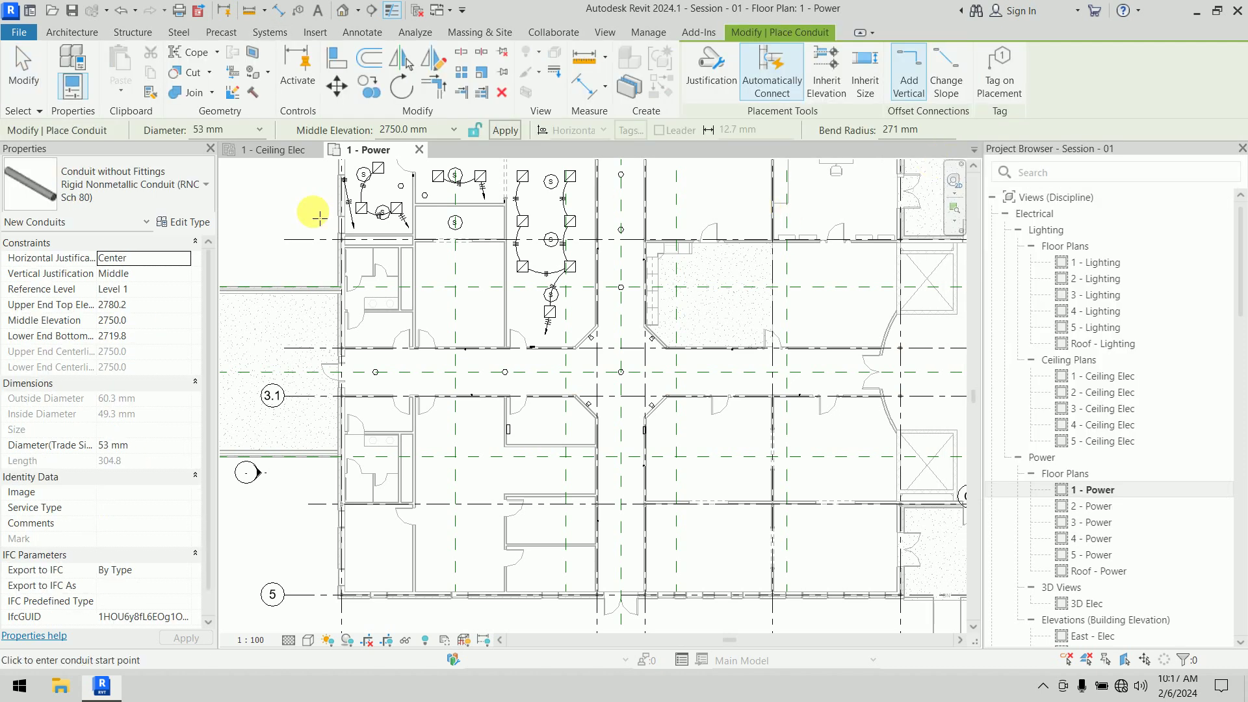
left_click(262, 130)
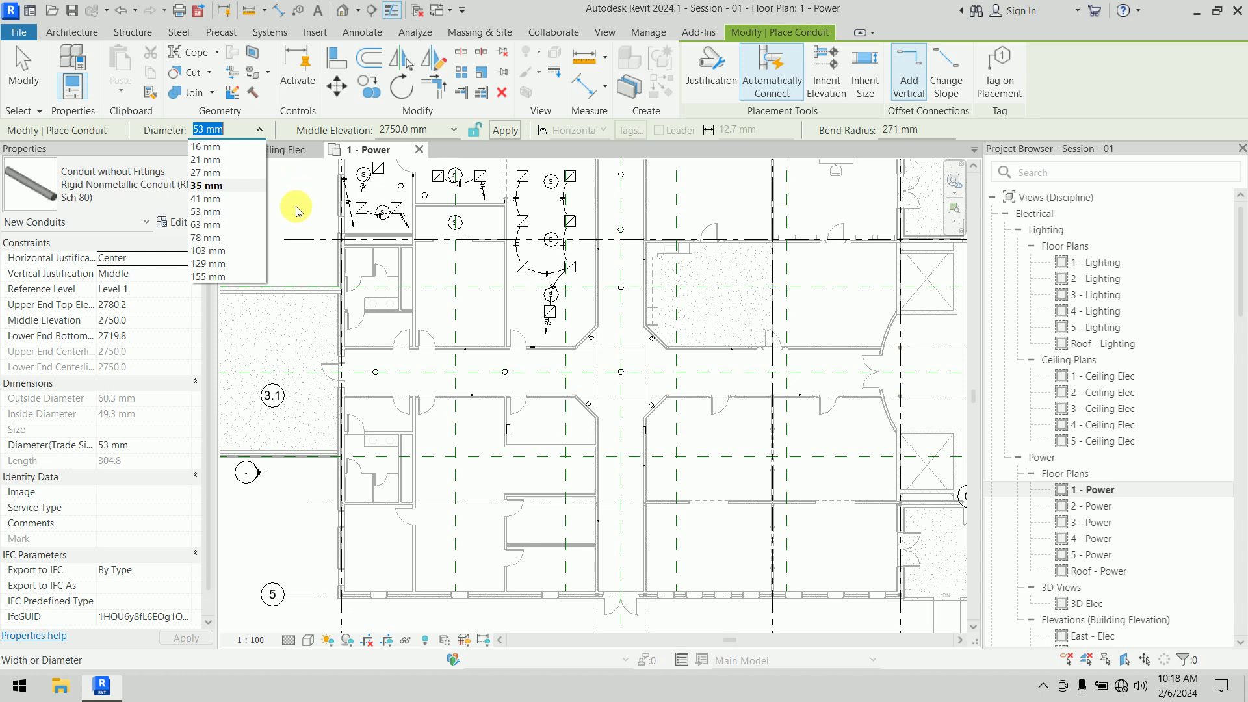
key("Escape")
key("Escape")
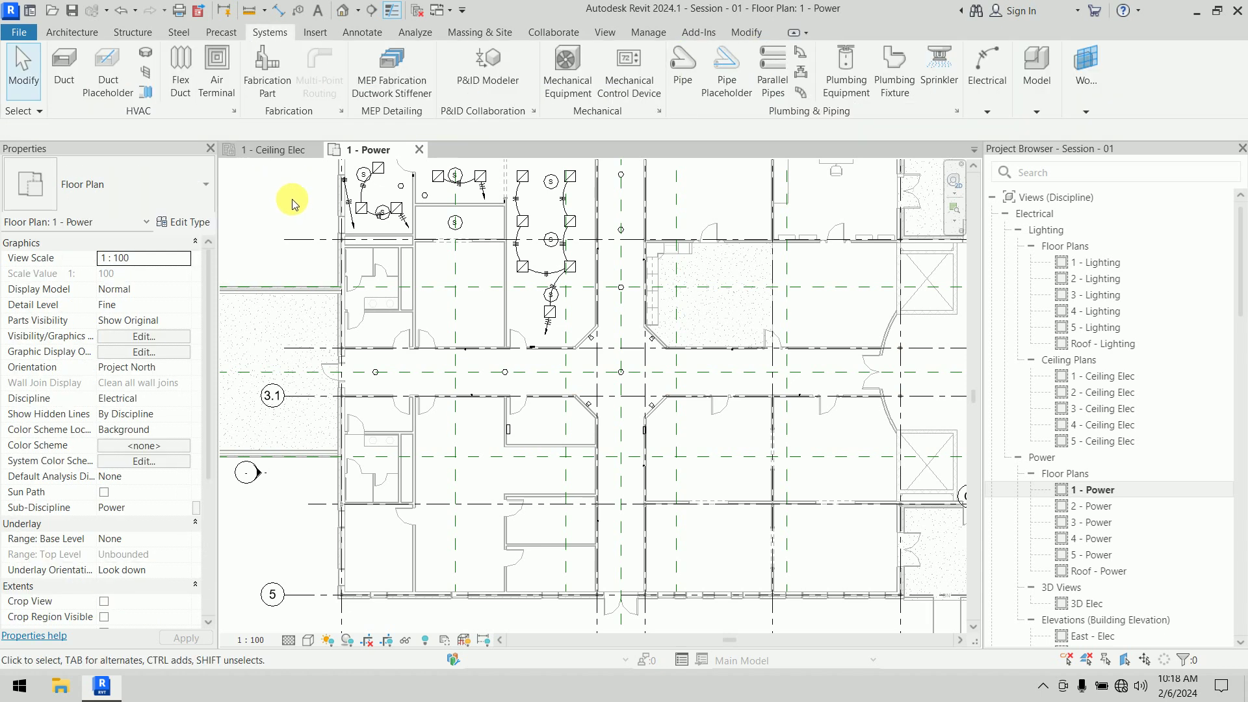
Start the Conduit command with the Conduit with Fittings type Rigid Nonmetallic Conduit (RNC Sch 80), keeping the 53 mm diameter
left_click(988, 108)
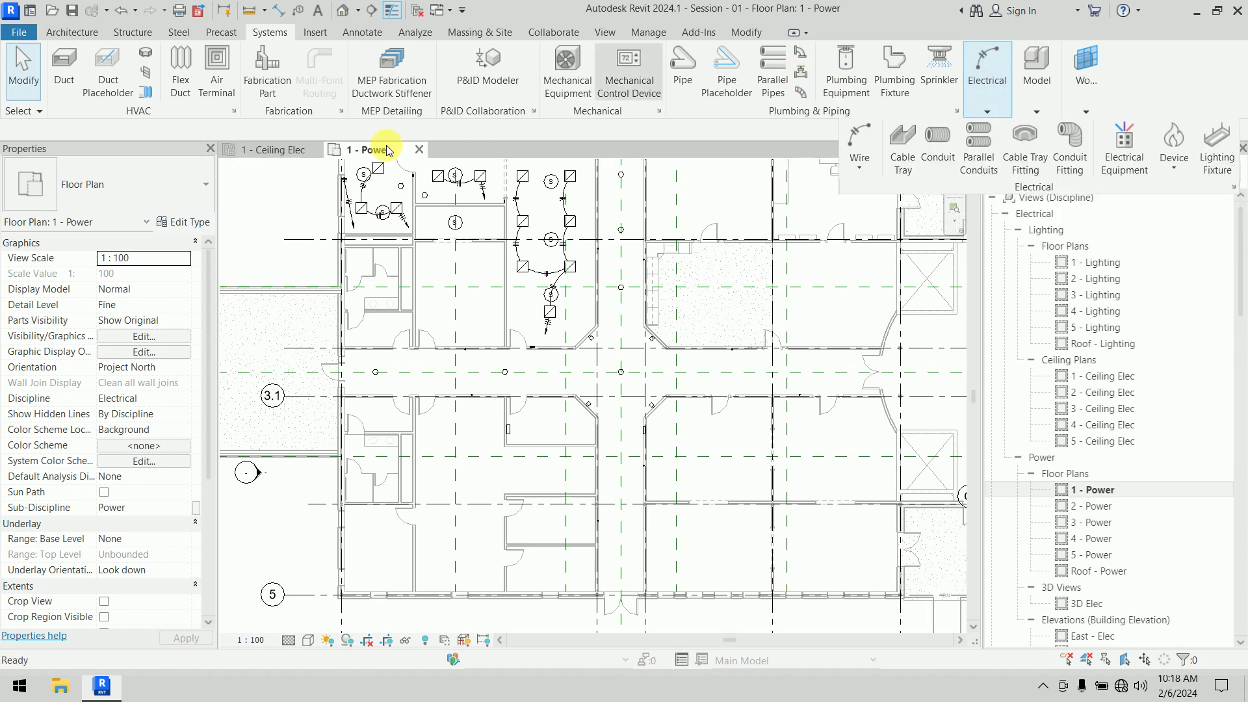
key("c")
key("n")
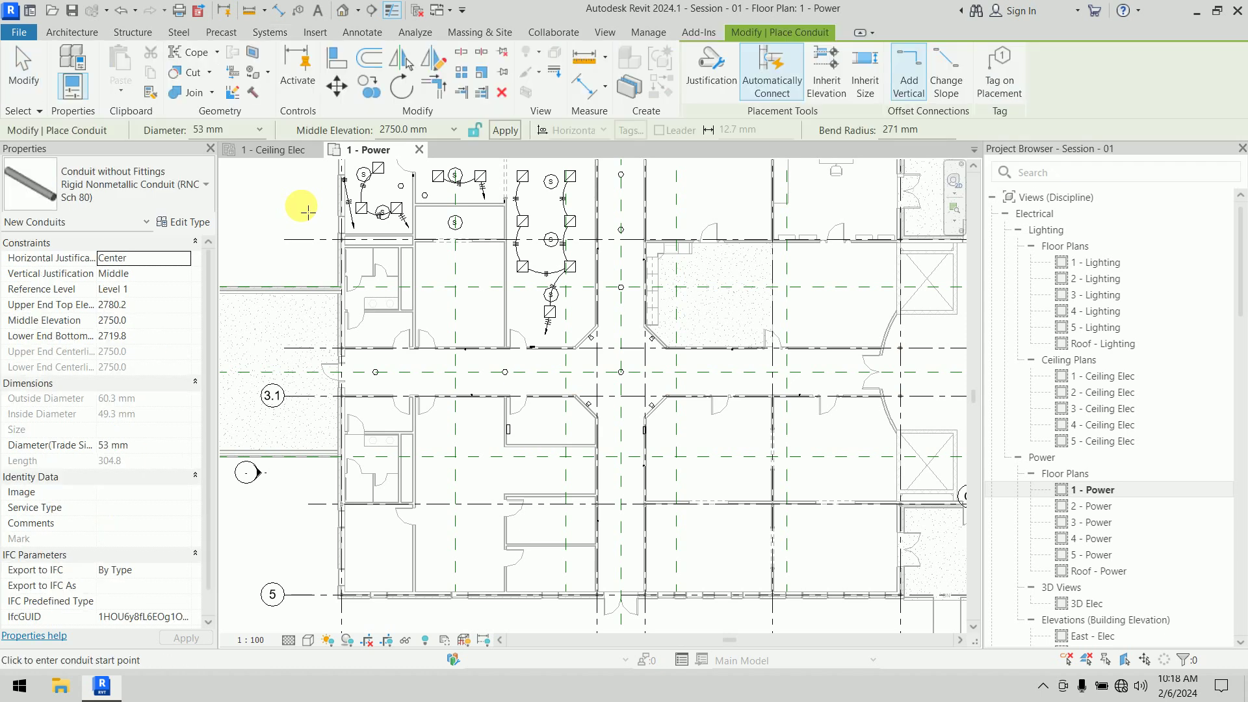
left_click(179, 197)
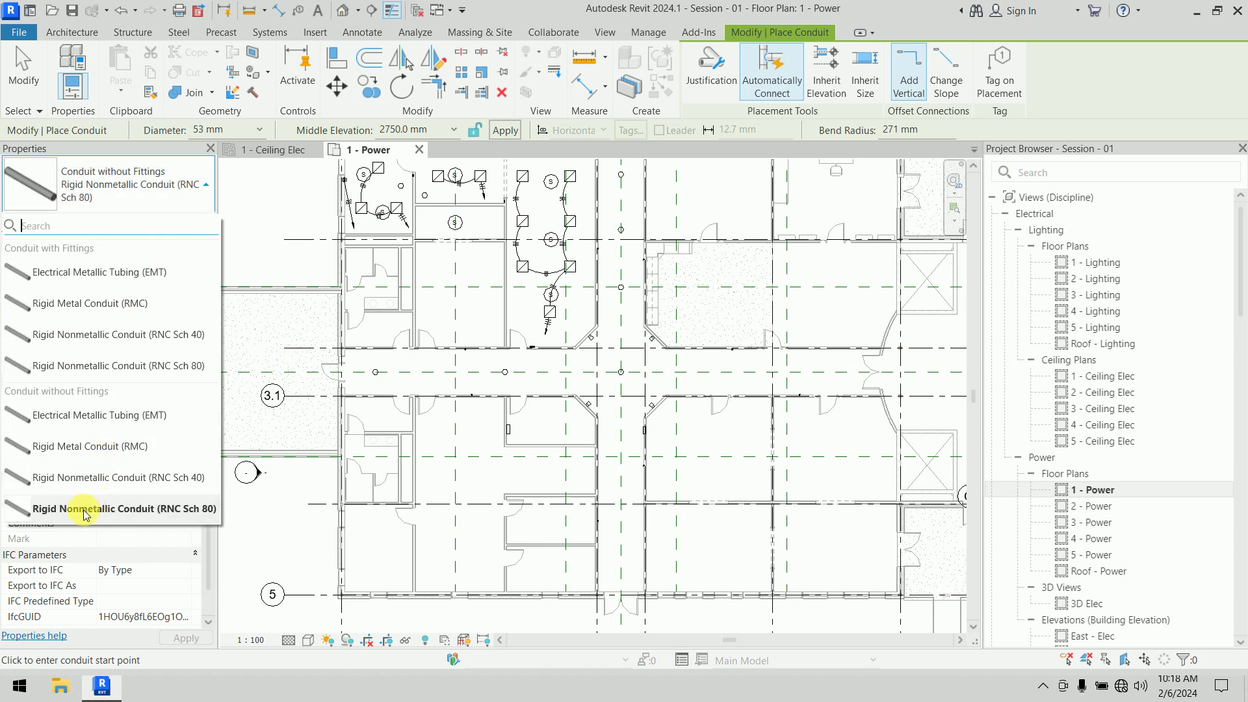
mouse_move(115, 516)
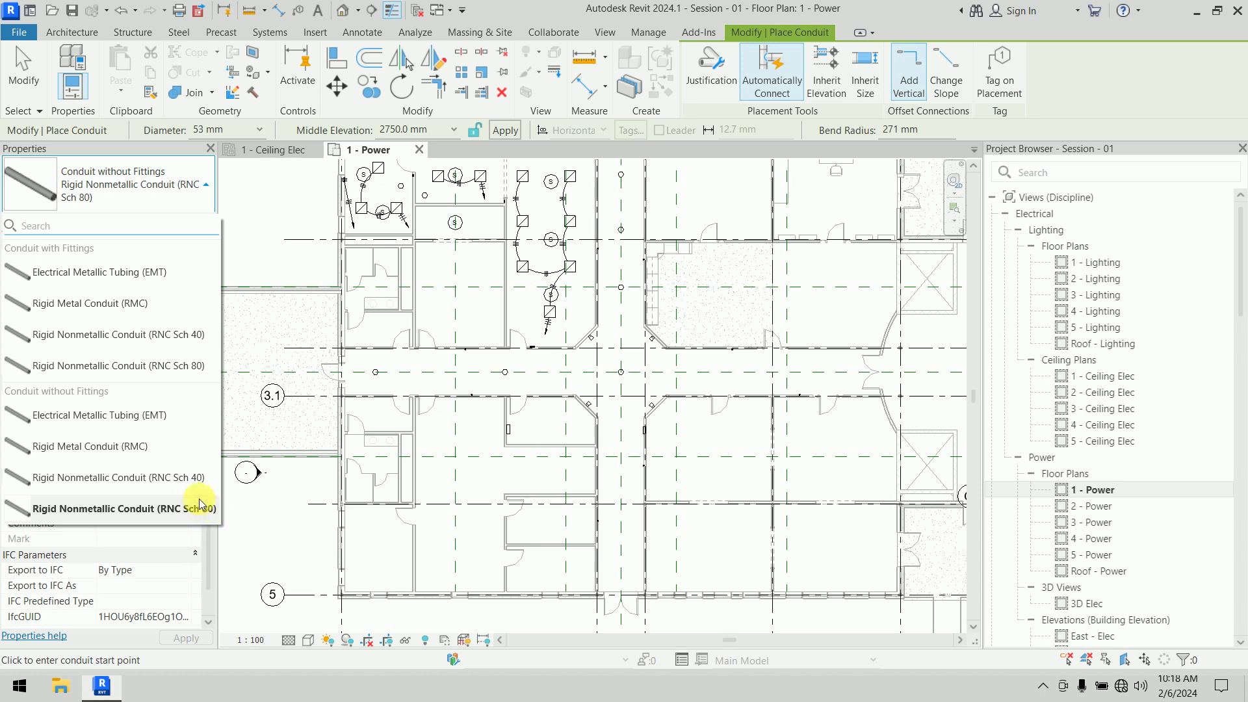
mouse_move(184, 511)
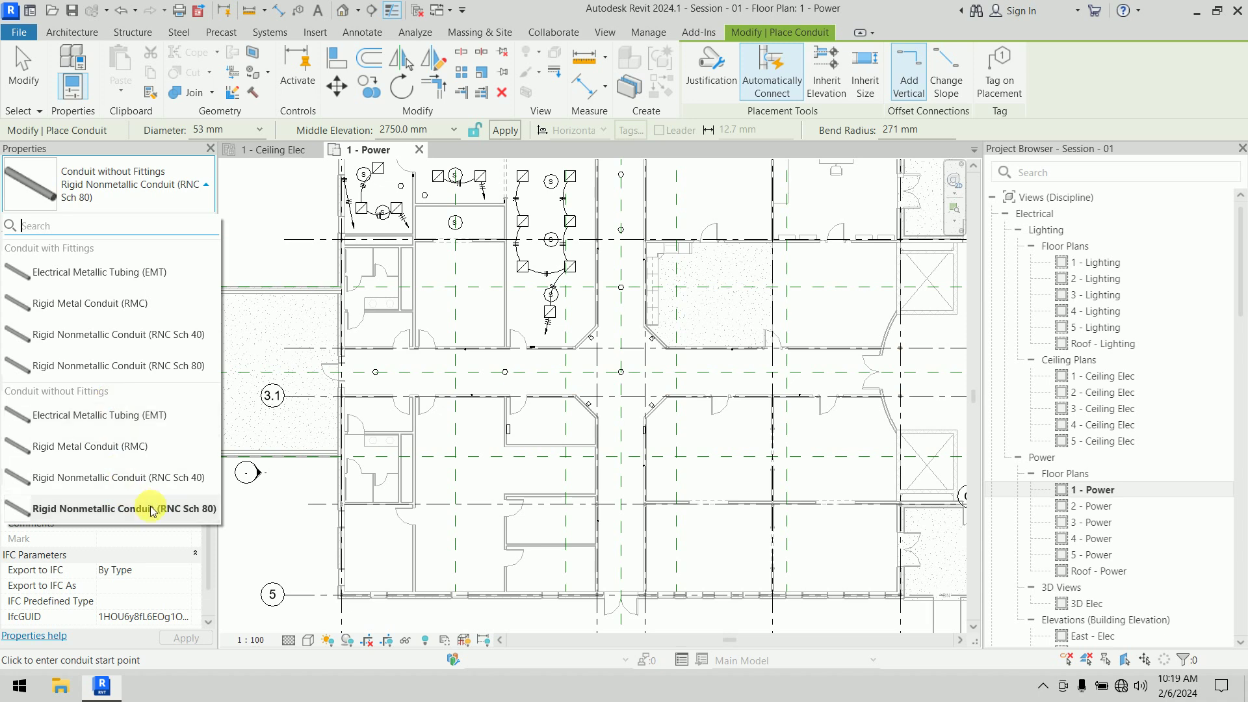
left_click(95, 365)
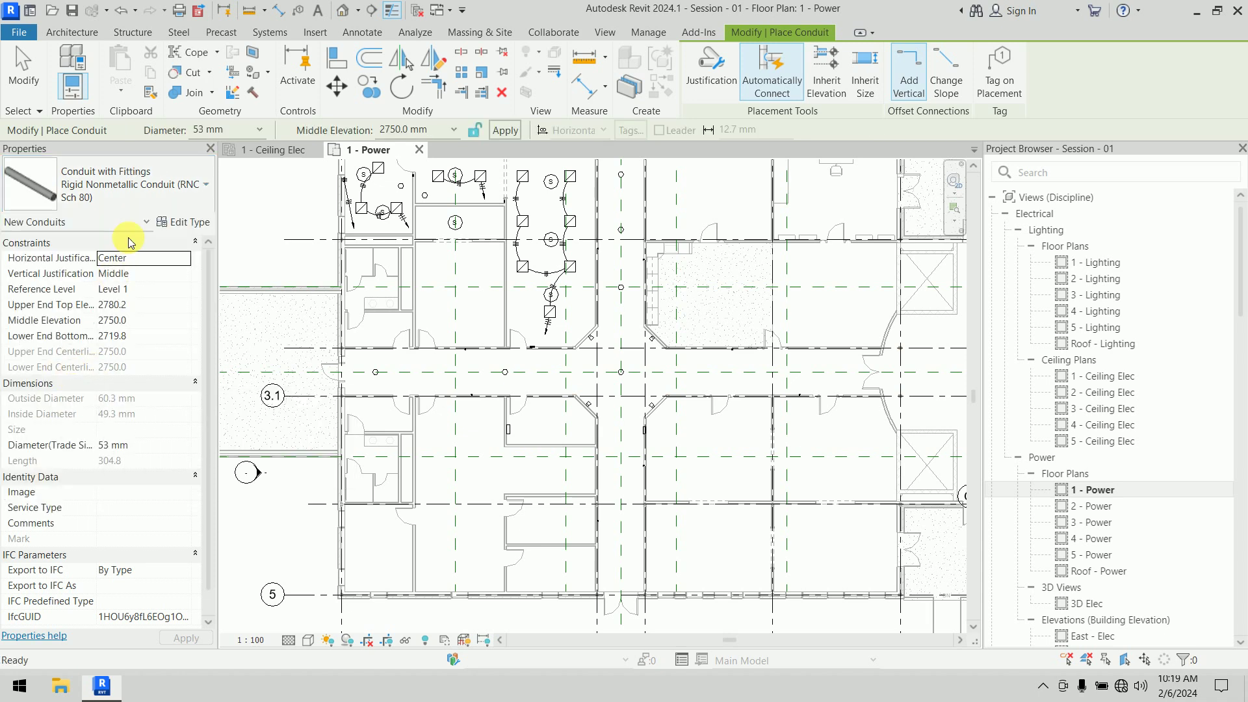
left_click(259, 130)
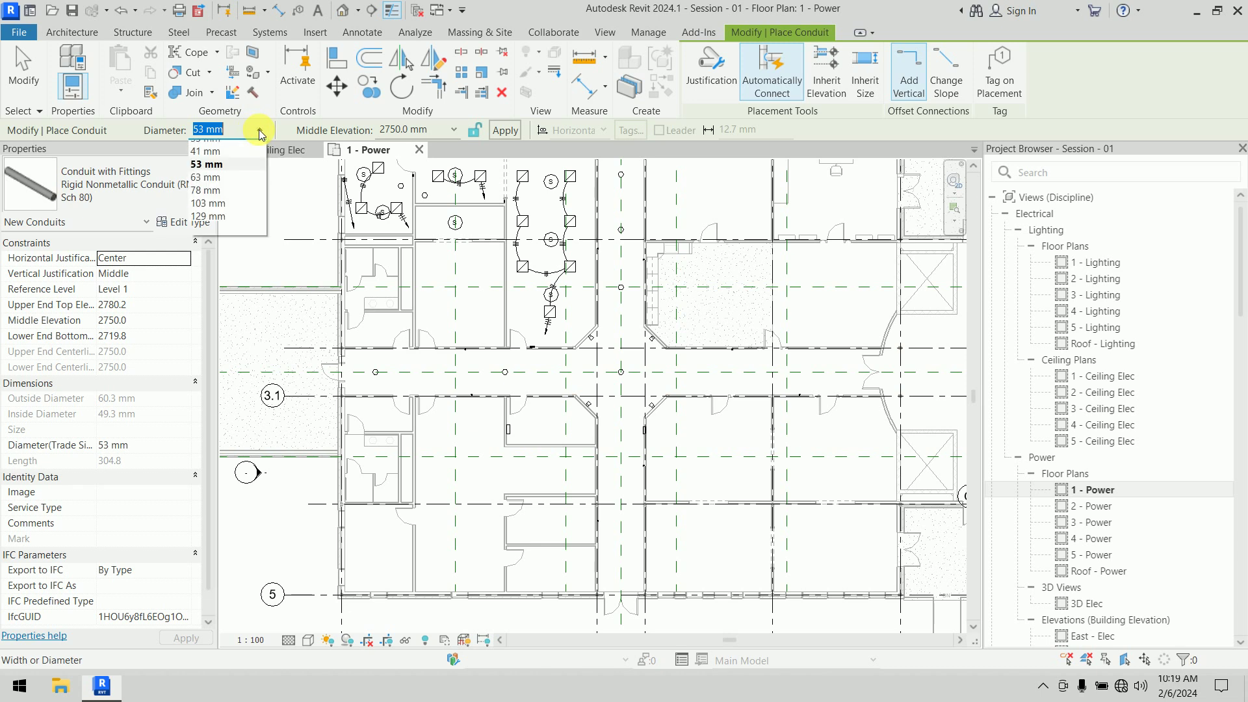
left_click(260, 133)
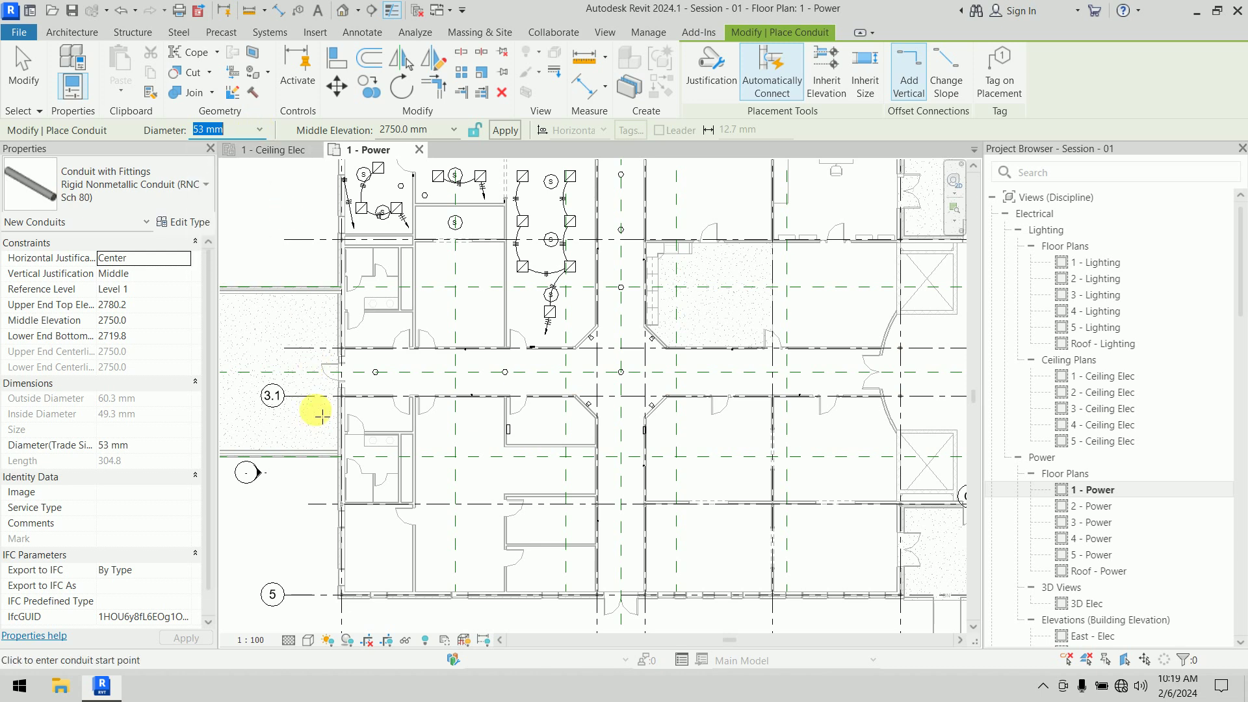
Draw an L-shaped conduit from outside the west wall, about 17.4 m along the corridor, turning north at the corridor junction, at 2750 mm elevation
left_click(303, 360)
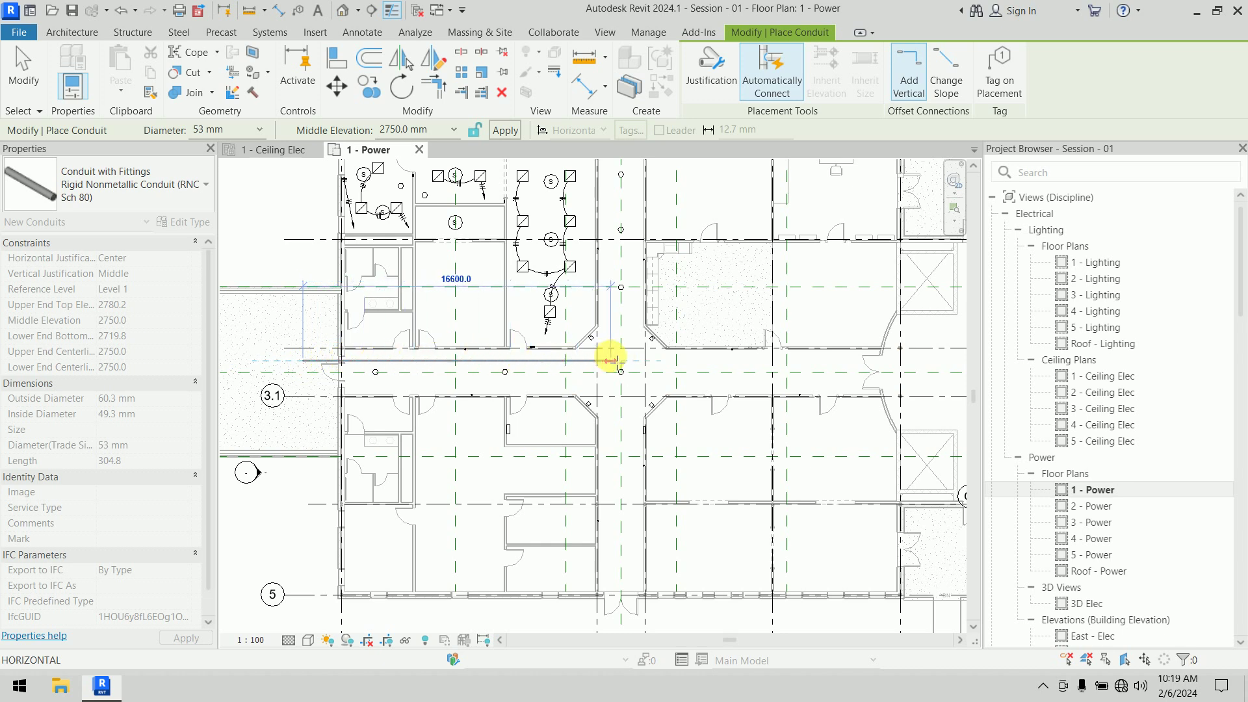
left_click(630, 360)
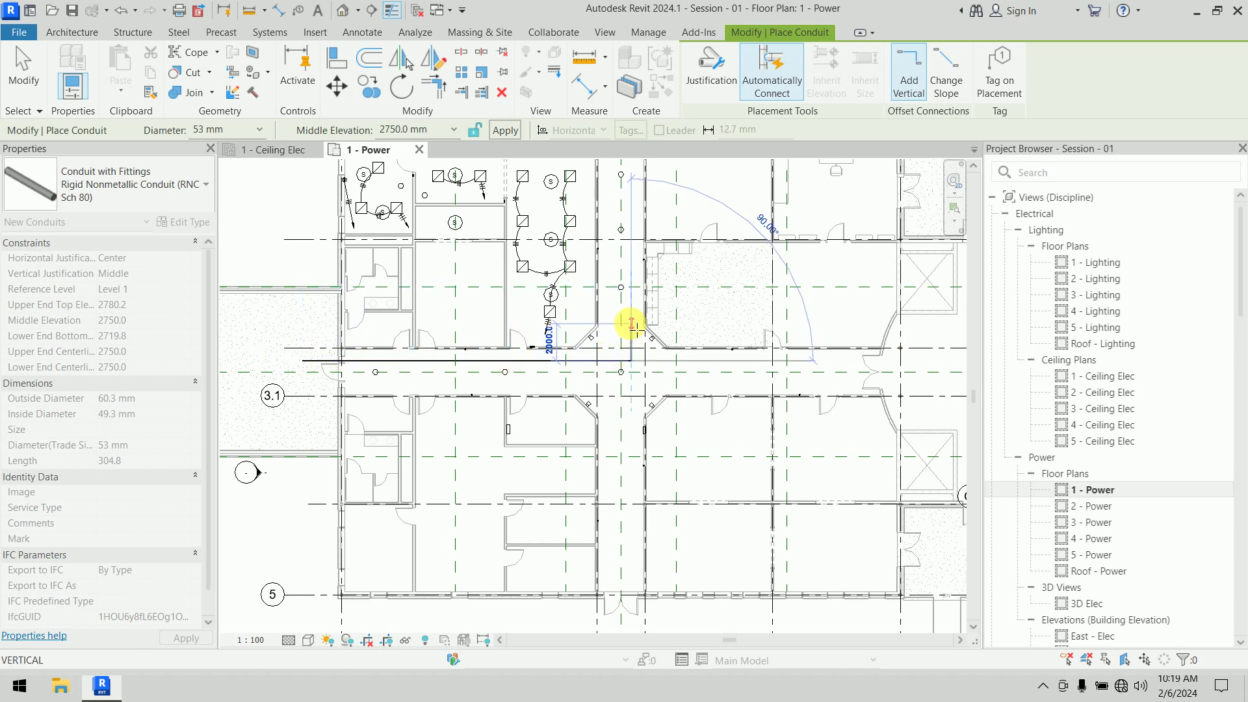
left_click(630, 212)
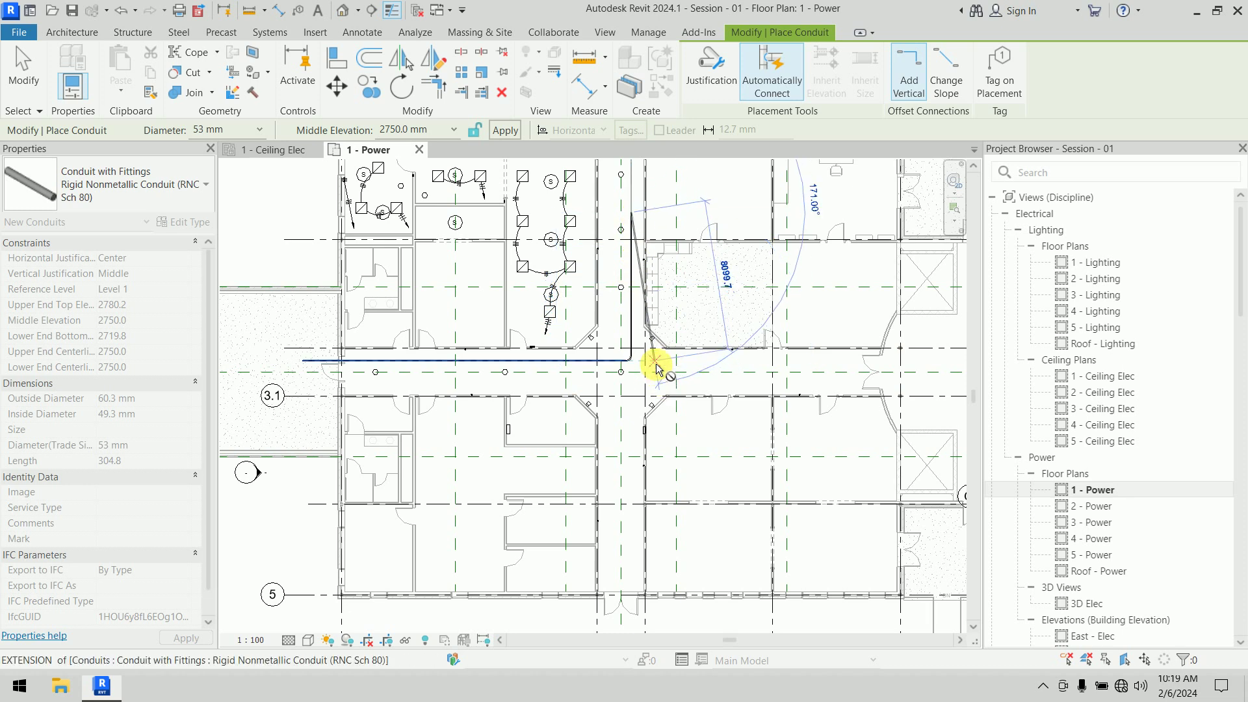
key("Escape")
key("Escape")
Set the plan view's visual style to Shaded at the conduit's corner bend
scroll(649, 362, "up", 3)
scroll(610, 364, "up", 5)
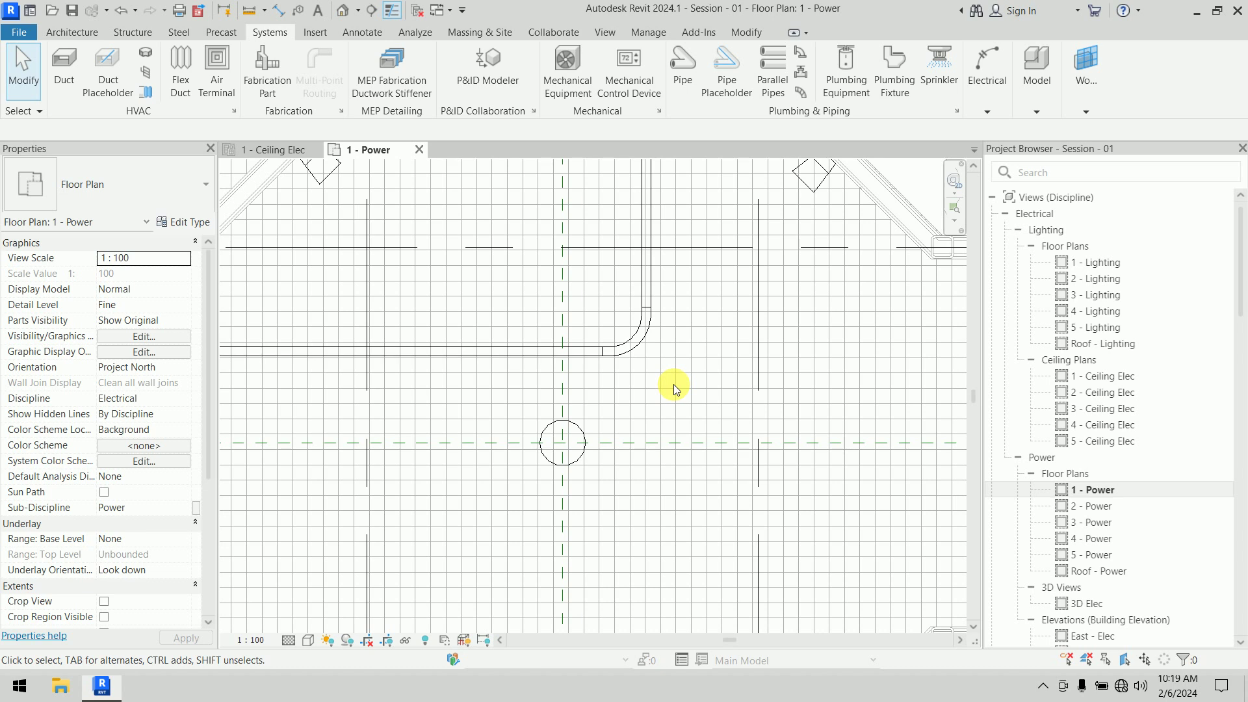
left_click(308, 641)
left_click(346, 575)
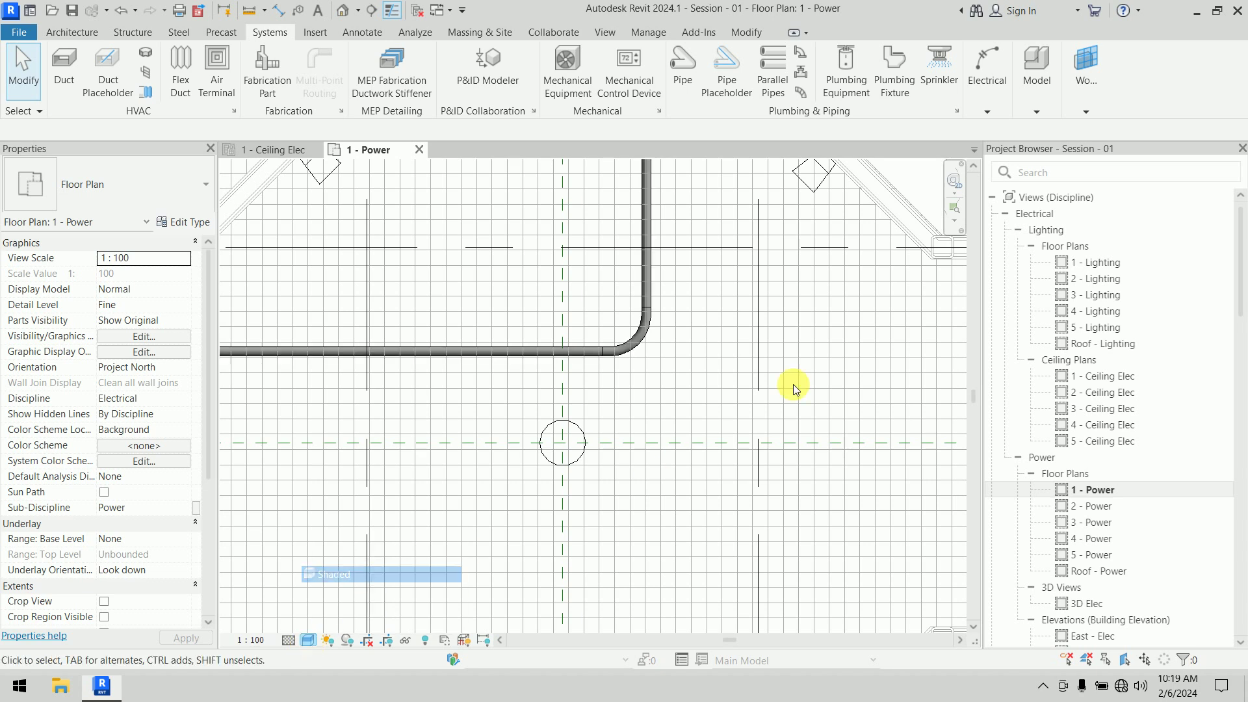
Examine the shaded conduit run along the corridor and its position relative to the neighbouring rooms
scroll(793, 384, "down", 6)
middle_click_drag(502, 403, 550, 434)
scroll(444, 497, "up", 3)
scroll(445, 494, "up", 3)
scroll(445, 493, "down", 6)
scroll(550, 436, "up", 3)
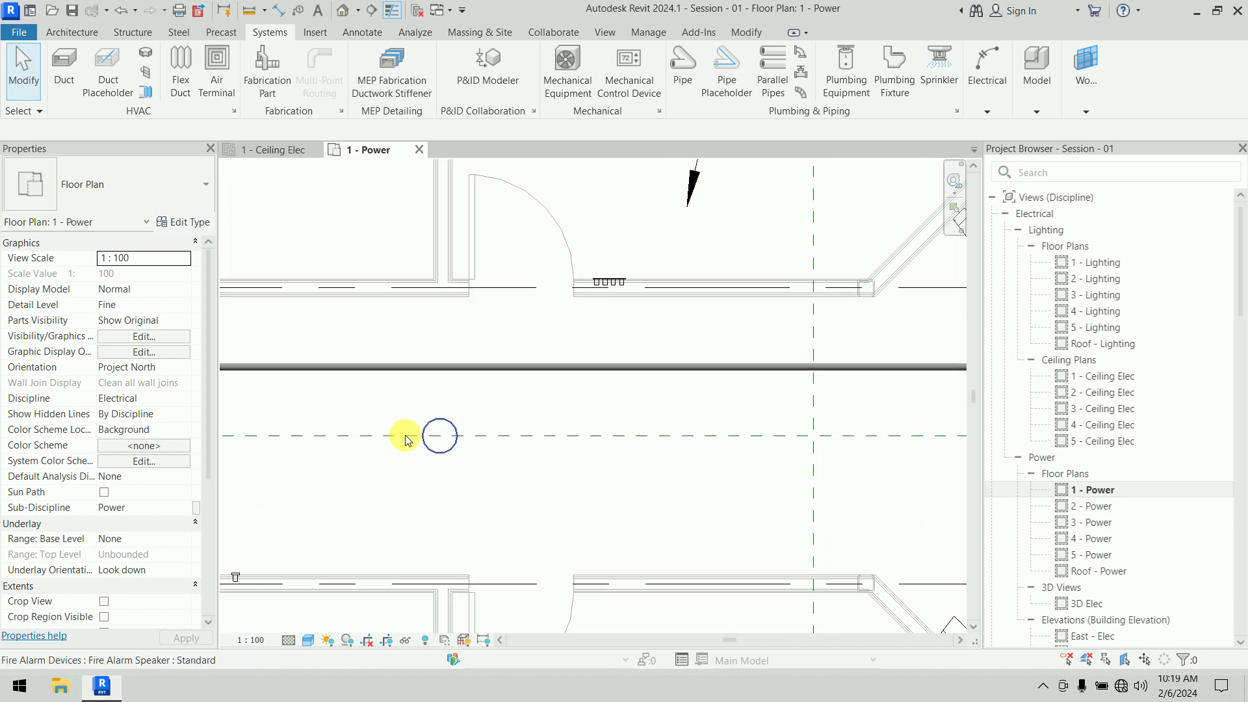
middle_click_drag(403, 434, 594, 529)
scroll(555, 481, "down", 3)
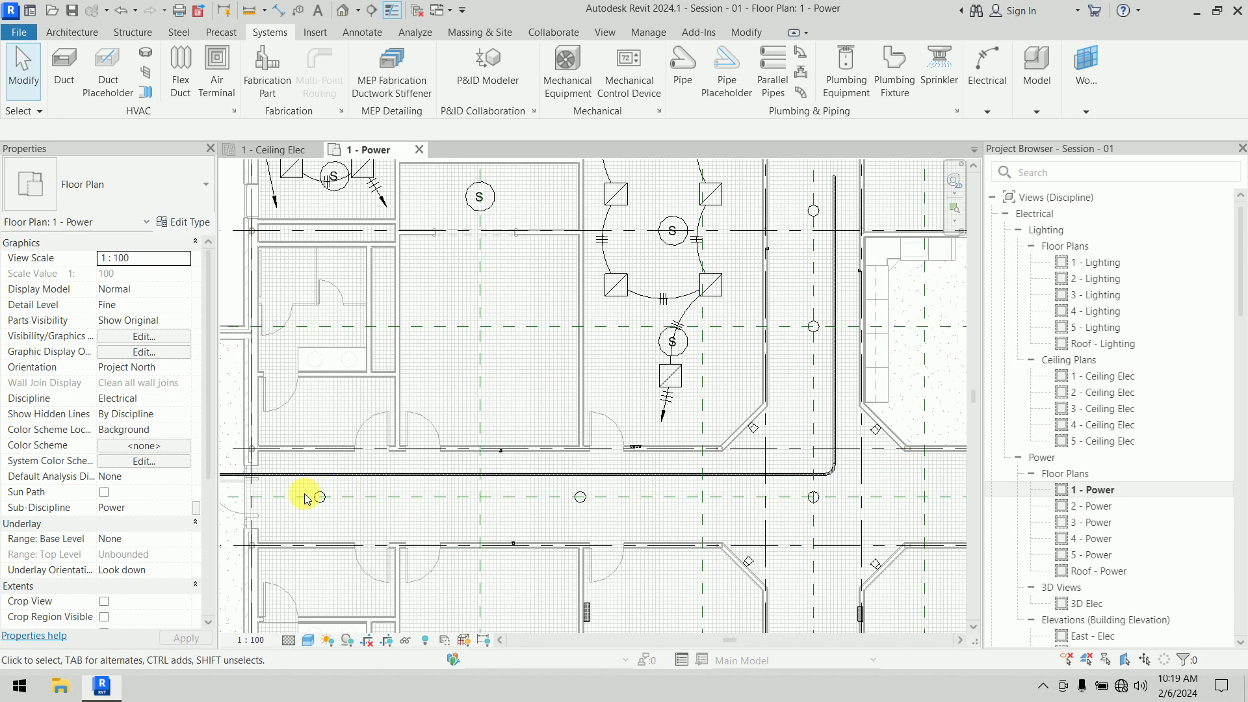
middle_click_drag(378, 556, 455, 621)
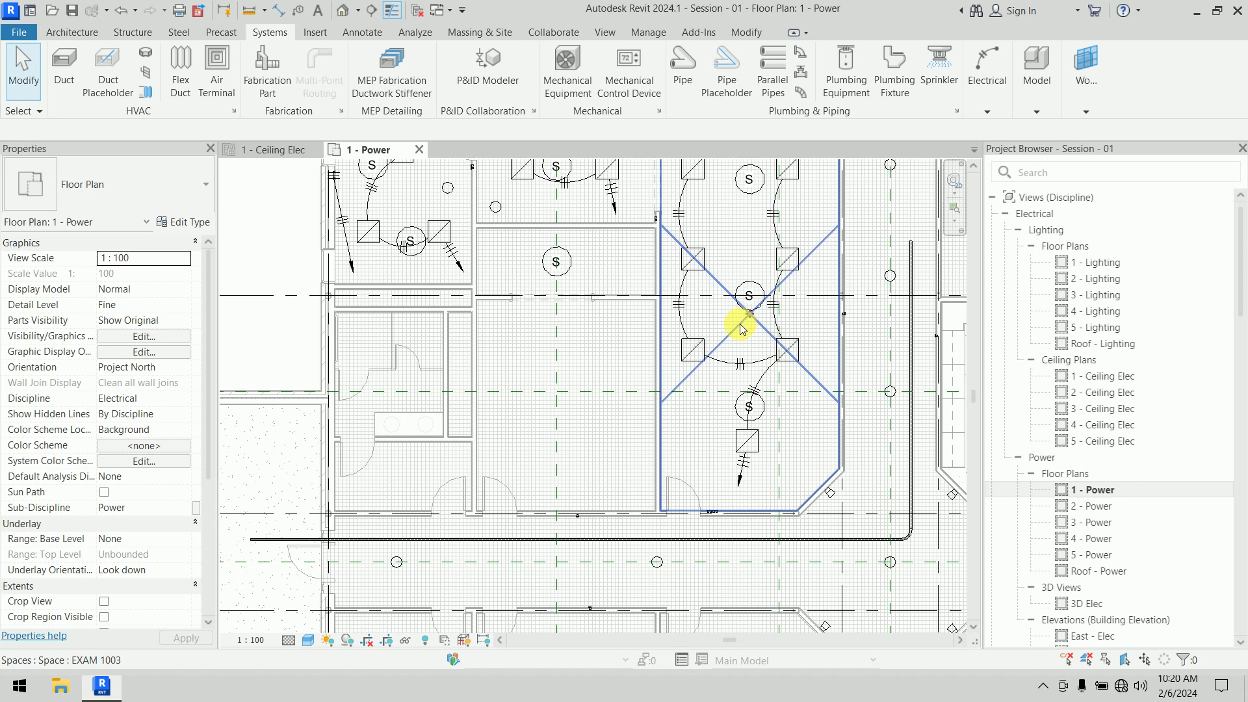
Create a similar conduit from the horizontal corridor run, starting it at a point on that run's centreline
scroll(621, 487, "up", 6)
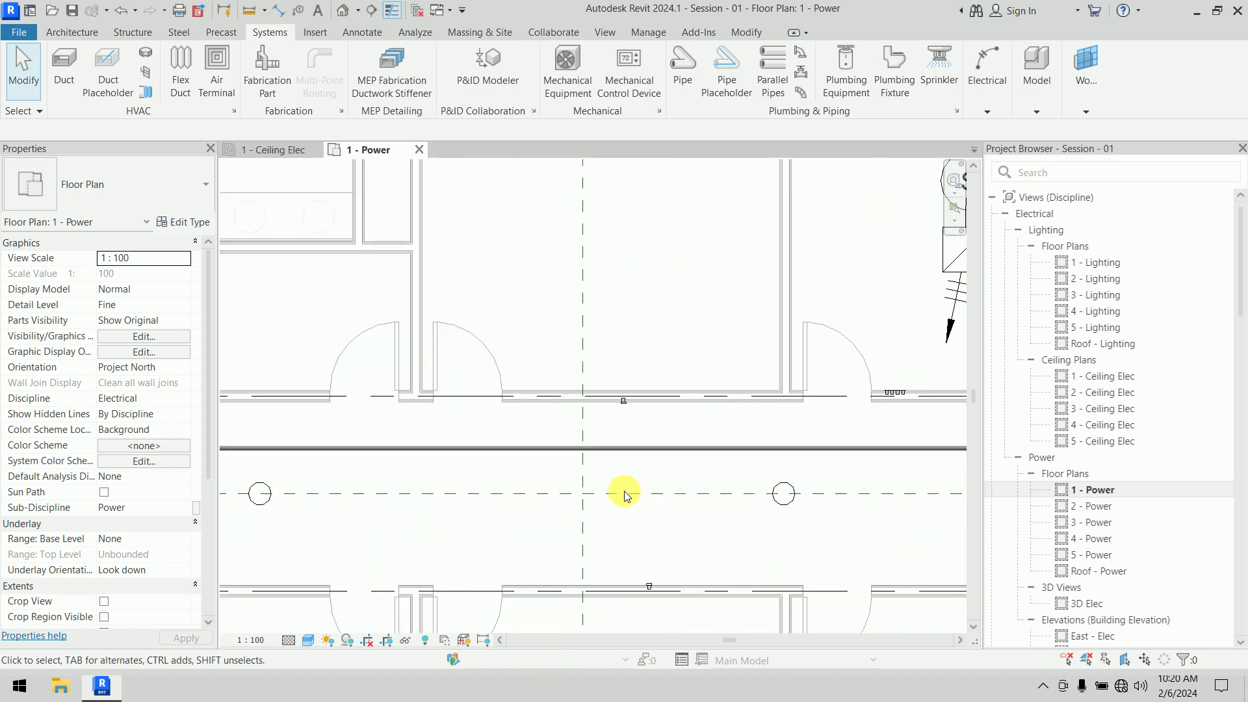
scroll(627, 481, "down", 3)
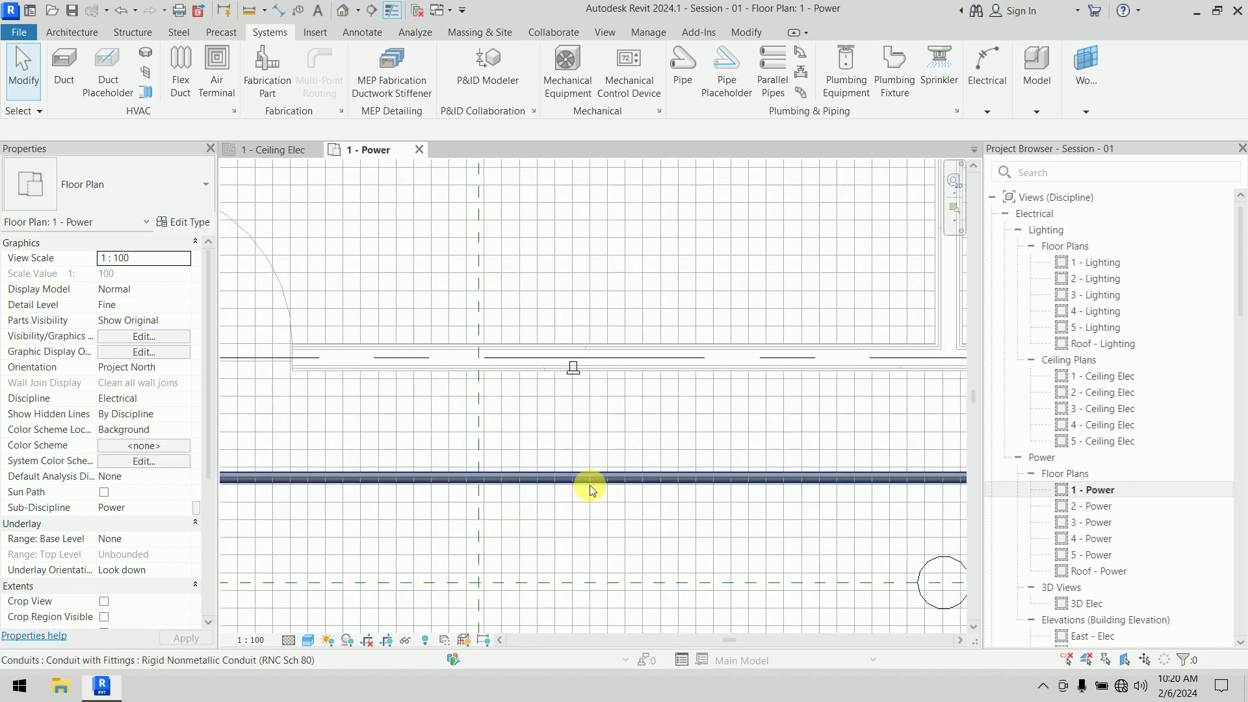
left_click(590, 481)
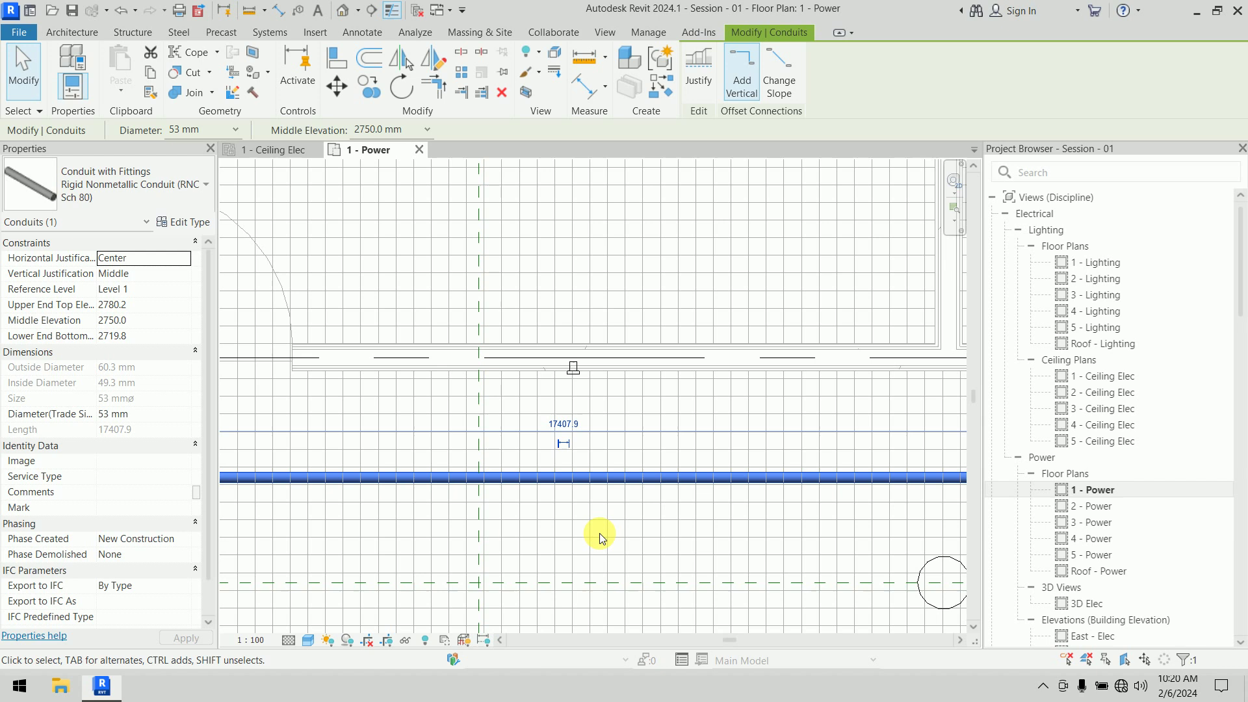
right_click(630, 486)
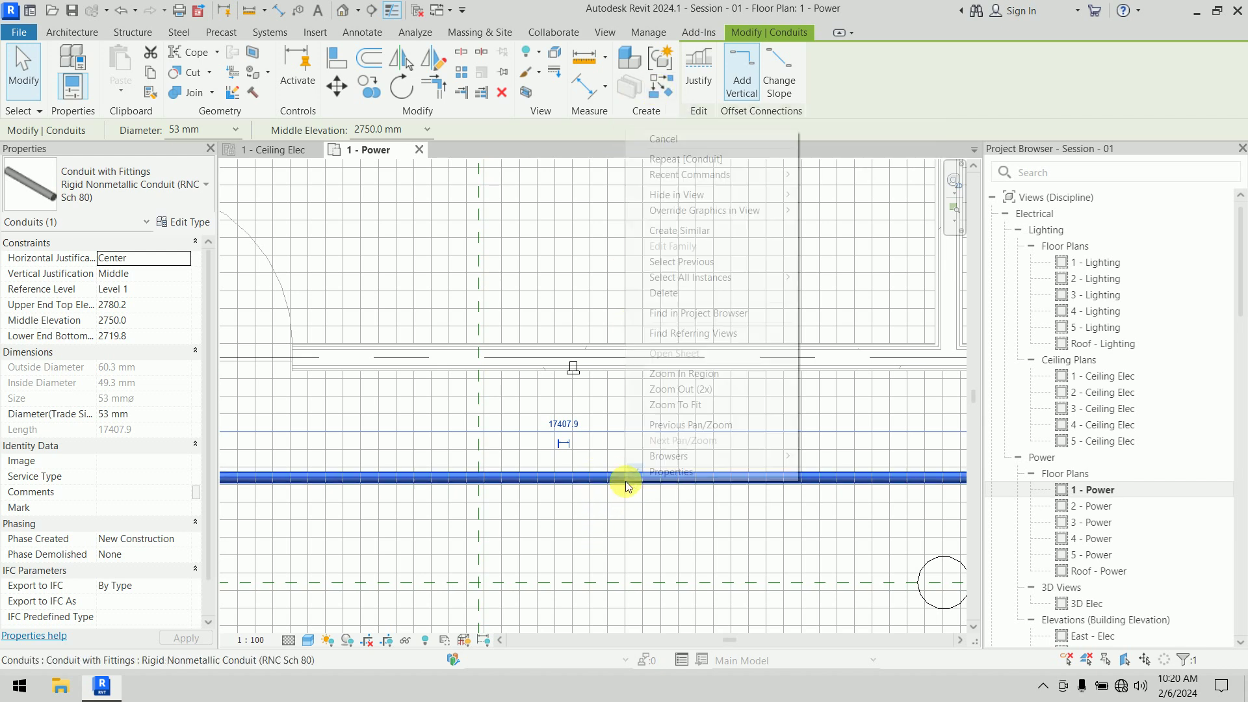
left_click(708, 230)
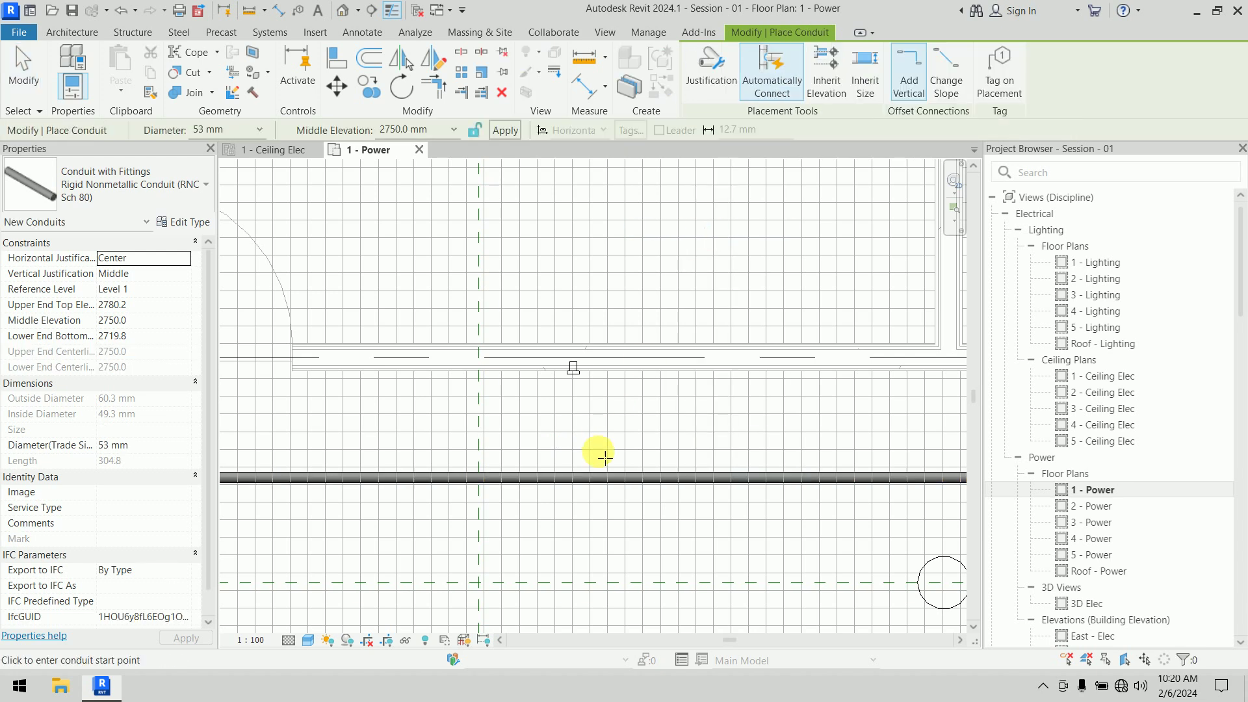
scroll(636, 505, "up", 3)
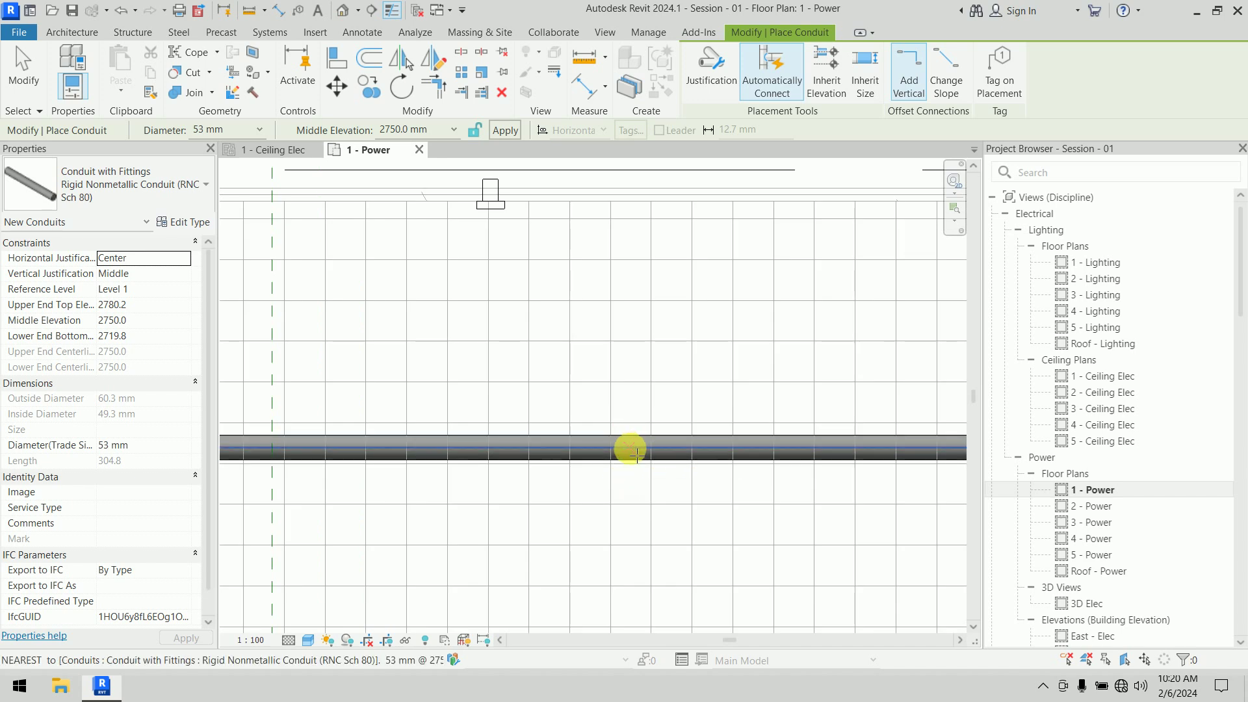
left_click(635, 450)
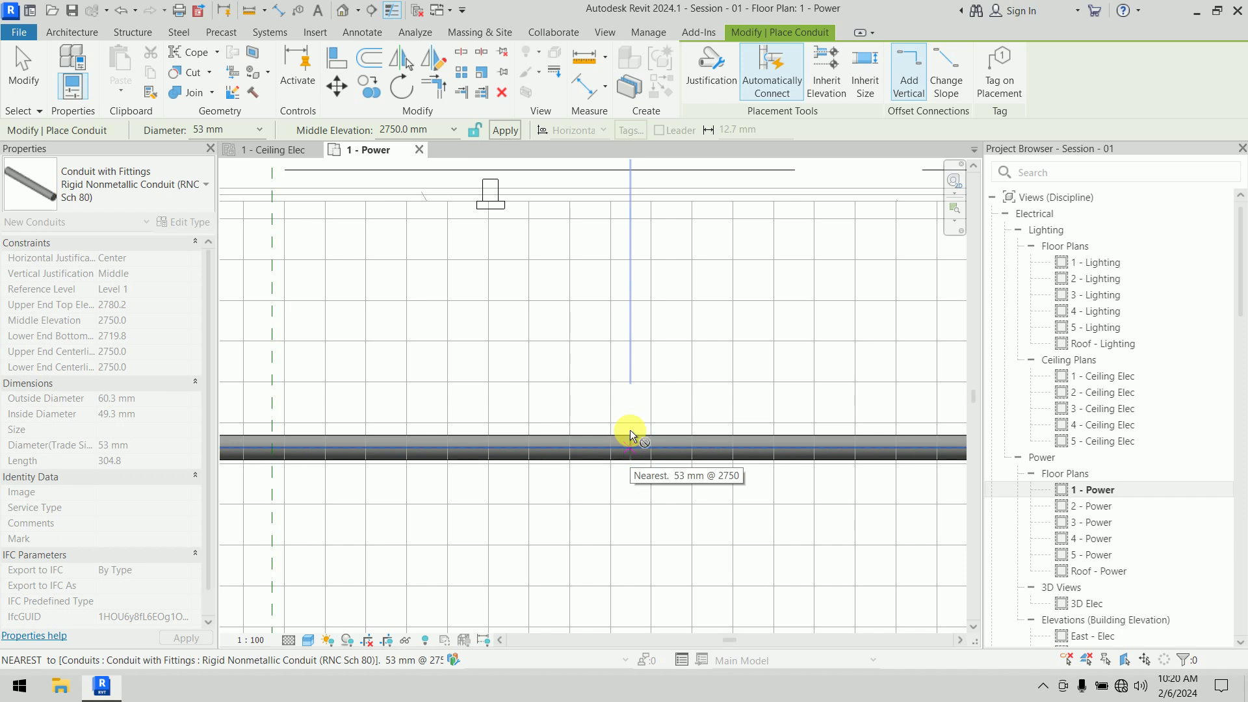
Finish a vertical 53 mm conduit branch about 9100 mm long, running up from the corridor conduit through the rooms above
scroll(634, 390, "down", 1)
scroll(630, 343, "down", 3)
middle_click_drag(631, 330, 616, 594)
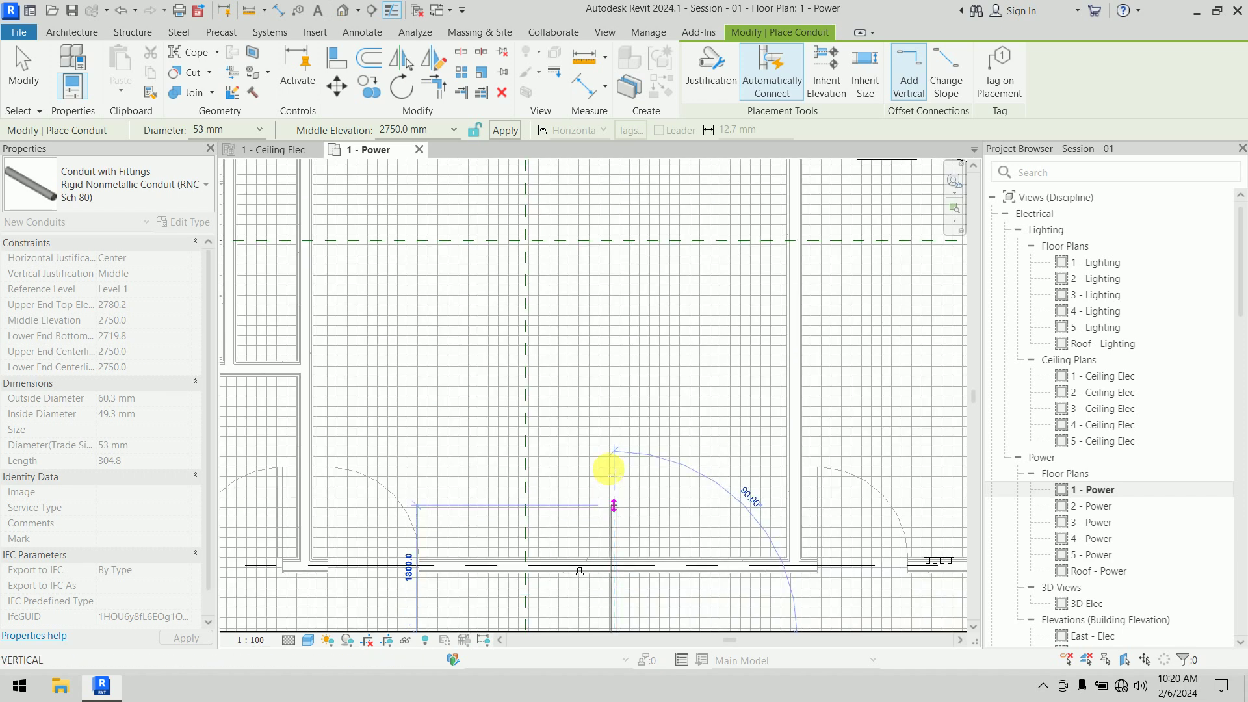
scroll(619, 322, "down", 2)
middle_click_drag(619, 323, 615, 443)
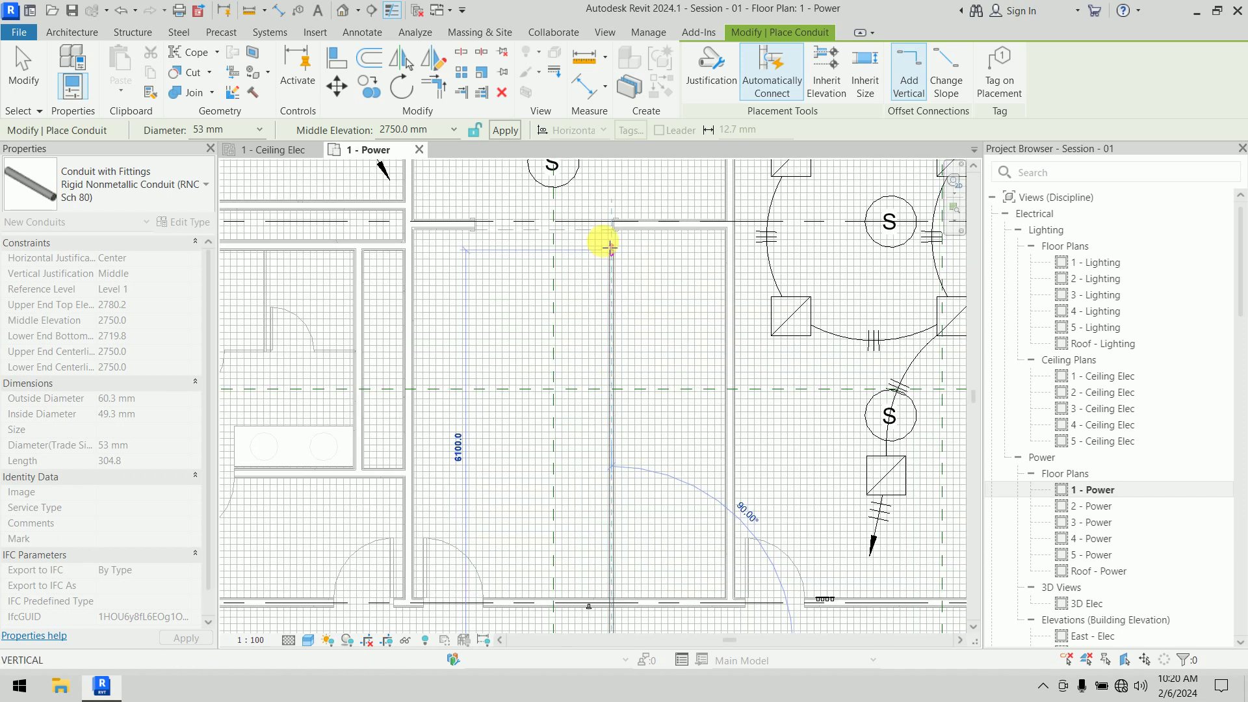
middle_click_drag(613, 236, 615, 461)
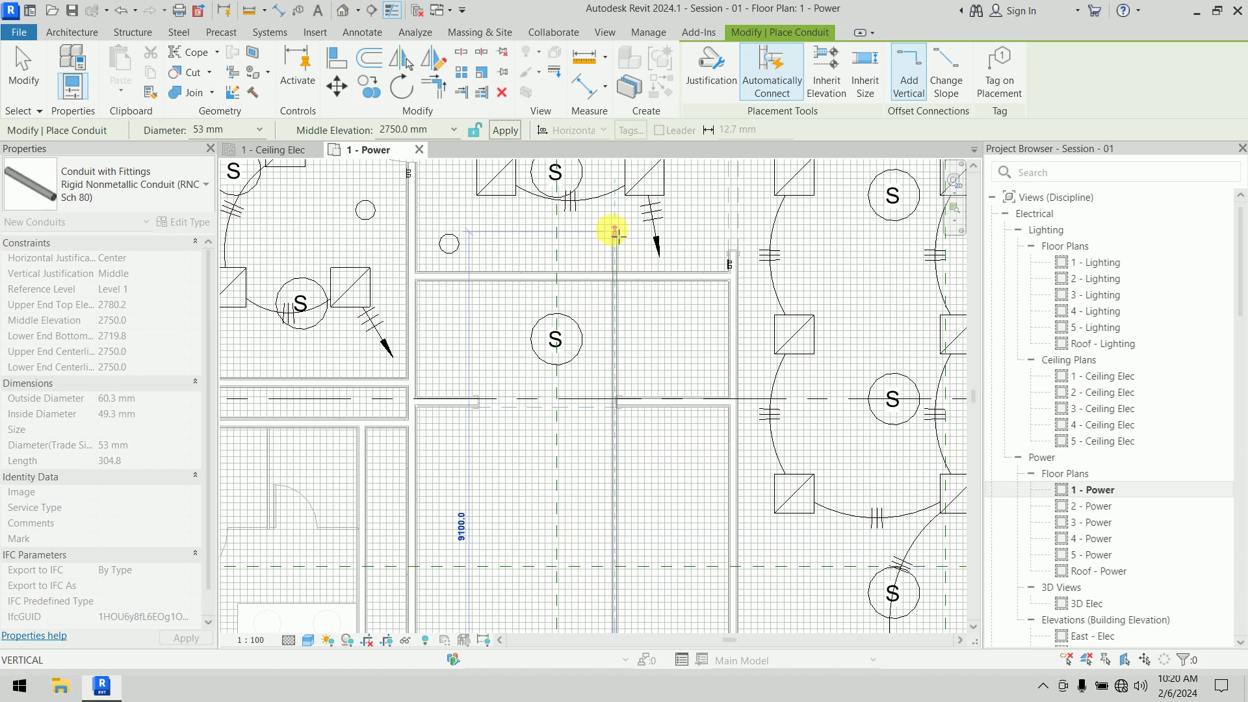
left_click(614, 227)
key("Escape")
key("Escape")
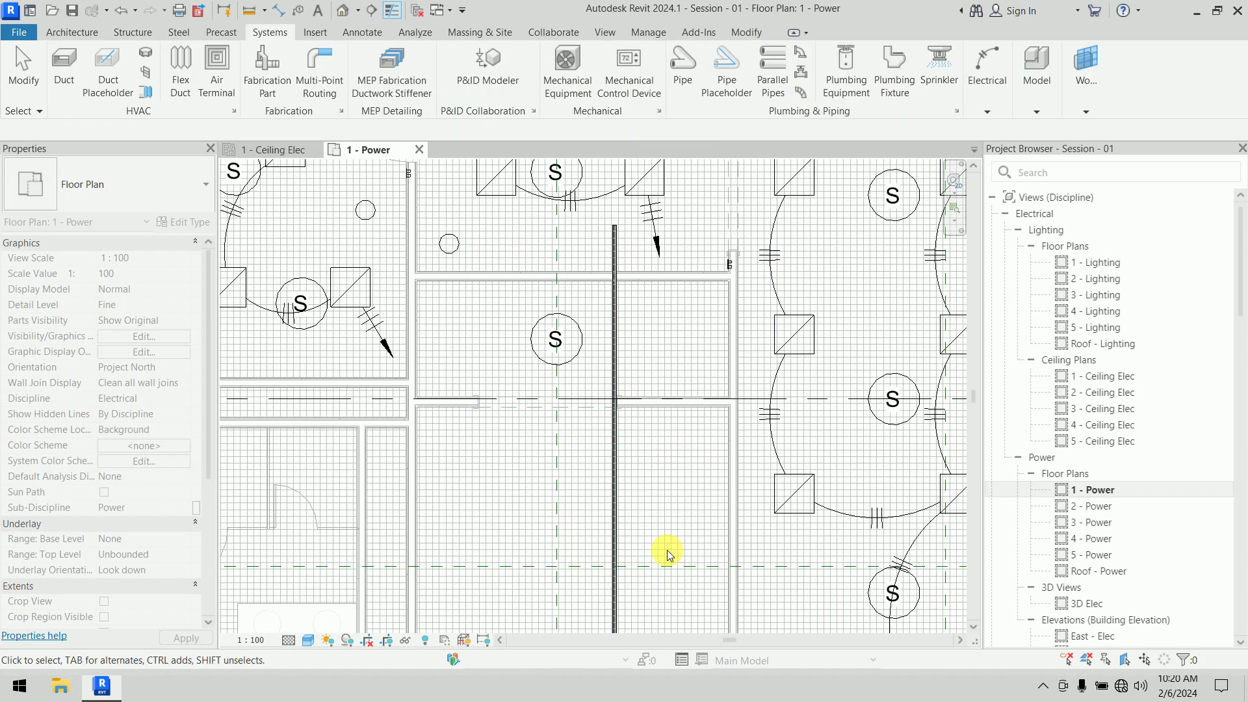
Convert the tee junction box where the corridor conduit meets the branch into a cross junction box
middle_click_drag(668, 551, 642, 210)
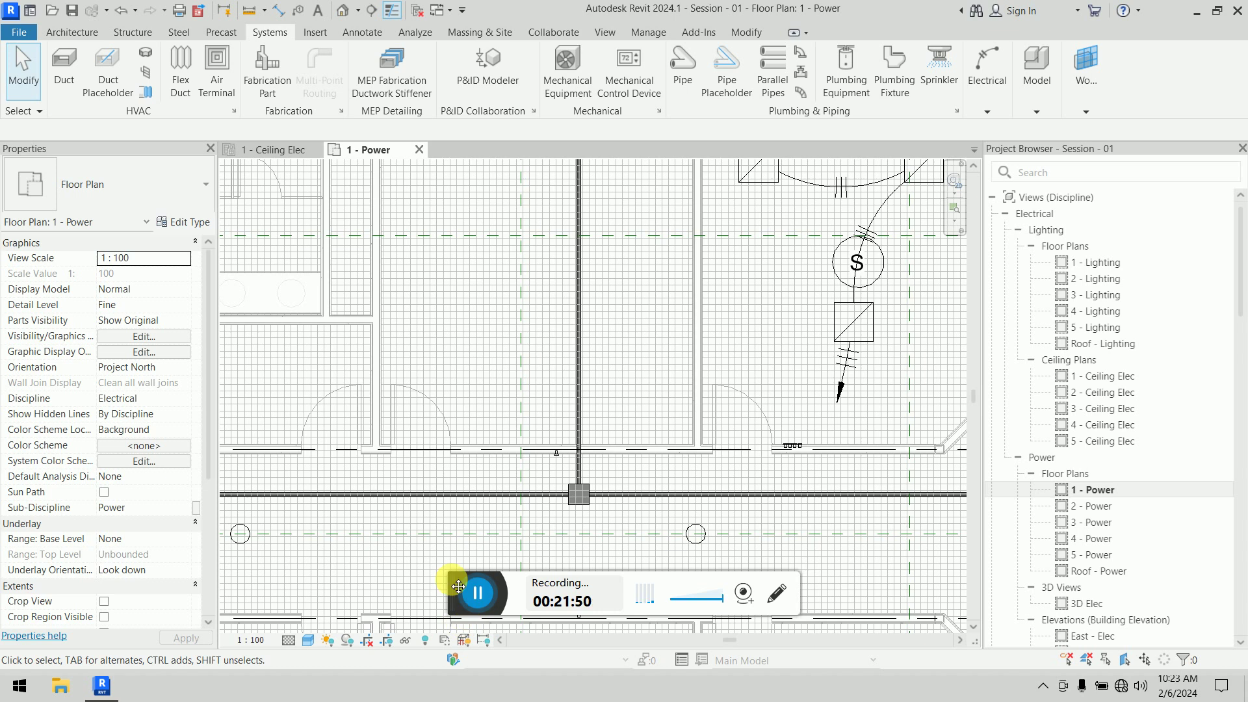
left_click(469, 603)
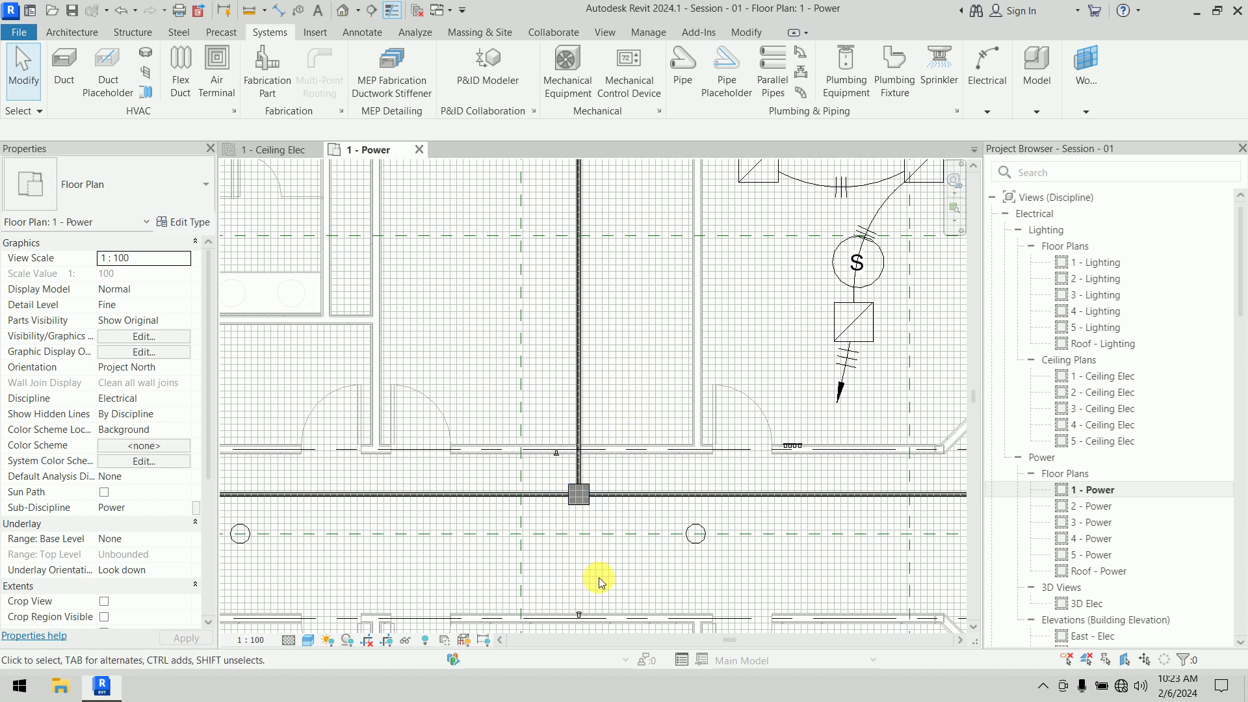
scroll(578, 423, "up", 3)
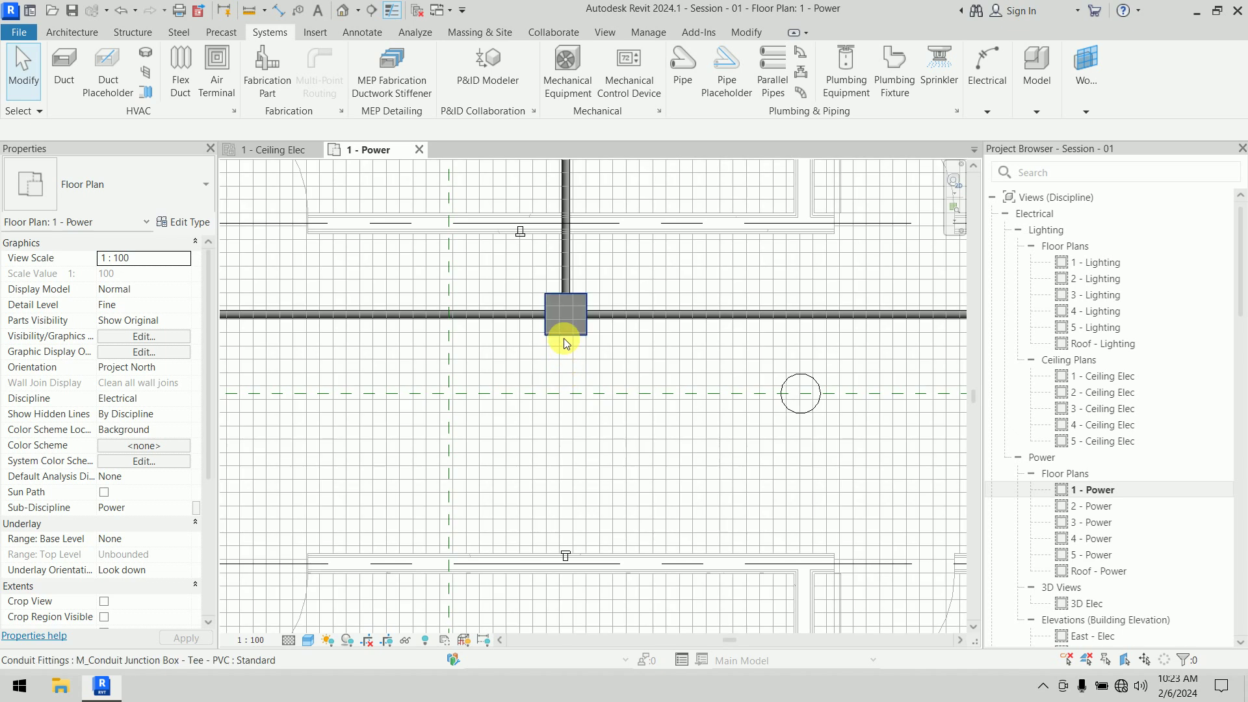
left_click(564, 330)
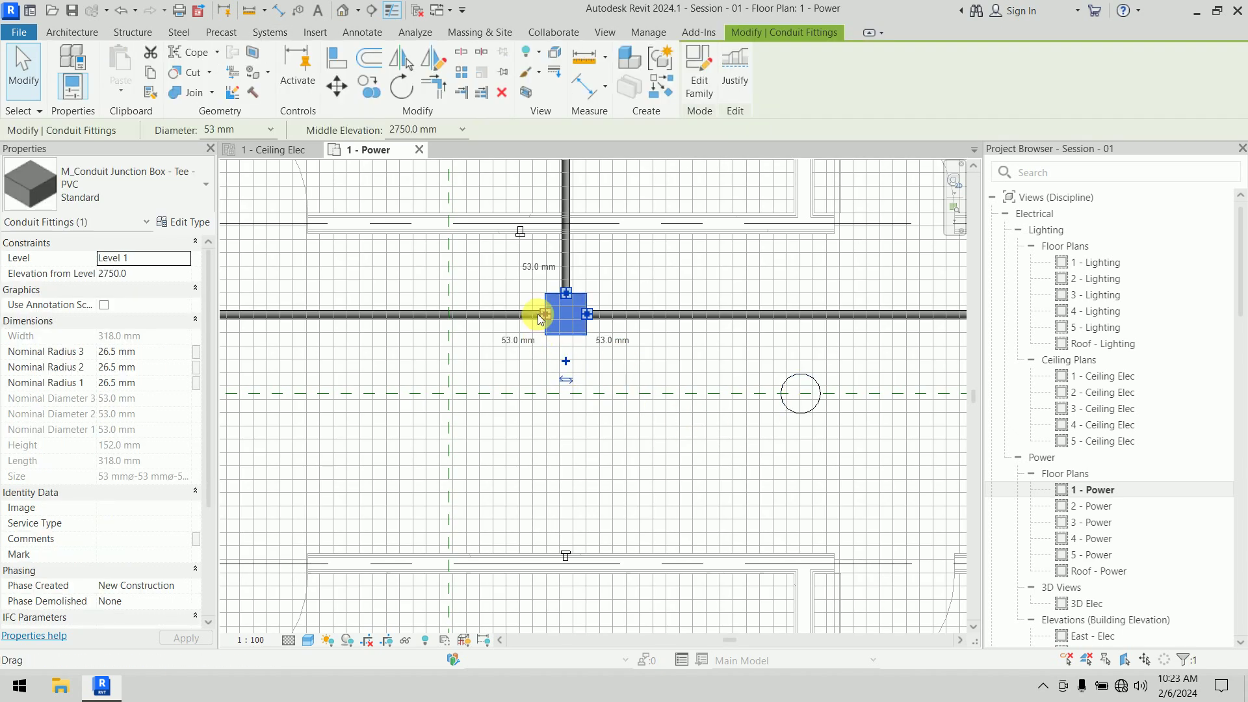
left_click(568, 361)
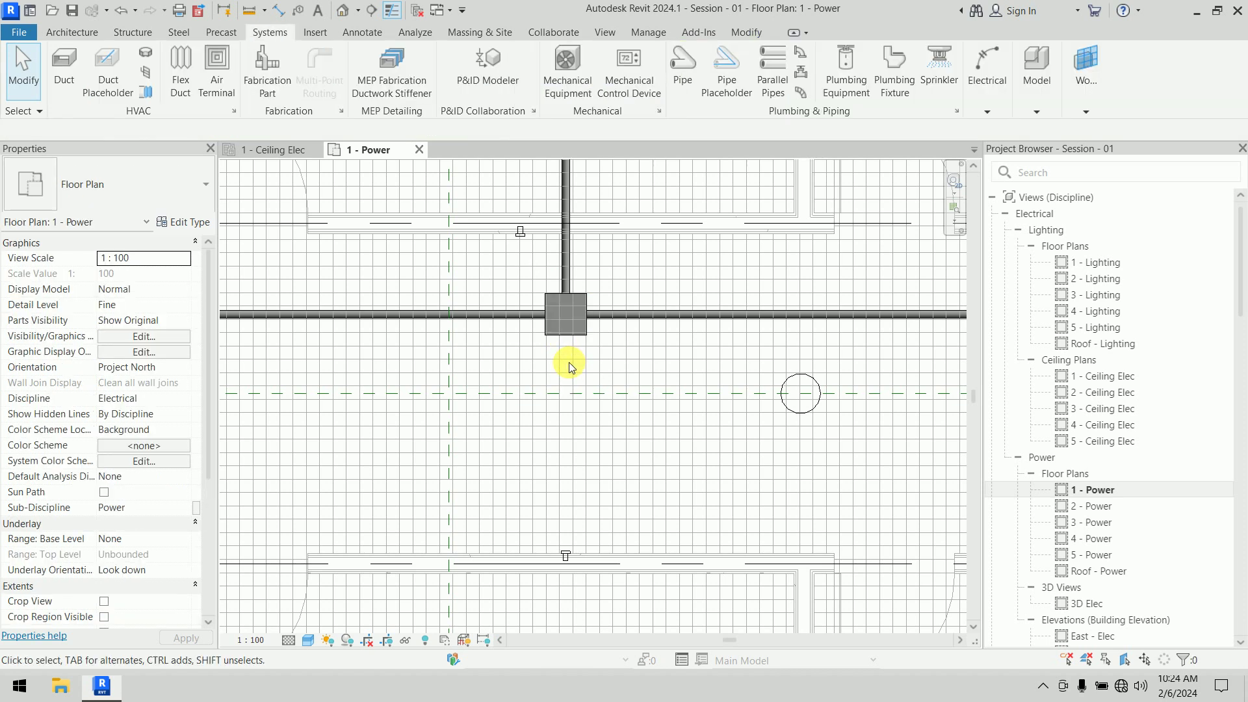
Draw a conduit straight down from the cross junction box's free lower connector into the waiting area
left_click(568, 334)
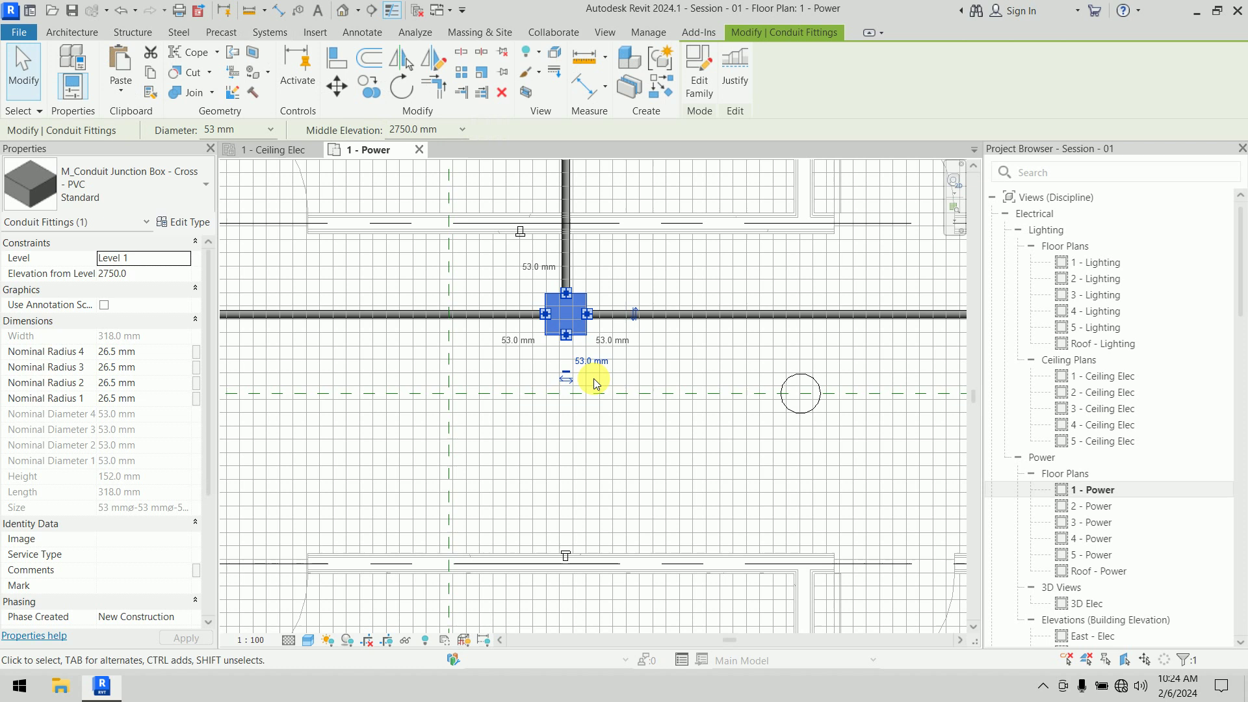
right_click(566, 336)
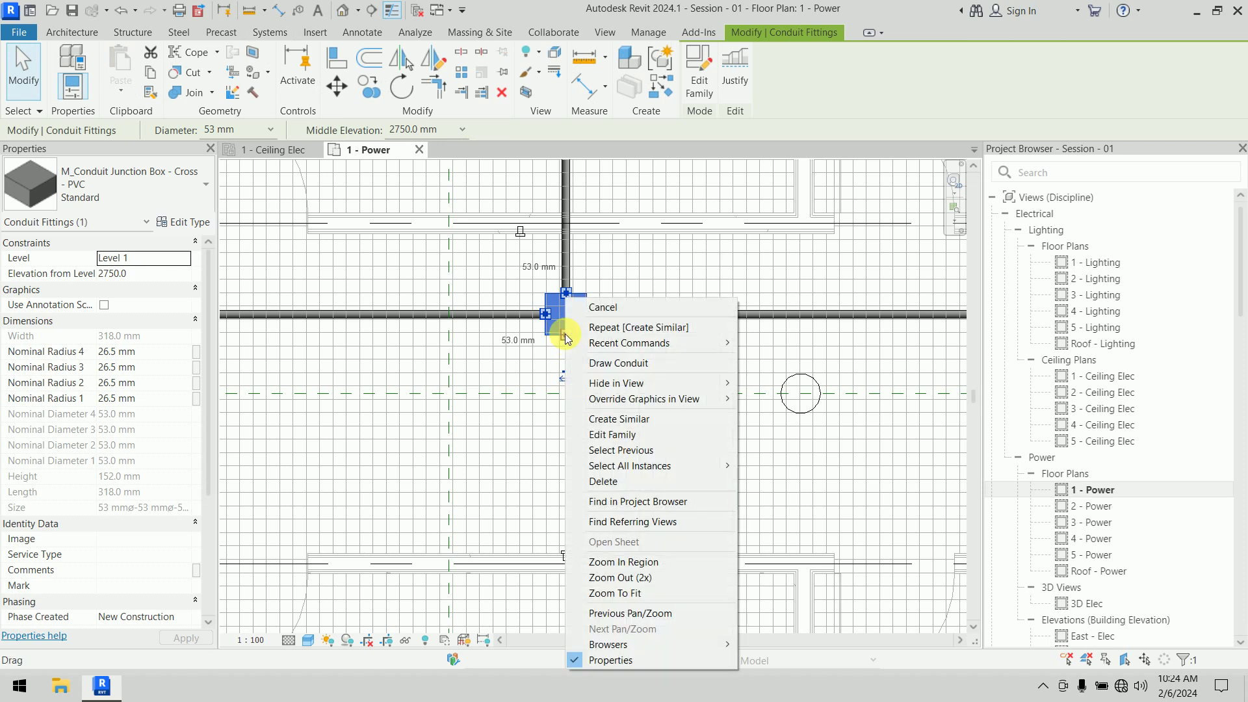
left_click(649, 362)
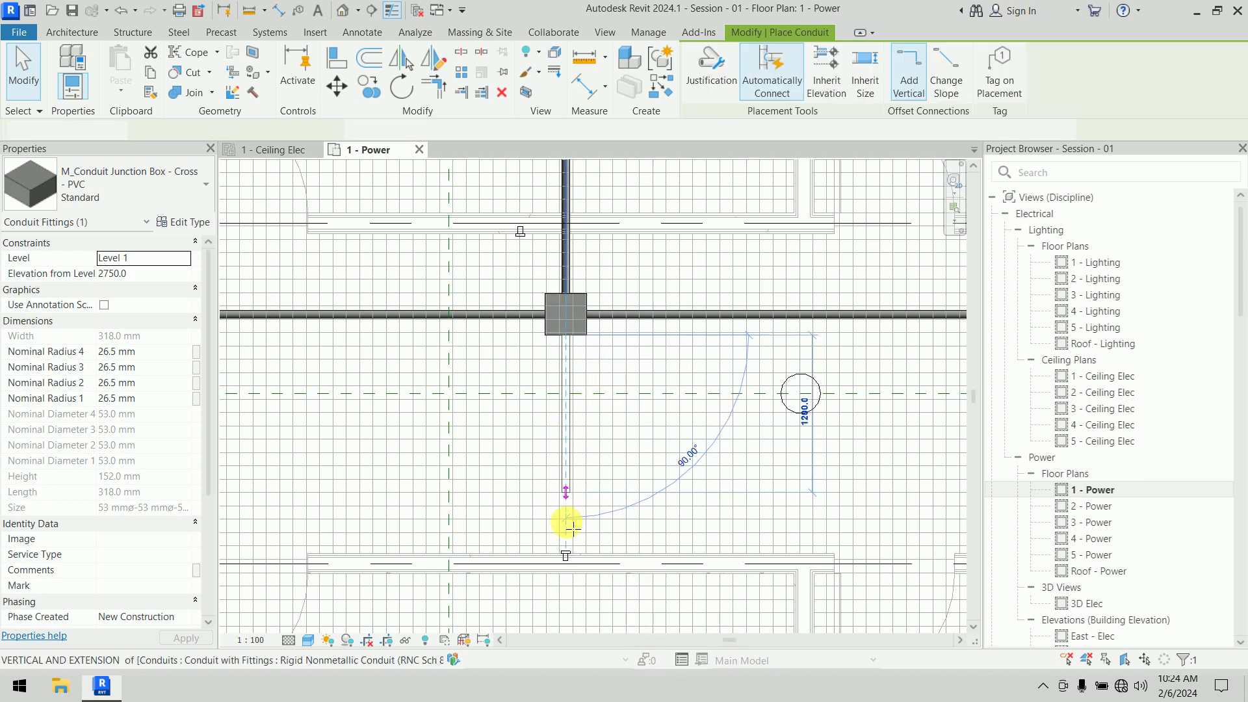
scroll(572, 528, "down", 4)
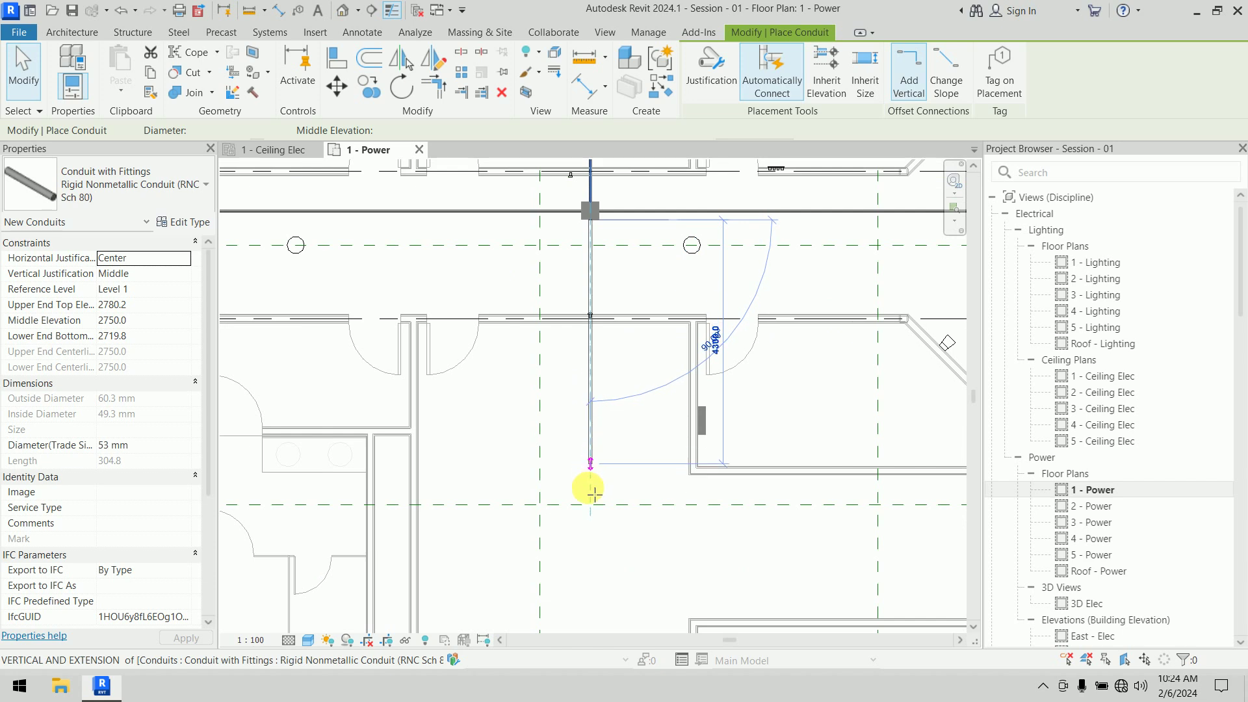
left_click(589, 577)
right_click(628, 280)
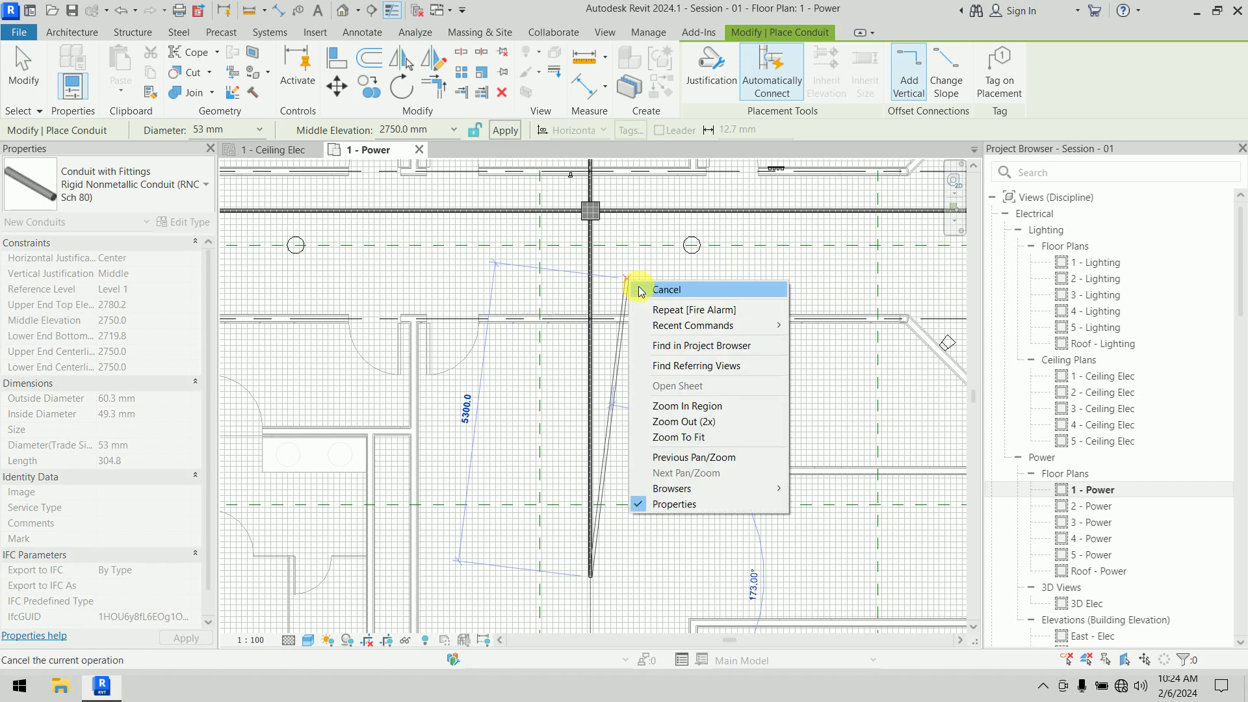
left_click(640, 290)
right_click(635, 279)
left_click(639, 286)
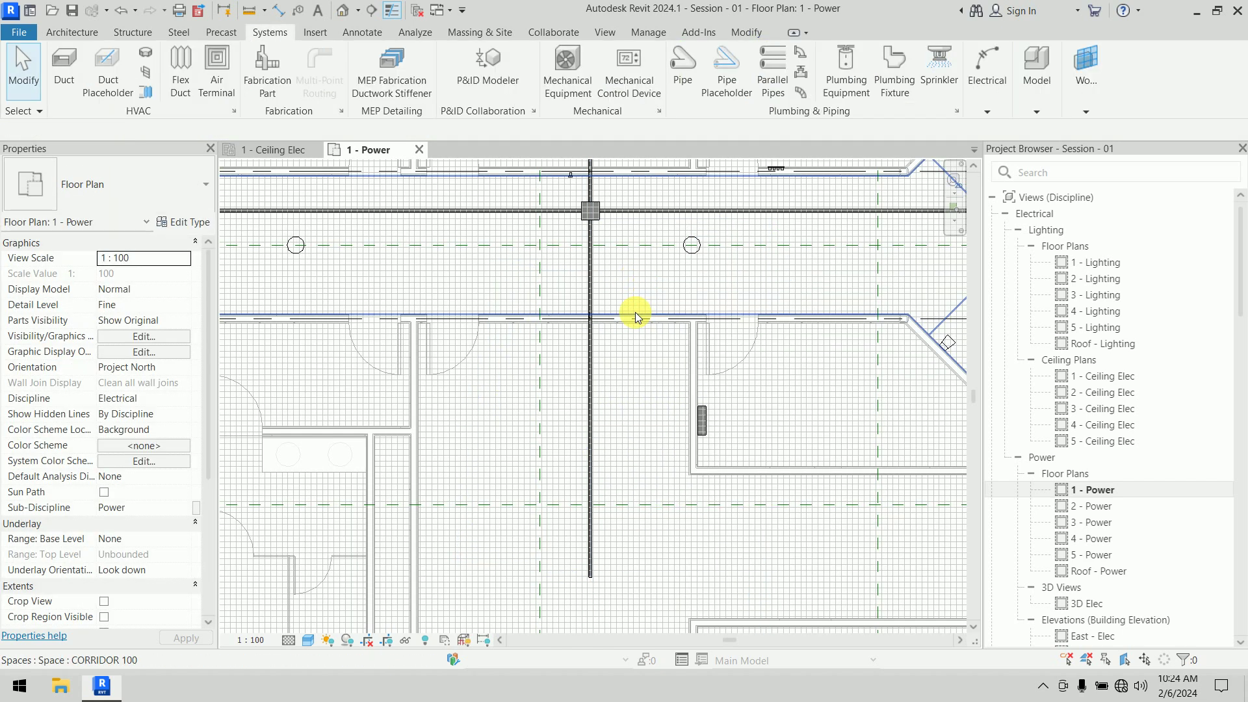
Create a building section just below the corridor, from outside the outer wall past the vertical conduit, with a view depth of about 5100 mm
scroll(634, 311, "down", 2)
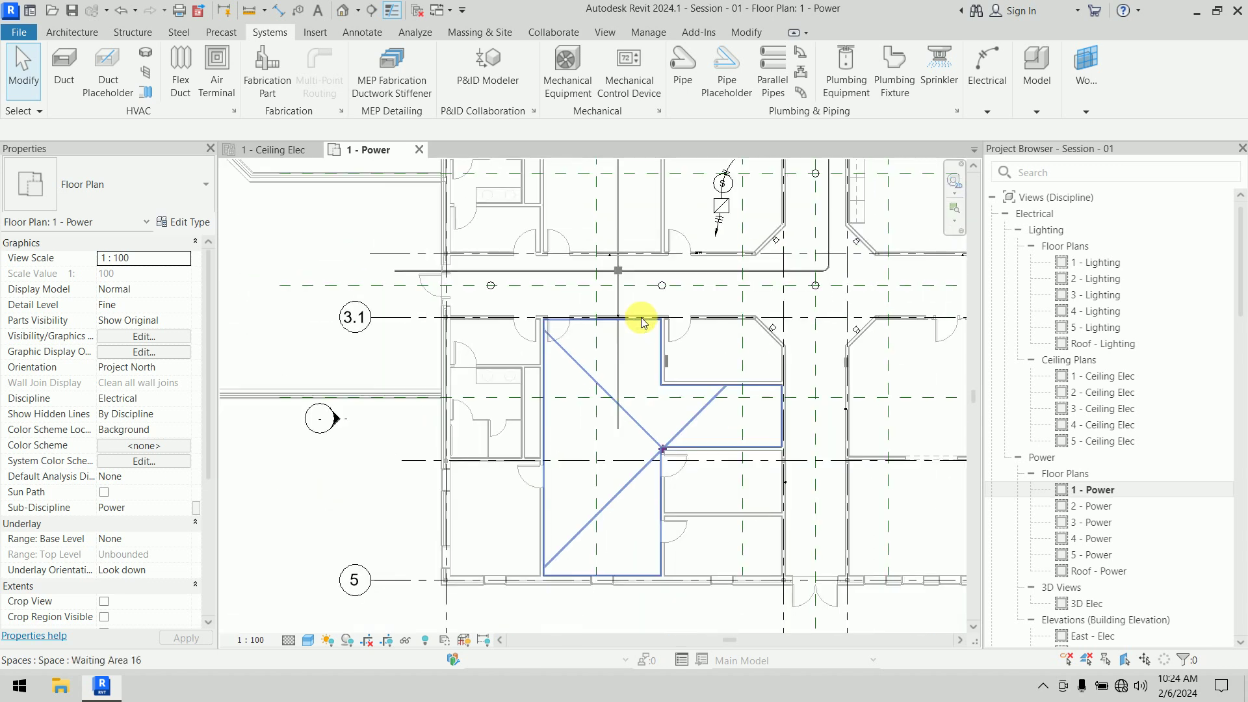
left_click(371, 9)
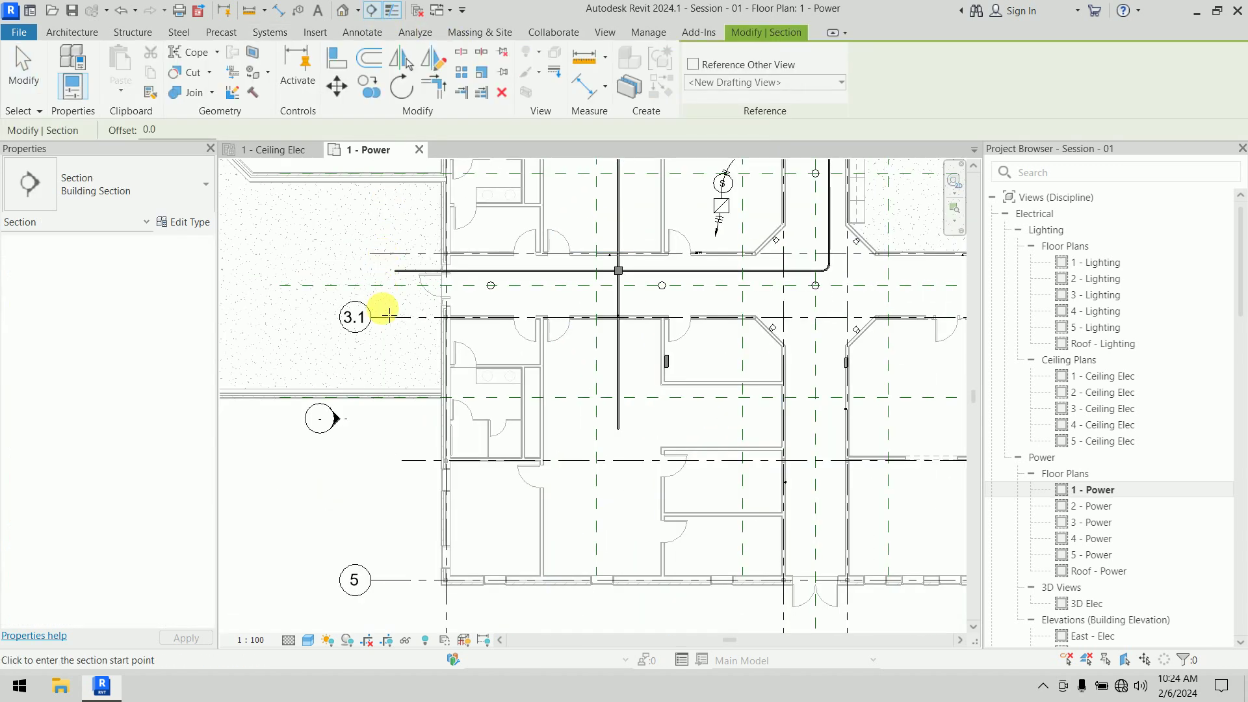
left_click(382, 336)
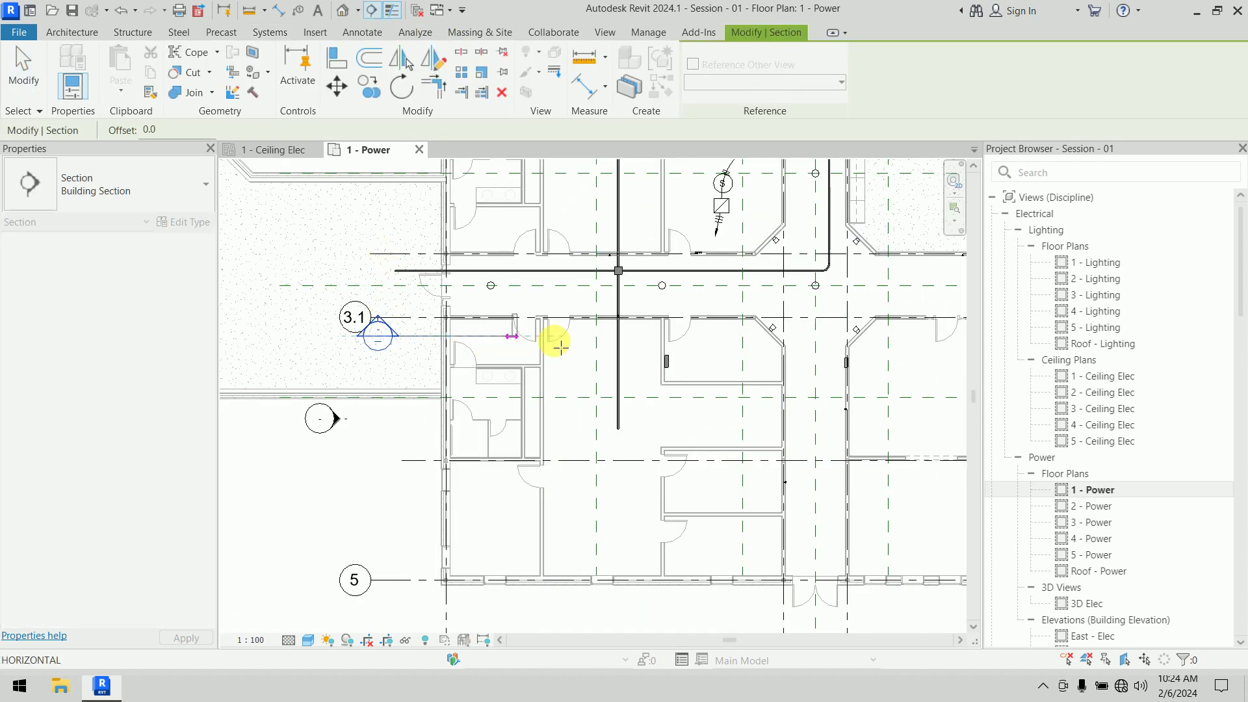
left_click(642, 351)
scroll(584, 265, "down", 2)
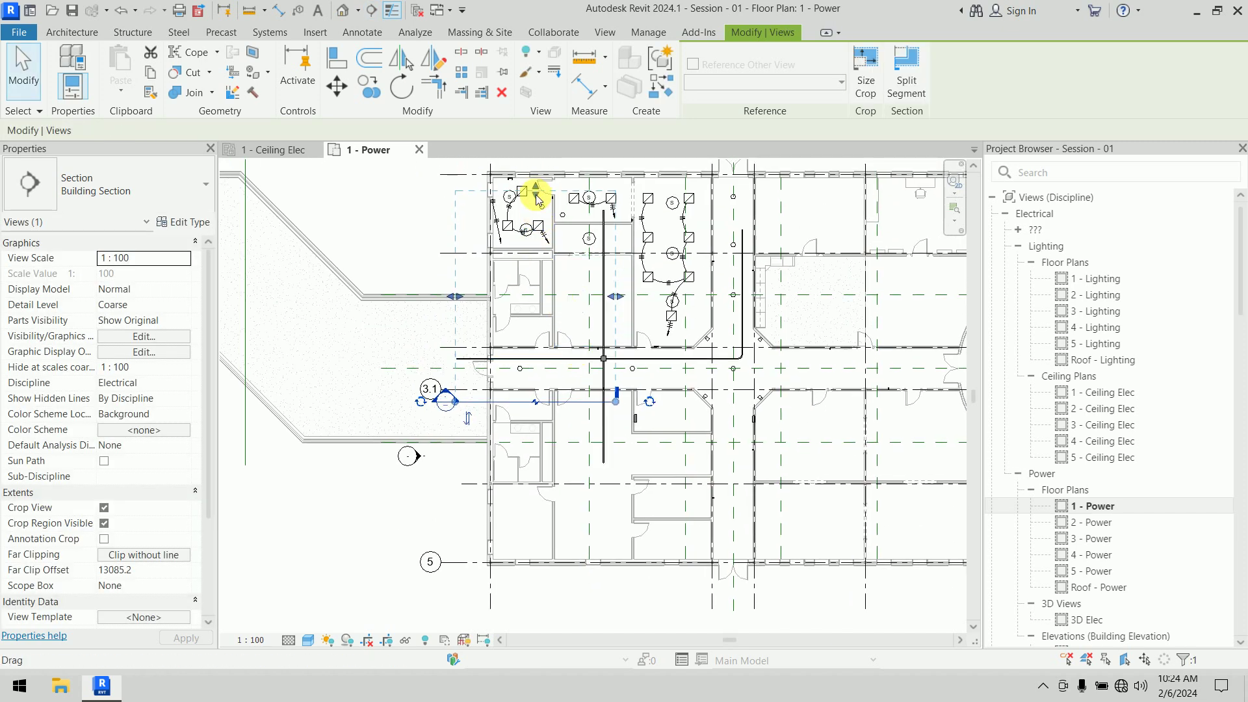
left_click_drag(537, 198, 537, 318)
right_click(441, 211)
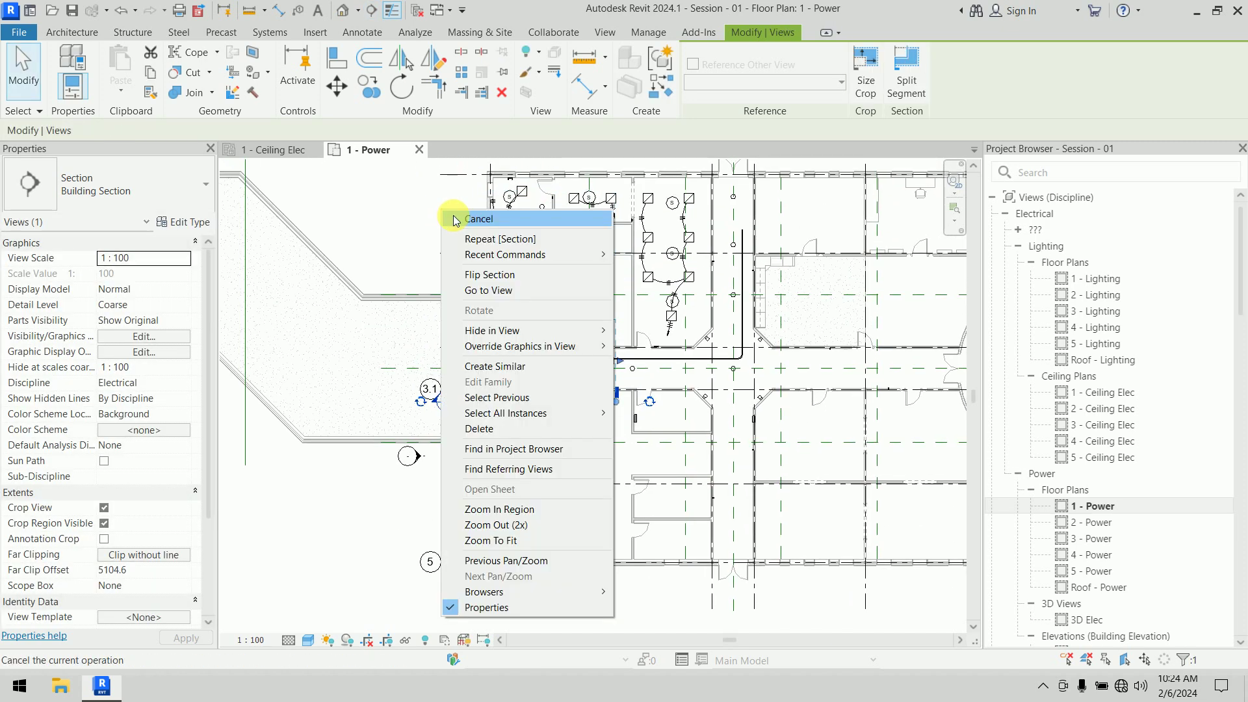
left_click(453, 217)
right_click(434, 207)
left_click(447, 215)
Open the view of the new building section drawn below the corridor
left_click(524, 404)
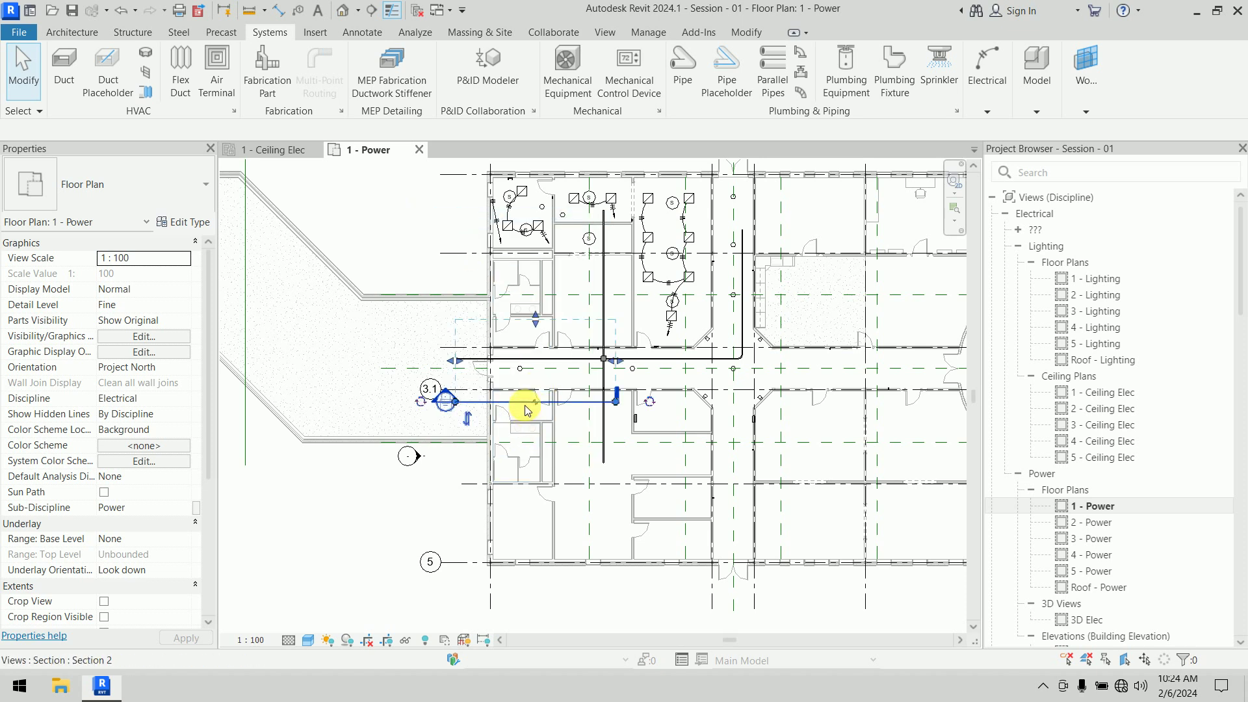
right_click(524, 407)
left_click(574, 344)
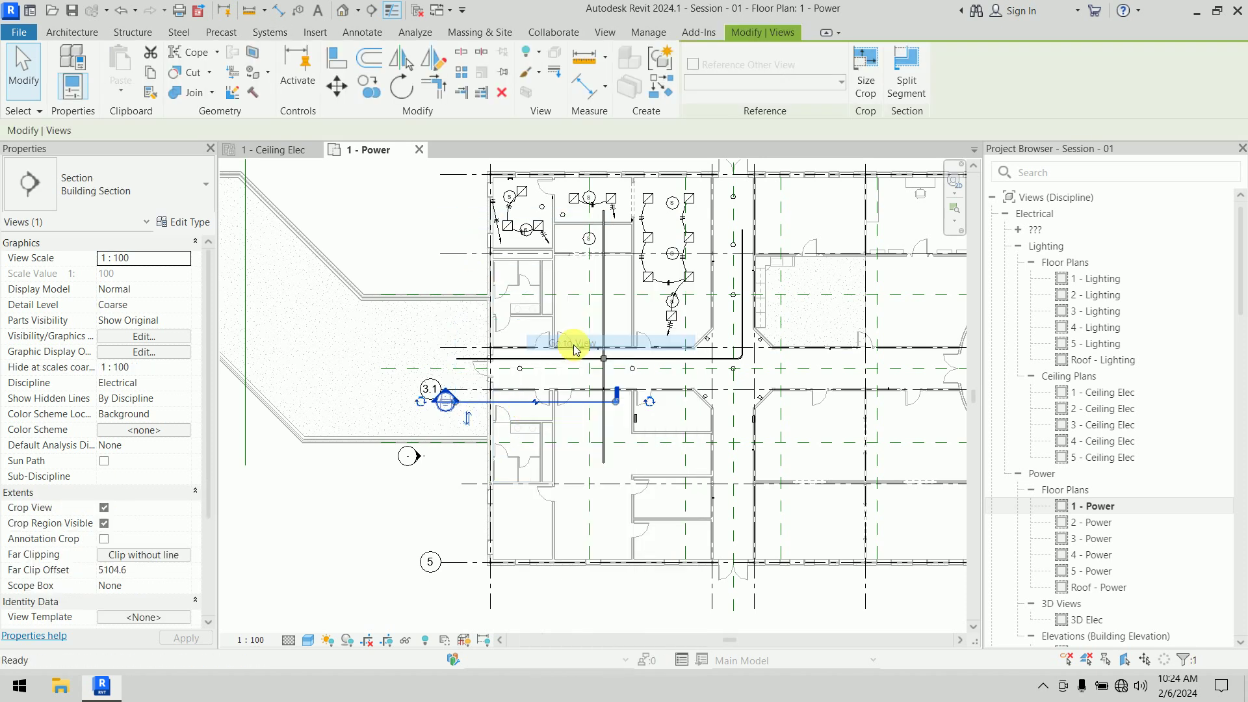
Extend the section's crop region downward past the T.O. Footing level
left_click(591, 500)
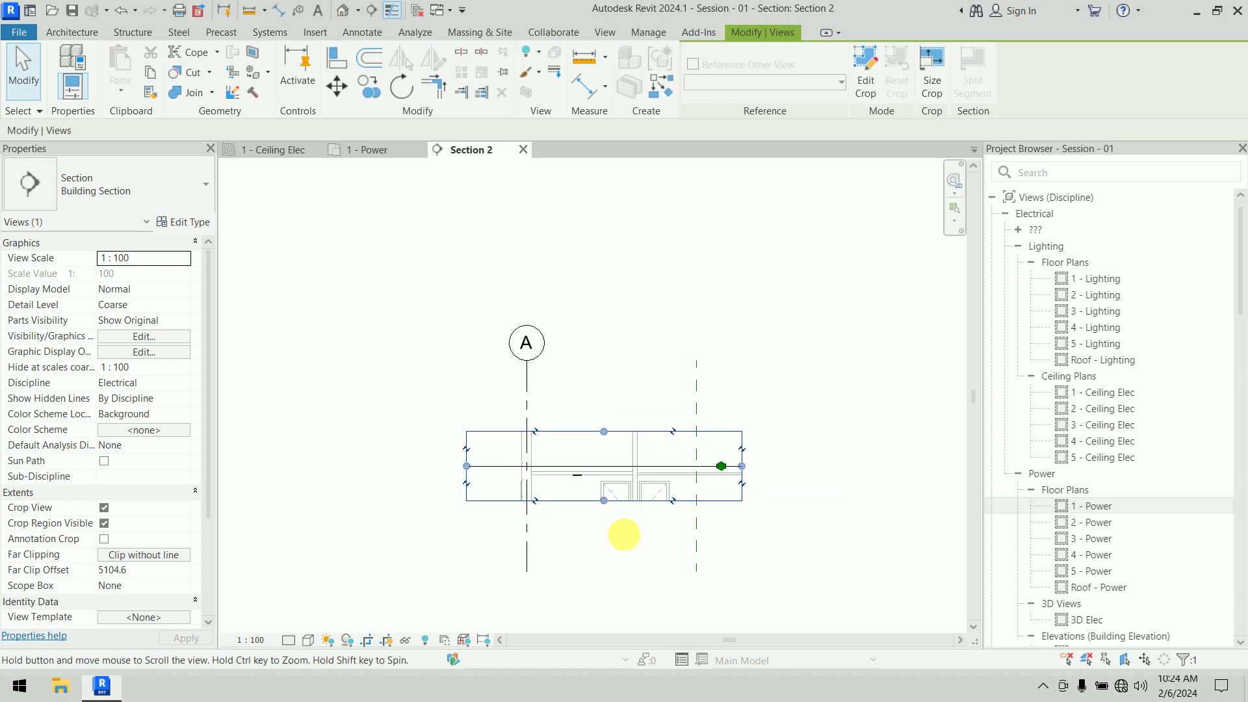
middle_click_drag(624, 534, 588, 373)
left_click_drag(569, 341, 566, 523)
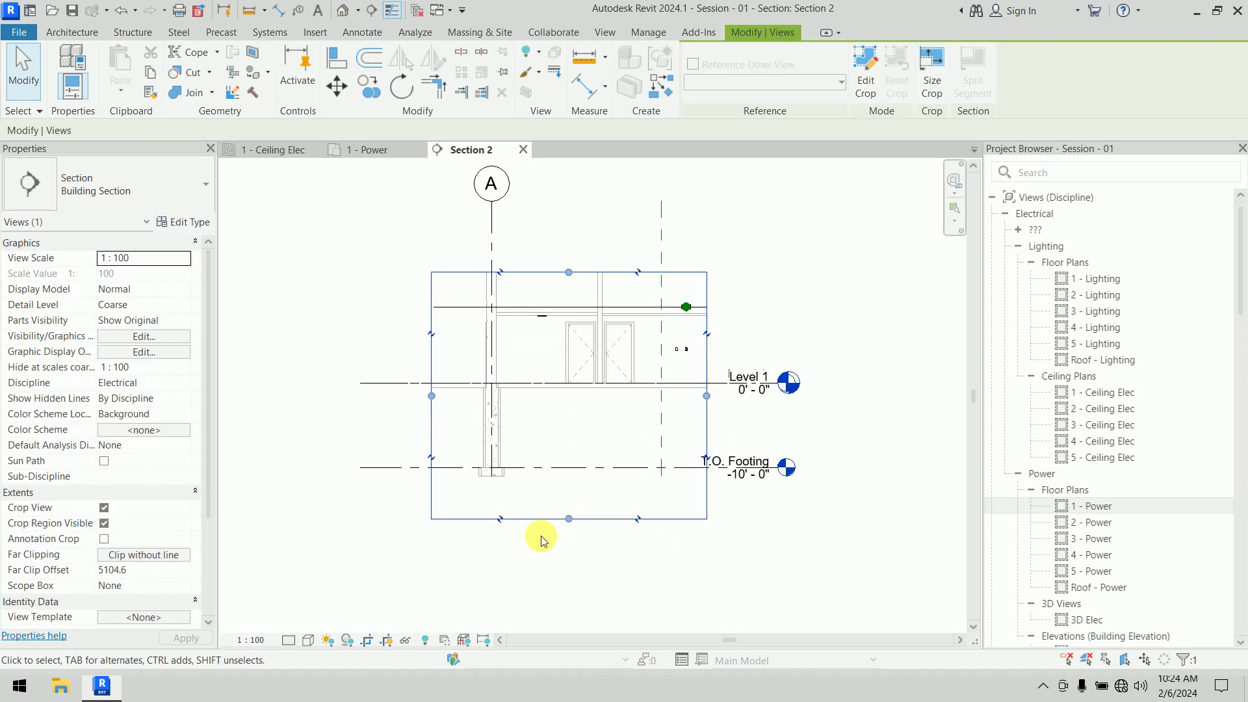
Set the section view's detail level to Fine and its visual style to Shaded
left_click(288, 639)
left_click(304, 622)
left_click(407, 564)
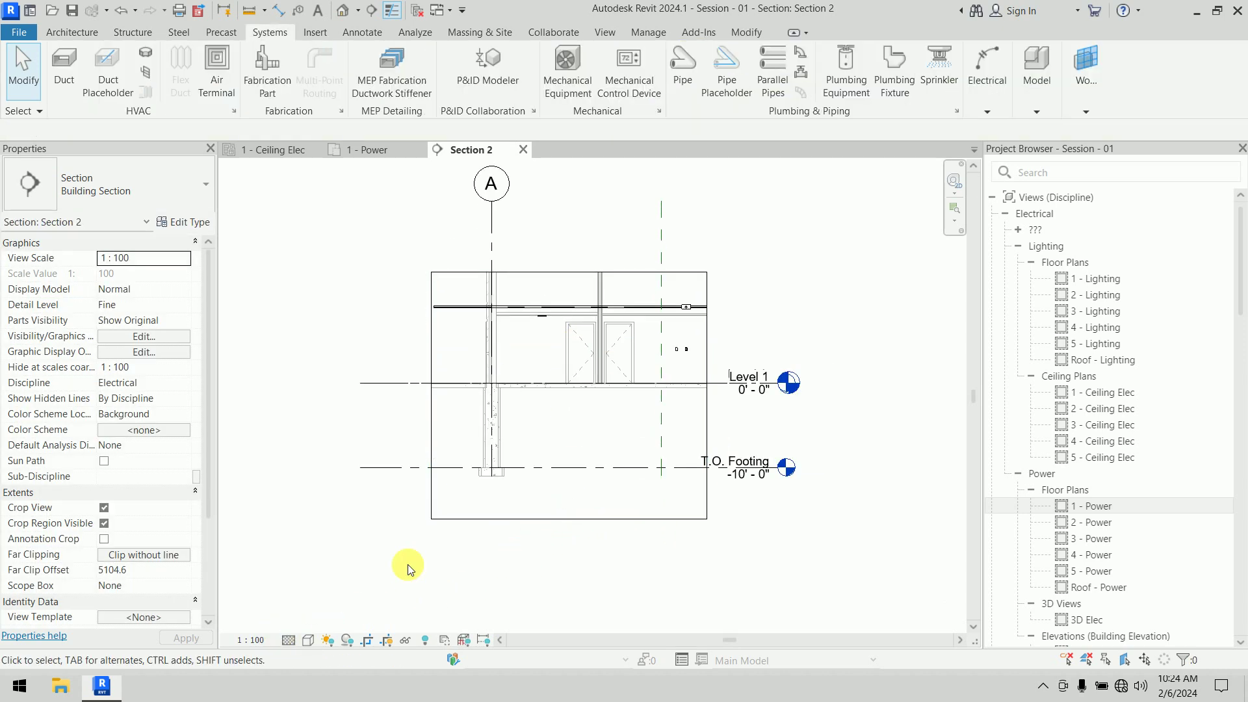
left_click(308, 639)
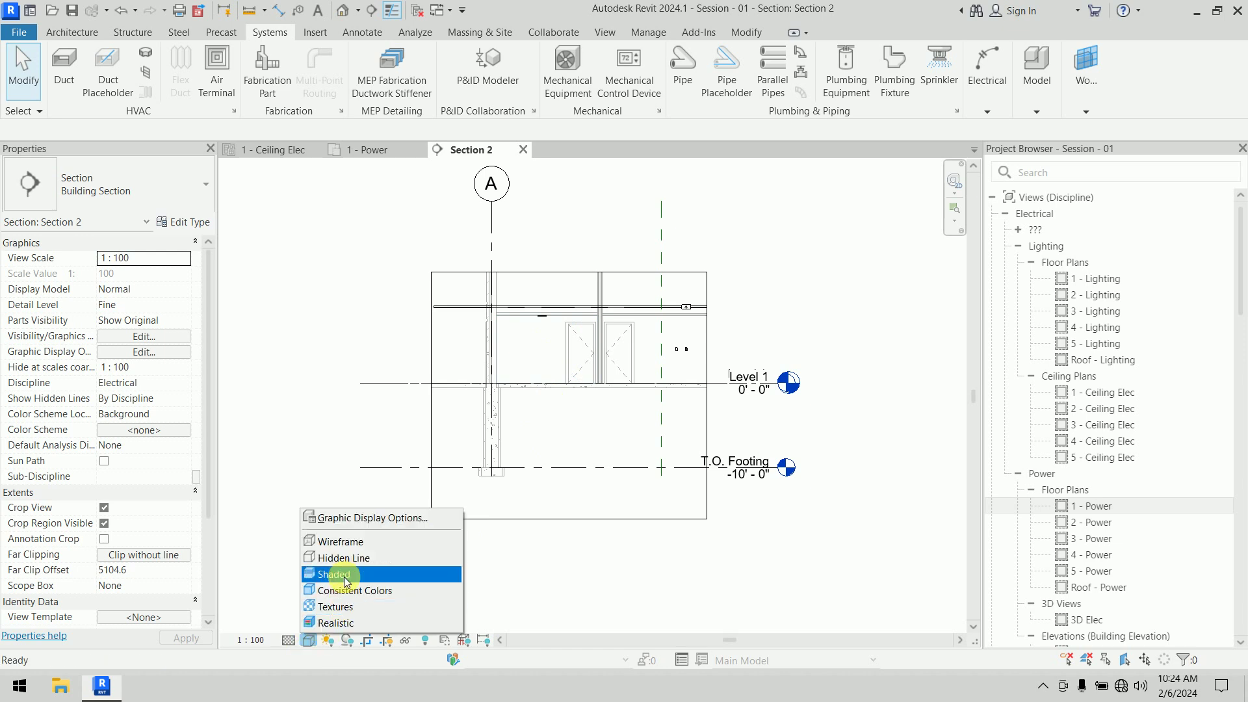
left_click(345, 580)
Raise the lower edge of the section's crop region to just below the Level 1 floor slab
scroll(583, 378, "up", 3)
scroll(588, 426, "up", 2)
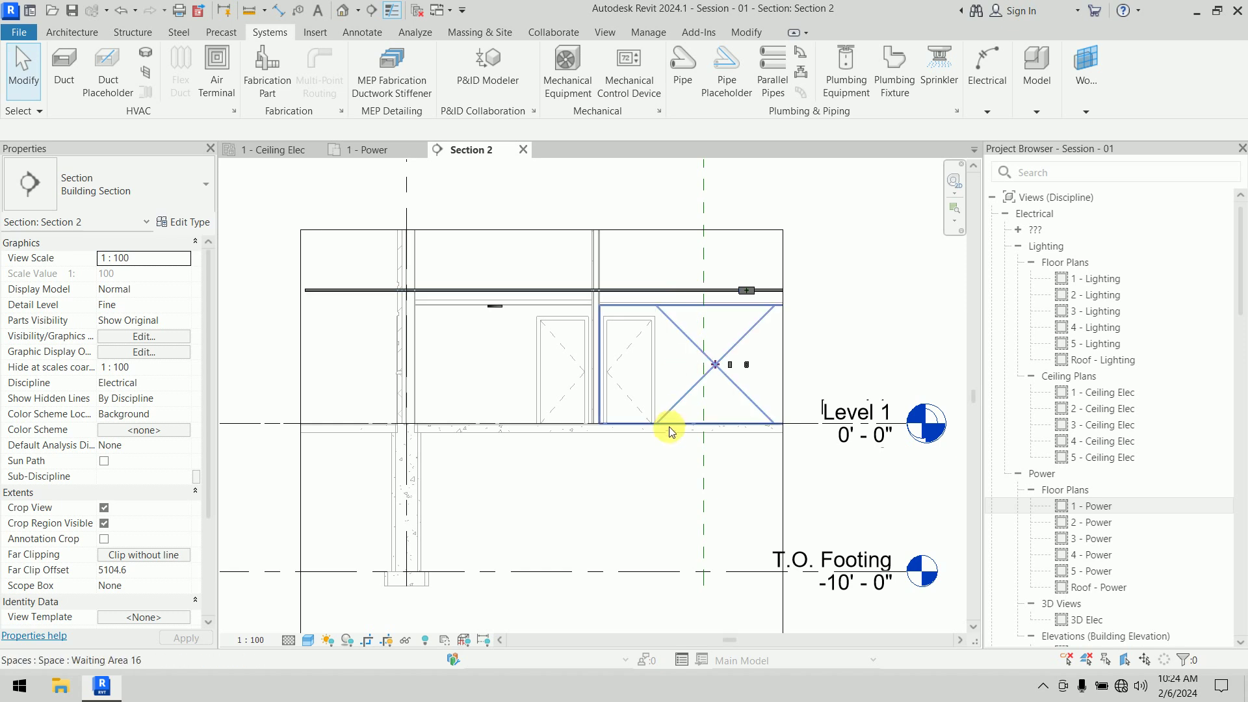
scroll(657, 494, "down", 4)
scroll(655, 520, "up", 3)
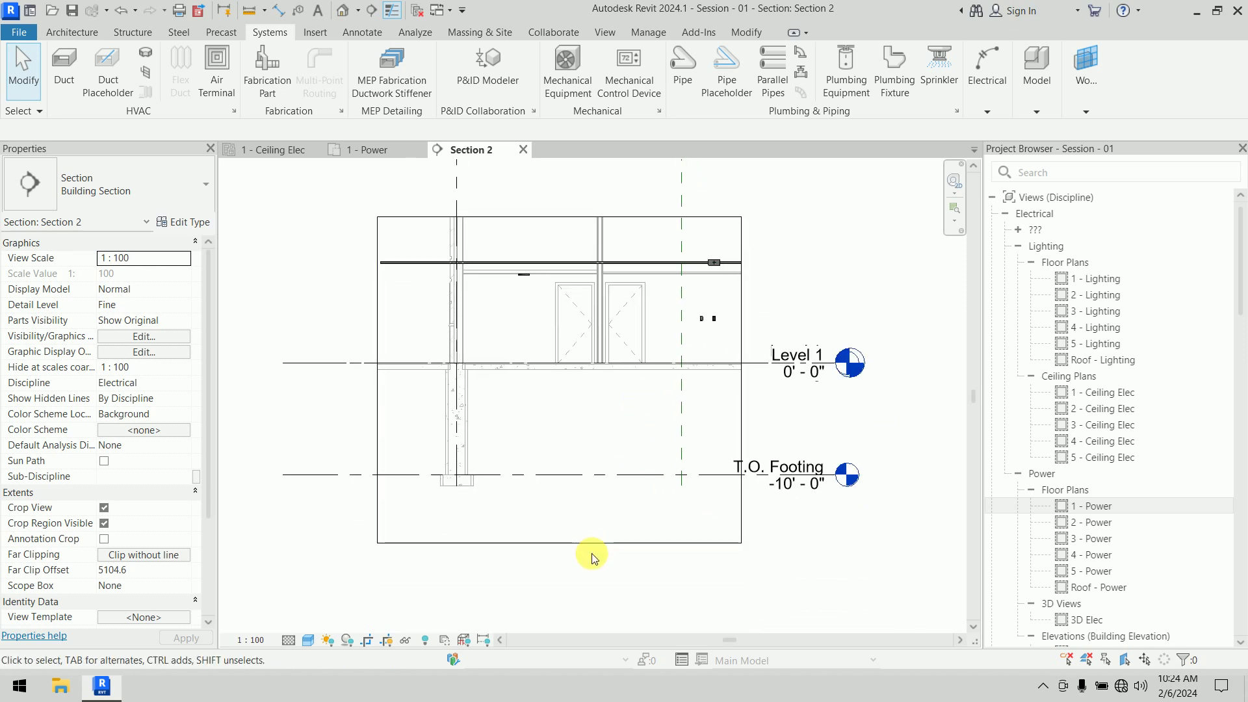
left_click(590, 543)
left_click_drag(559, 542, 558, 376)
Add an aligned dimension from the Level 1 line to the conduit's centerline, placed outside the crop region beside the conduit's free end
scroll(579, 504, "up", 4)
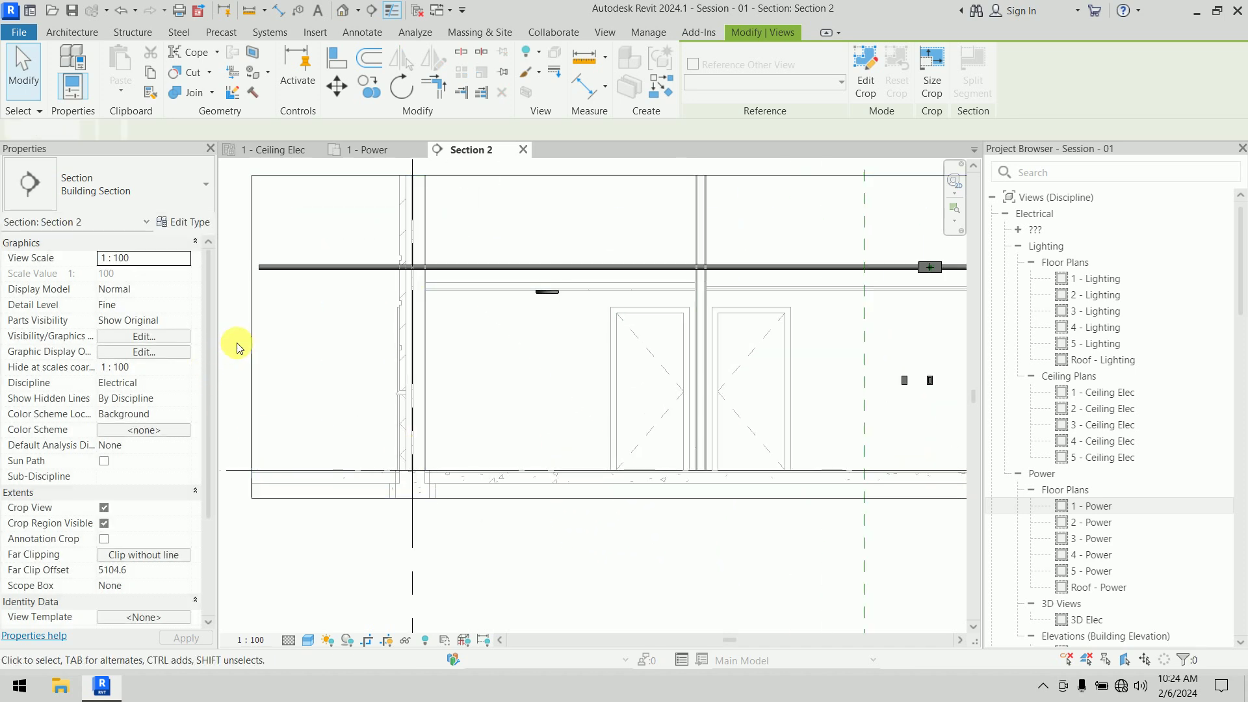
middle_click_drag(273, 352, 381, 358)
scroll(397, 298, "up", 2)
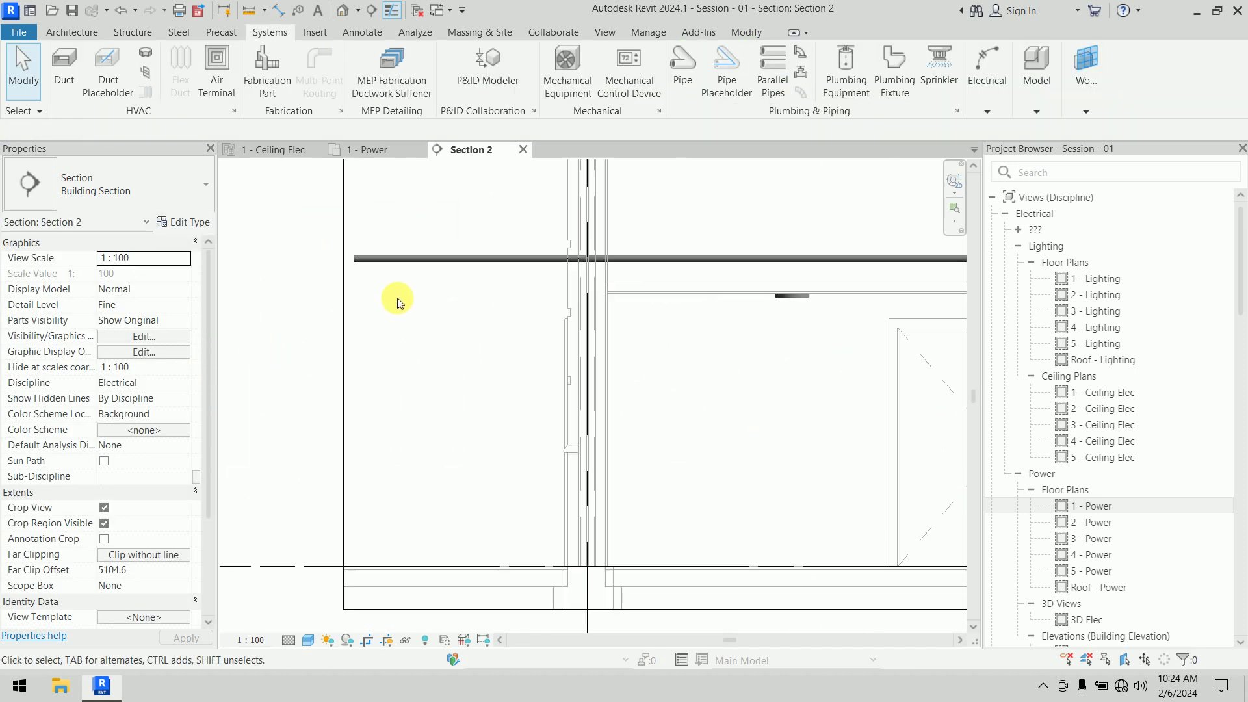
left_click(377, 32)
left_click(67, 65)
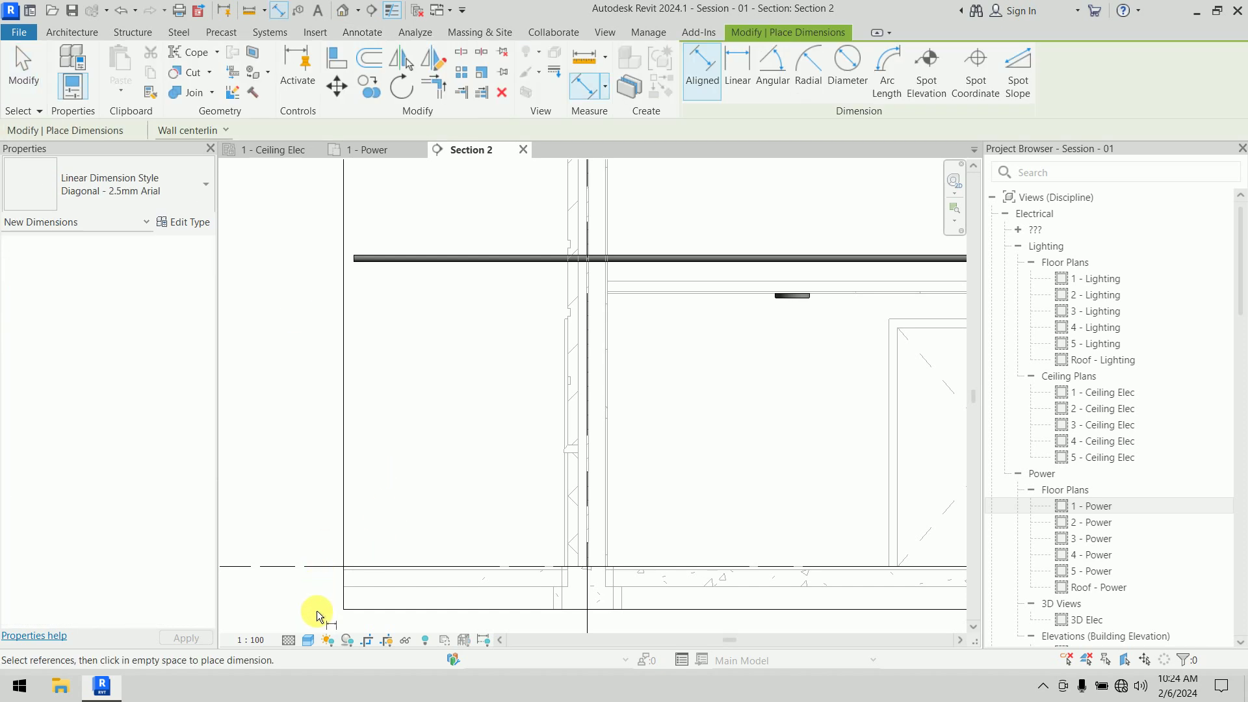
left_click(325, 571)
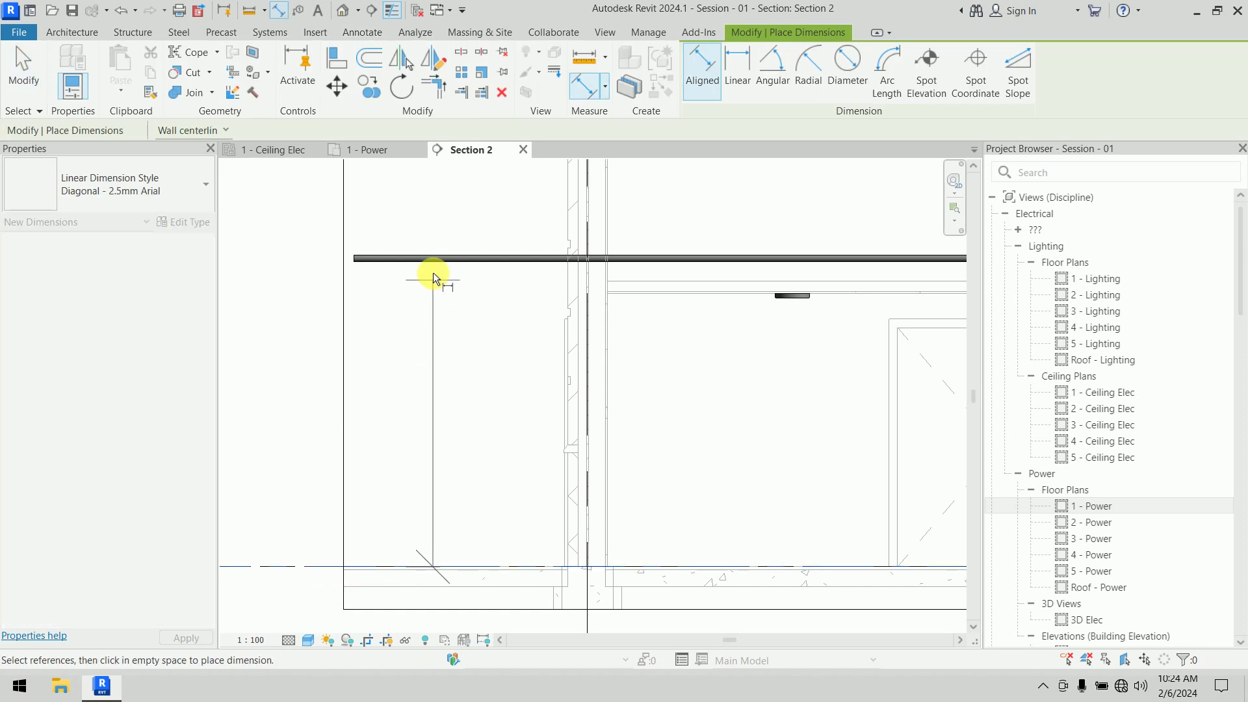
left_click(431, 256)
left_click(310, 271)
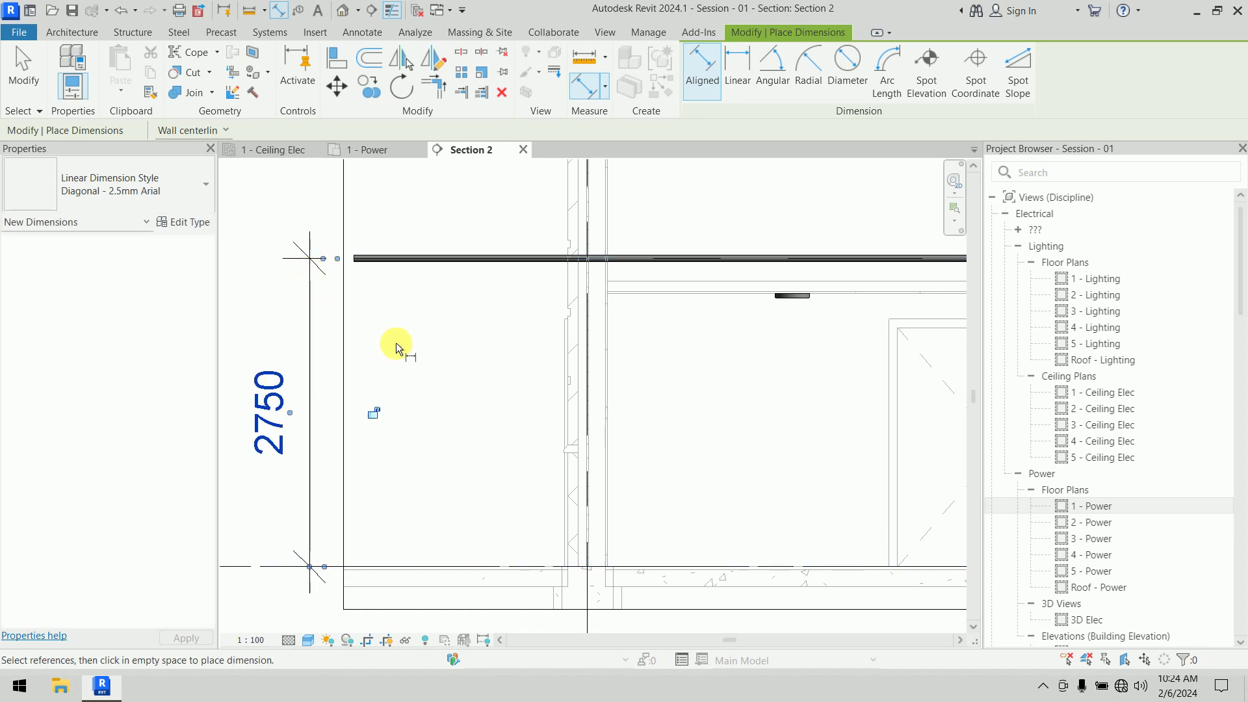
right_click(288, 190)
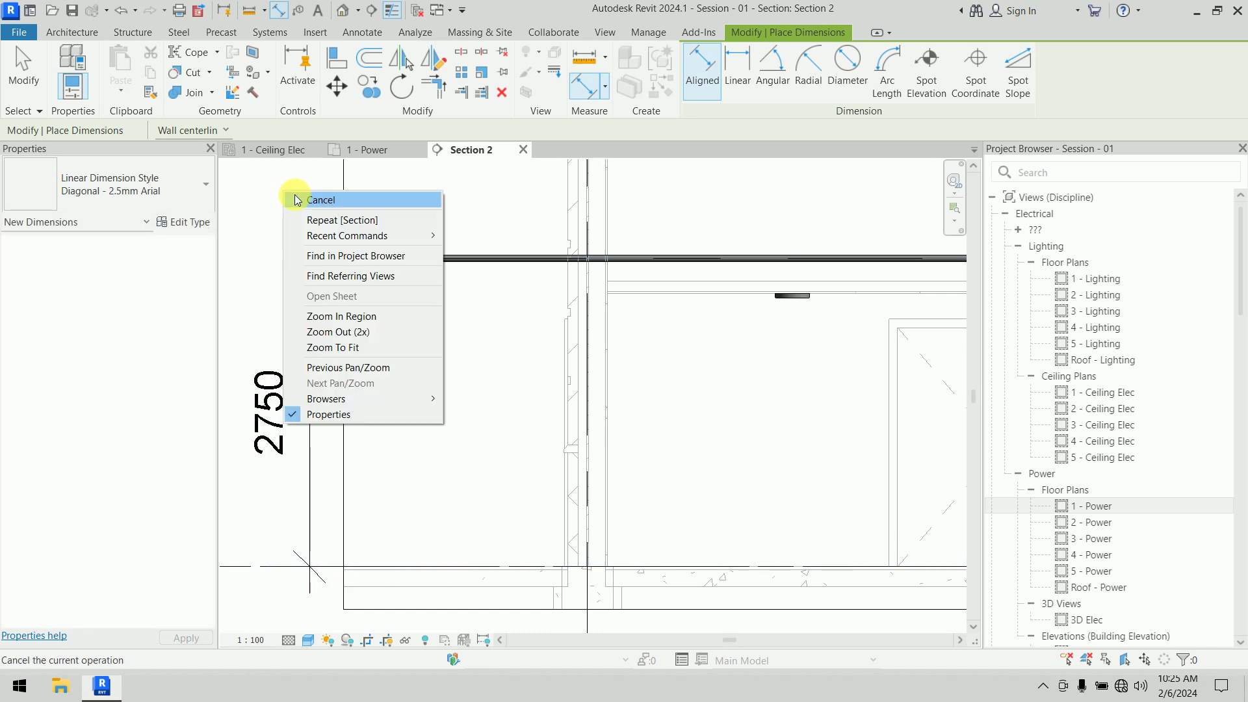
left_click(296, 198)
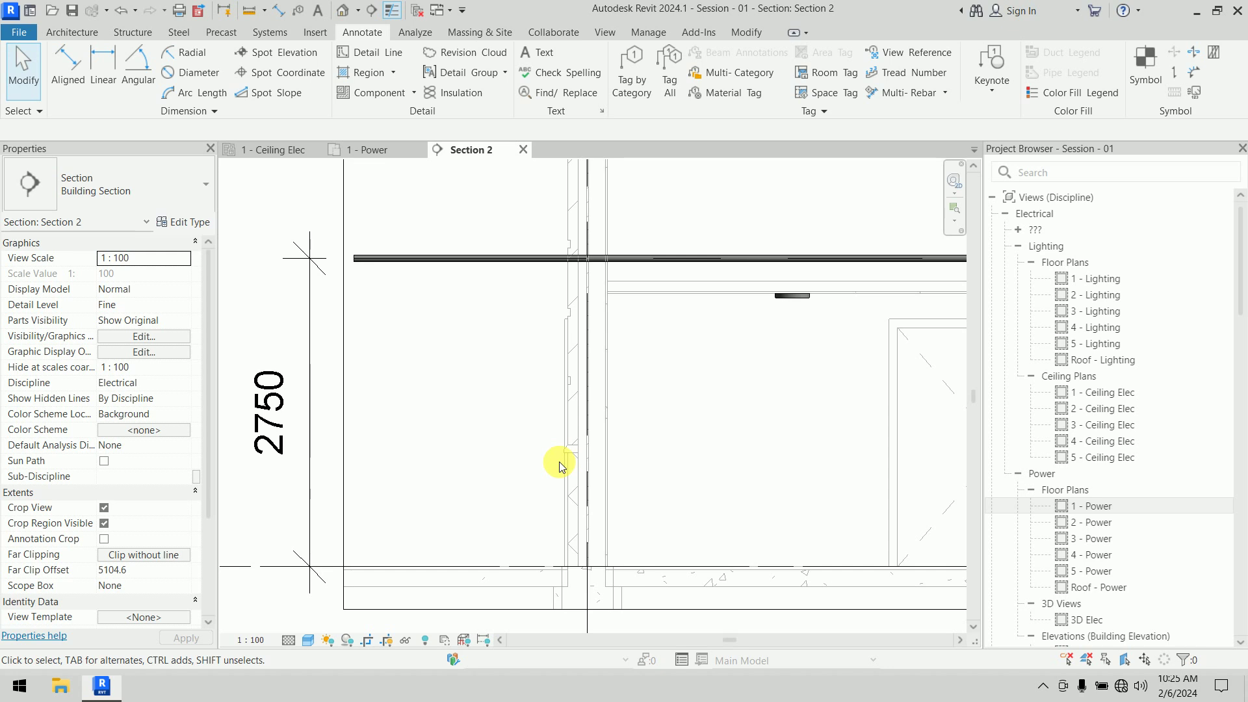
Return to the 1 - Power plan and check the elevation of the horizontal conduit run west of the junction box
left_click(373, 149)
scroll(569, 360, "up", 5)
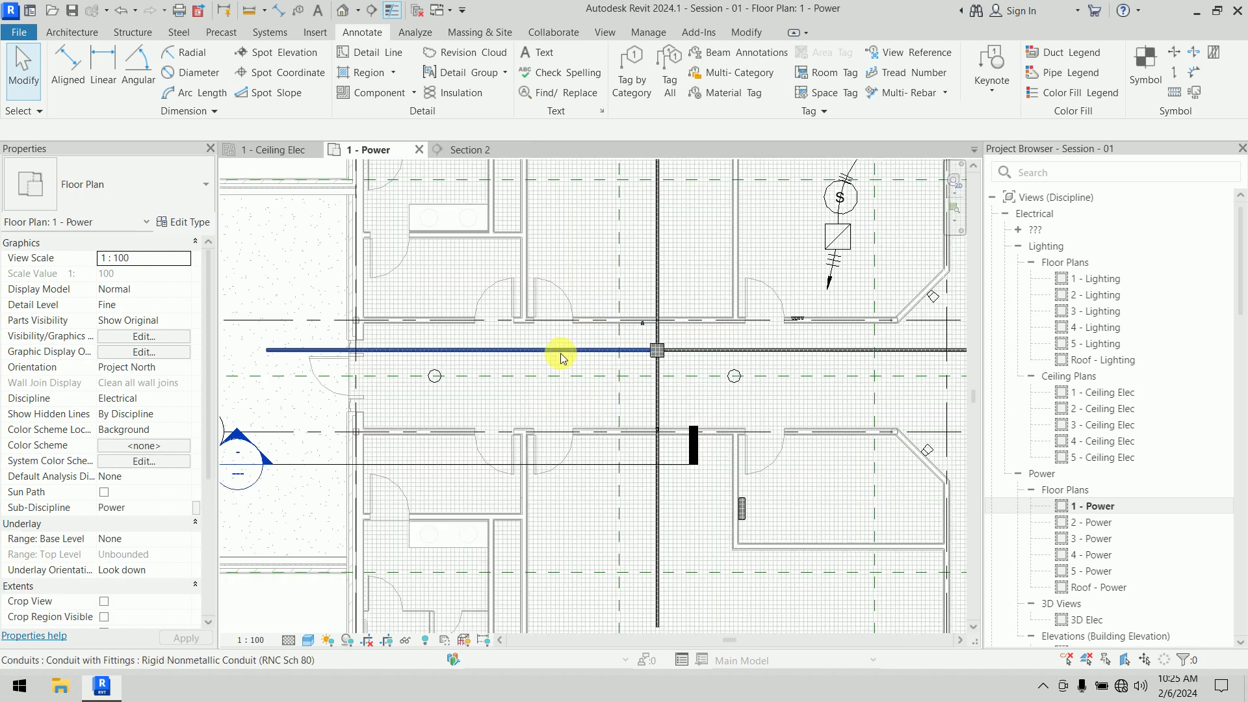
left_click(563, 356)
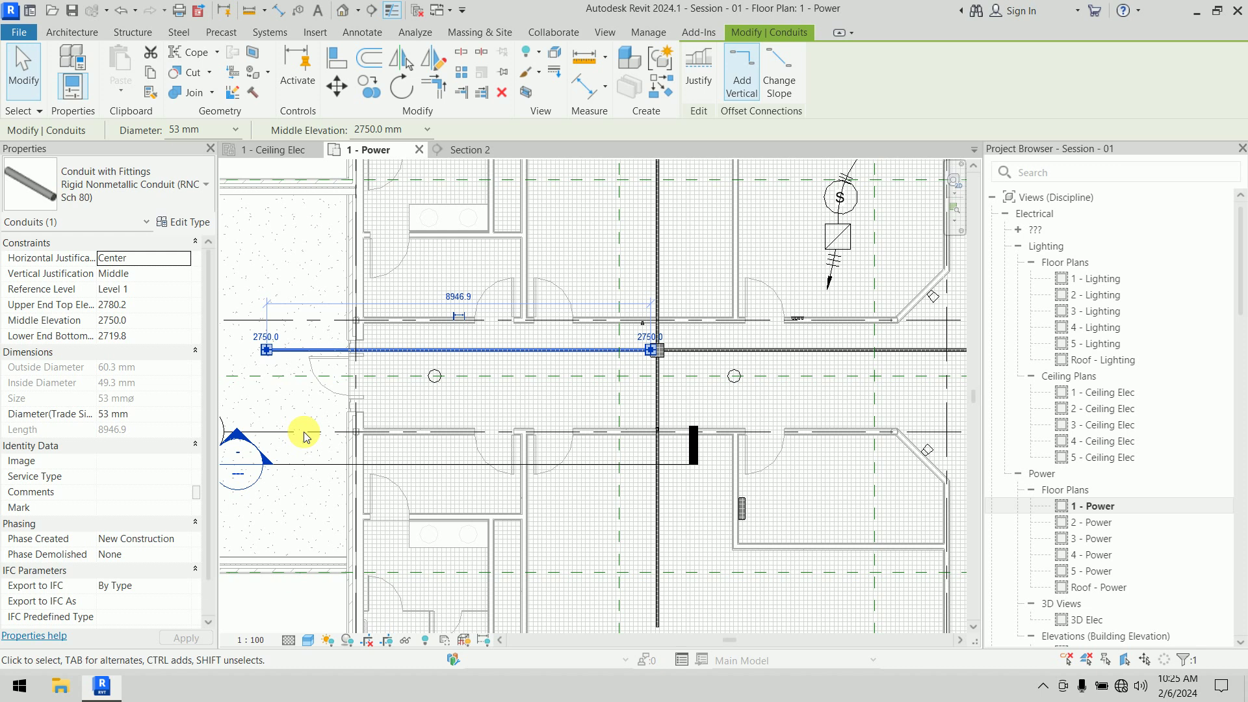
left_click(283, 230)
scroll(507, 388, "down", 5)
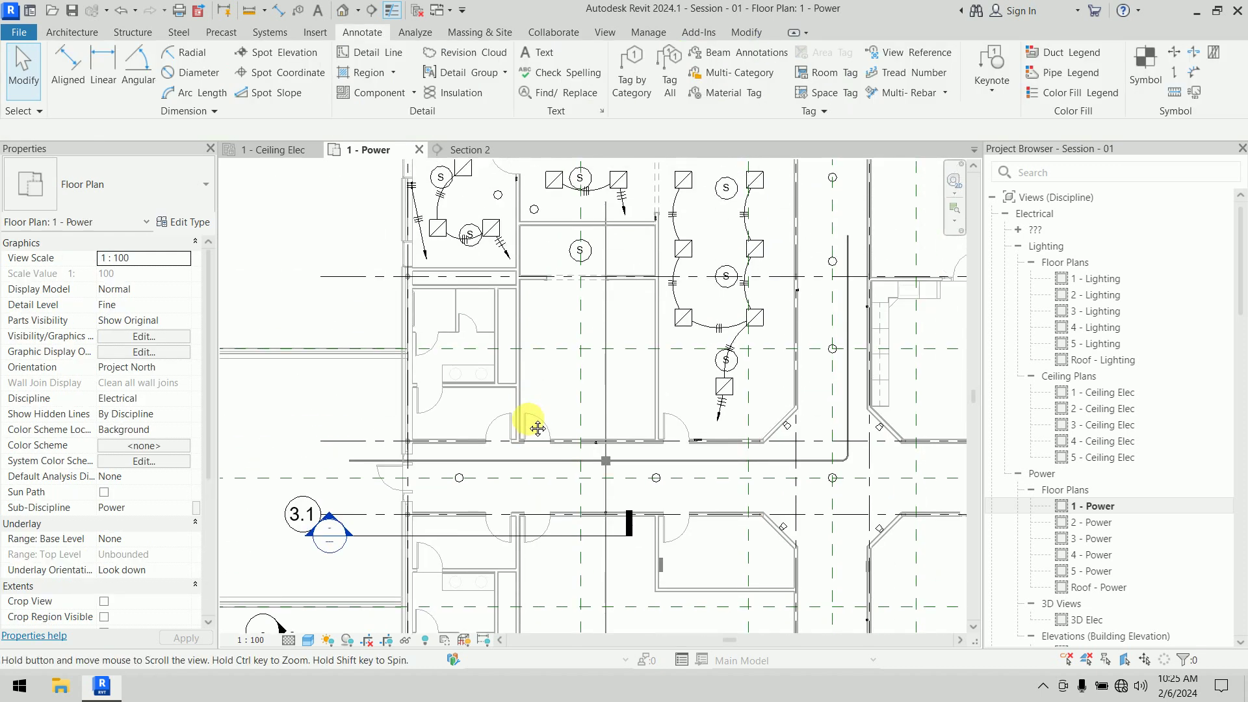
left_click(462, 242)
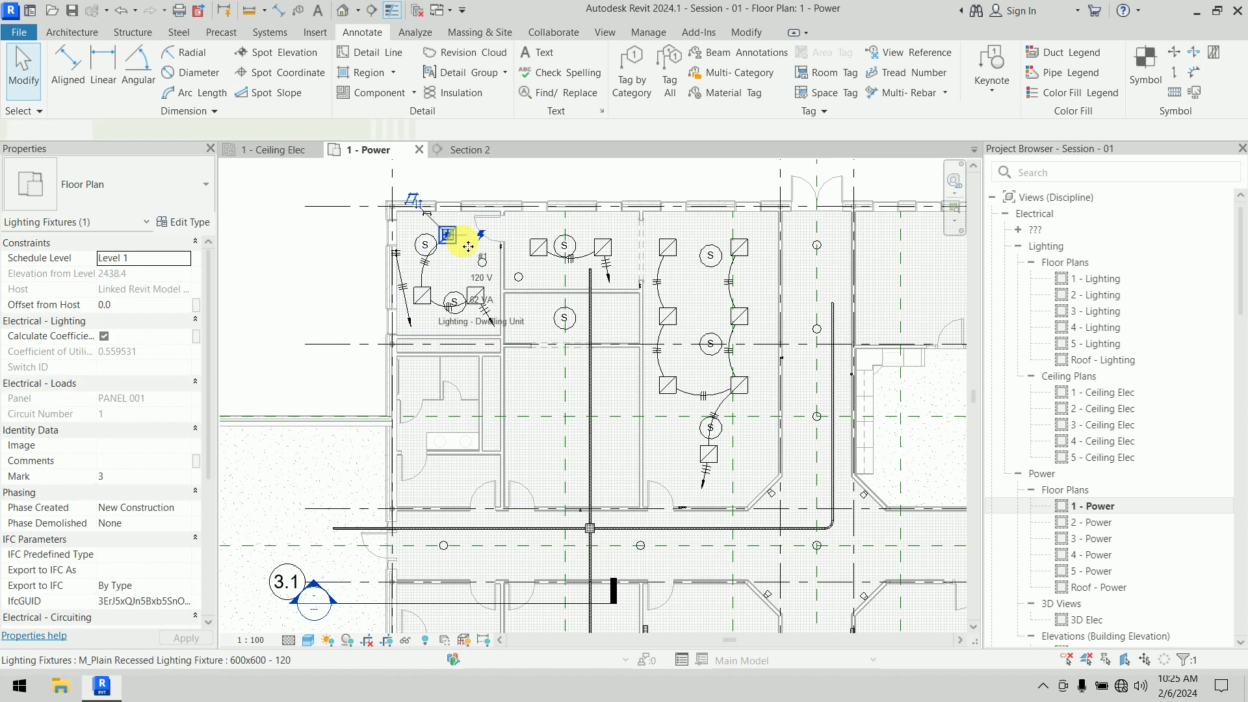
left_click(289, 236)
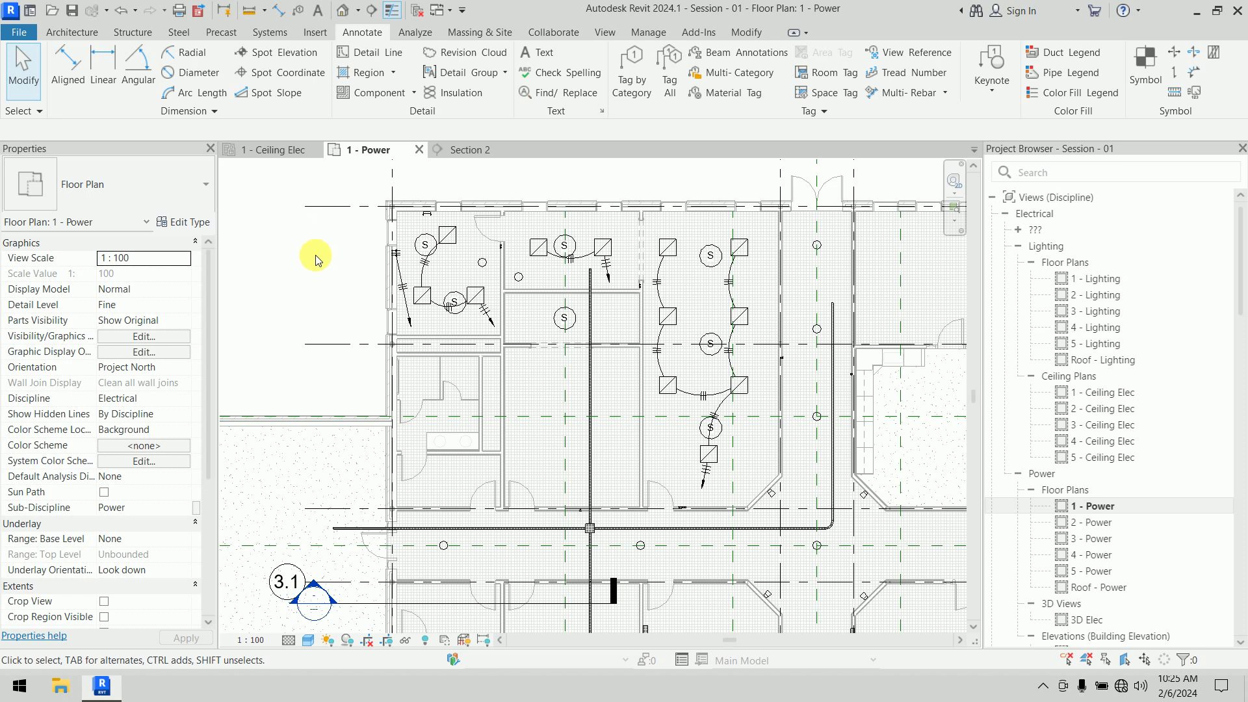
Extend the north conduit run from its free end straight up to the building's north exterior wall
middle_click_drag(682, 473, 371, 495)
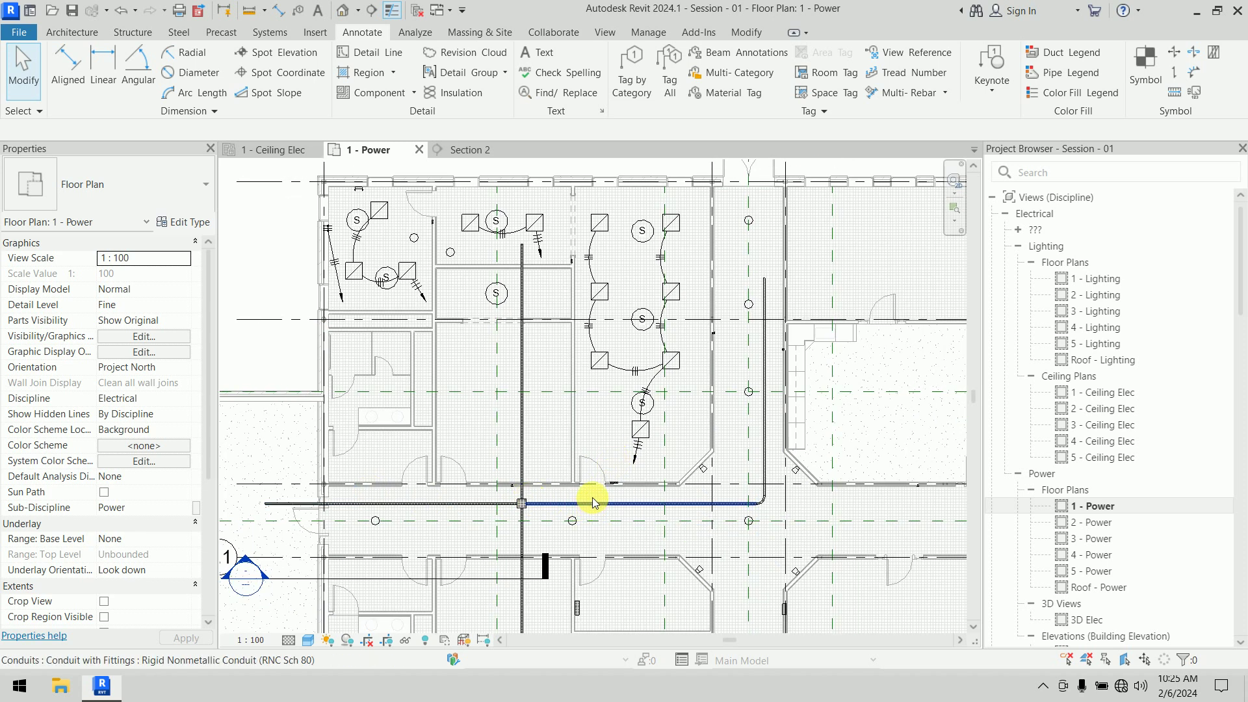
scroll(539, 357, "up", 5)
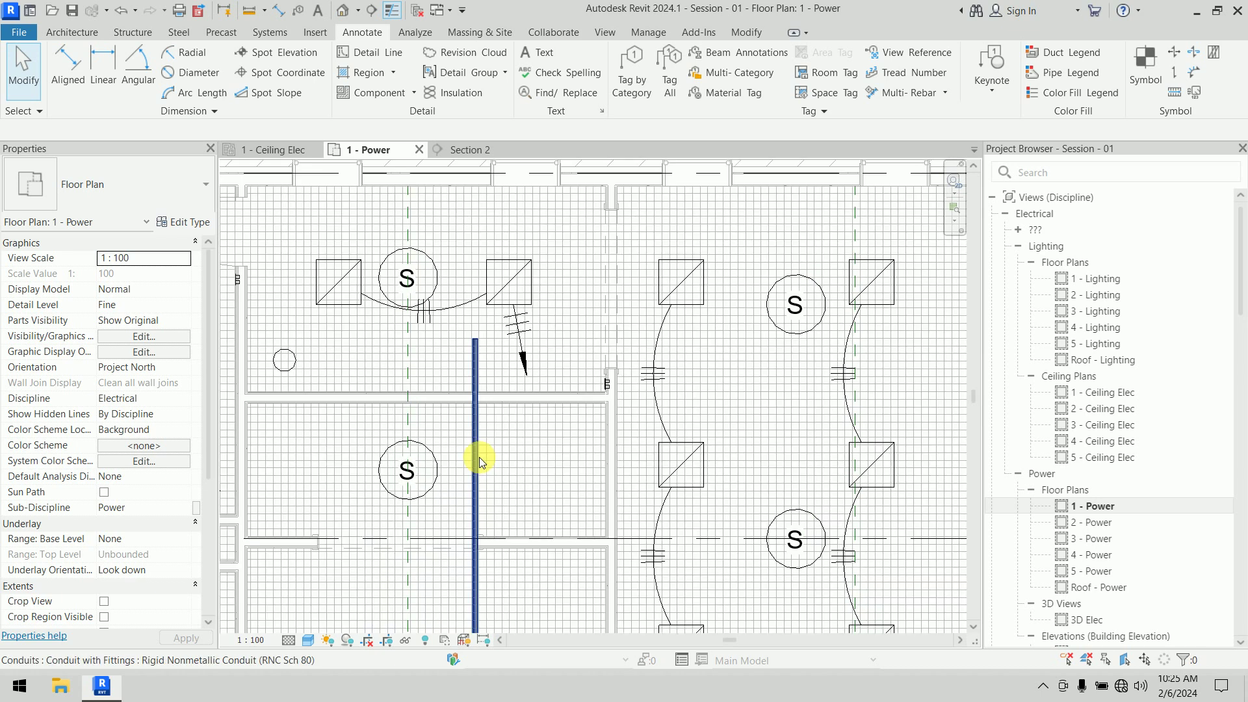
left_click(479, 458)
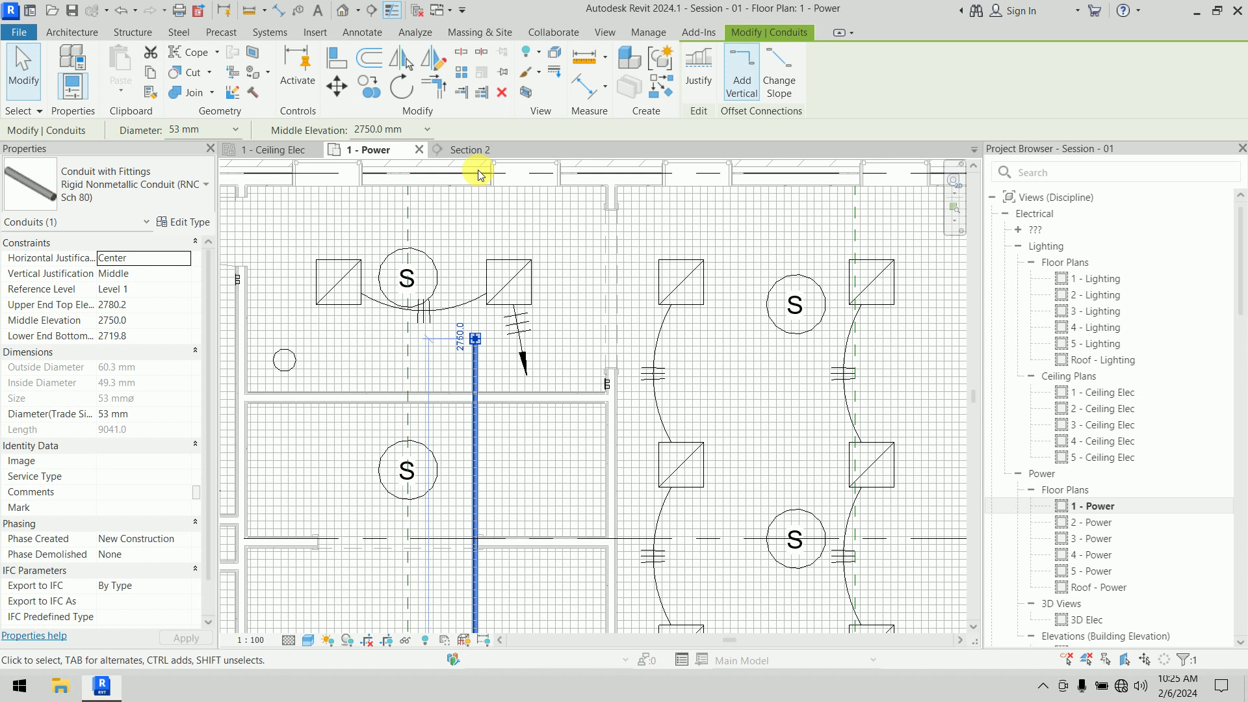
right_click(476, 338)
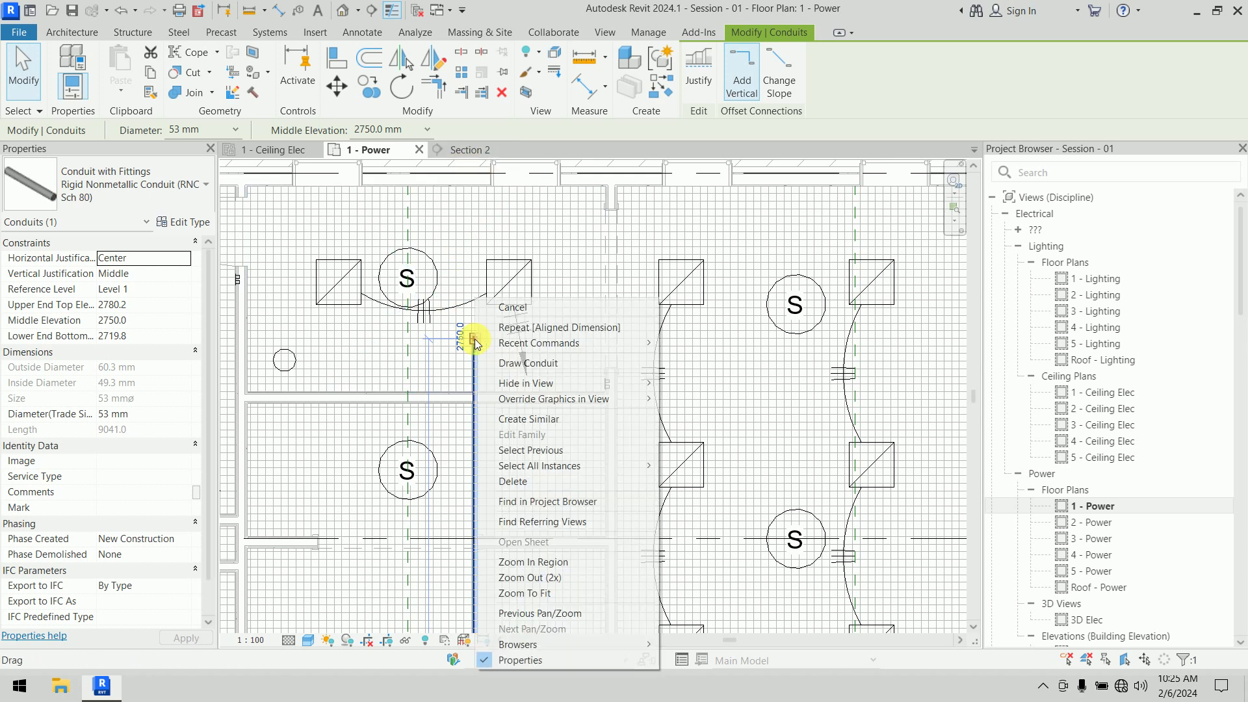
left_click(501, 362)
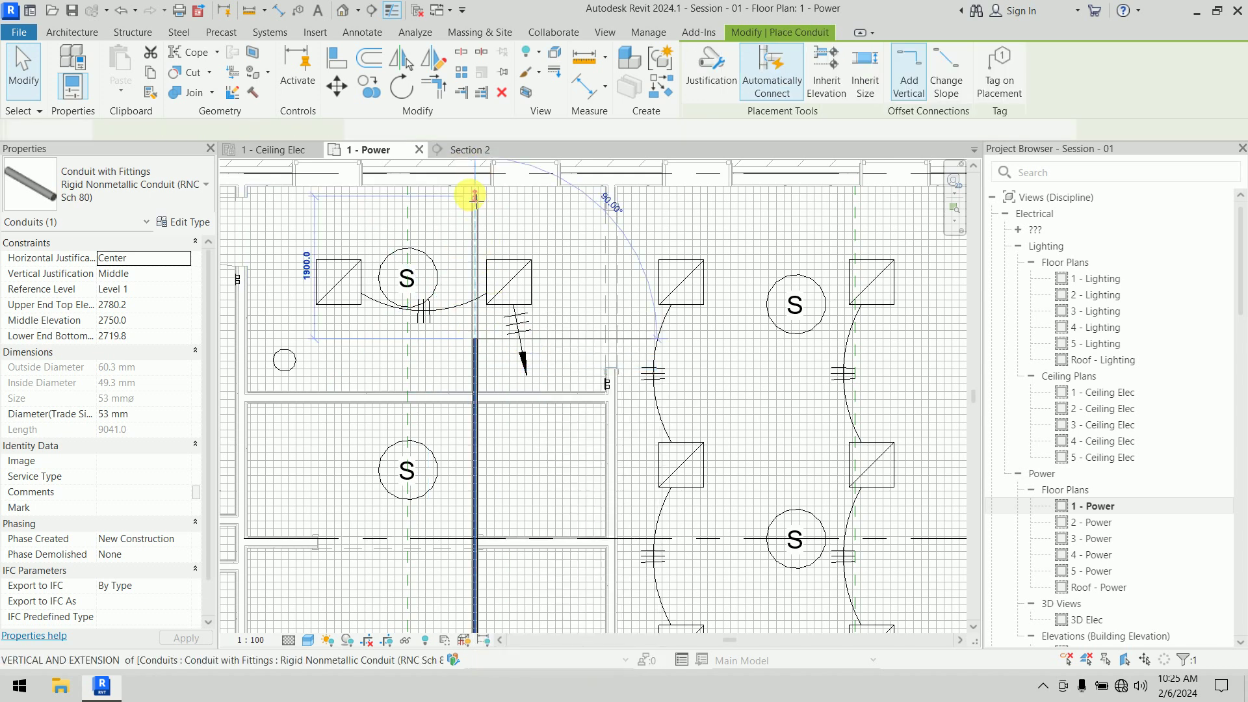
middle_click_drag(474, 195, 474, 332)
scroll(473, 331, "up", 3)
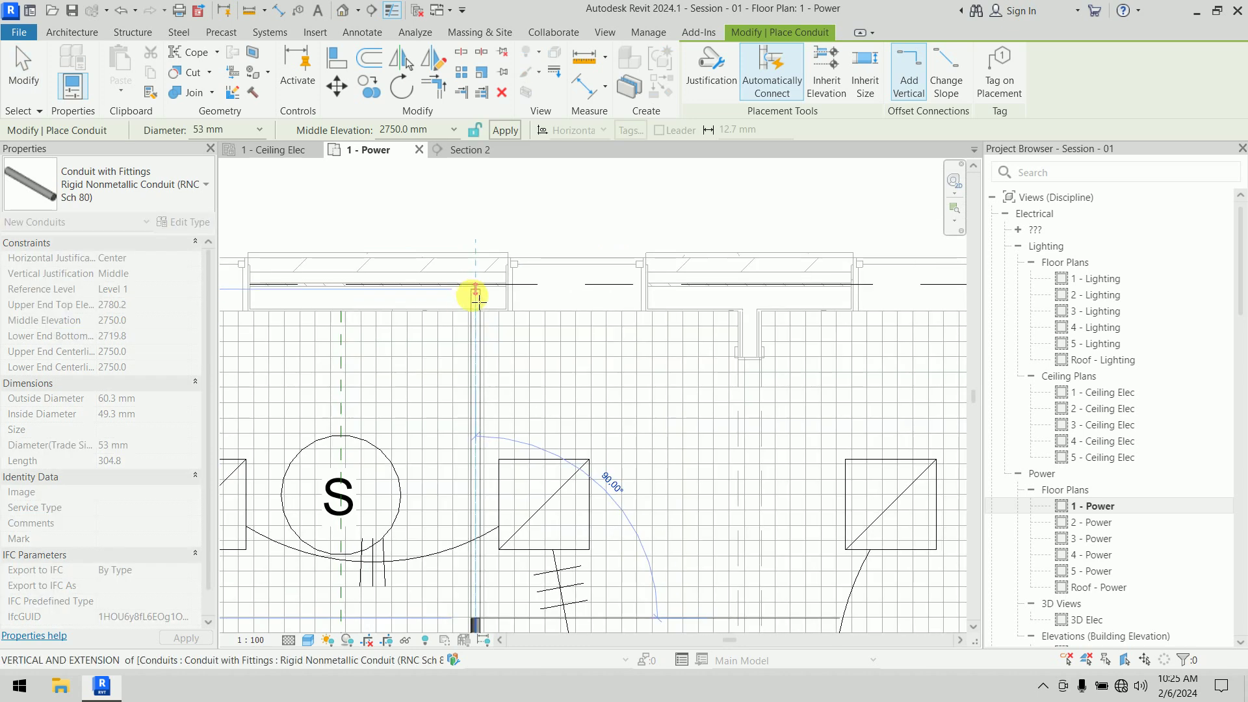
left_click(476, 294)
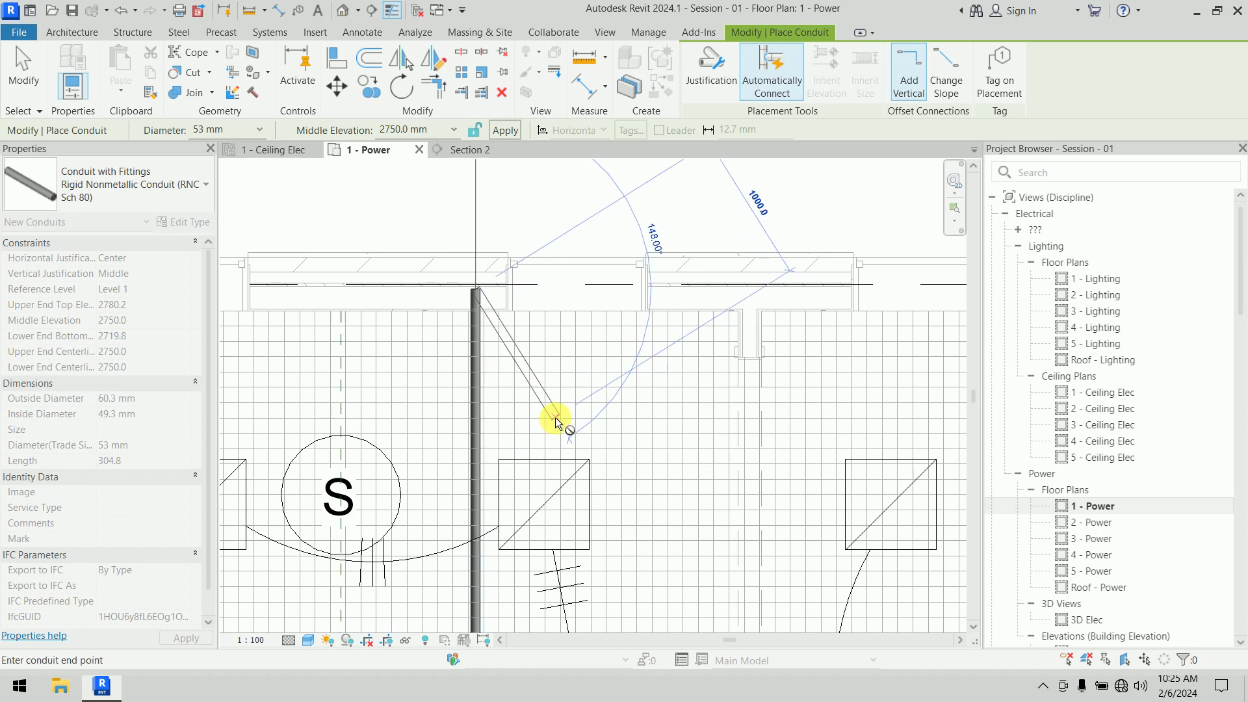
key("Escape")
key("Escape")
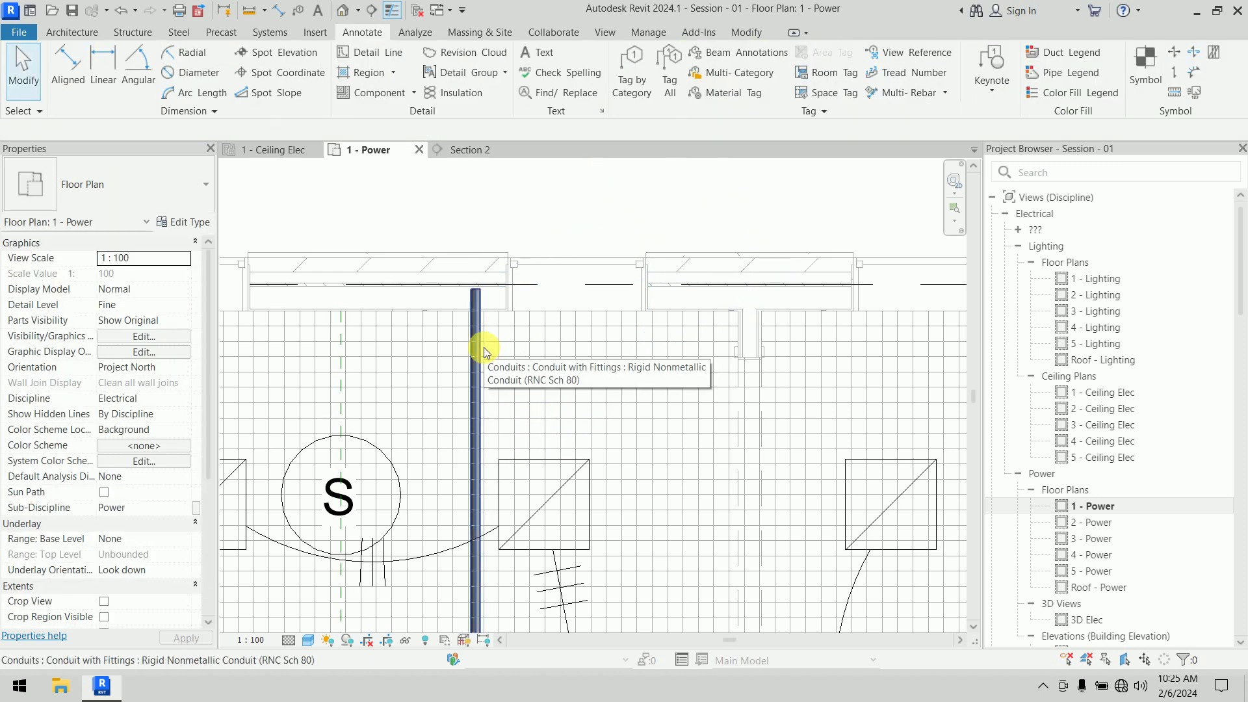
Open the East - Elec building elevation
scroll(482, 347, "down", 6)
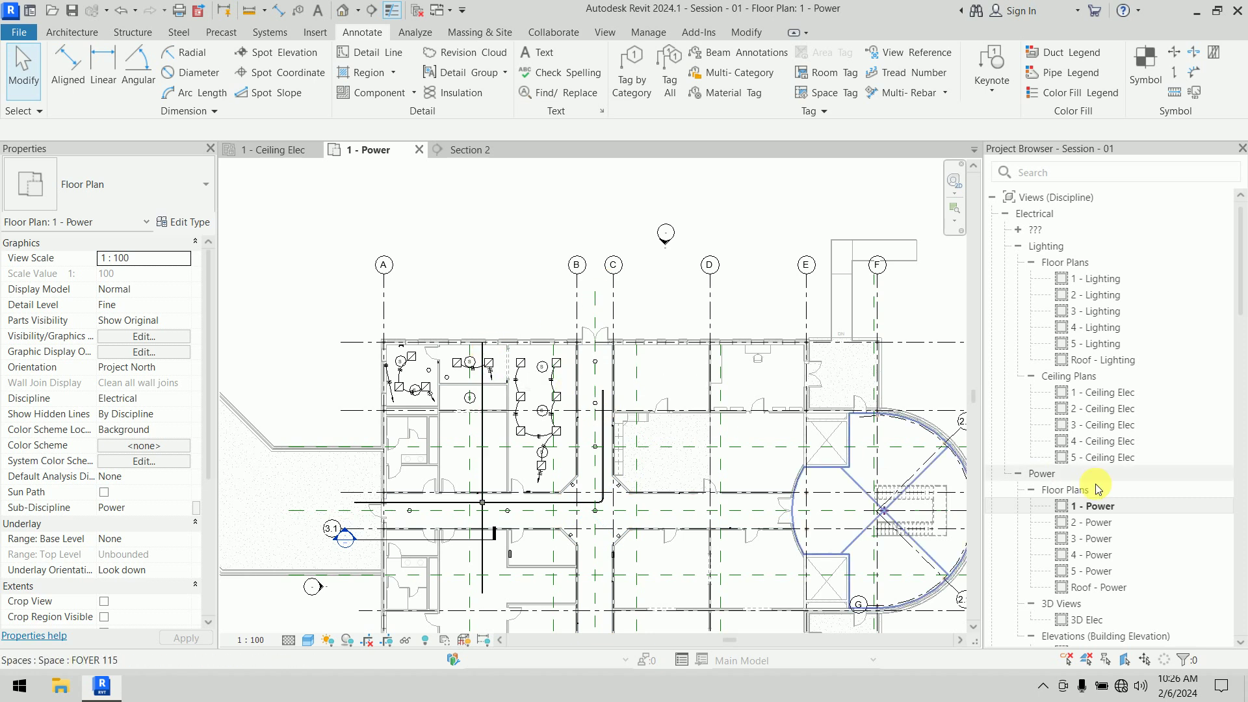
scroll(737, 374, "down", 1)
scroll(737, 375, "down", 2)
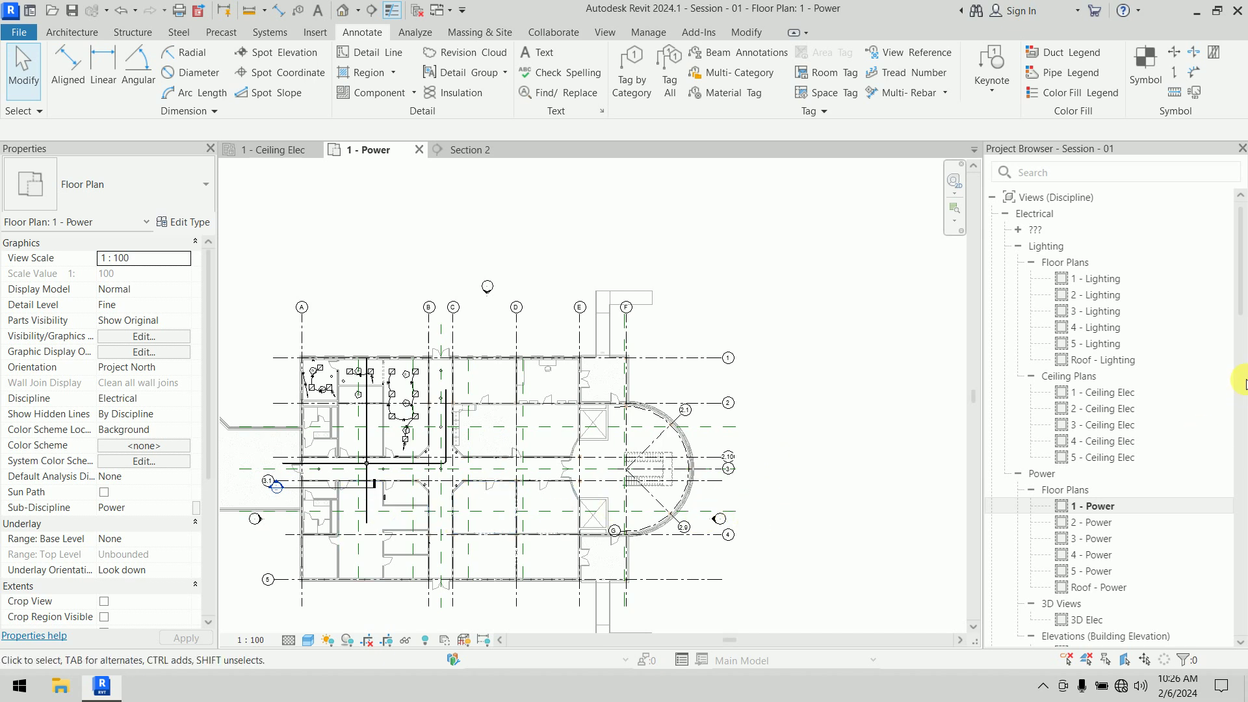
left_click_drag(1240, 270, 1230, 352)
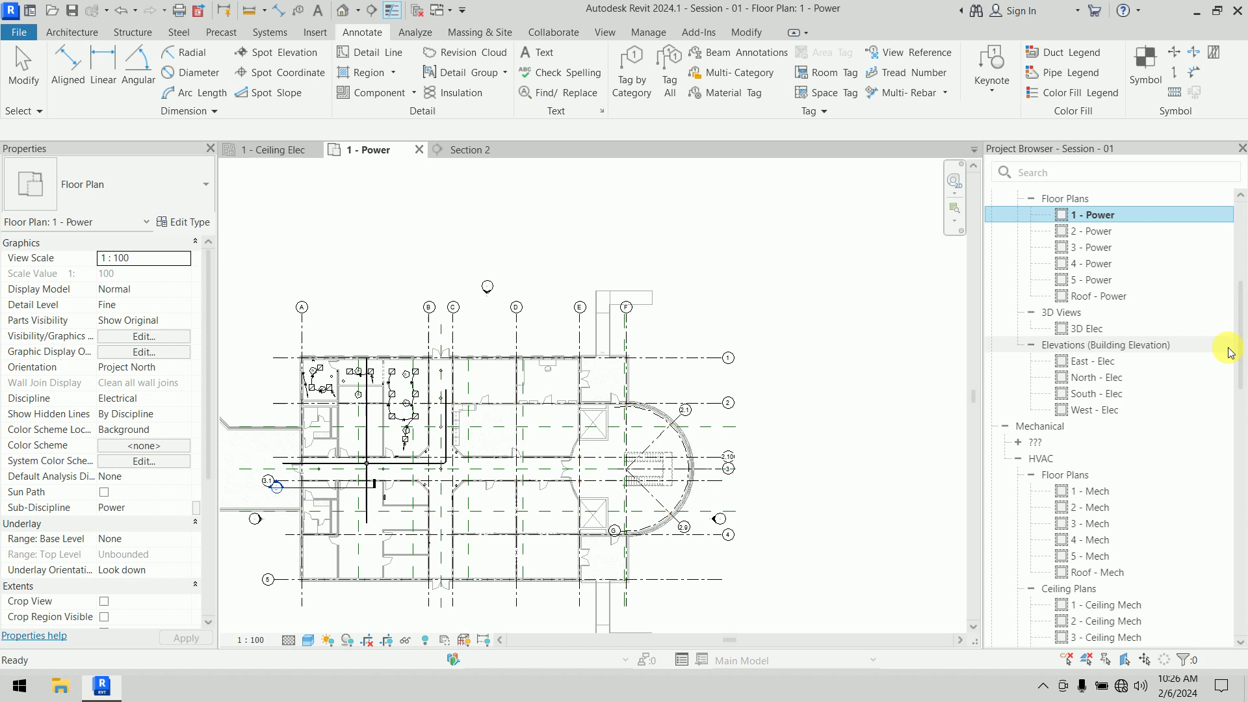
double_click(1123, 363)
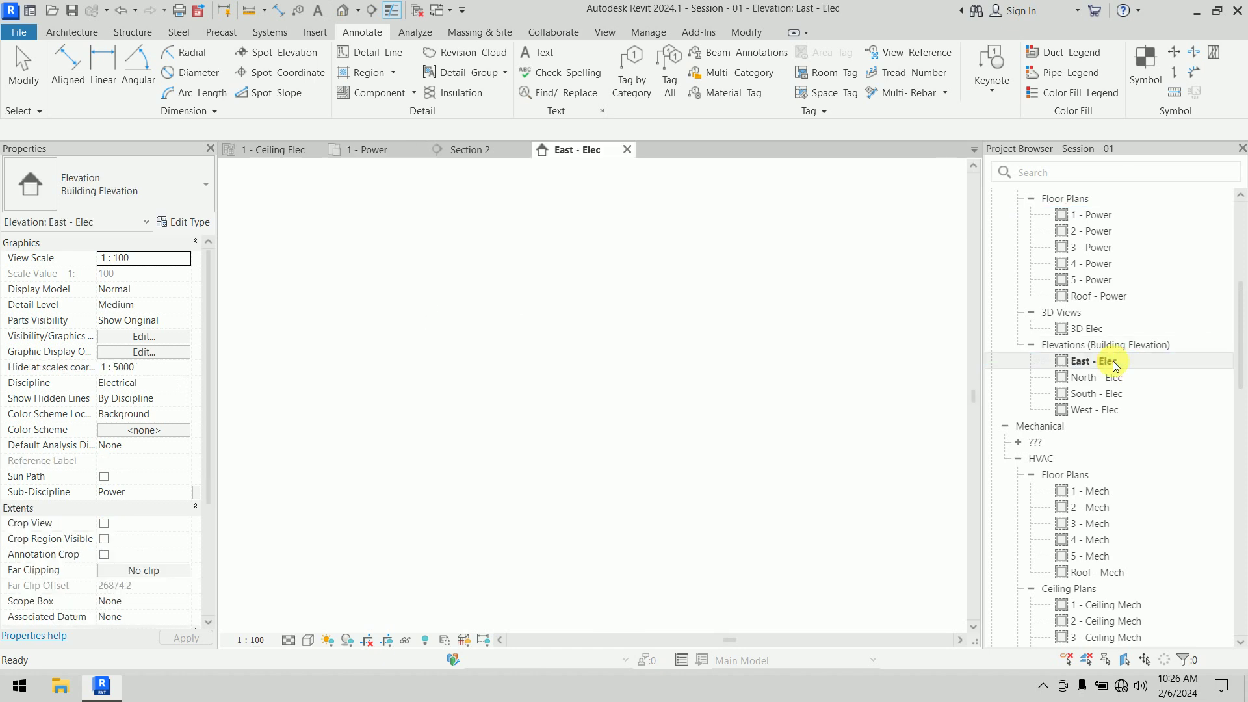
Set the East - Elec elevation's detail level to Fine and its visual style to Shaded
scroll(825, 416, "up", 4)
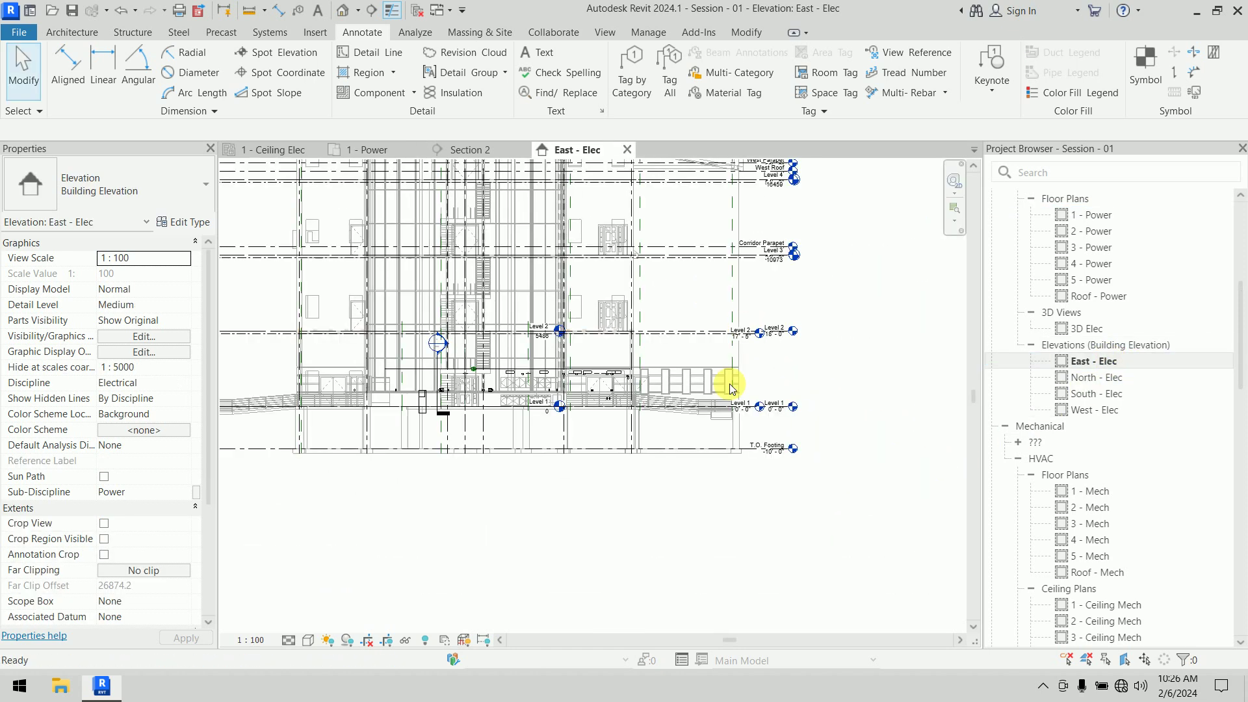
left_click(309, 640)
left_click(343, 558)
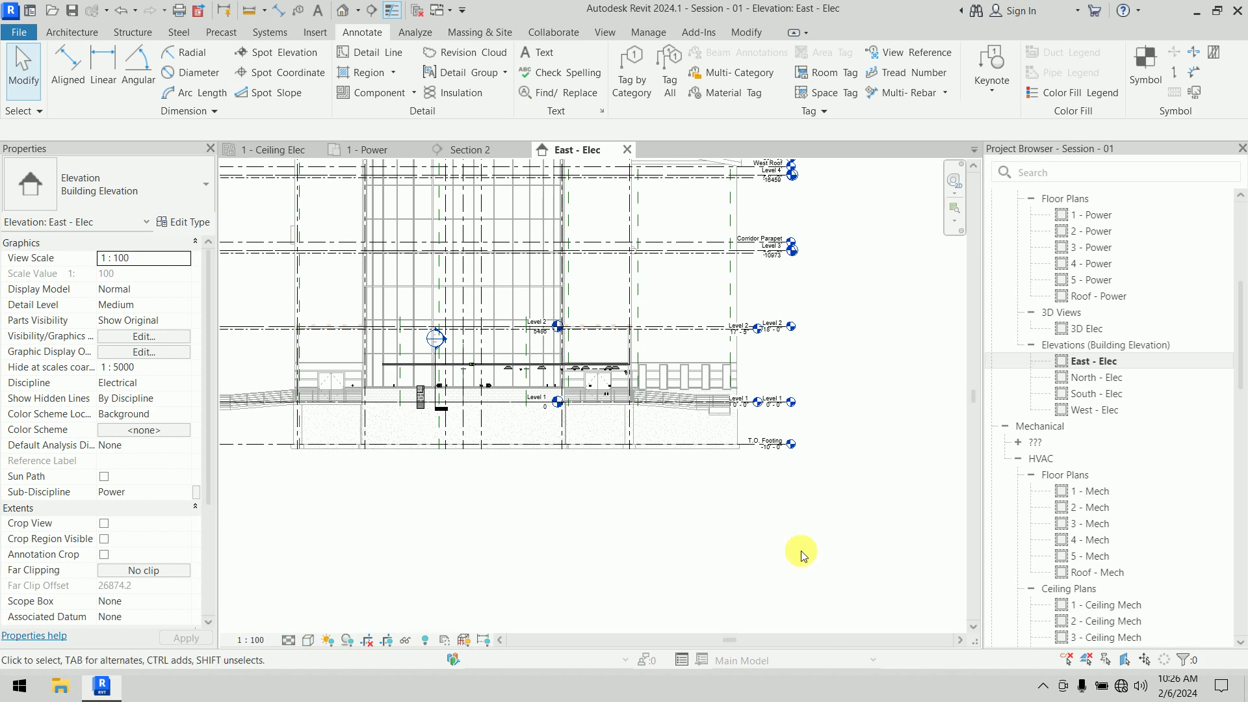
scroll(629, 390, "up", 8)
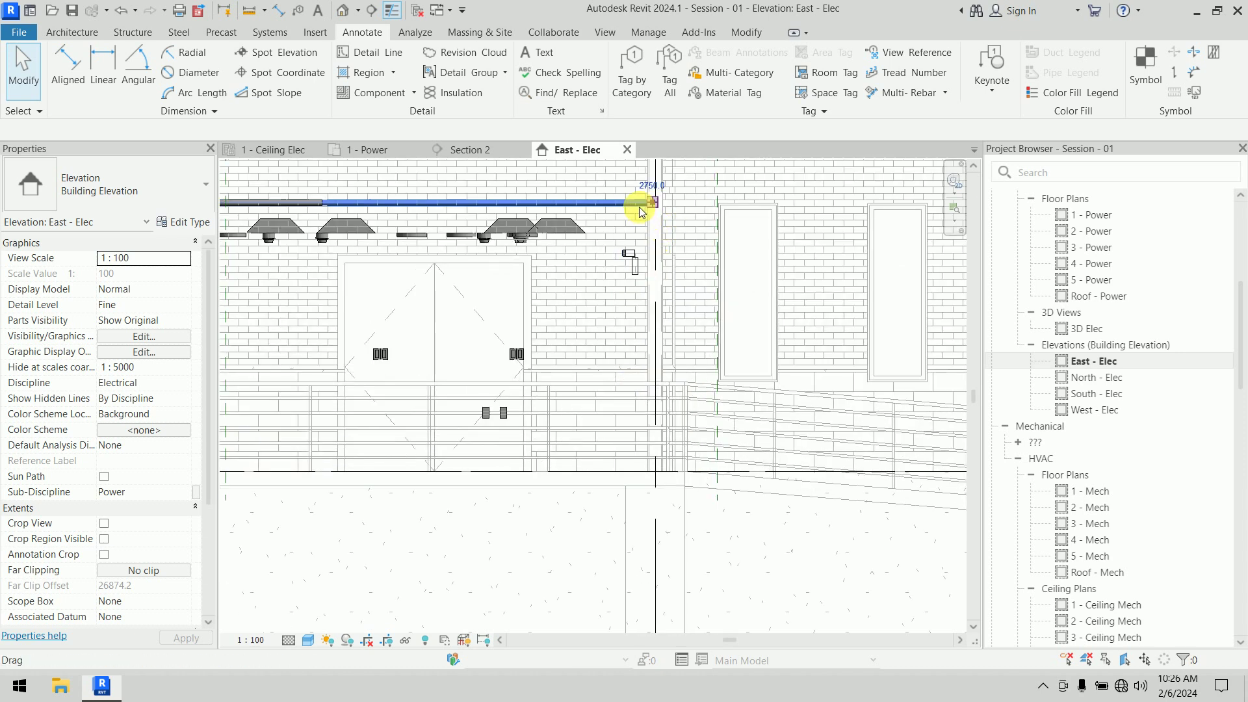
Select the conduit ending at the exterior wall and locate its free end in the 1 - Power plan
left_click(638, 204)
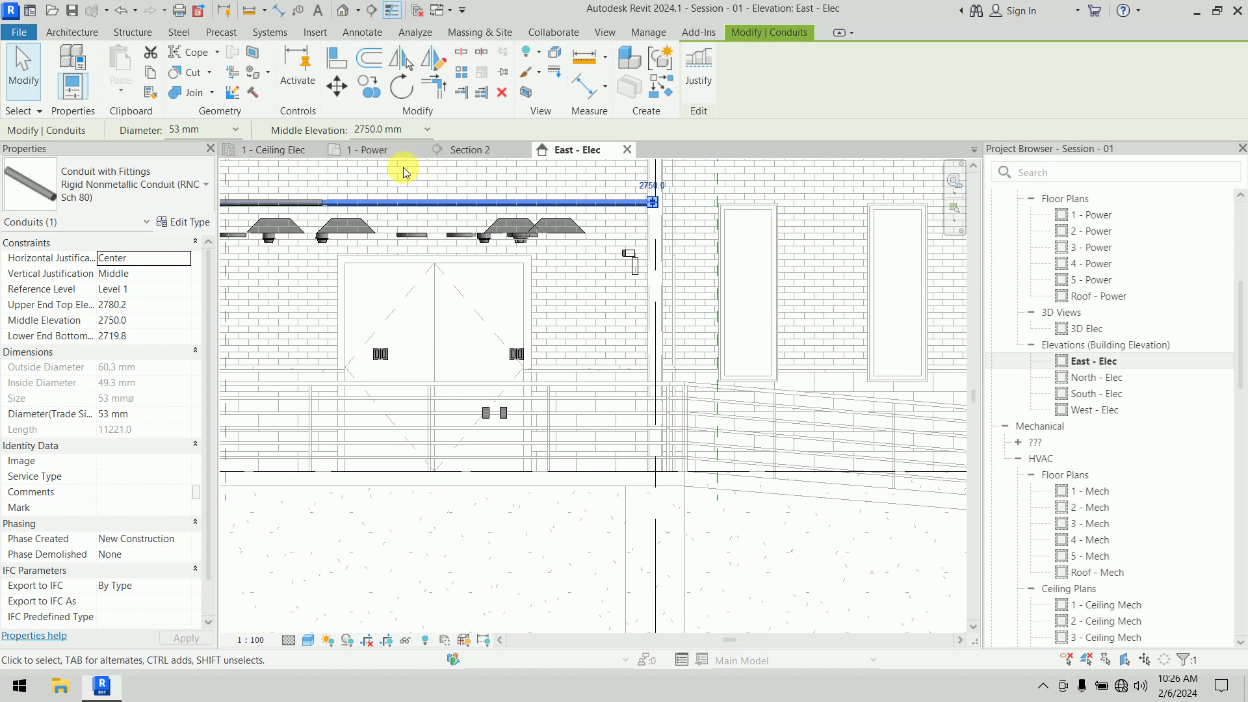
left_click(382, 156)
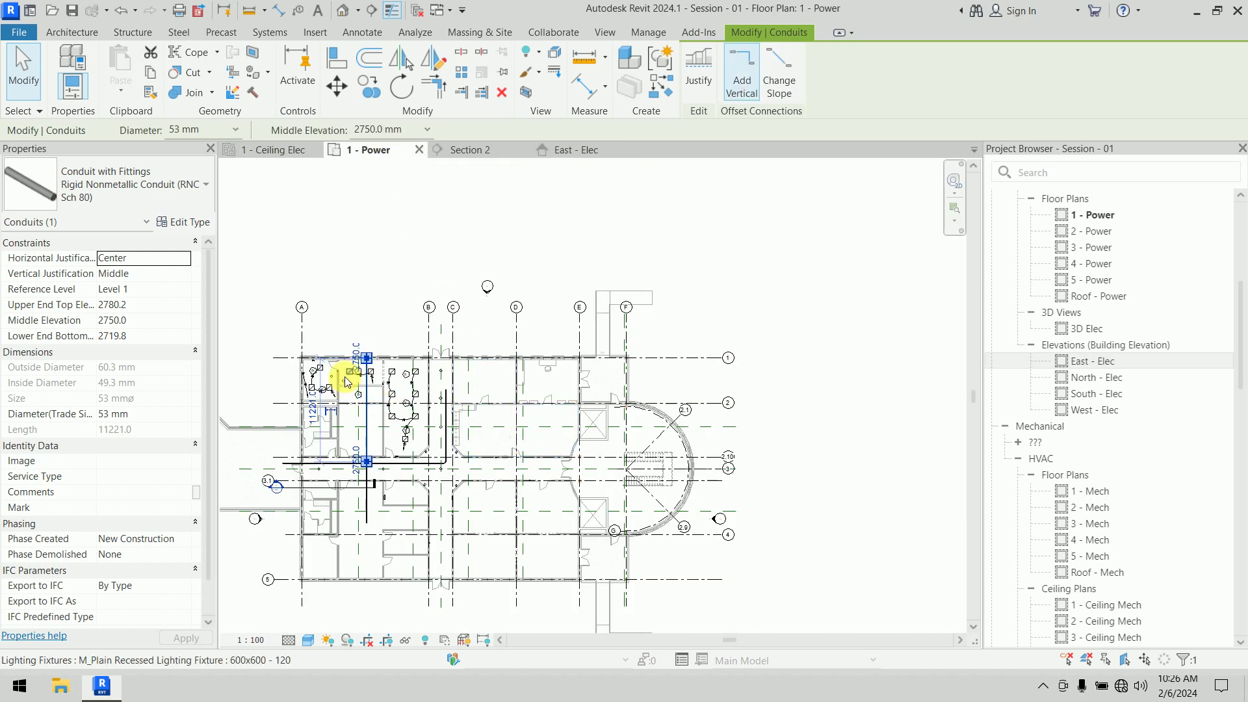
scroll(368, 367, "up", 3)
scroll(372, 365, "up", 8)
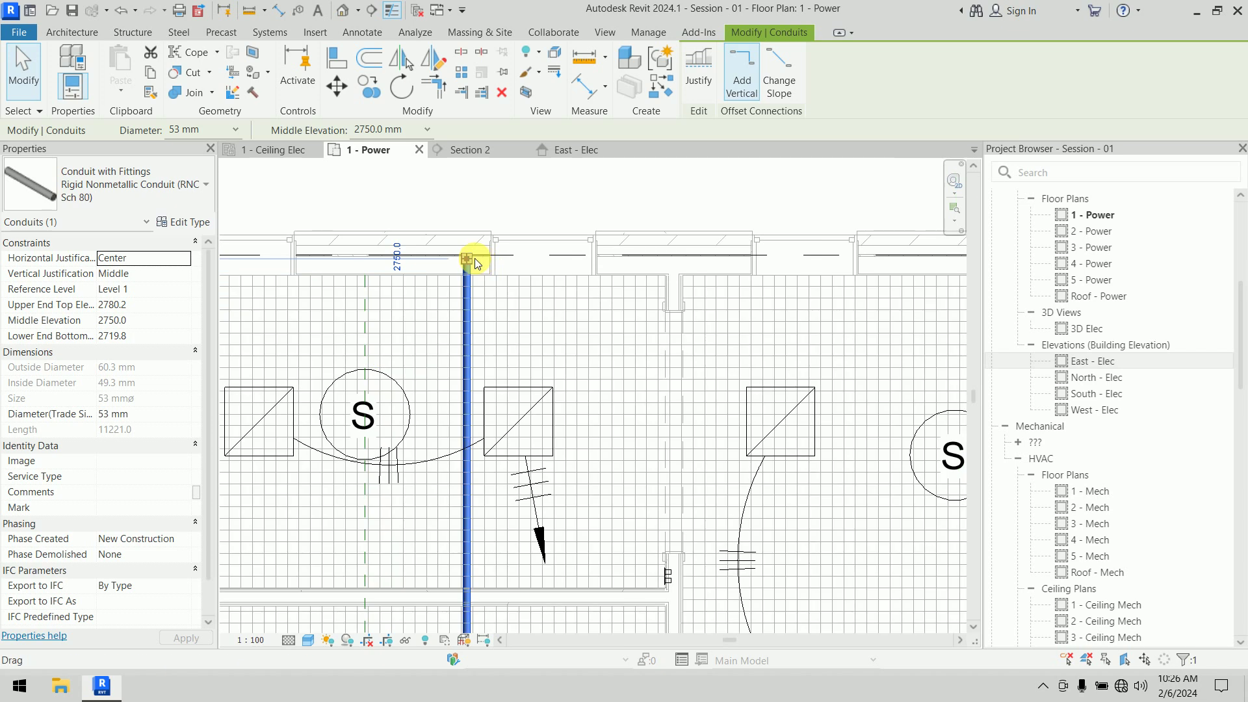
In the East - Elec elevation, draw a vertical conduit down from the selected conduit's free end to an elevation of about 1670 mm
left_click(575, 151)
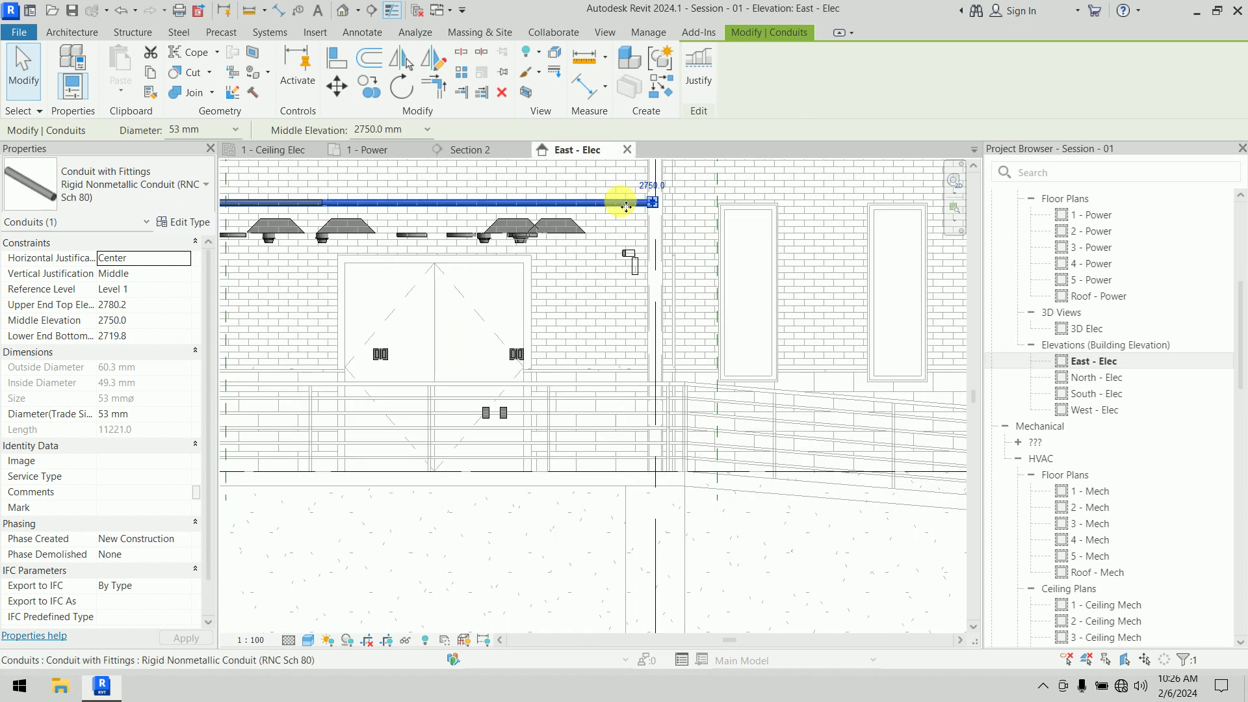
scroll(662, 221, "up", 3)
scroll(663, 221, "up", 4)
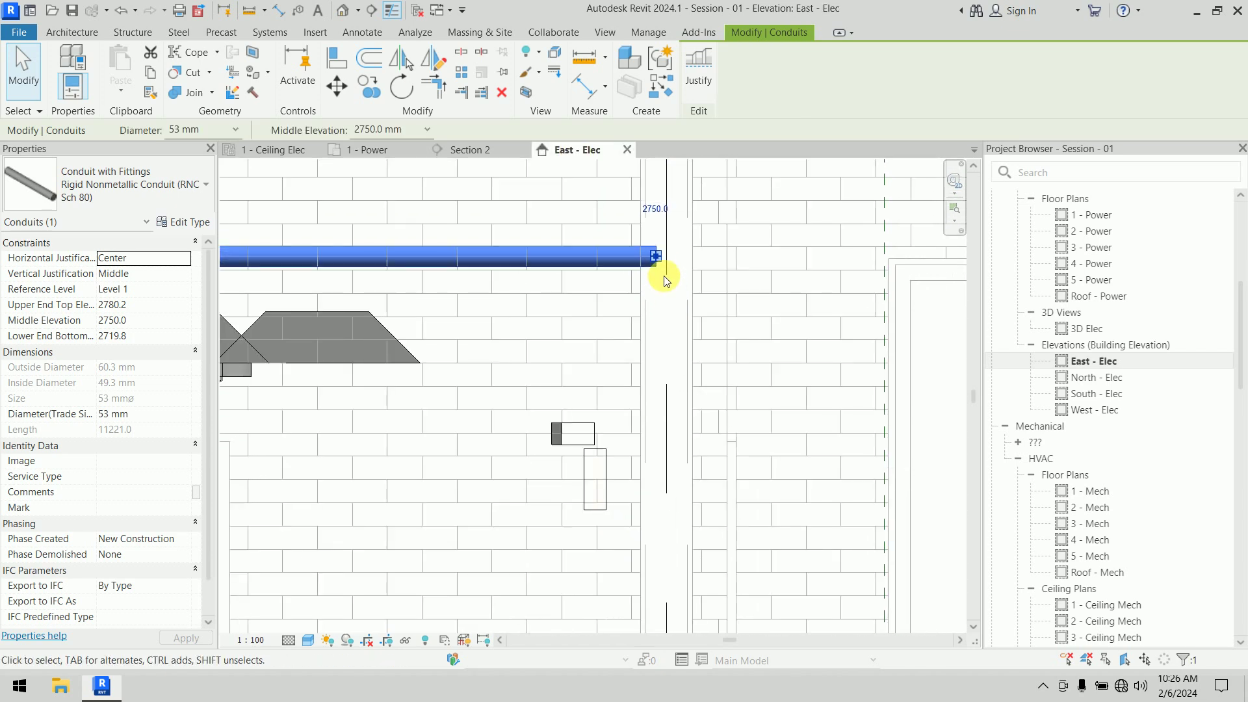
right_click(658, 259)
left_click(684, 322)
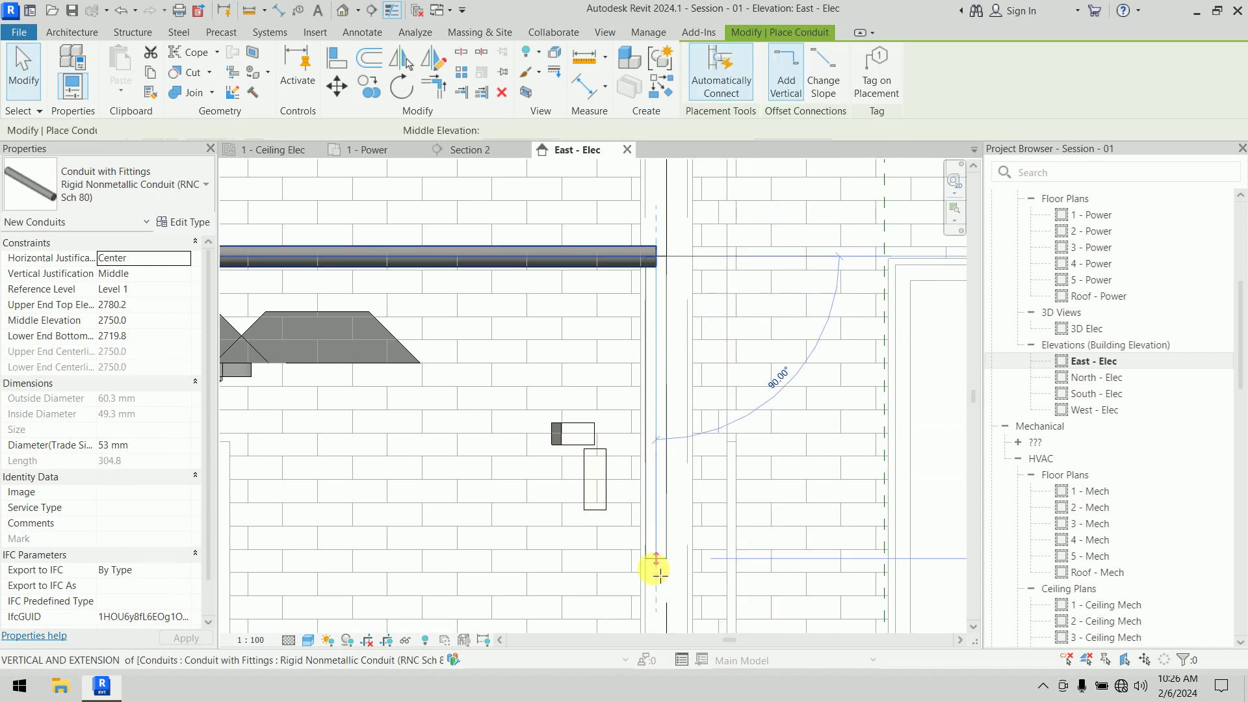
middle_click_drag(656, 579, 645, 289)
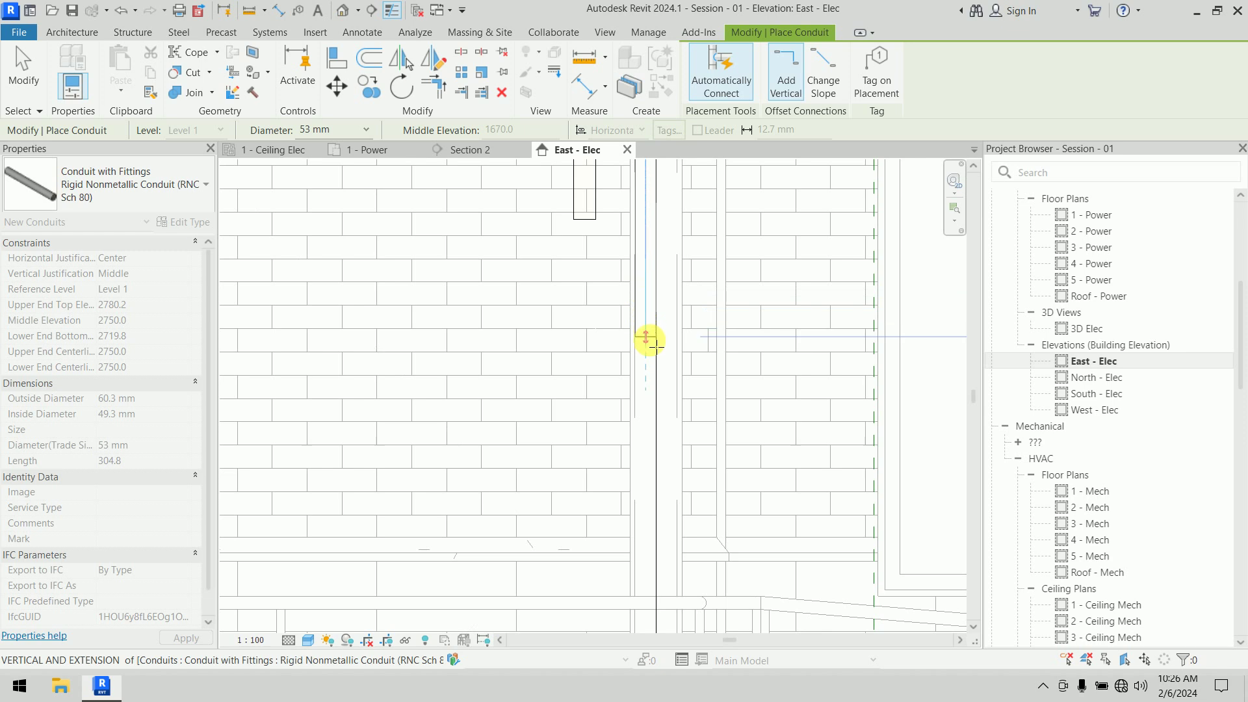
left_click(646, 336)
scroll(670, 284, "down", 3)
middle_click_drag(698, 224, 670, 466)
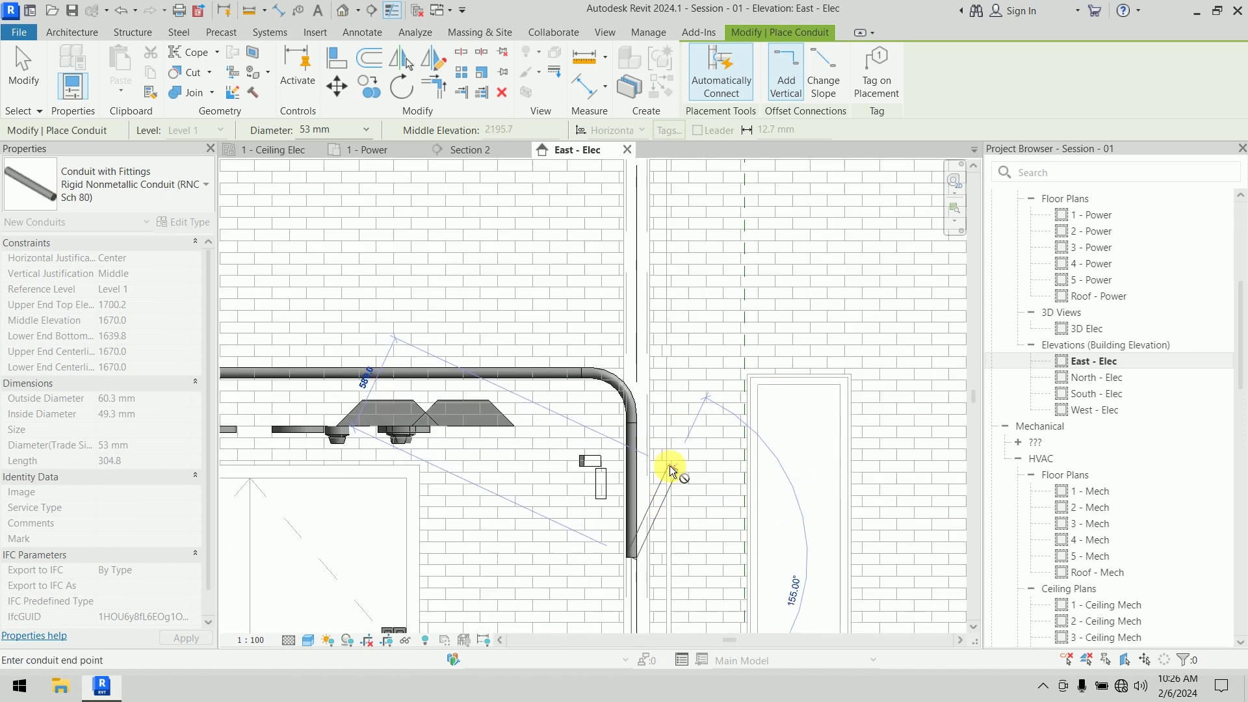
key("Escape")
key("Escape")
Nudge the vertical conduit eight small increments to the right, onto the grid line at the exterior wall
middle_click_drag(711, 342, 710, 540)
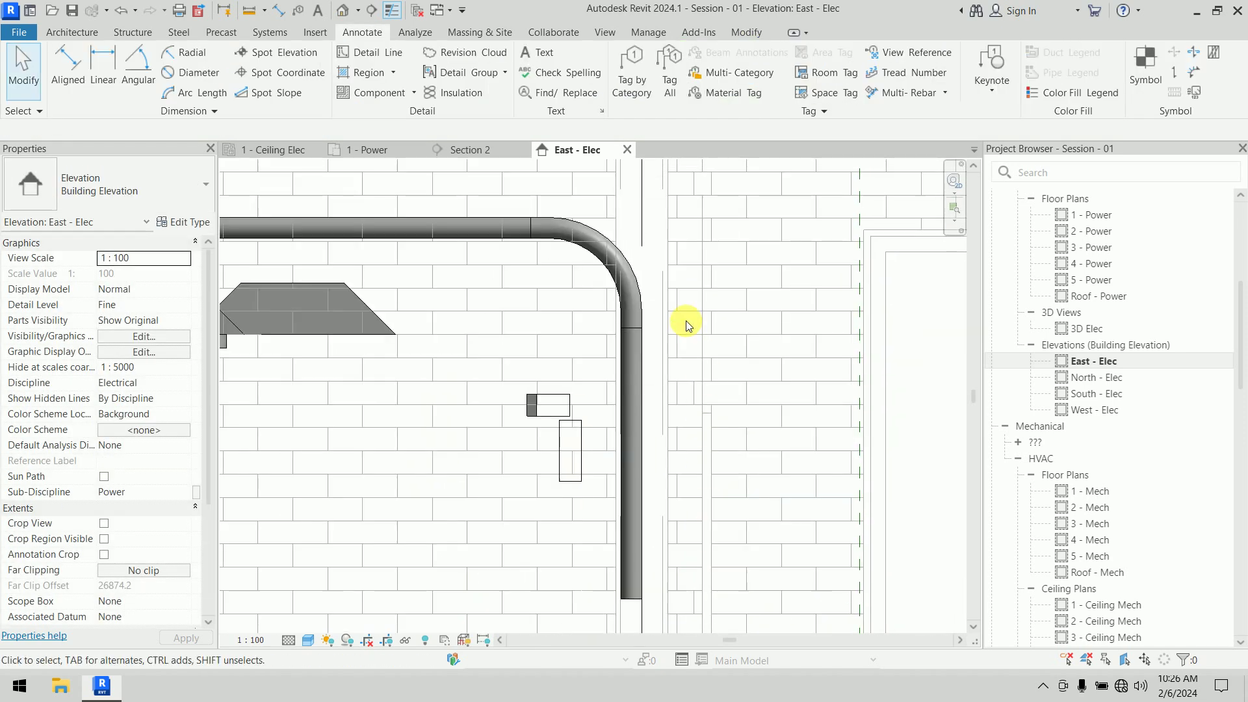
left_click(639, 389)
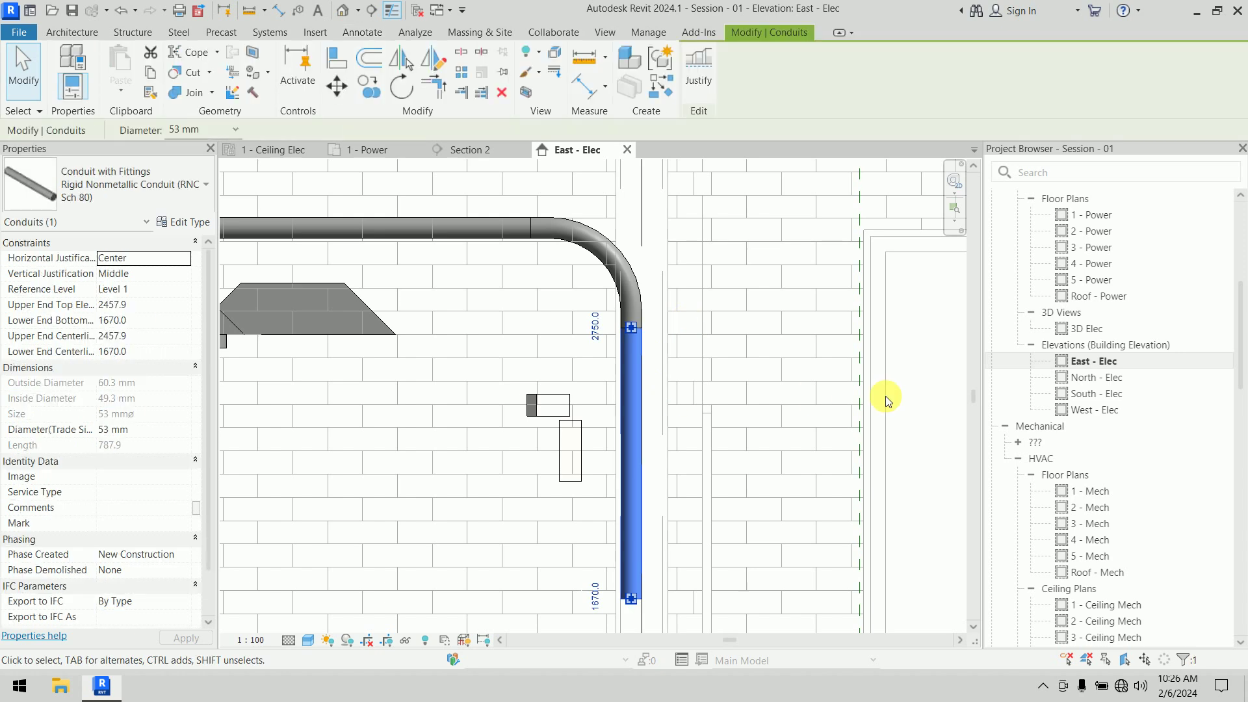
key("Right")
key("Right")
key("Right")
key("Right")
key("Right")
key("Right")
key("Right")
key("Right")
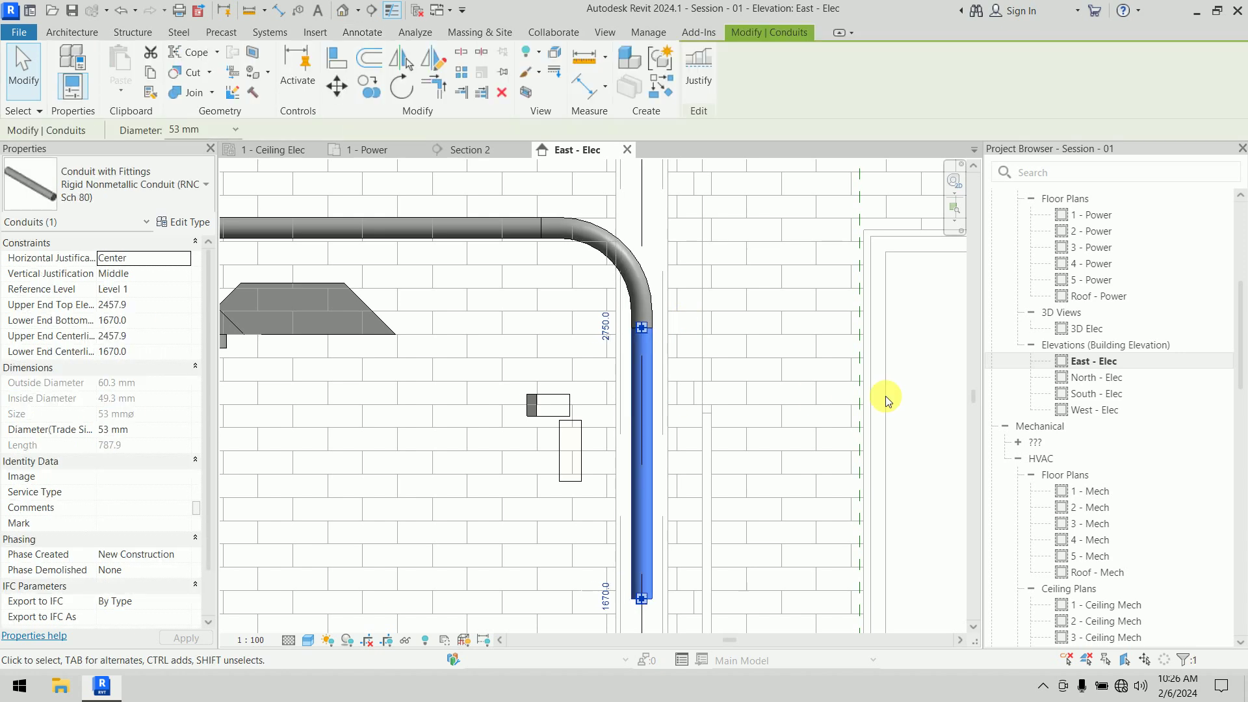
key("Escape")
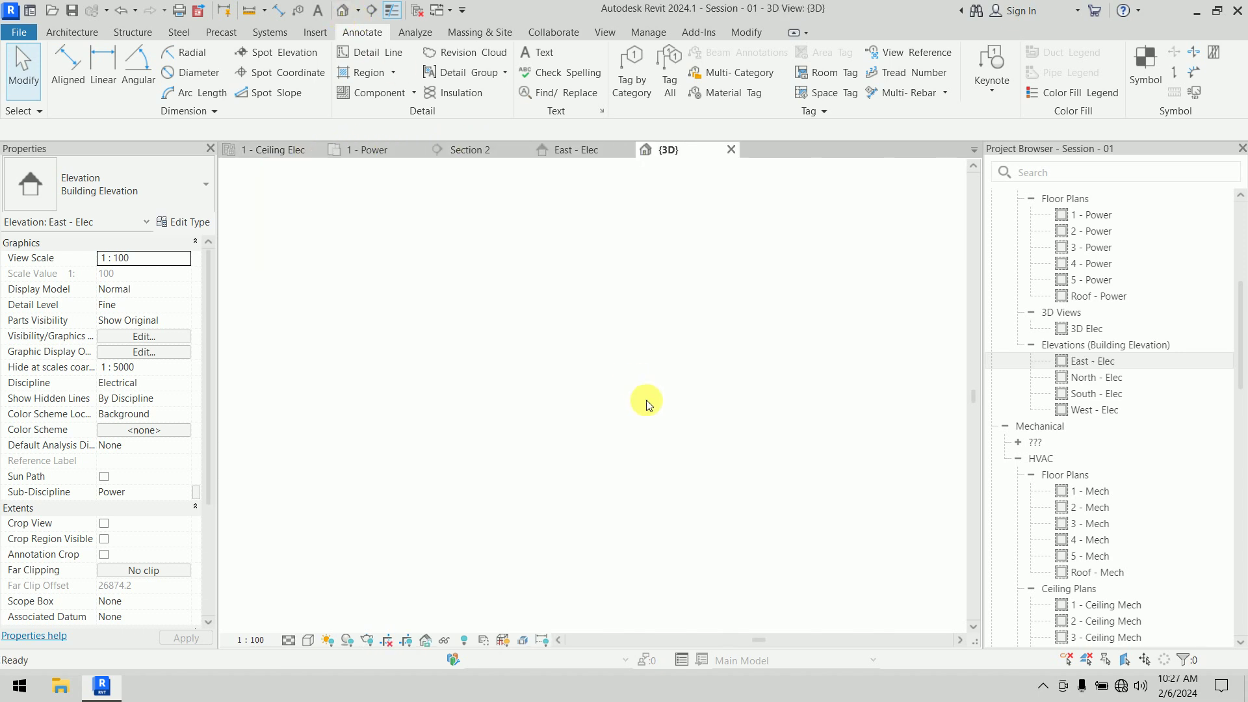
Set the default 3D view's detail level to Fine and its visual style to Shaded
scroll(589, 445, "up", 4)
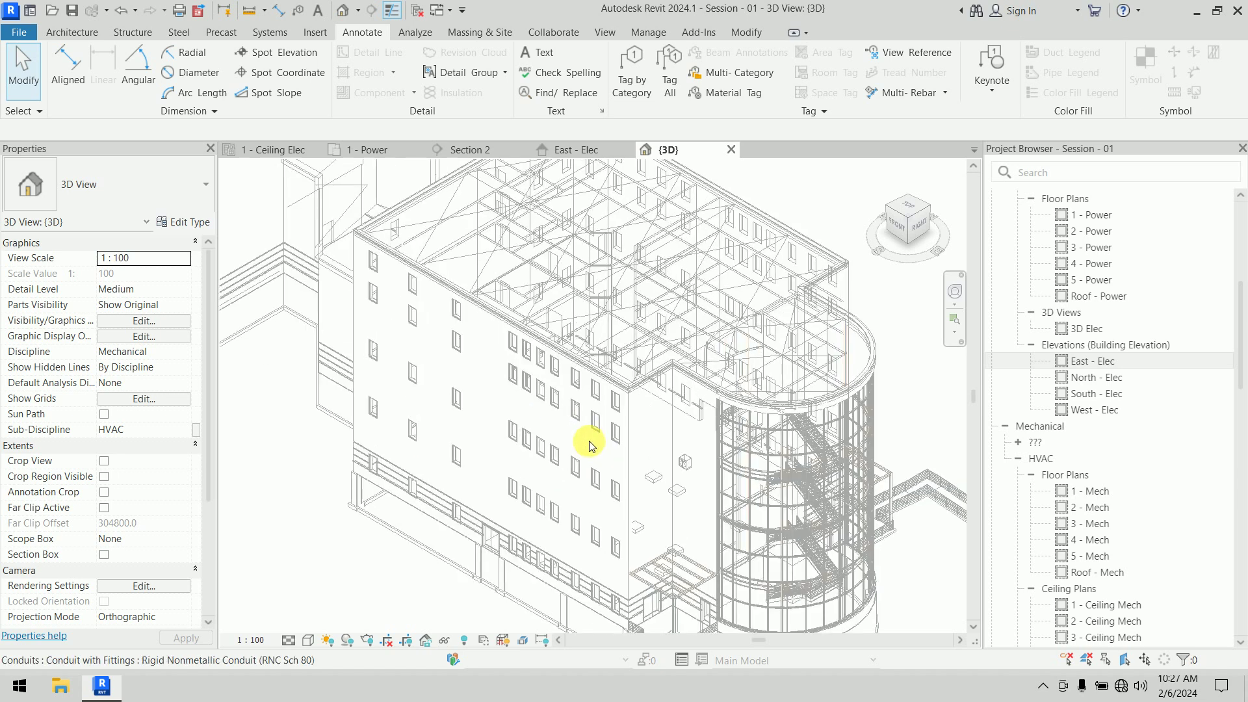
scroll(589, 445, "up", 3)
left_click(288, 639)
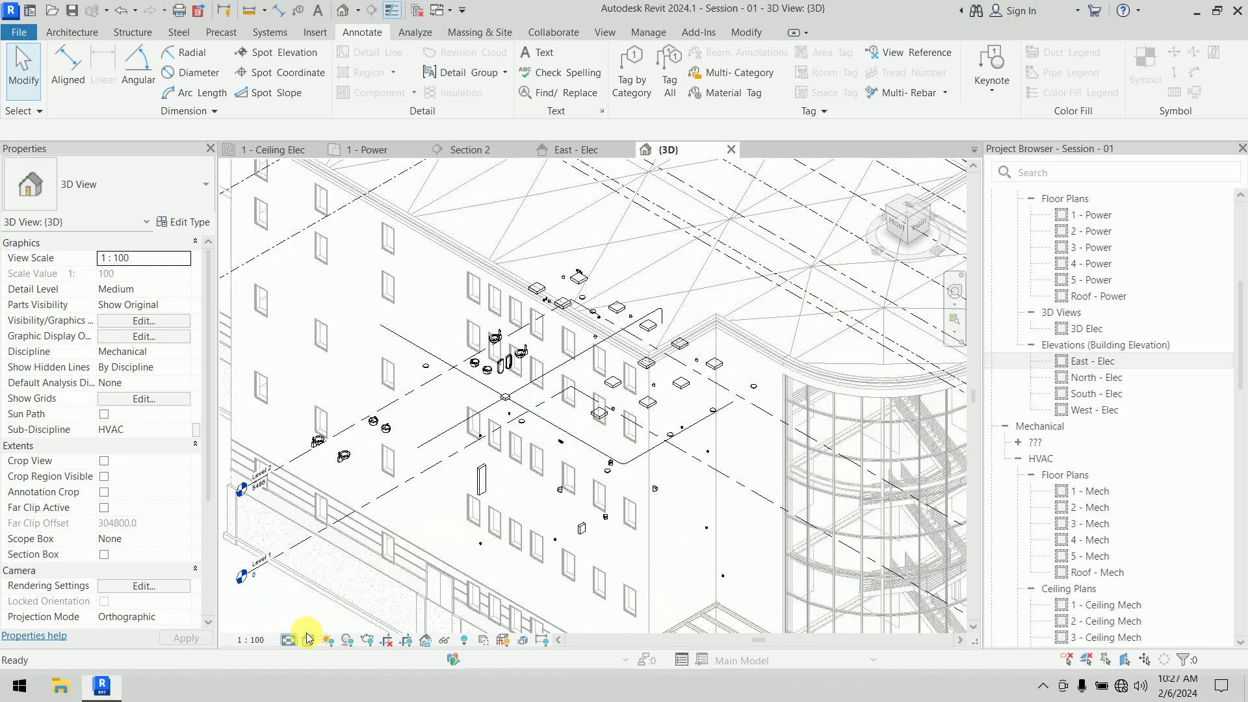
left_click(309, 639)
left_click(331, 575)
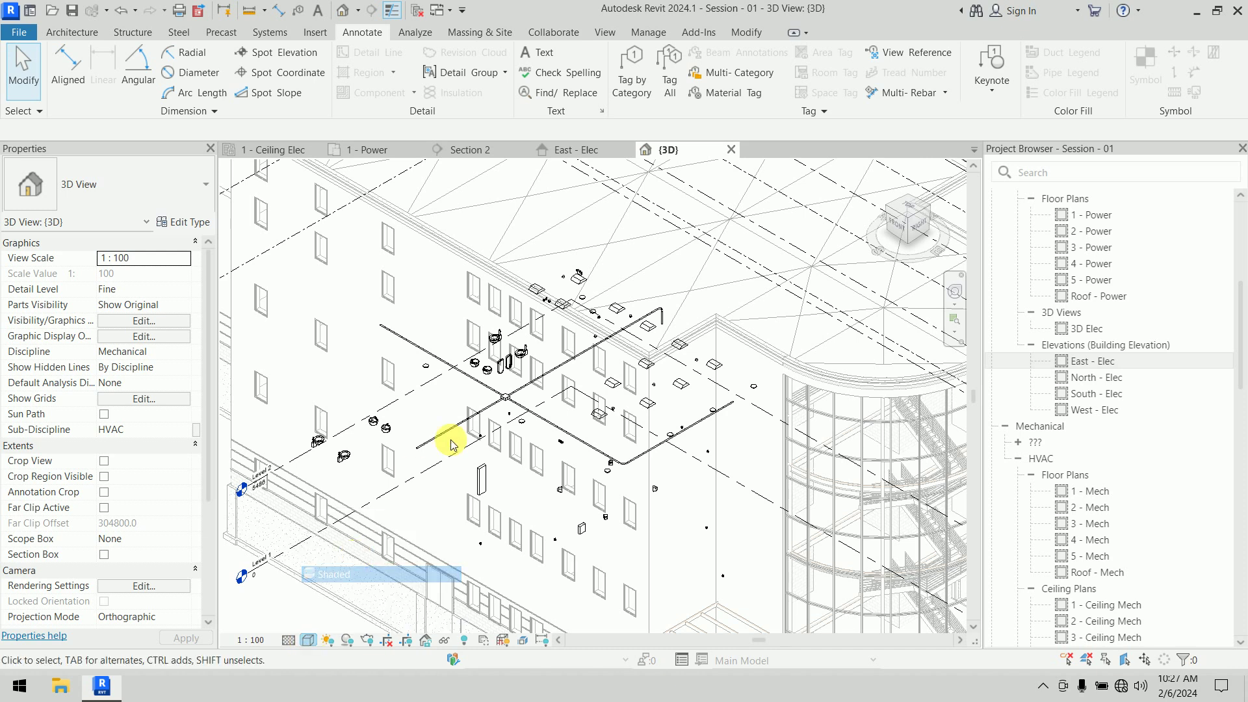
Set the diameter of the short open-ended conduit opposite the exterior-wall run at the cross junction box to 41 mm
scroll(455, 445, "up", 5)
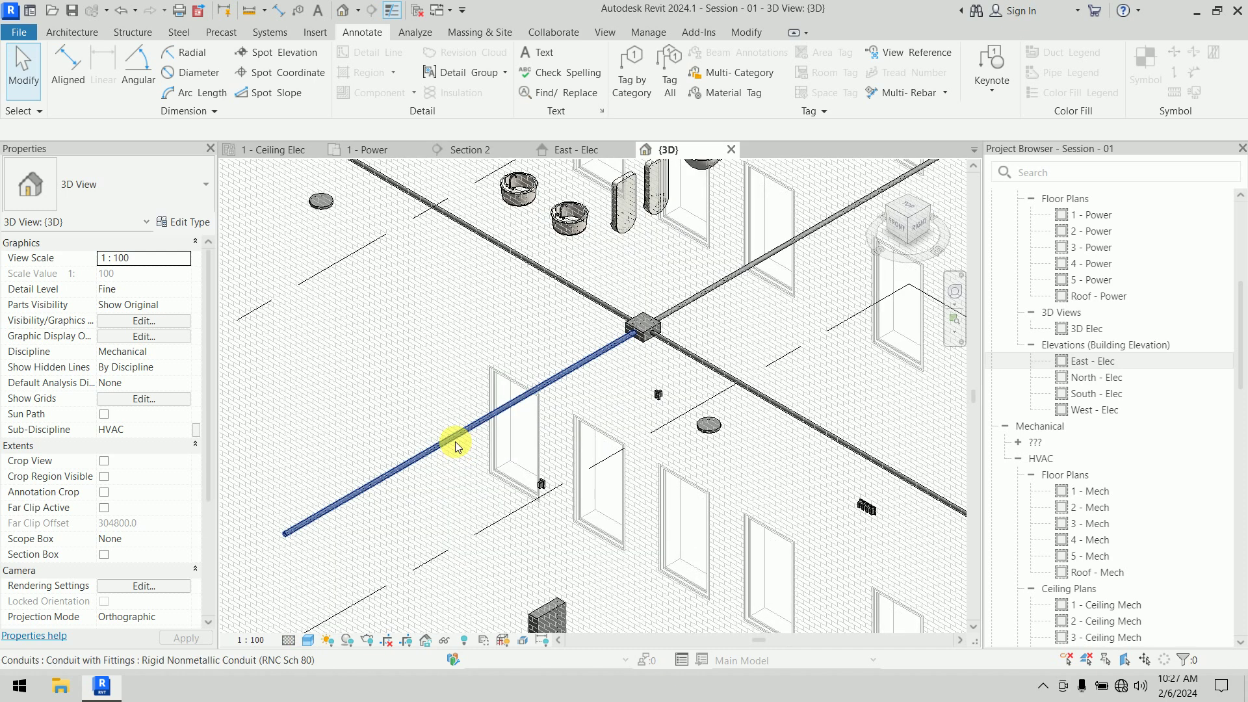
left_click(455, 445)
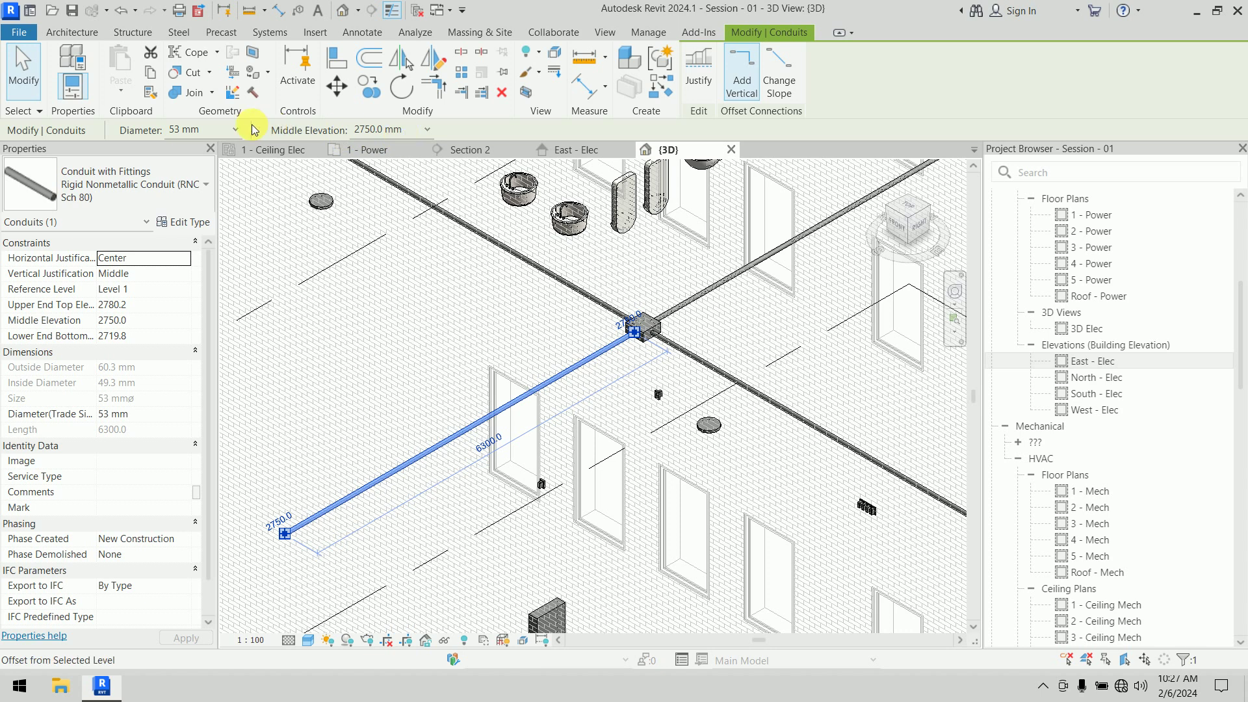
left_click(235, 130)
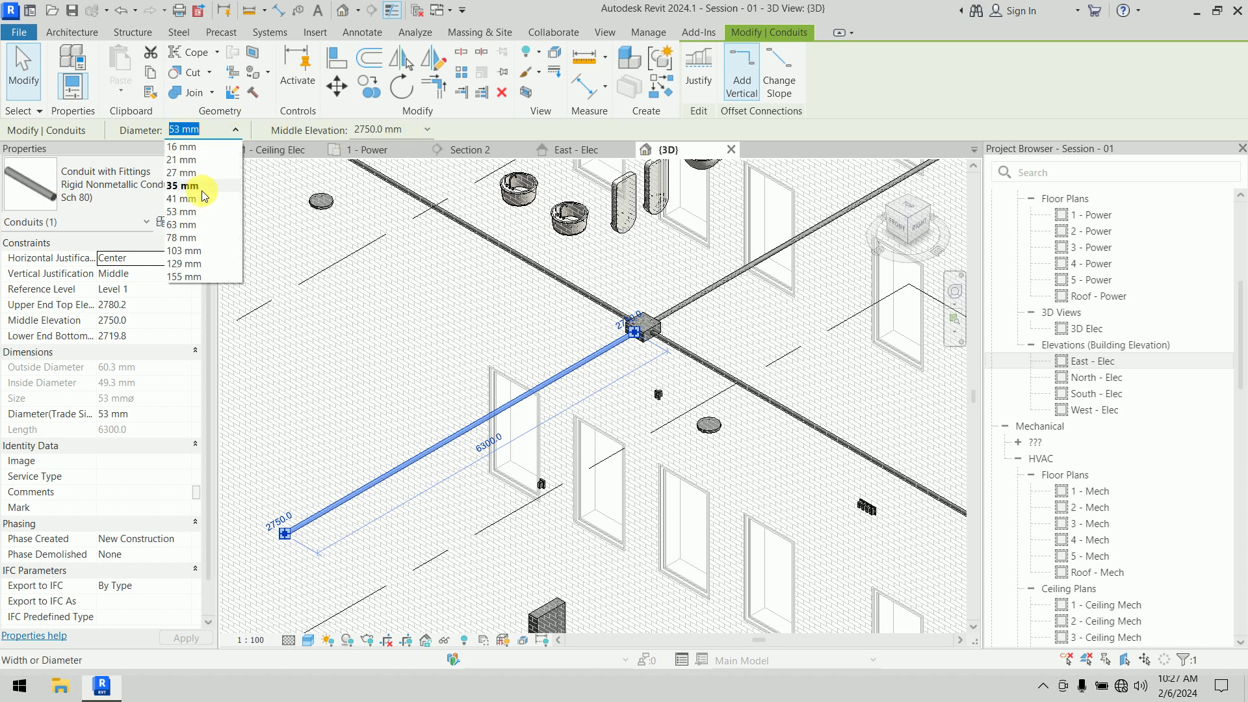
left_click(181, 199)
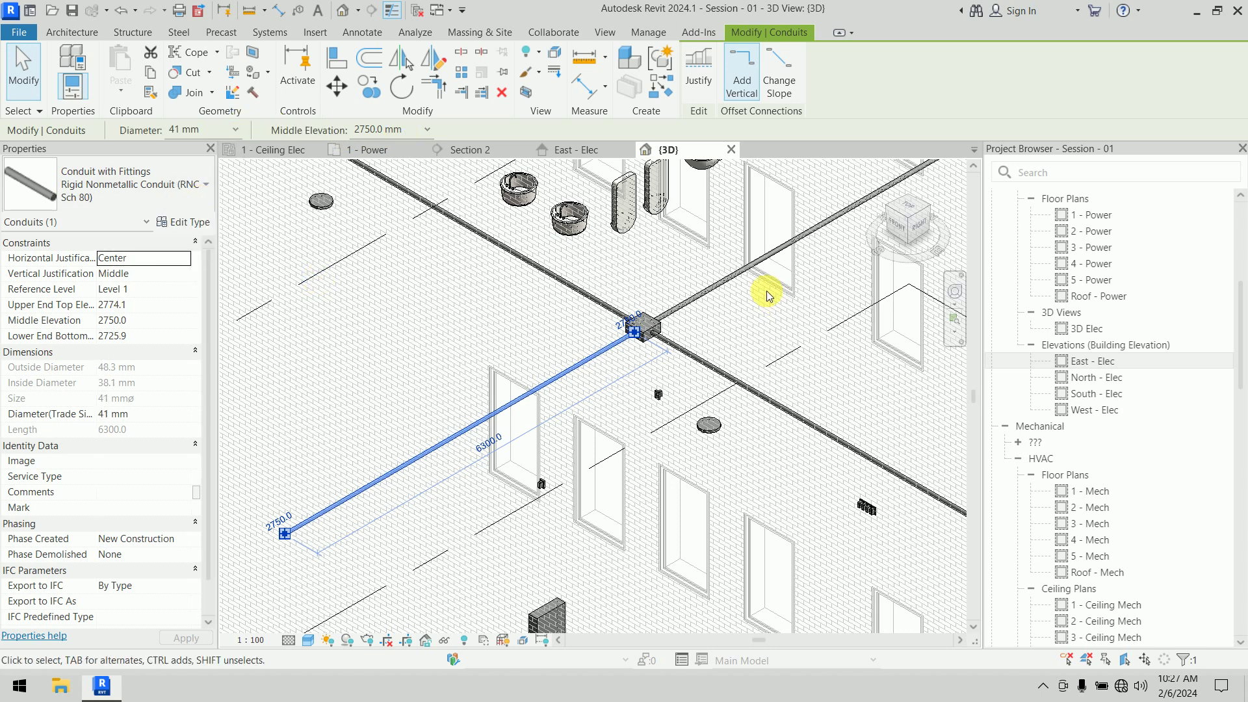
Set the diameter of the conduit running from the cross junction box to the exterior-wall drop to 103 mm
left_click(733, 280)
left_click(239, 131)
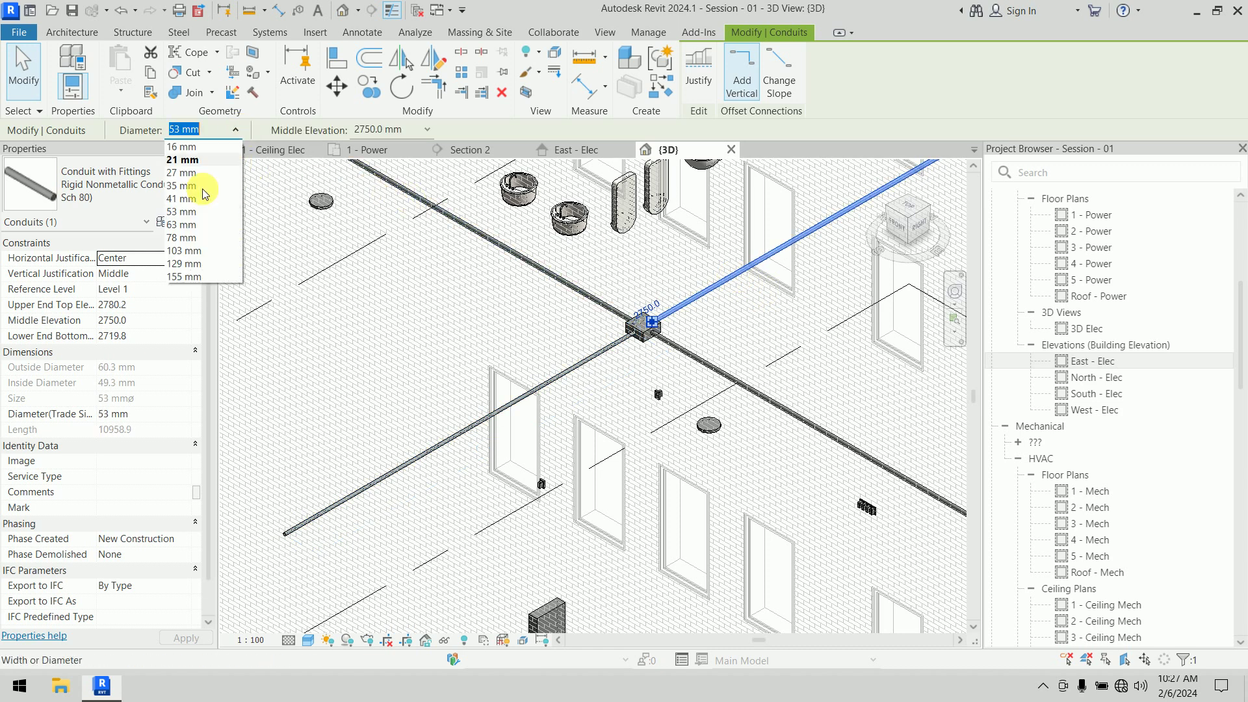
left_click(247, 275)
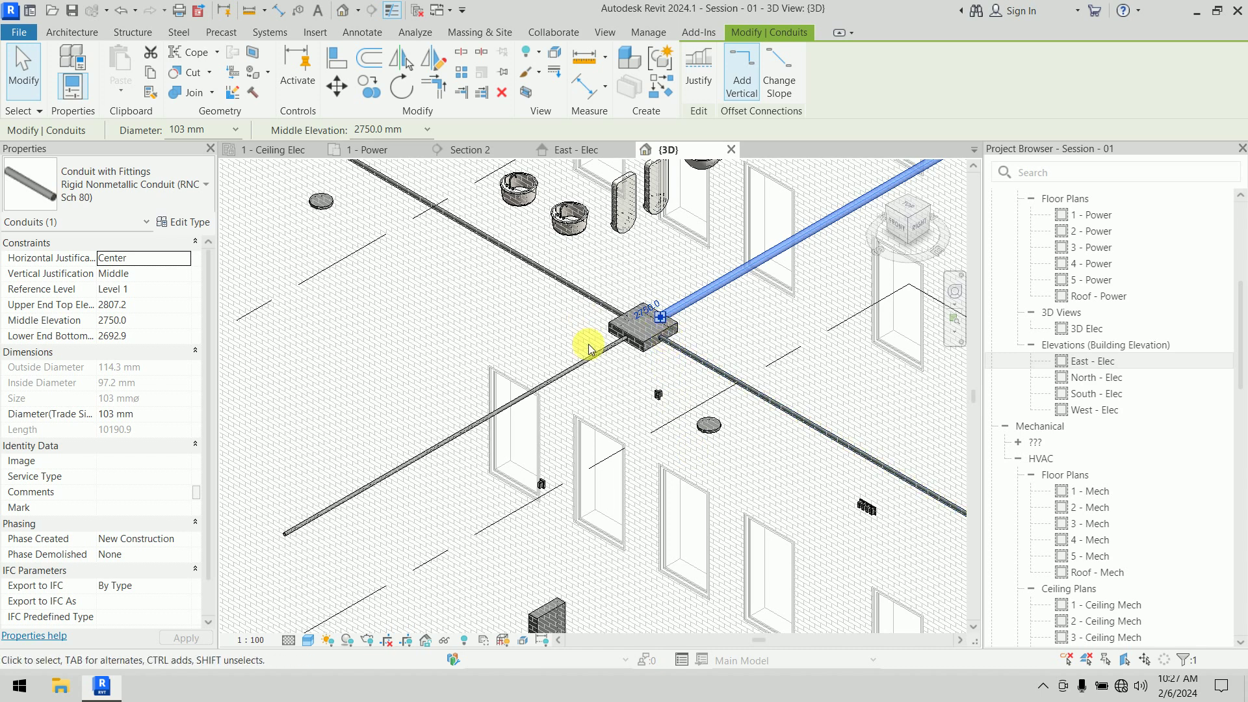
left_click(728, 331)
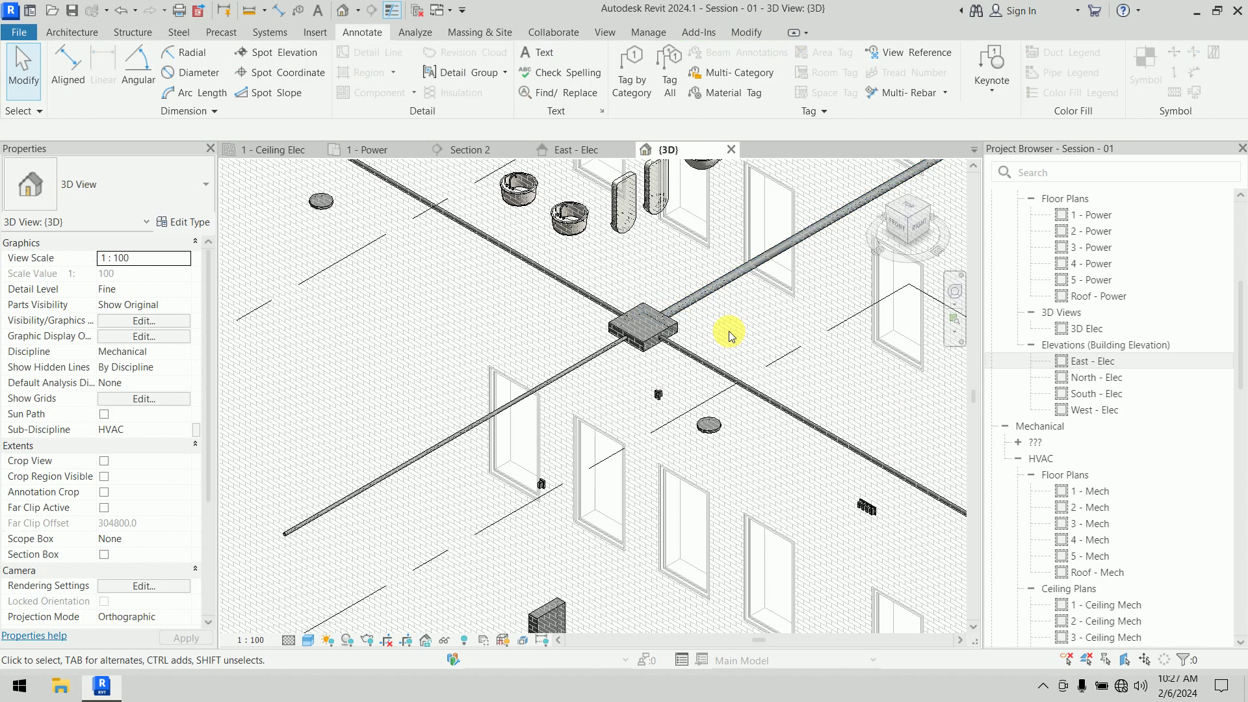
Increase the diameter of the conduit running from the cross junction box toward the bend at the corridor crossing
left_click(727, 369)
left_click(240, 131)
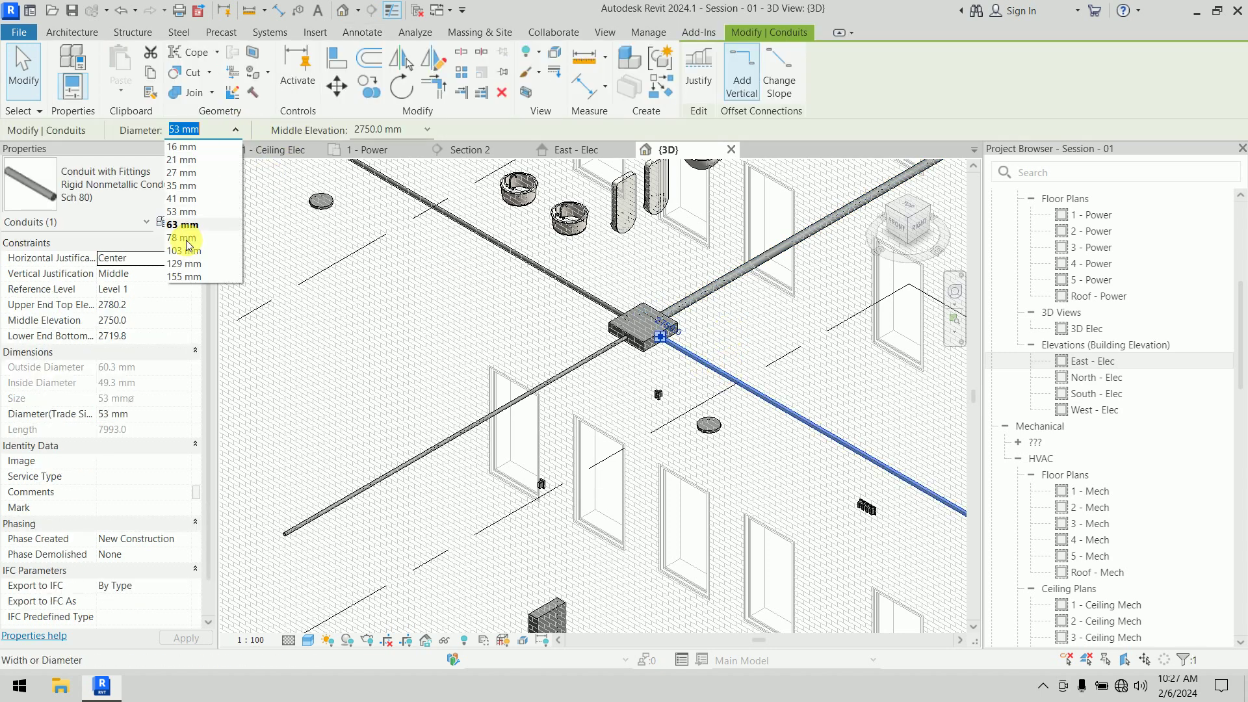
left_click(186, 241)
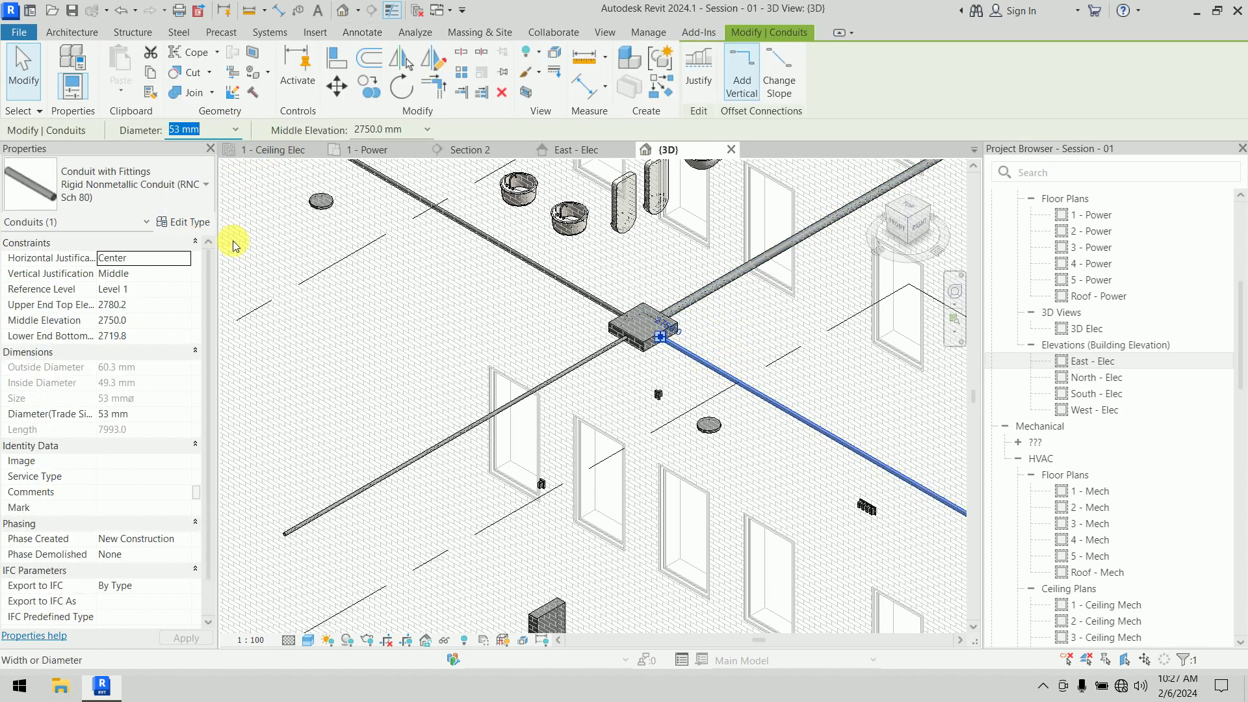
Set the diameter of the remaining conduit, on the opposite side of the cross junction box, to 63 mm
left_click(543, 272)
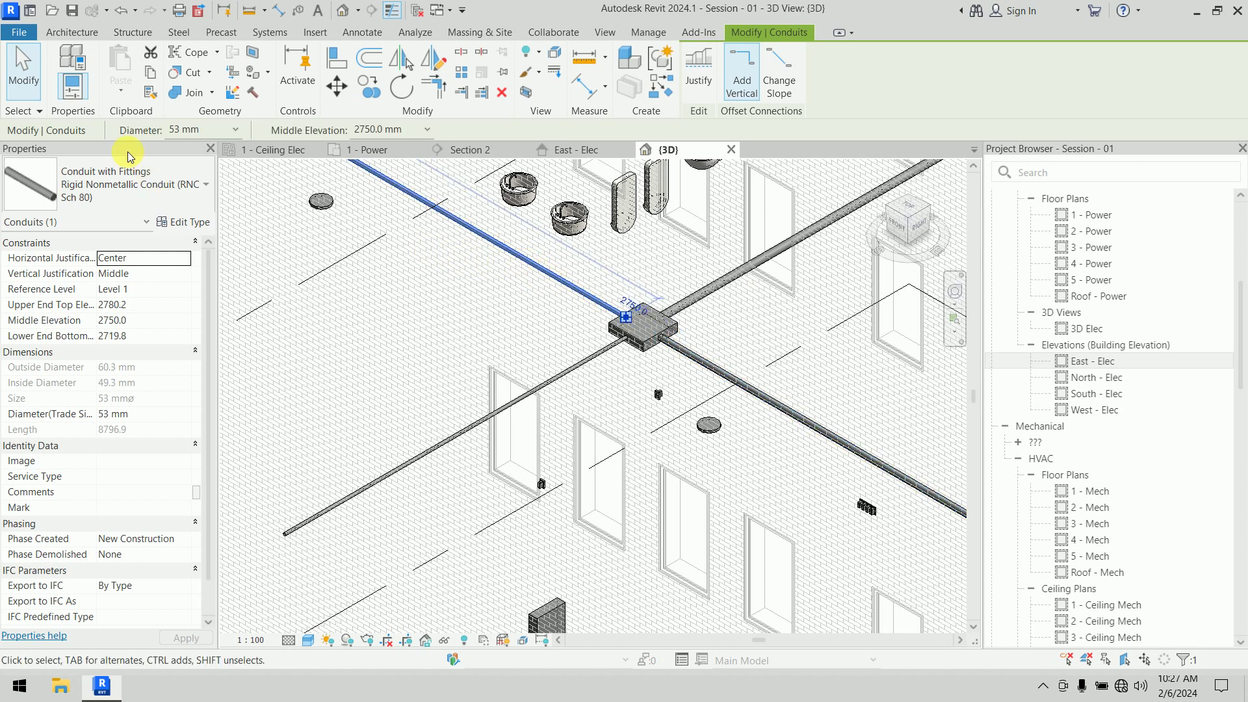
left_click(232, 131)
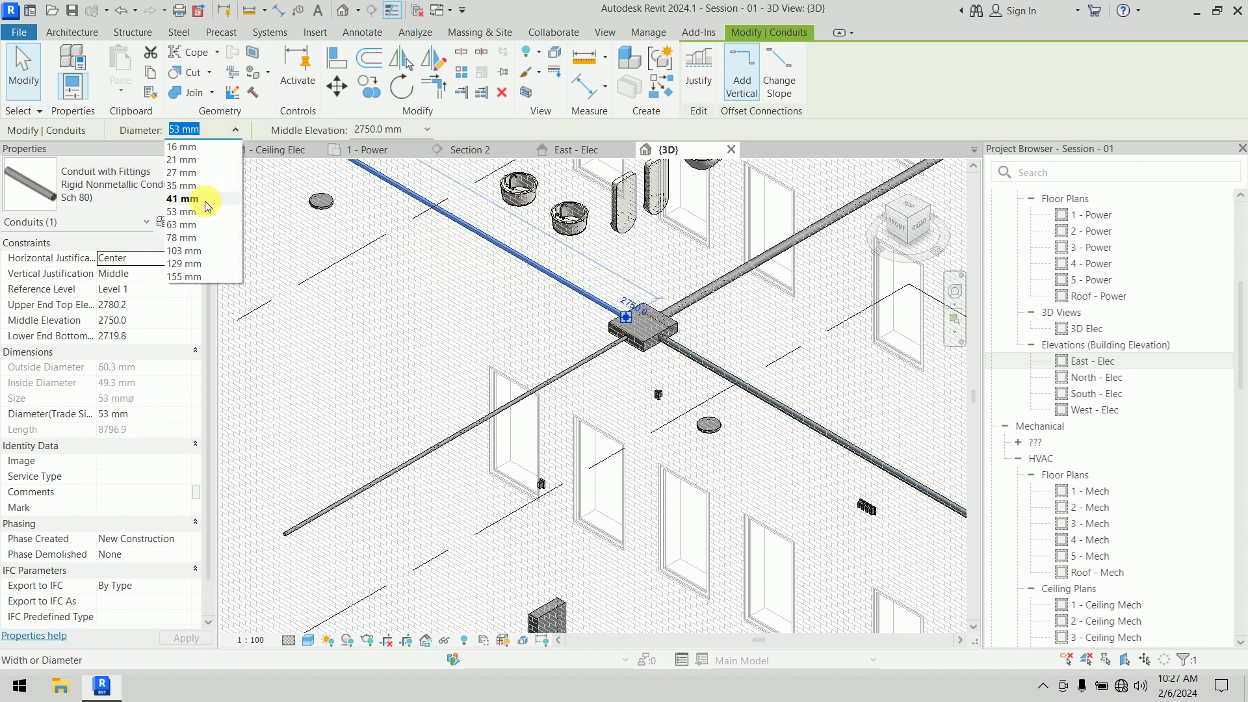
left_click(195, 212)
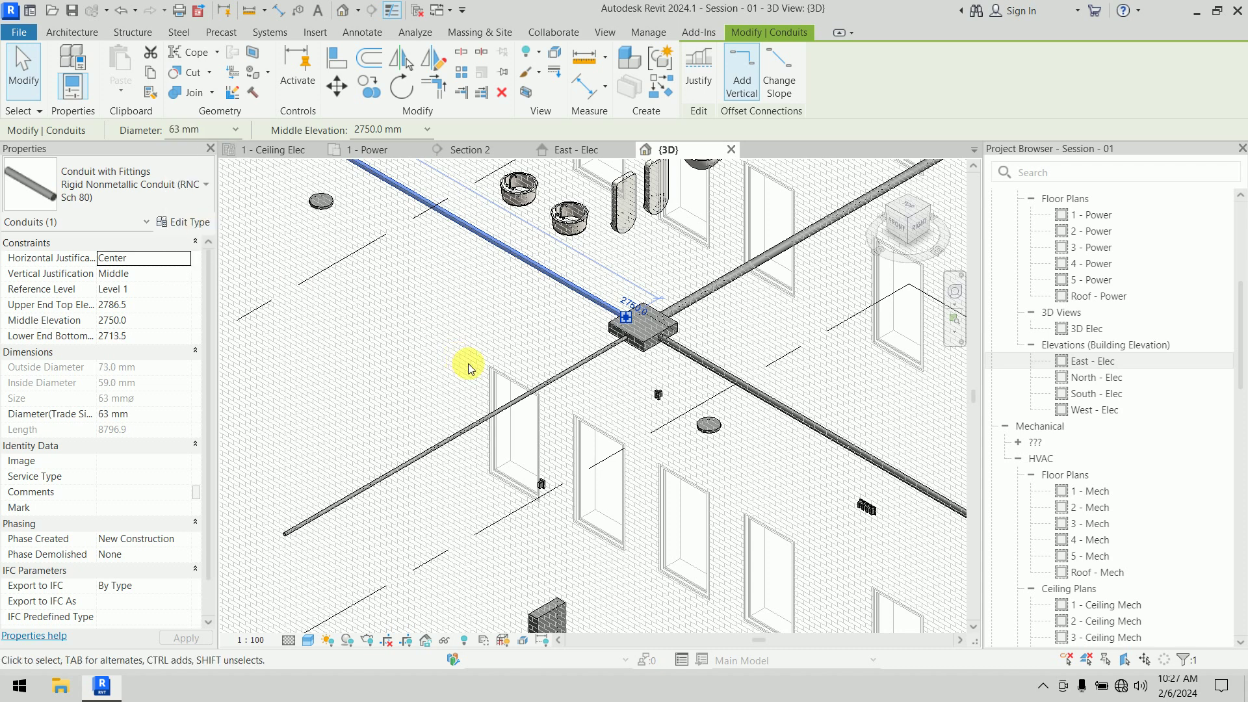
left_click(452, 326)
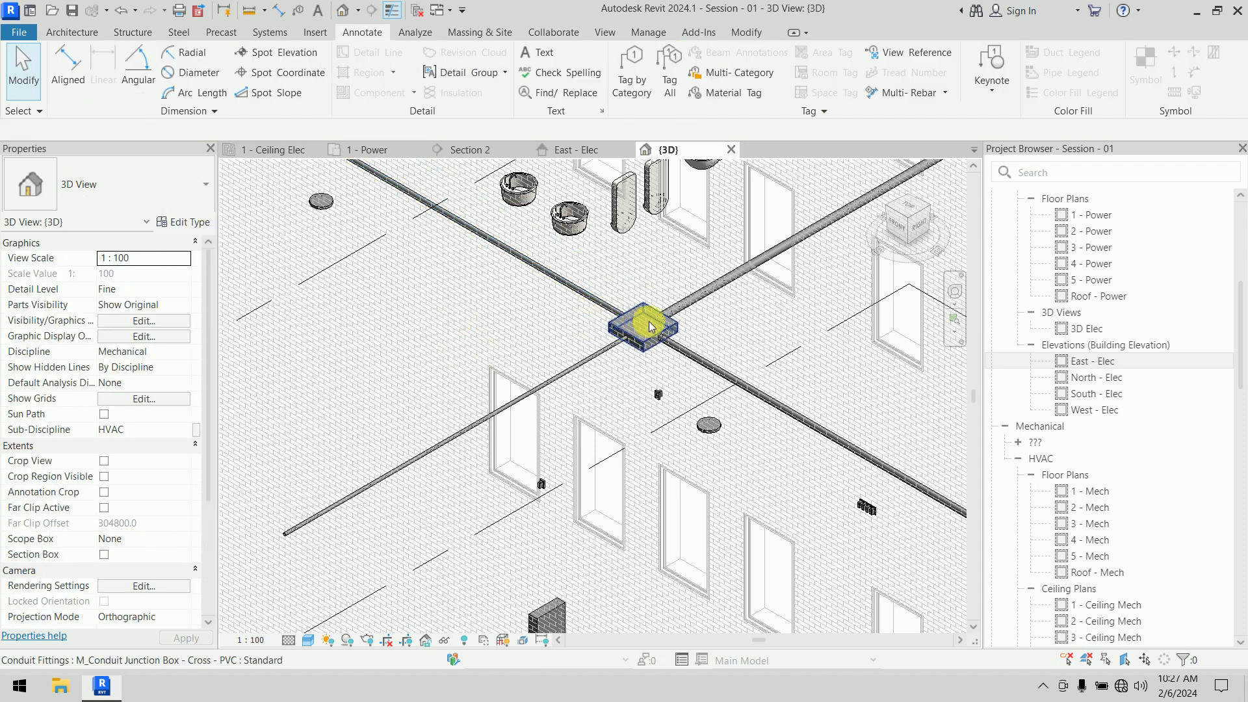
Examine the cross junction box and its resized conduits in 3D, and the overall conduit layout in the 1 - Power plan
scroll(649, 321, "up", 5)
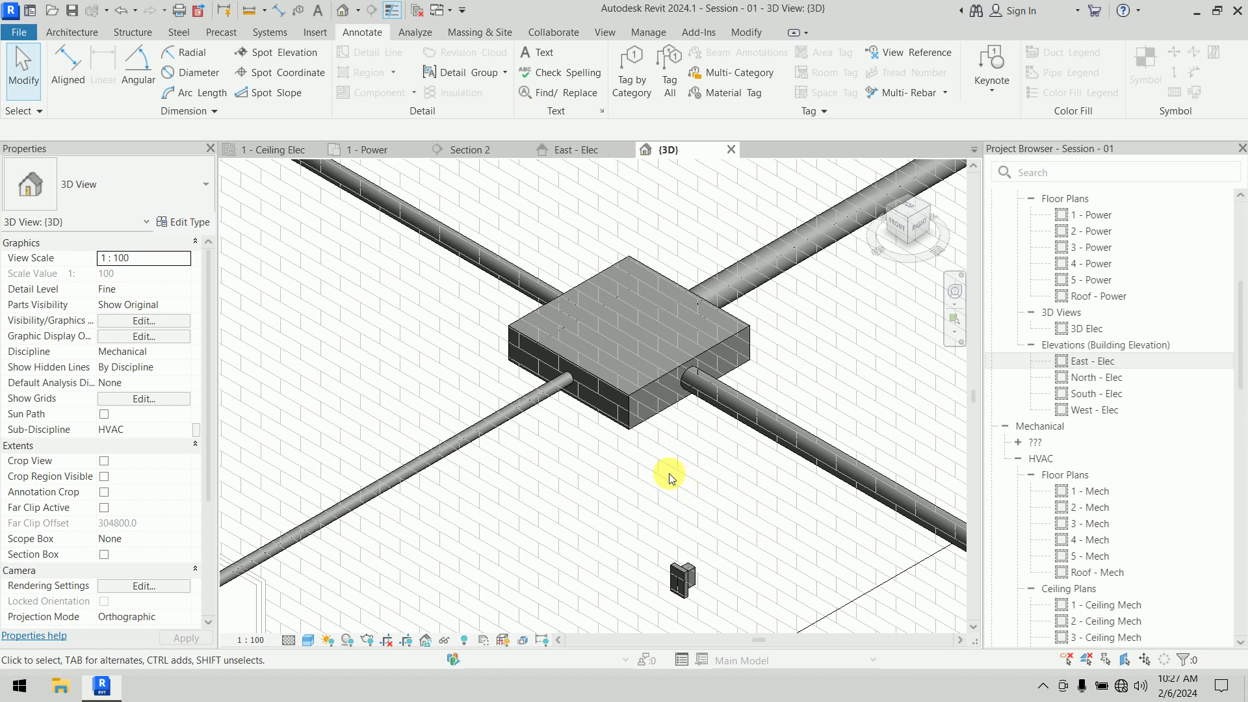
scroll(649, 466, "down", 10)
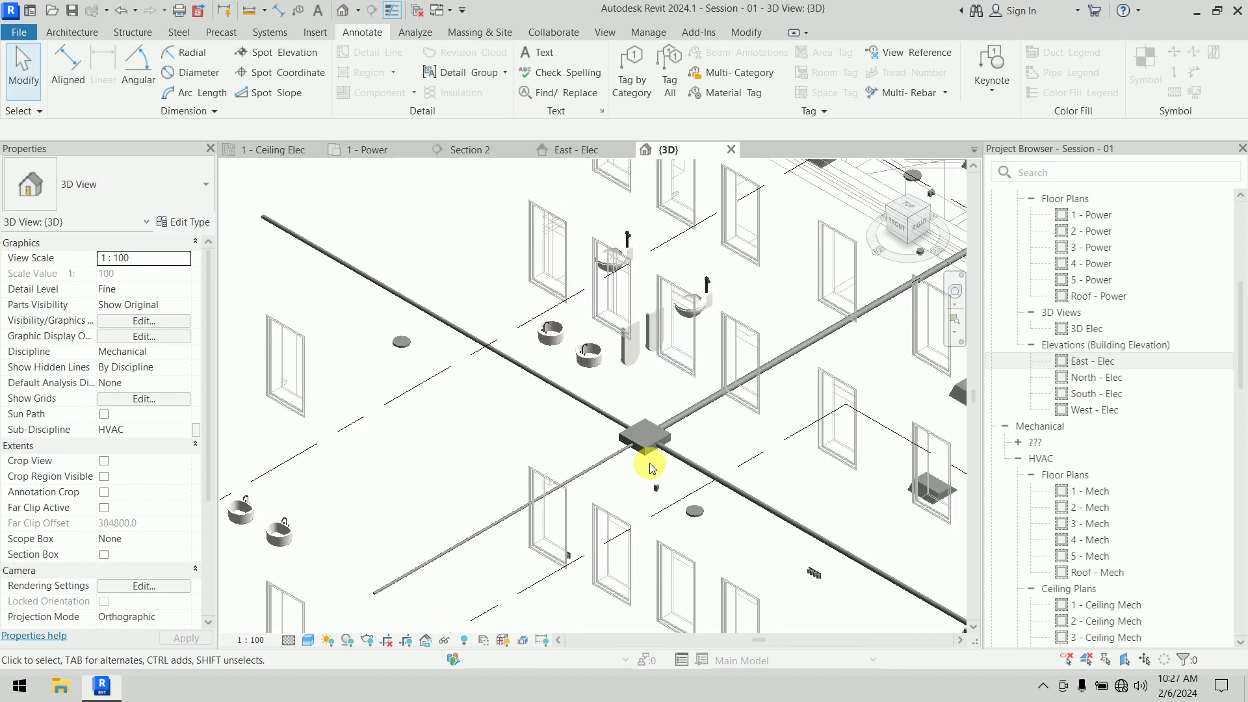
scroll(811, 387, "down", 1)
middle_click_drag(821, 370, 591, 399)
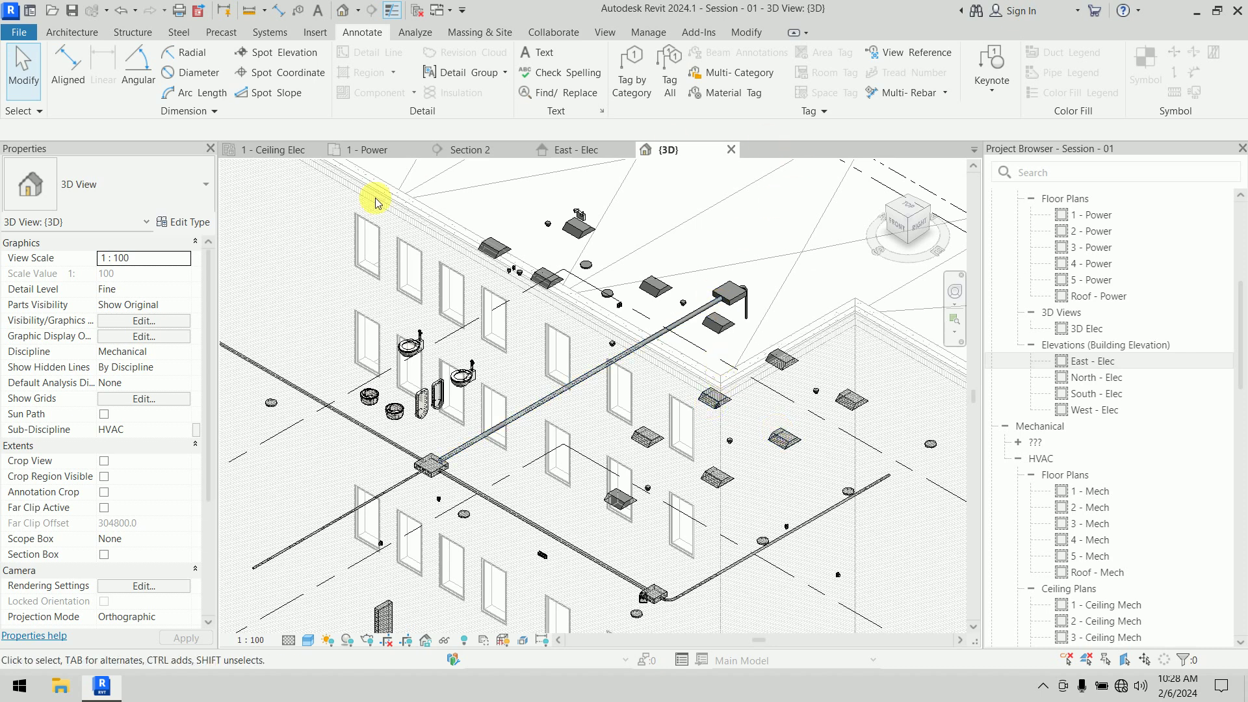
left_click(373, 156)
scroll(529, 364, "down", 5)
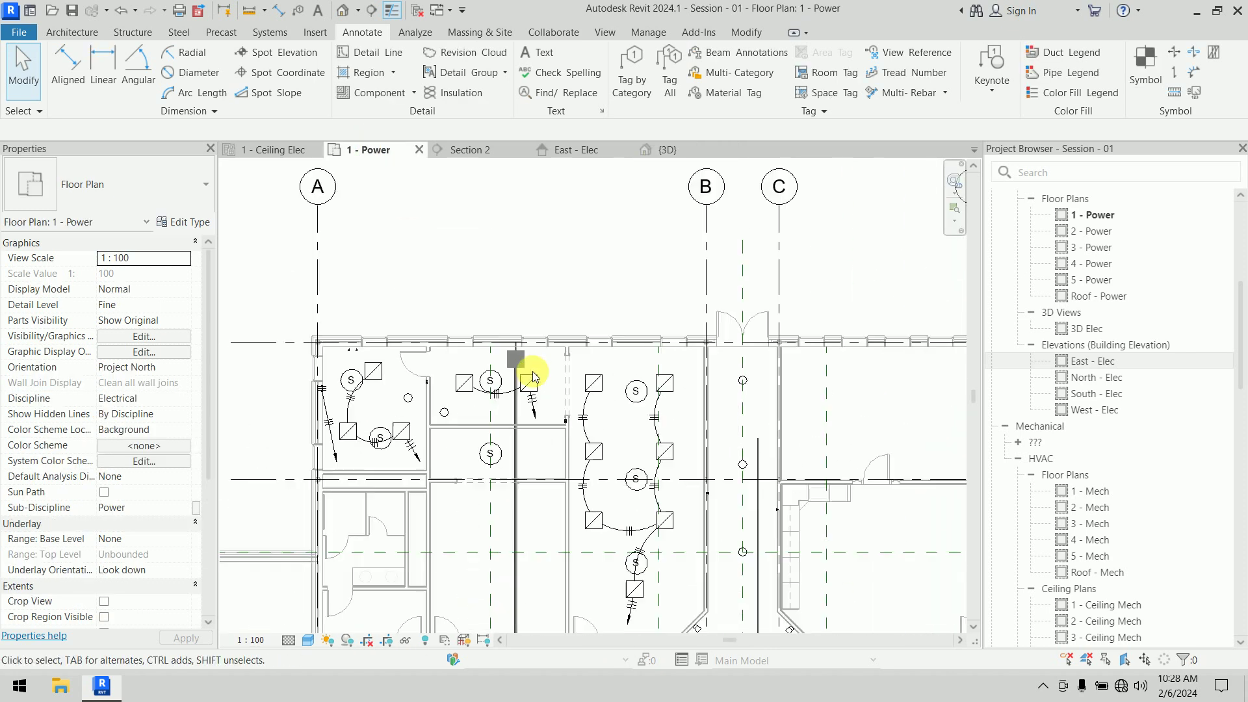
middle_click_drag(537, 462, 586, 300)
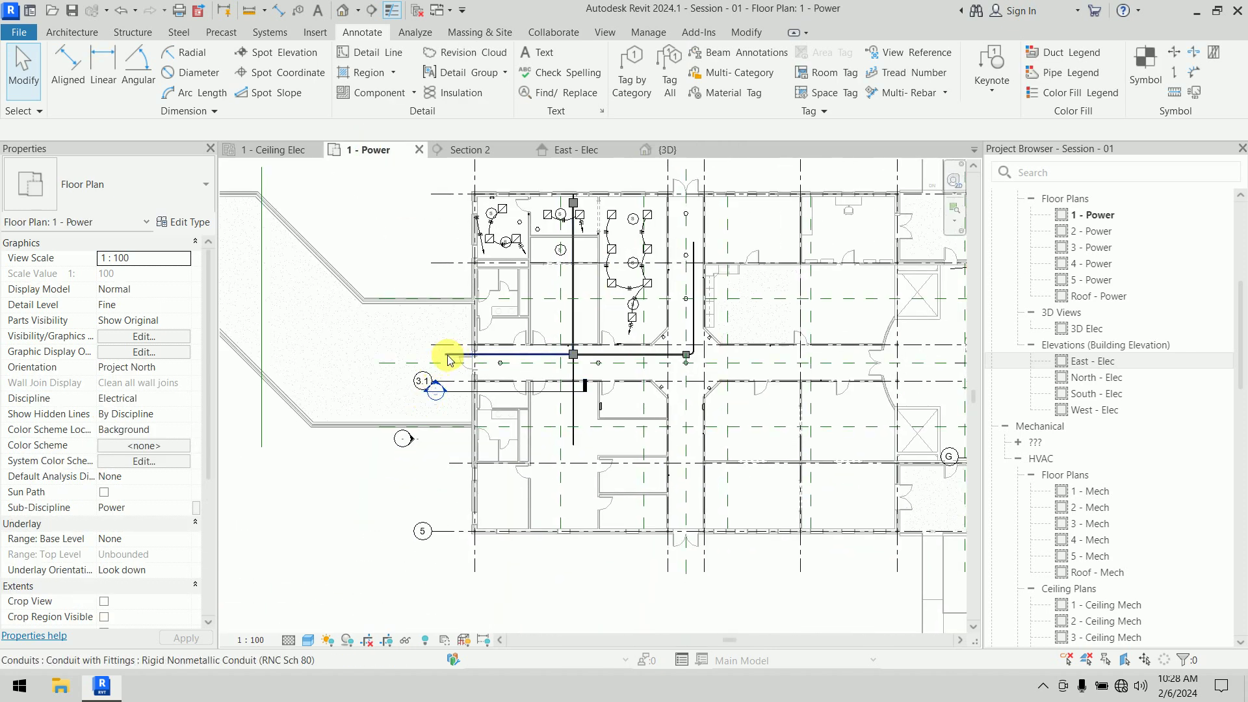
scroll(447, 354, "down", 2)
middle_click_drag(447, 354, 495, 376)
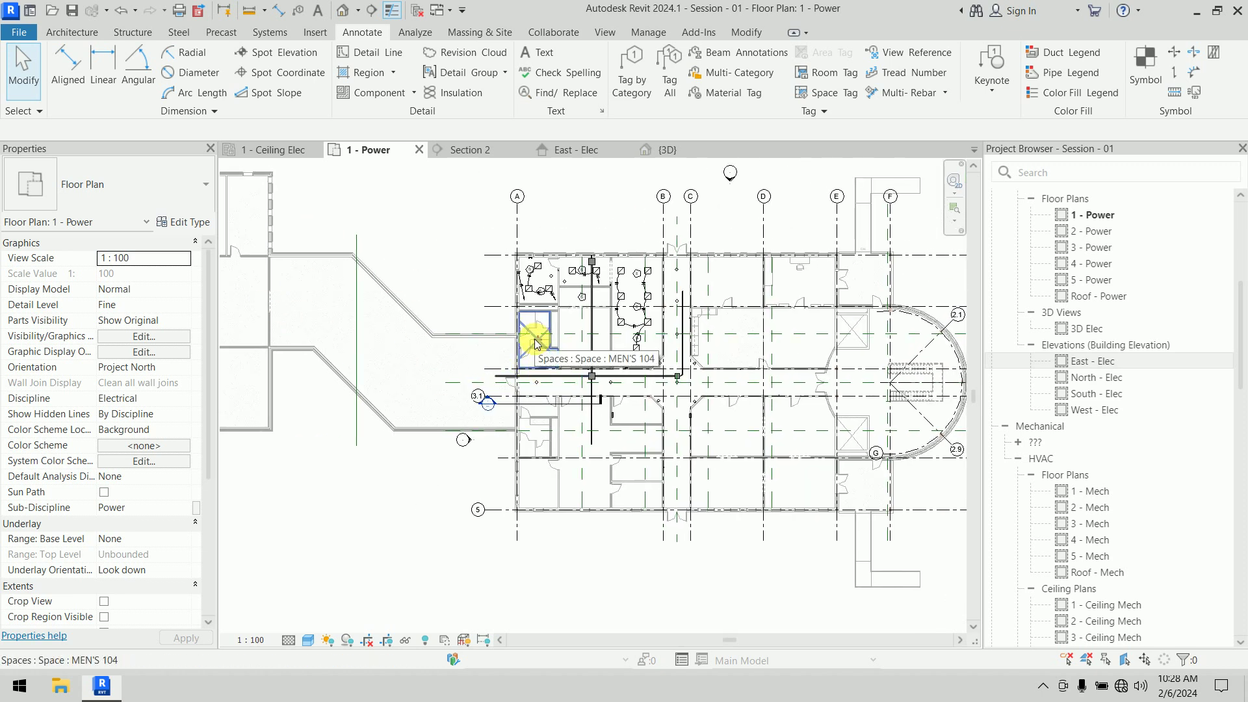
scroll(732, 357, "up", 4)
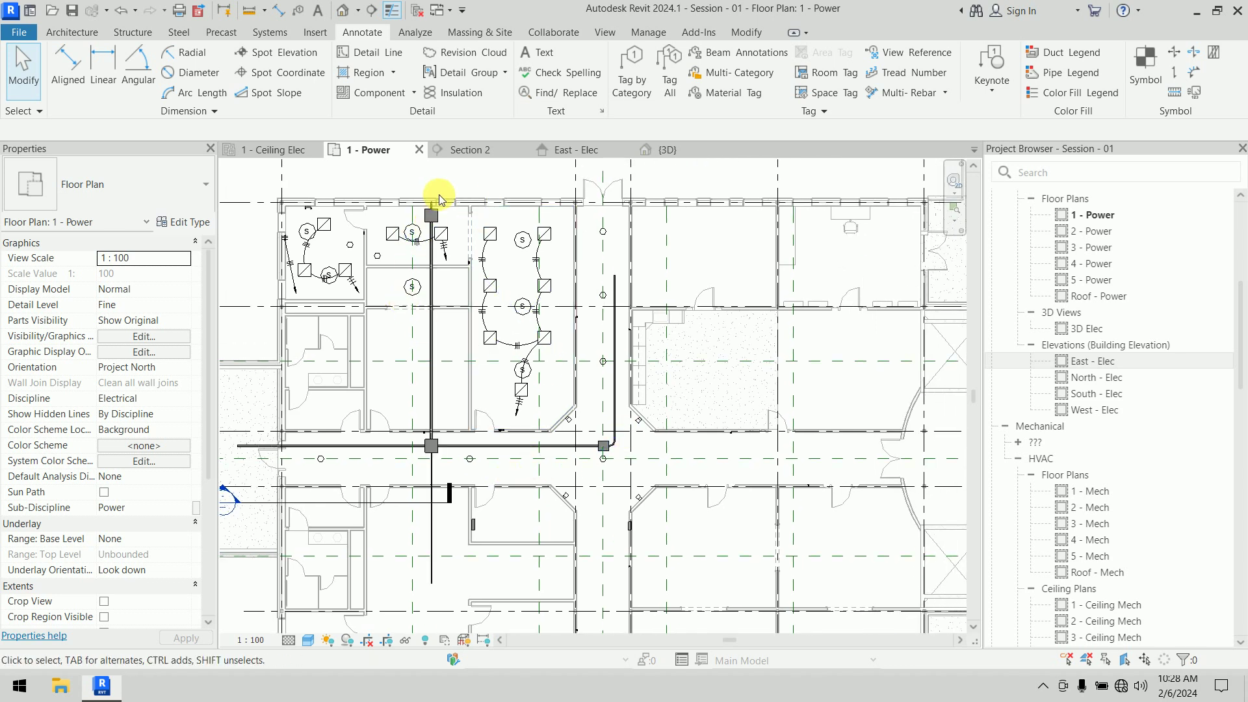
middle_click_drag(481, 460, 657, 451)
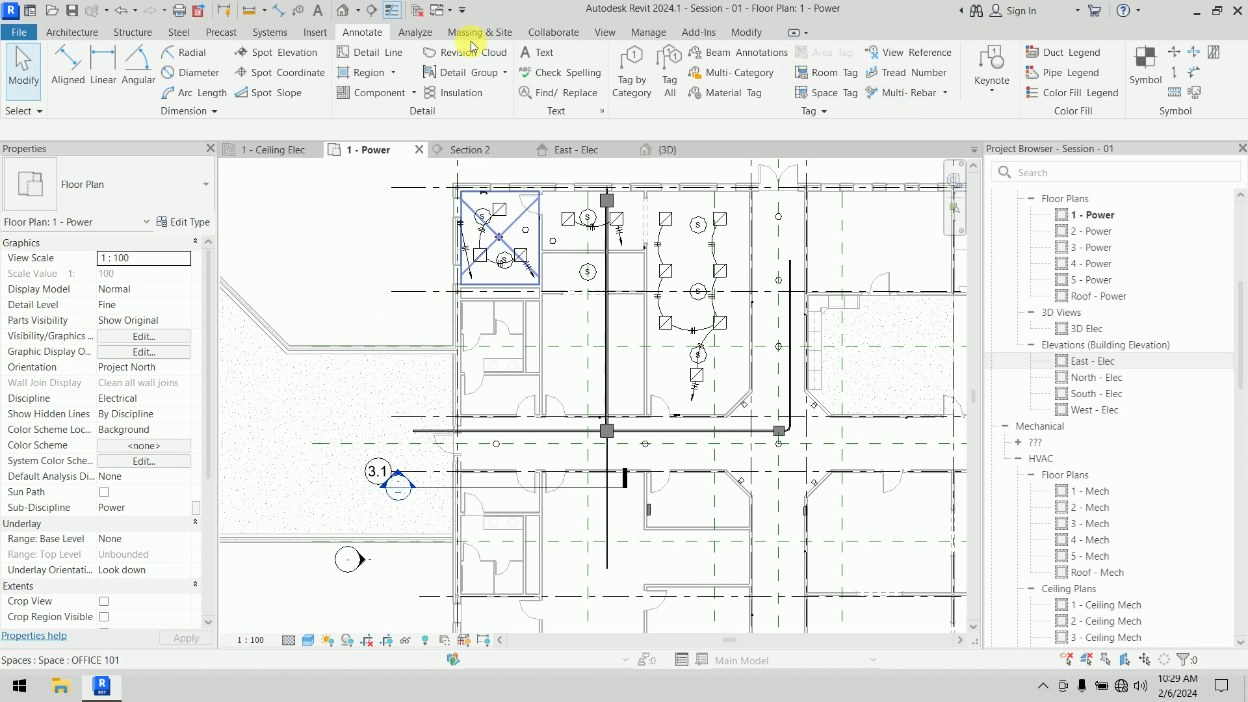
Set up a new Ladder Cable Tray with fittings, 750 mm wide and 150 mm high, at a middle elevation of 2700 mm
left_click(286, 32)
left_click(994, 101)
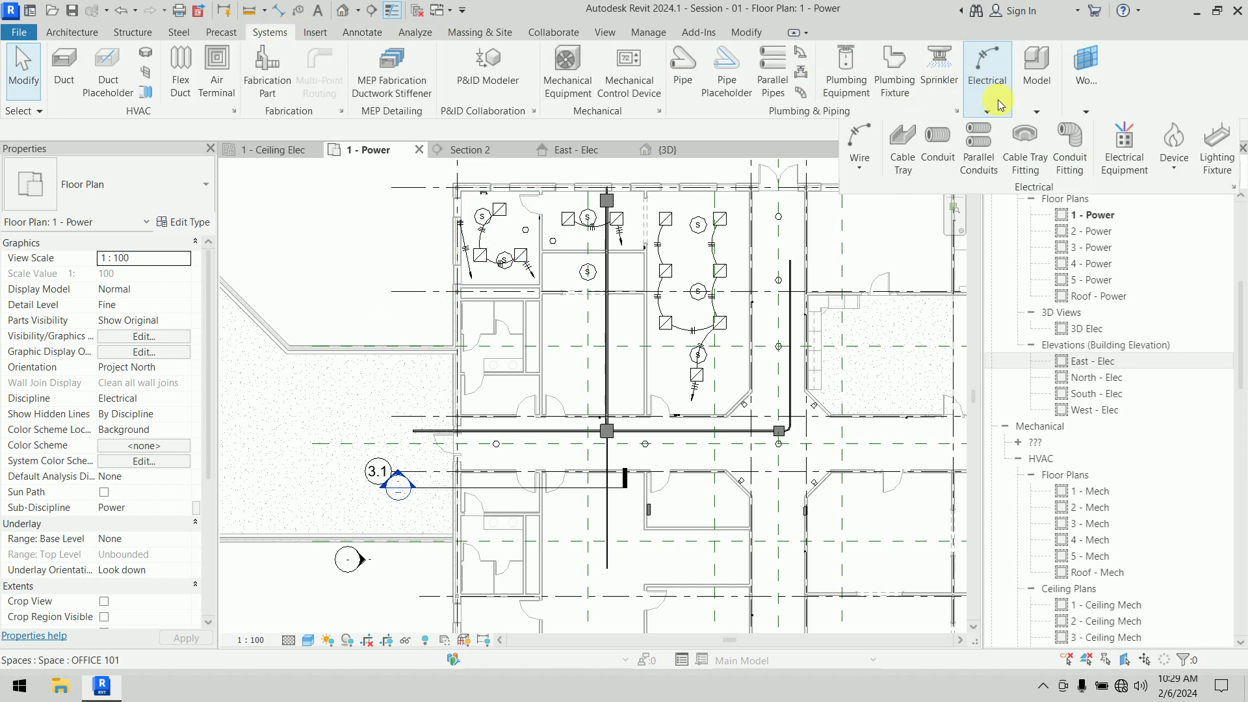
left_click(908, 169)
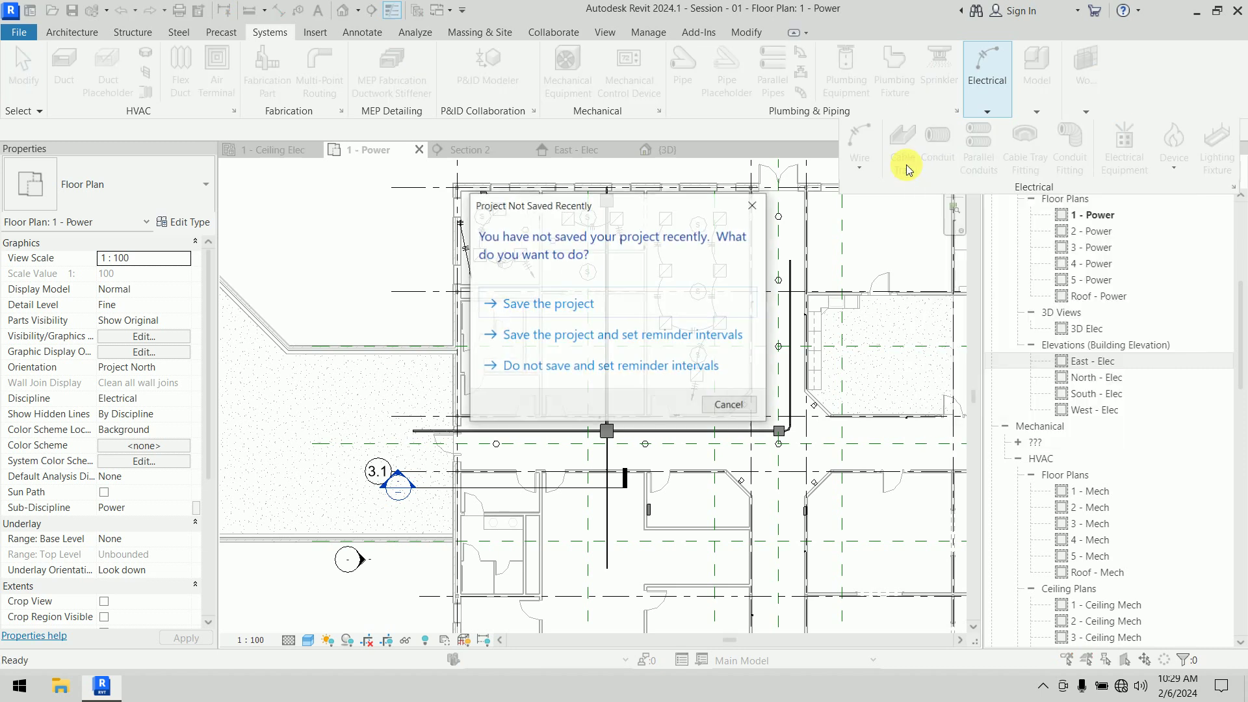
left_click(730, 405)
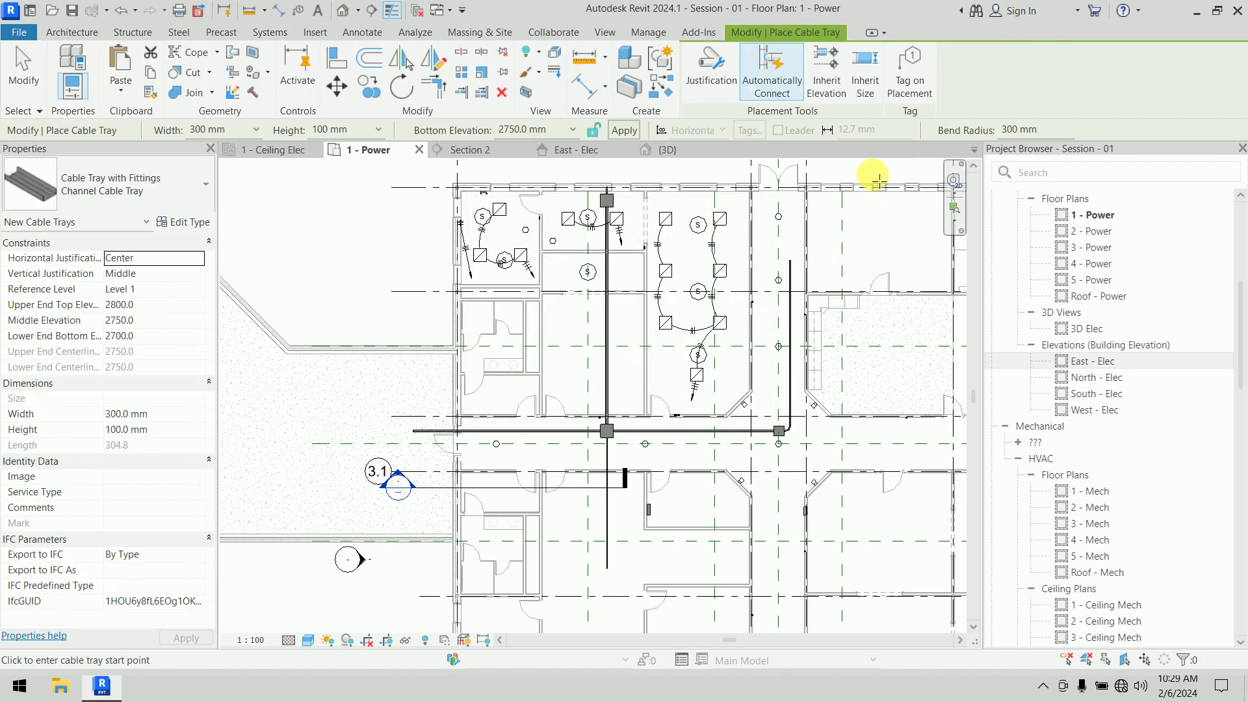
left_click(174, 187)
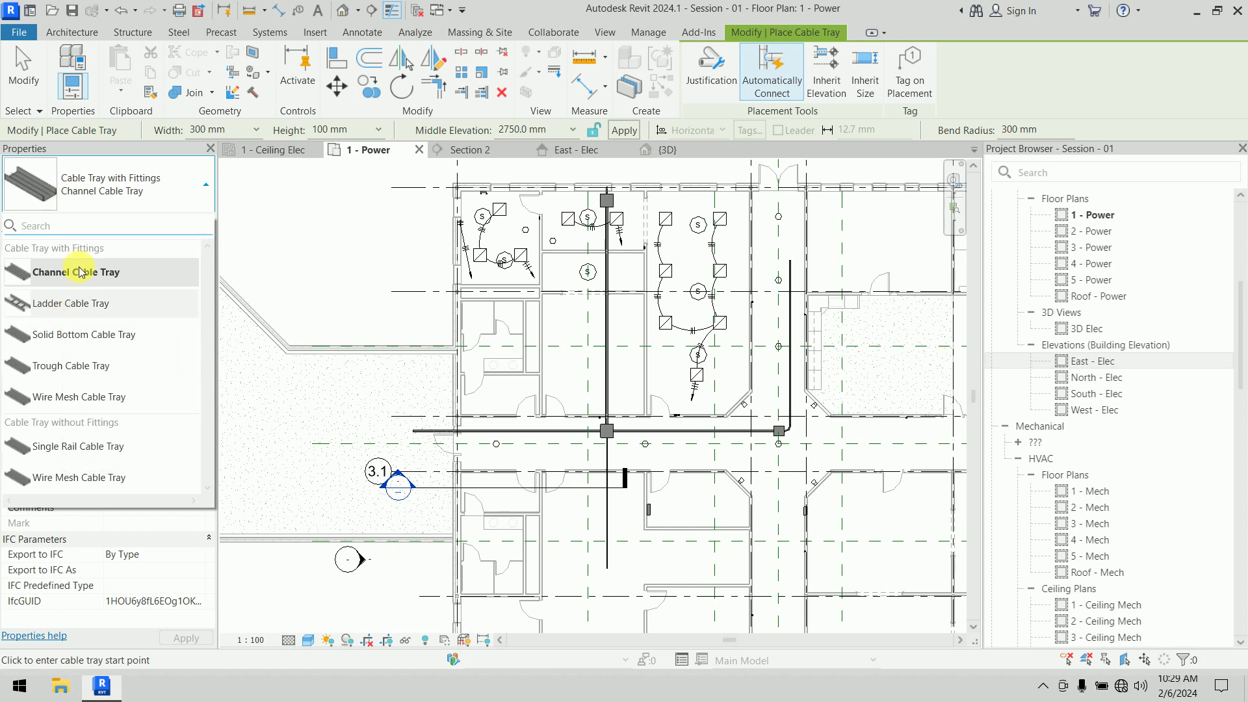
left_click(62, 304)
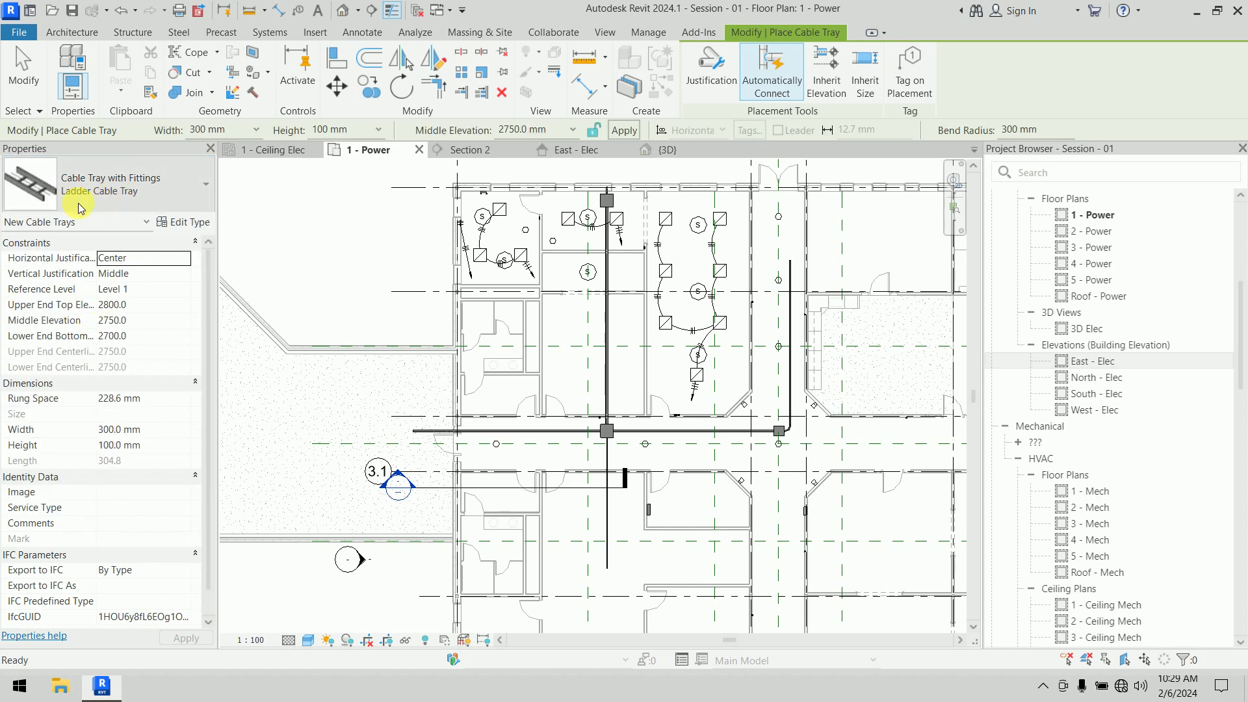
left_click(256, 129)
left_click(205, 329)
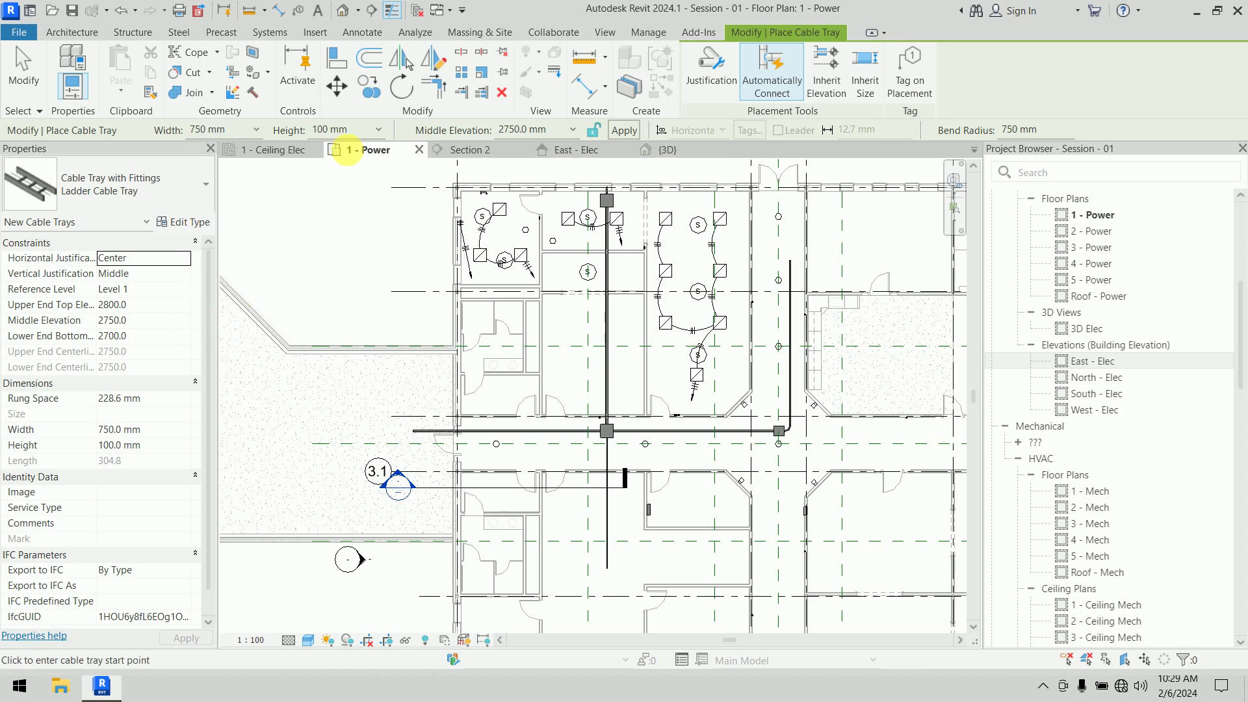
left_click(377, 133)
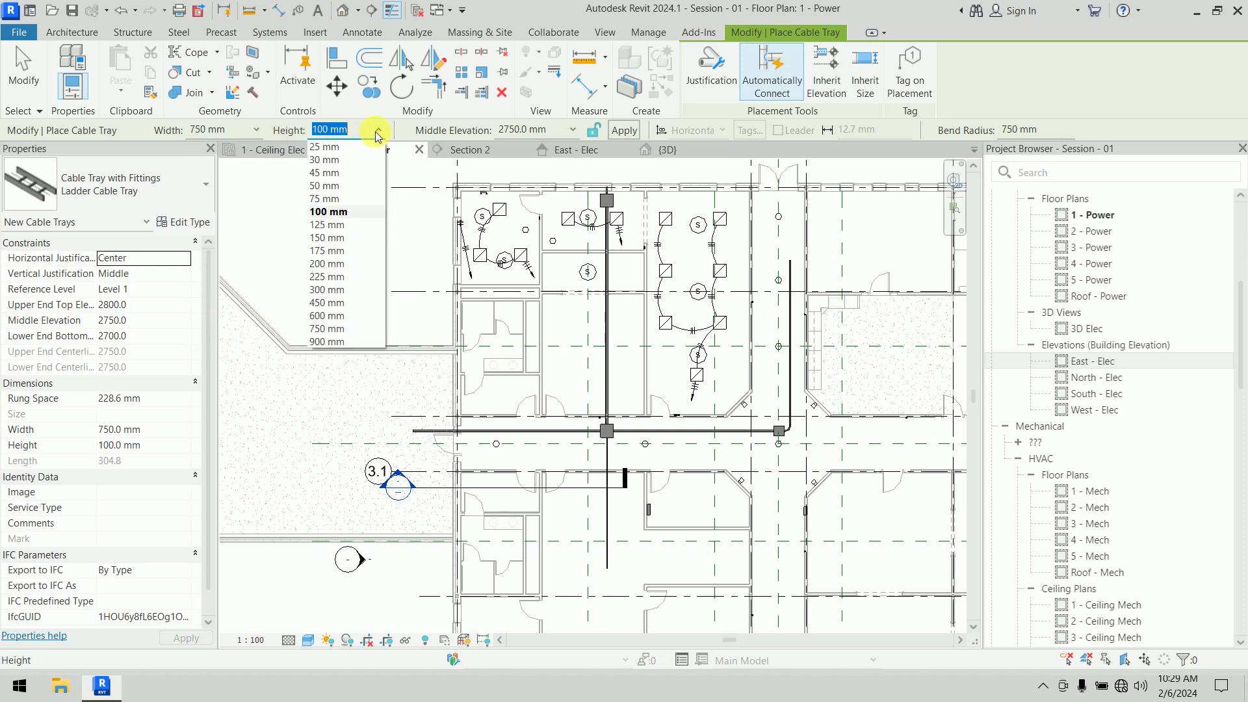
left_click(328, 238)
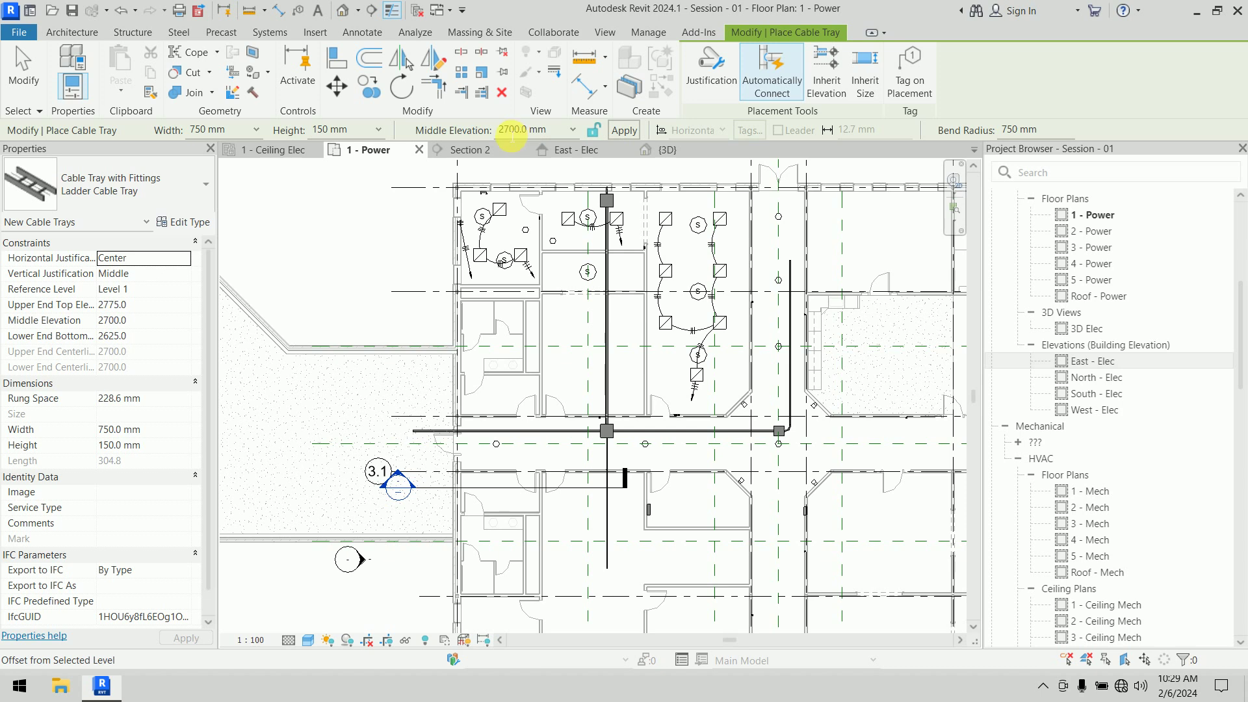
Draw a horizontal ladder cable tray along the corridor conduit, from outside the wall at grid A to beyond grid C, and end the run
scroll(414, 439, "up", 6)
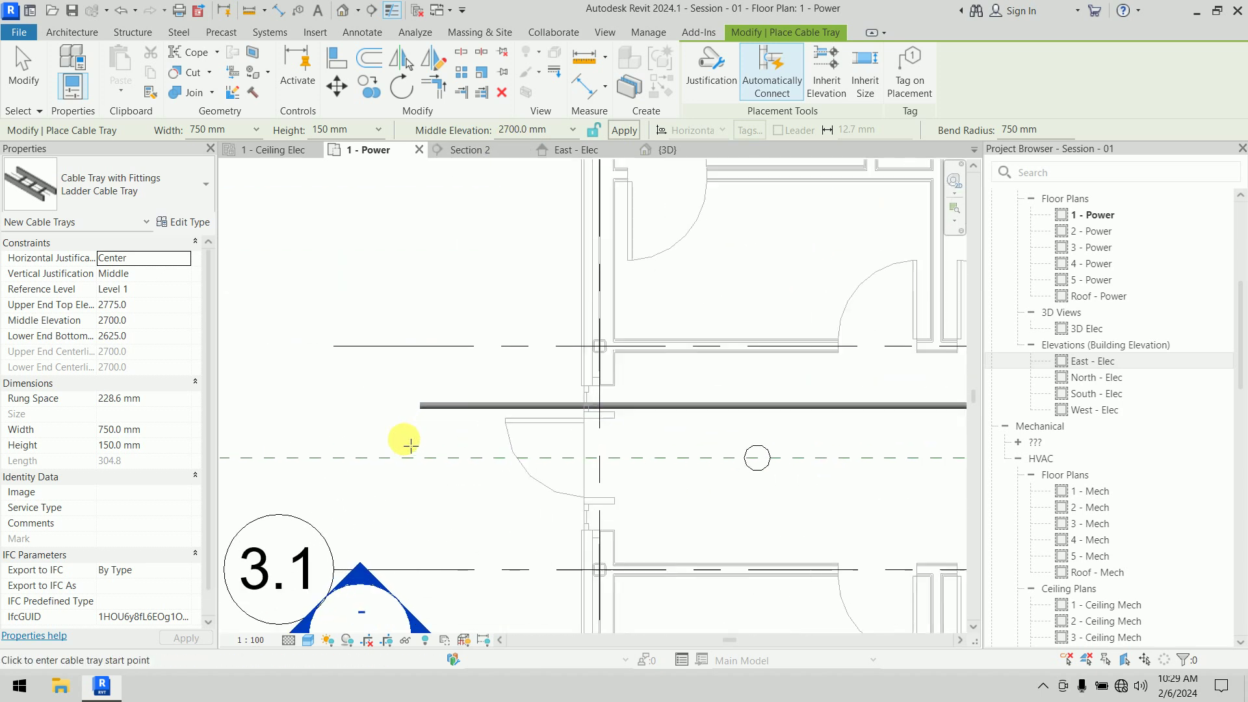
left_click(384, 395)
scroll(502, 384, "down", 5)
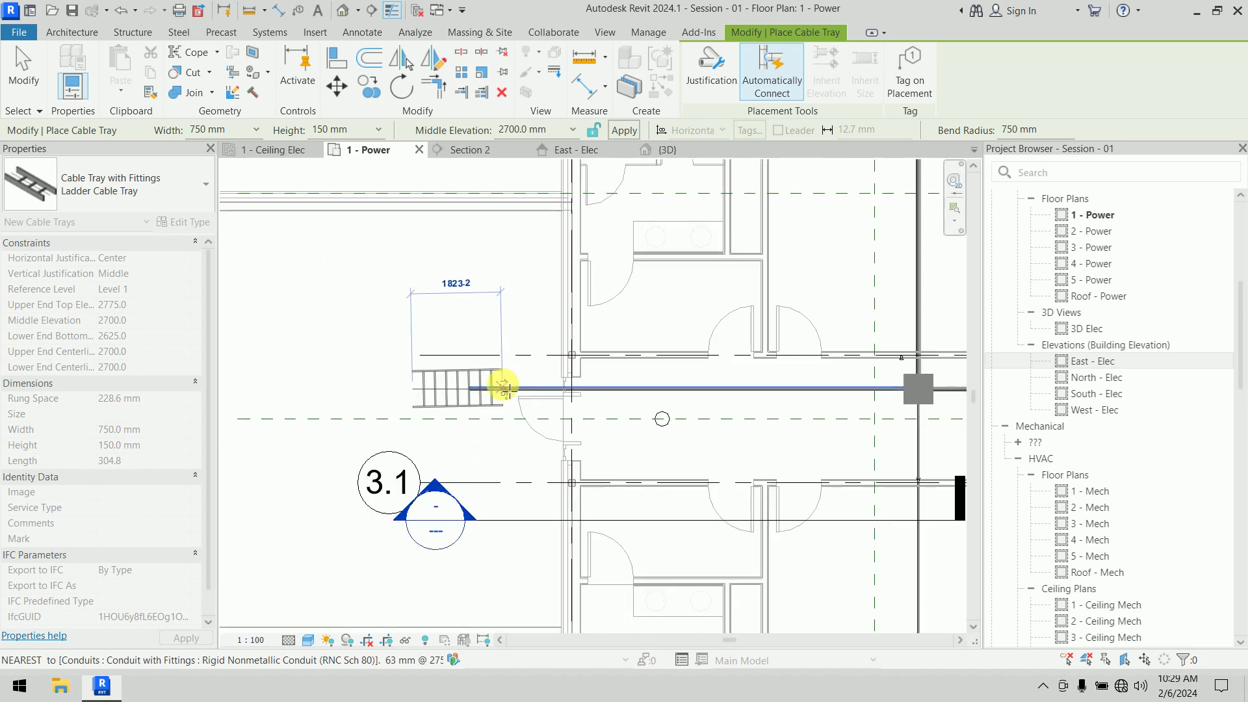
scroll(812, 396, "down", 4)
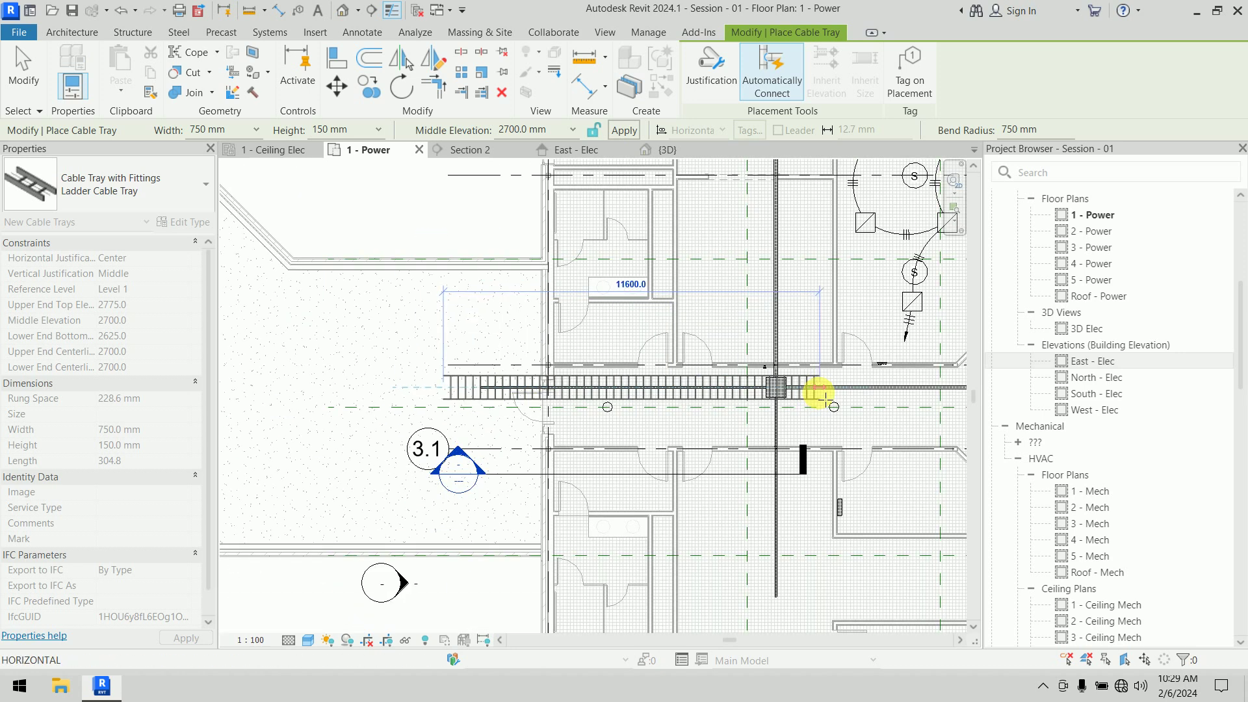
middle_click_drag(830, 395, 423, 463)
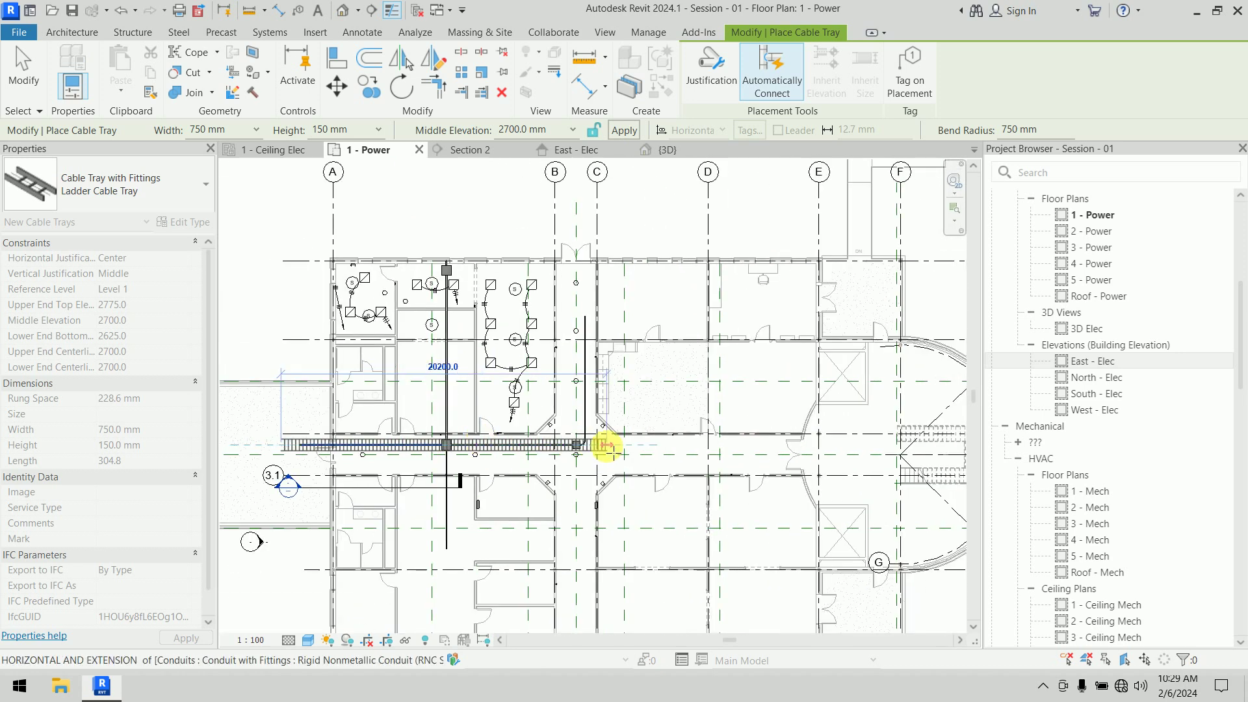
scroll(603, 446, "up", 6)
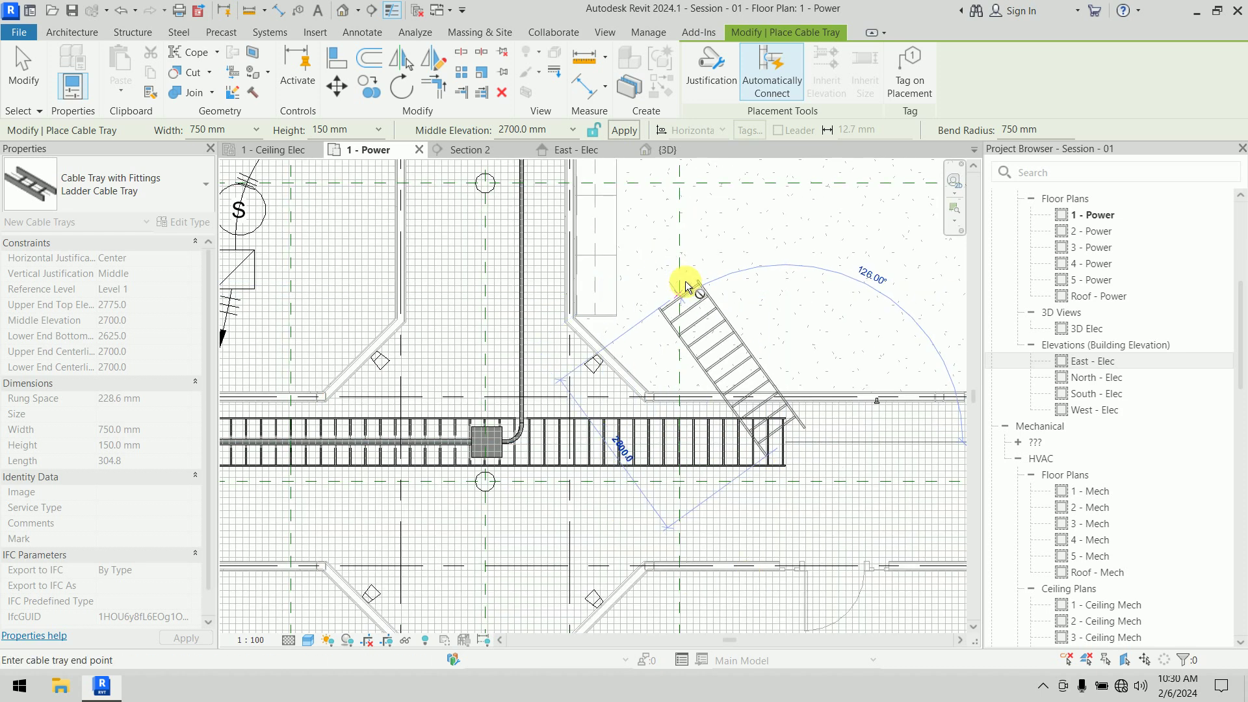
right_click(690, 281)
left_click(698, 287)
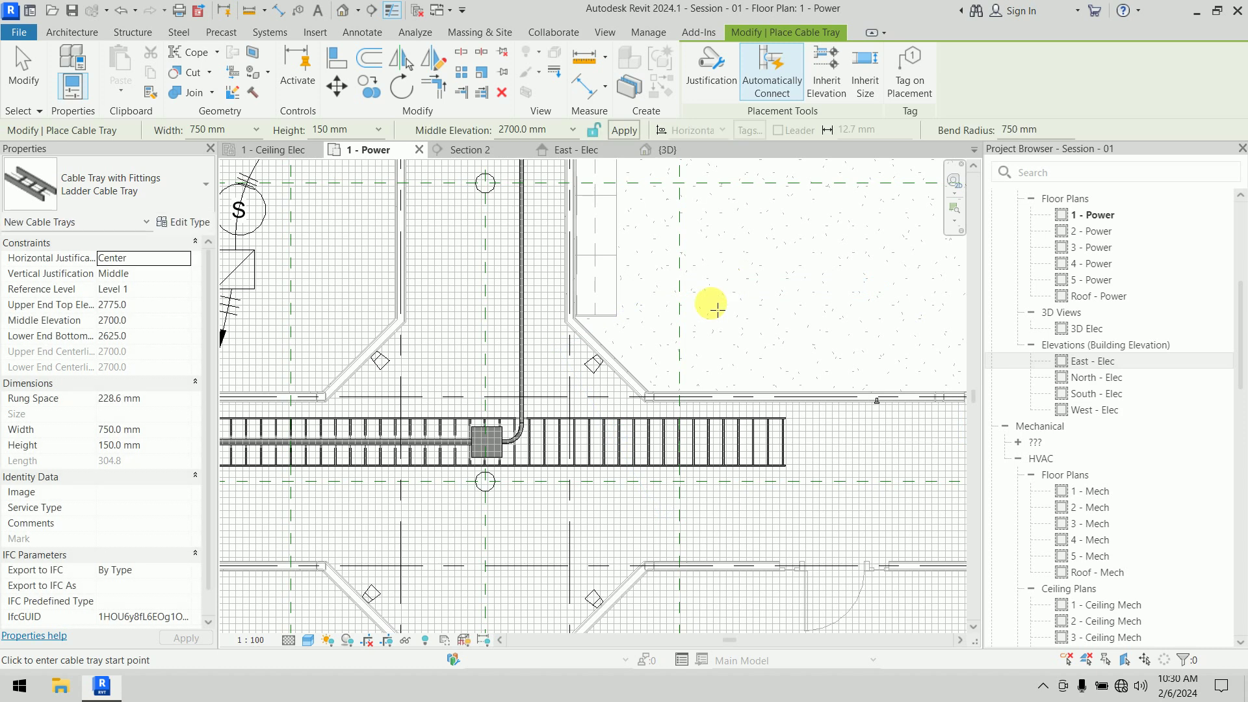
End the cable tray command and delete the 53 mm conduit elbow beside the transition junction box at the corridor crossing
right_click(734, 285)
left_click(747, 287)
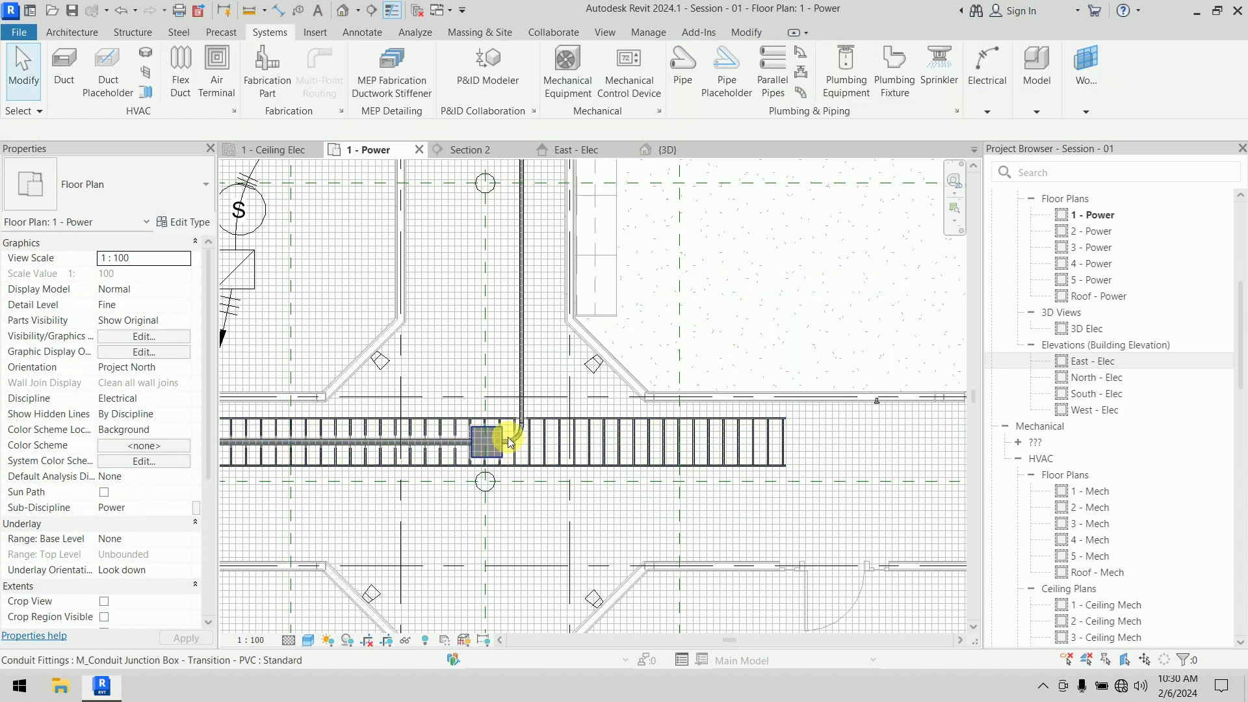
left_click(492, 441)
scroll(493, 442, "up", 5)
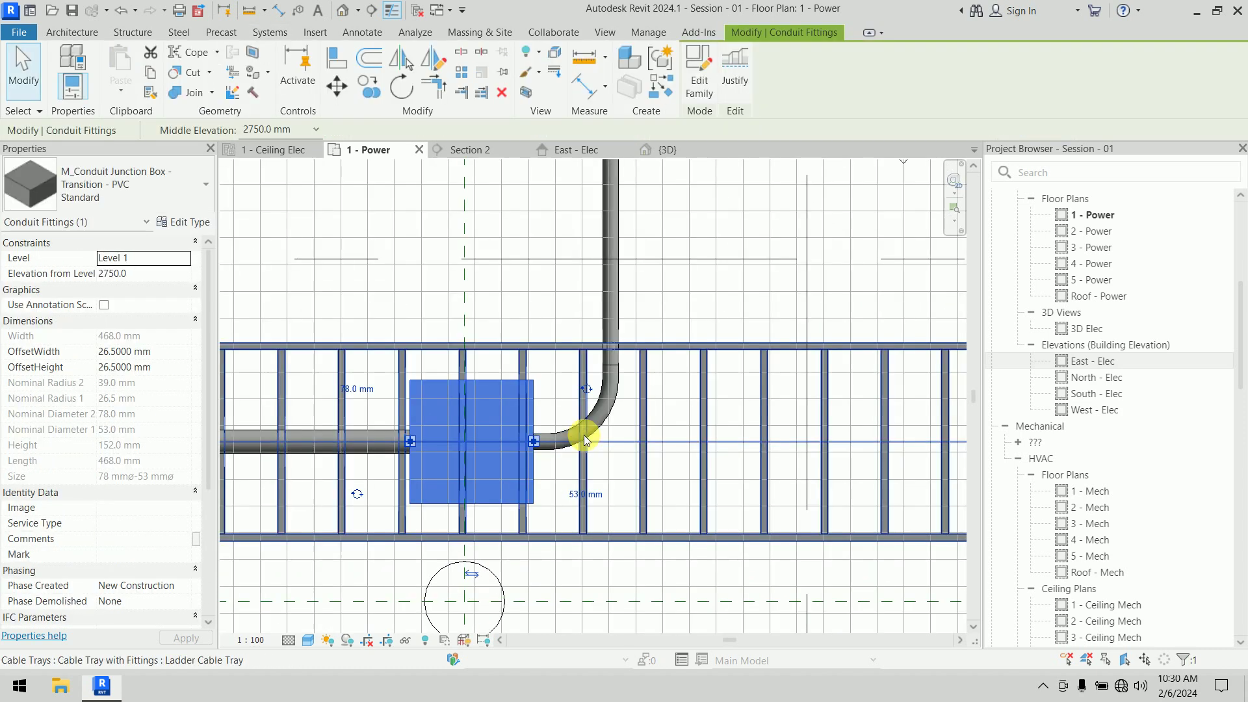
left_click(684, 333)
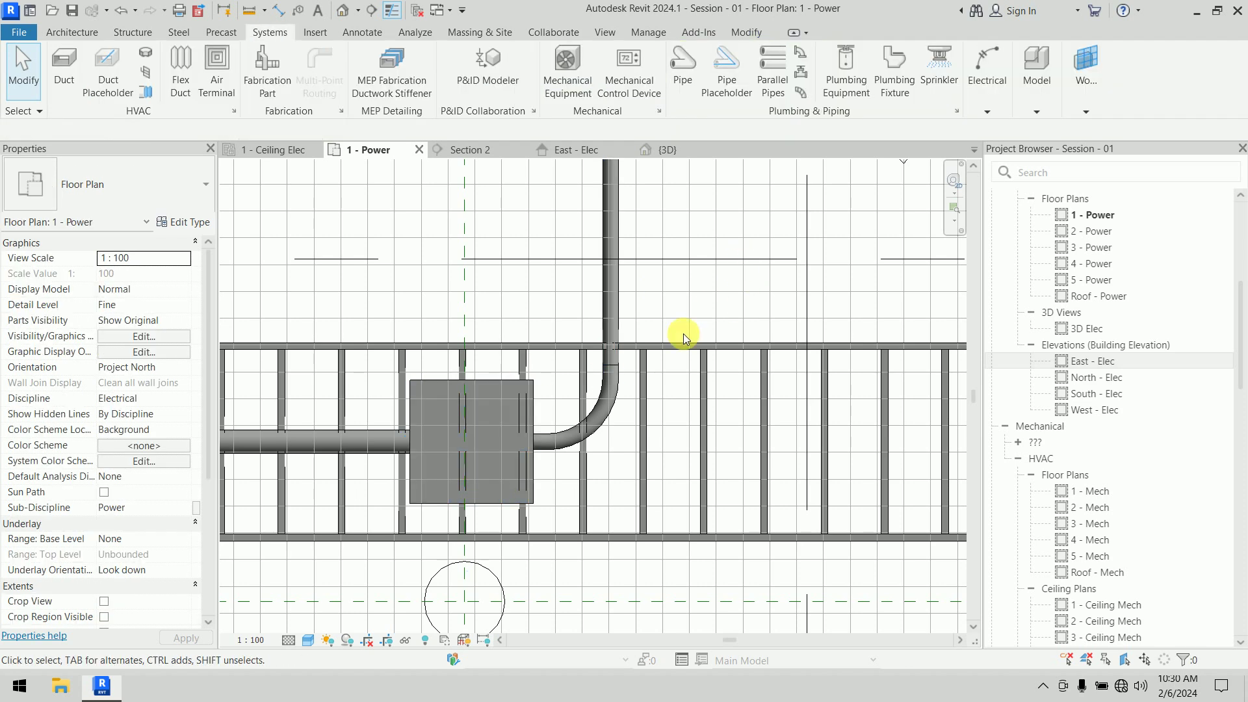
left_click(621, 393)
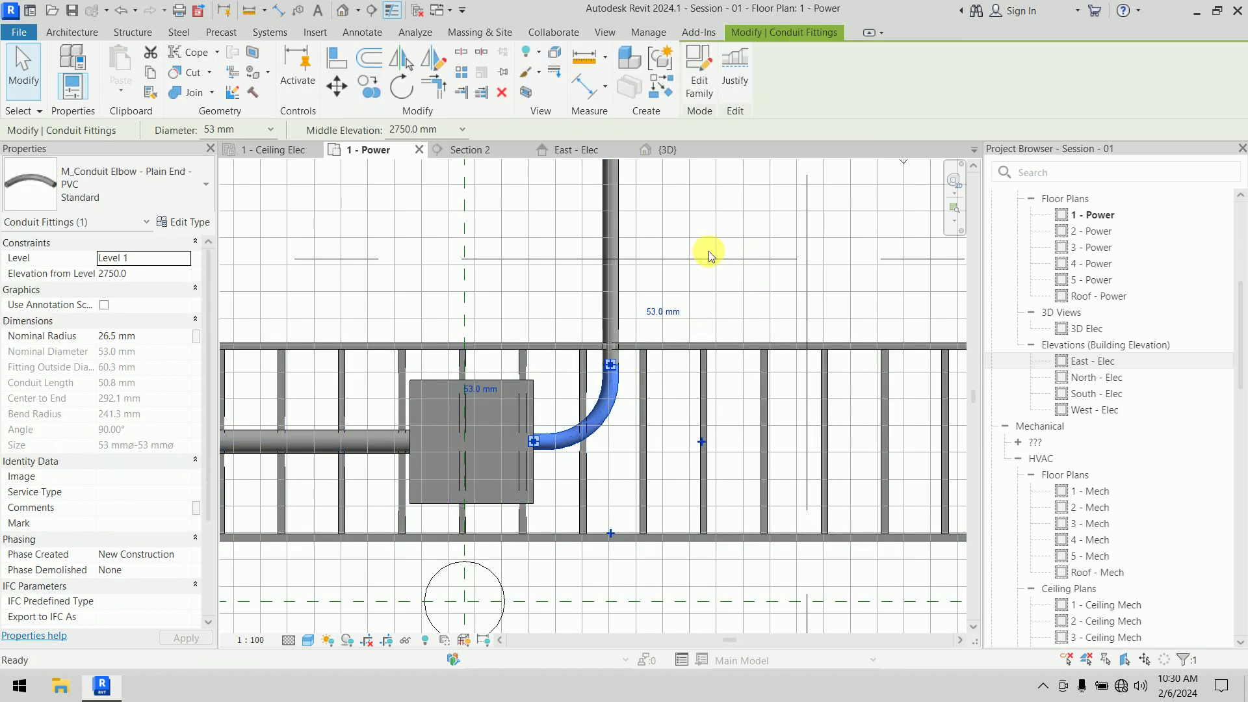
key("Delete")
Delete the perpendicular 53 mm branch conduit and the transition junction box at the corridor crossing
left_click(498, 382)
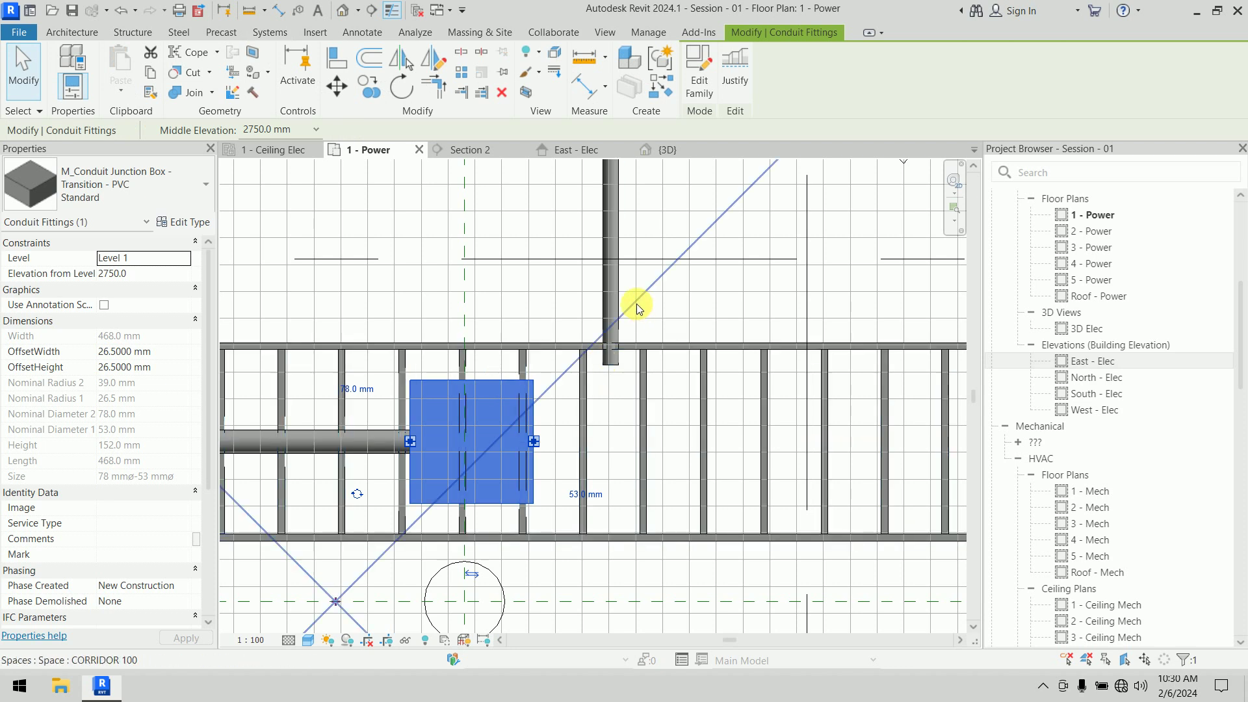
middle_click_drag(637, 309, 646, 345)
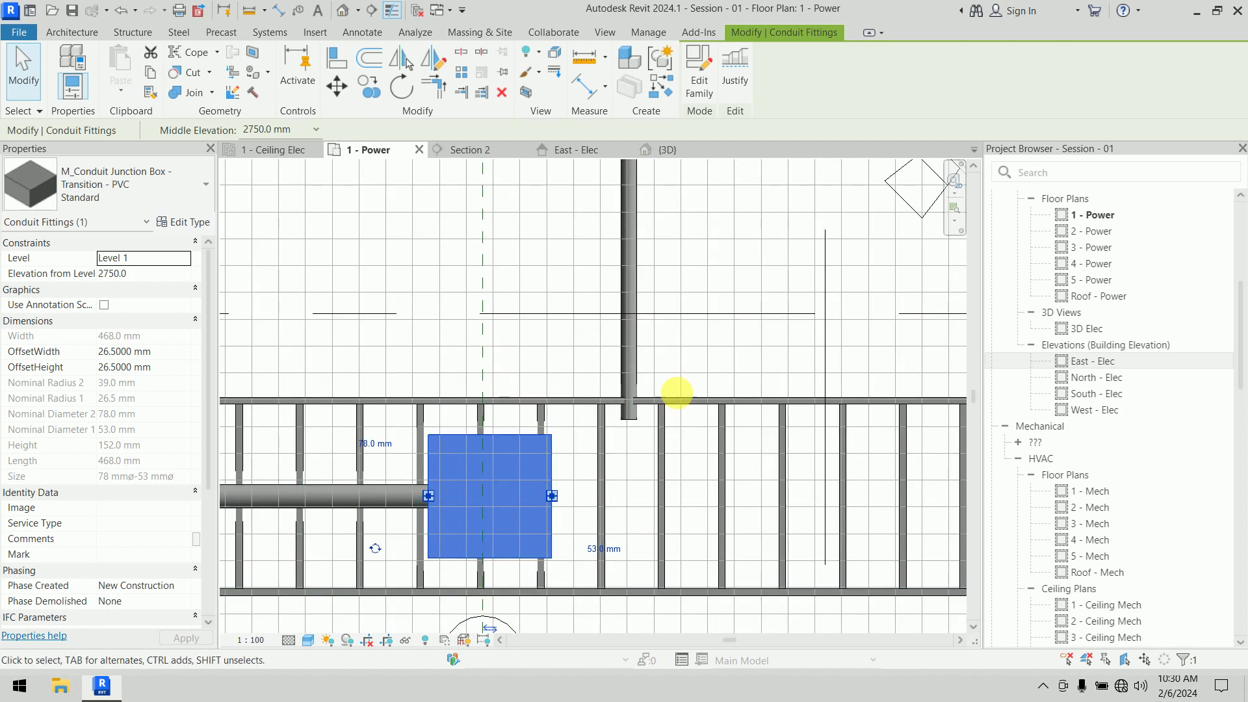
left_click(715, 351)
left_click(636, 339)
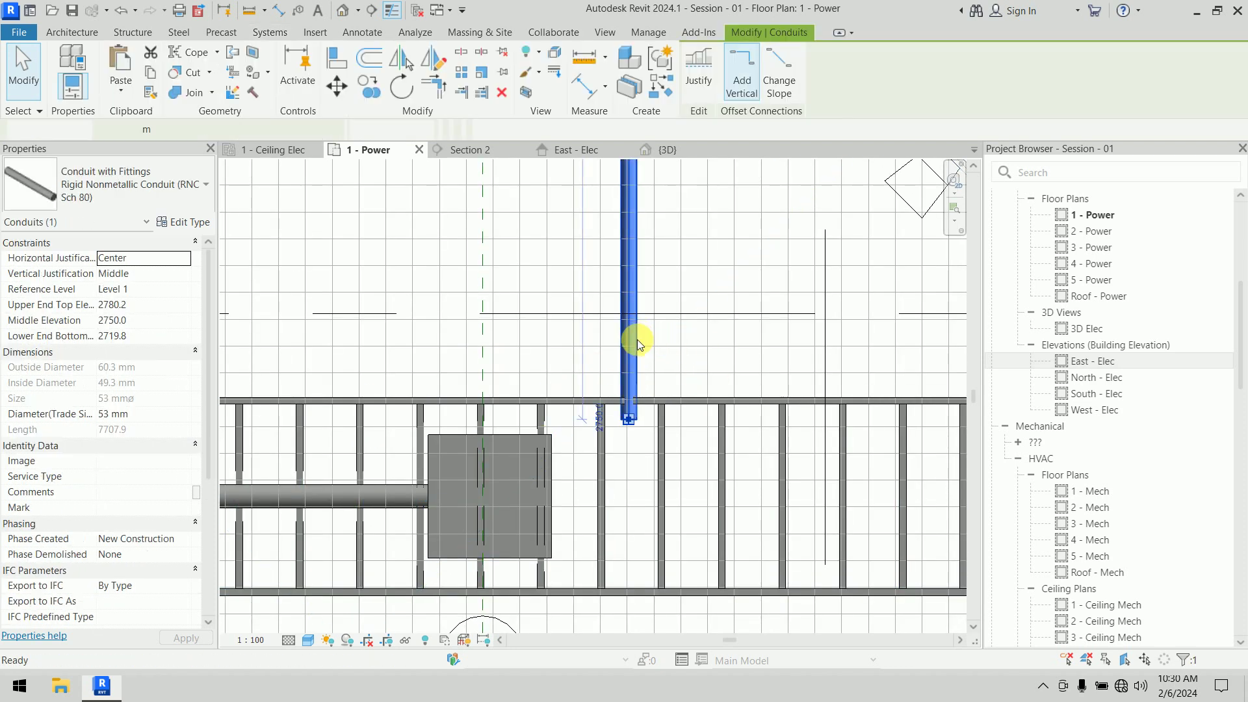
key("Delete")
left_click(515, 445)
key("Delete")
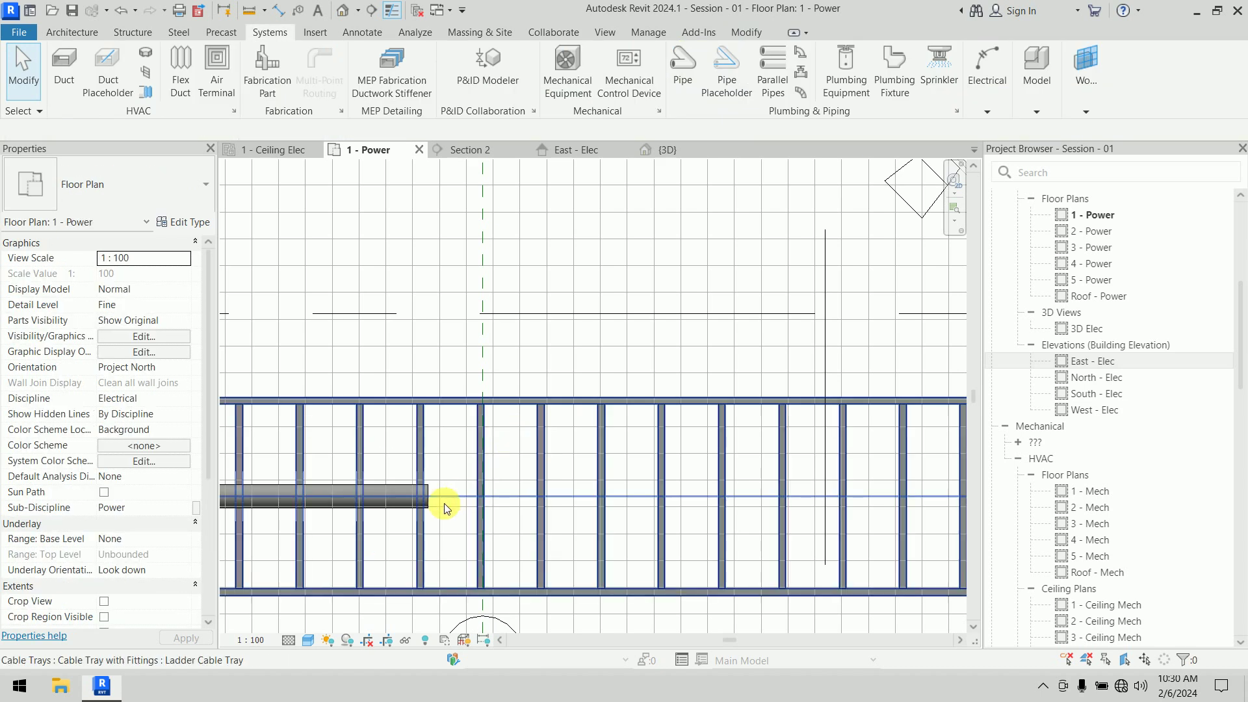
Extend the 78 mm corridor conduit slightly past the crossing's grid line and continue it about 3200 mm up the perpendicular corridor at 90°
left_click(427, 498)
left_click_drag(429, 495, 503, 497)
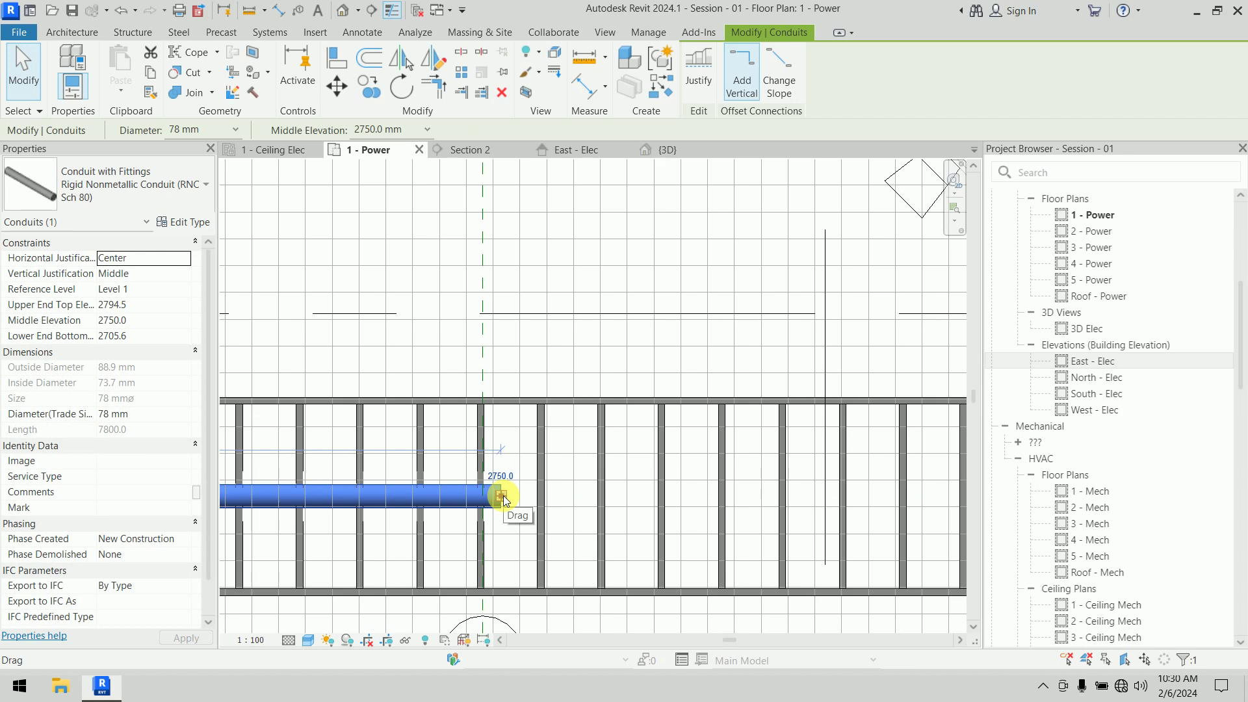
right_click(503, 497)
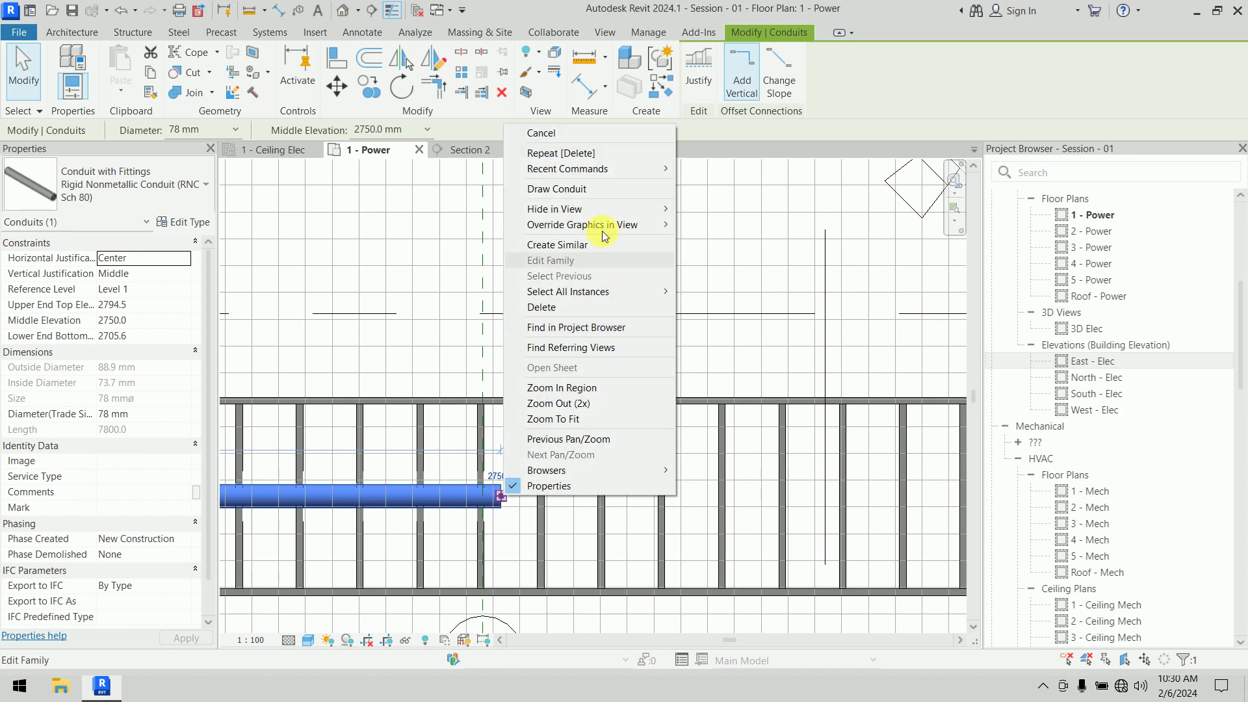
left_click(575, 190)
scroll(541, 295, "down", 3)
middle_click_drag(512, 205, 510, 436)
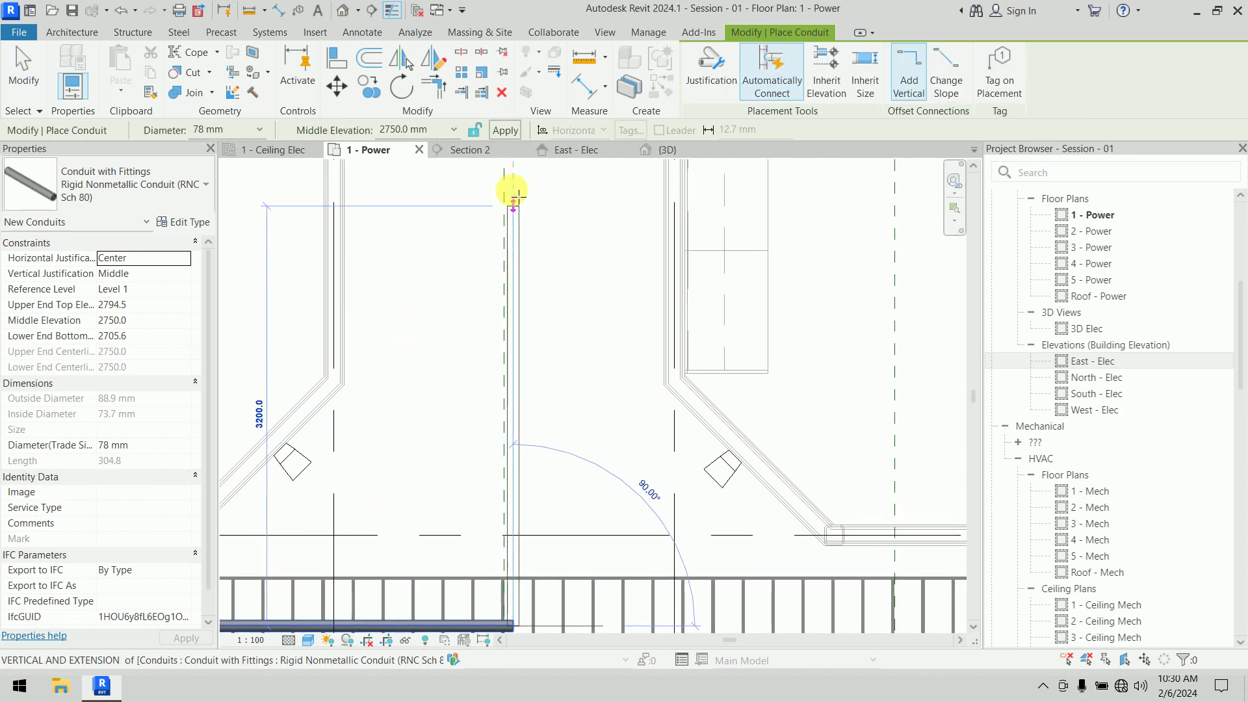
left_click(518, 187)
scroll(592, 393, "down", 2)
middle_click_drag(593, 393, 588, 256)
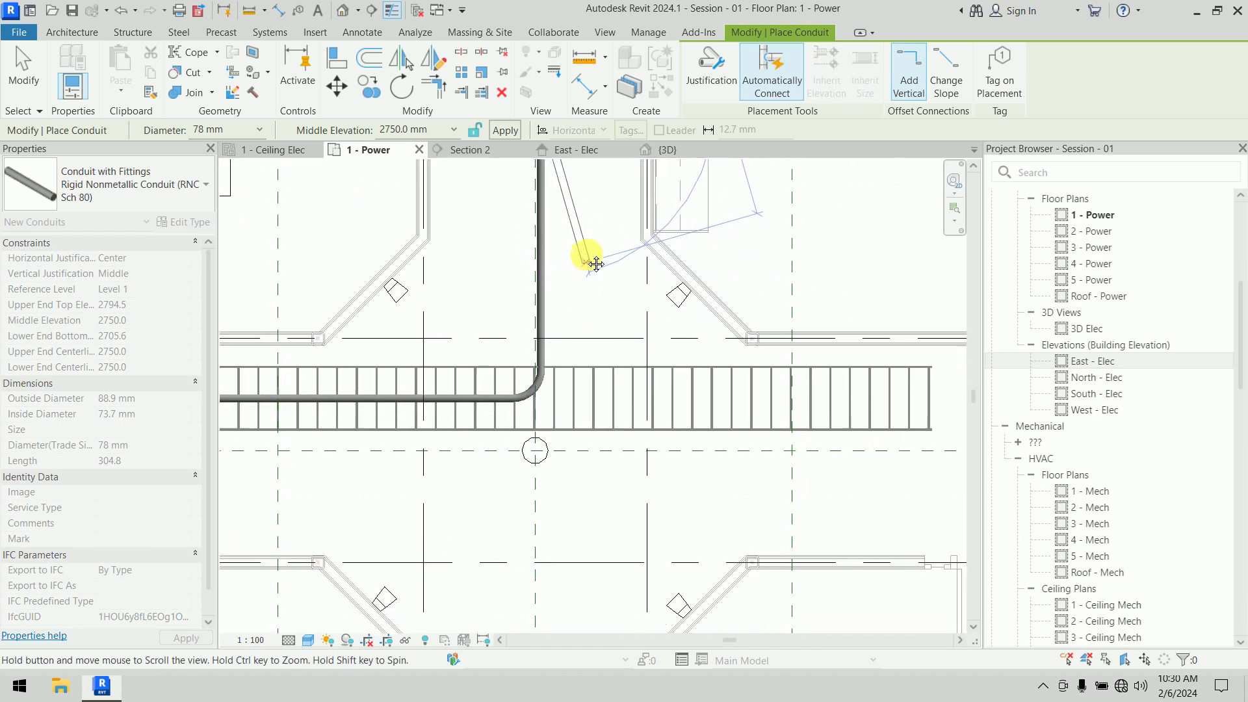
key("Escape")
key("Escape")
middle_click_drag(556, 481, 557, 245)
scroll(555, 290, "up", 2)
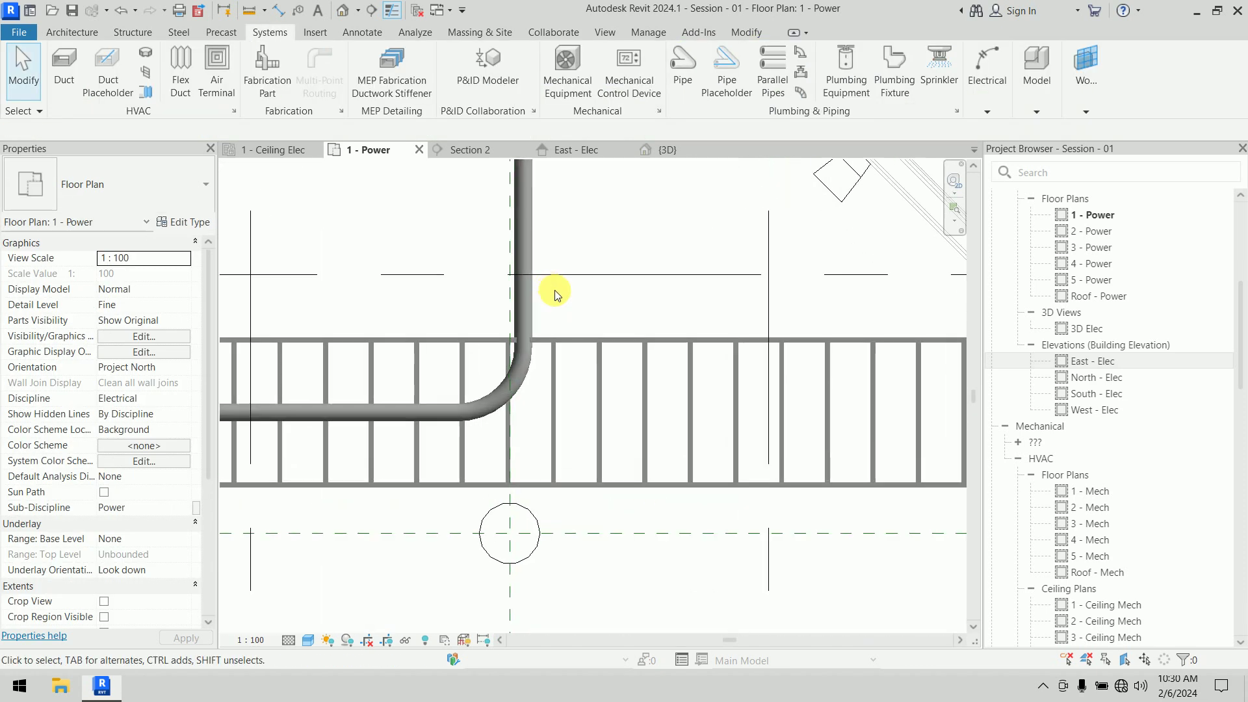
Draw a matching ladder cable tray branch about 3100 mm long, from the corridor tray's centerline up along the perpendicular conduit
left_click(572, 340)
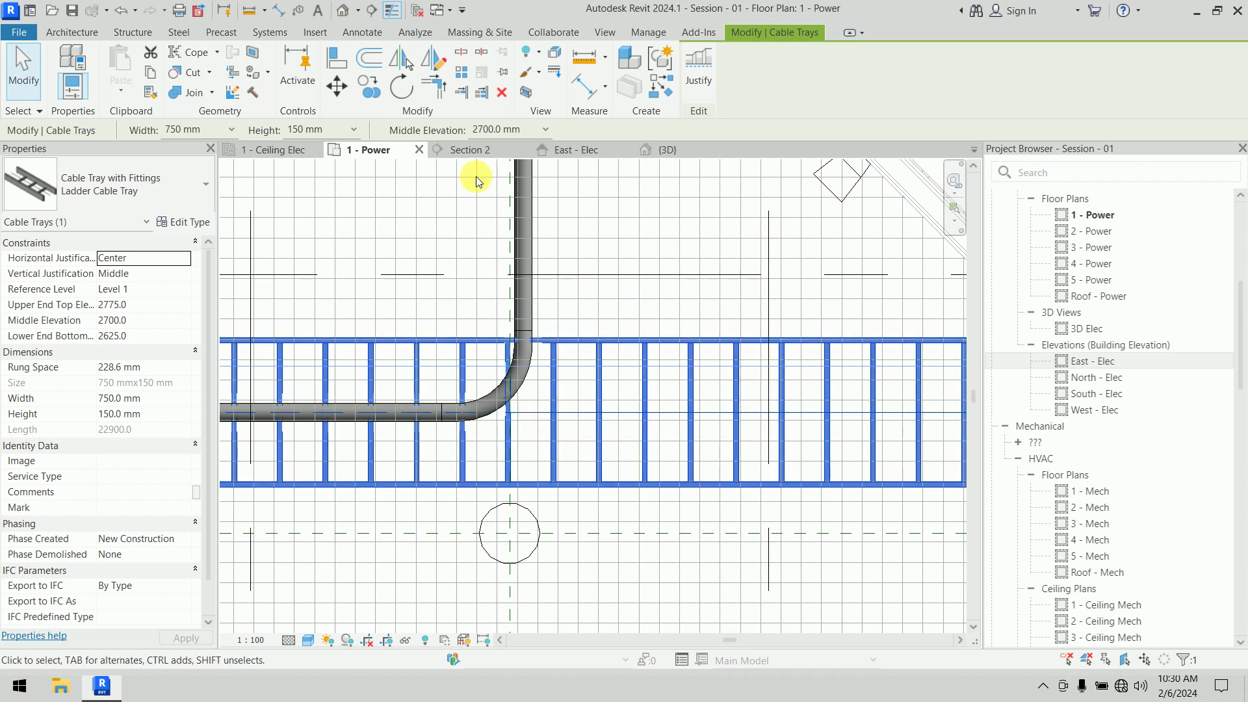
left_click(665, 97)
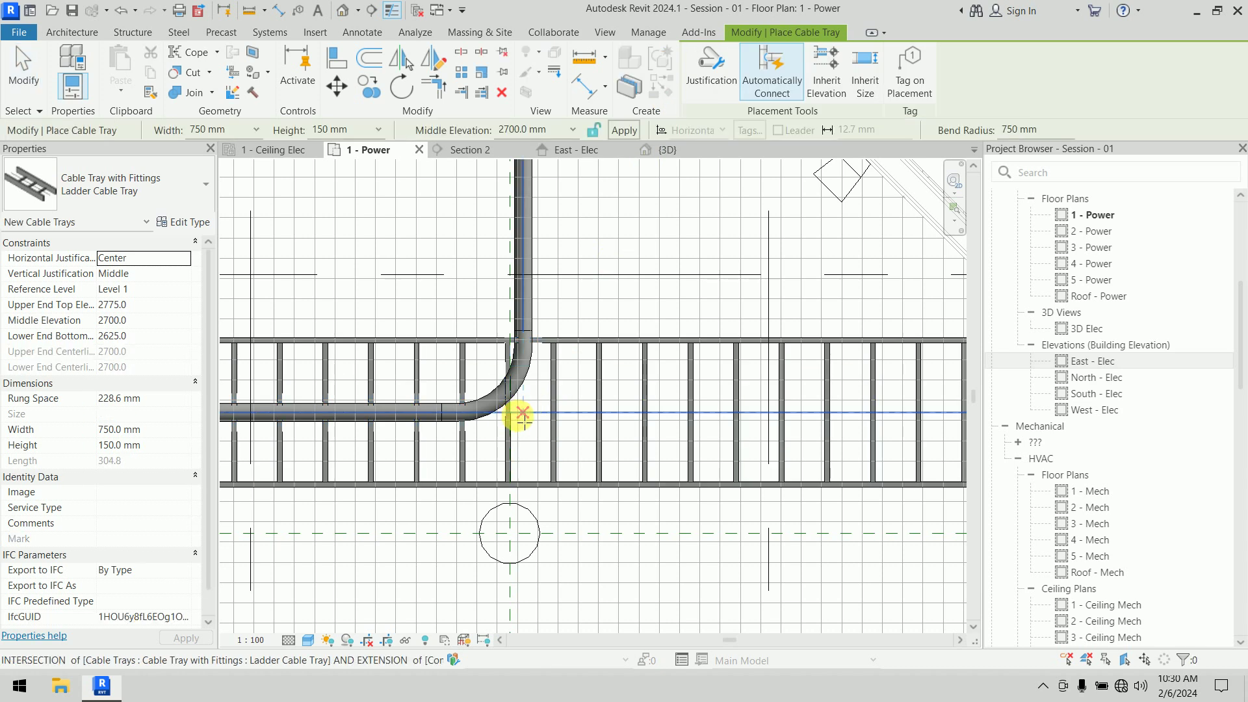
left_click(522, 414)
scroll(524, 198, "down", 3)
middle_click_drag(524, 198, 525, 577)
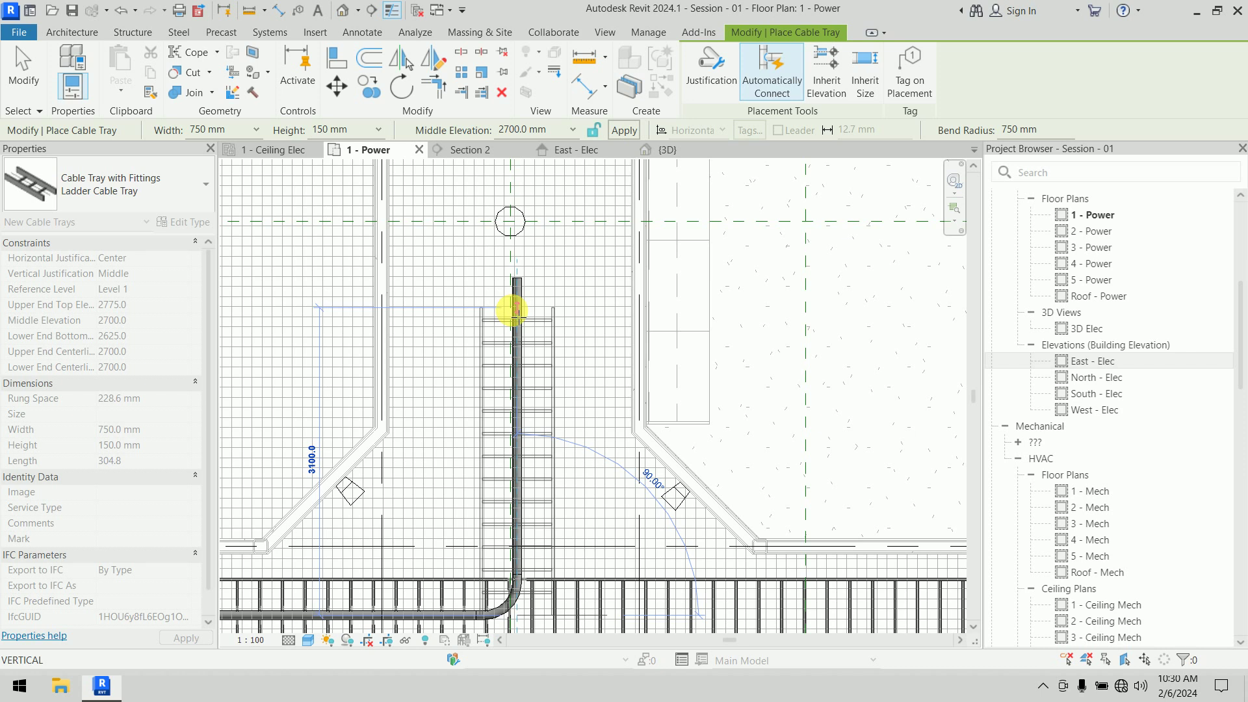
left_click(640, 380)
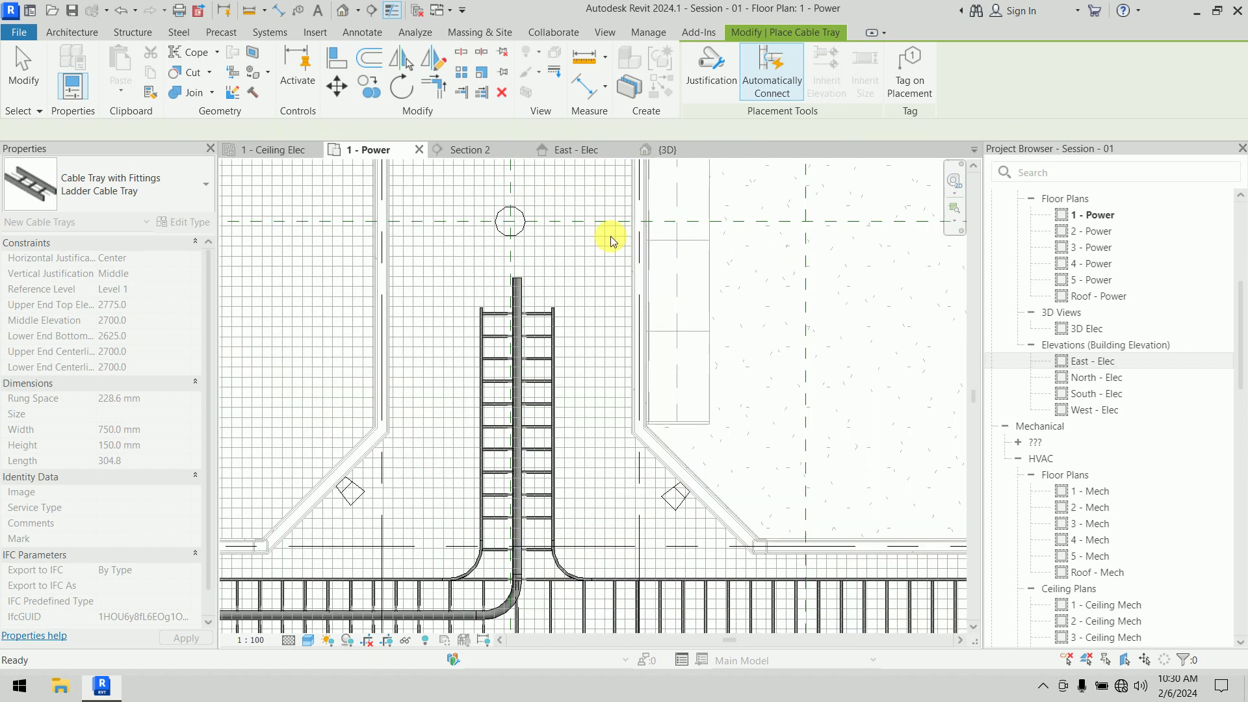
key("Escape")
key("Escape")
Convert the ladder horizontal tee at the corridor crossing into a horizontal cross with an open connection facing the opposite corridor
middle_click_drag(819, 476, 797, 312)
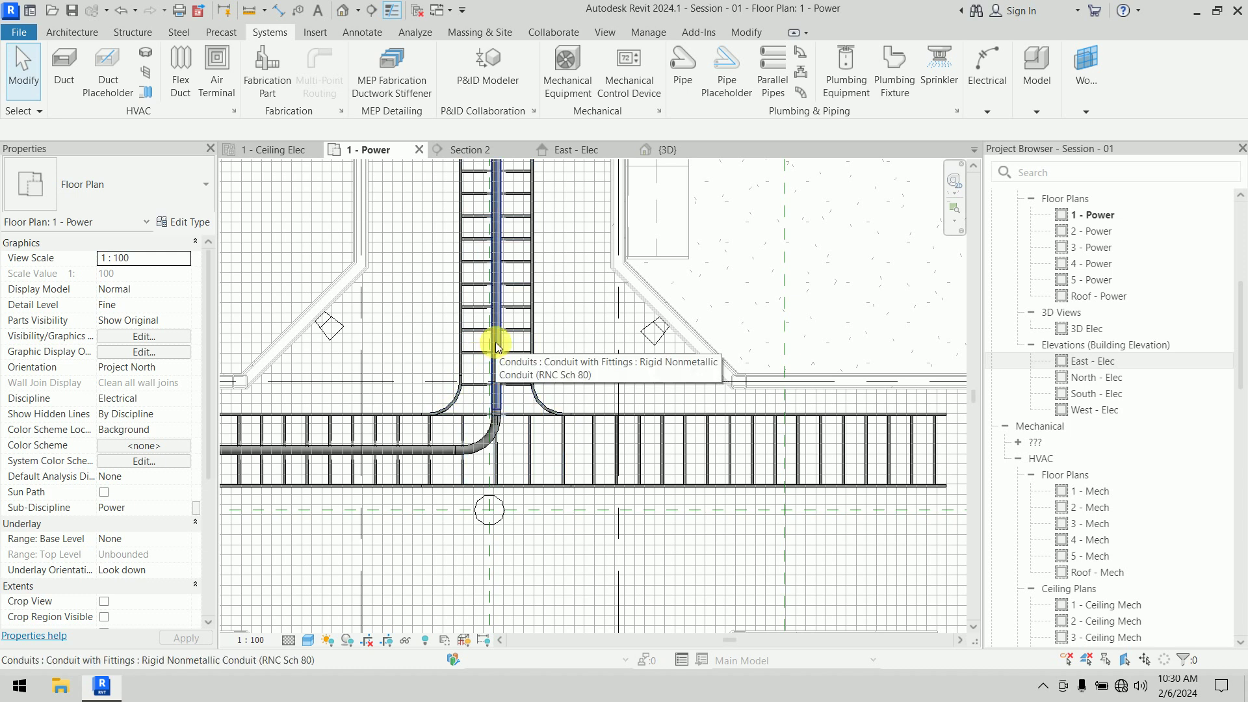
left_click(520, 478)
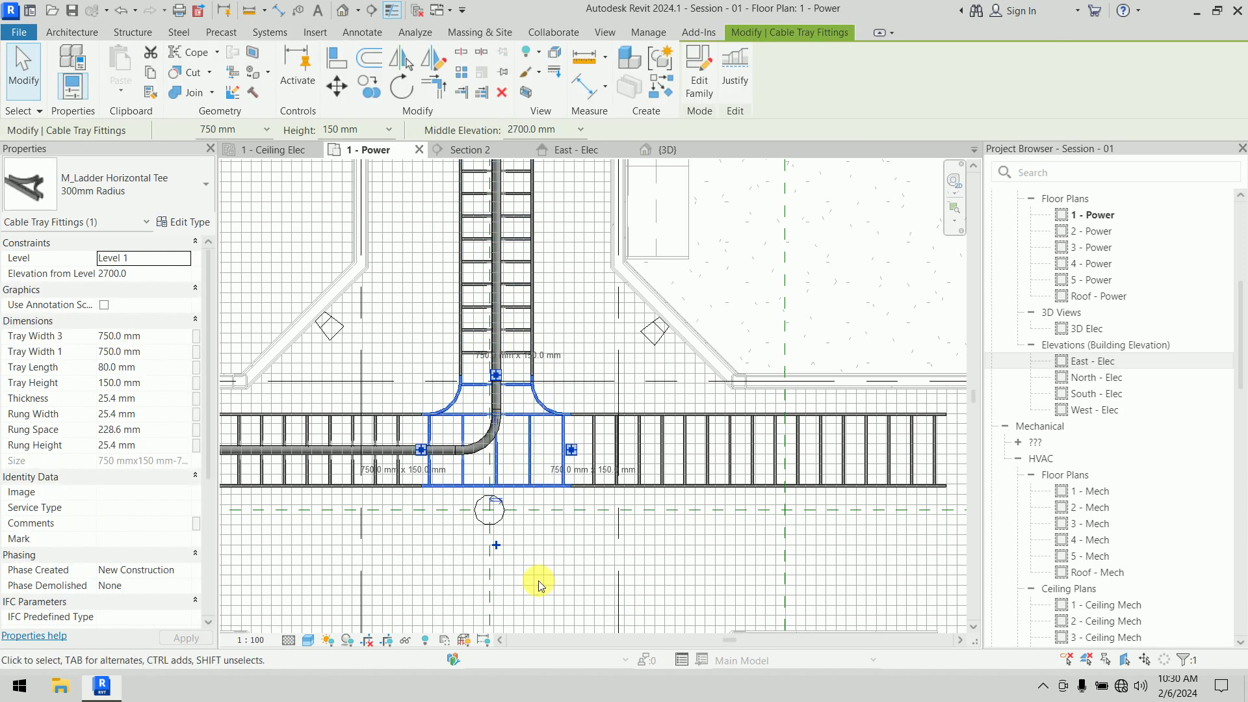
left_click(592, 578)
scroll(588, 575, "down", 2)
middle_click_drag(582, 557, 557, 428)
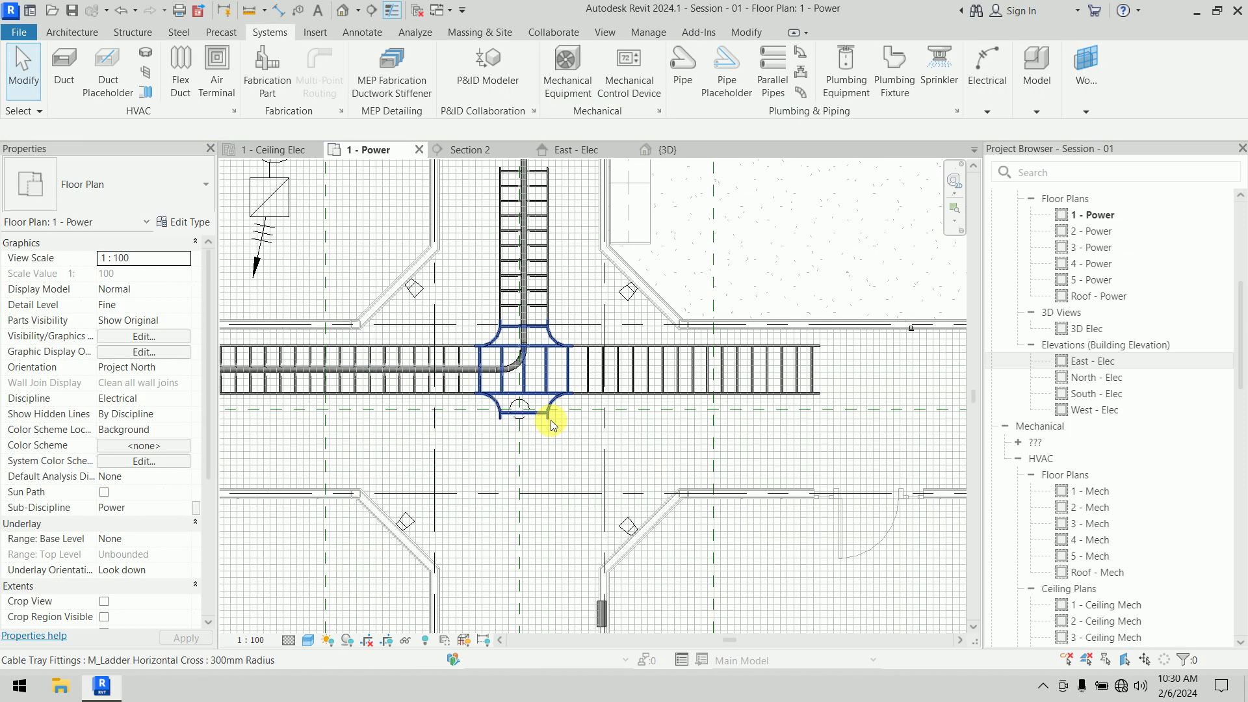
Draw a ladder cable tray about 5800 mm long from the horizontal cross's open end, straight down the opposite corridor, and end the run
right_click(528, 426)
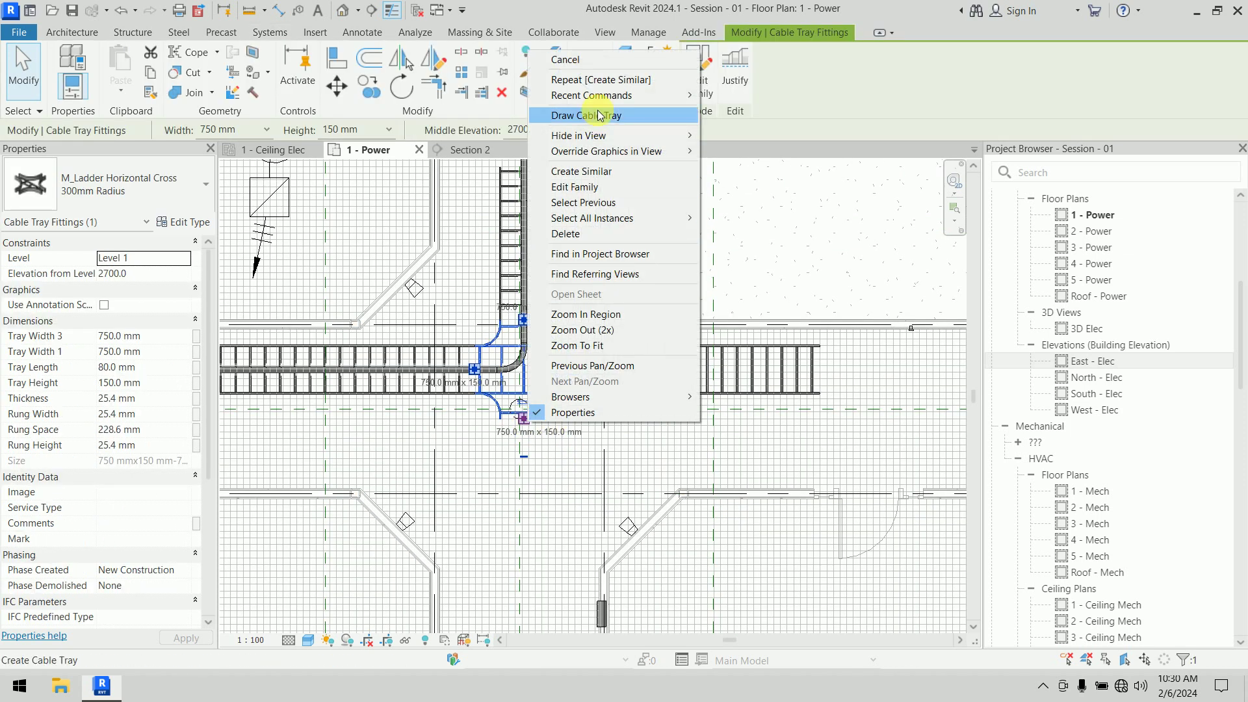
left_click(601, 116)
middle_click_drag(536, 612, 506, 363)
left_click(505, 554)
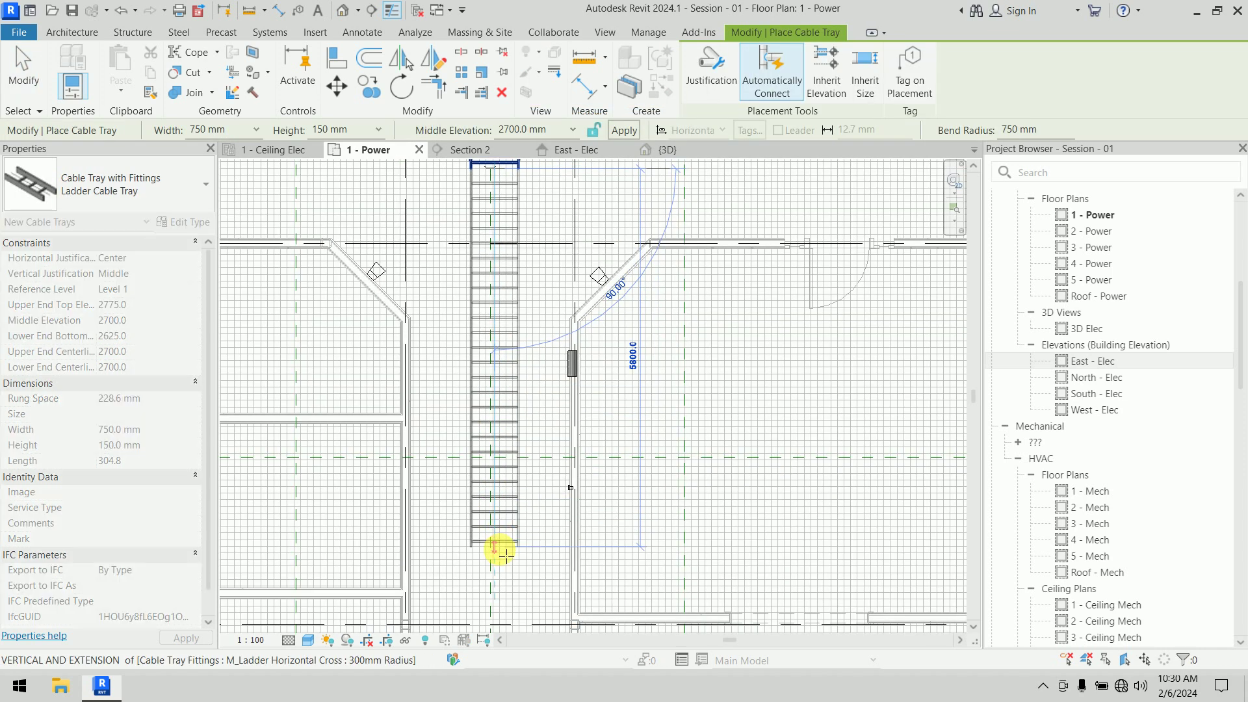
right_click(591, 256)
left_click(601, 261)
right_click(593, 228)
left_click(601, 235)
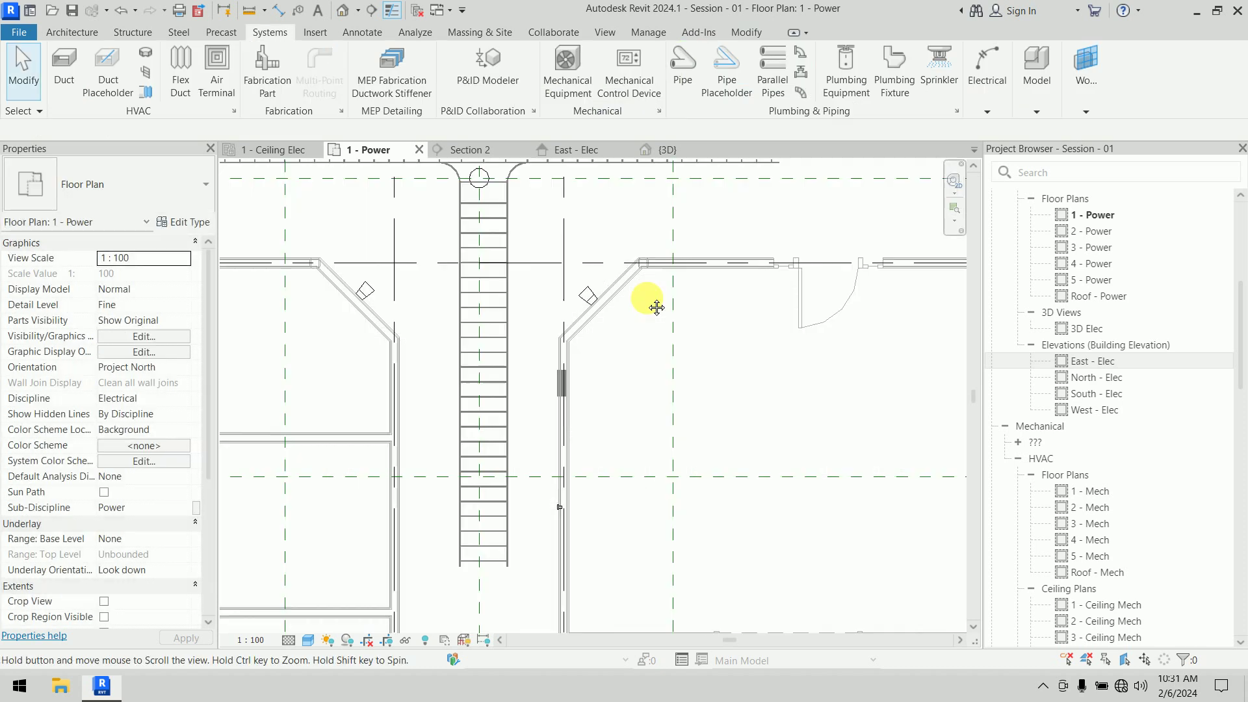
middle_click_drag(652, 301, 392, 461)
left_click(577, 388)
scroll(585, 395, "down", 2)
right_click(381, 409)
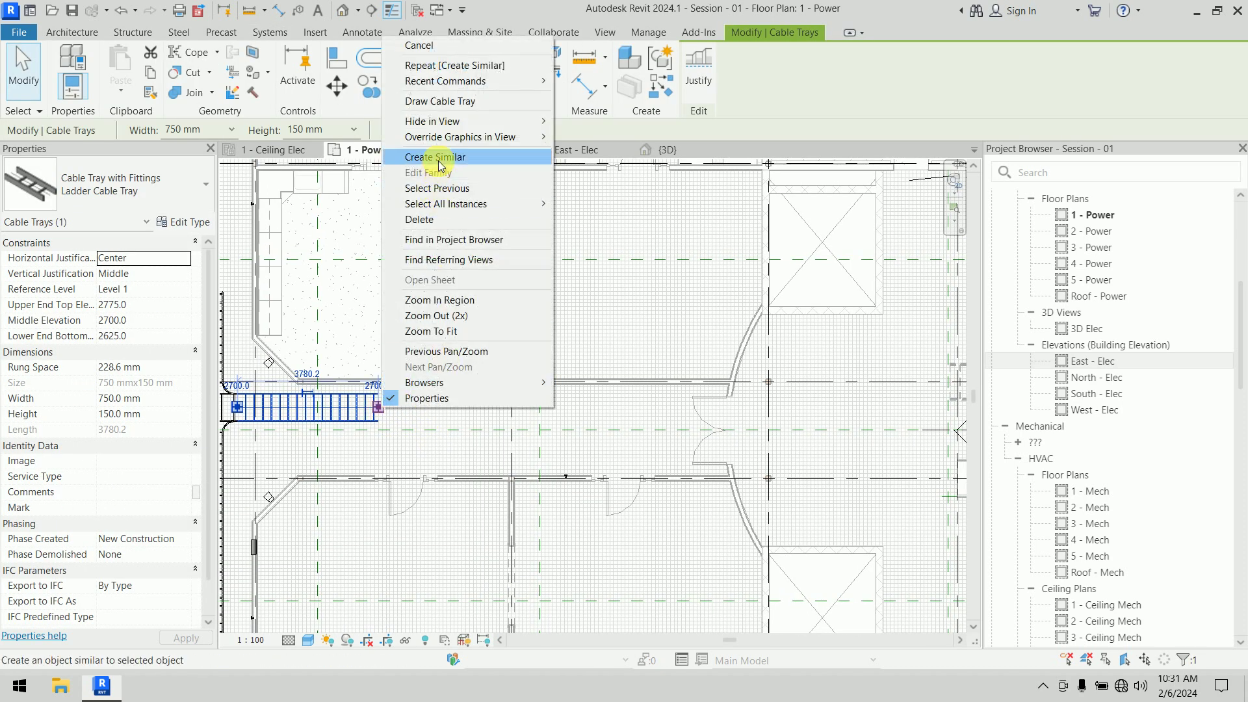
left_click(448, 101)
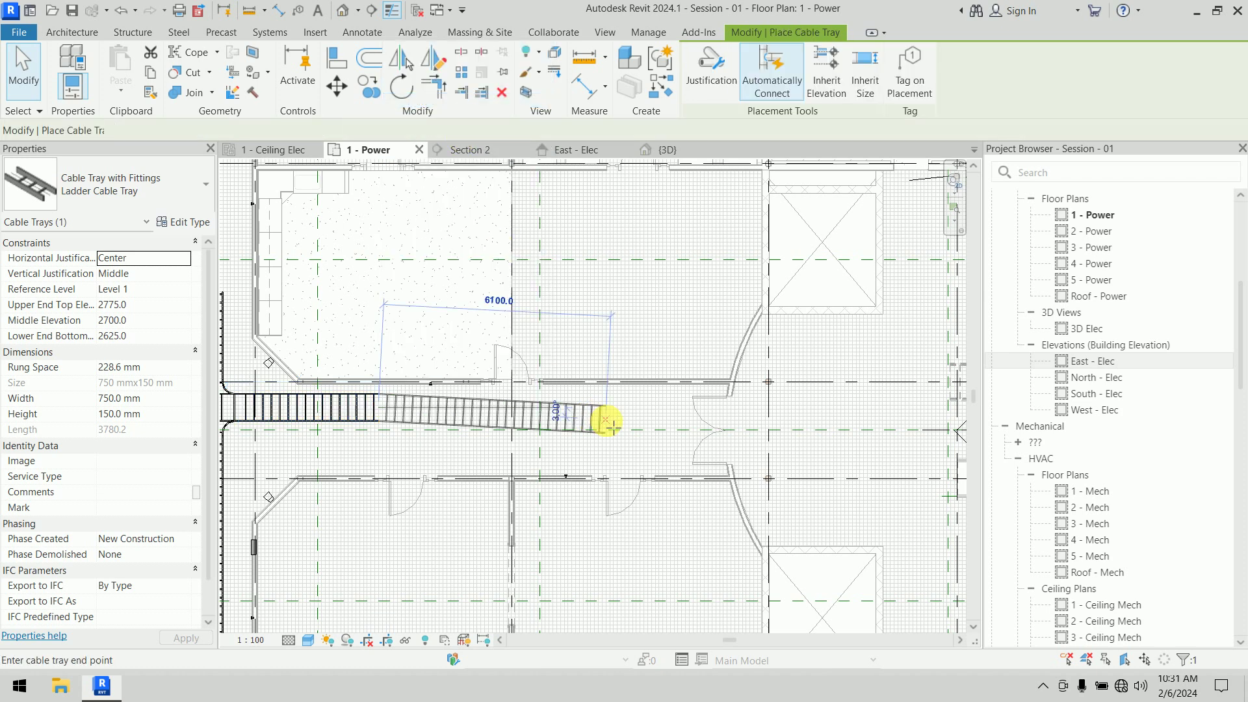
scroll(650, 418, "down", 2)
middle_click_drag(718, 418, 367, 459)
scroll(569, 462, "up", 5)
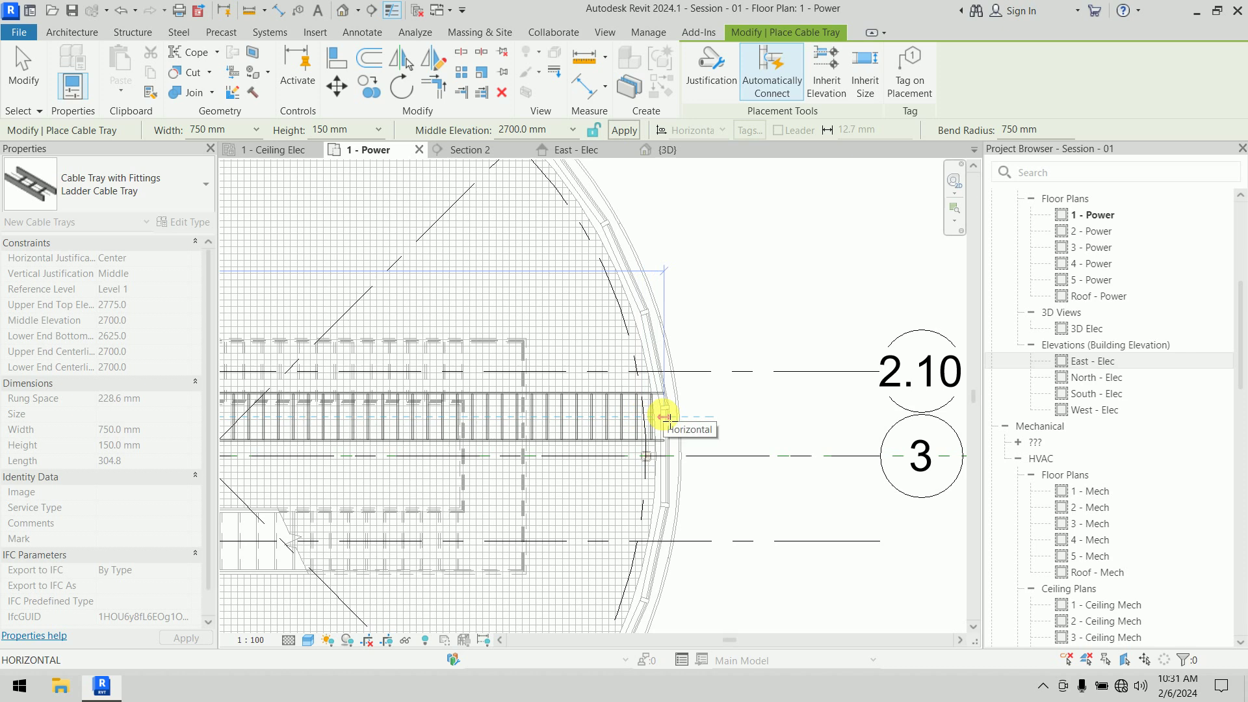
scroll(621, 436, "down", 5)
middle_click_drag(361, 442, 803, 503)
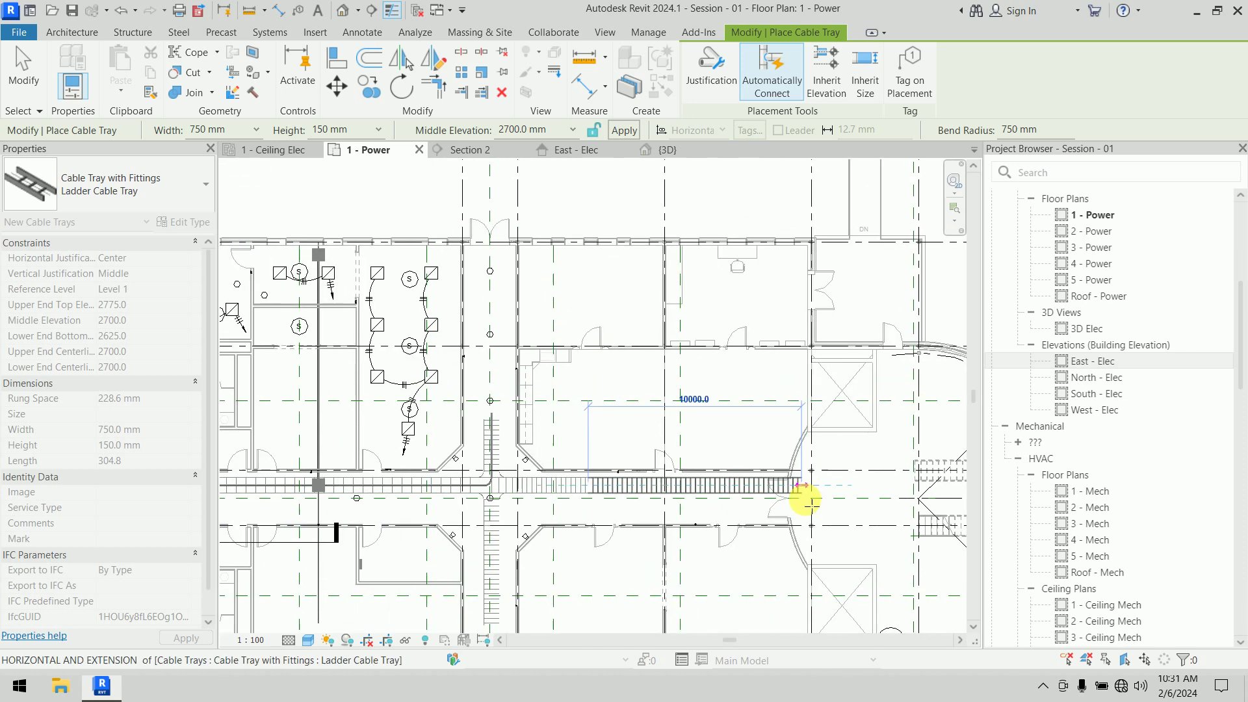
key("Escape")
key("Escape")
scroll(802, 510, "up", 3)
middle_click_drag(312, 374, 675, 661)
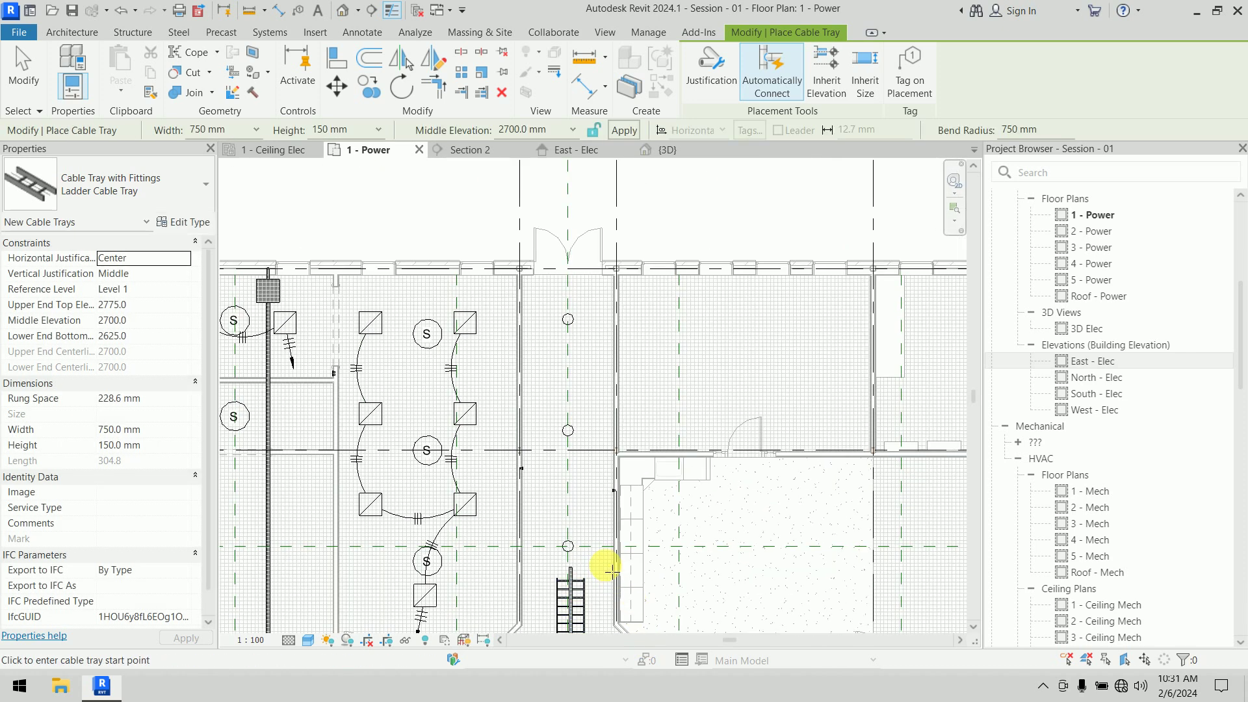
key("Escape")
Draw a 750 x 150 mm ladder cable tray branch from the corridor tray at the junction box, along the perpendicular conduit
middle_click_drag(482, 529, 648, 304)
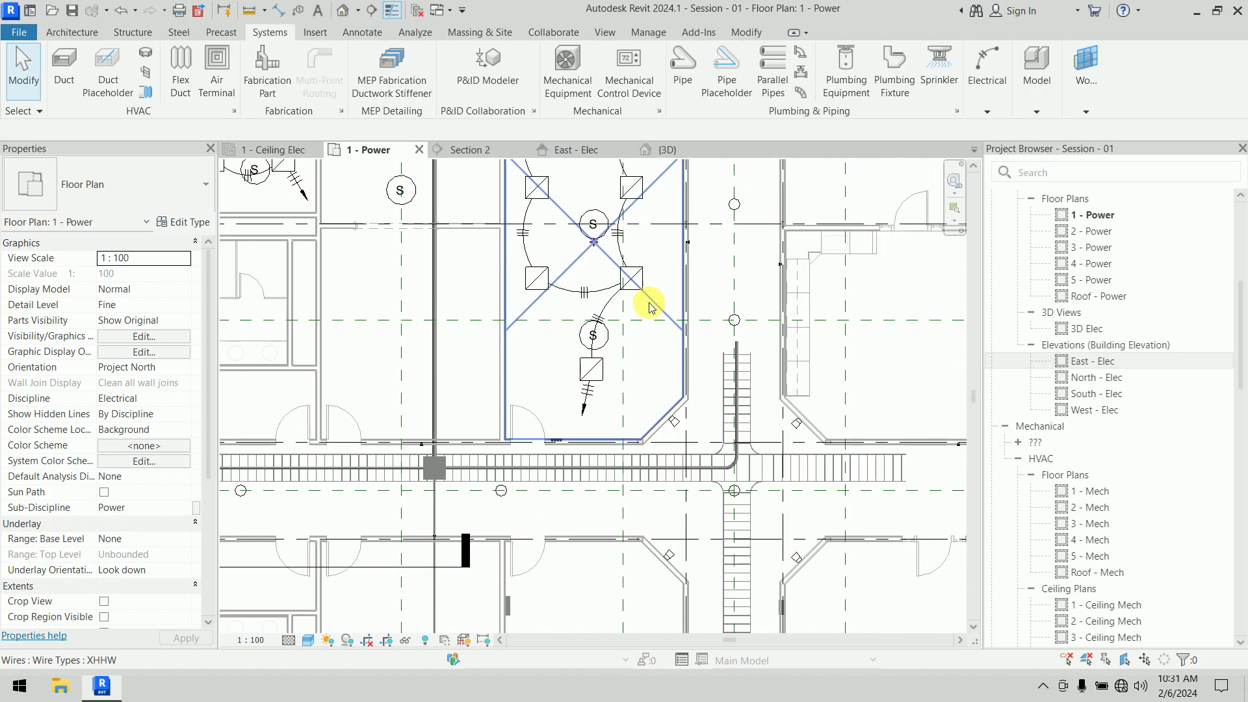
scroll(682, 343, "down", 3)
middle_click_drag(574, 430, 166, 300)
left_click(453, 410)
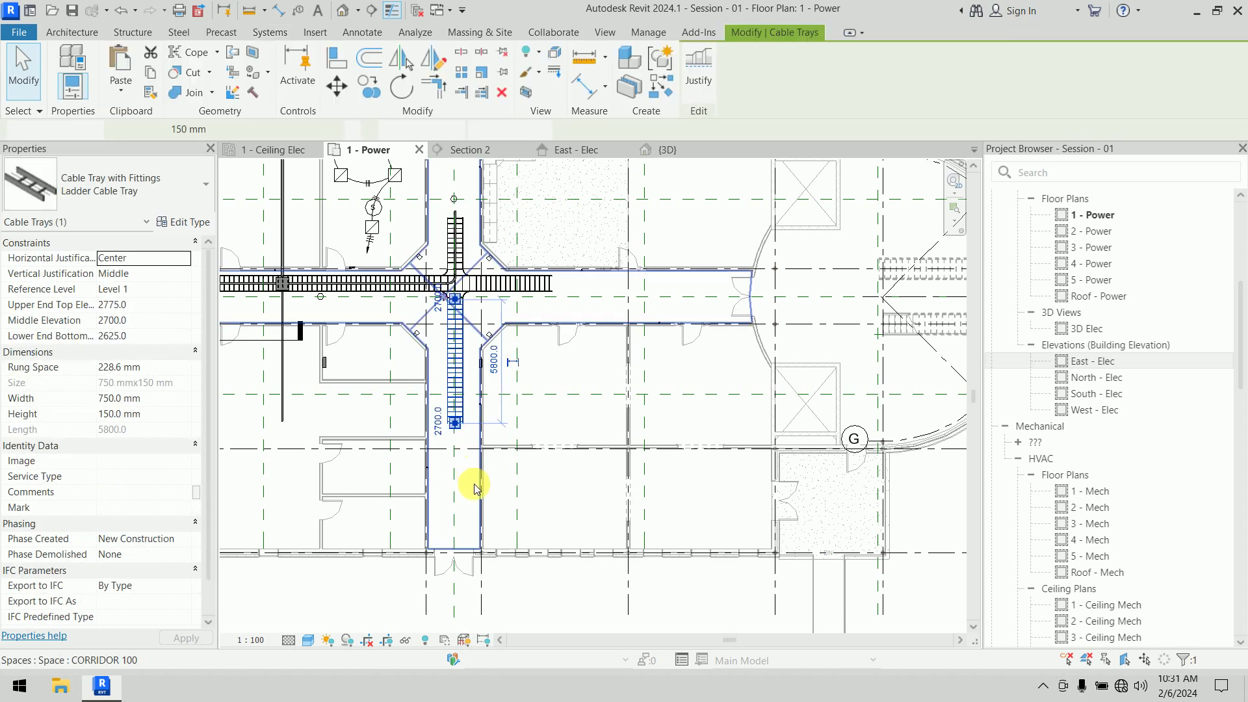
middle_click_drag(515, 362, 701, 439)
middle_click_drag(390, 423, 460, 552)
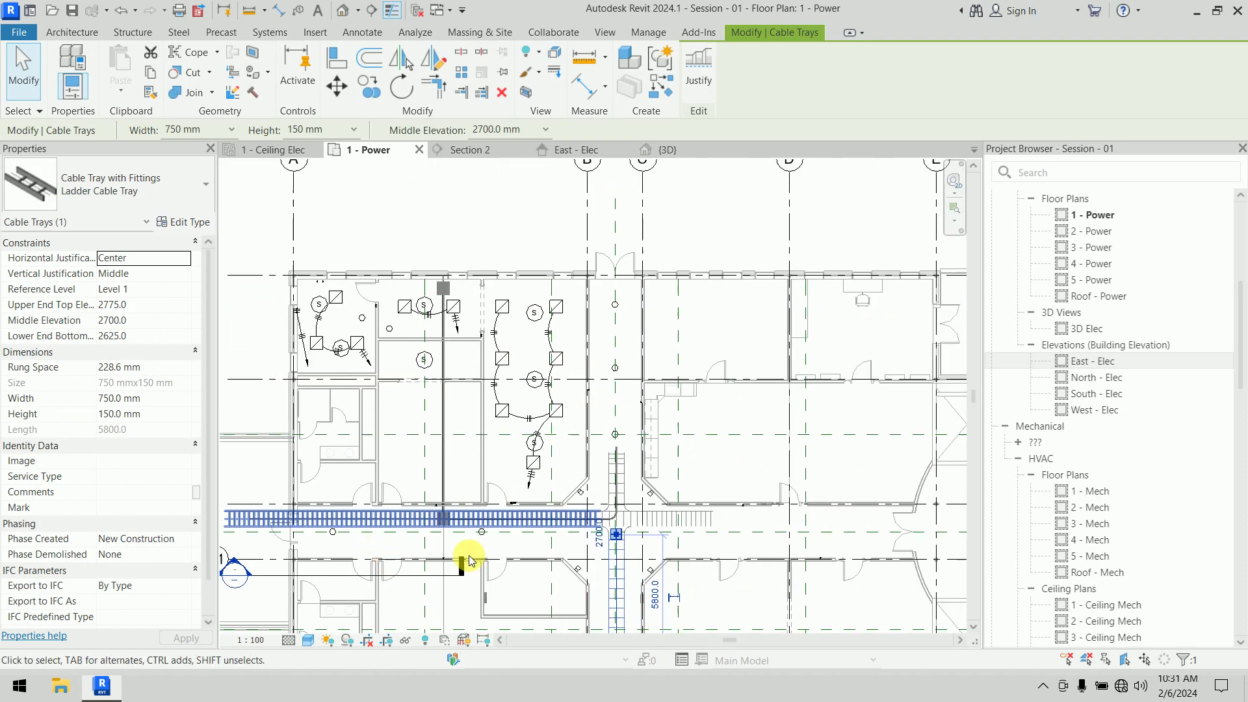
scroll(459, 526, "up", 5)
left_click(453, 543)
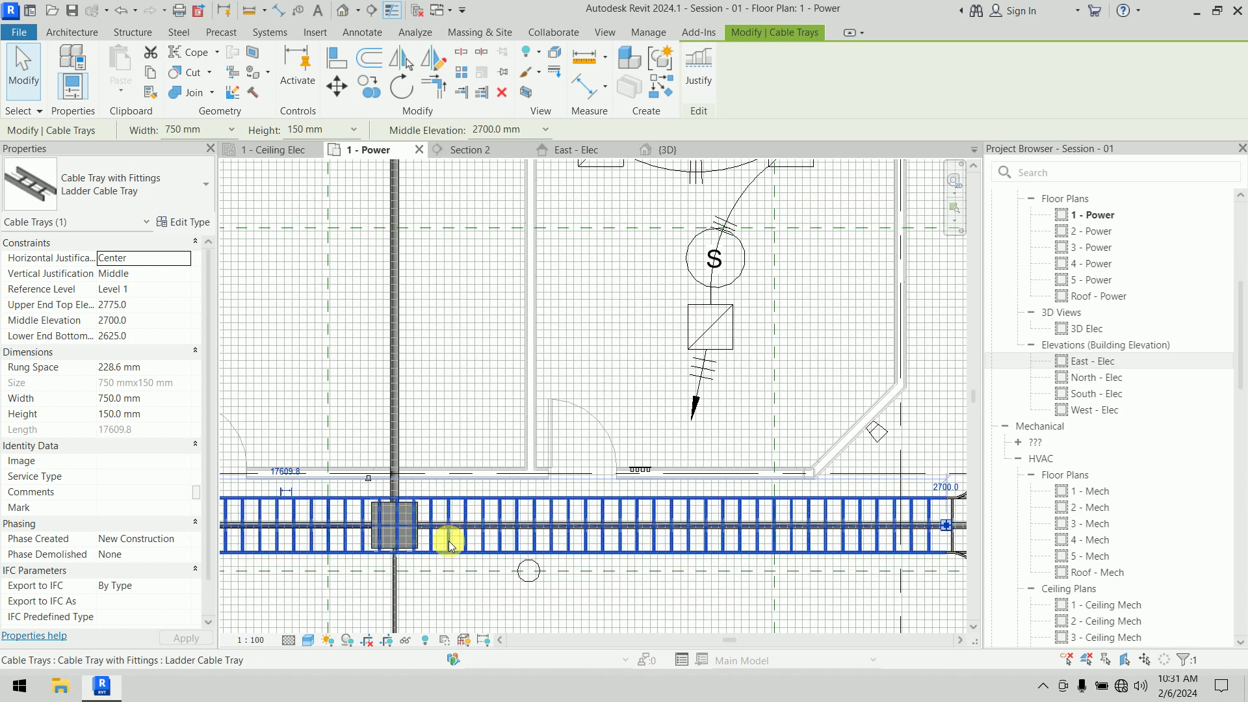
right_click(448, 539)
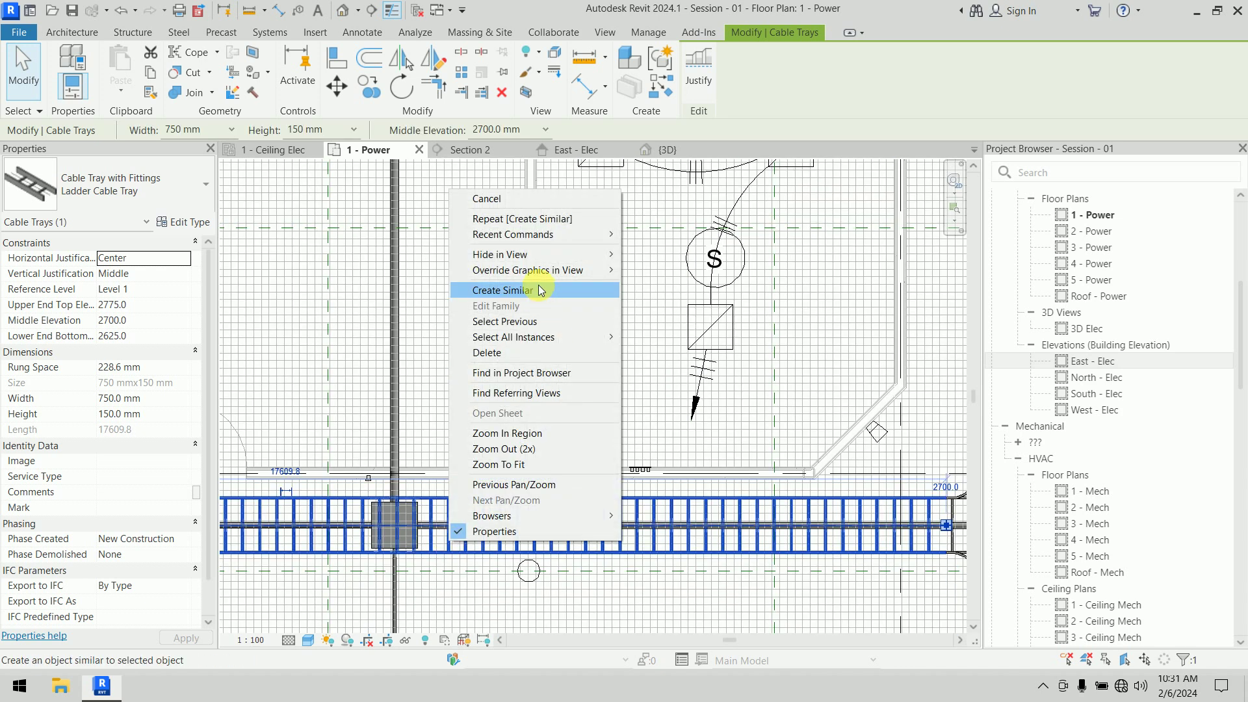
left_click(500, 290)
scroll(369, 479, "up", 2)
scroll(370, 475, "up", 1)
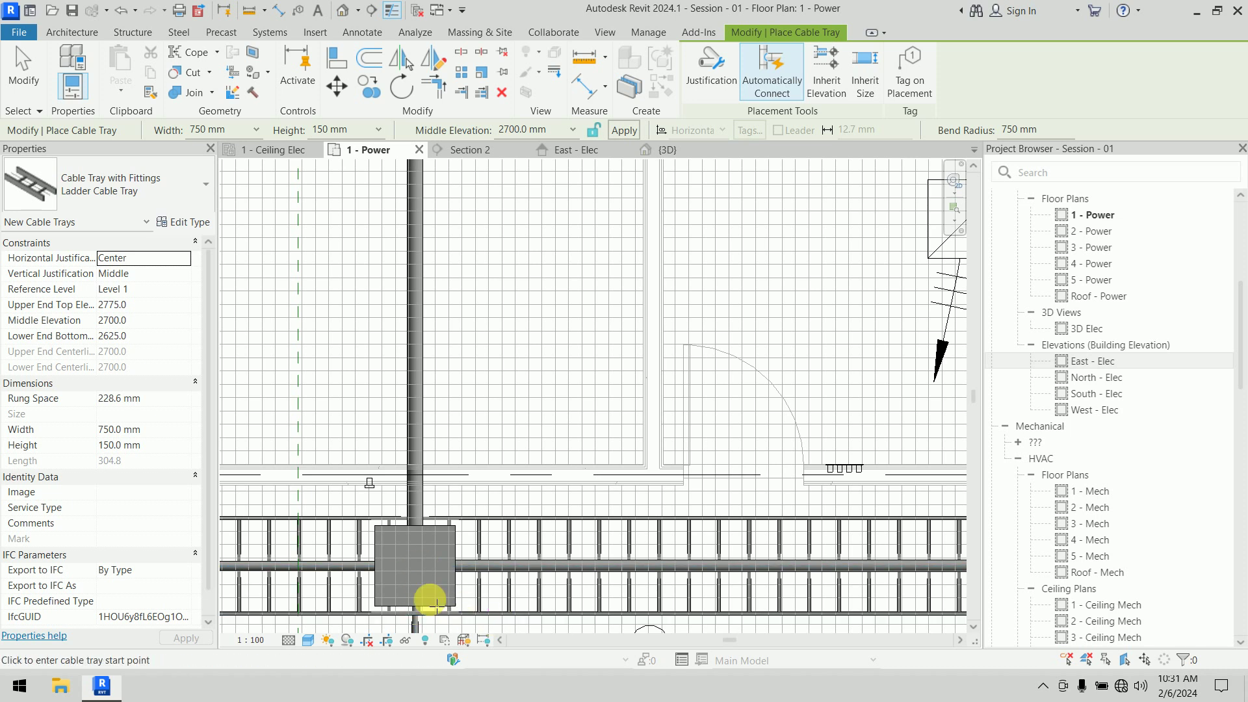
left_click(420, 572)
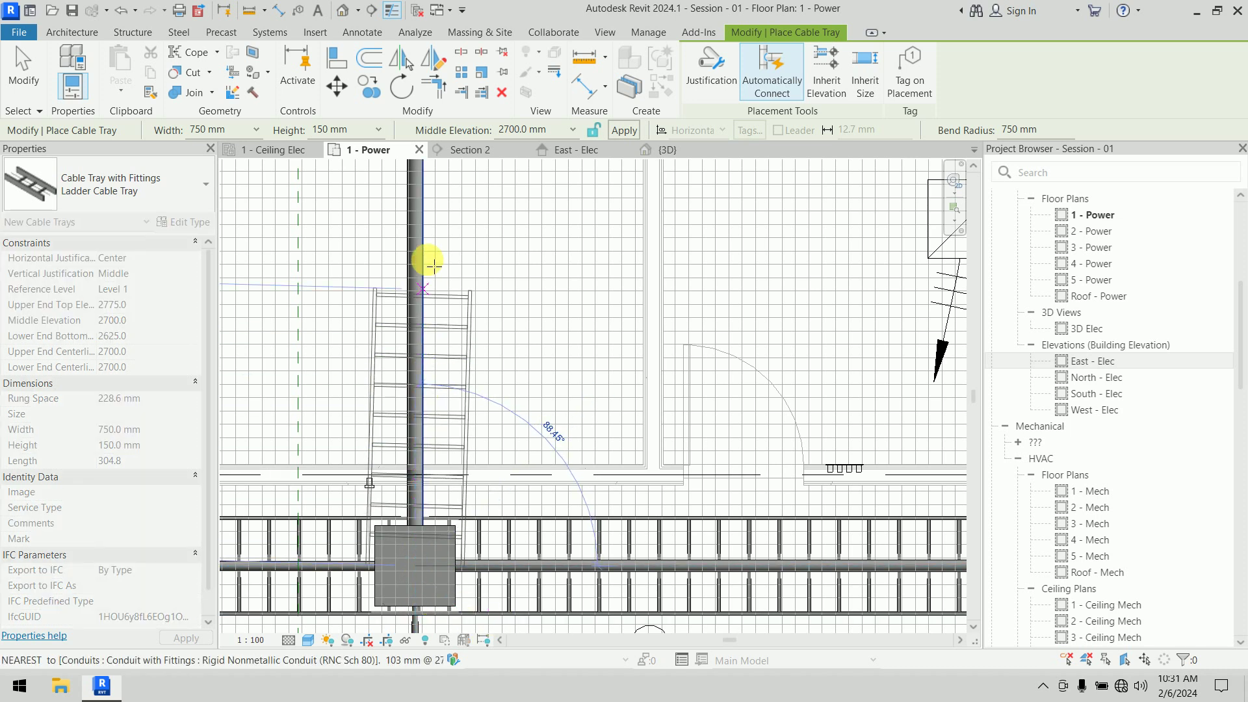
left_click(408, 186)
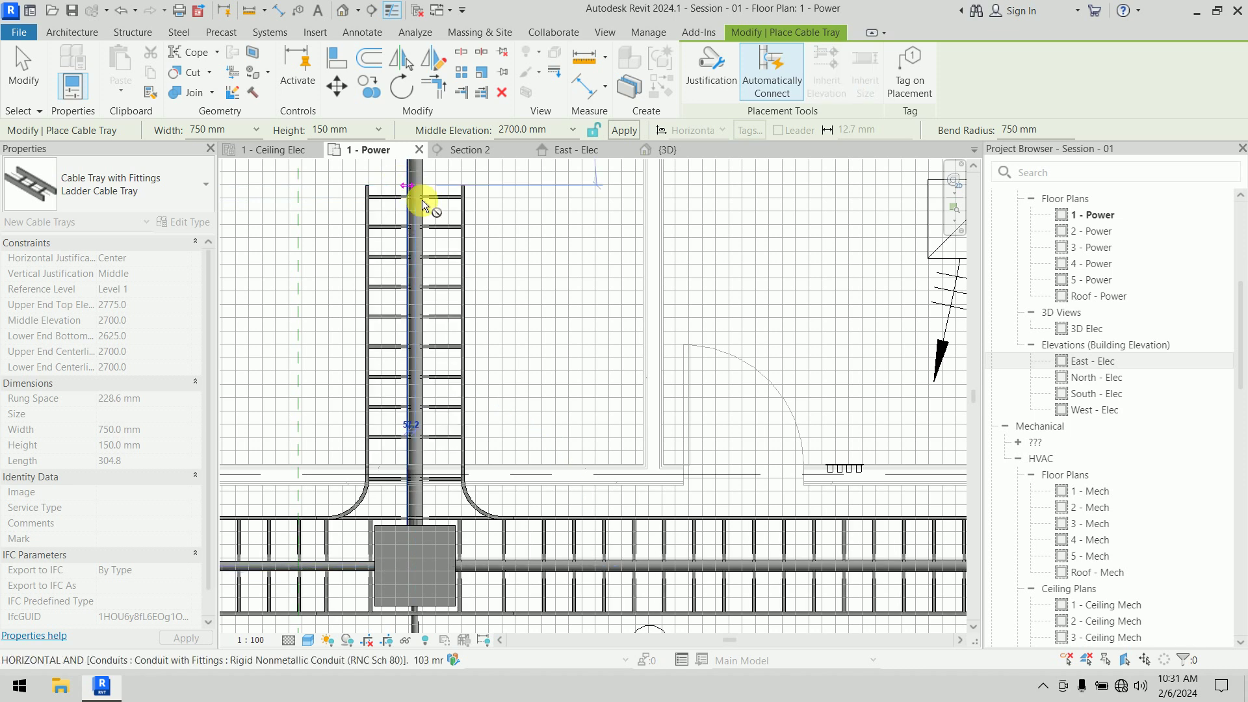
scroll(487, 251, "down", 2)
middle_click_drag(506, 230, 498, 379)
scroll(479, 546, "up", 2)
key("Escape")
key("Escape")
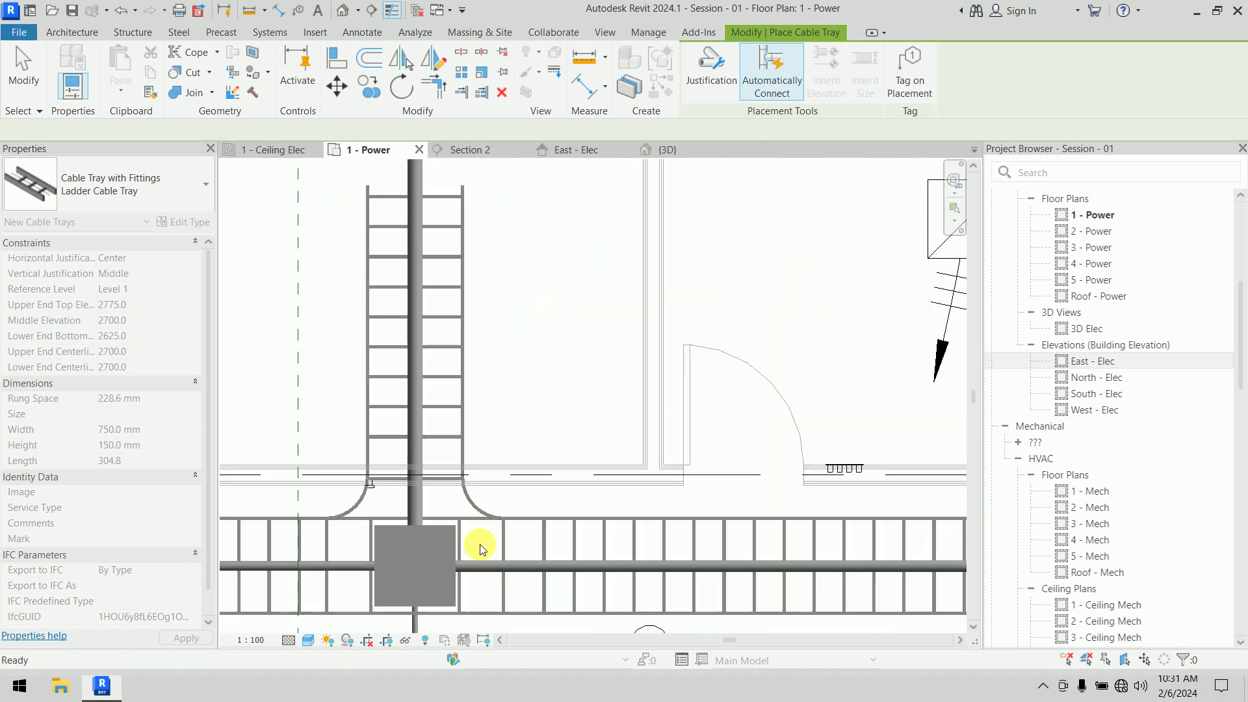
Stretch the new ladder tray branch along the conduit to about 10540 mm, ending just past the junction box at the exterior wall
scroll(505, 370, "down", 2)
middle_click_drag(545, 276, 504, 559)
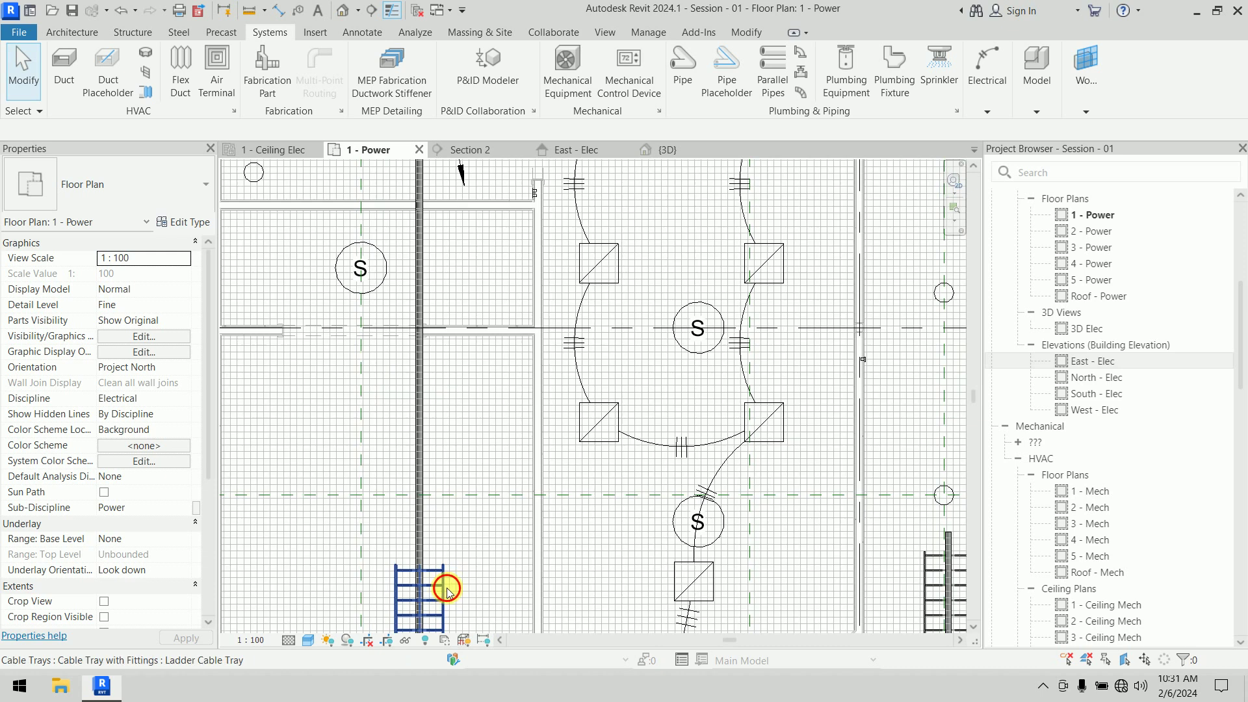
left_click(421, 566)
left_click(419, 564)
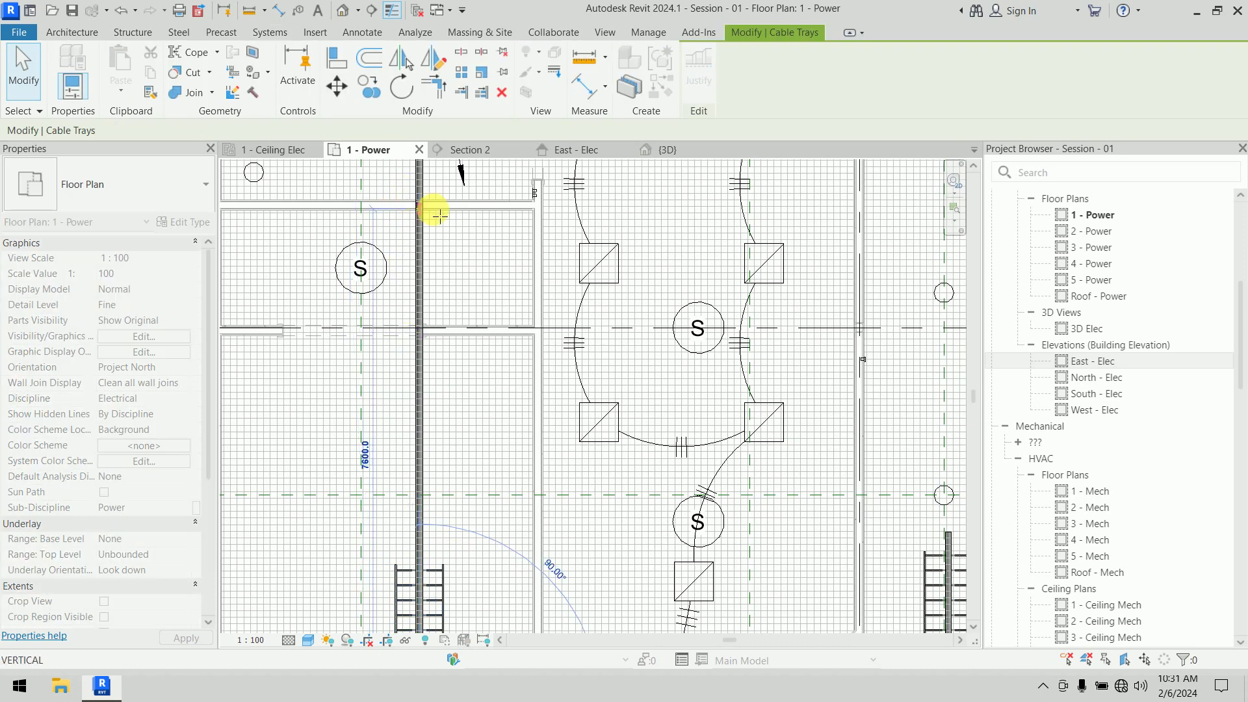
scroll(429, 198, "down", 1)
scroll(436, 214, "down", 1)
middle_click_drag(435, 254, 427, 440)
scroll(428, 439, "up", 1)
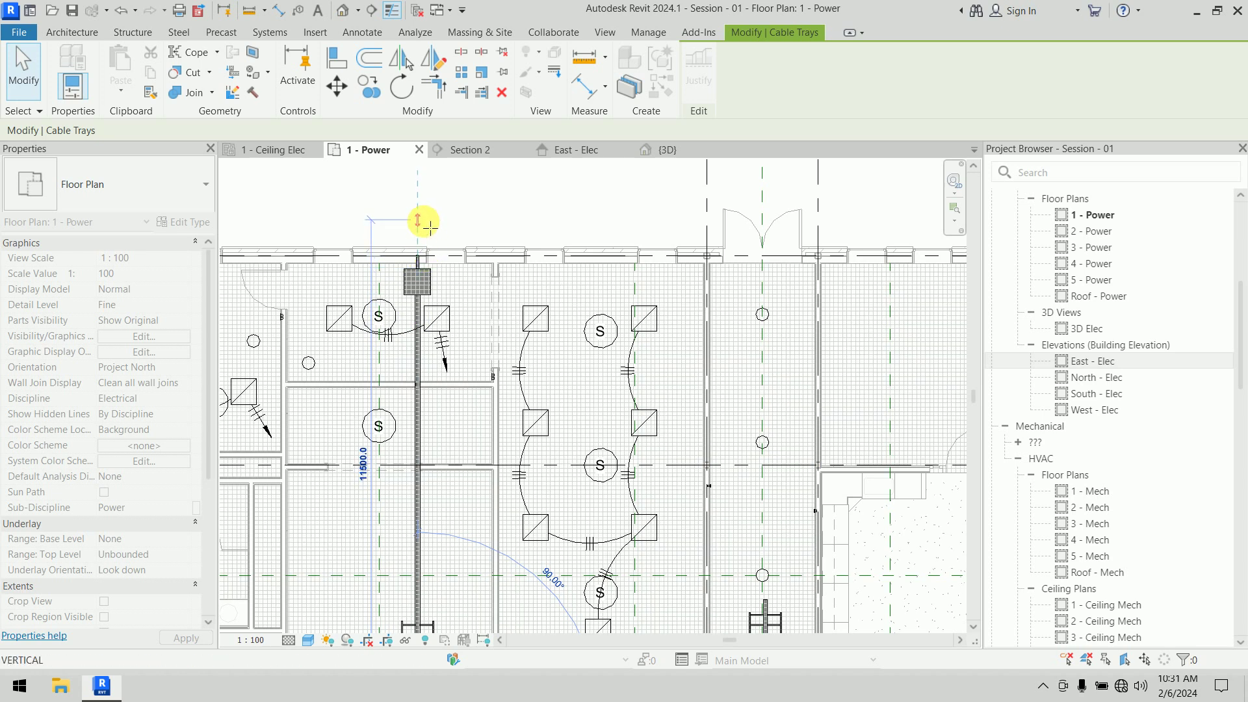
left_click(423, 223)
scroll(544, 203, "up", 5)
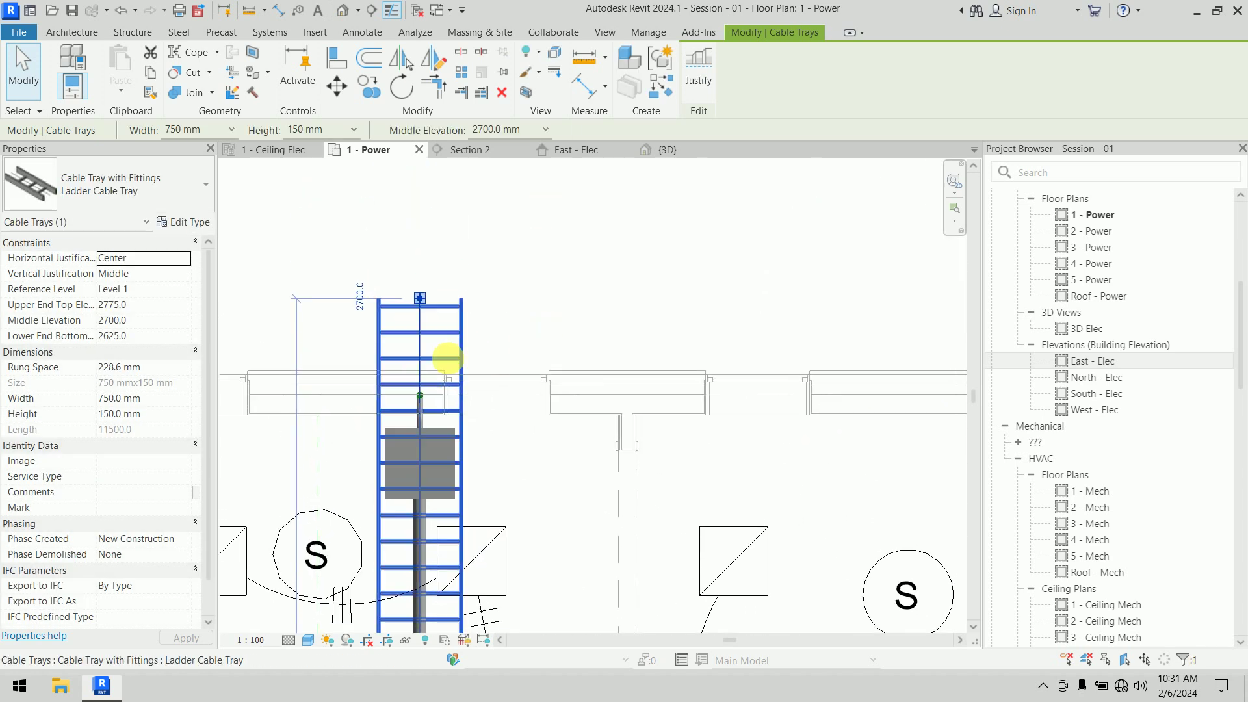
key("Escape")
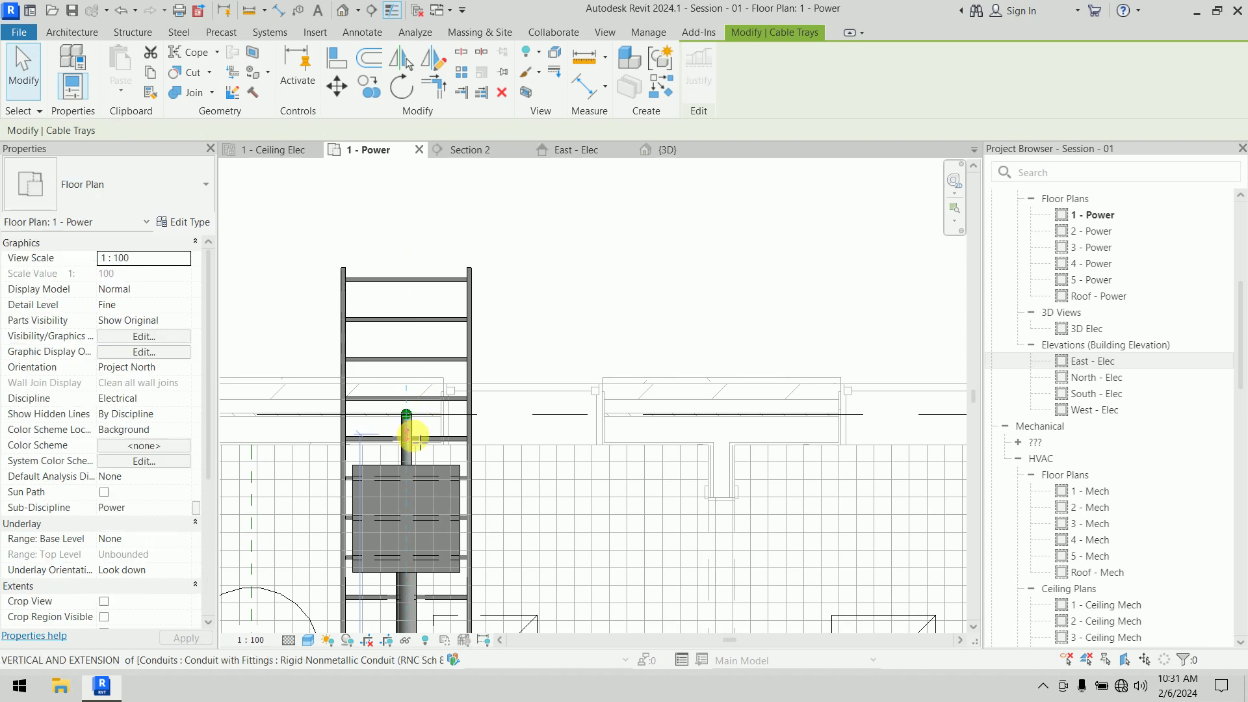
key("Escape")
key("Escape")
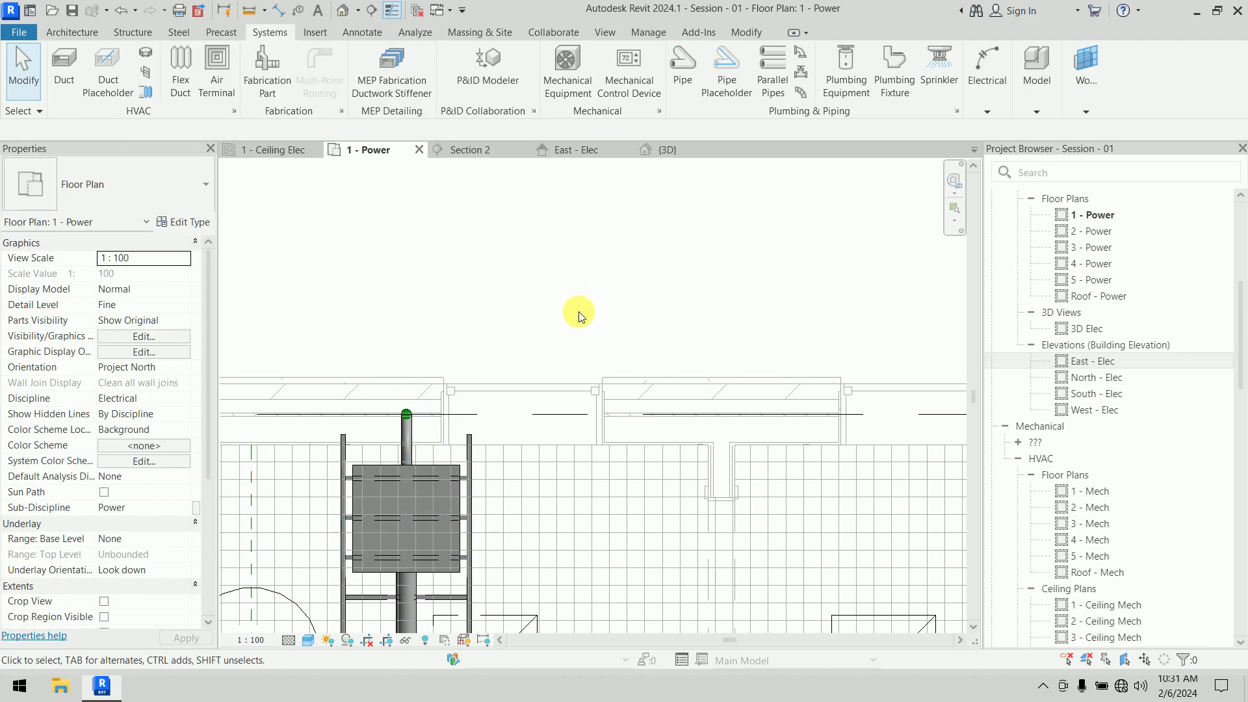
In the East - Elec elevation, continue the ladder tray from its open end vertically down to 1300 mm elevation and end the run
left_click(595, 150)
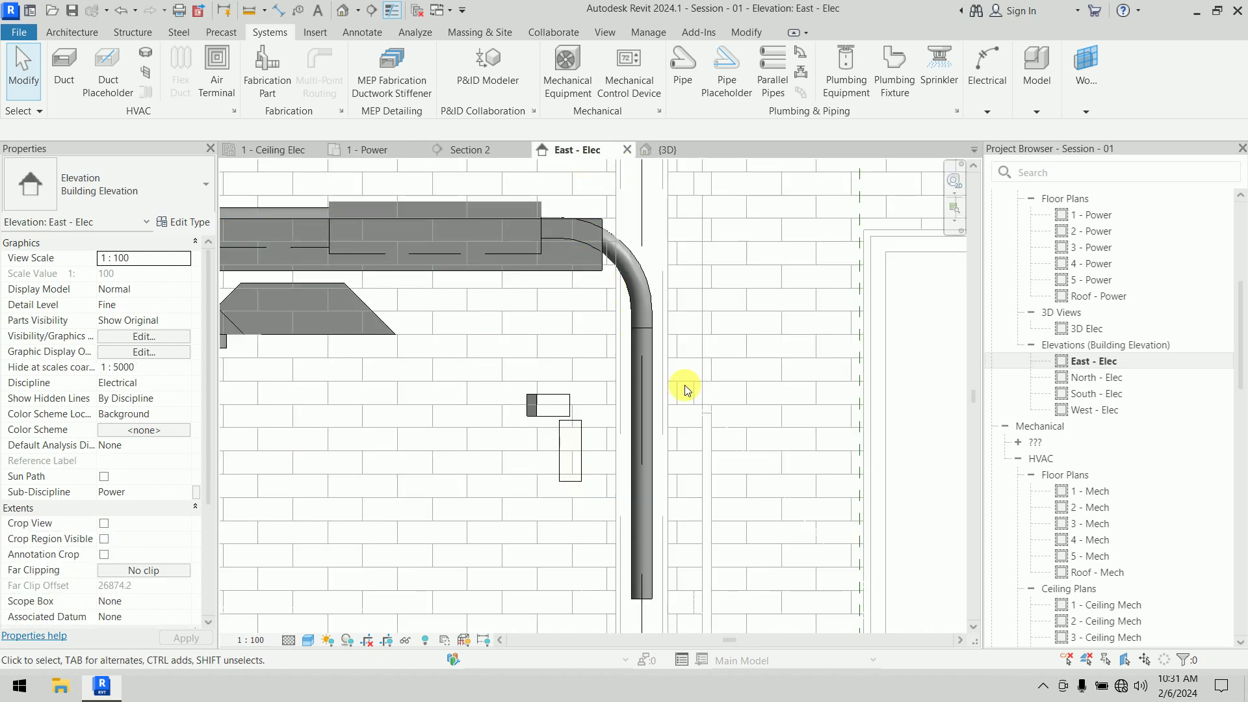
left_click(584, 273)
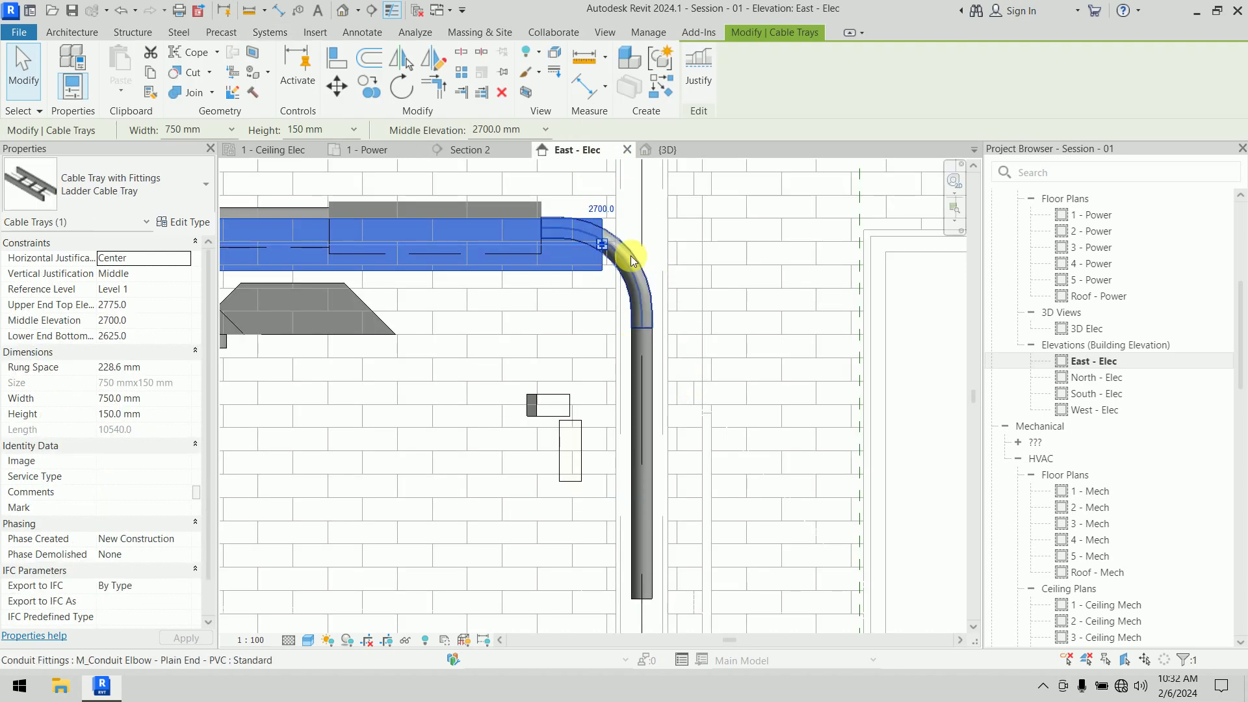
right_click(601, 249)
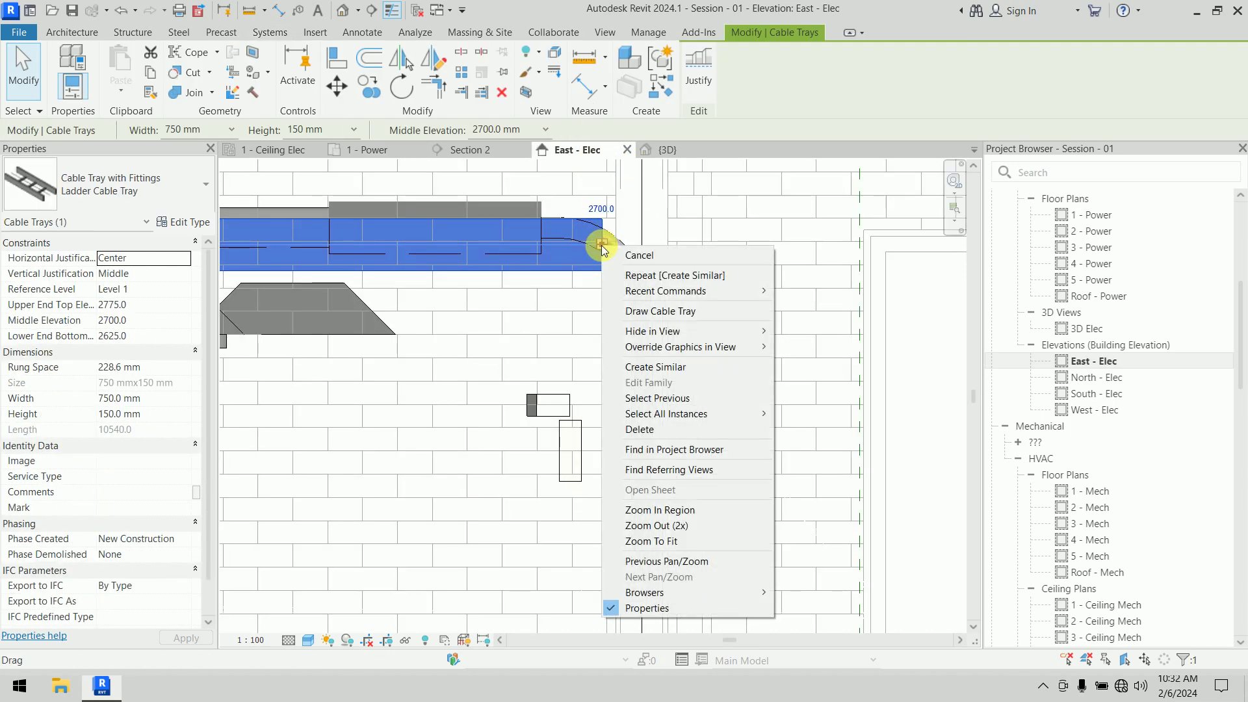
left_click(646, 312)
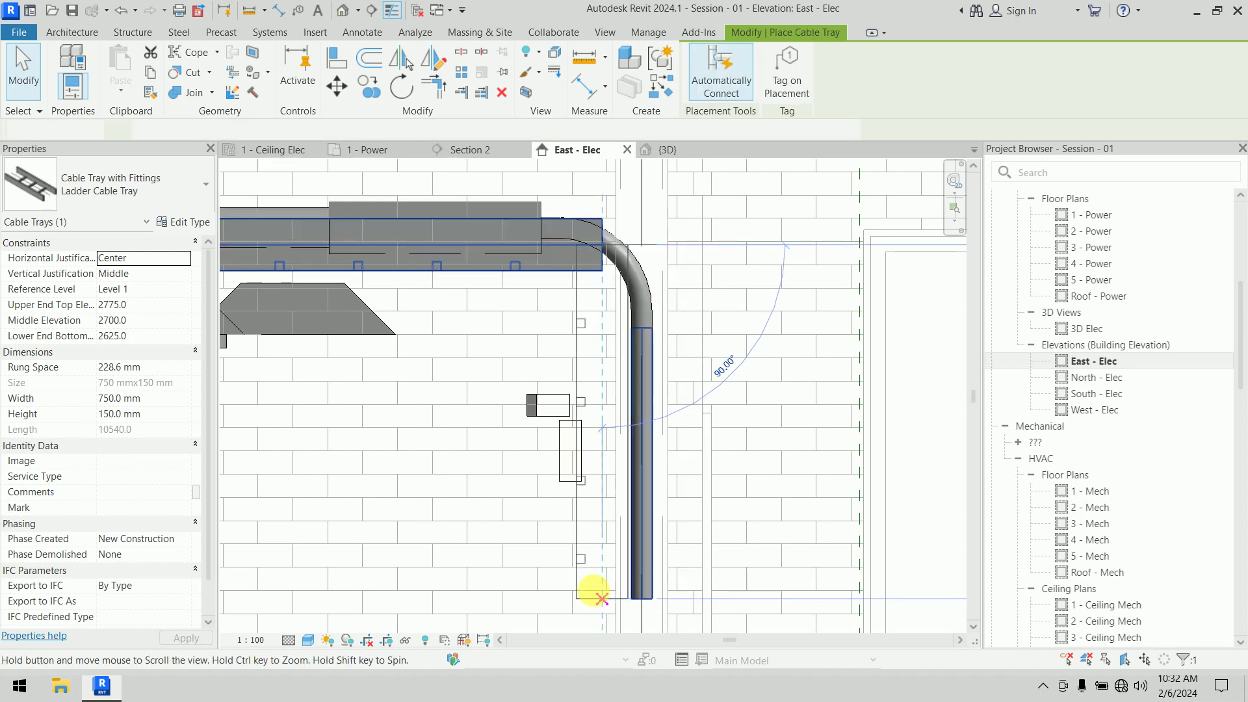
middle_click_drag(593, 590, 576, 271)
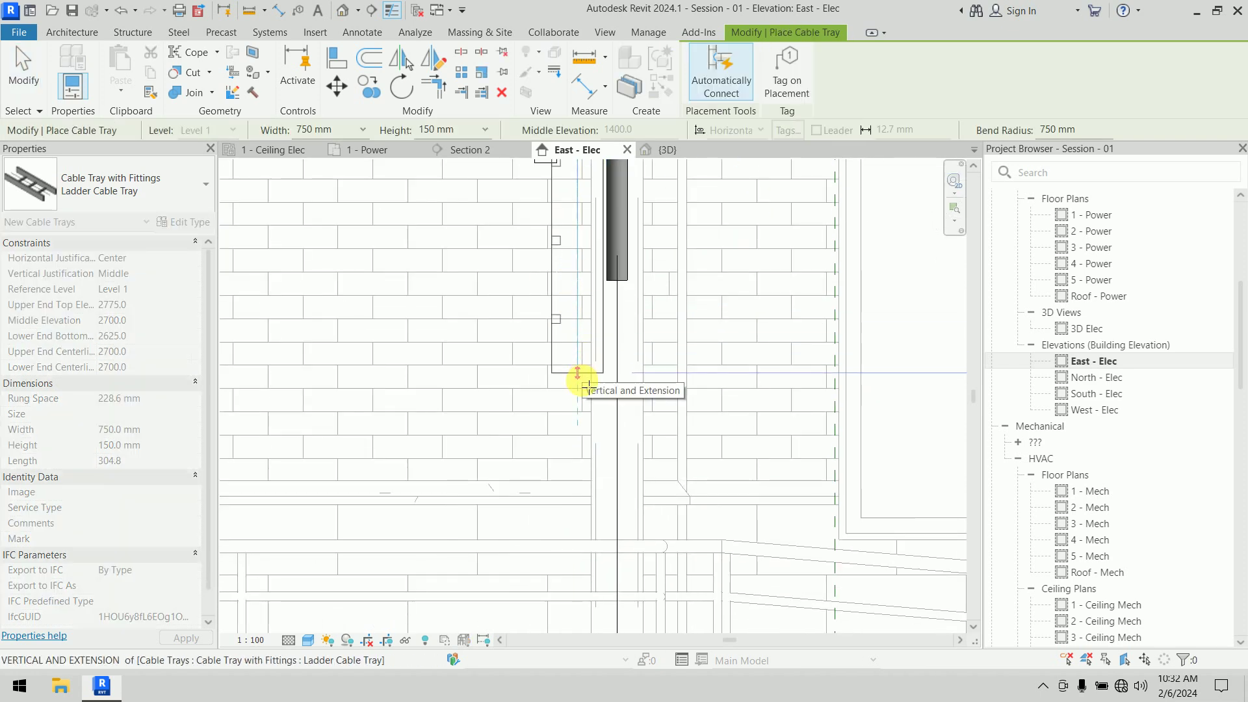
left_click(577, 405)
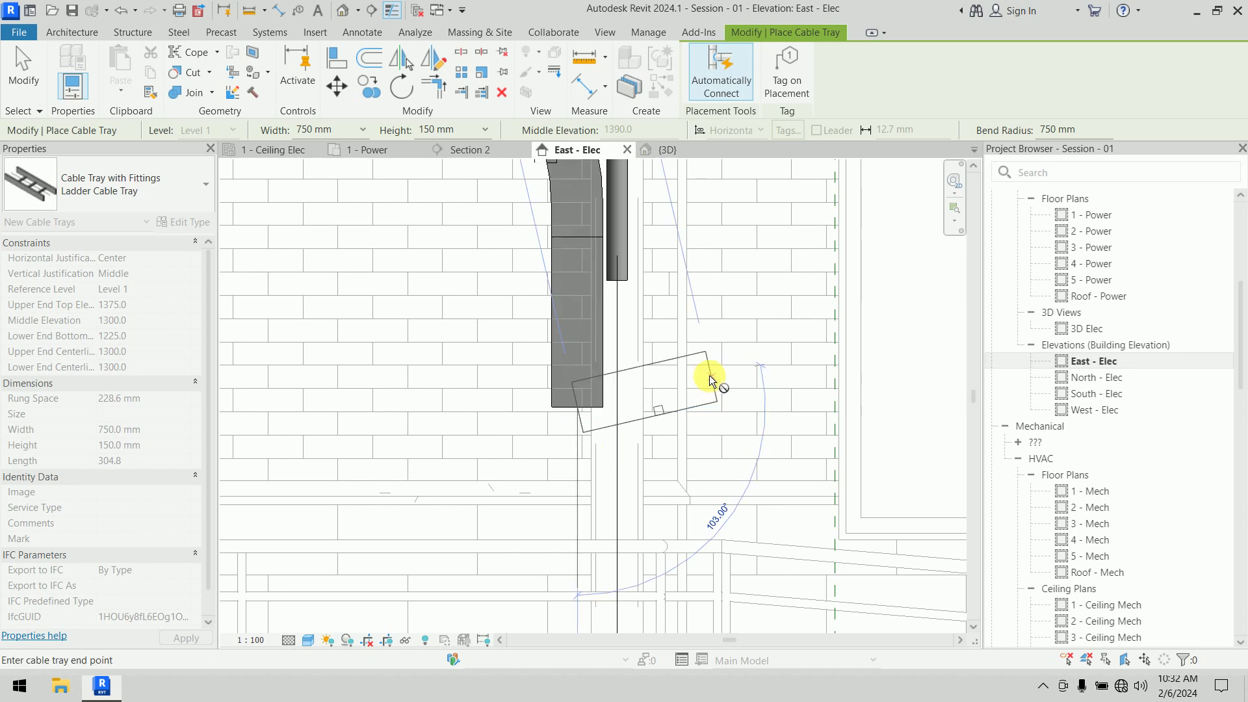
key("Escape")
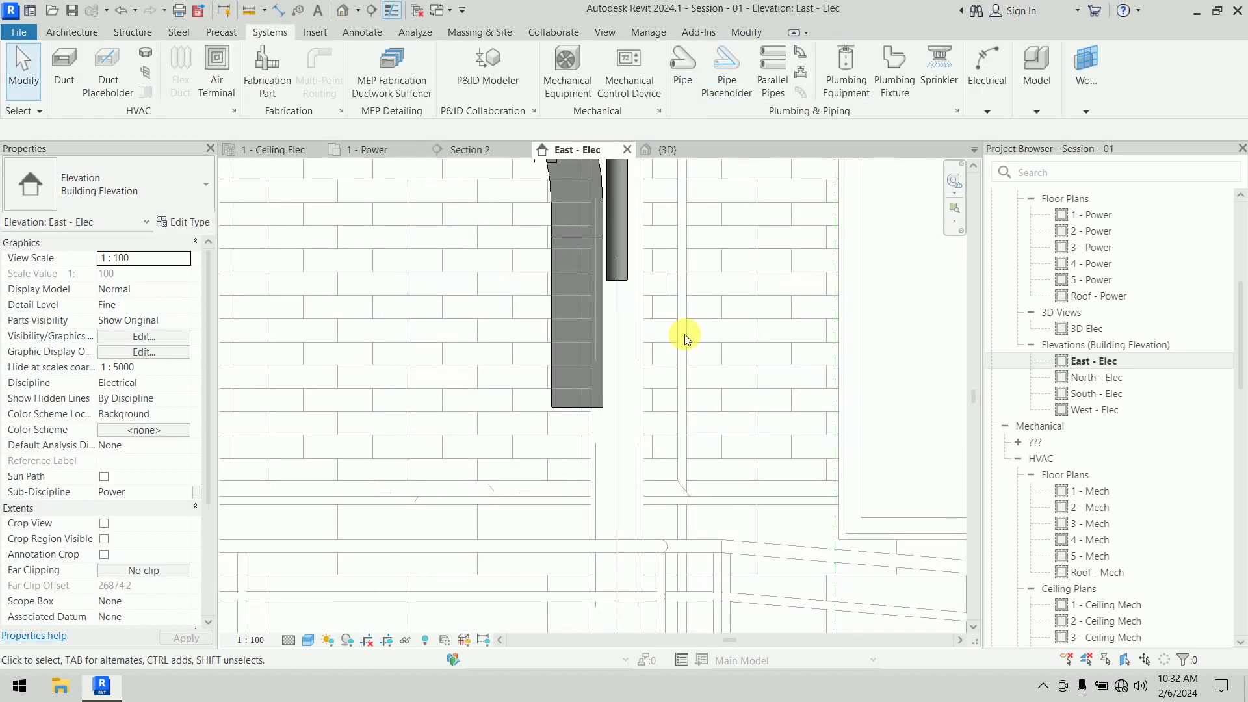
Set the bend radius of the ladder vertical outside bend to 500 mm
scroll(684, 336, "down", 5)
middle_click_drag(688, 377, 639, 611)
scroll(661, 468, "up", 2)
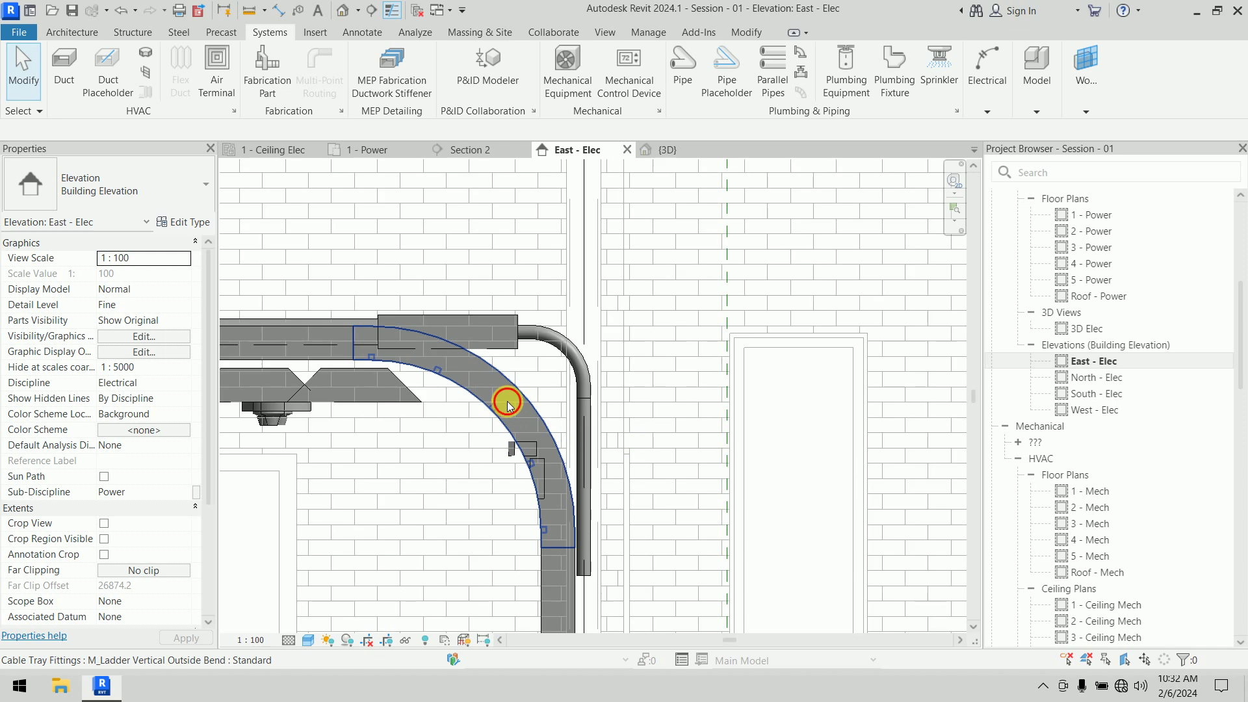
left_click(509, 408)
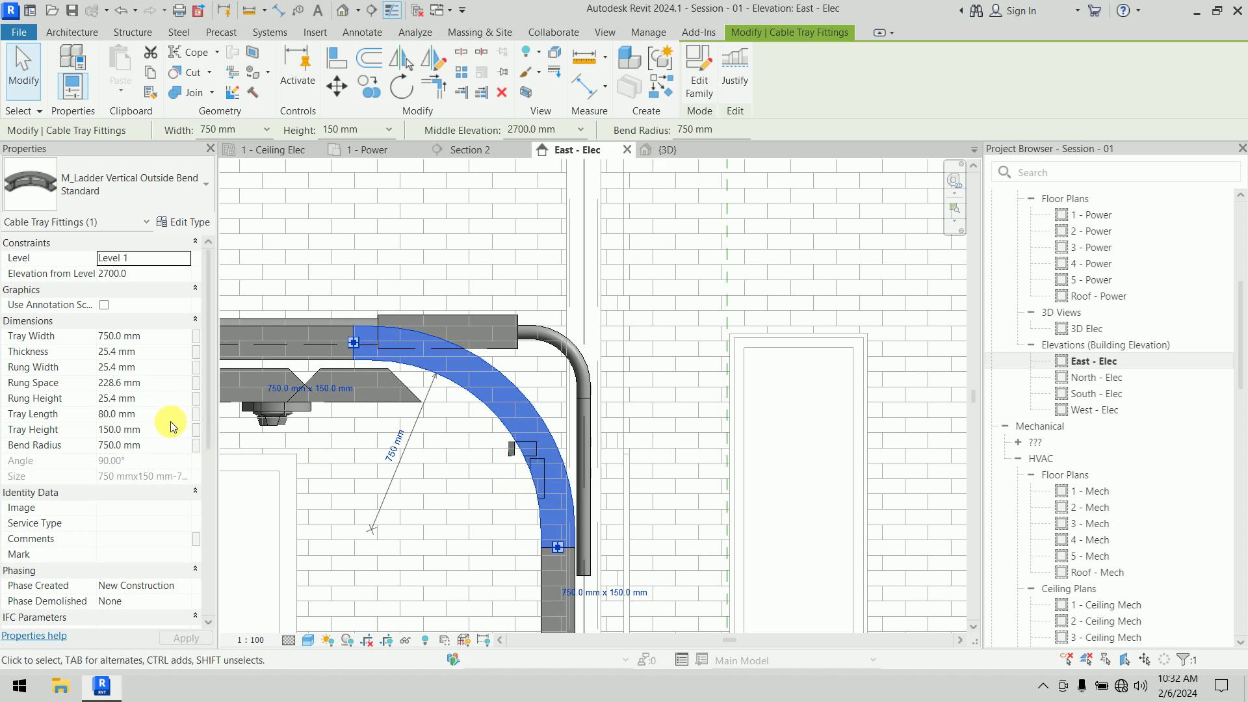
left_click(174, 447)
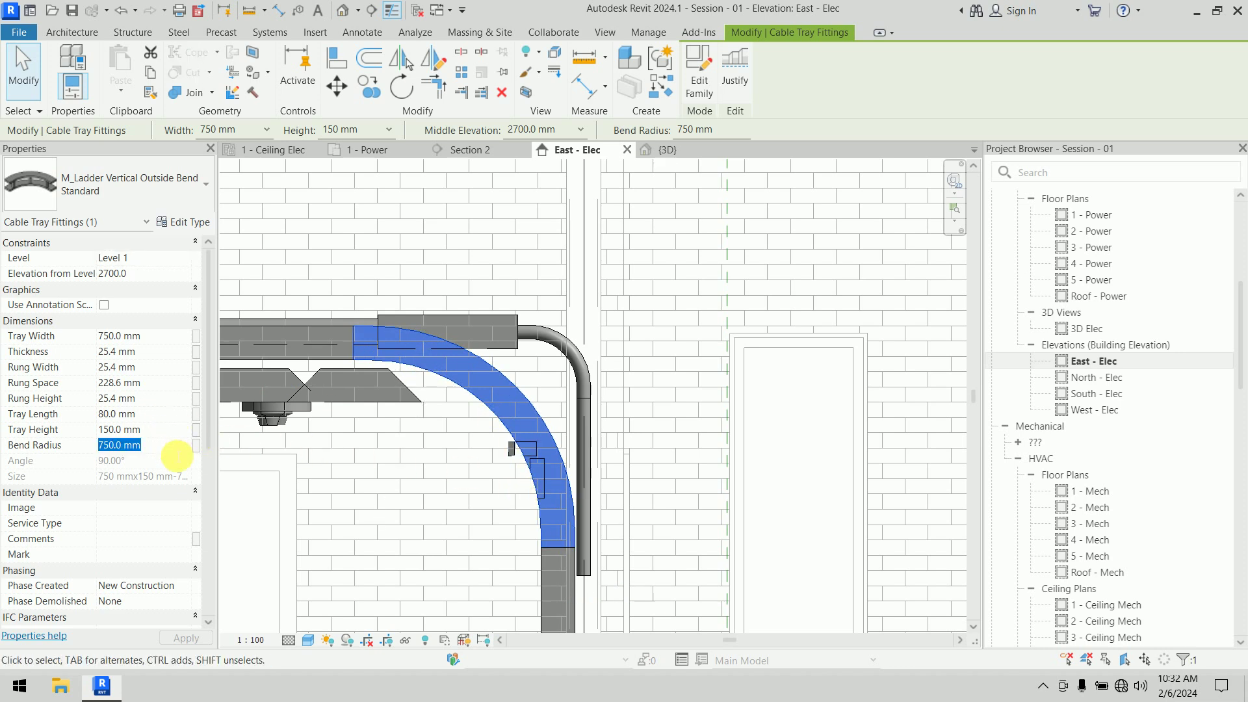
type("50")
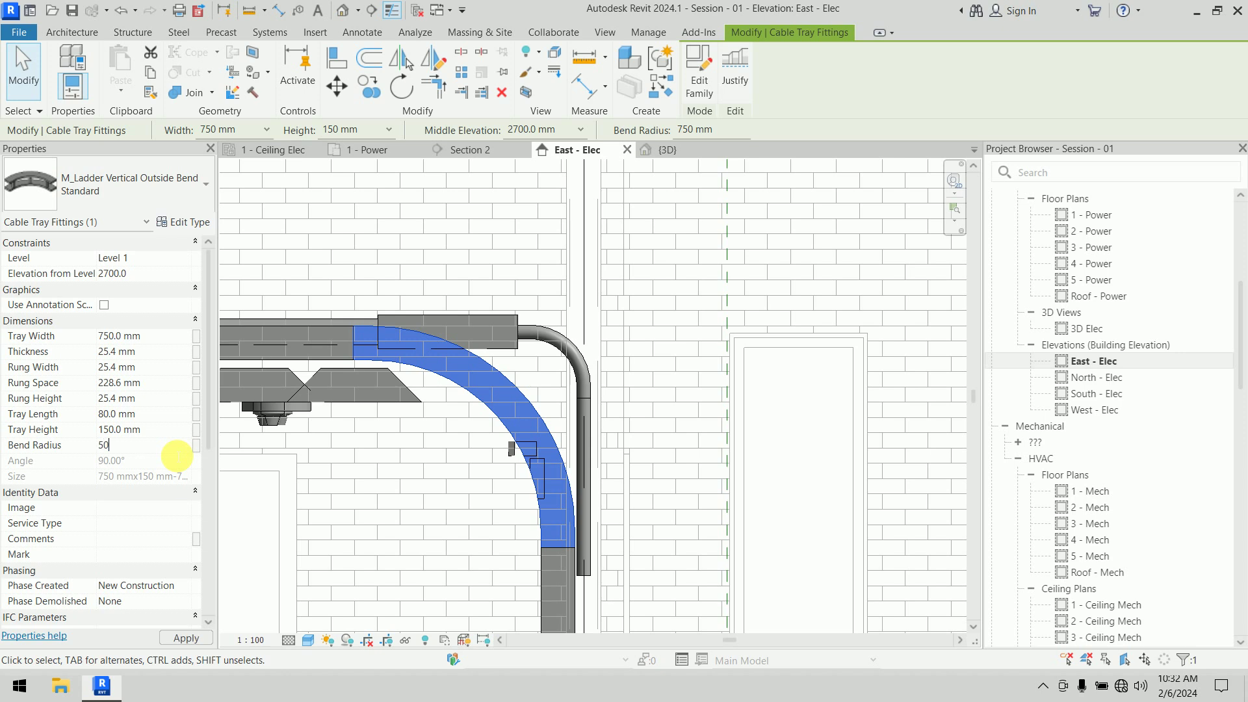
type("0")
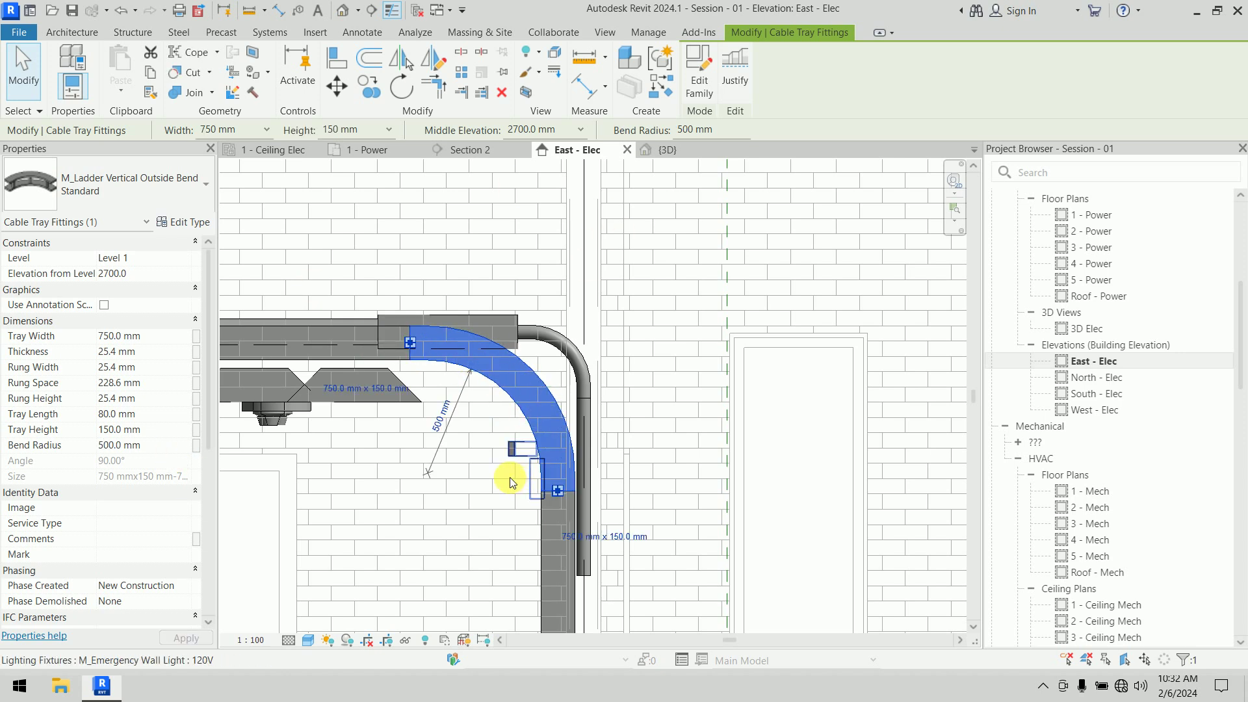
scroll(450, 552, "down", 1)
middle_click_drag(449, 552, 444, 442)
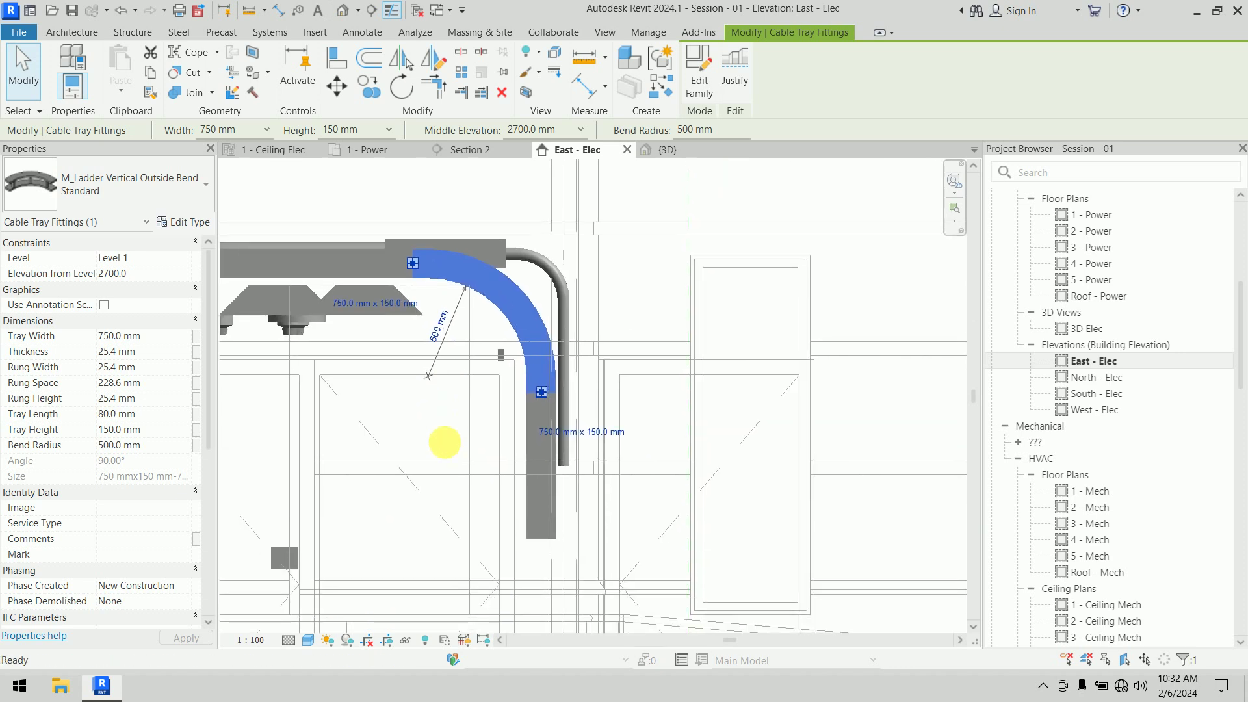
key("Escape")
Nudge the vertical ladder tray segment toward the exterior wall until it is centered on the vertical conduit
left_click(534, 509)
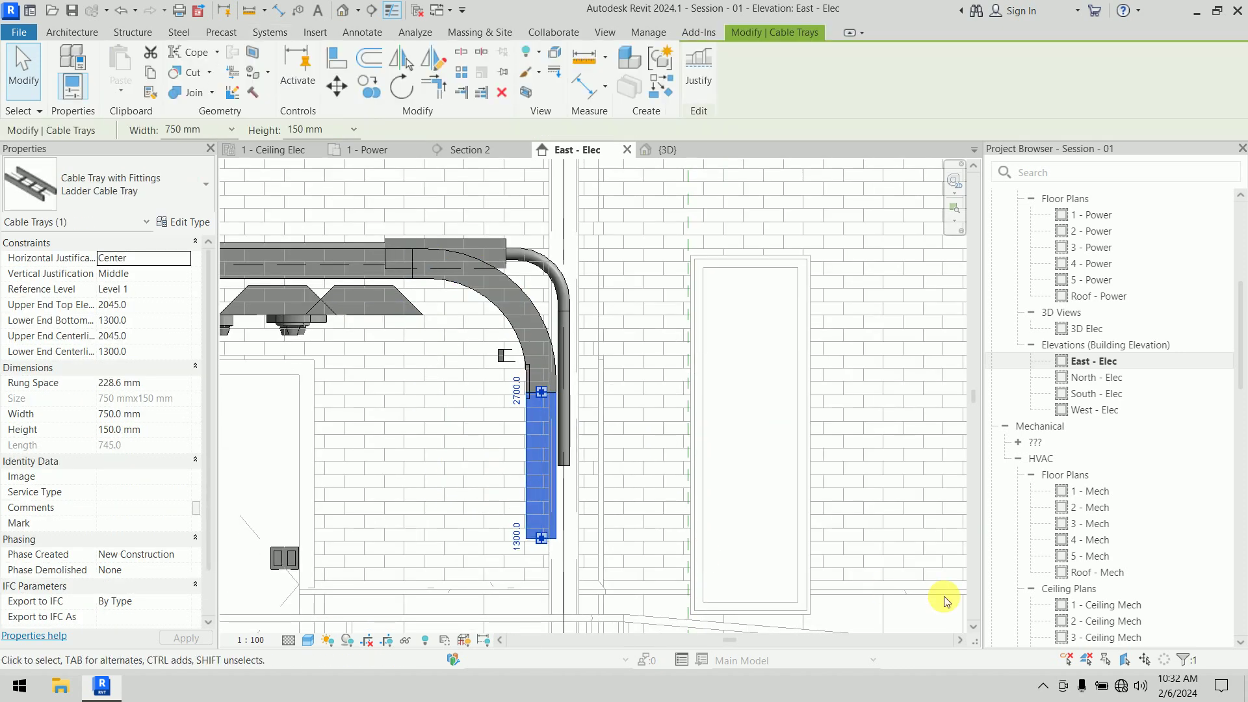
key("Right")
key("Right")
key("Right")
key("Right")
key("Right")
key("Right")
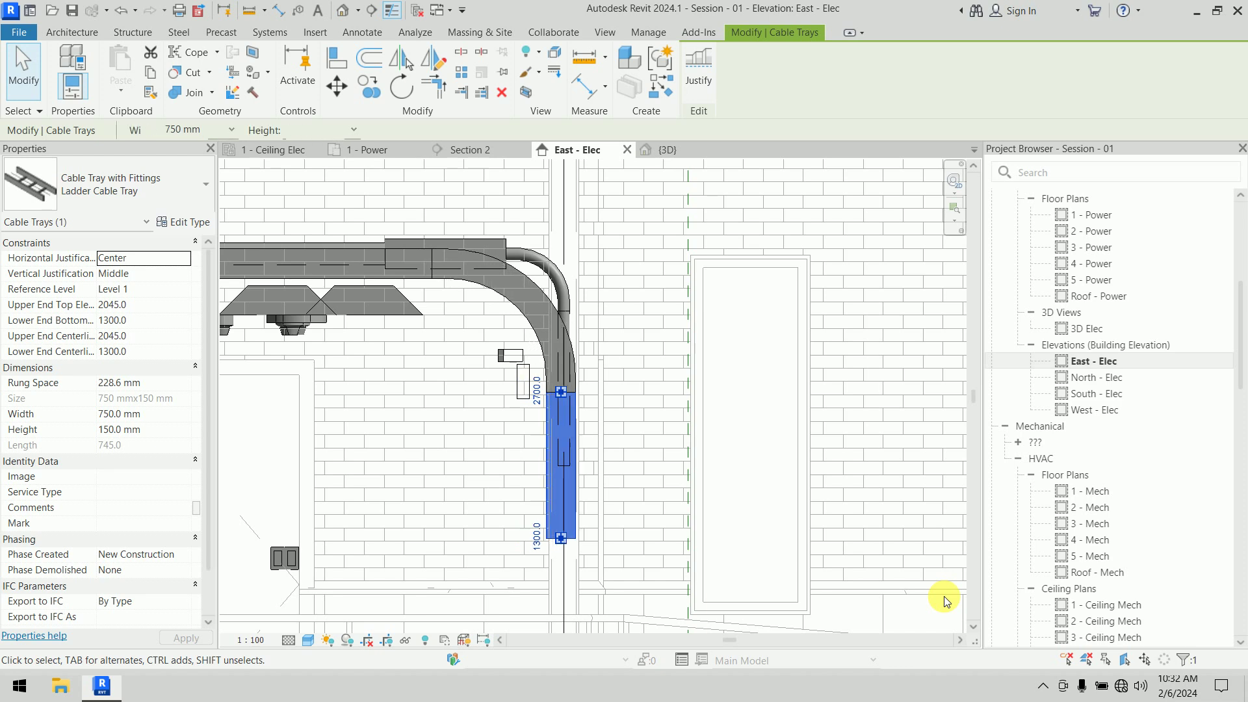
key("Right")
key("Right")
key("Right")
key("Right")
key("Right")
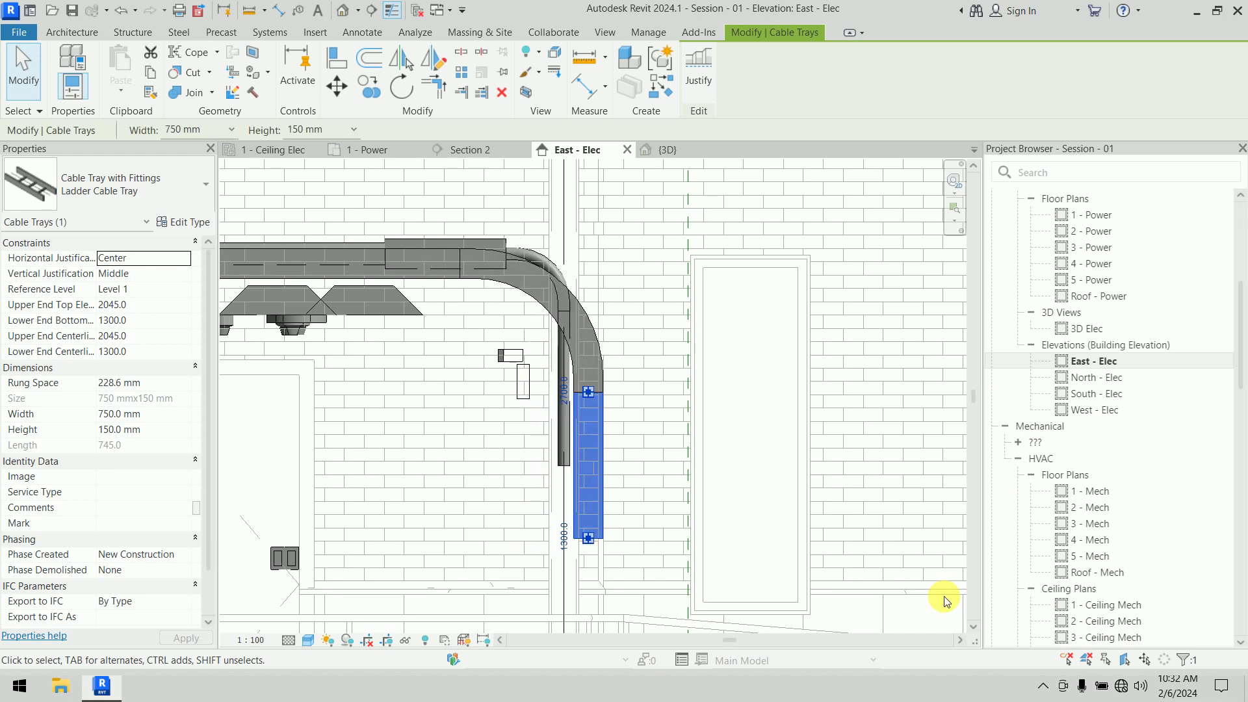
key("Left")
key("Left")
key("Left")
key("Left")
key("Left")
key("Left")
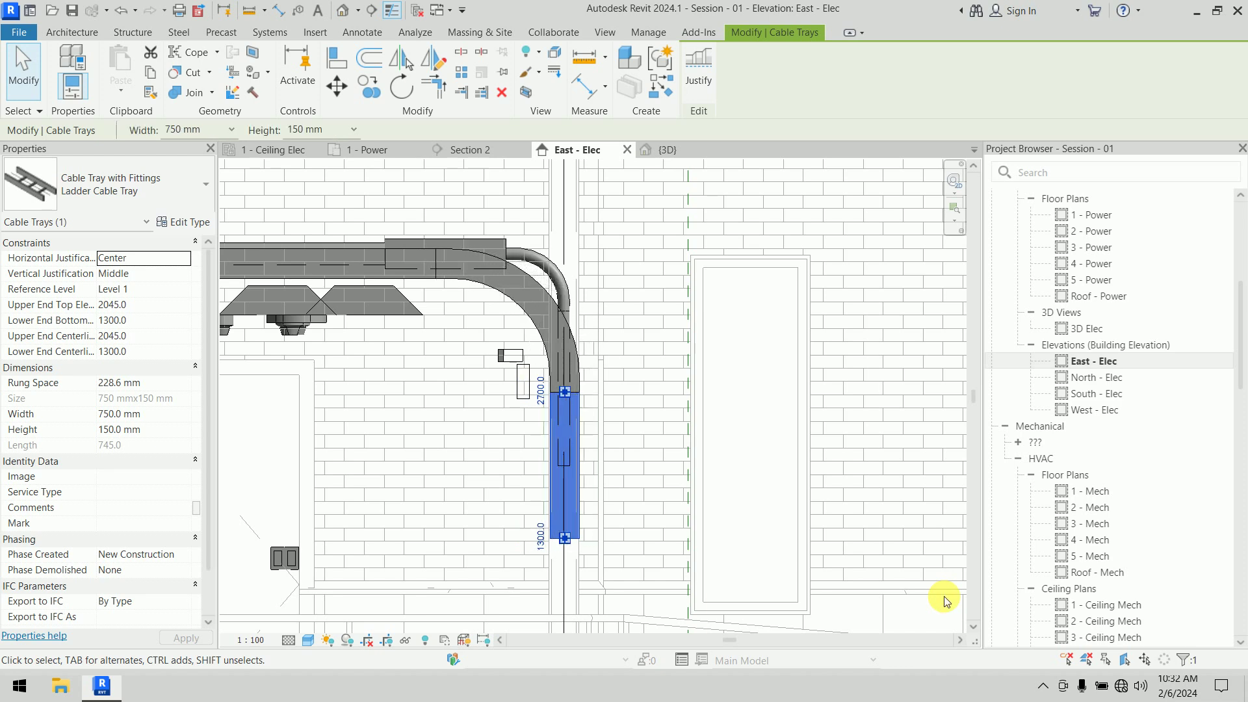
left_click(639, 448)
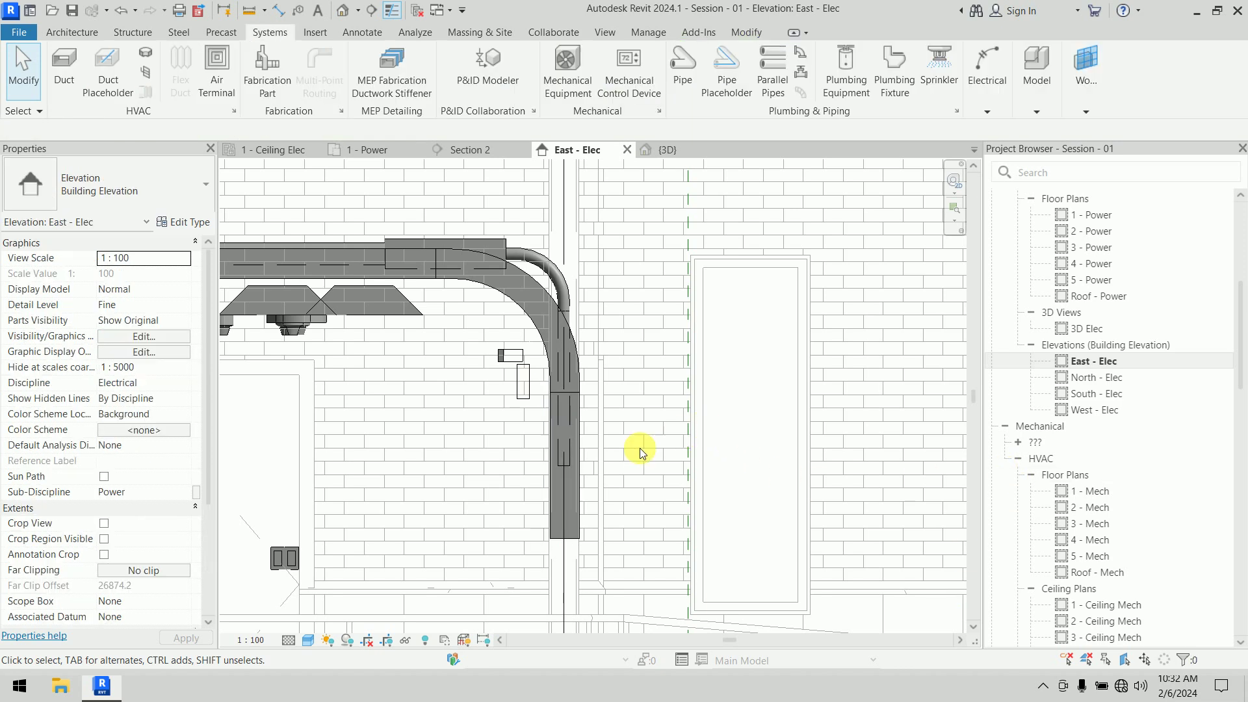
Set the visual style of the East - Elec elevation to Wireframe
left_click(290, 646)
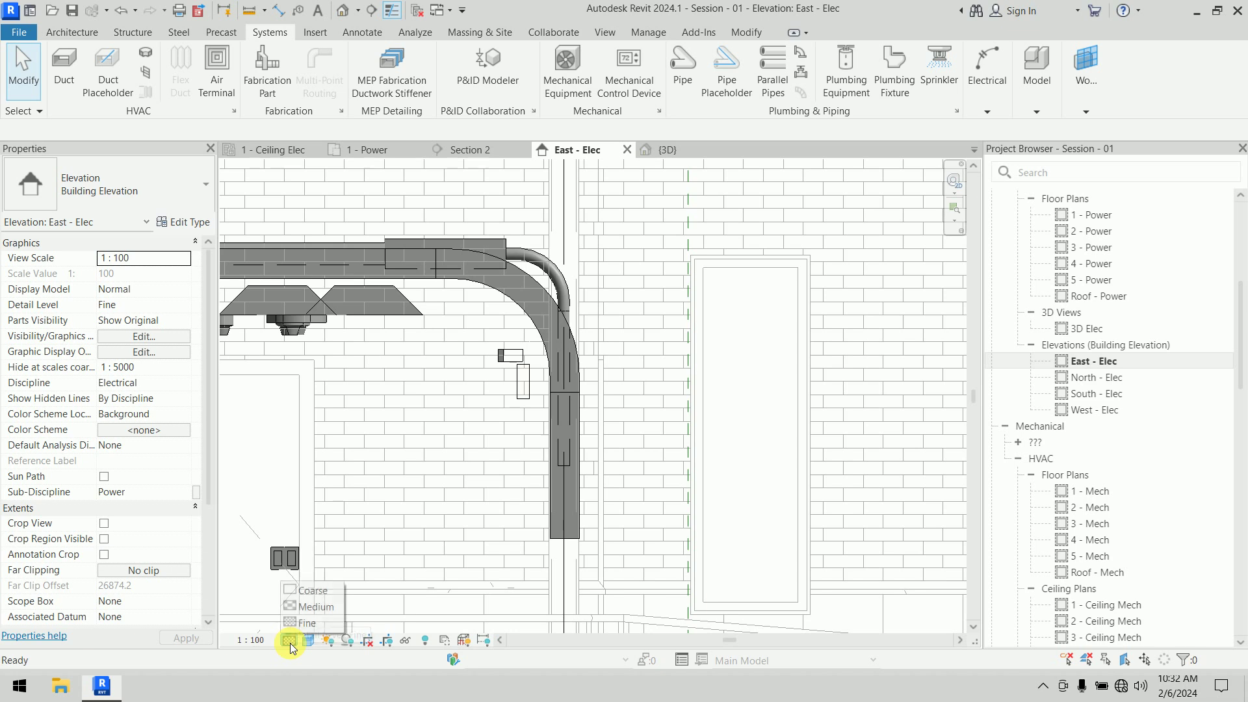
left_click(308, 639)
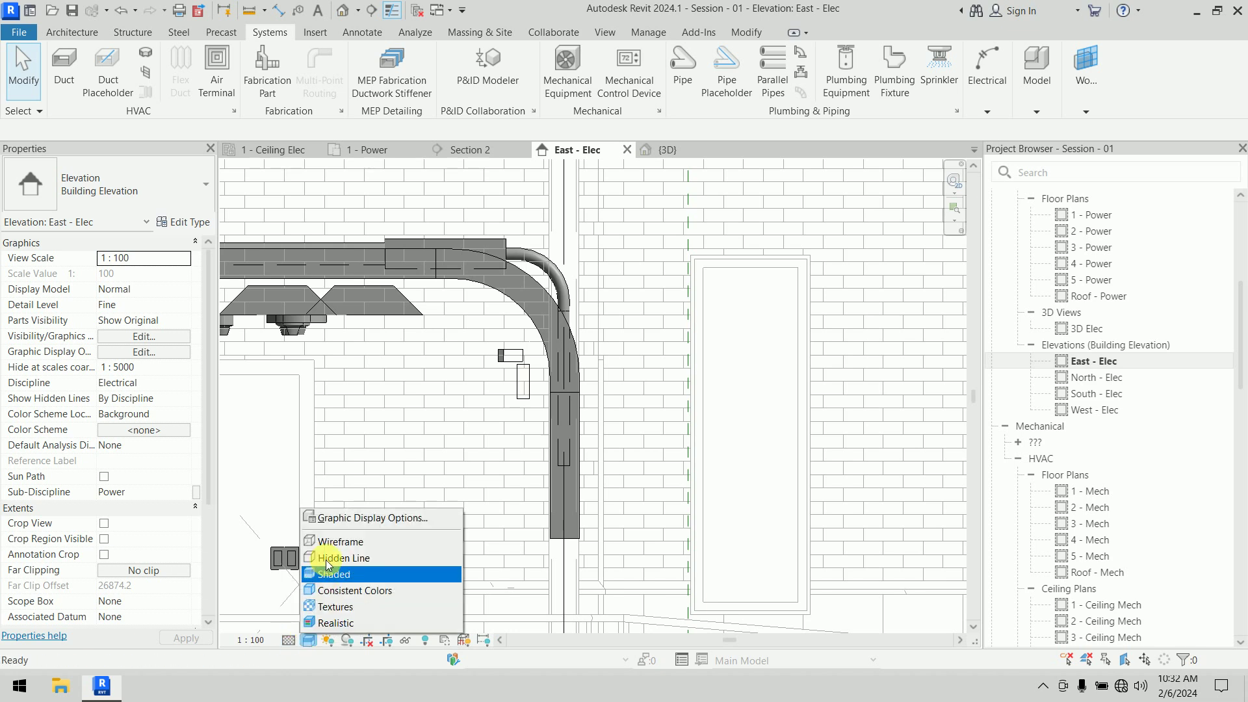
left_click(329, 564)
scroll(488, 329, "up", 3)
middle_click_drag(483, 334, 527, 446)
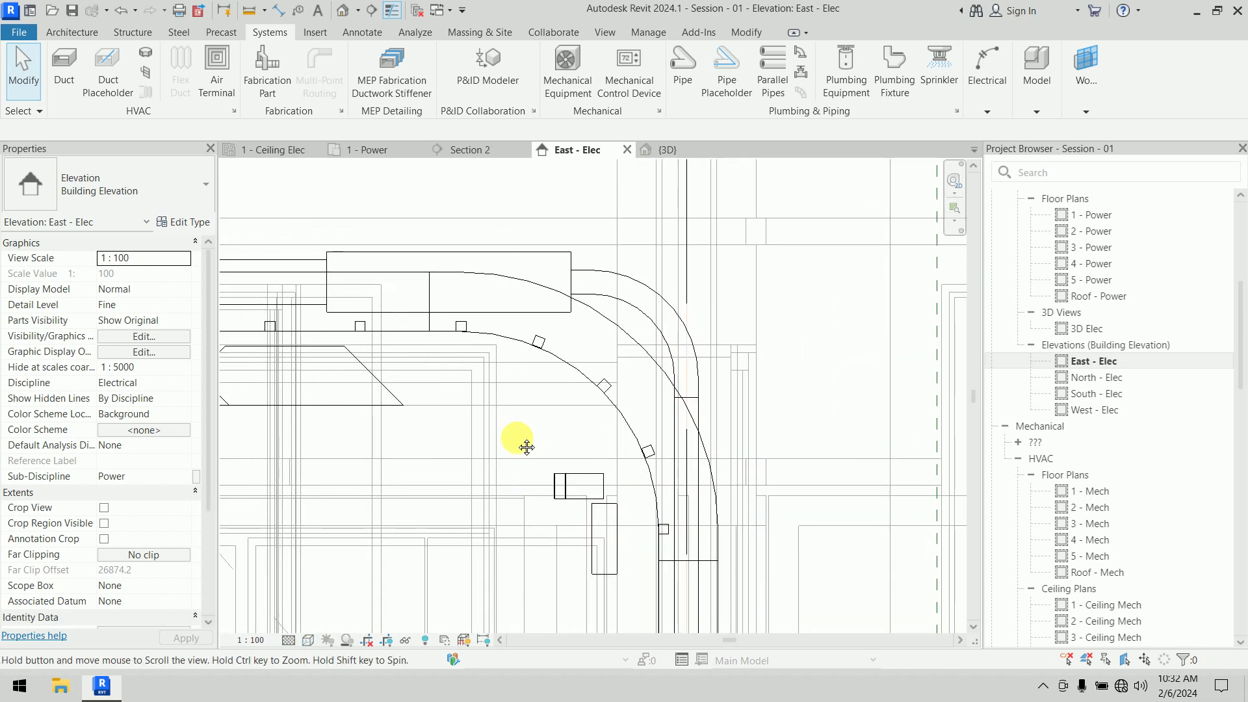
Set the bend radius of the ladder vertical outside bend to 300 mm
left_click(629, 337)
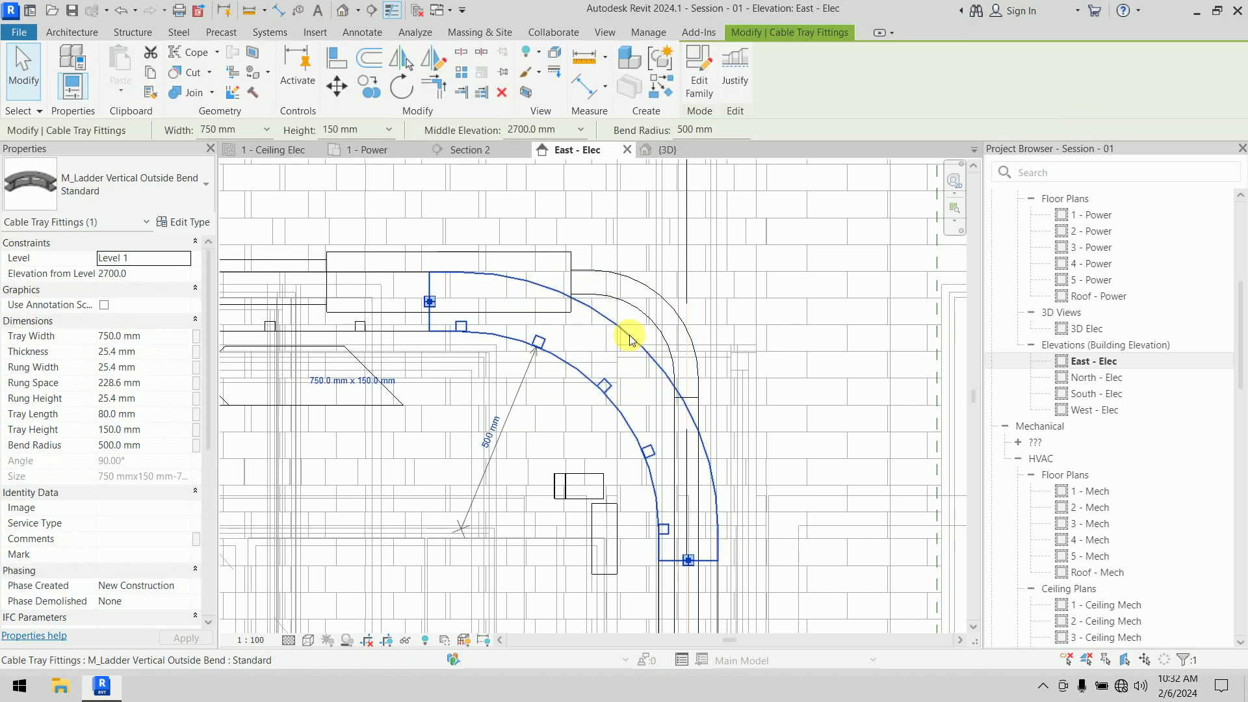
left_click(156, 447)
type("300")
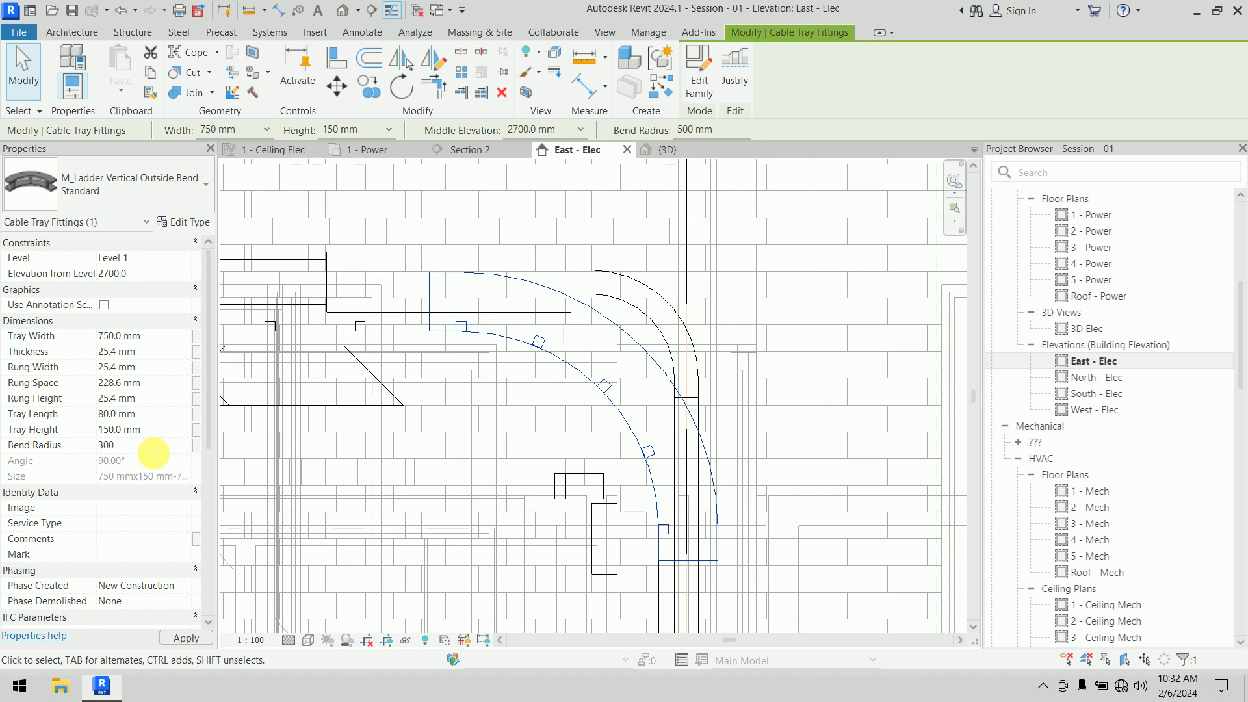
left_click(796, 347)
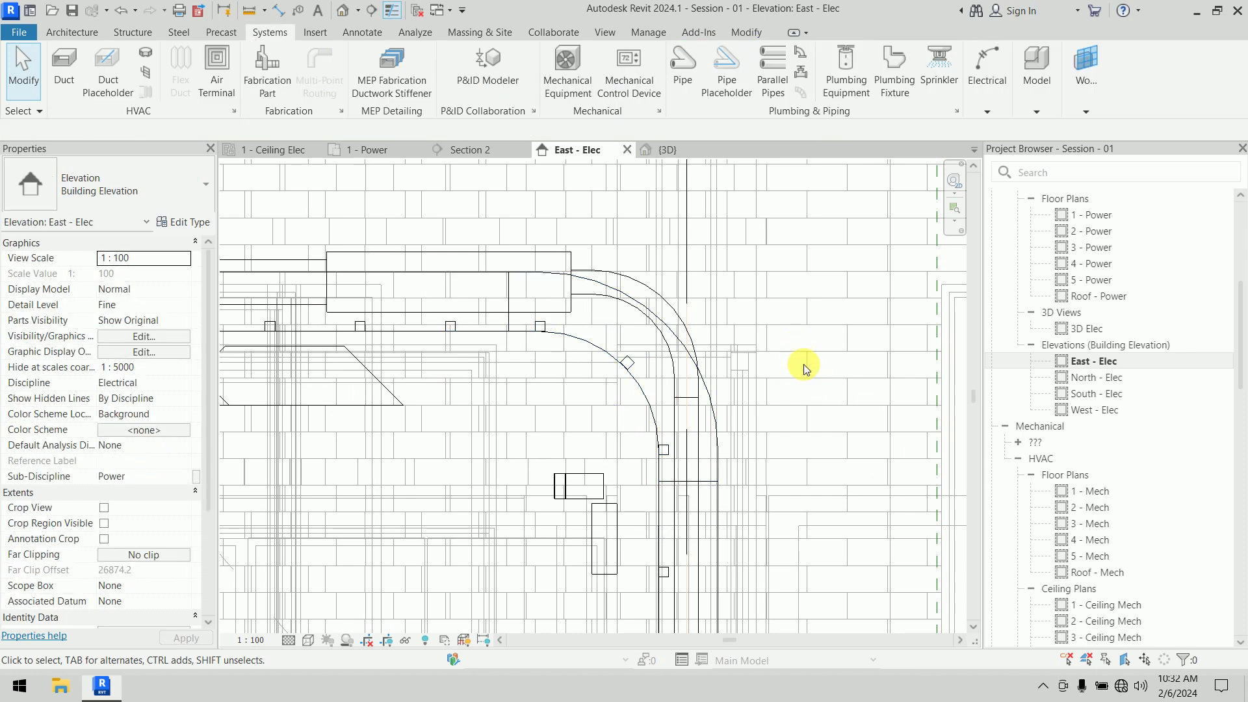
middle_click_drag(797, 375, 807, 294)
scroll(836, 310, "down", 3)
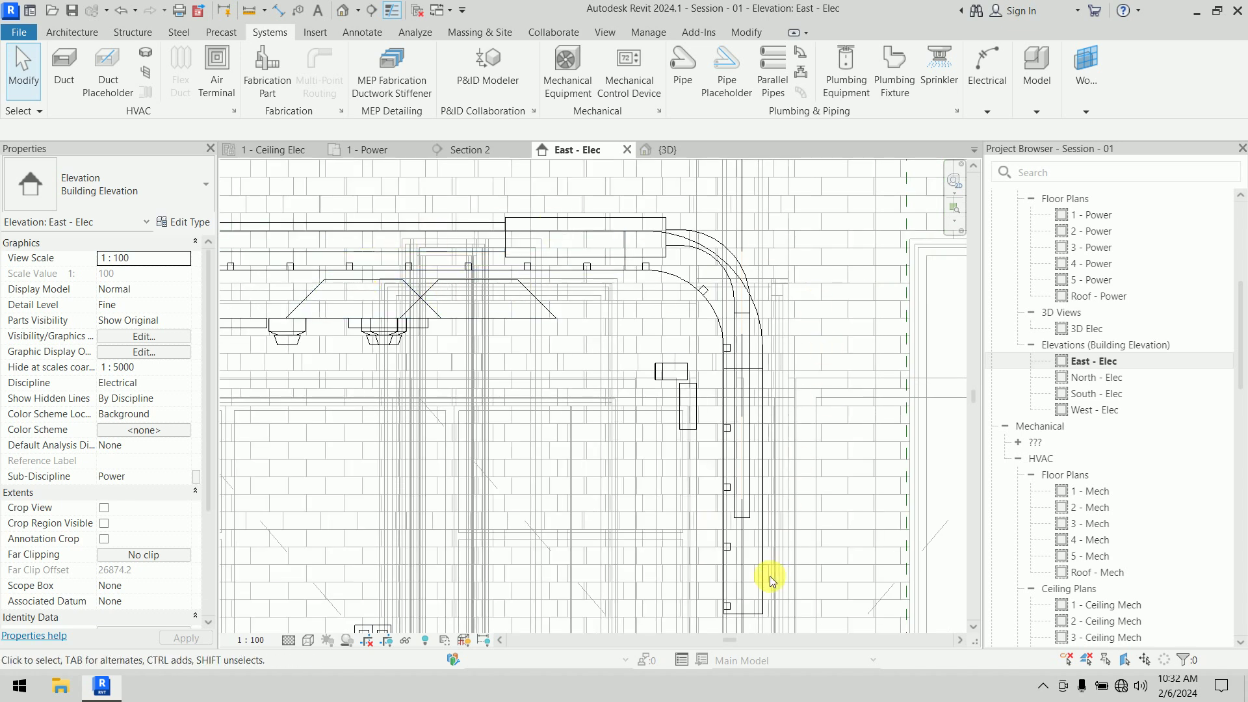
scroll(753, 582, "down", 2)
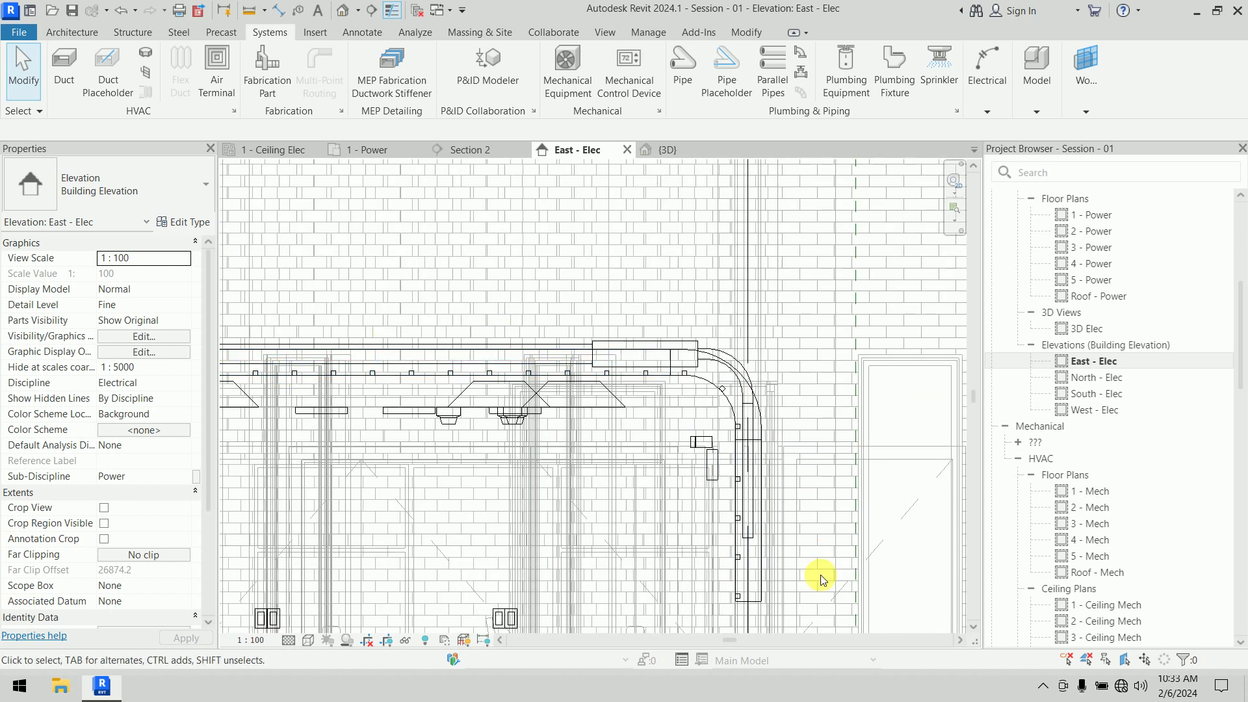
Examine the ladder cable tray network and its vertical drop in the 3D view
left_click(676, 149)
scroll(622, 472, "down", 3)
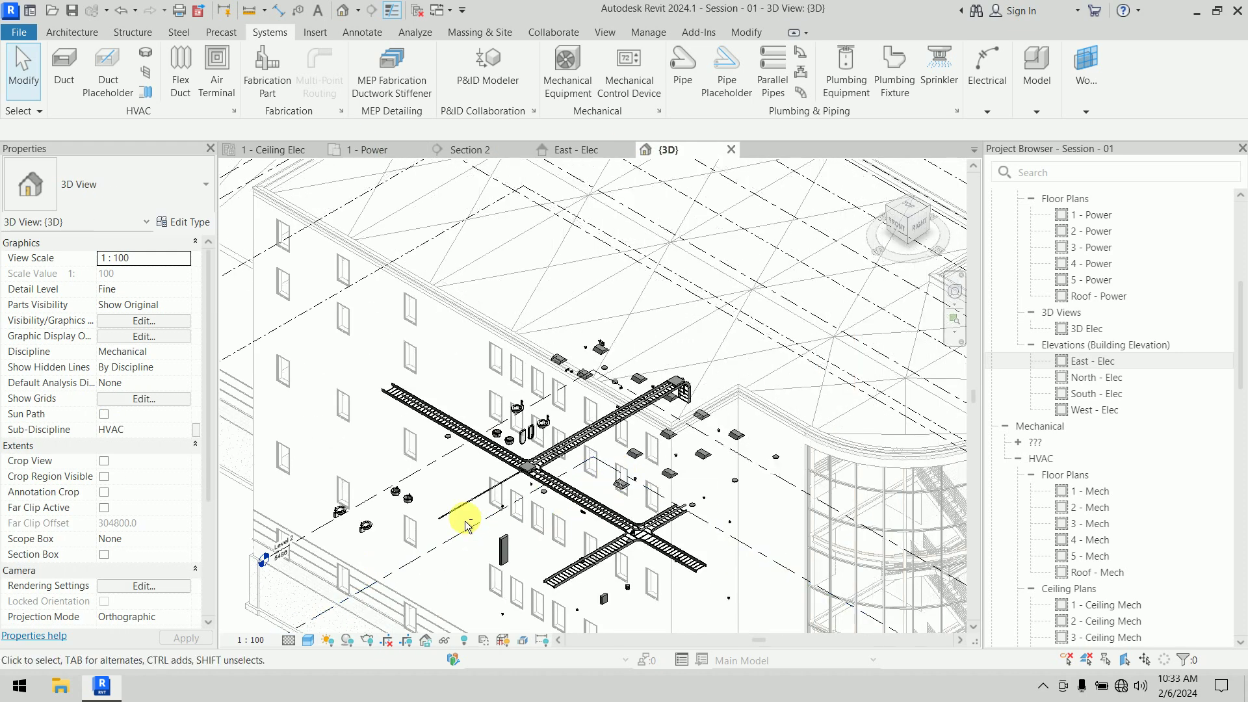
middle_click_drag(468, 521, 685, 534, "shift")
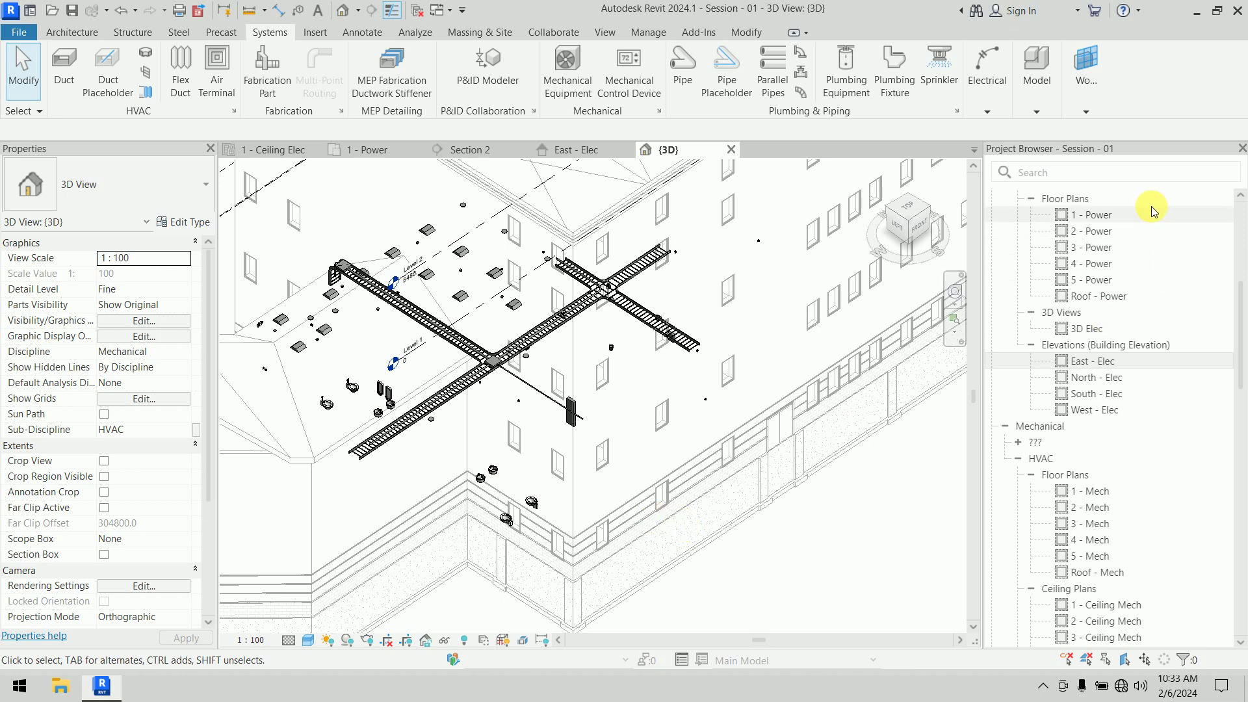
In the 1 - Ceiling Elec plan, start a conduit from the top face of the ELECTRICAL 107 panelboard, keeping the connector at the face's centre
scroll(1105, 260, "up", 6)
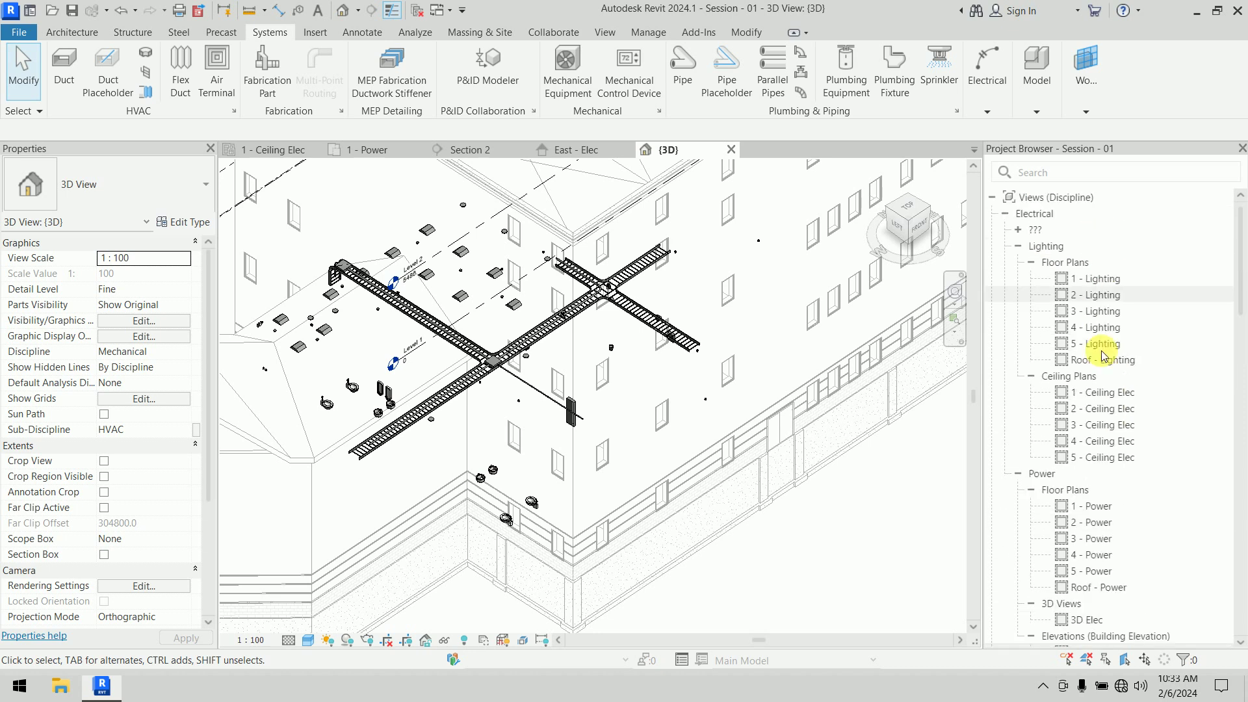
double_click(1037, 392)
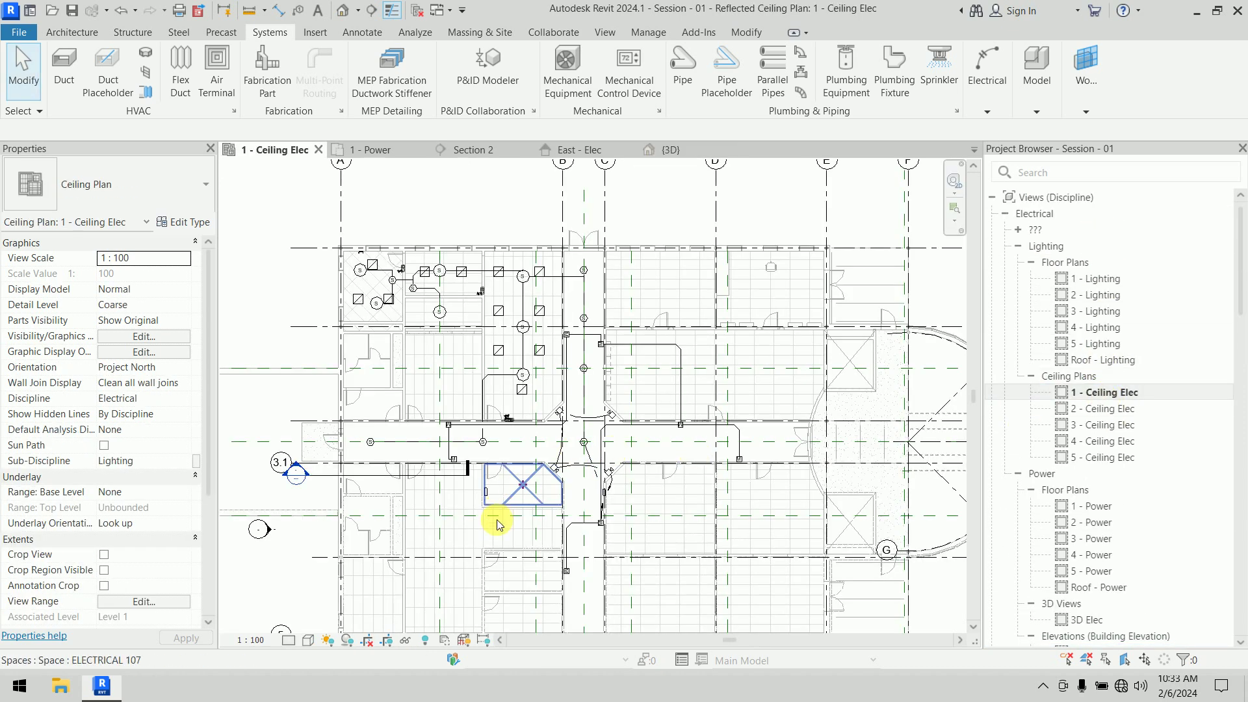
scroll(503, 533, "up", 6)
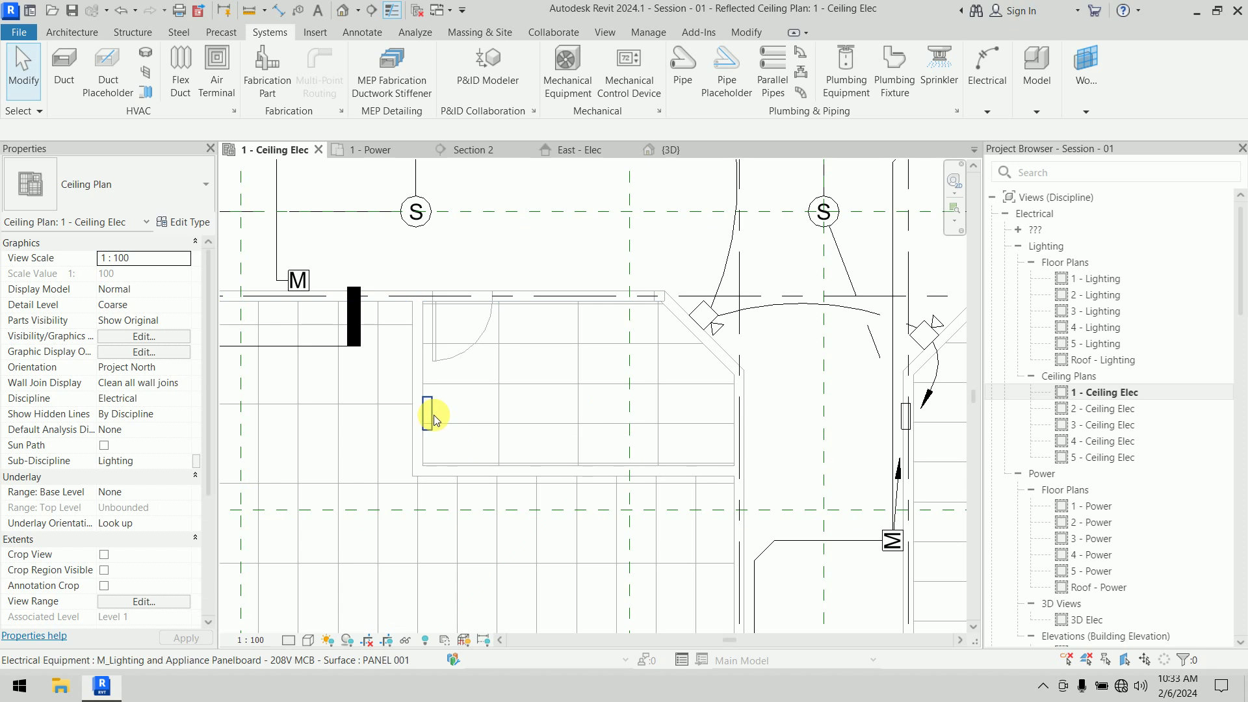
left_click(431, 415)
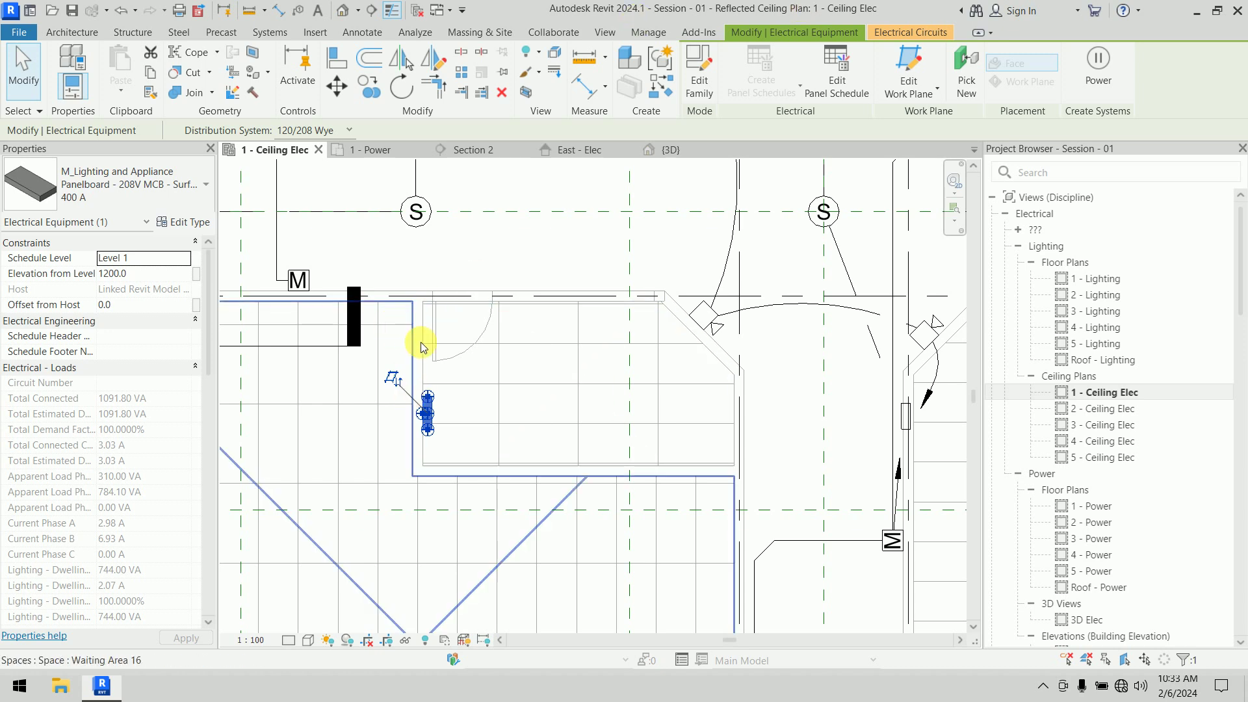
left_click(473, 399)
scroll(420, 423, "up", 6)
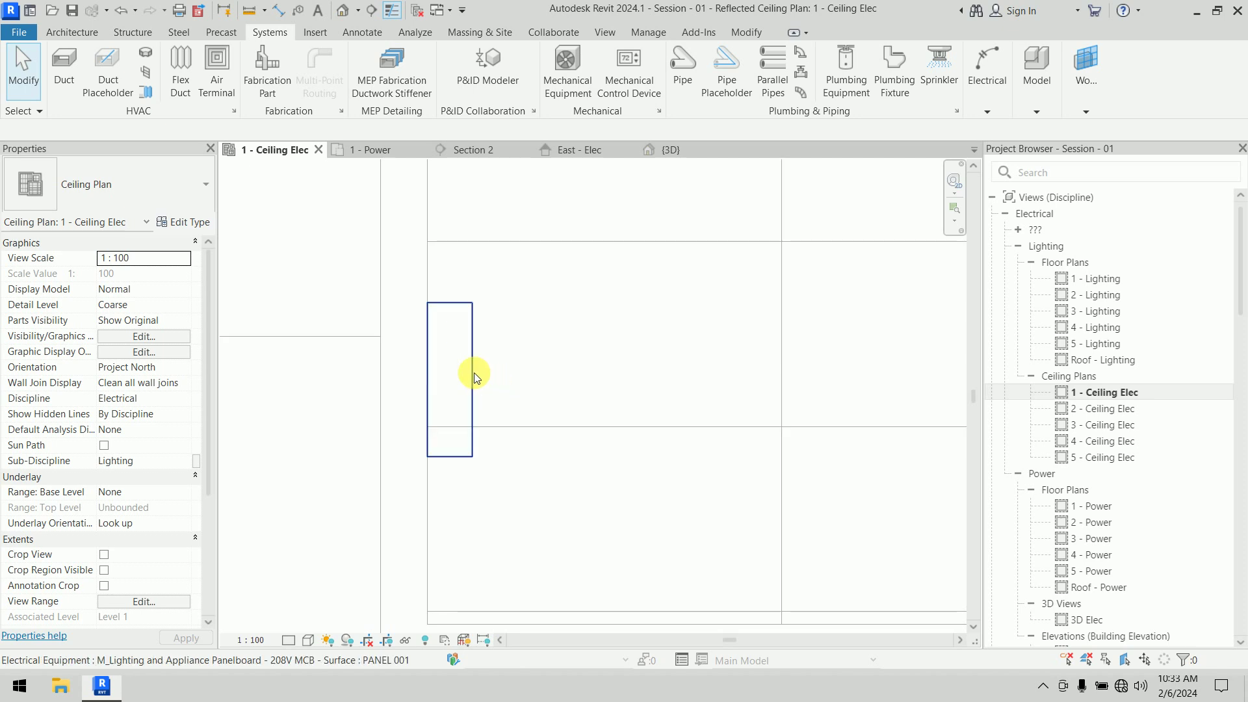
left_click(473, 376)
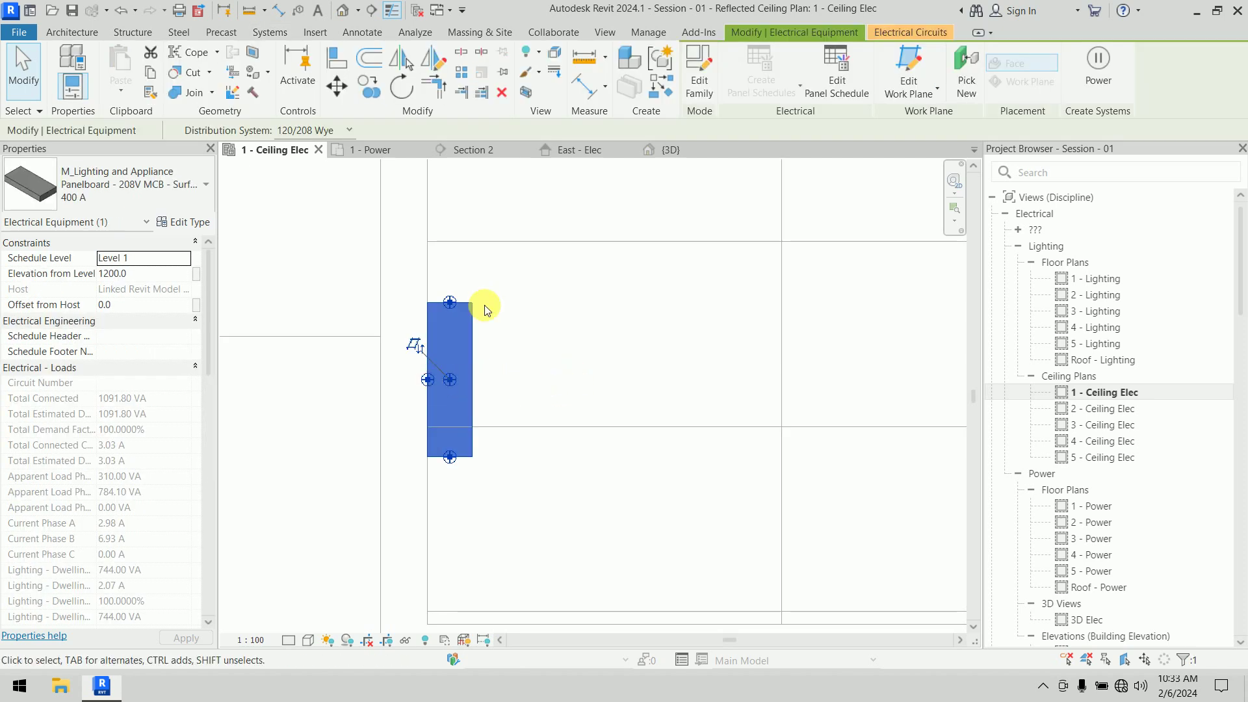
right_click(446, 380)
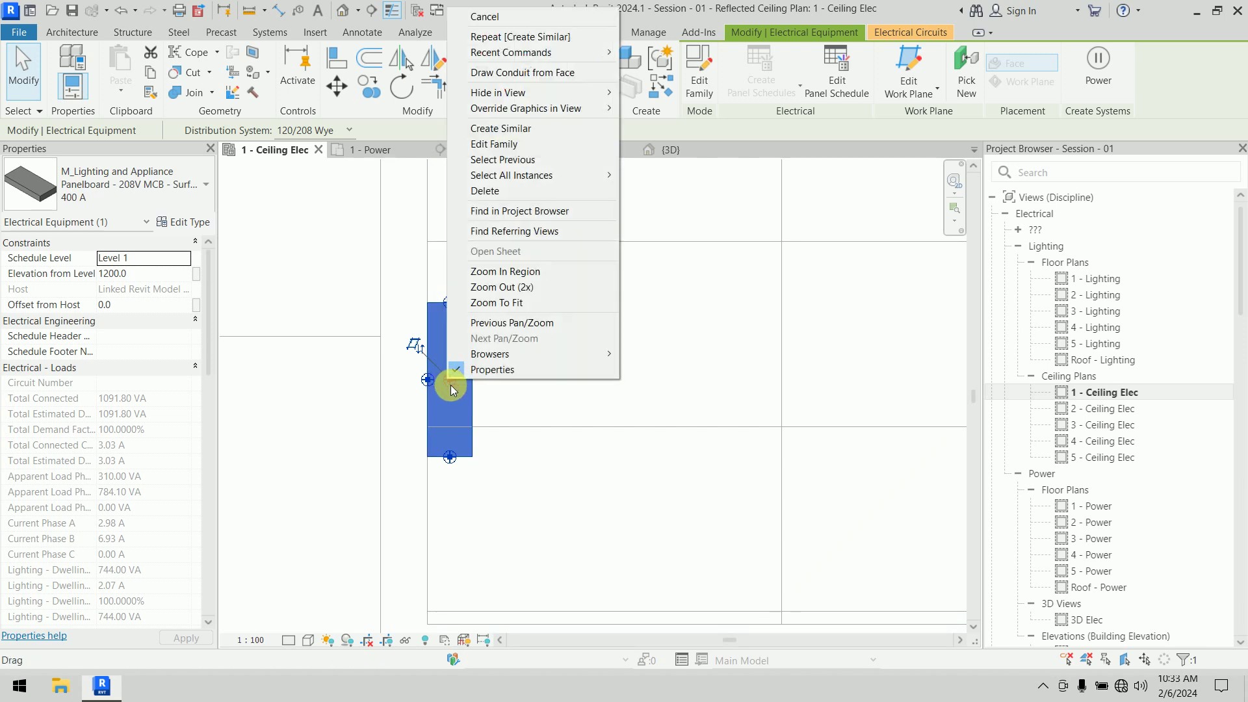
left_click(531, 72)
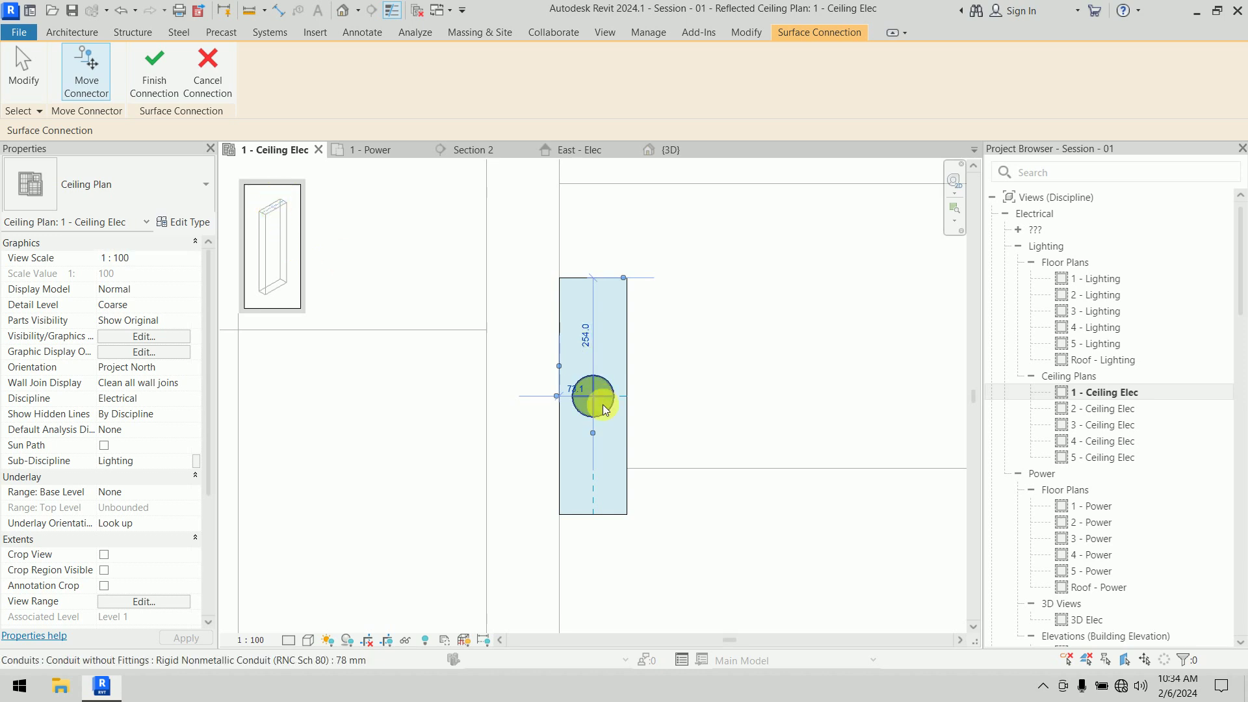
left_click(154, 71)
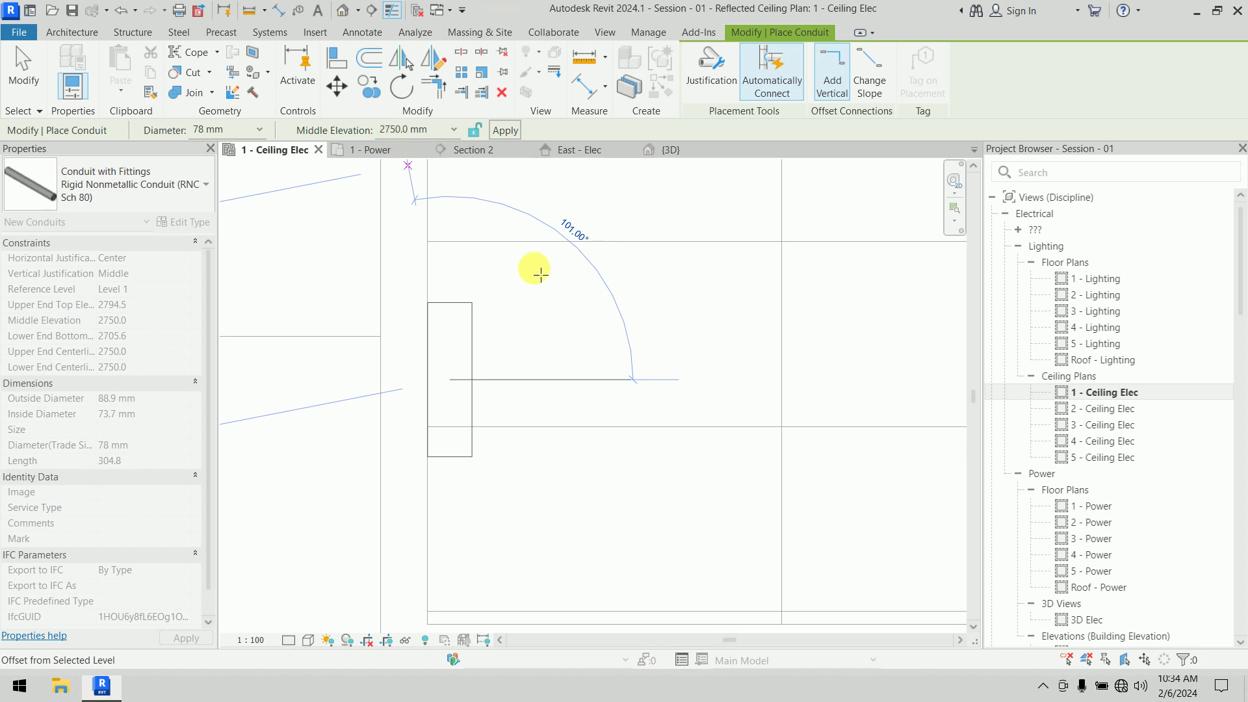
Route the 78 mm conduit at 2750 mm middle elevation from the panelboard past the door wall, turn it 90° along the corridor, and end the run
scroll(493, 362, "down", 3)
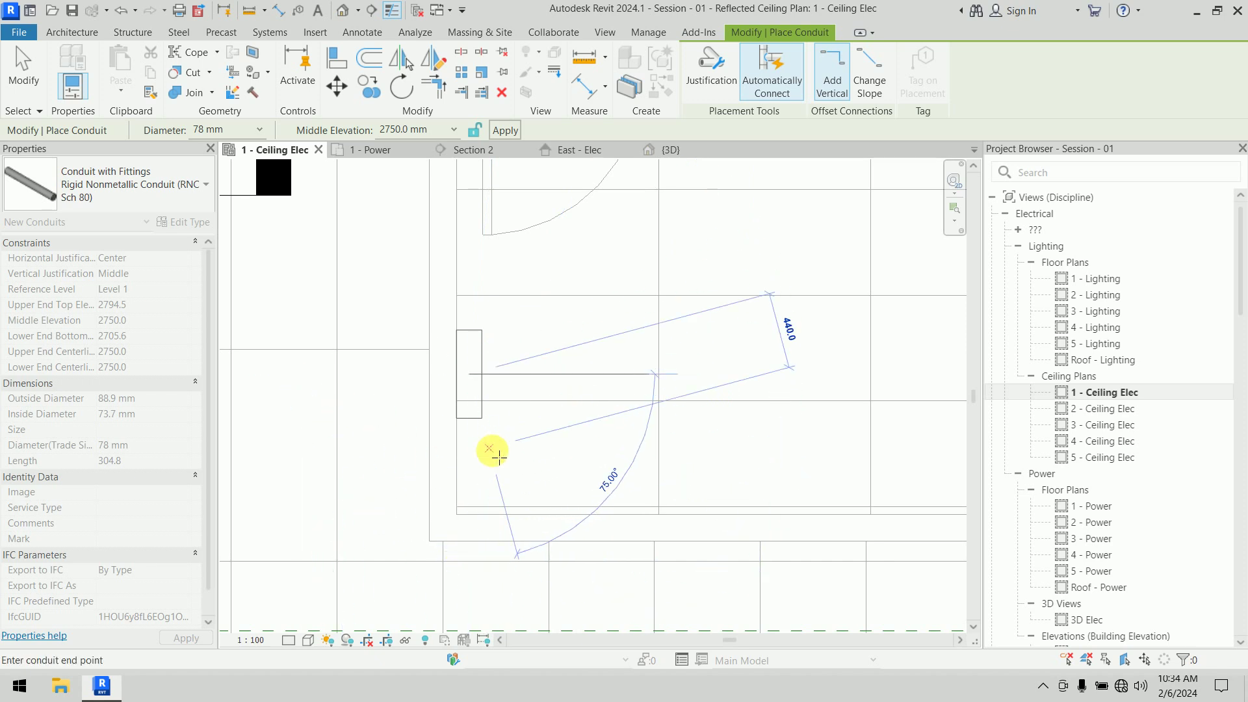
scroll(478, 228, "down", 1)
scroll(461, 389, "down", 2)
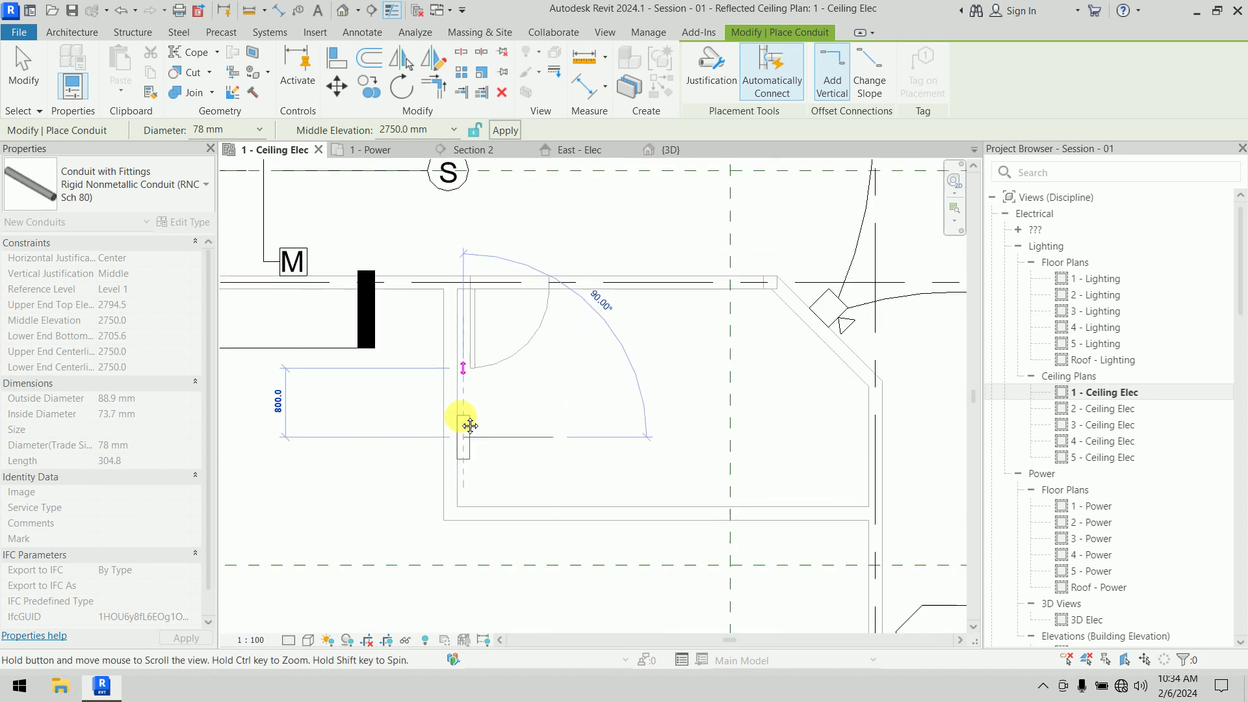
left_click(454, 326)
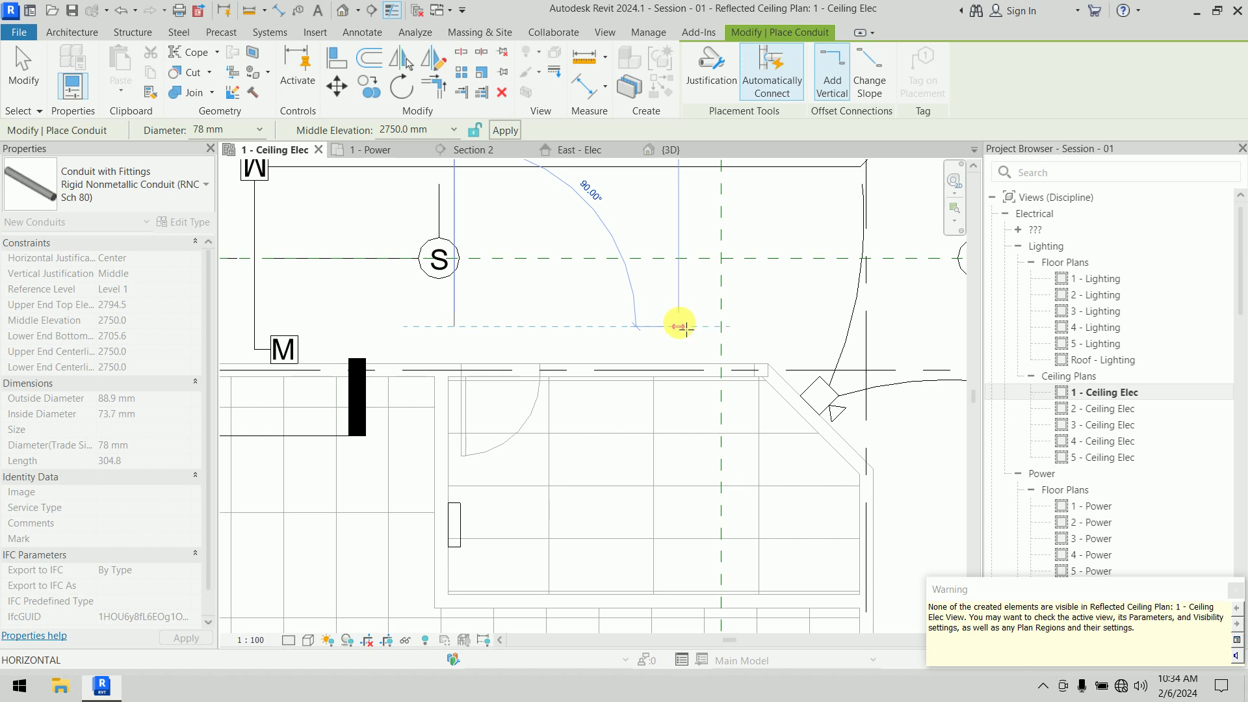
left_click(680, 326)
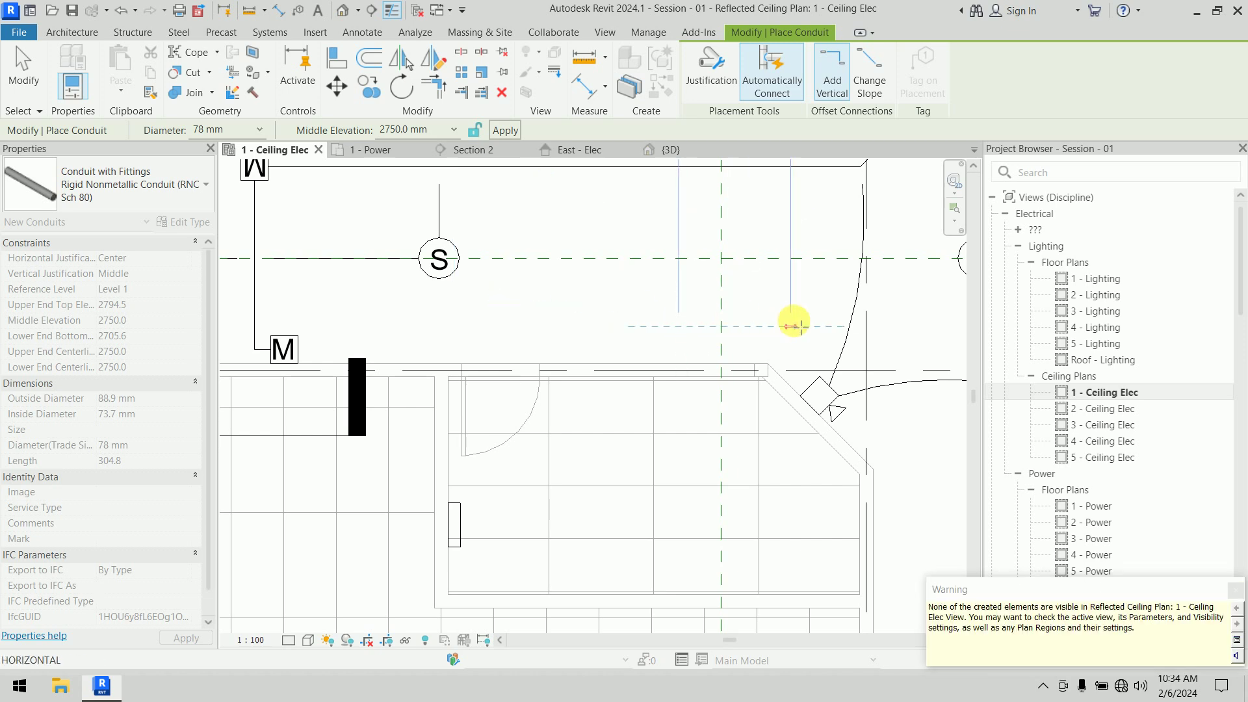
key("Escape")
key("Escape")
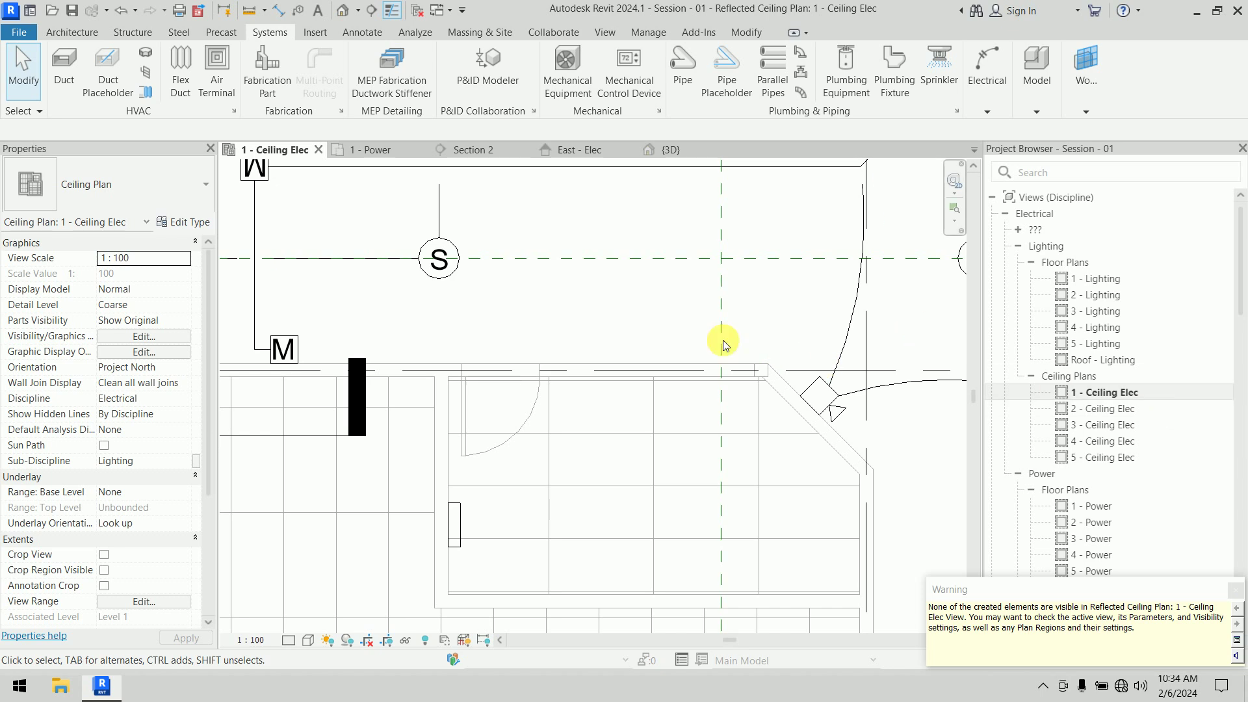
right_click(610, 298)
left_click(634, 310)
right_click(634, 311)
left_click(658, 322)
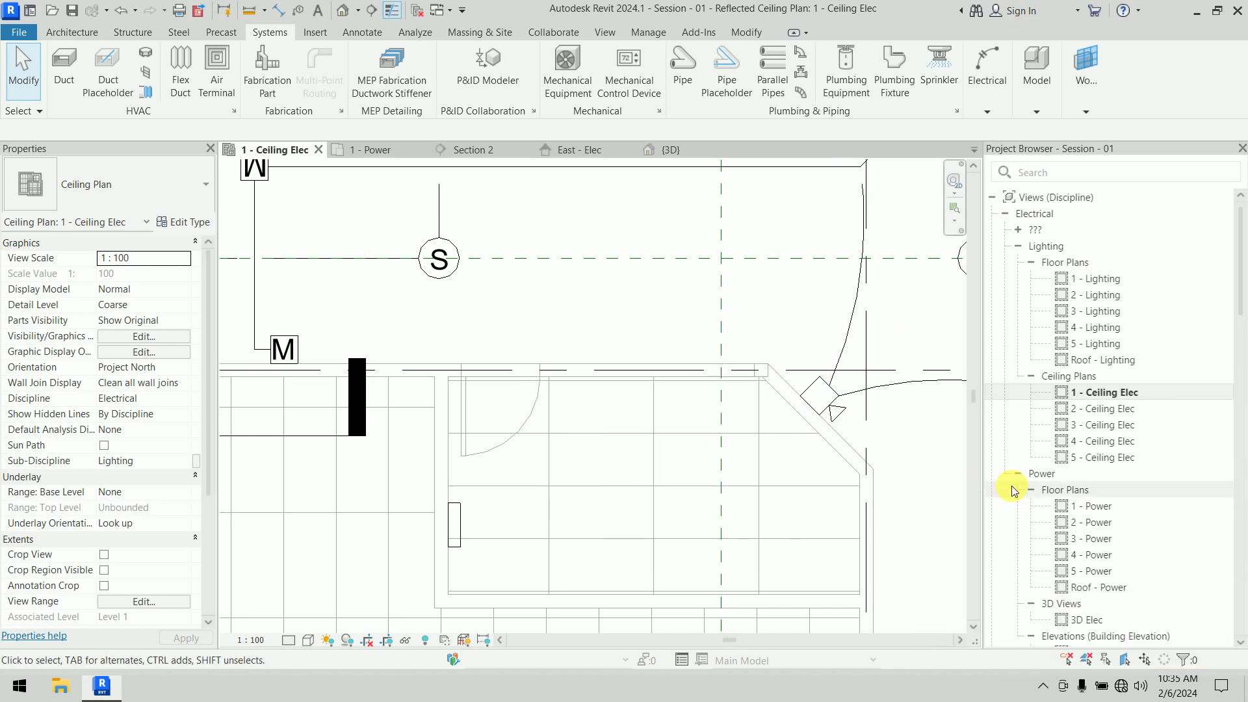
Open the 1 - Power floor plan and locate the new conduit run at the ELECTRICAL 107 panelboard
double_click(1071, 507)
scroll(490, 354, "down", 3)
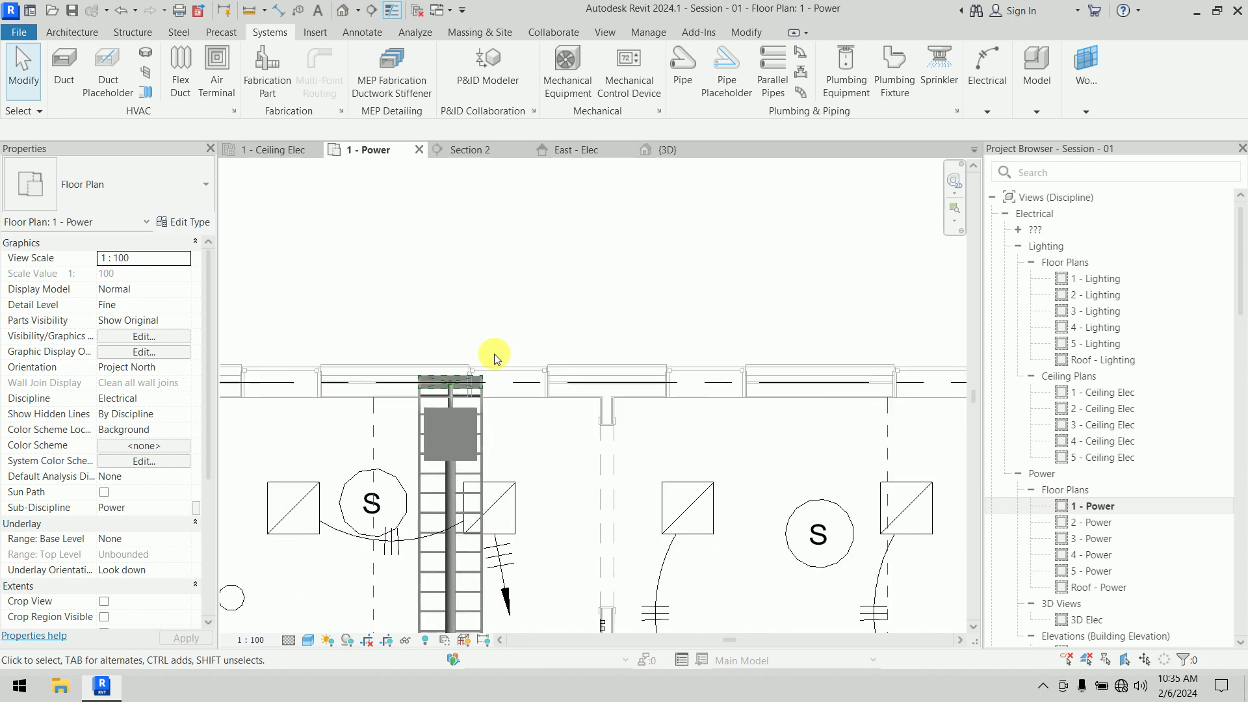
middle_click_drag(480, 488, 533, 214)
middle_click_drag(519, 396, 625, 124)
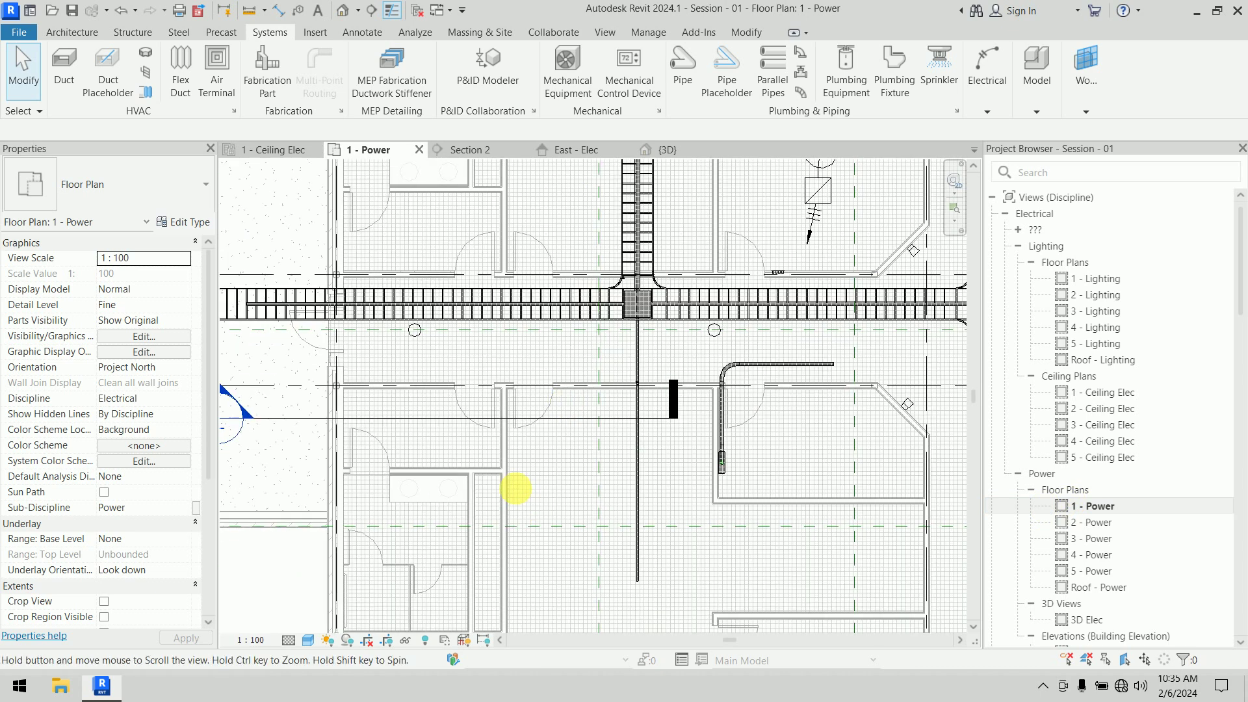
middle_click_drag(512, 494, 459, 412)
scroll(607, 339, "up", 3)
middle_click_drag(607, 340, 534, 516)
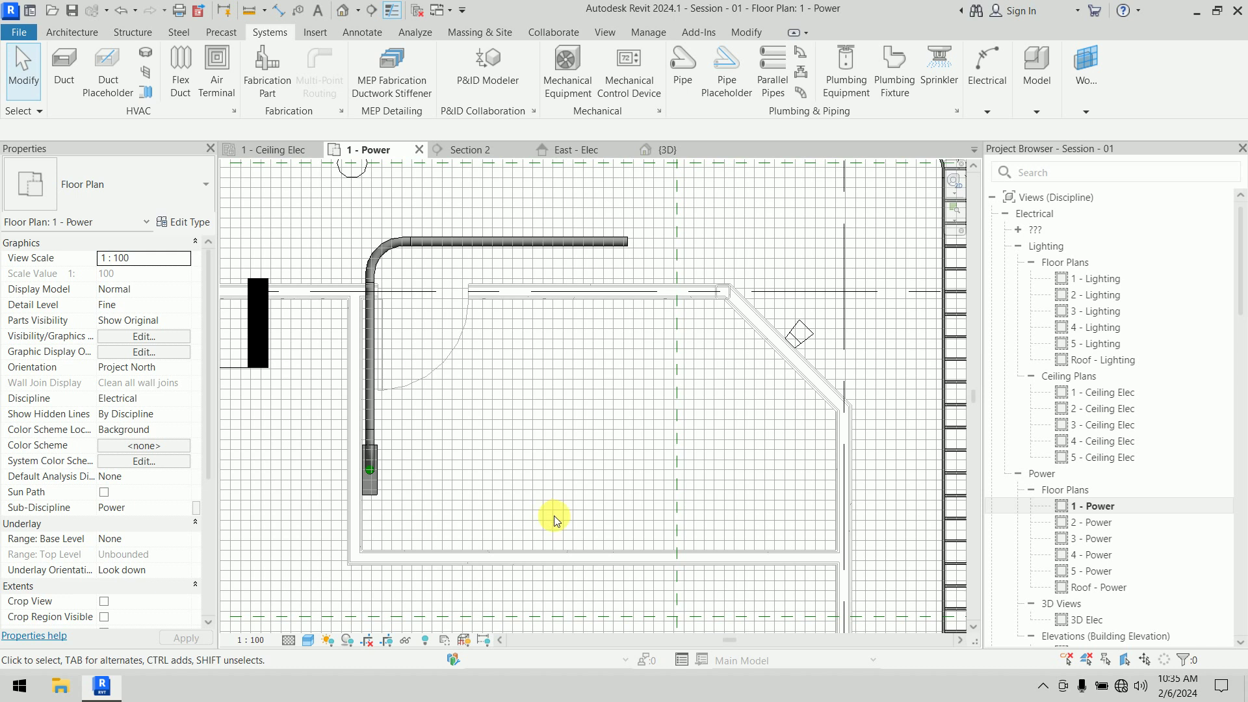
Inspect the conduit's rise from the panelboard and its bends in the 3D view, and return to the 1 - Power plan
left_click(669, 154)
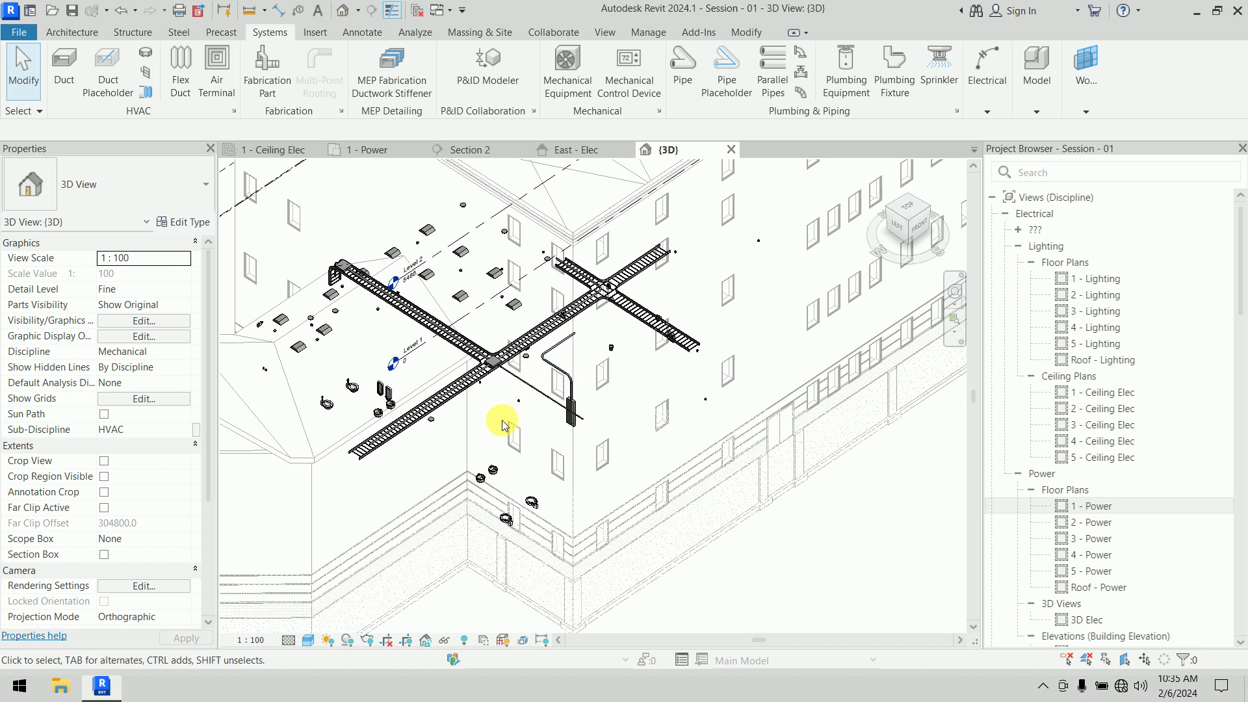
scroll(575, 406, "up", 6)
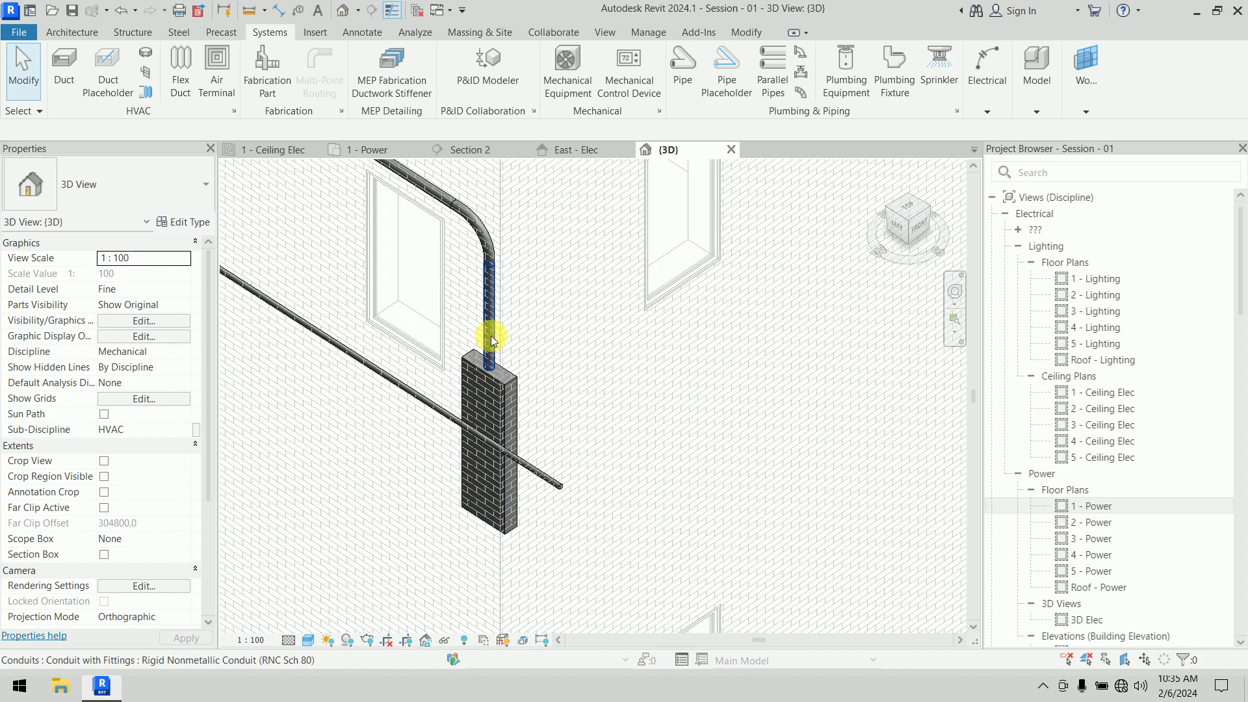
scroll(454, 412, "down", 4)
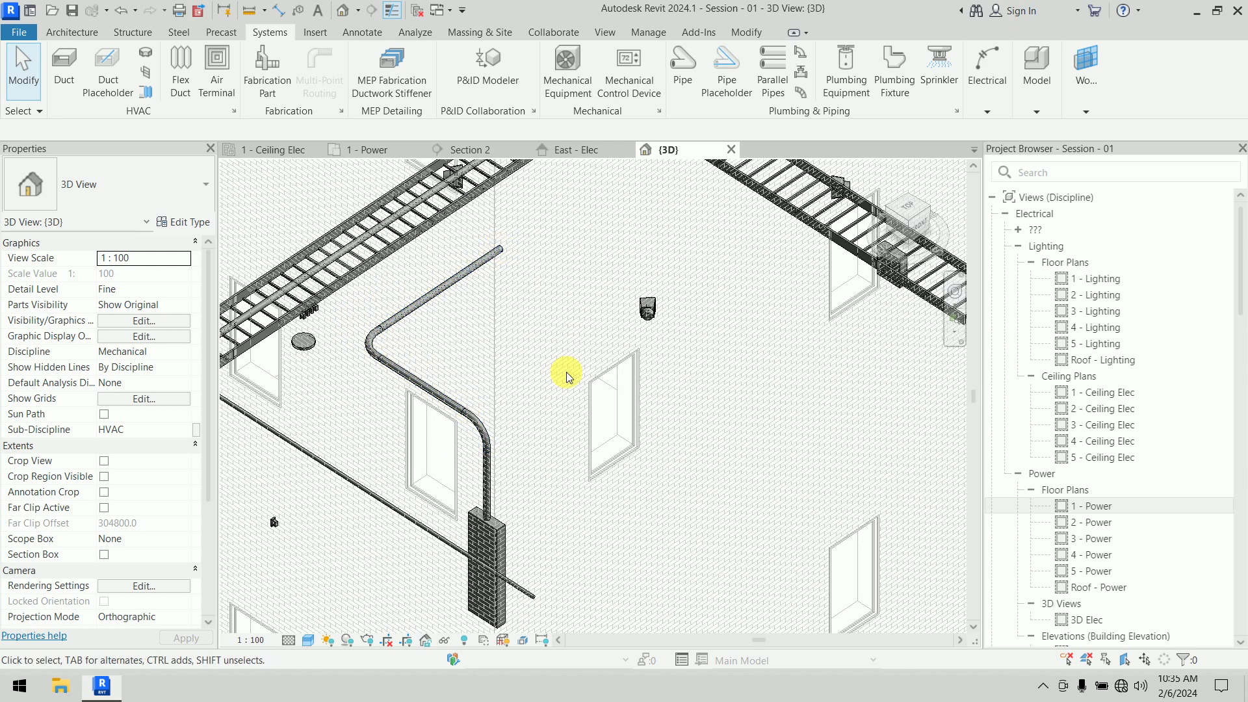
middle_click_drag(588, 439, 487, 473, "shift")
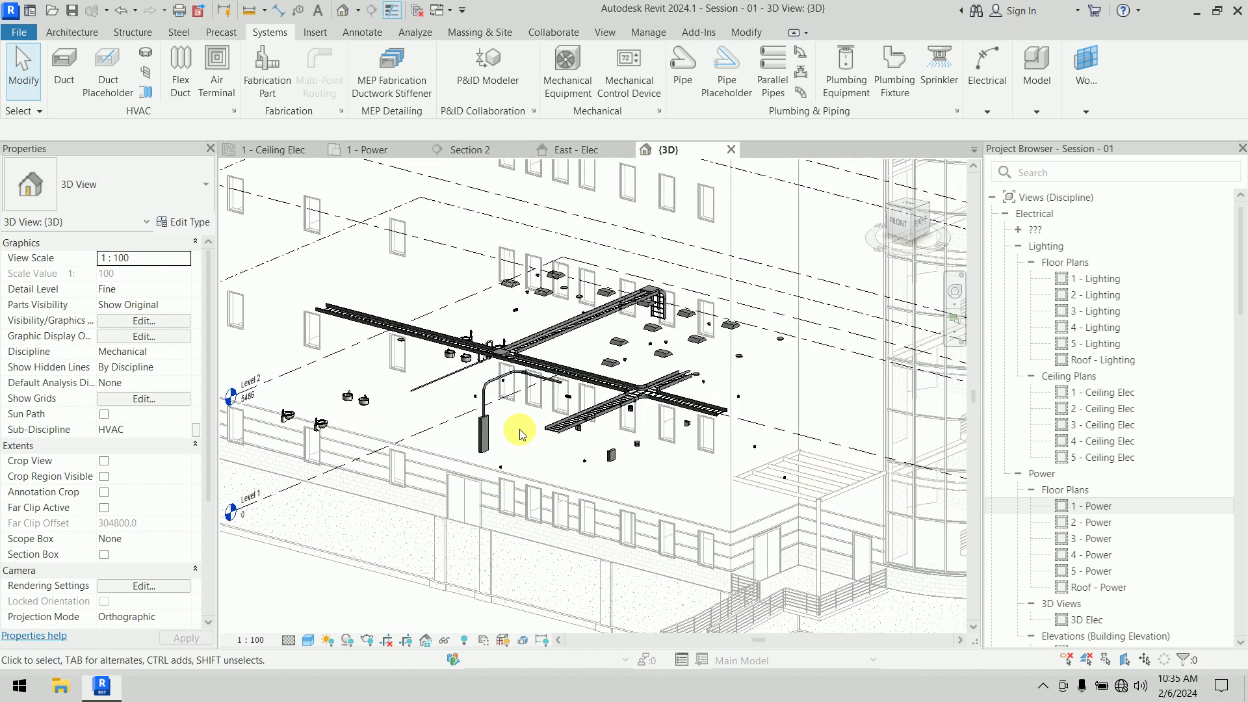
scroll(520, 429, "up", 5)
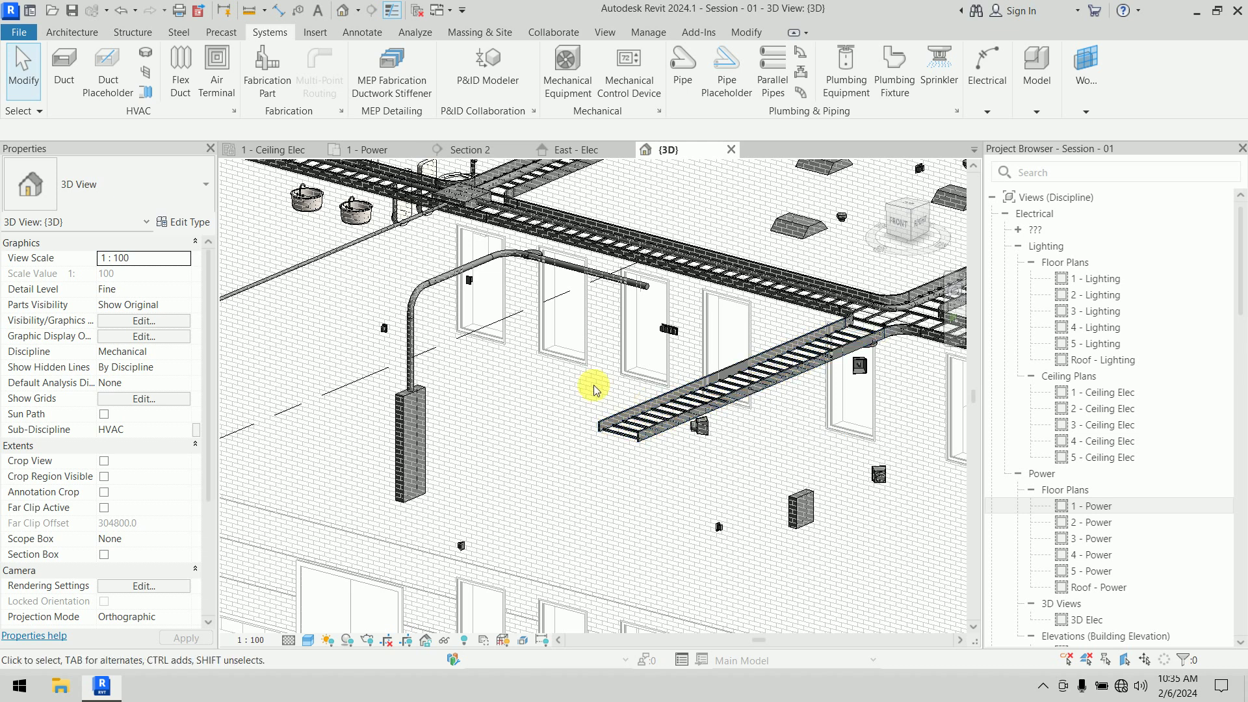
scroll(505, 309, "up", 3)
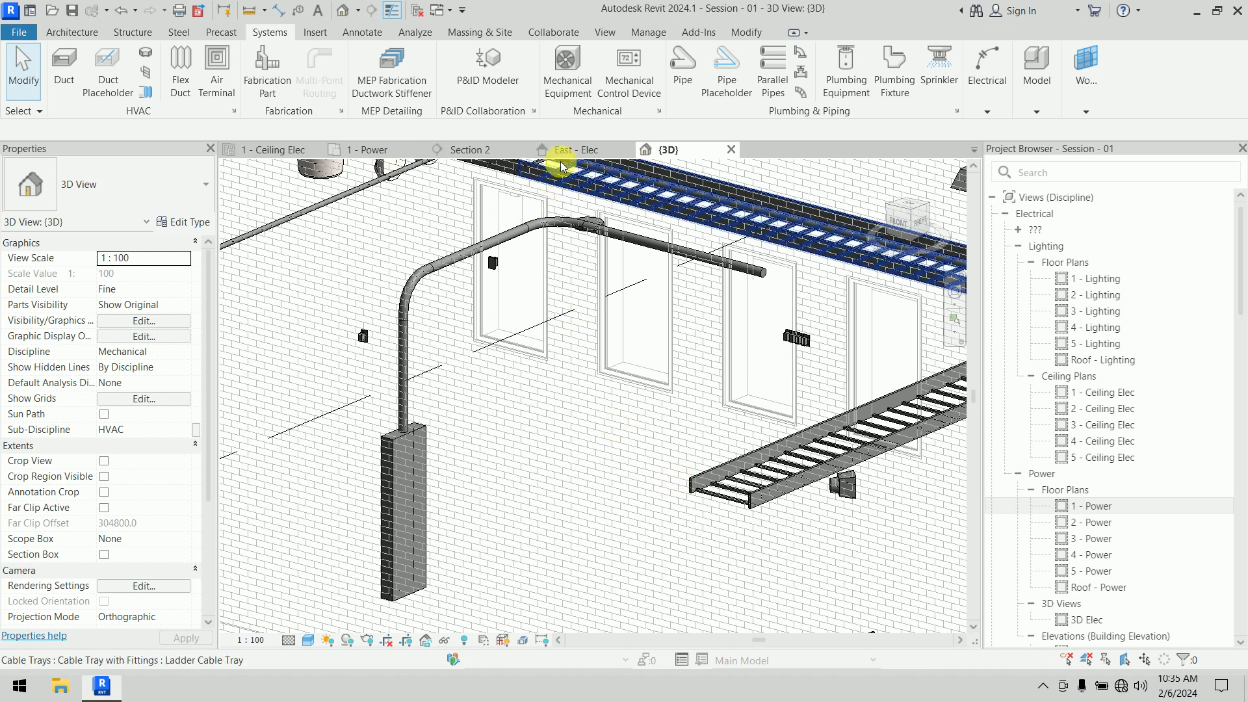
left_click(374, 150)
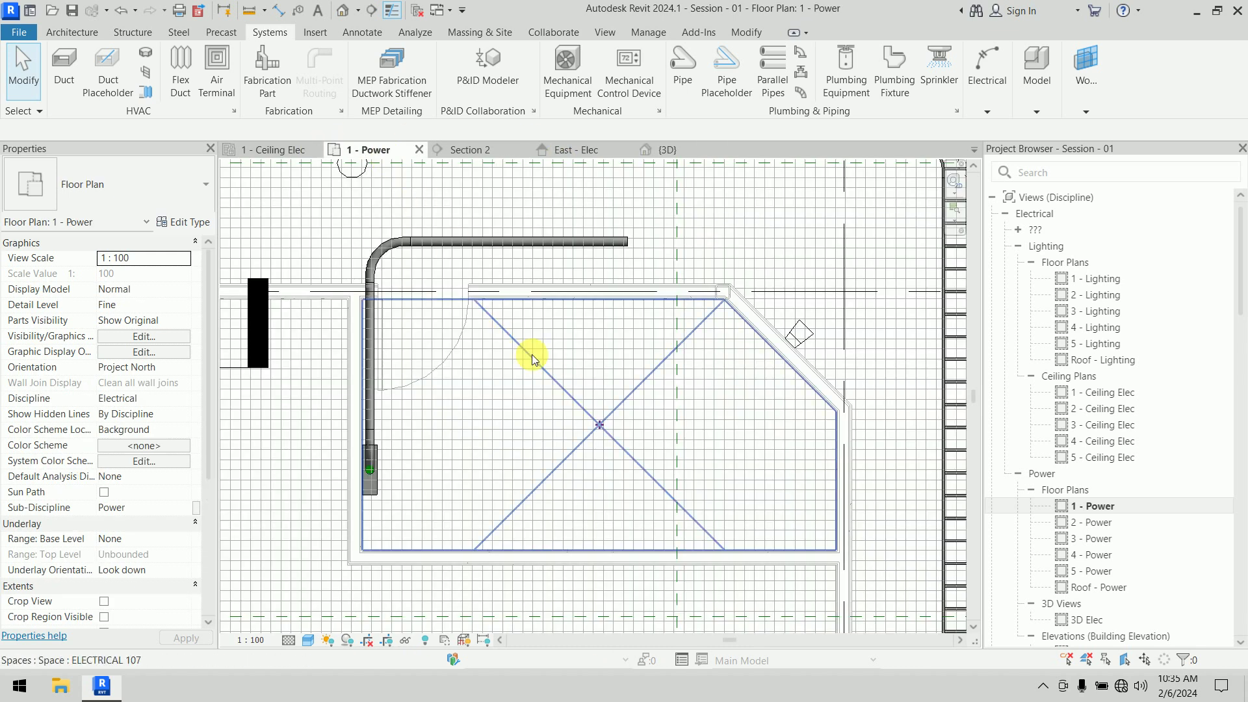
Select the arc wire between the two fixtures in the northwest corner room and check which wire types are available
scroll(514, 361, "down", 4)
middle_click_drag(520, 367, 552, 424)
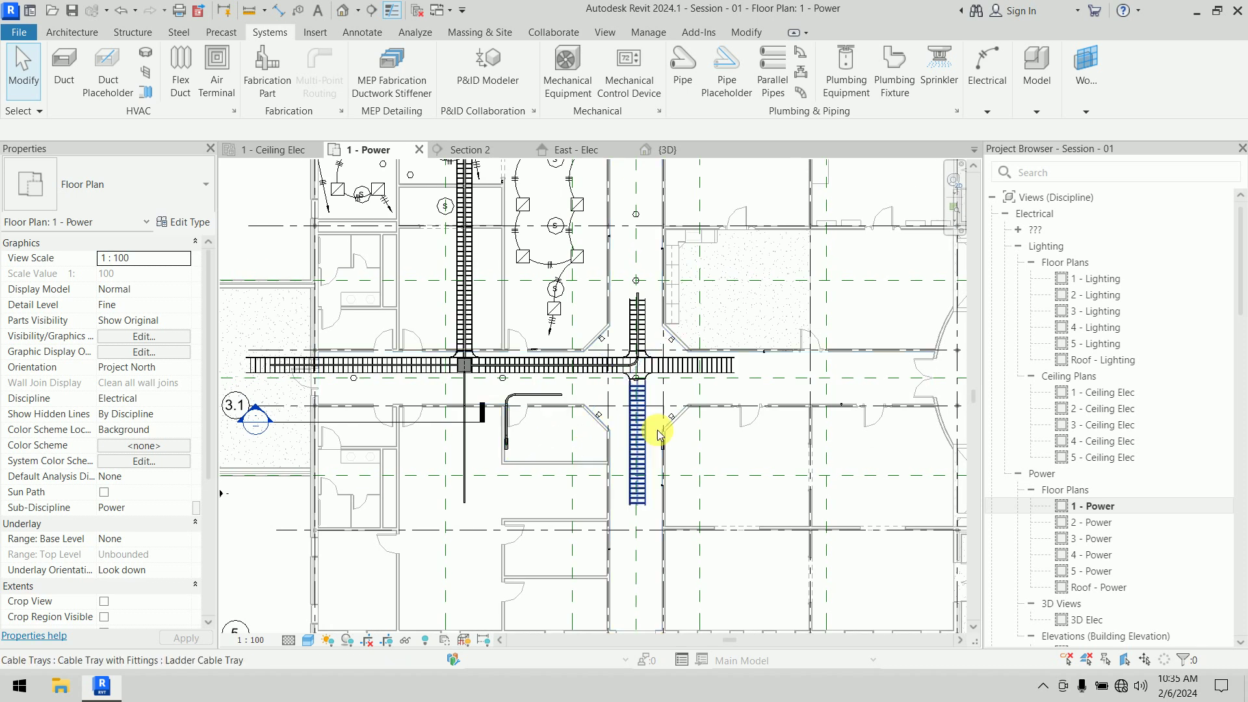
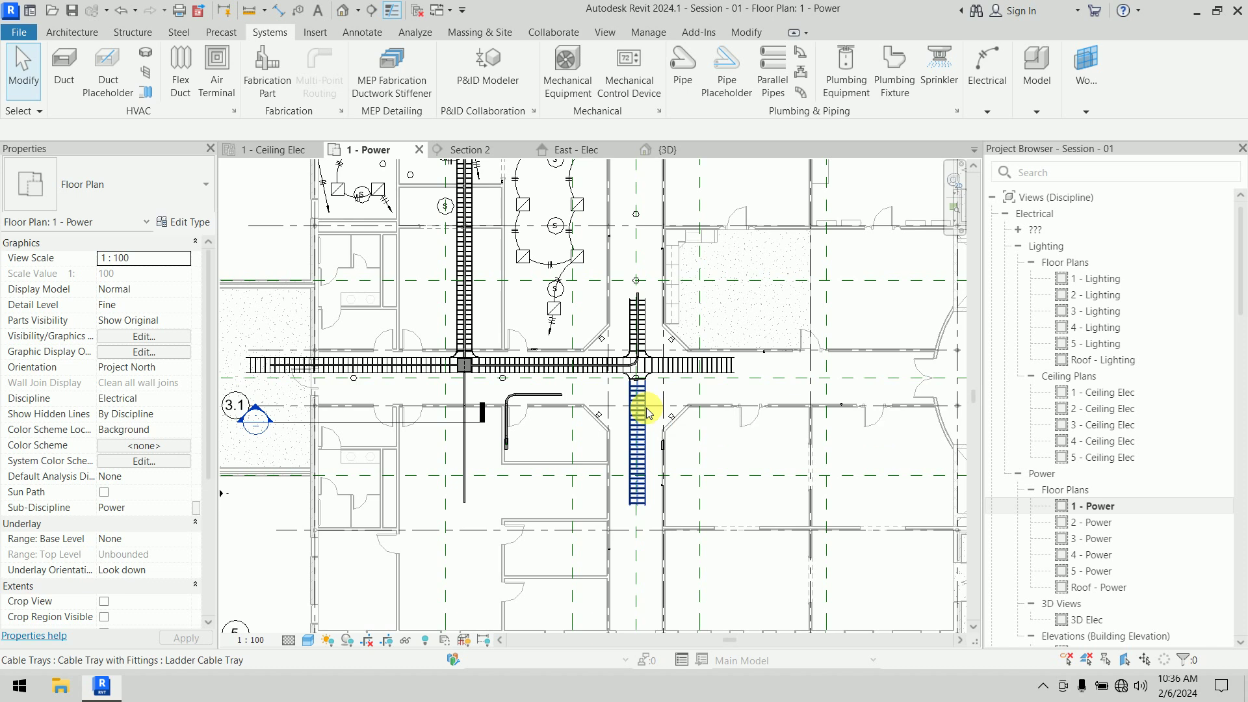
scroll(599, 416, "up", 5)
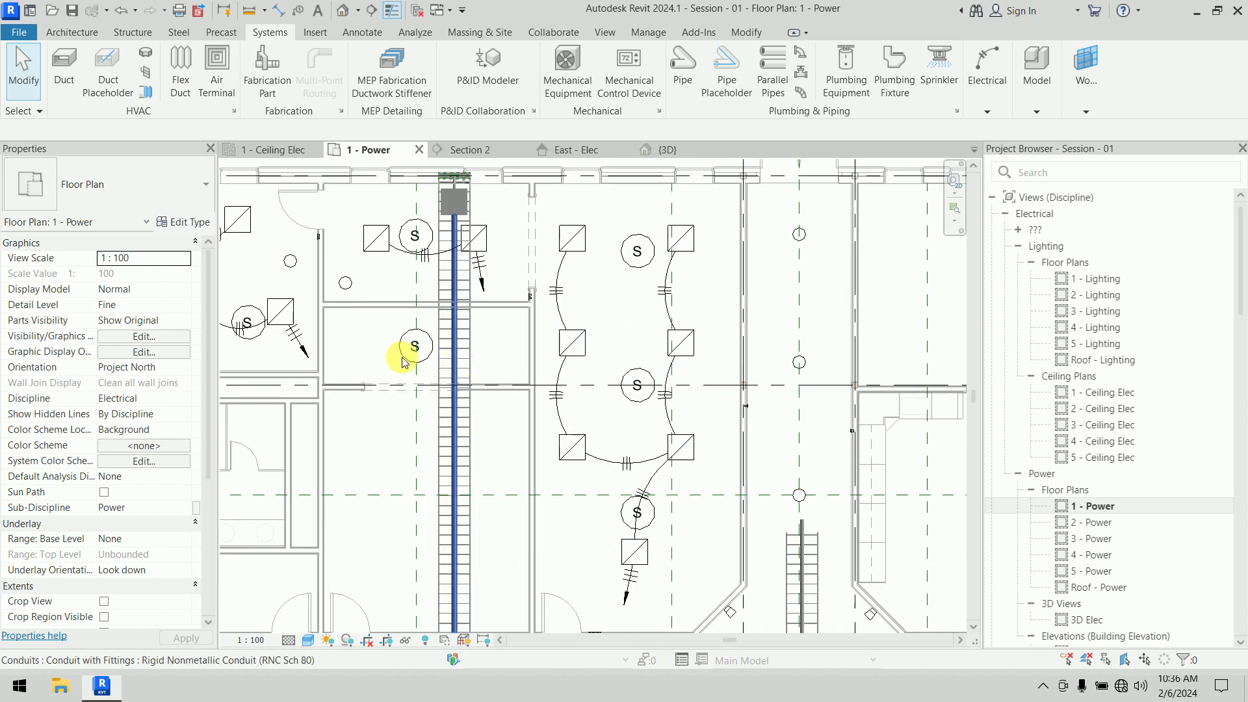
scroll(356, 334, "up", 2)
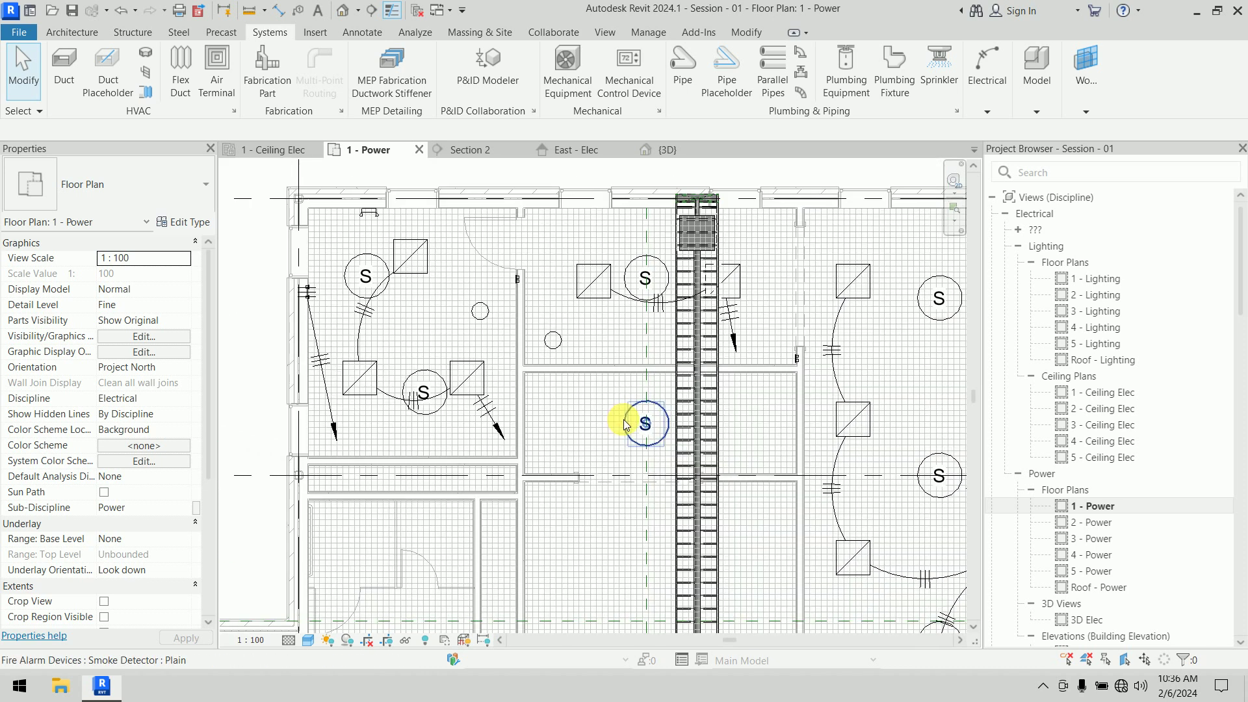
left_click(360, 334)
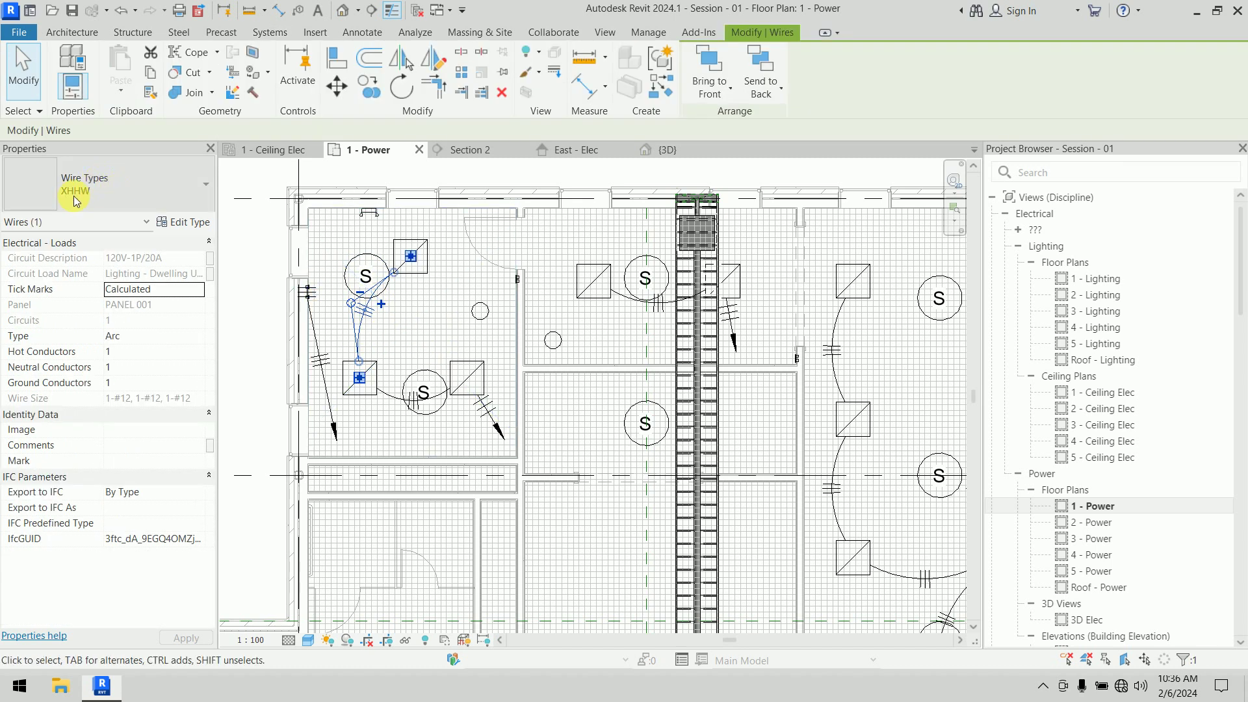
left_click(149, 187)
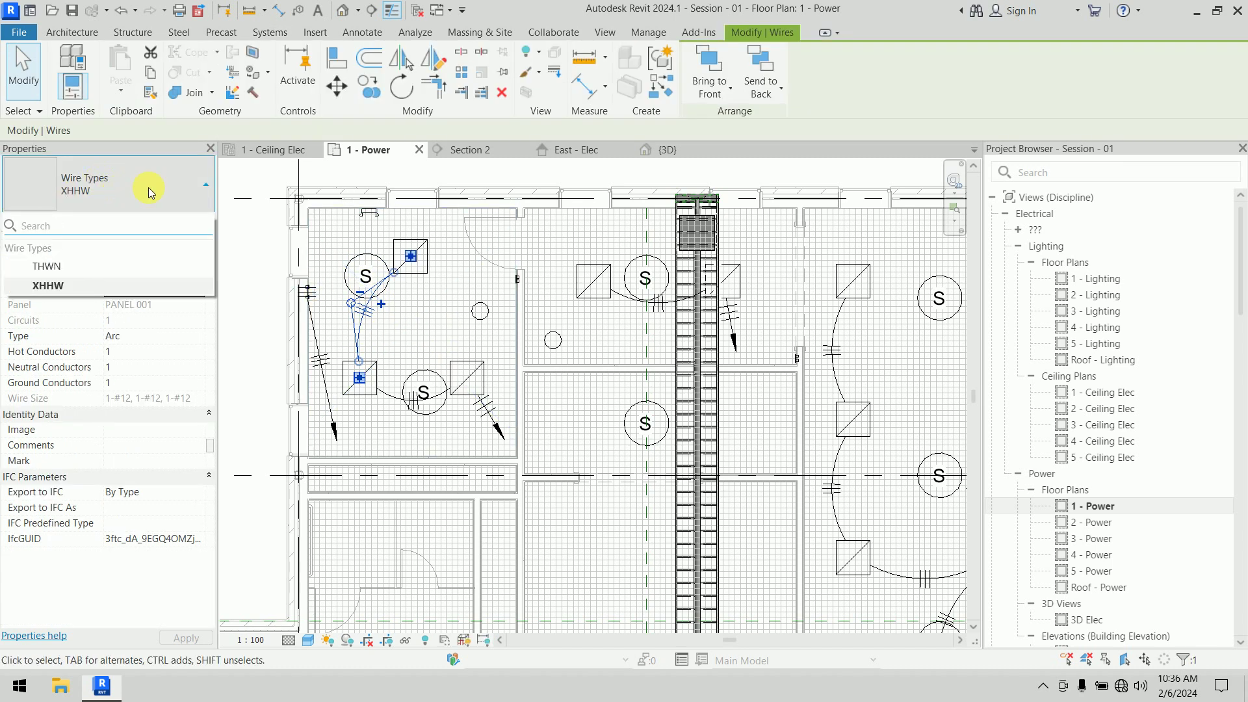
left_click(148, 187)
Examine the XHHW wire type's properties, including its material and insulation options, and clear the wire selection
left_click(186, 222)
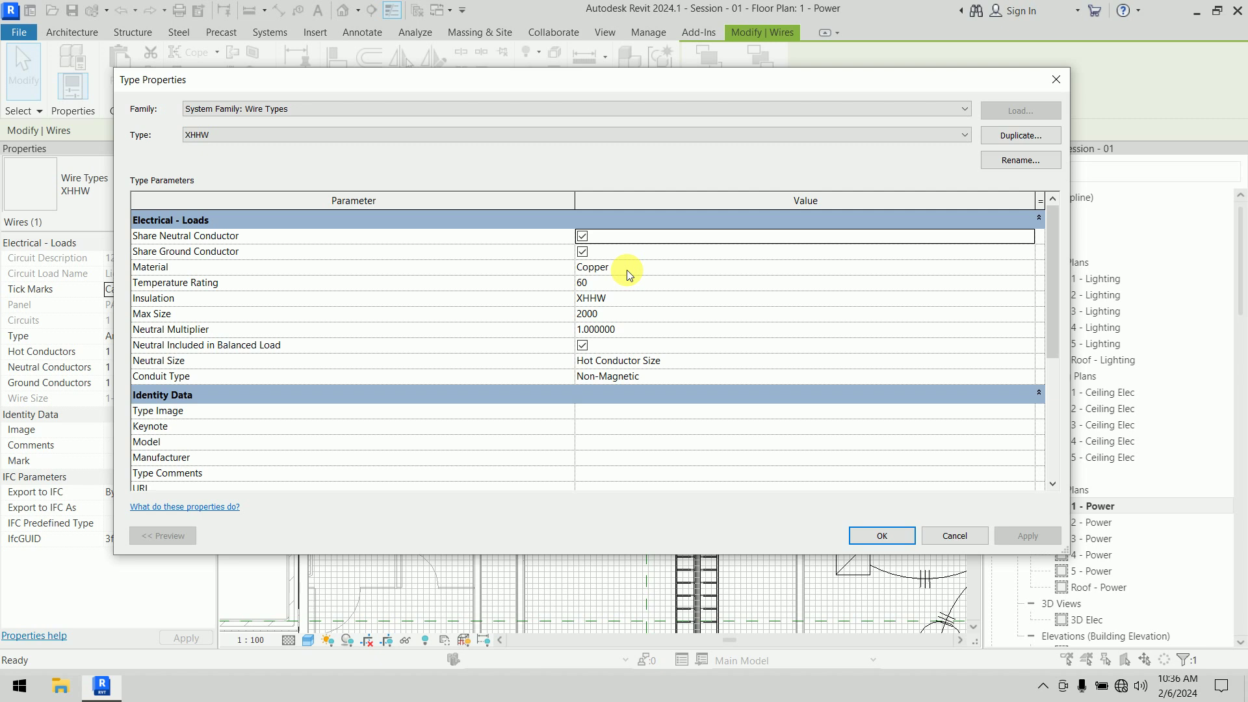
left_click(620, 297)
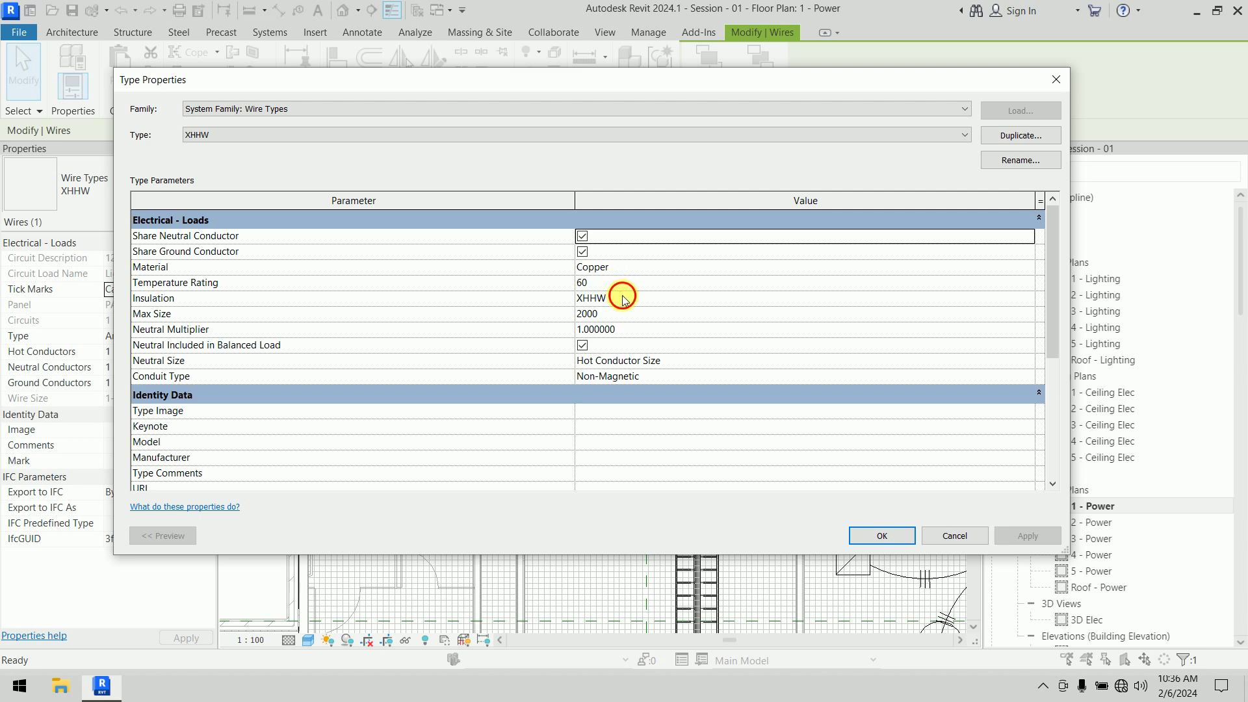
left_click(1030, 301)
left_click(1030, 296)
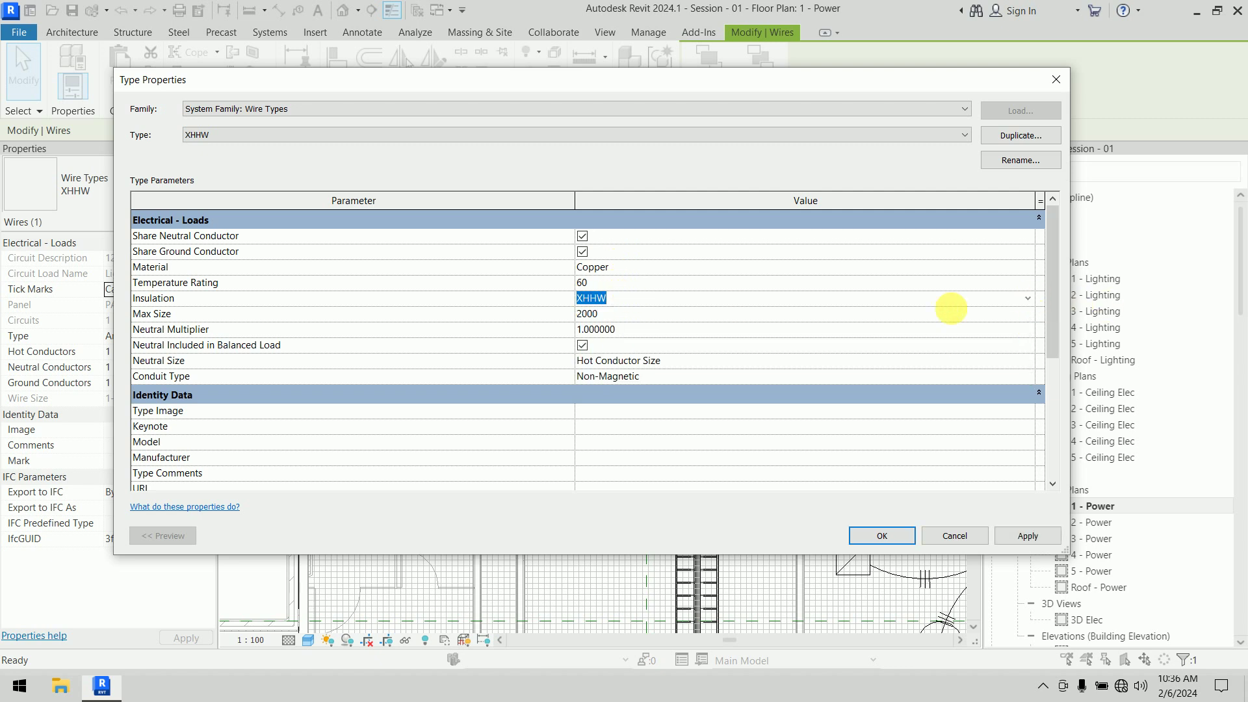
left_click(880, 534)
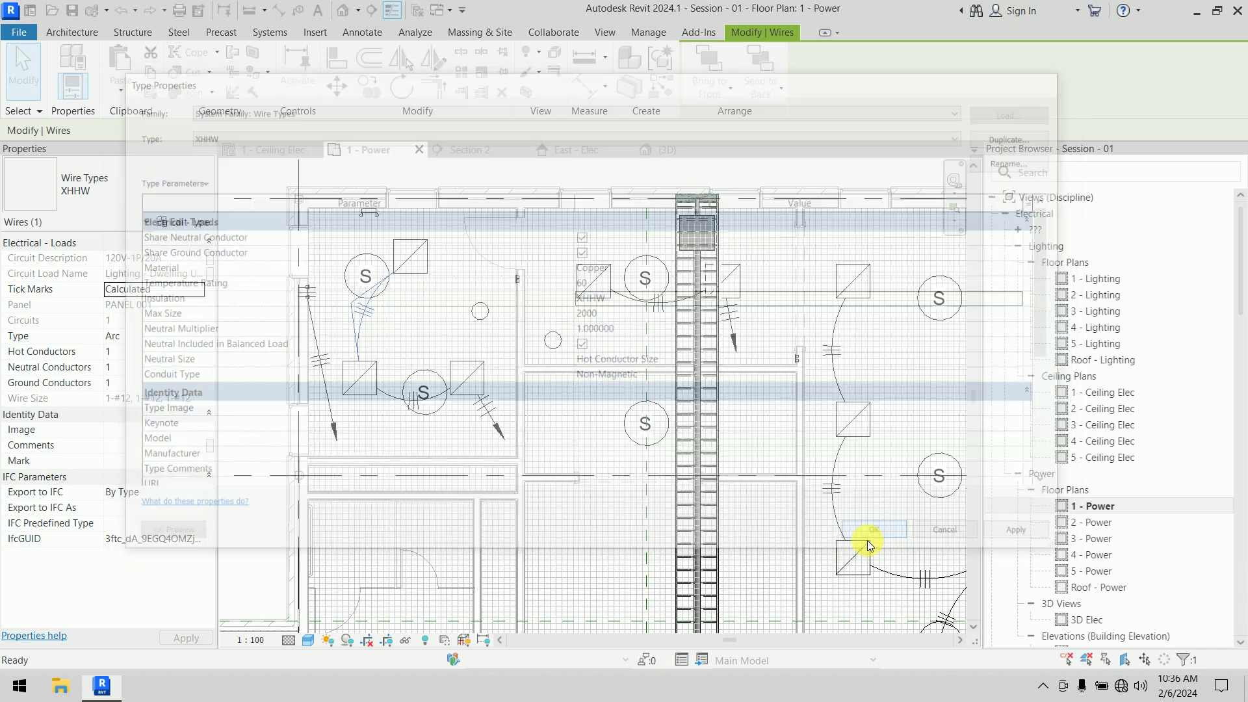
left_click(269, 317)
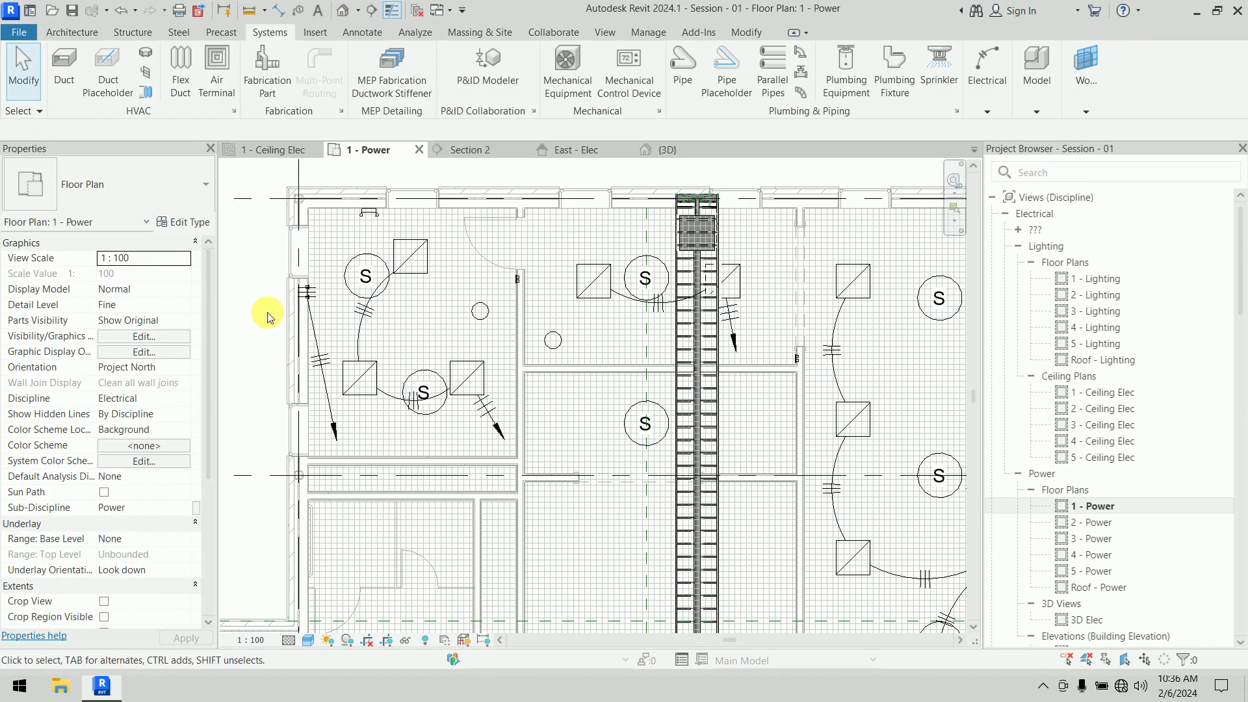
In the 1 - Power view's Visibility/Graphics overrides, set the projection line pattern of the Wires category to Dash
key("v")
key("g")
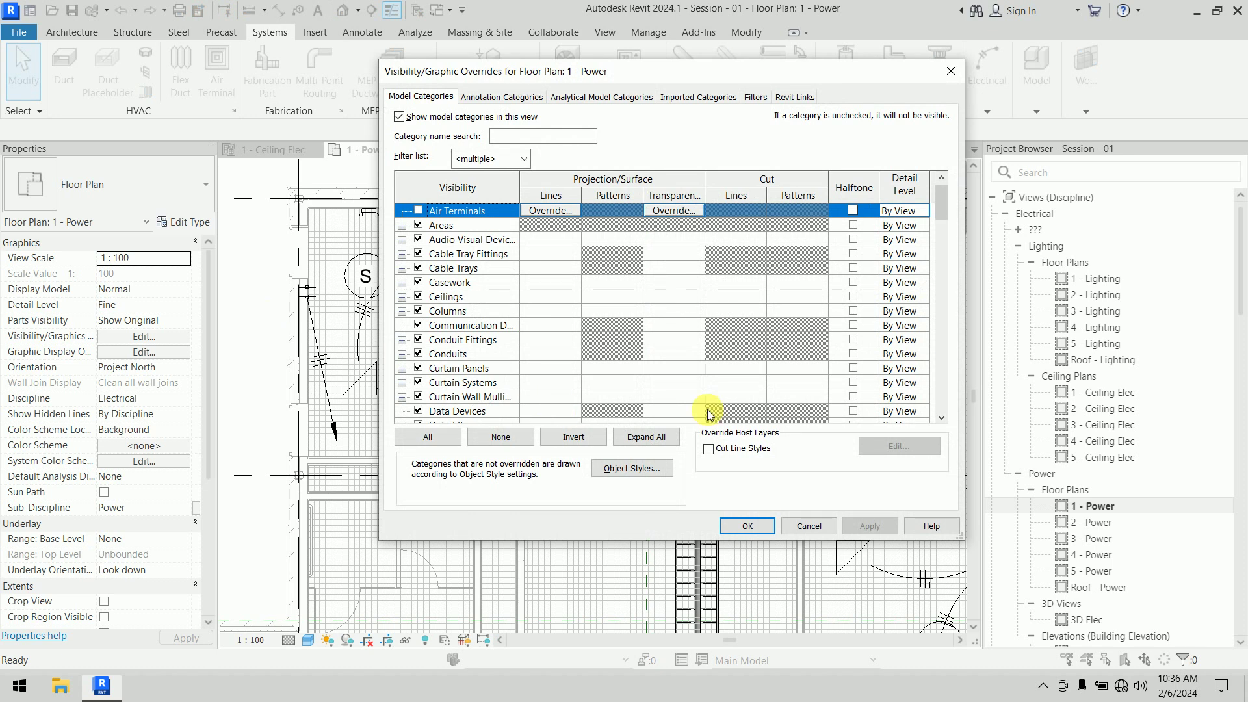
left_click_drag(941, 207, 934, 404)
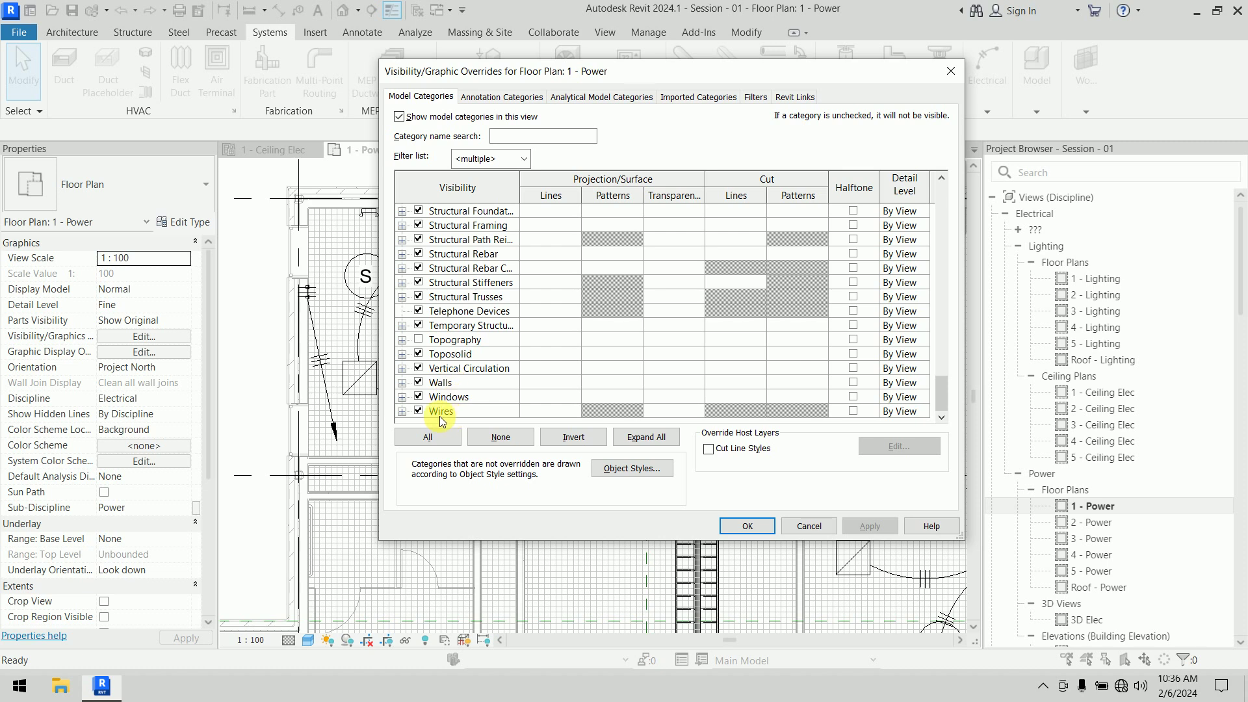
left_click(567, 412)
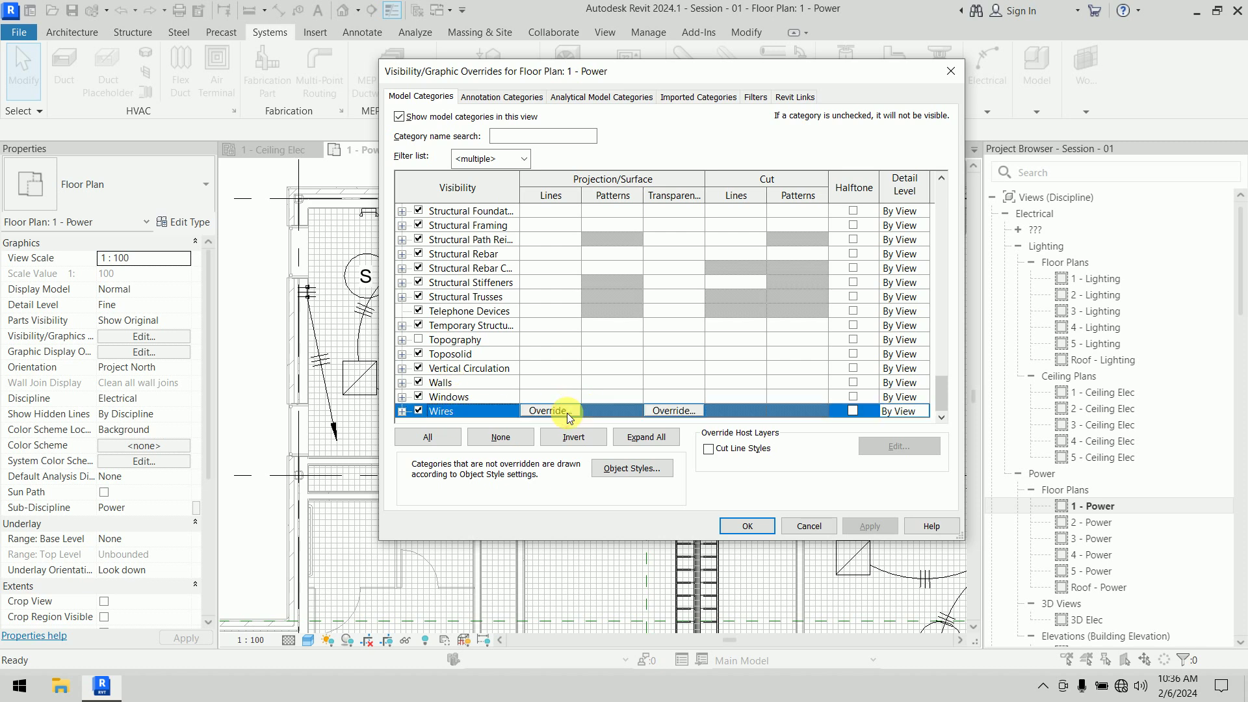
left_click(574, 411)
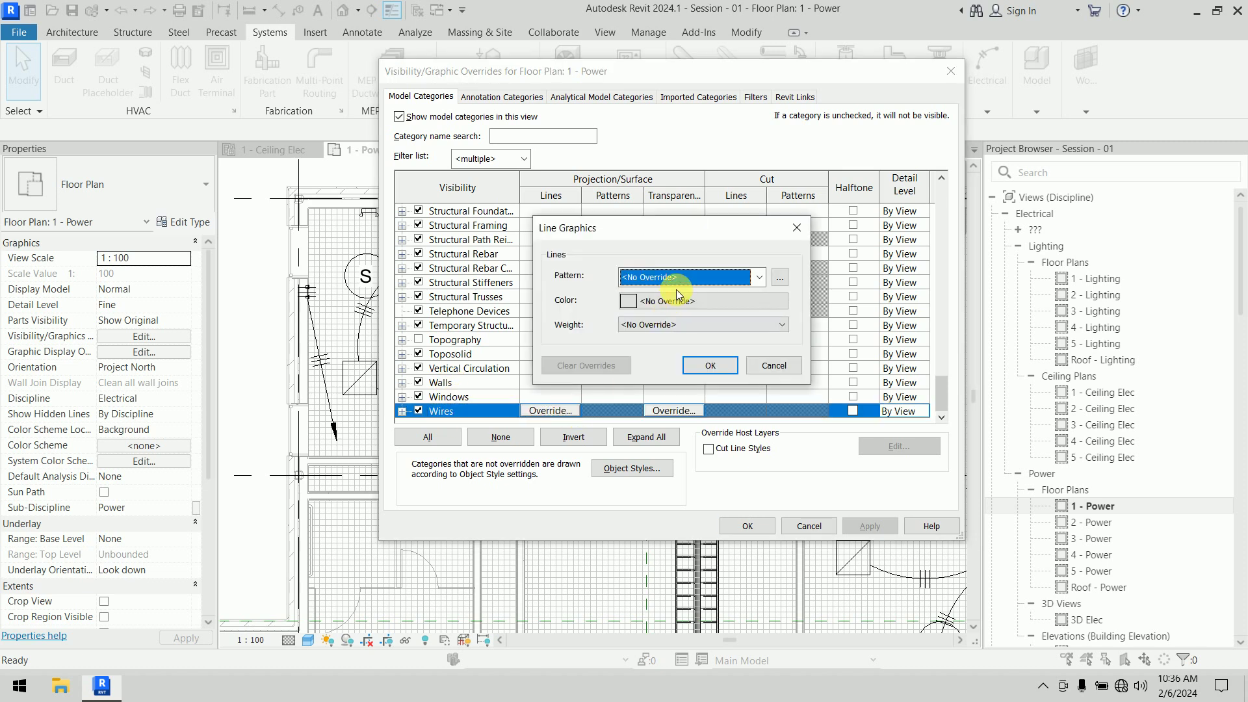
left_click(760, 278)
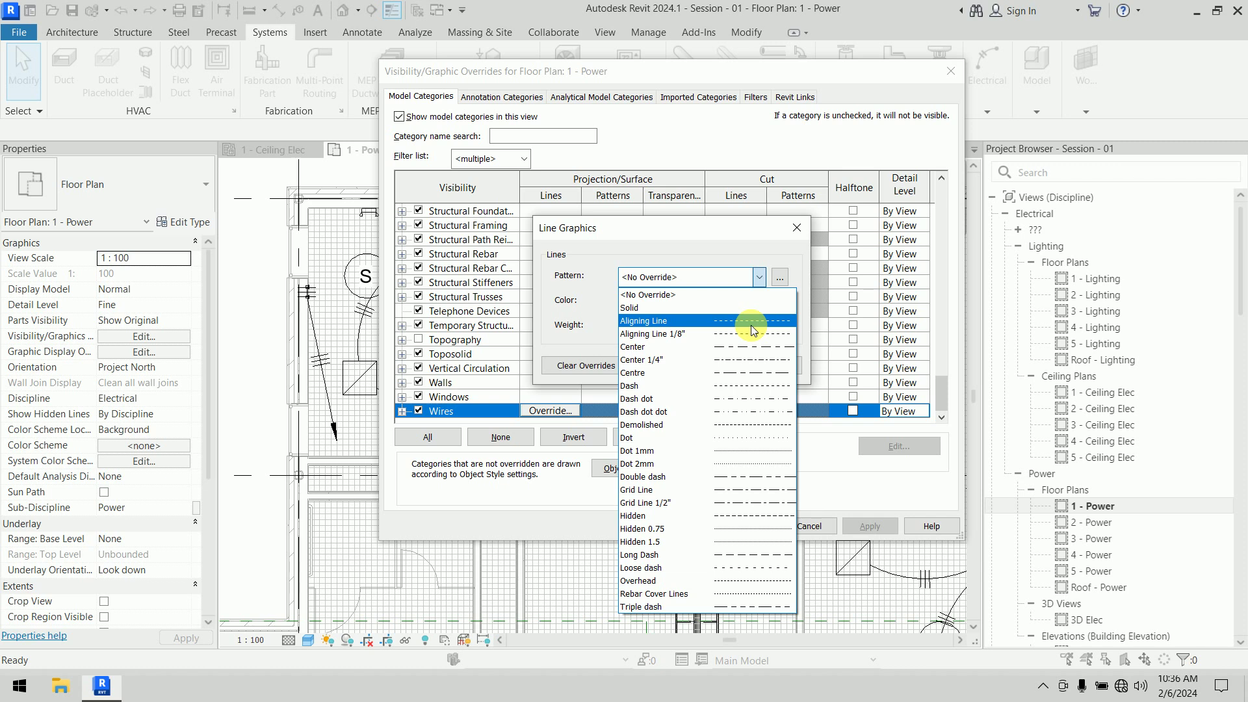
left_click(753, 385)
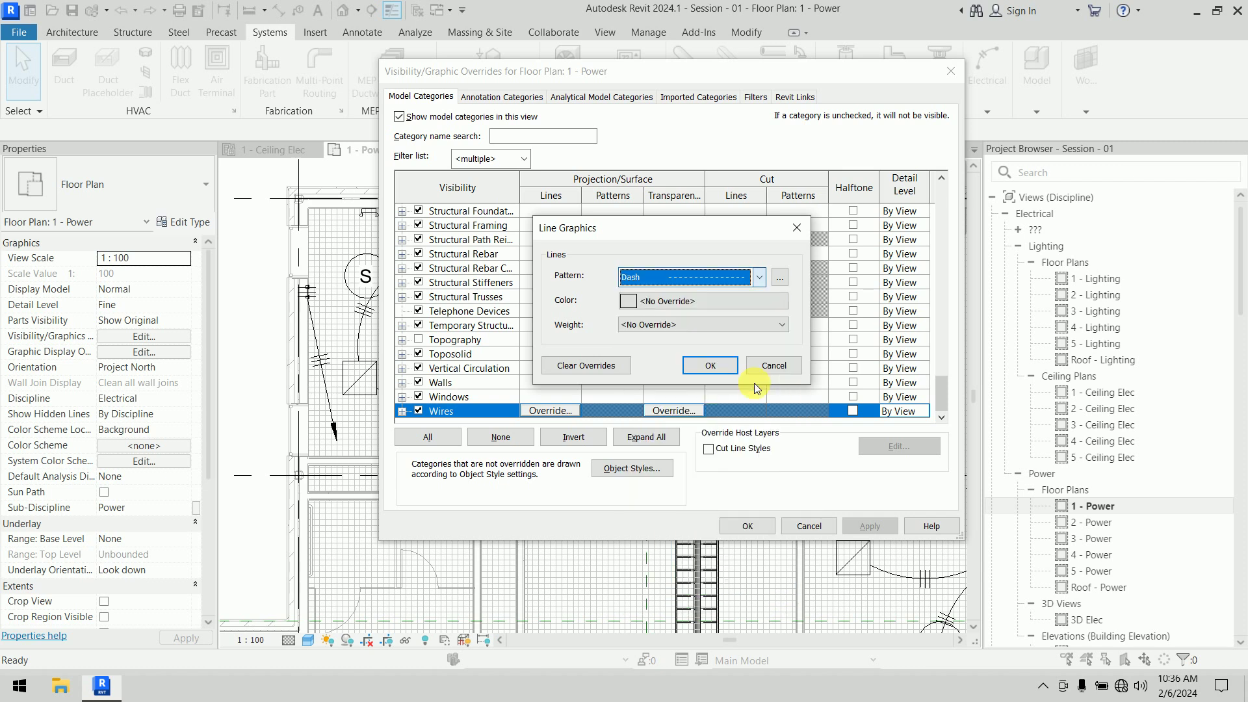
Set the Wires projection line color override to Red and apply the overrides to the 1 - Power view
left_click(703, 302)
left_click(570, 279)
left_click(512, 208)
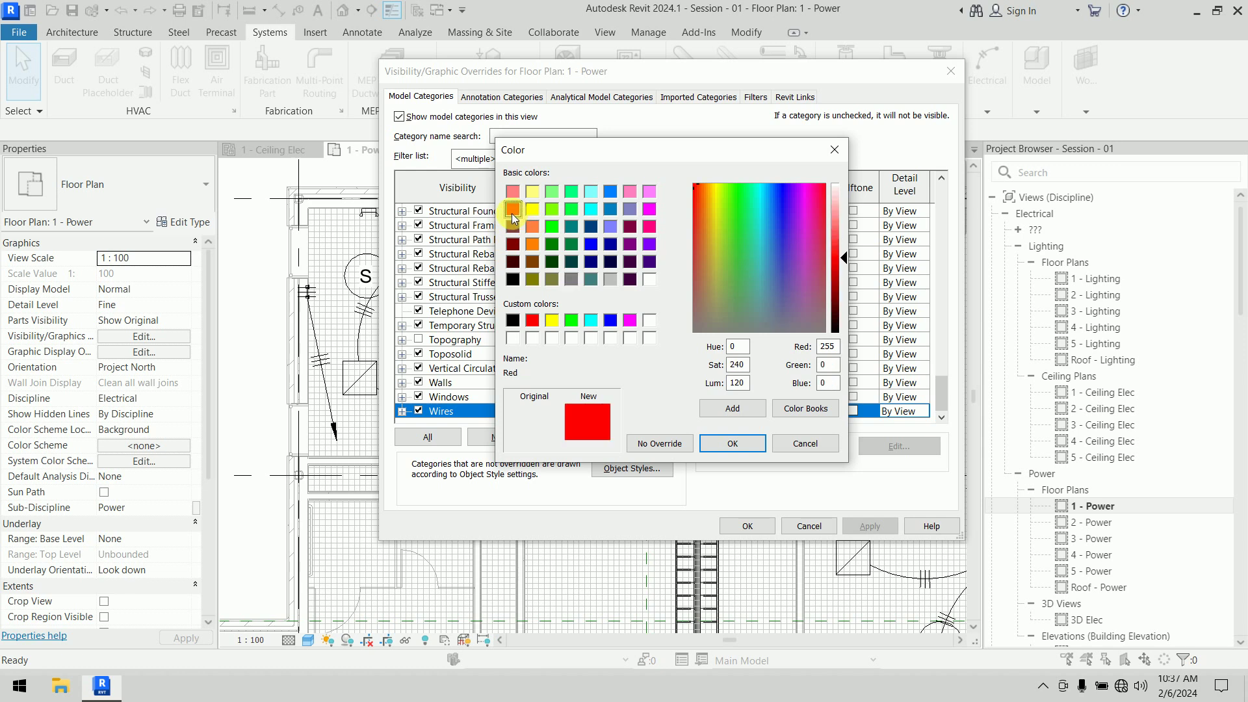
left_click(722, 442)
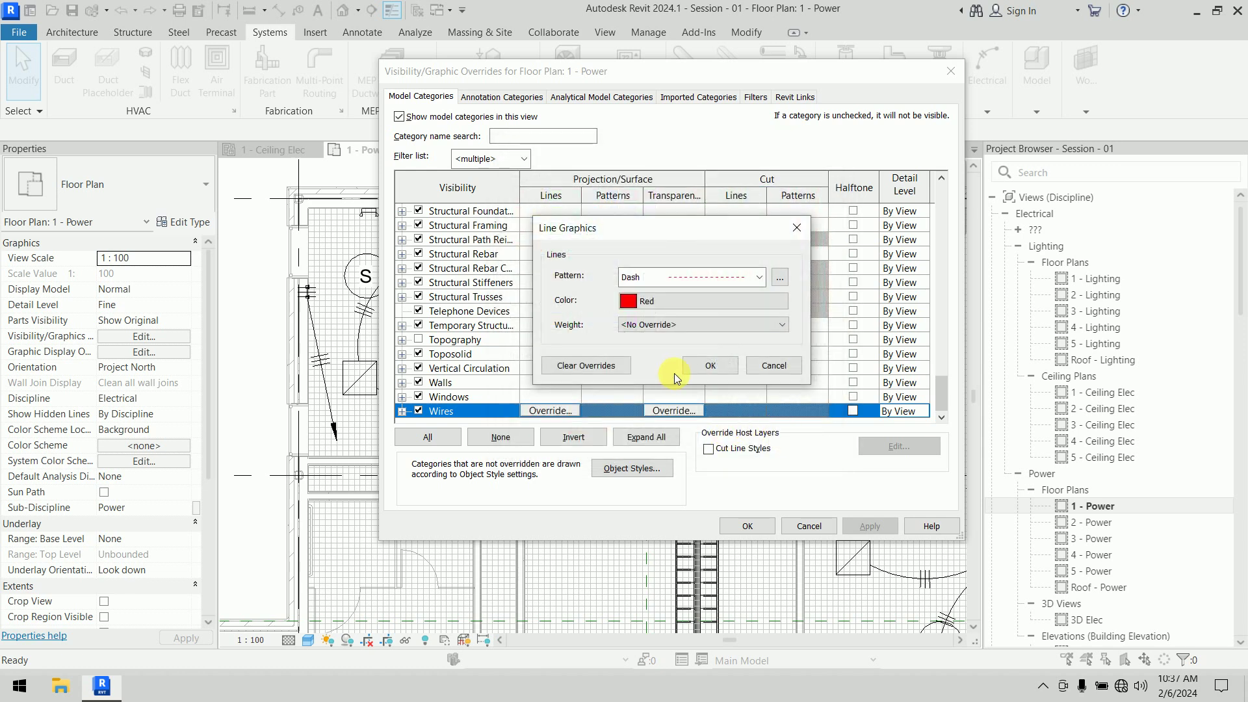
left_click(710, 365)
left_click(870, 526)
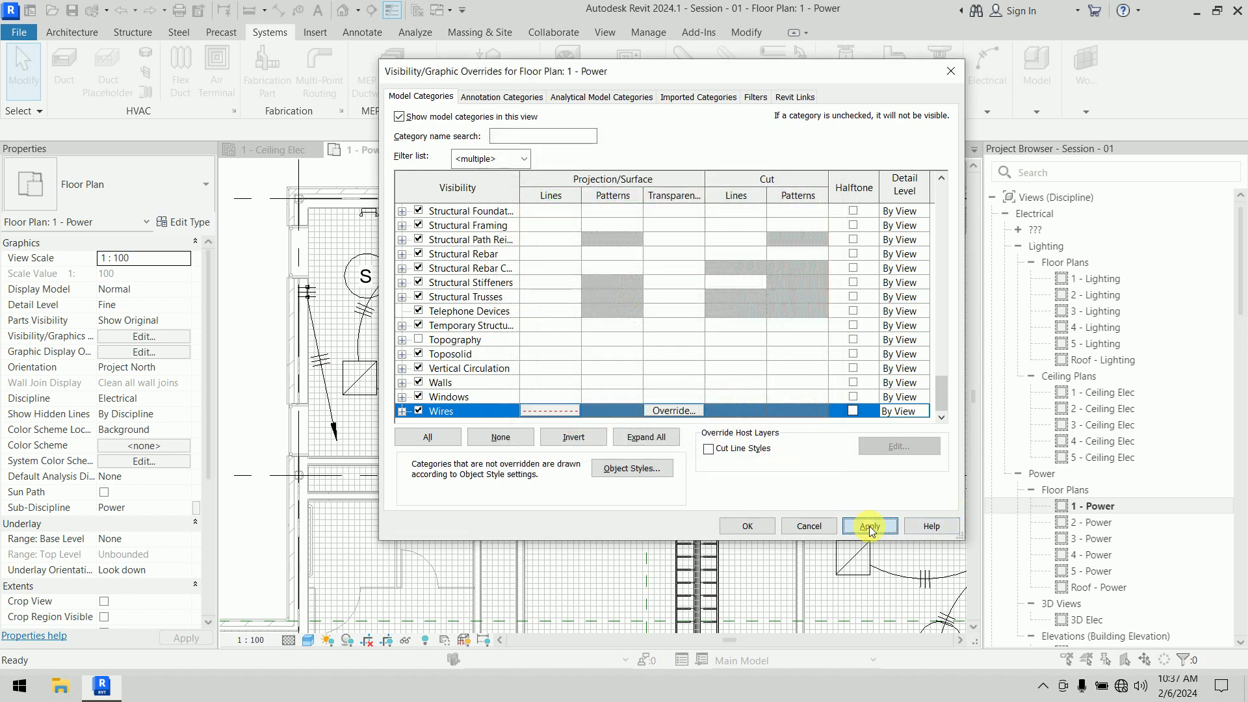
left_click(740, 525)
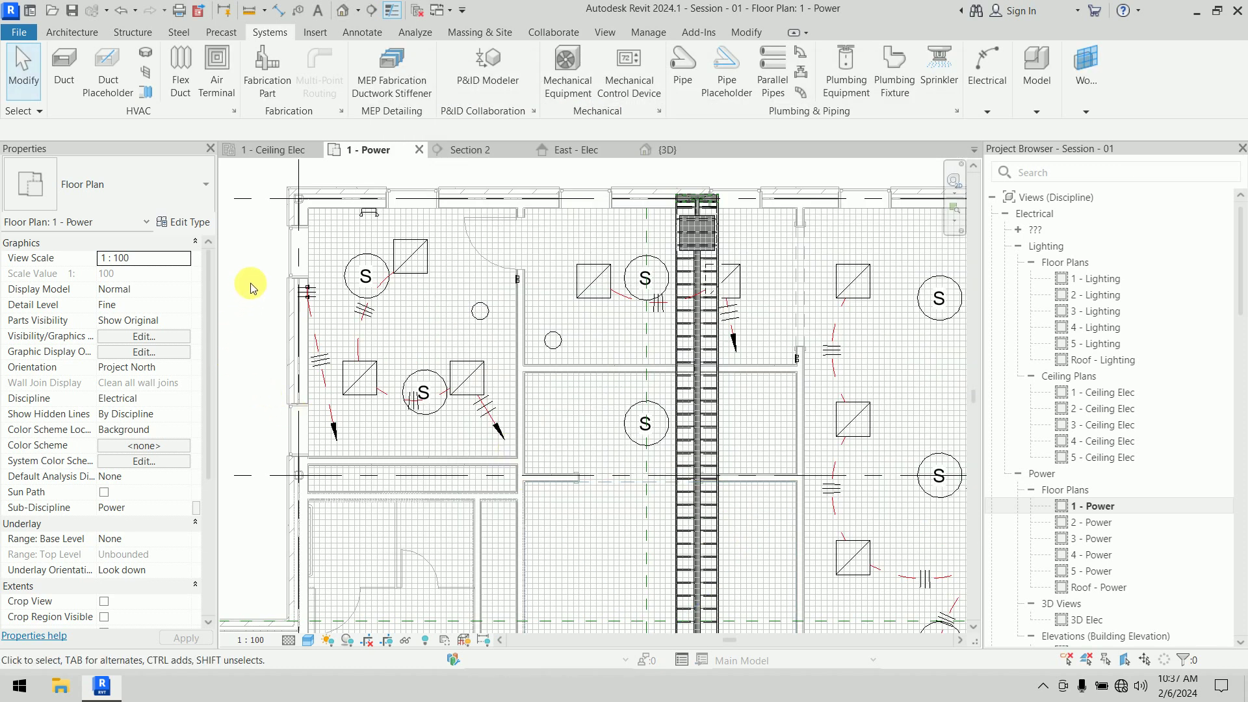
Set the Wires projection line weight override to 5 in the 1 - Power view and apply it
scroll(250, 283, "up", 3)
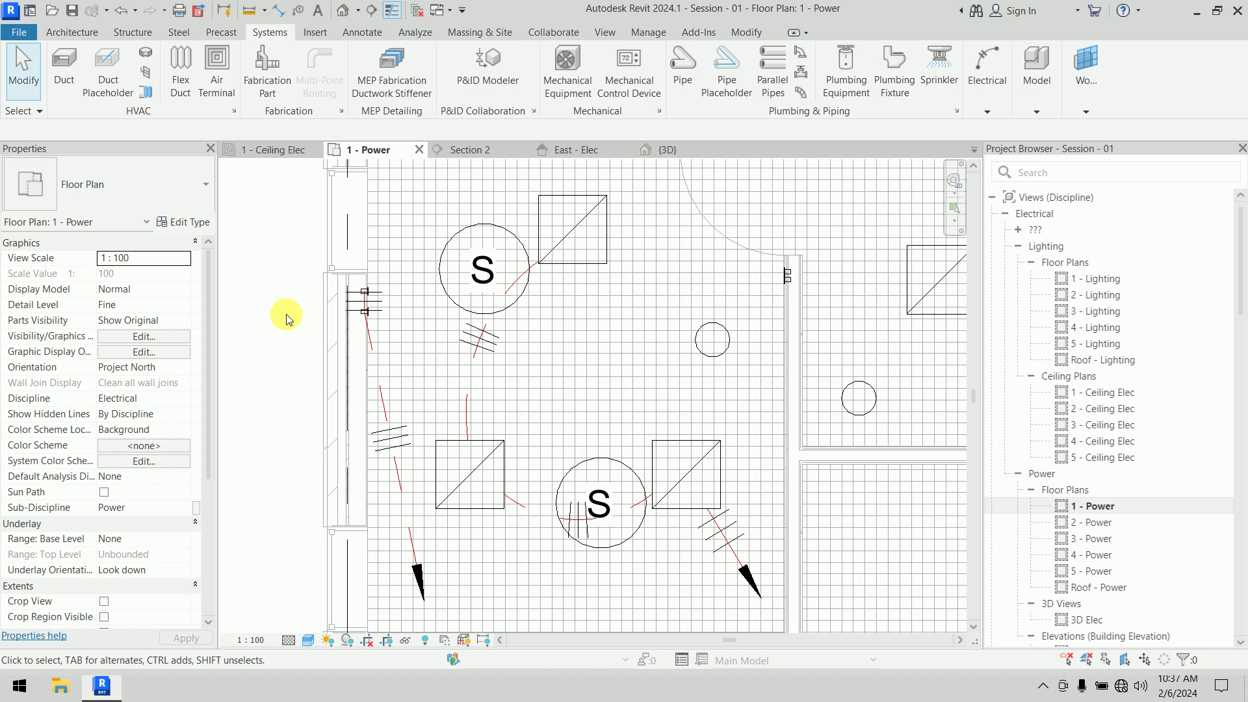
scroll(280, 328, "down", 3)
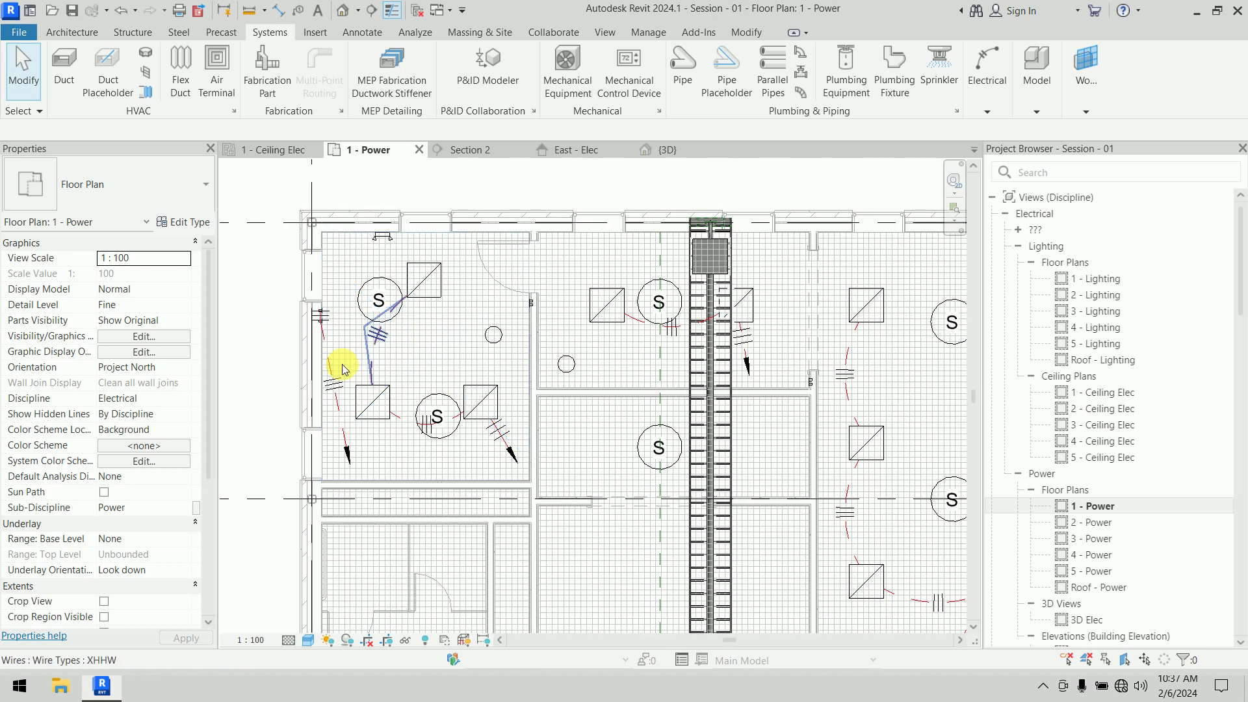
key("v")
key("g")
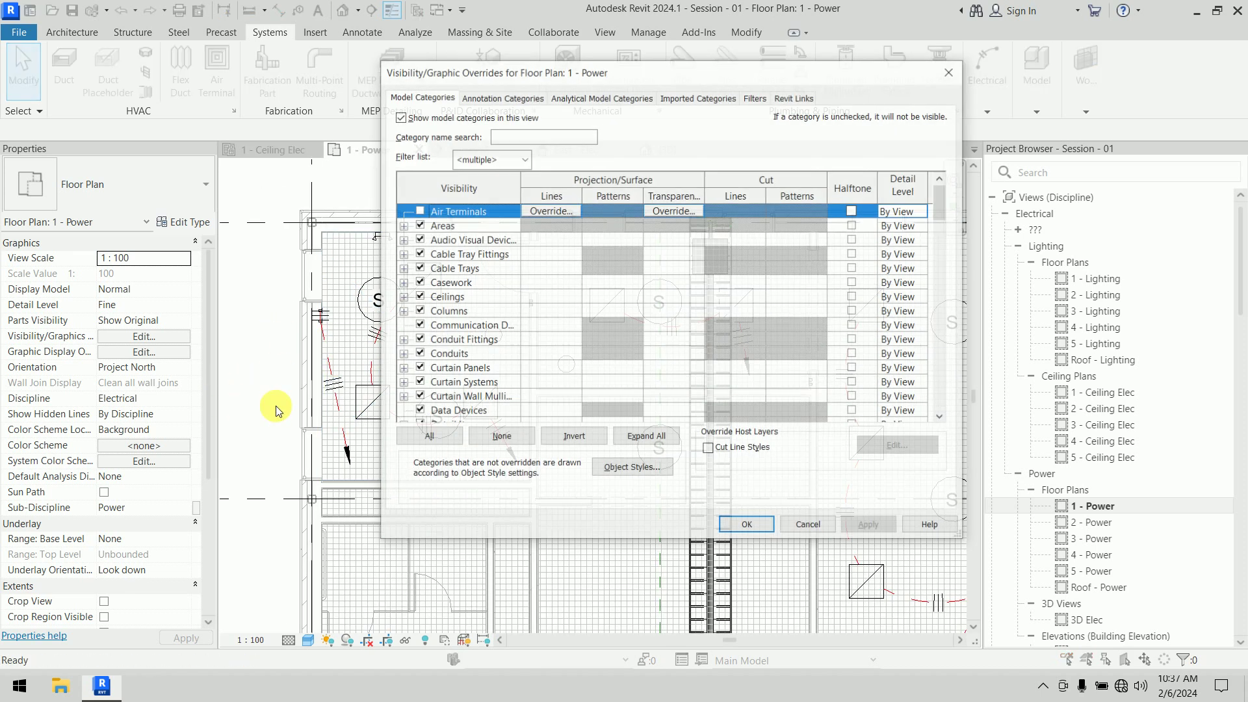
left_click_drag(939, 212, 938, 399)
left_click(541, 411)
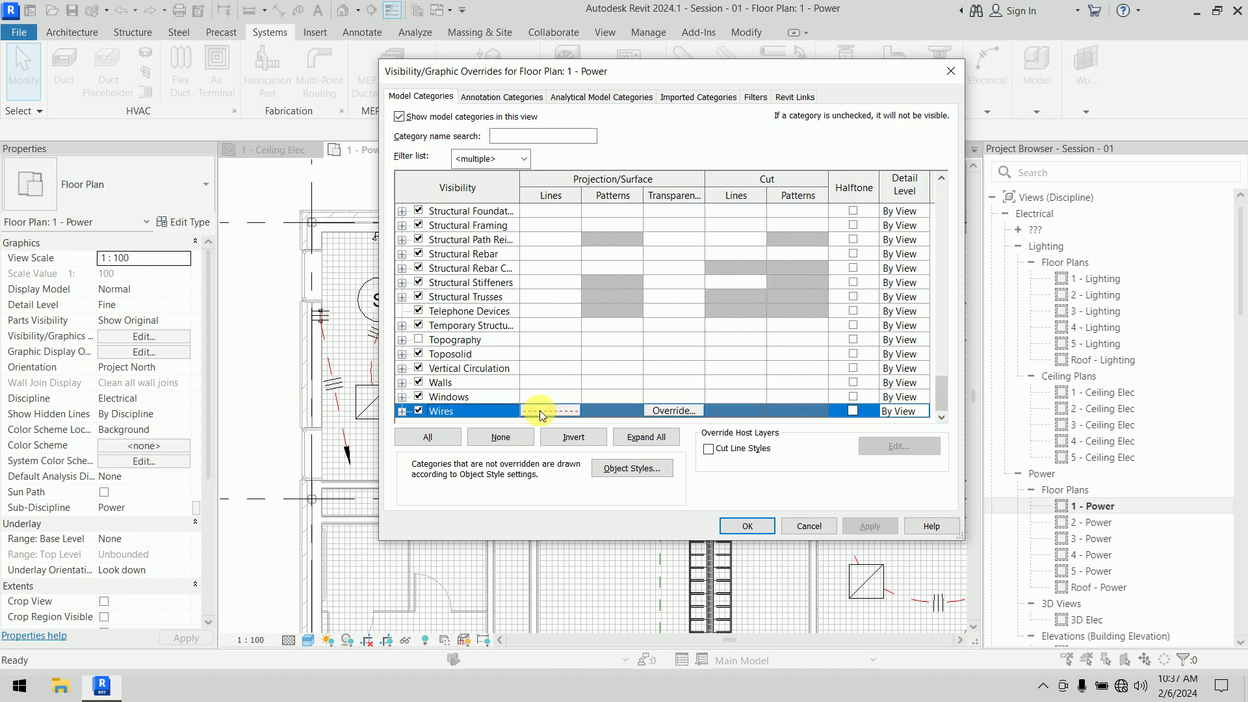
left_click(541, 410)
left_click(673, 324)
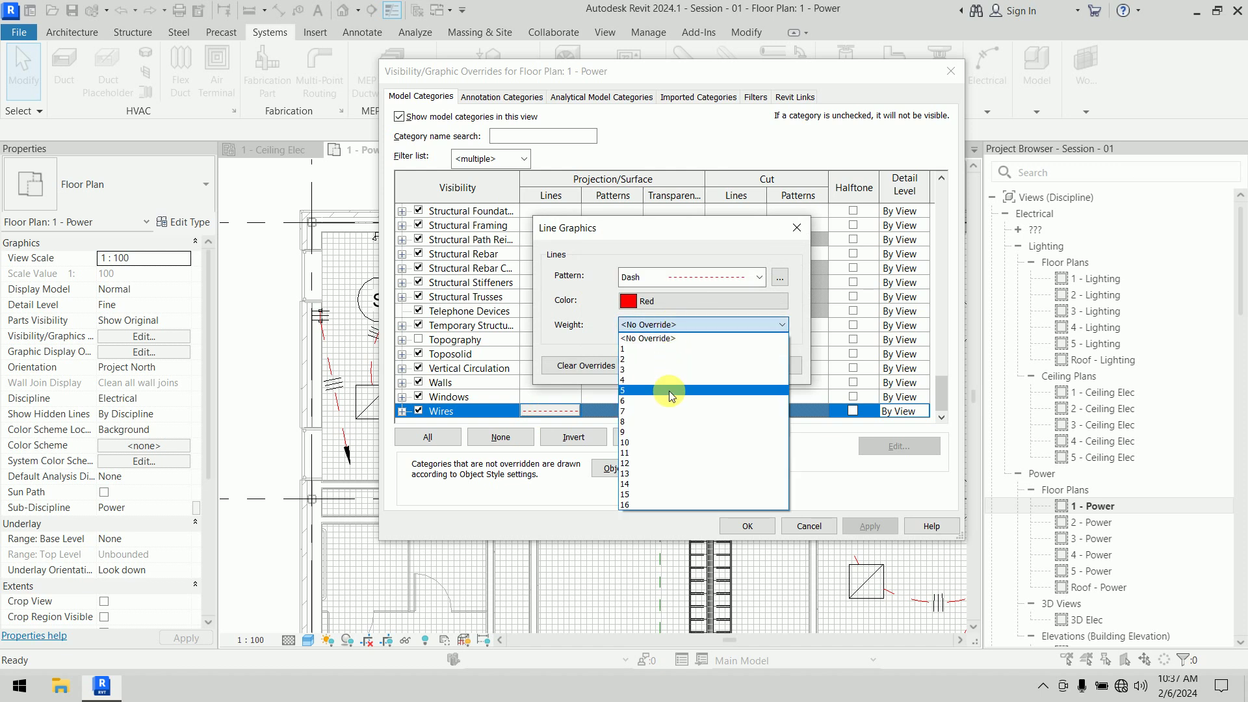
left_click(669, 391)
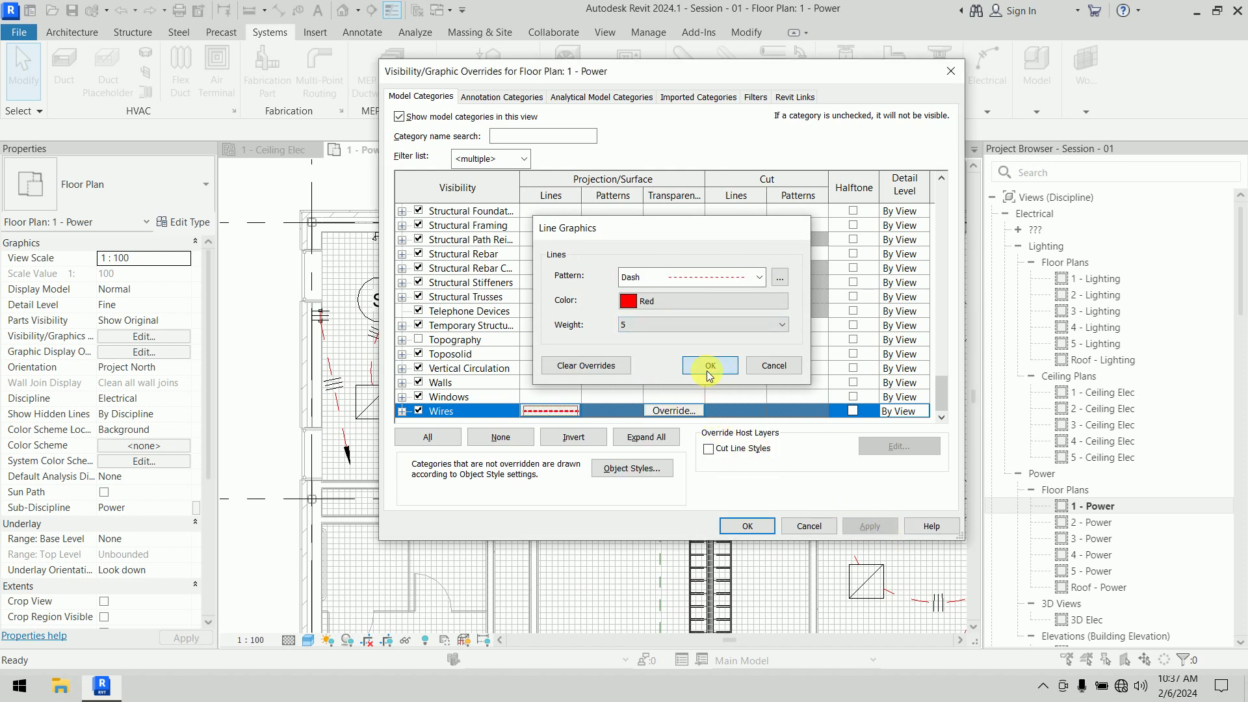
left_click(710, 364)
left_click(874, 526)
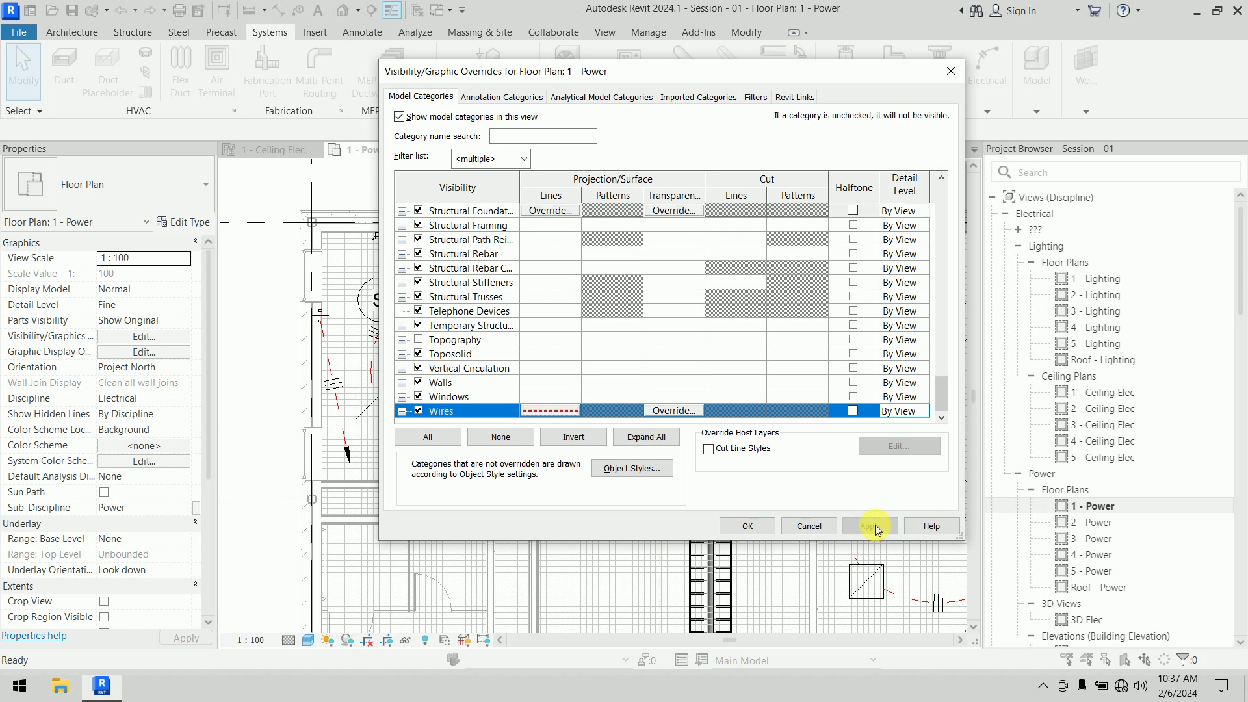
left_click(748, 525)
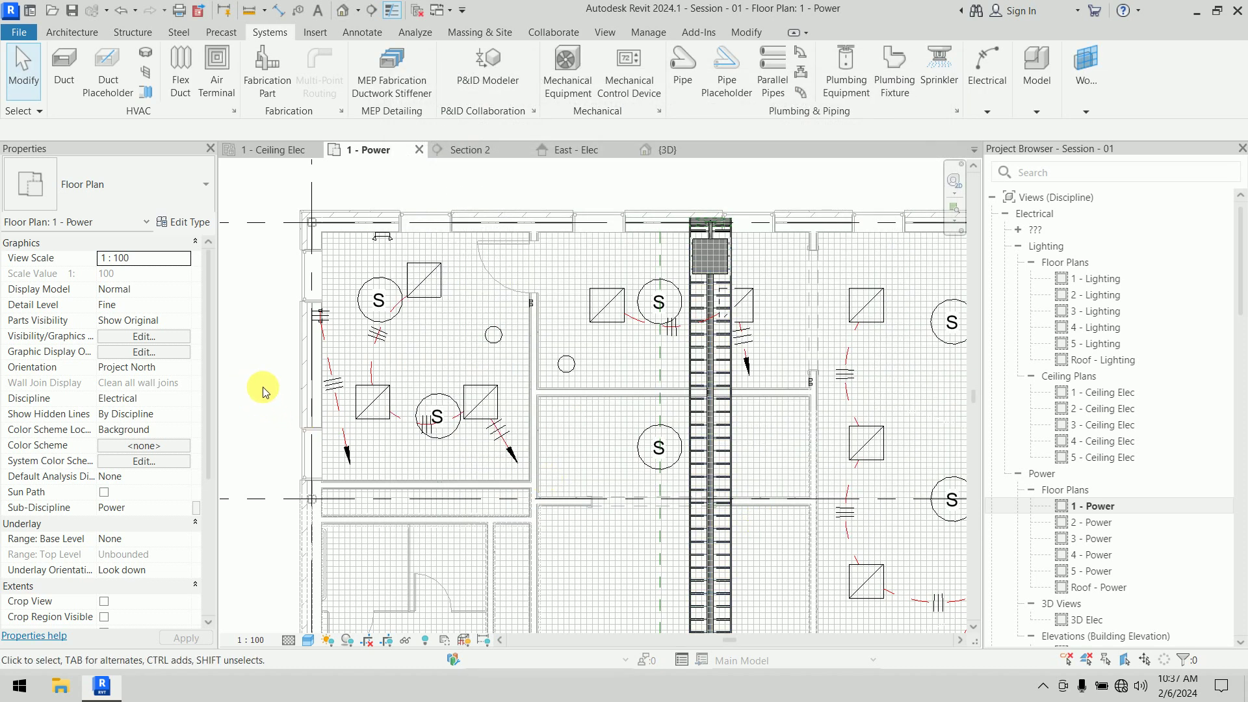
Turn off Thin Lines so that wires are displayed with their overridden line weight
scroll(260, 389, "up", 5)
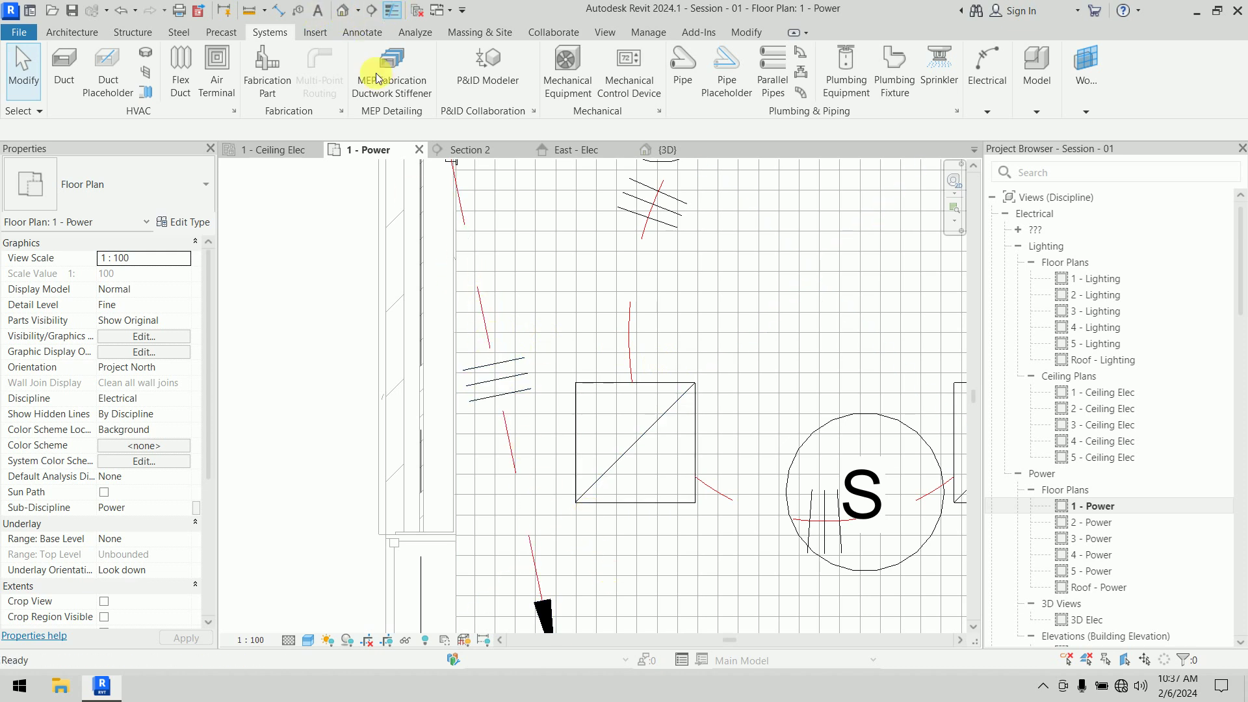
left_click(388, 11)
scroll(319, 284, "down", 4)
scroll(286, 296, "down", 4)
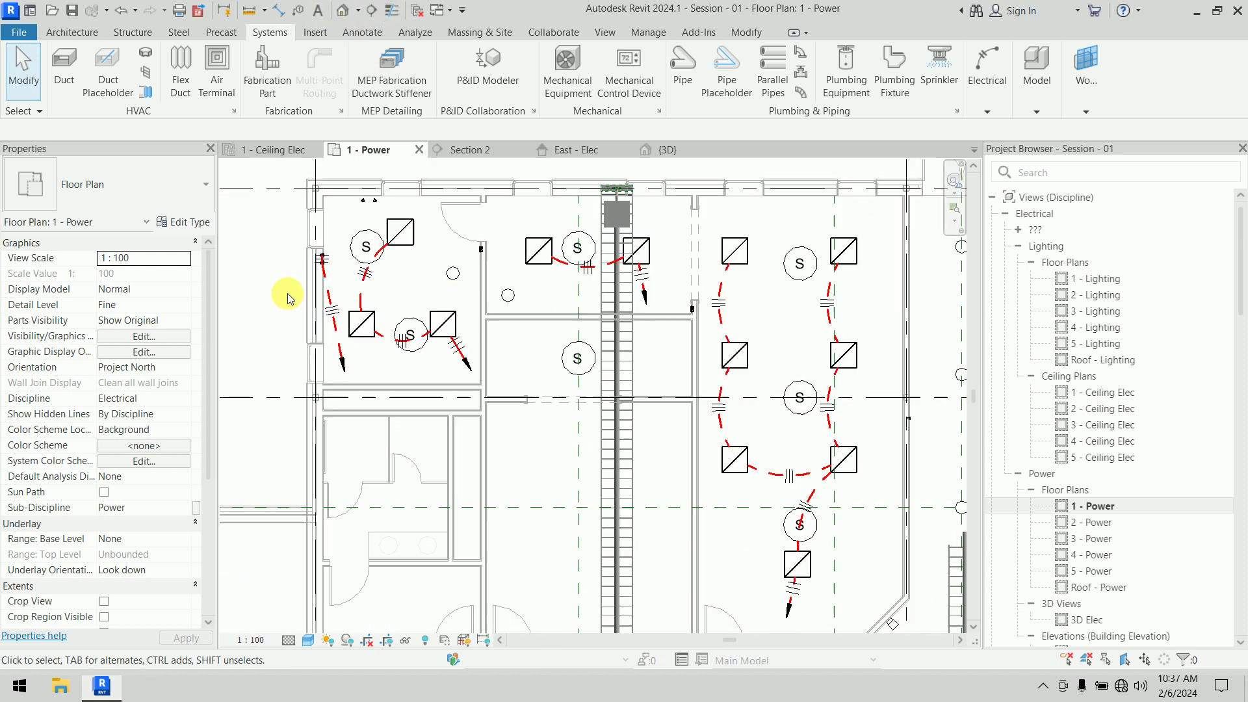
left_click(391, 11)
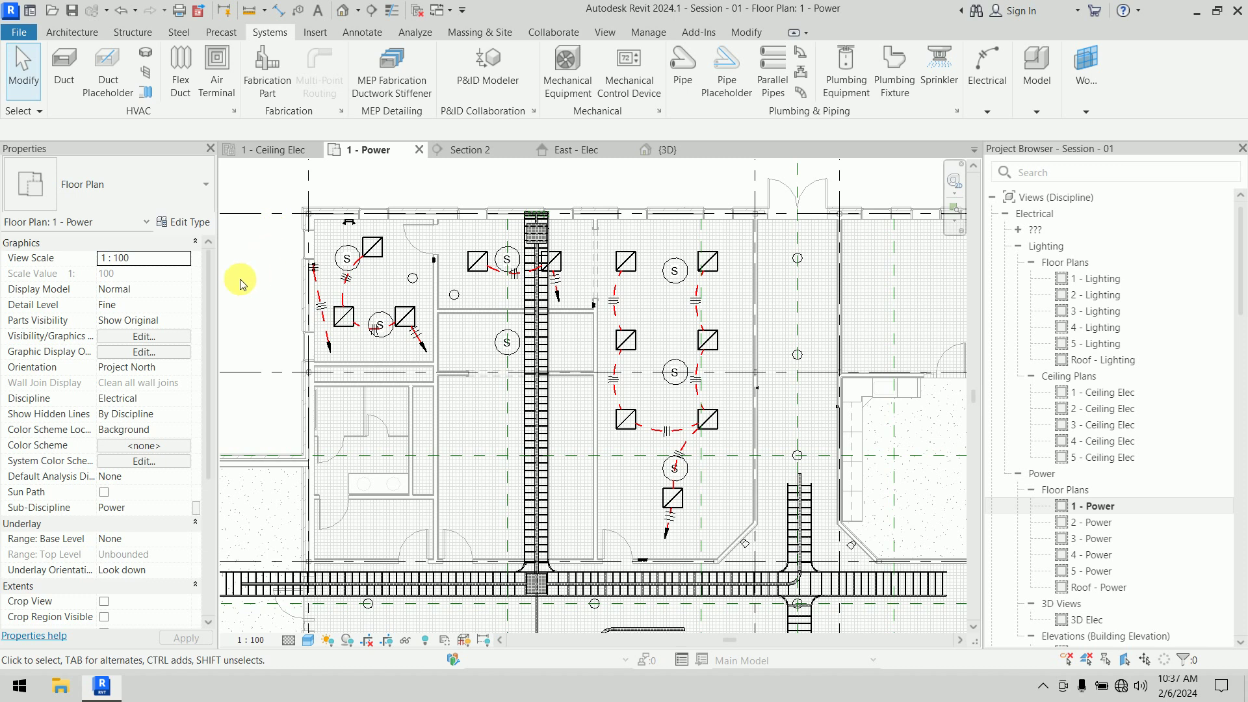
scroll(422, 405, "up", 3)
middle_click_drag(362, 337, 437, 496)
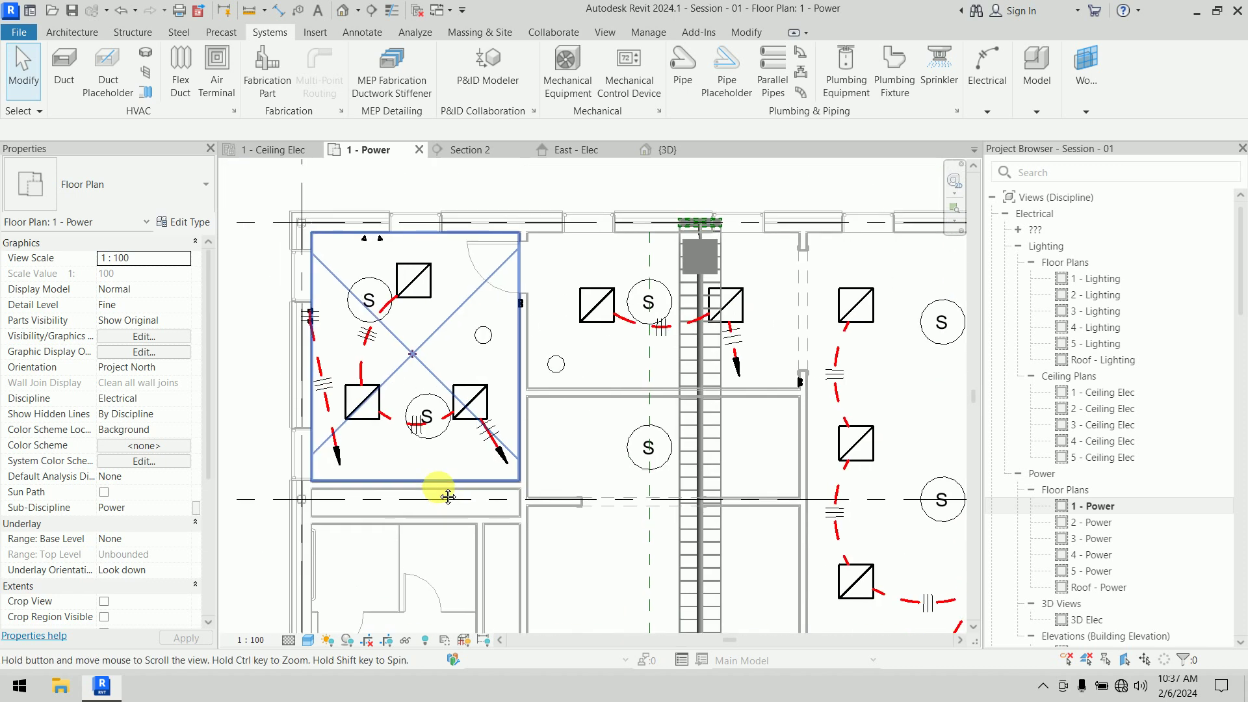
middle_click_drag(552, 545, 290, 399)
mouse_move(780, 527)
middle_mouse_down()
mouse_move(671, 504)
mouse_move(525, 424)
middle_mouse_up()
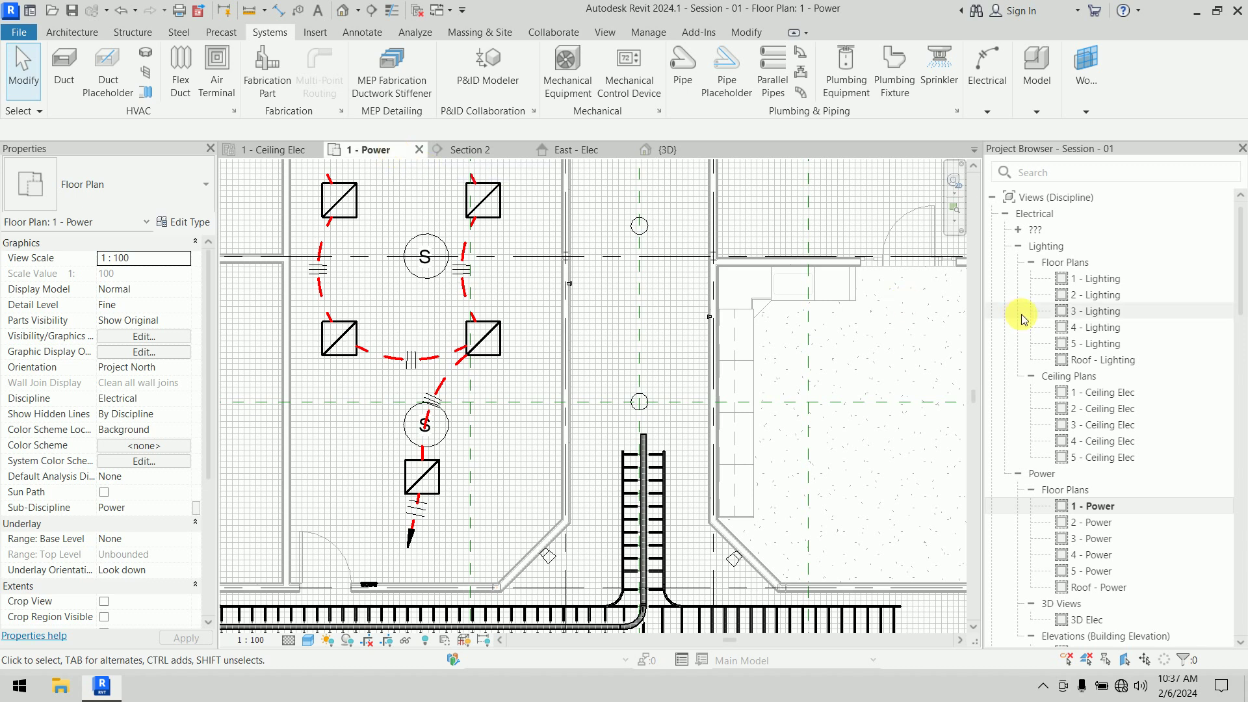
Open the 1 - Lighting floor plan view
left_click(1100, 279)
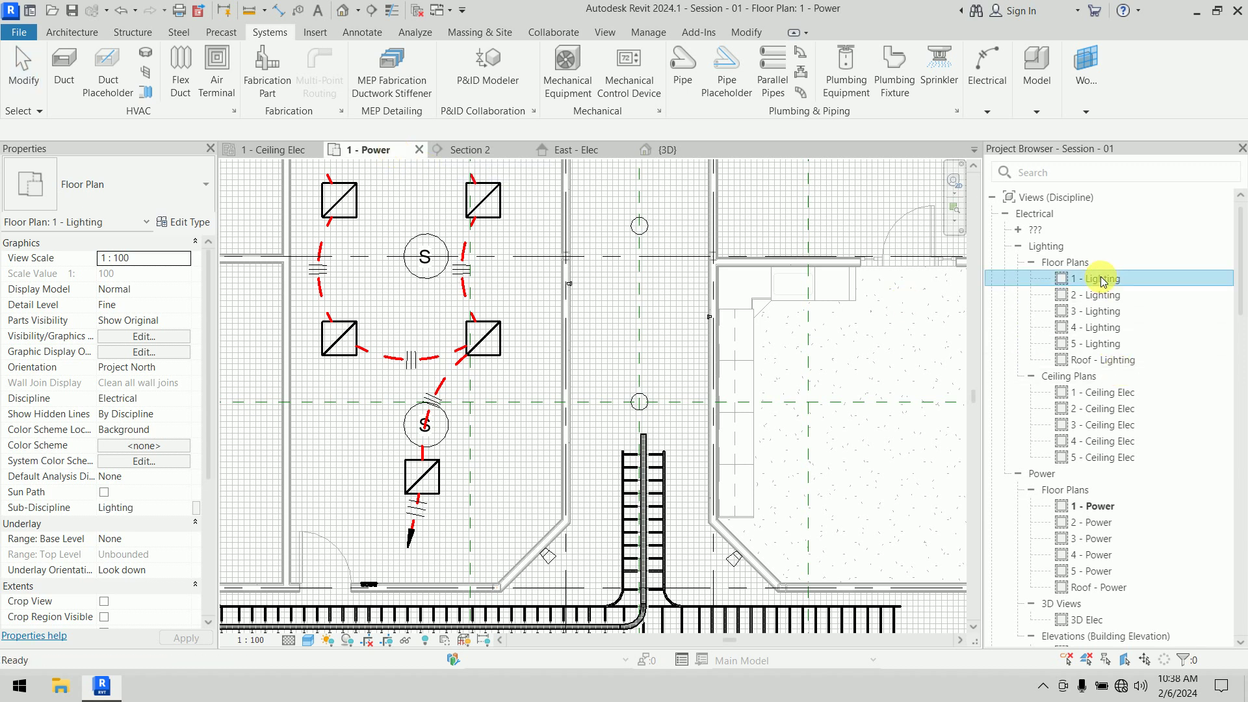
double_click(1102, 279)
scroll(527, 392, "down", 3)
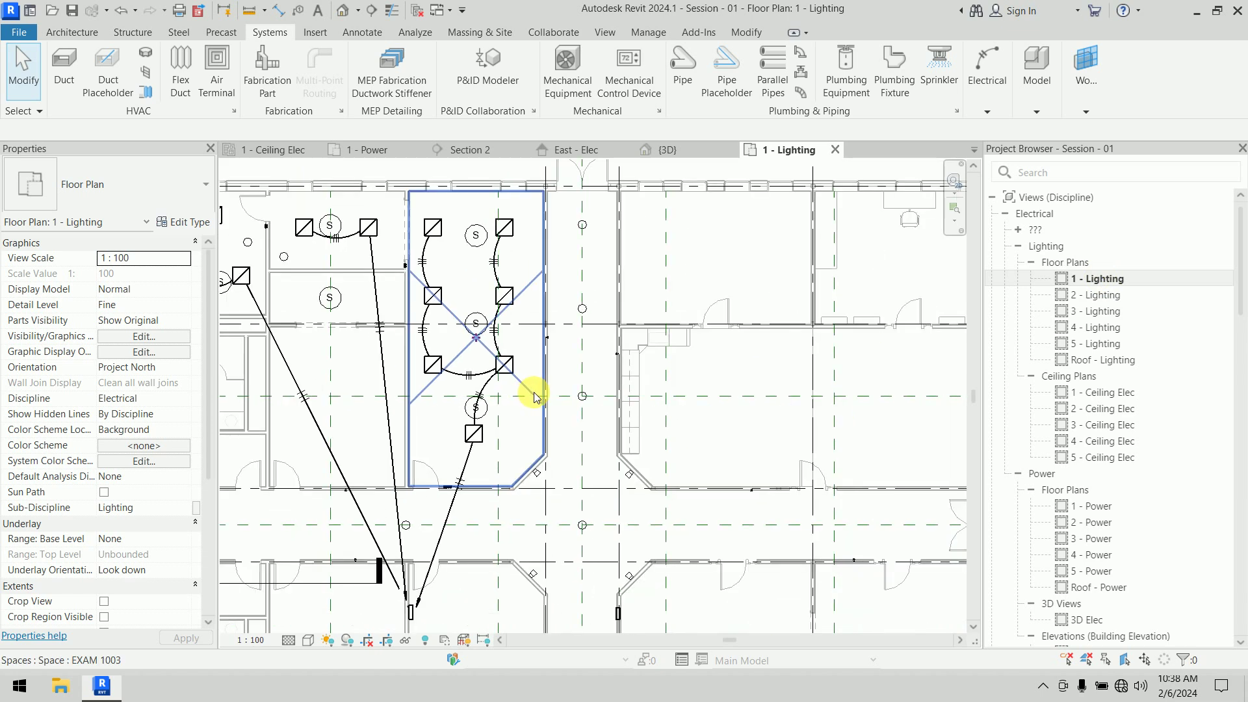
middle_click_drag(527, 392, 809, 409)
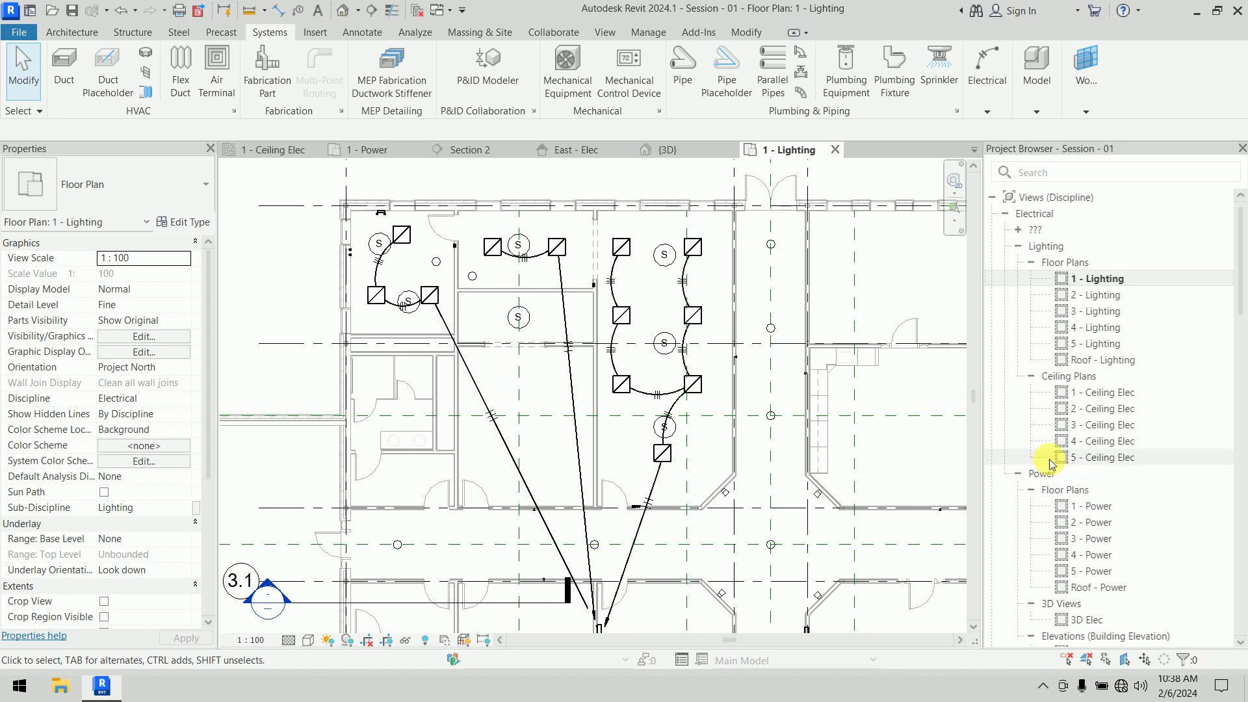
In the 1 - Lighting view's Visibility/Graphics overrides, set the projection line pattern of the Wires category to Center
key("v")
key("g")
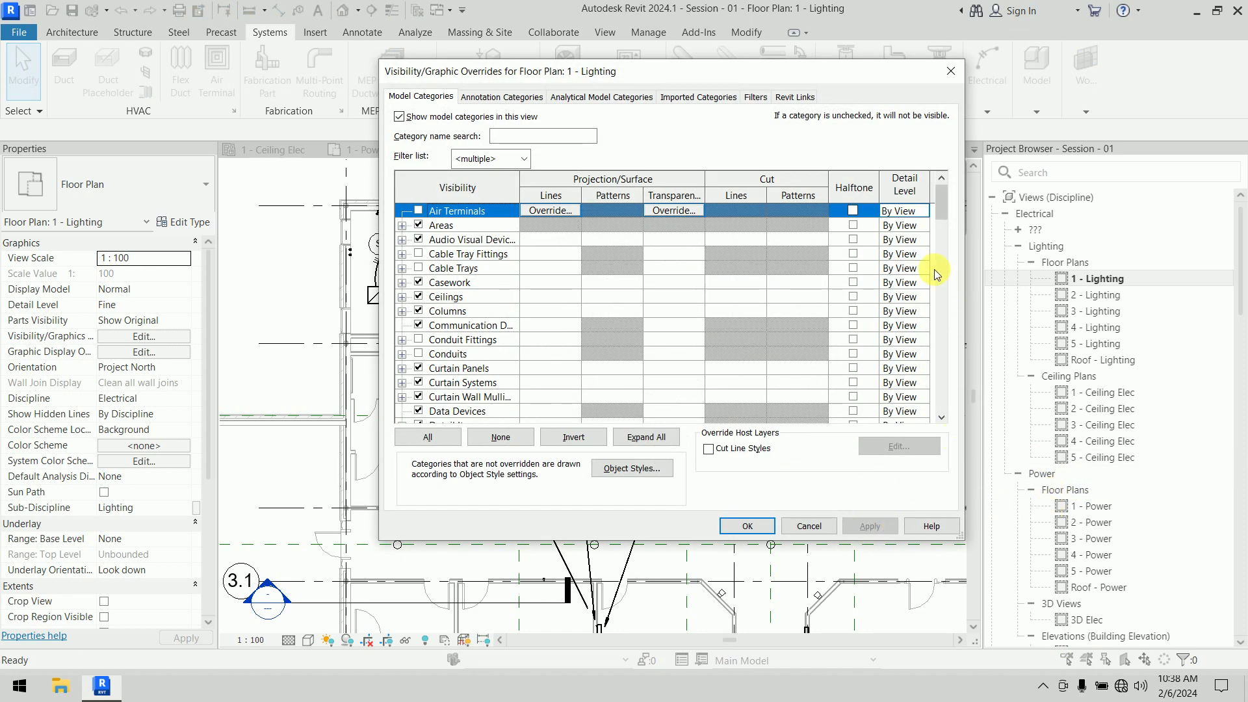
left_click_drag(941, 196, 942, 406)
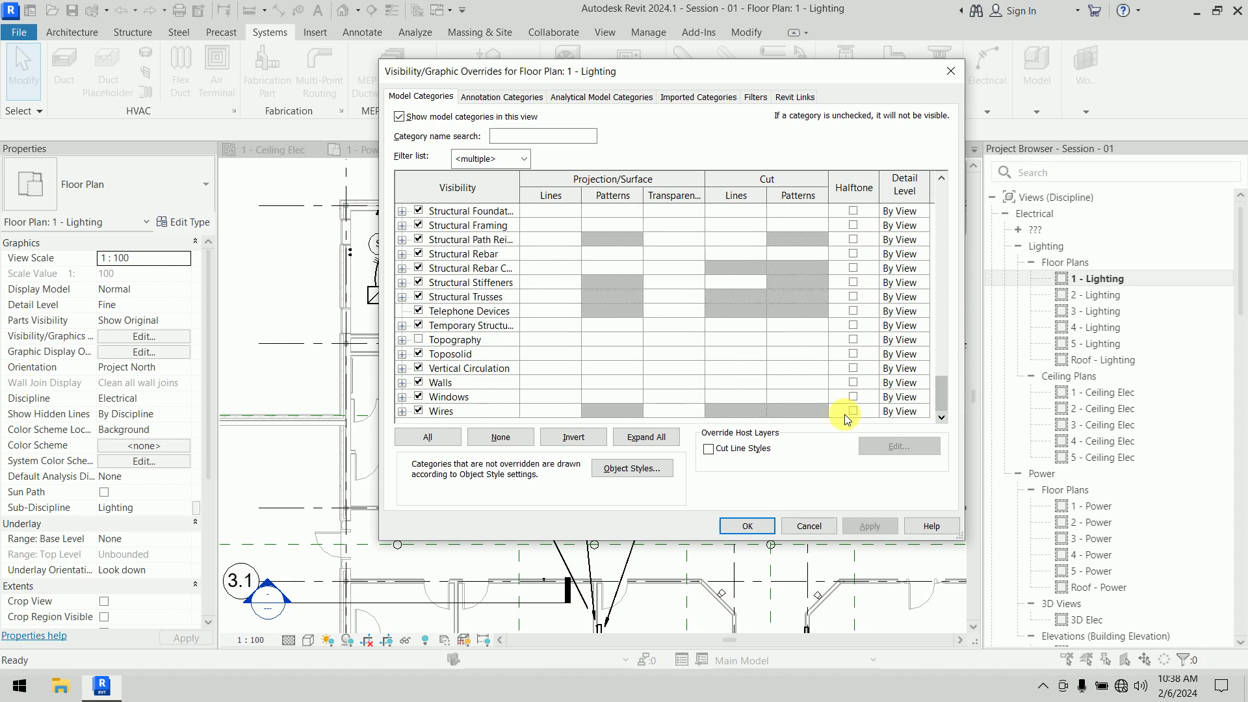
left_click(560, 412)
left_click(549, 410)
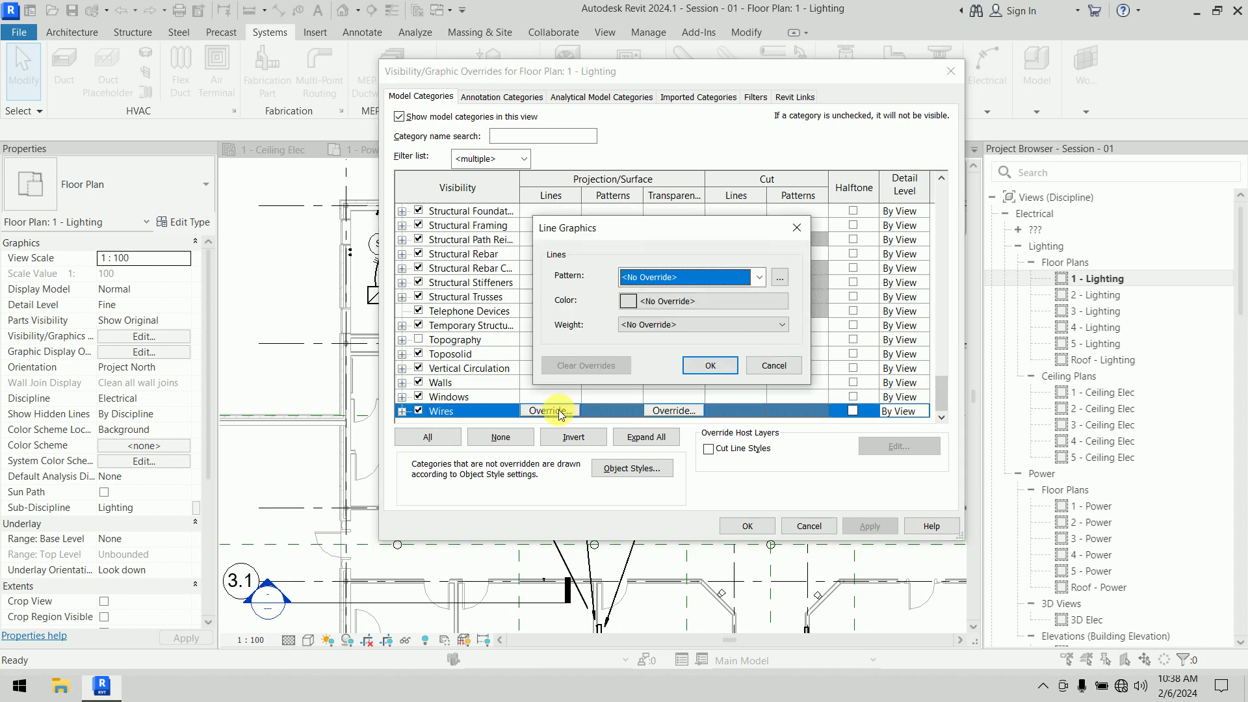
left_click(653, 277)
left_click(686, 277)
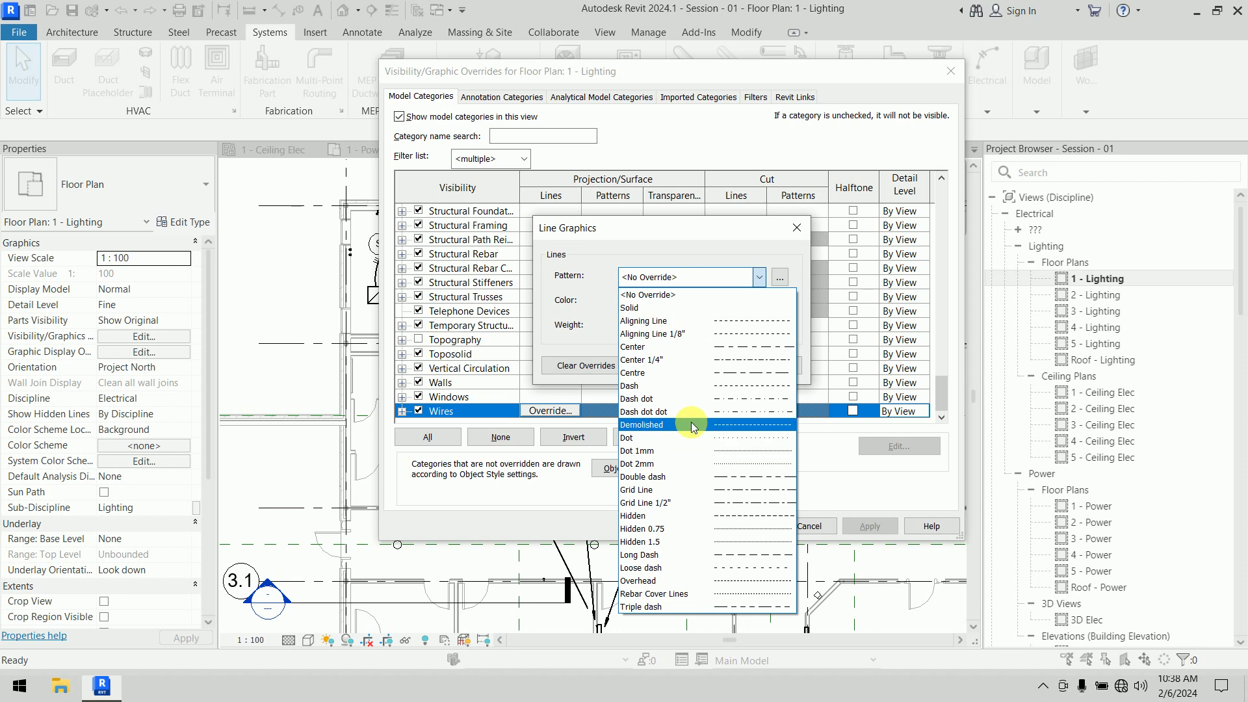
left_click(702, 351)
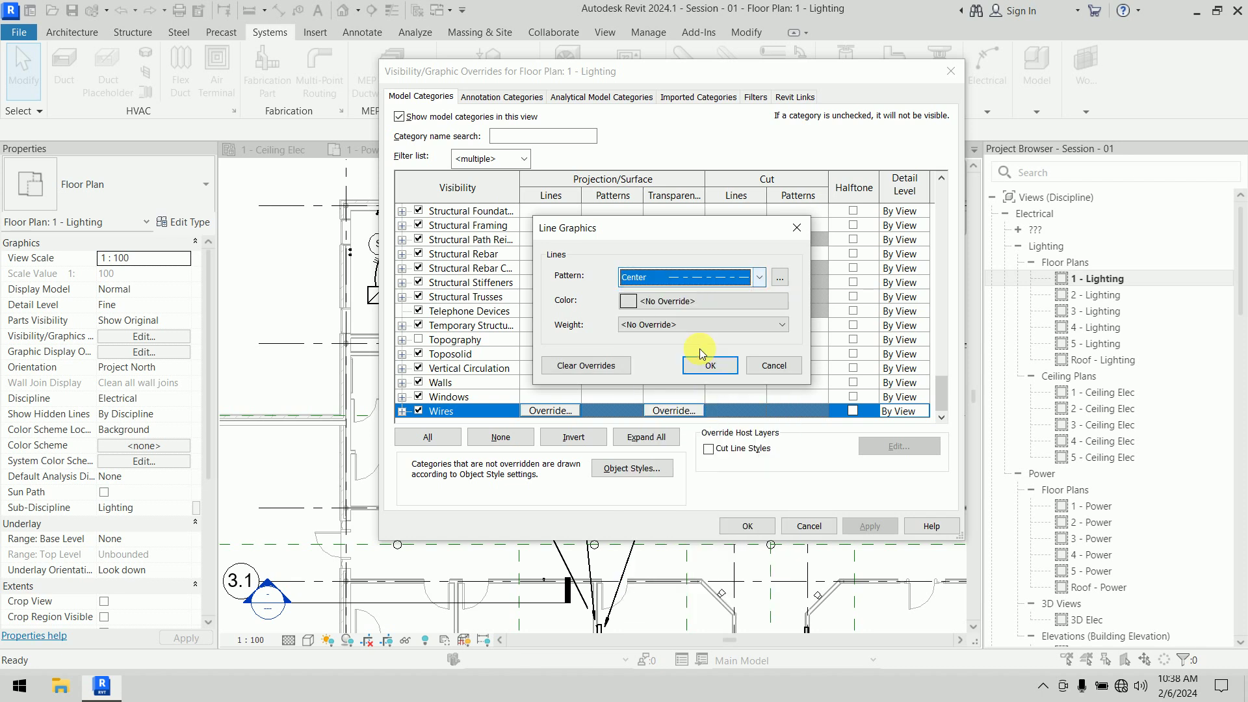
Set the Wires projection line color override to the green RGB 000-255-128
left_click(650, 300)
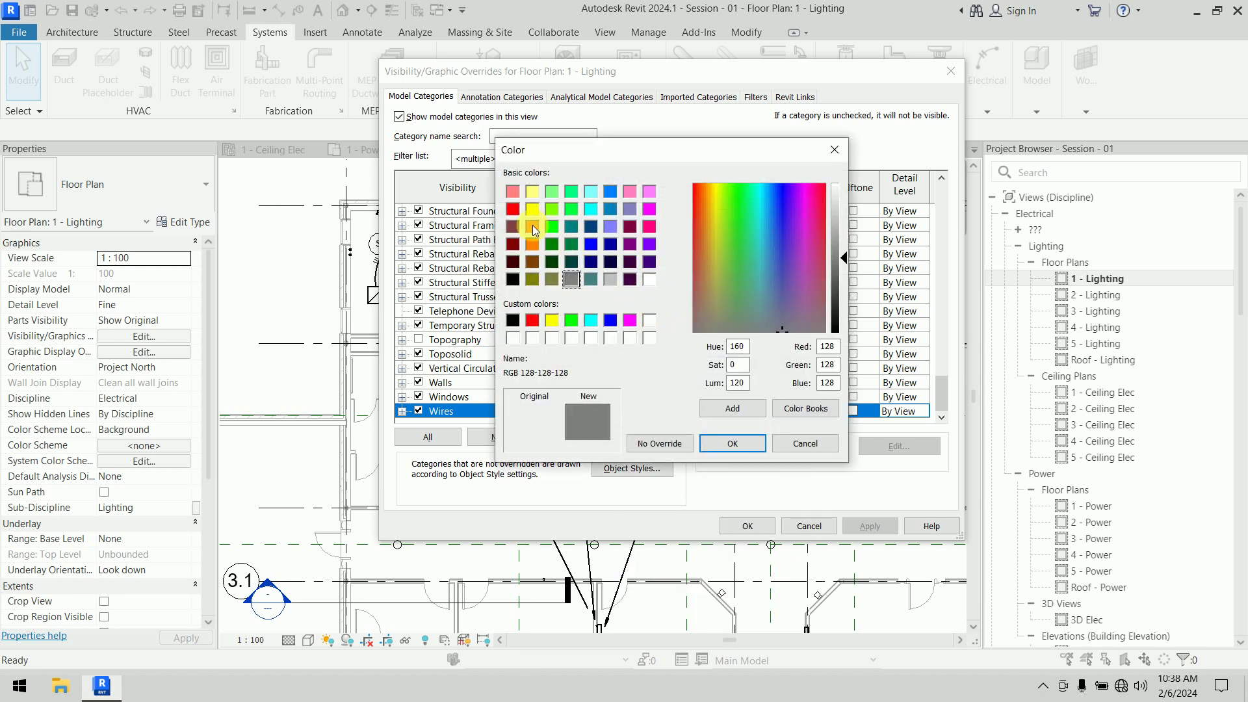
left_click(572, 191)
left_click(732, 444)
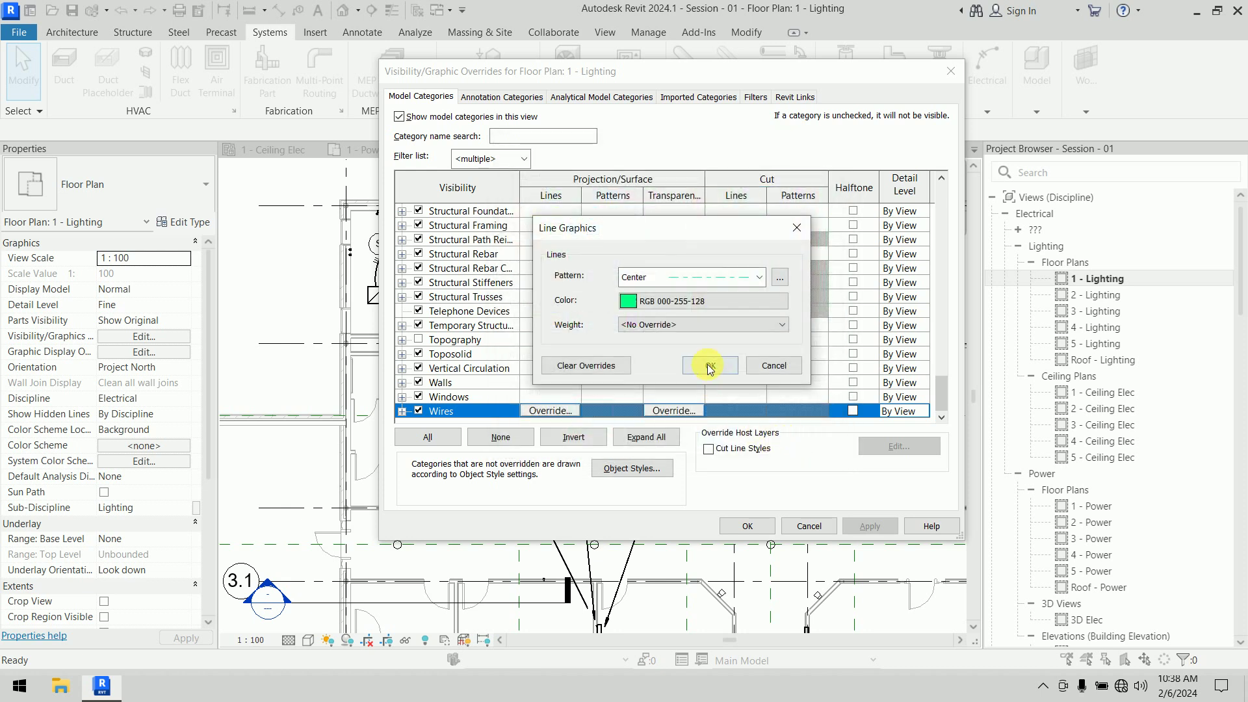
Set the Wires projection line weight override to 4 and apply the overrides to the 1 - Lighting view
left_click(690, 324)
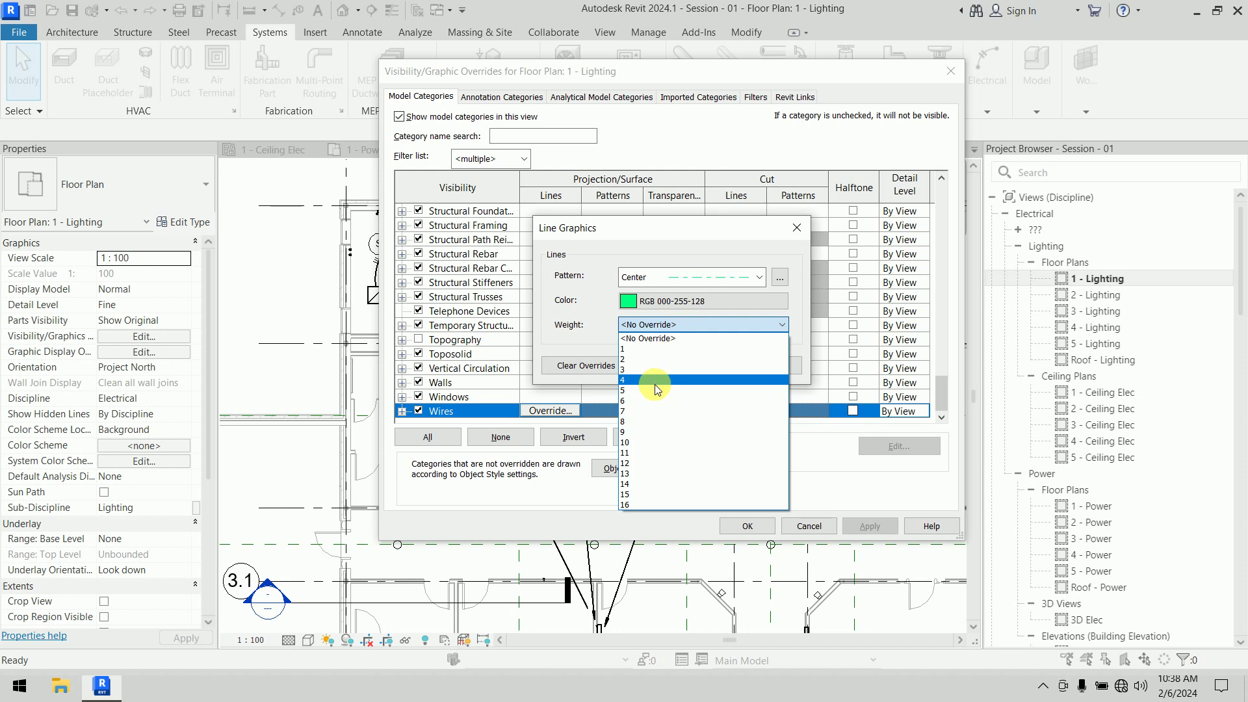
left_click(653, 380)
left_click(717, 363)
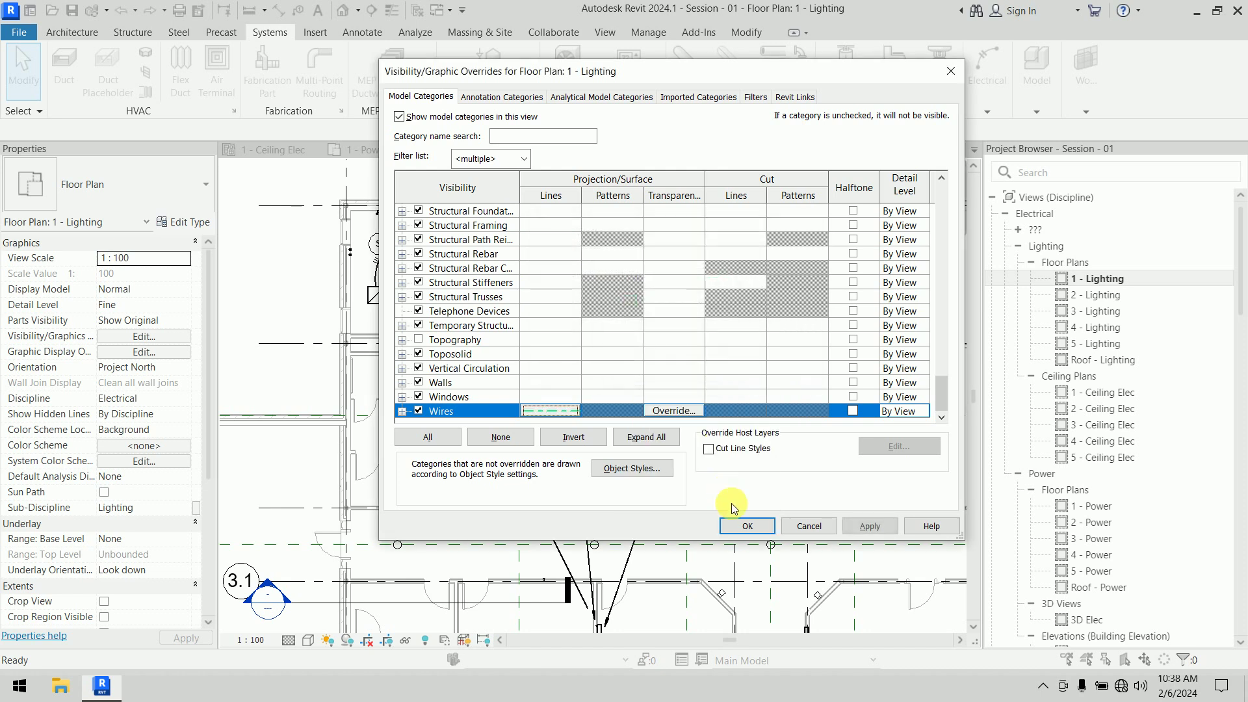
left_click(867, 525)
left_click(763, 531)
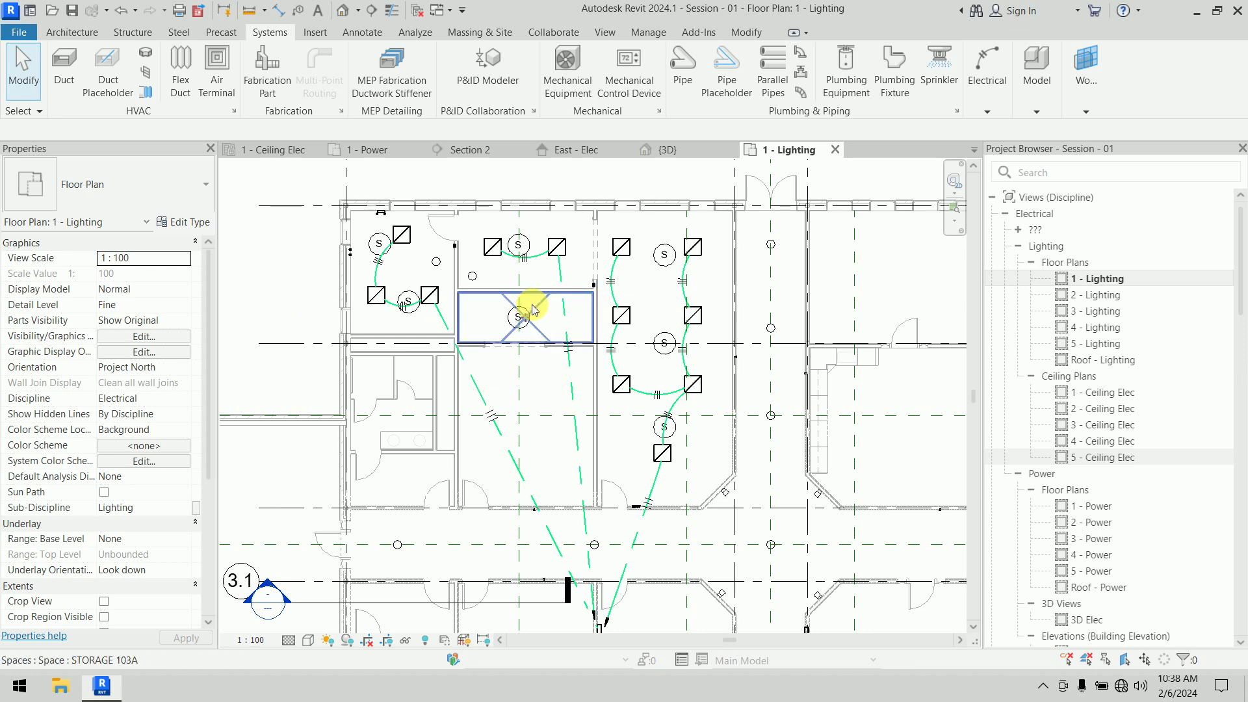
Place a text note reading "cu wire 3 phase" between the two dashed homerun wires below the storage room
middle_click_drag(547, 418, 576, 536)
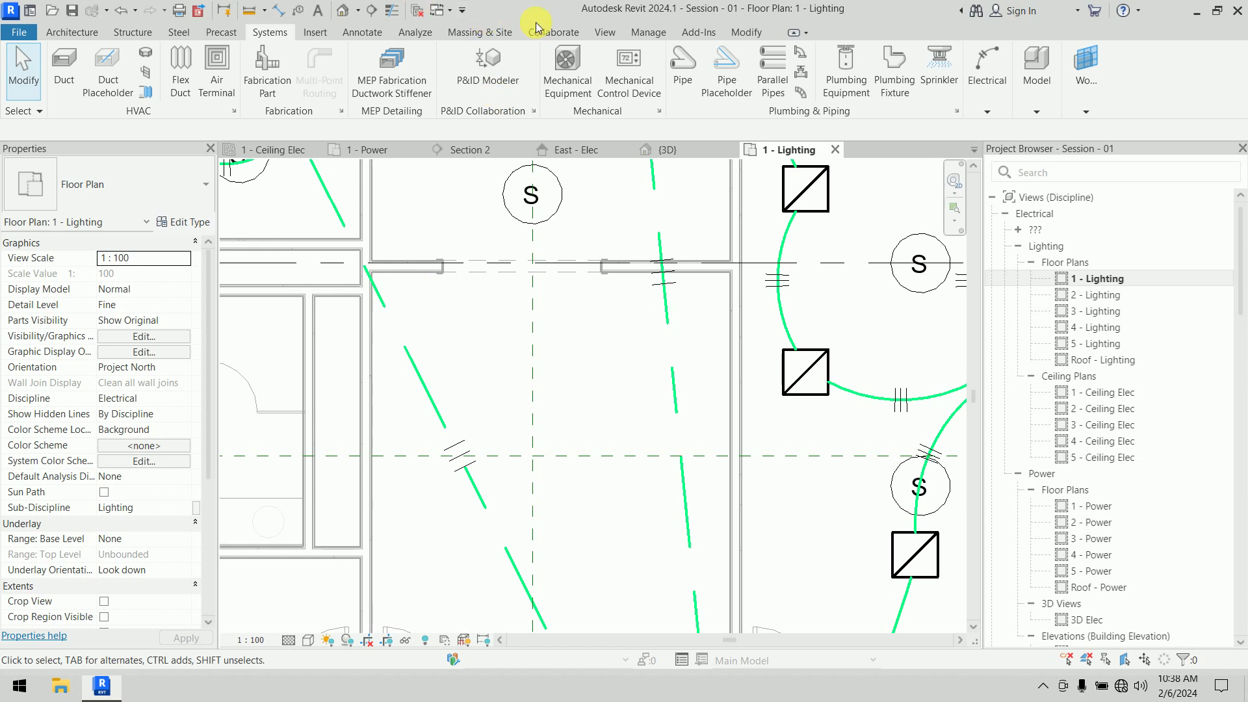
left_click(362, 33)
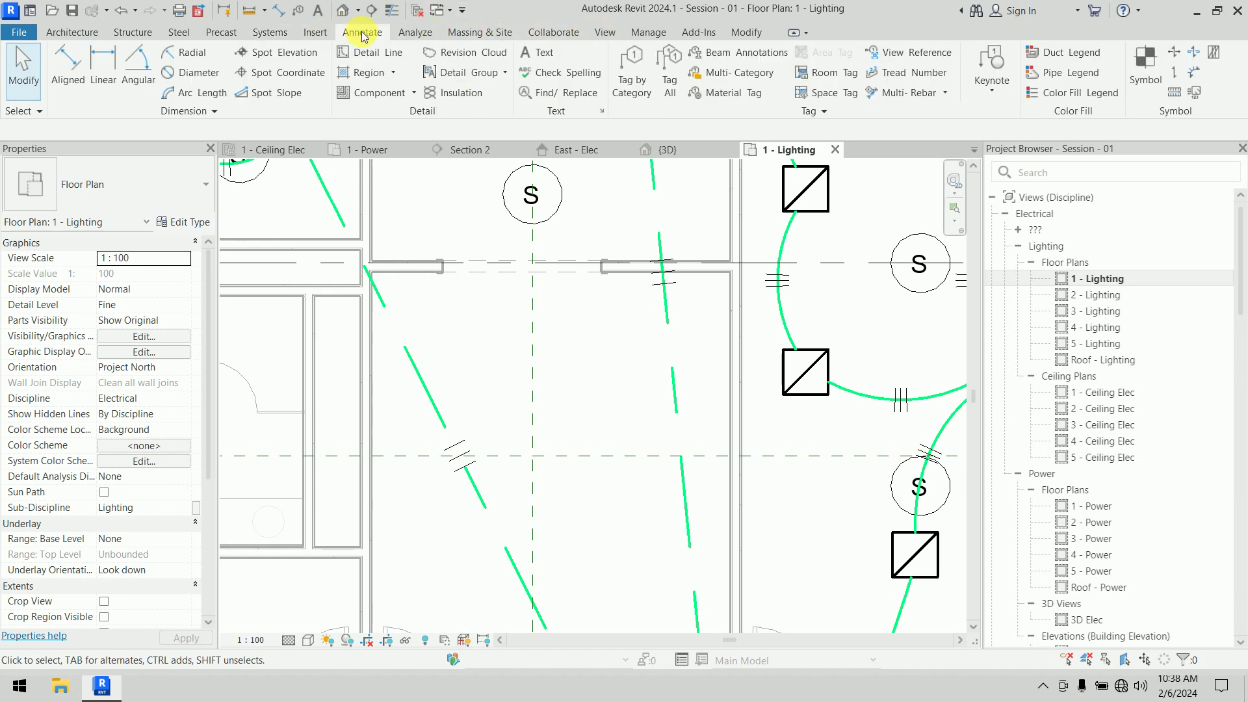
left_click(543, 55)
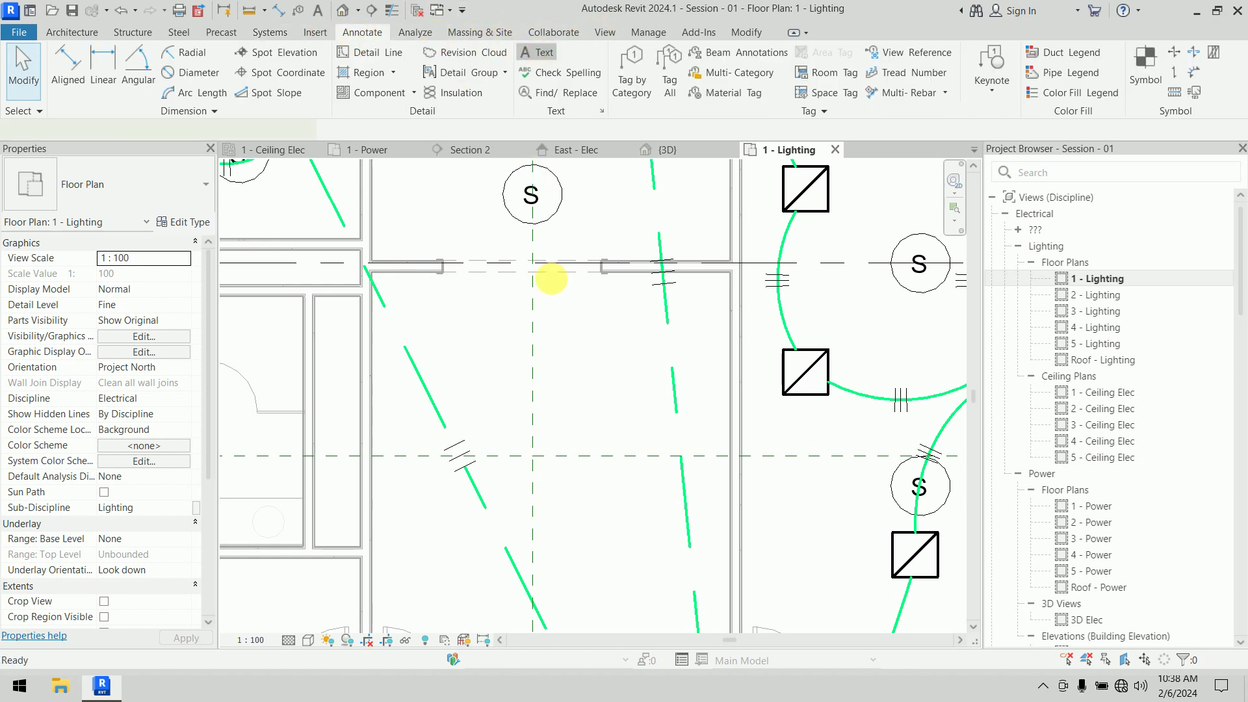
left_click(519, 375)
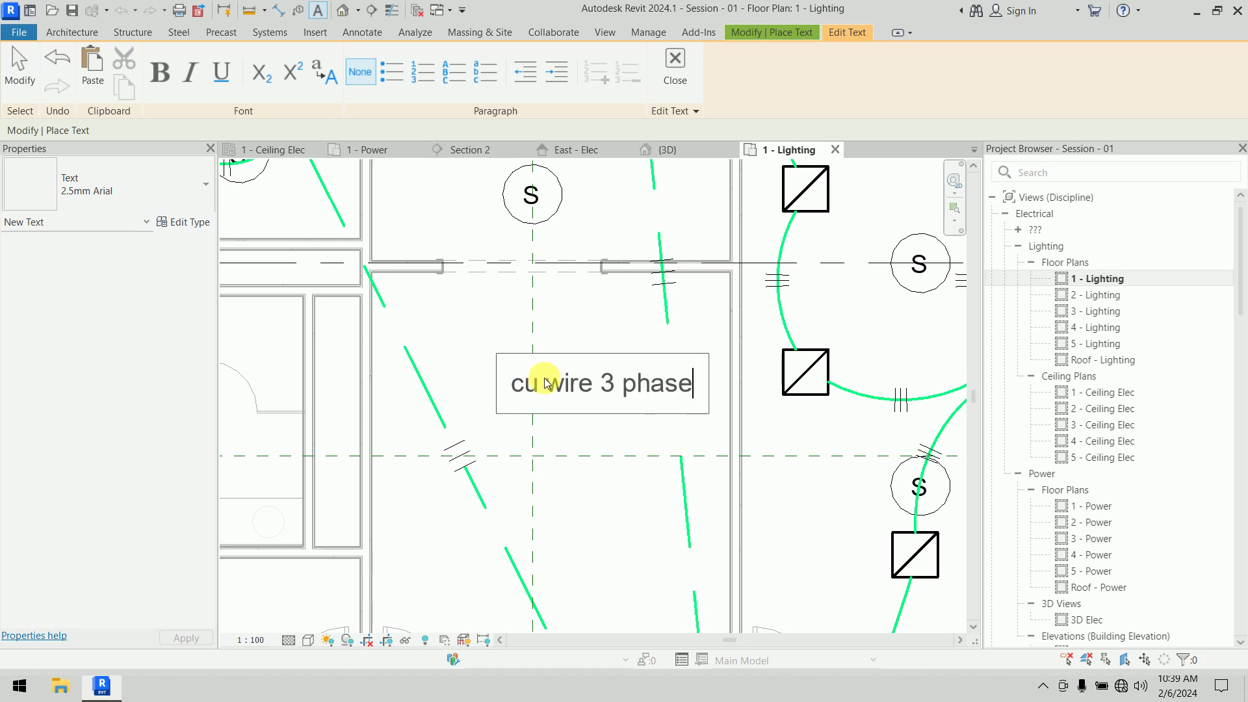
left_click(675, 72)
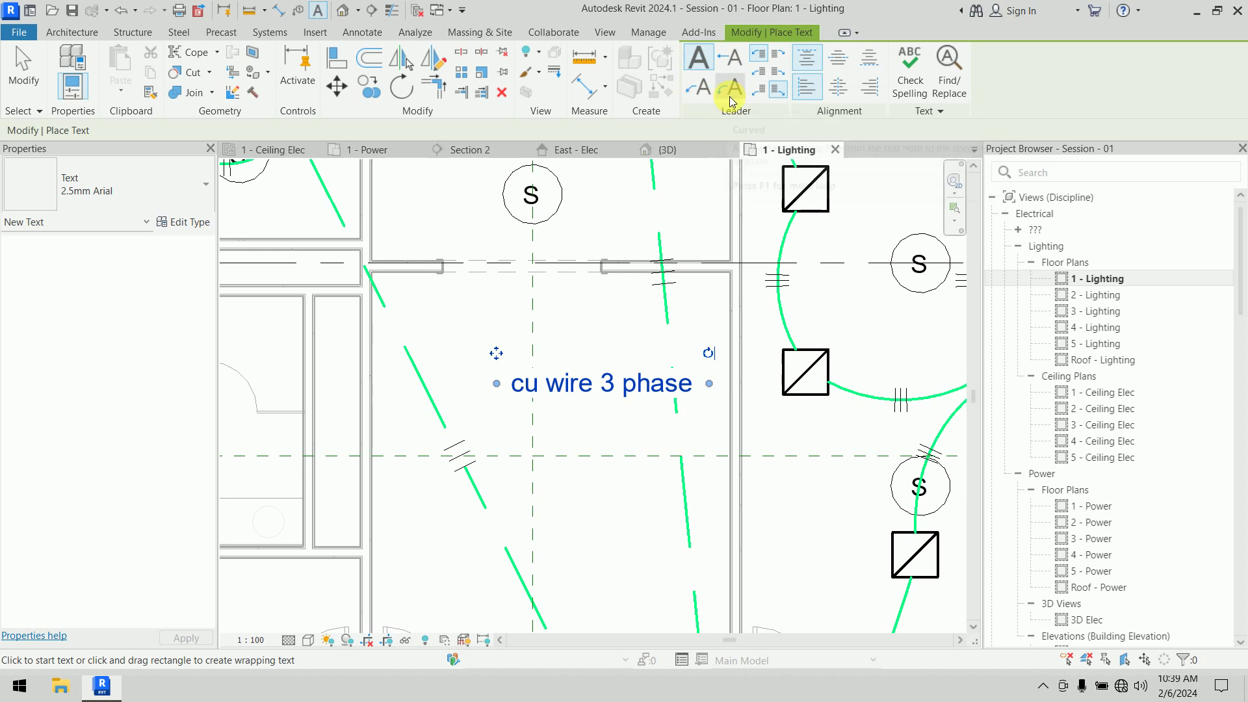
Add a left side arc leader to the "cu wire 3 phase" text note
left_click(698, 89)
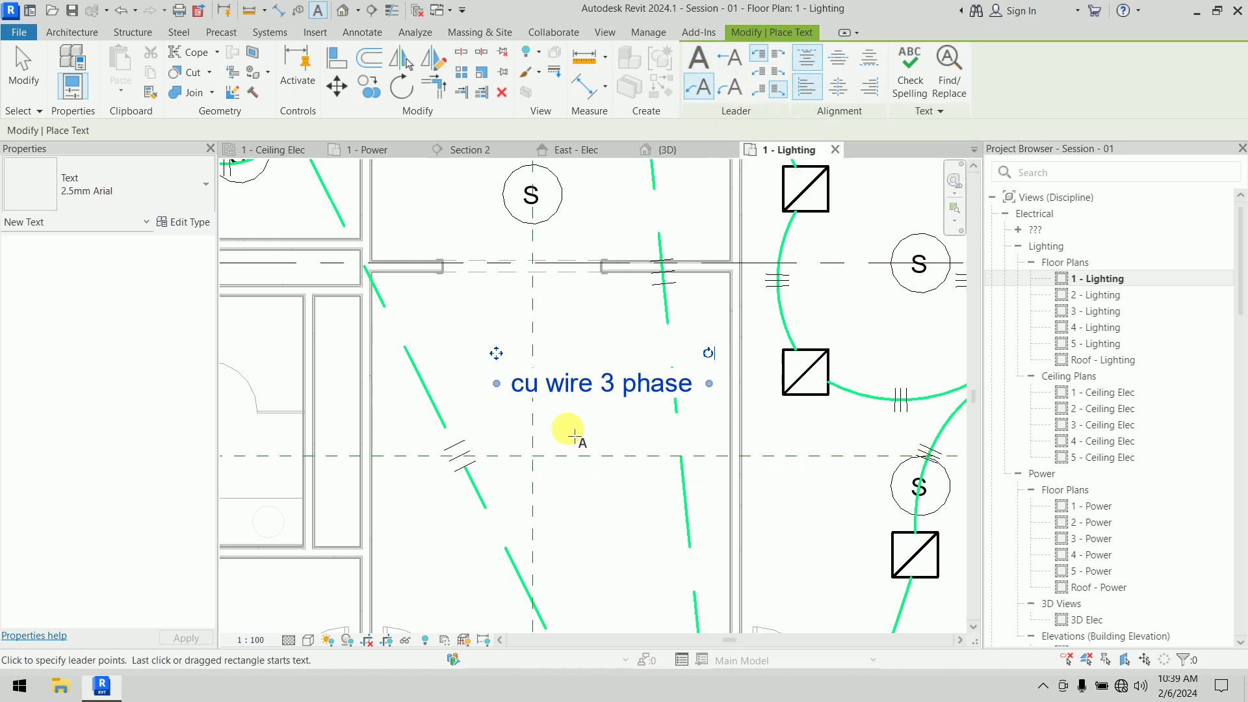
right_click(557, 310)
left_click(572, 321)
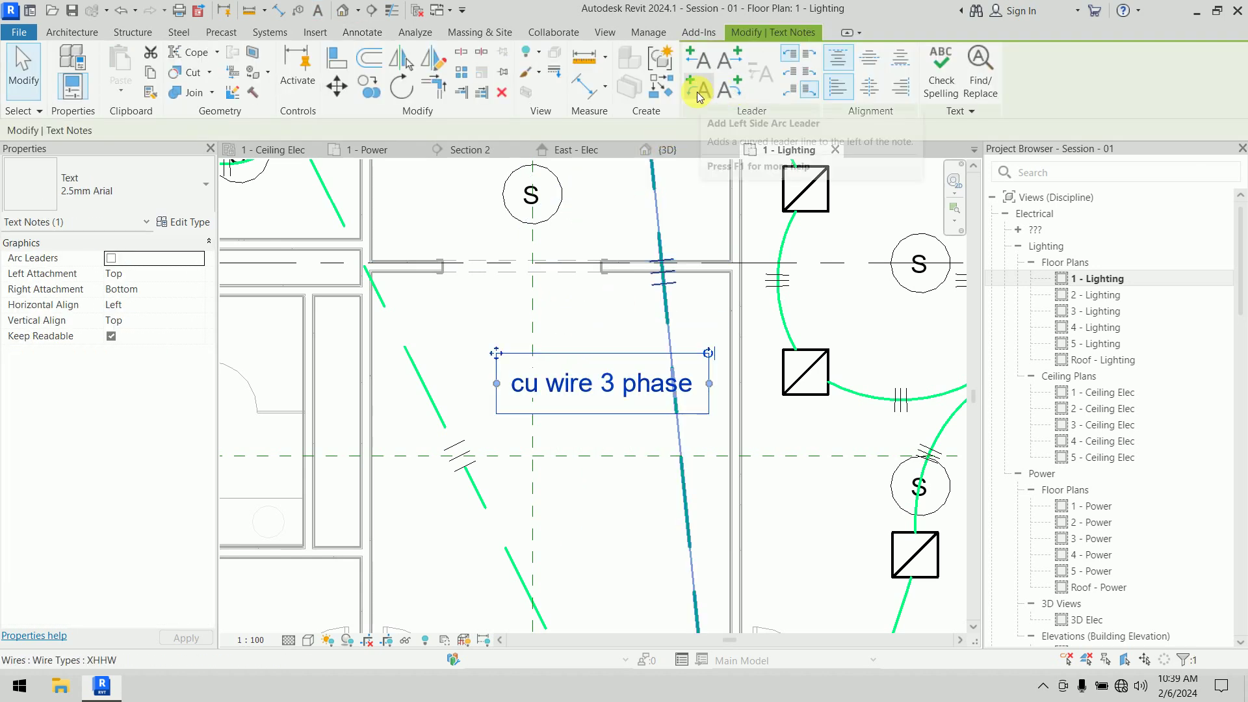
left_click(701, 94)
left_click(564, 315)
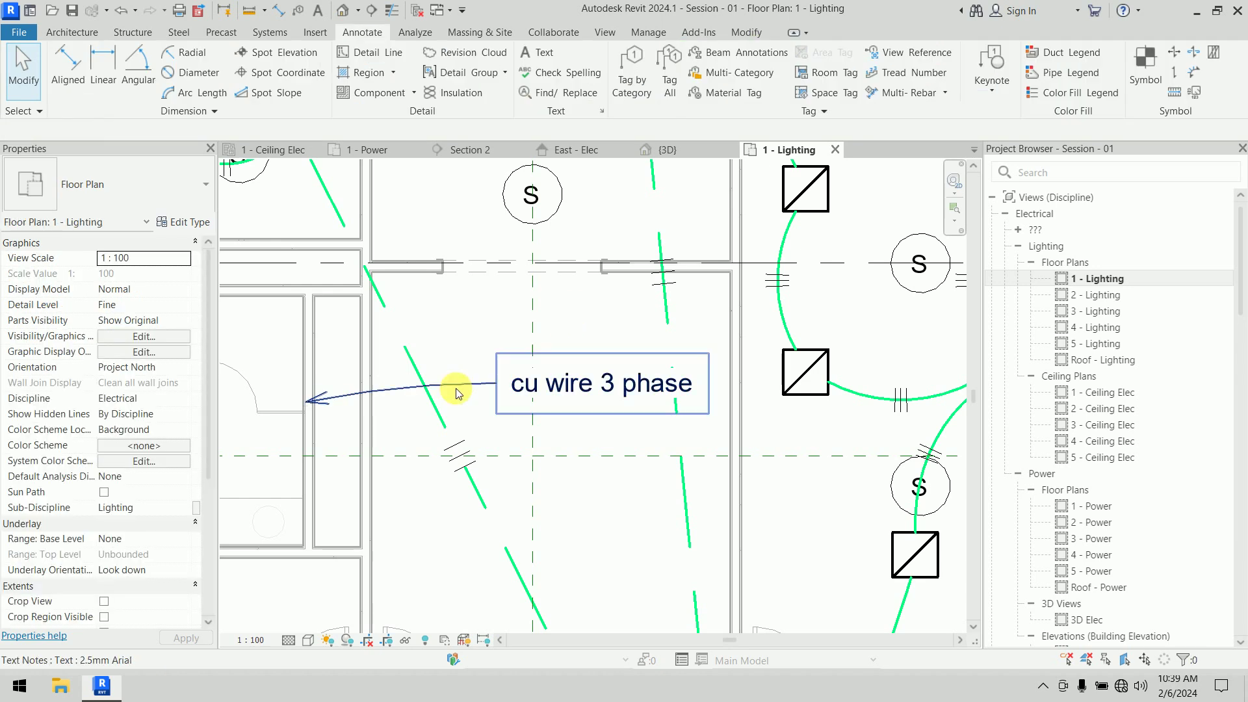
Move the end of the text note's leader onto the dashed wire beside it
left_click(407, 391)
left_click_drag(305, 402, 445, 407)
left_click(555, 433)
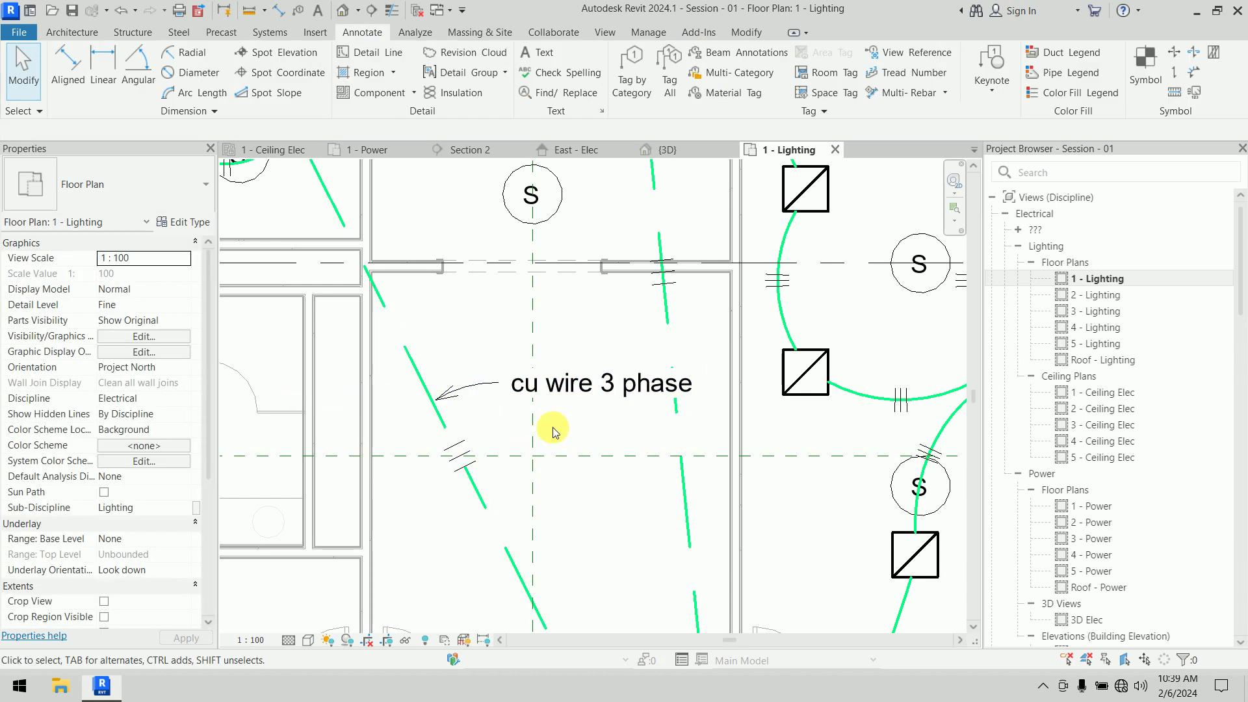
Change the leader arrowhead of the 2.5mm Arial text type to Arrow Filled 30 Degree
scroll(554, 430, "up", 5)
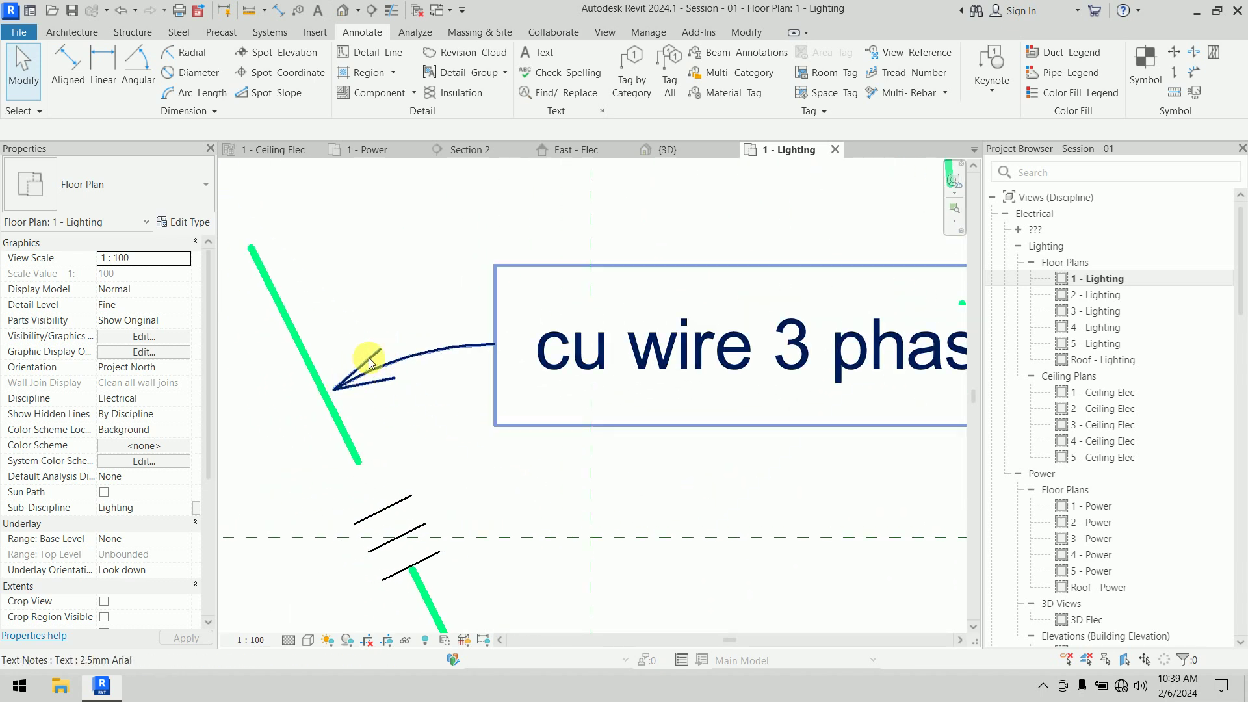
left_click(381, 367)
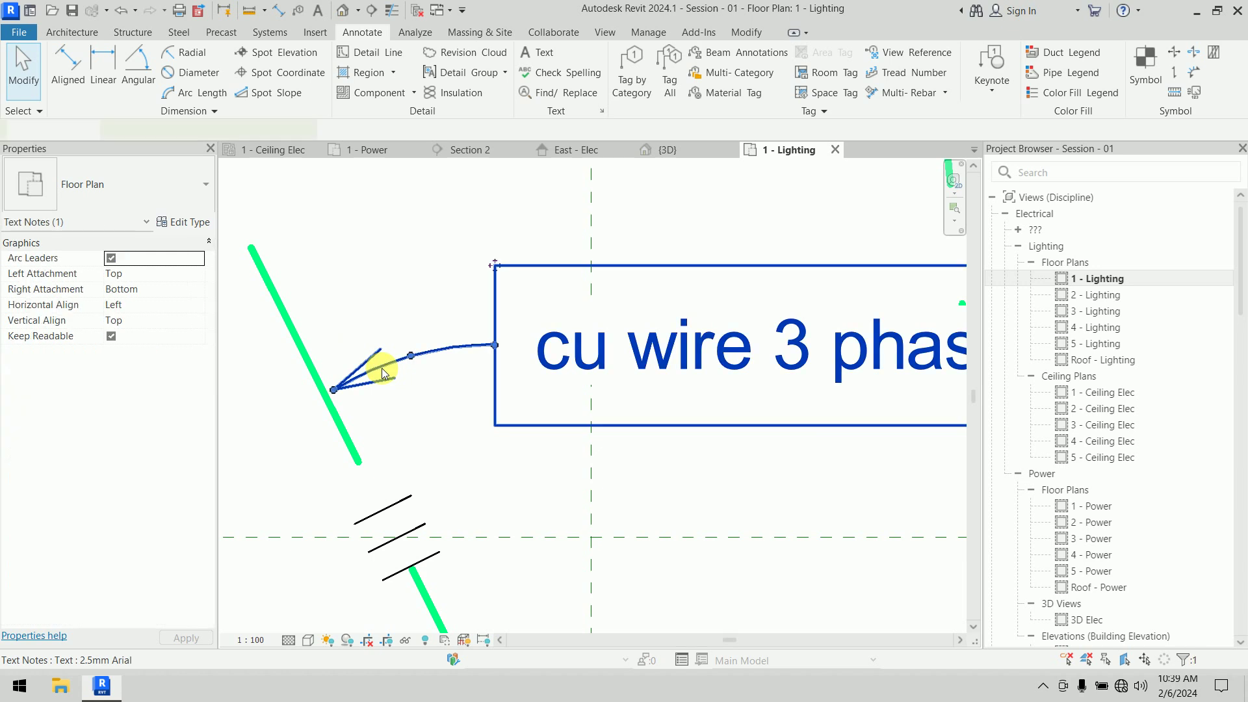
left_click(182, 228)
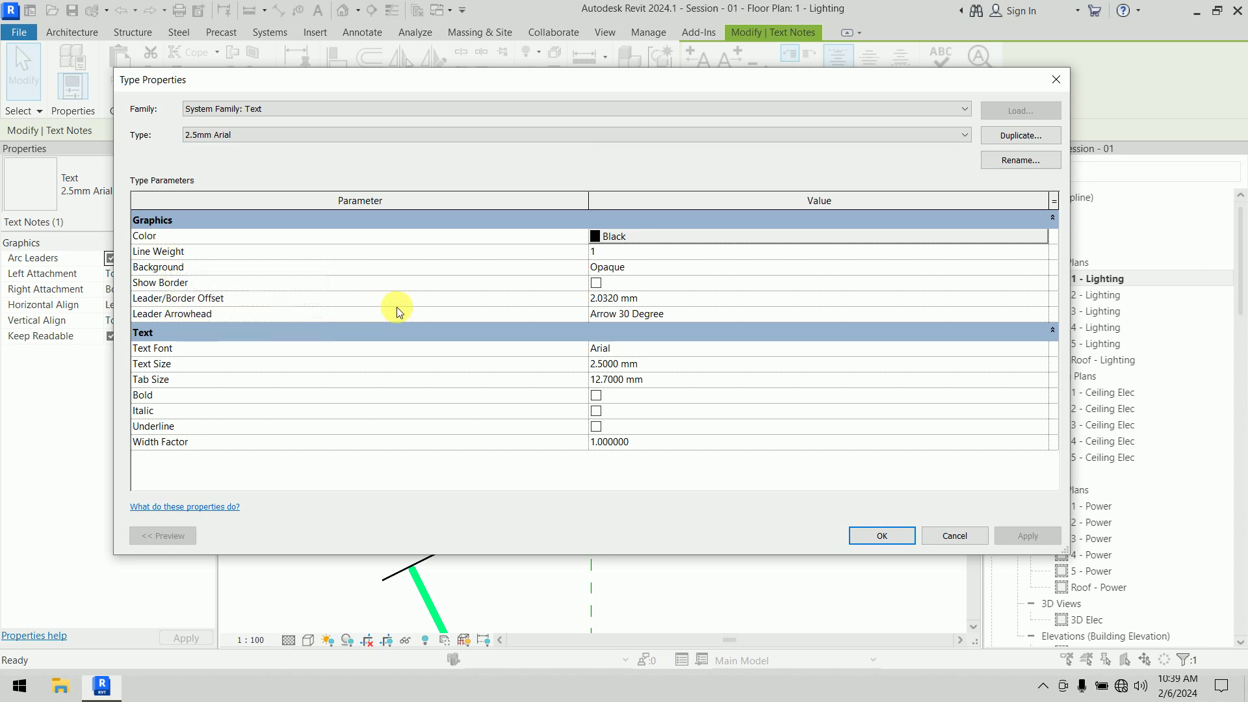
left_click(633, 315)
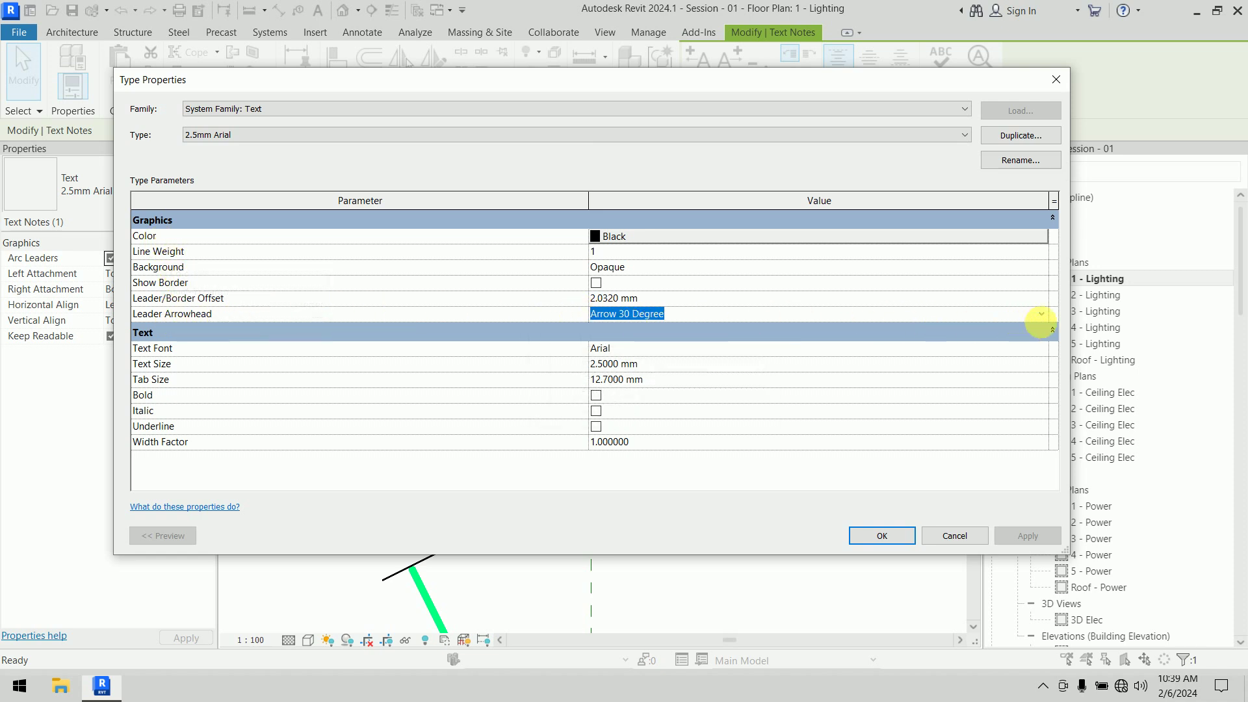
left_click(1041, 315)
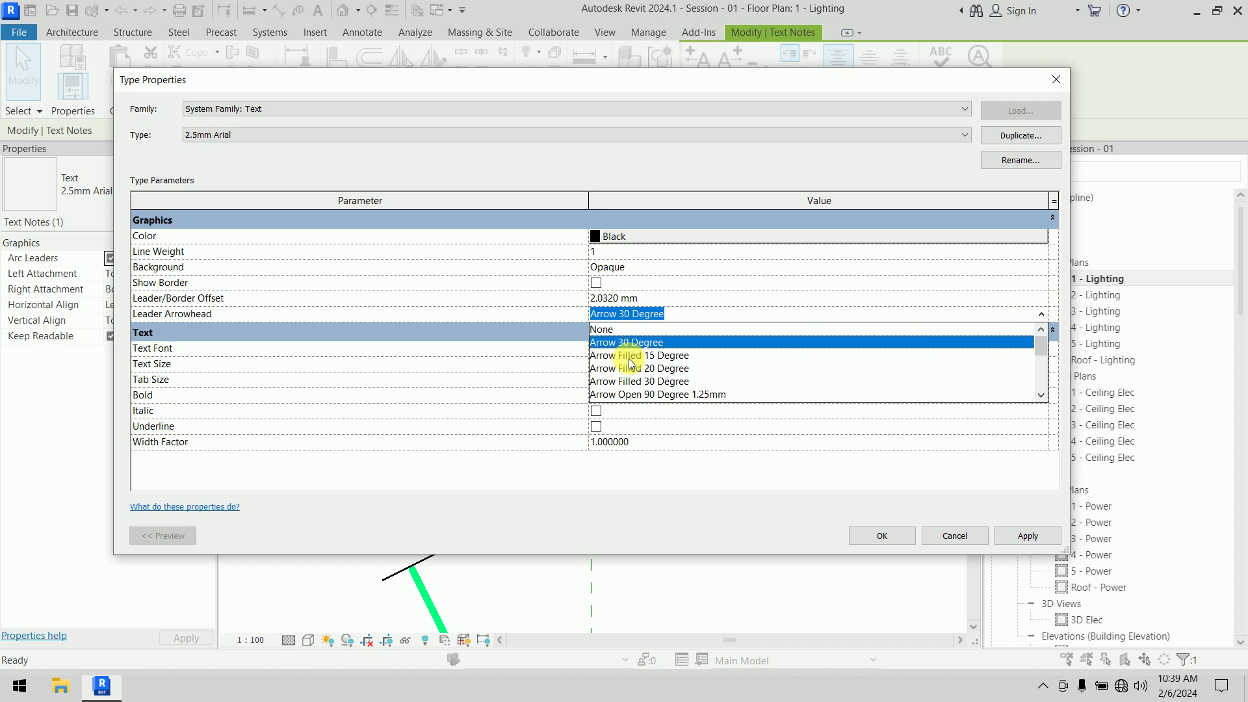
left_click(642, 382)
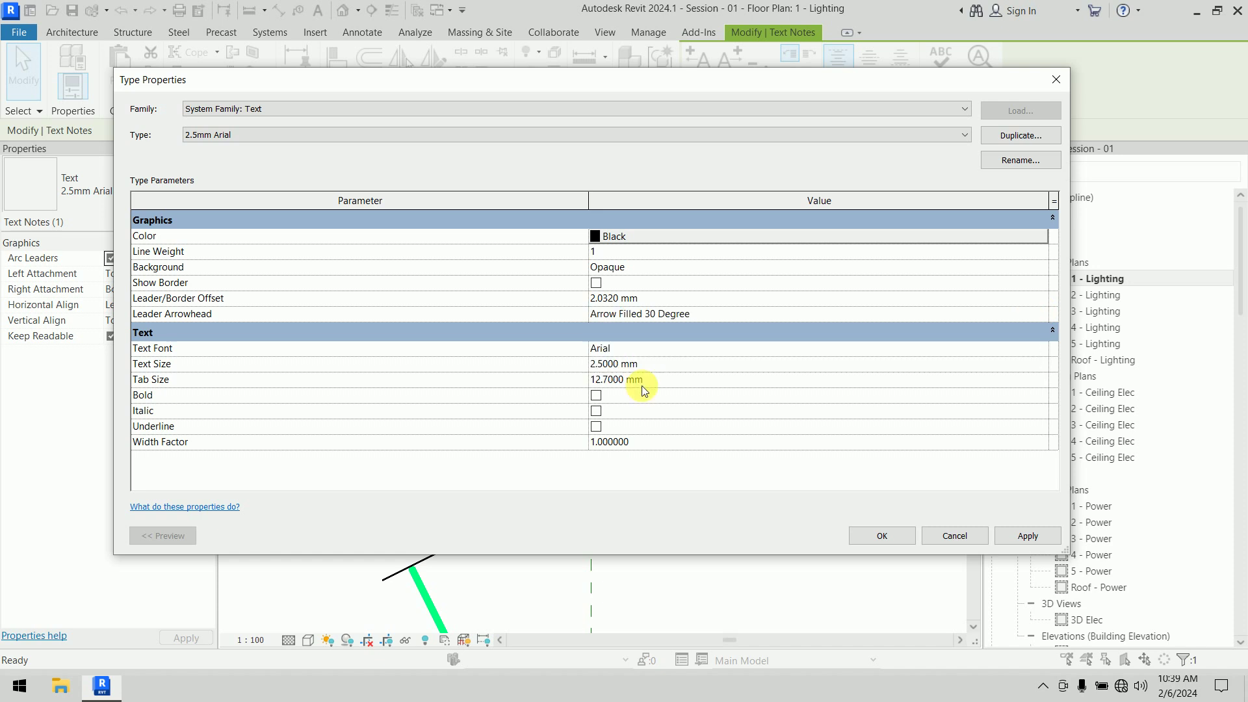
left_click(908, 536)
left_click(768, 490)
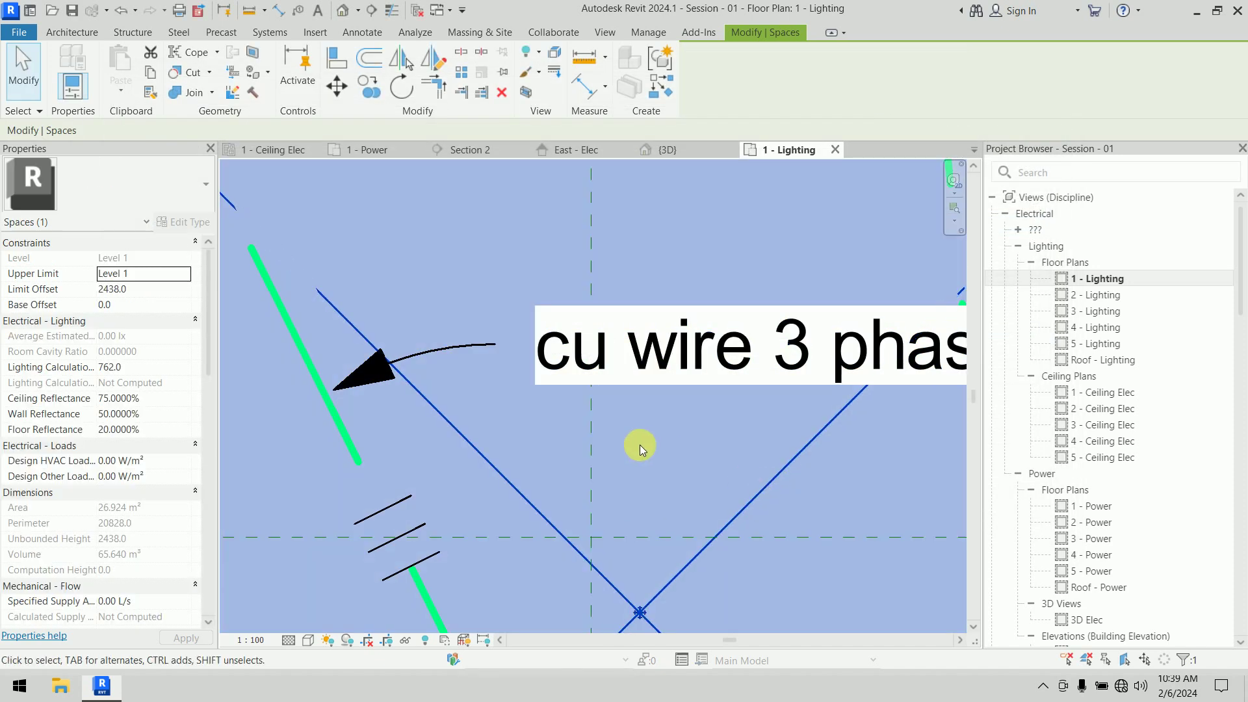
key("Escape")
scroll(640, 445, "down", 5)
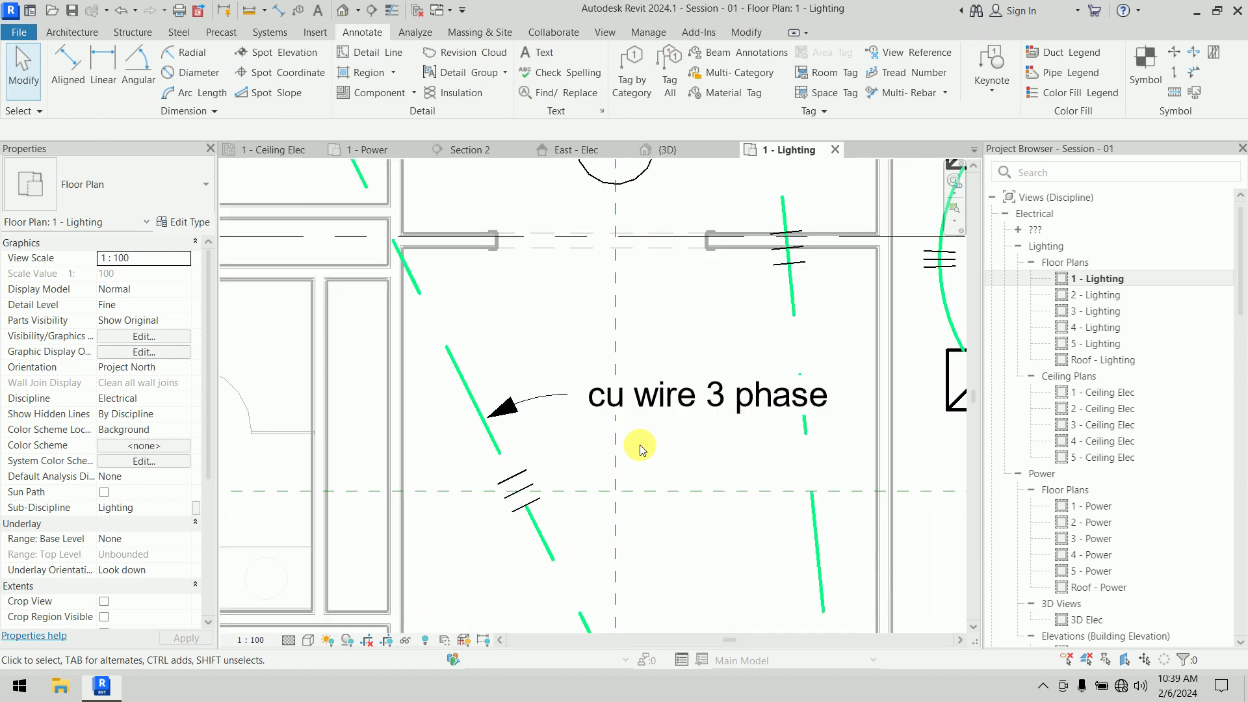
middle_click_drag(634, 520, 530, 356)
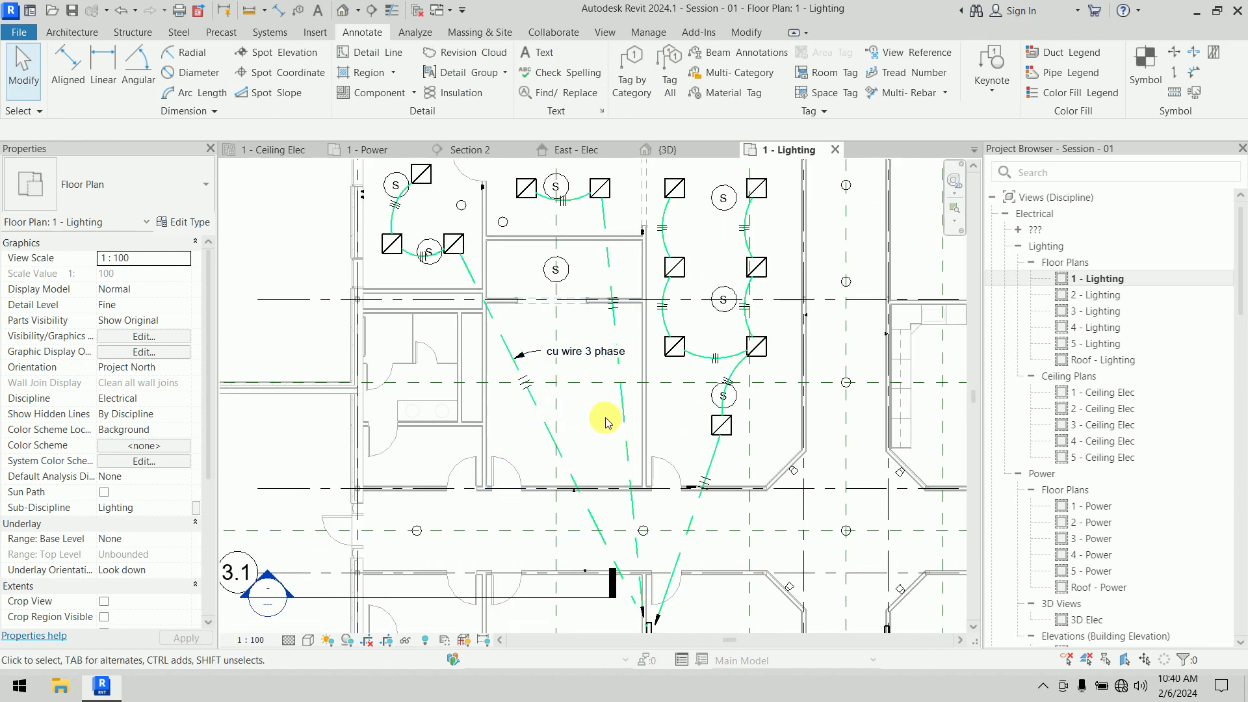
left_click(608, 356)
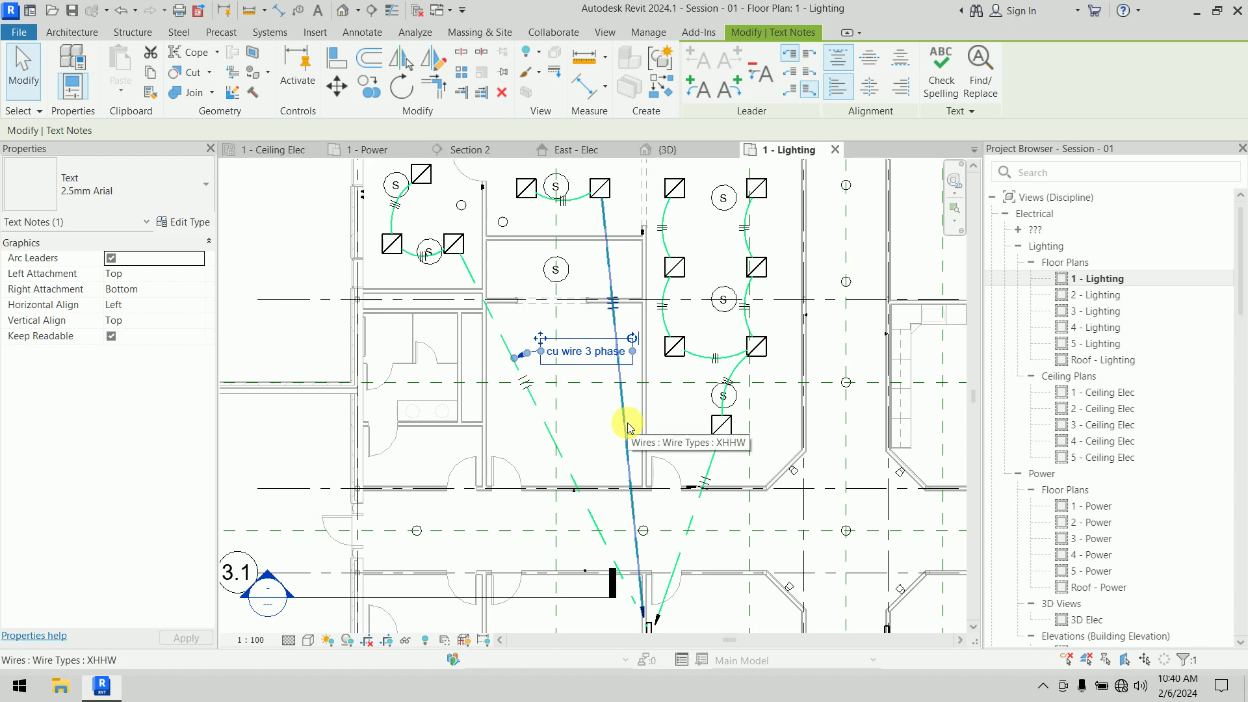
left_click(280, 209)
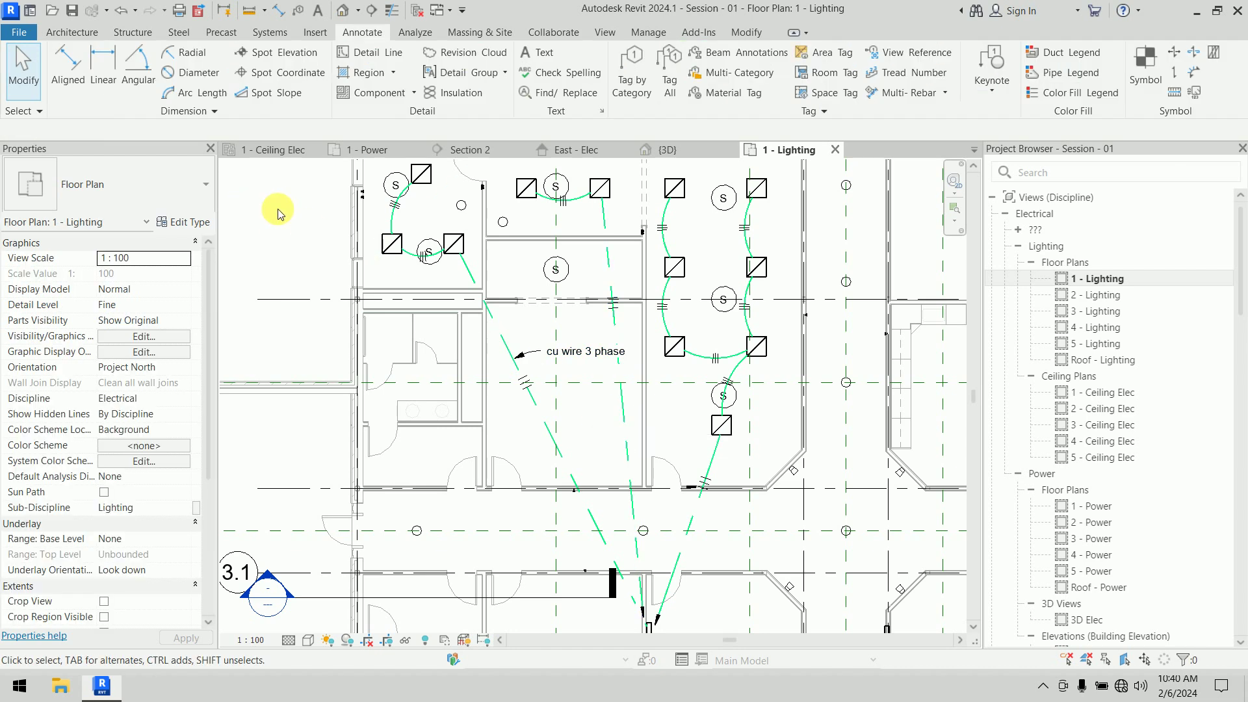
Open the 1 - Power floor plan and view the conduit at the west end of the corridor cable tray
scroll(380, 288, "down", 3)
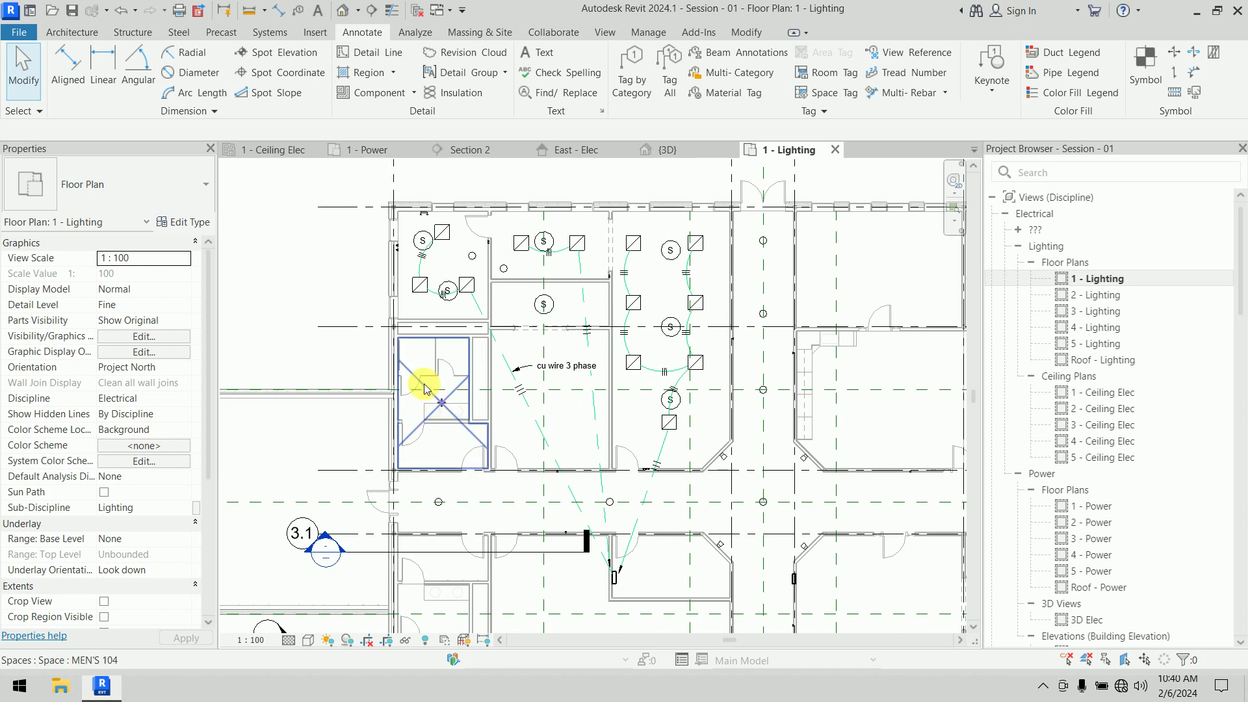
middle_click_drag(671, 433, 494, 195)
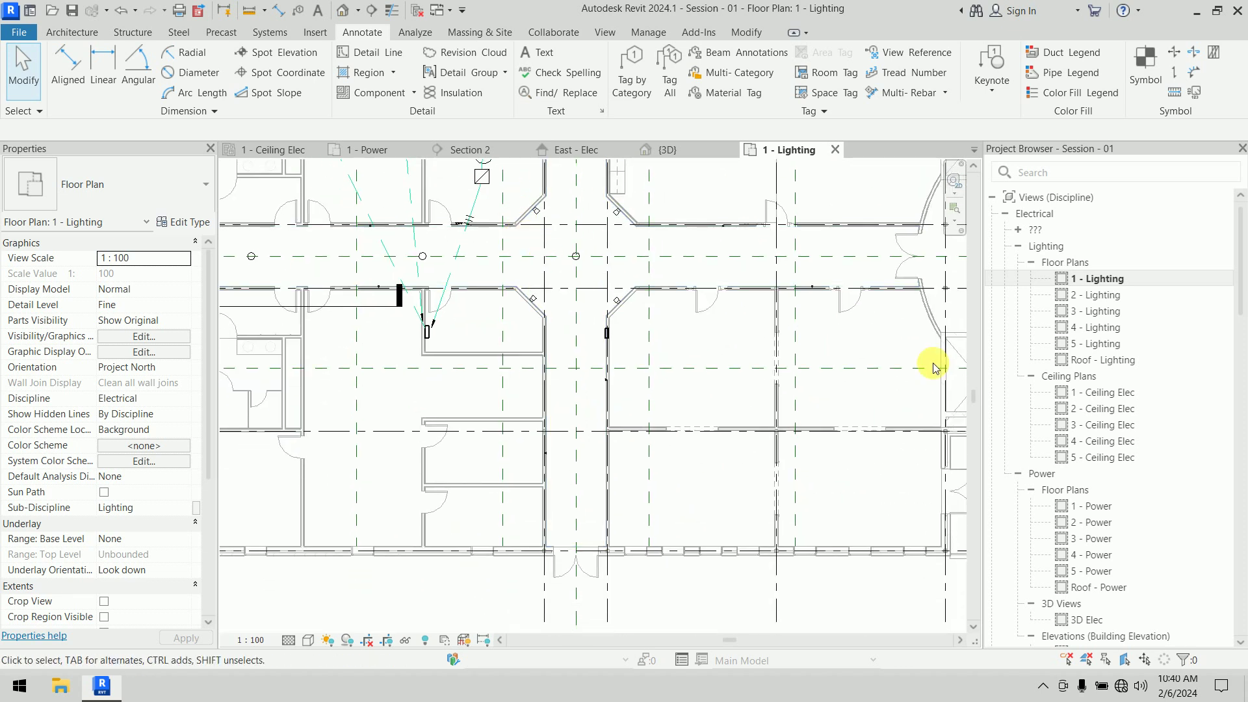
double_click(1102, 505)
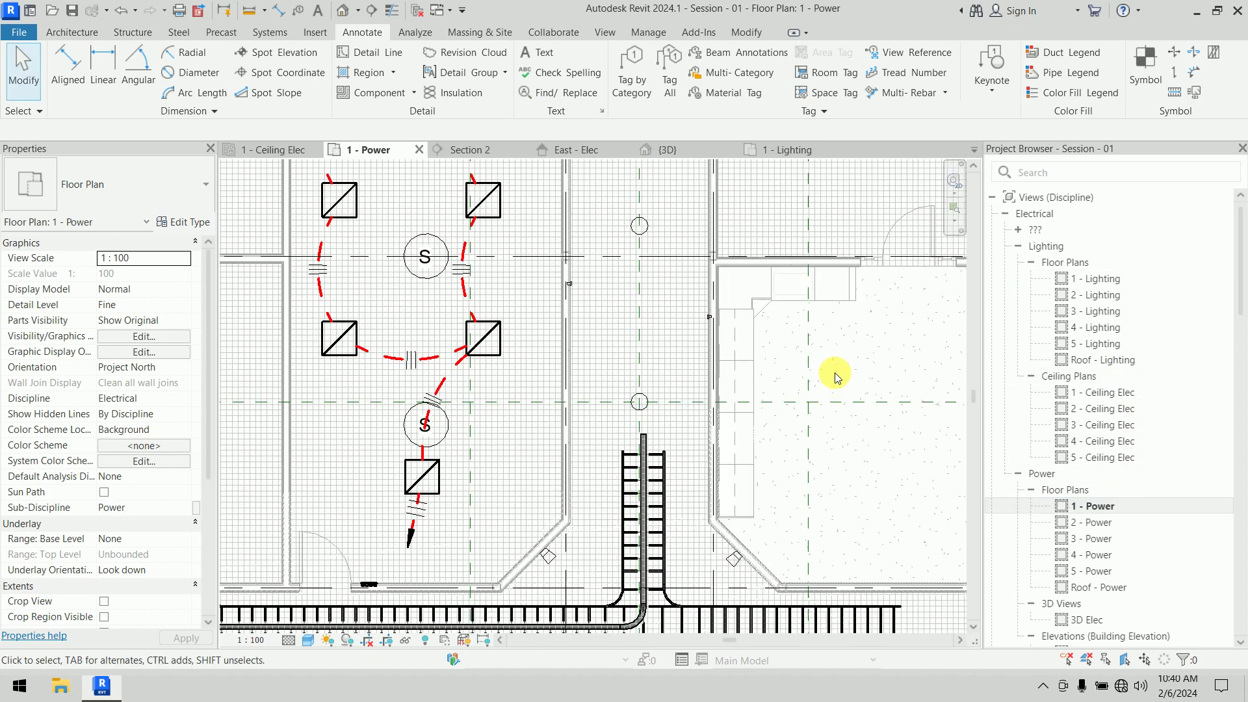
middle_click_drag(713, 534, 575, 205)
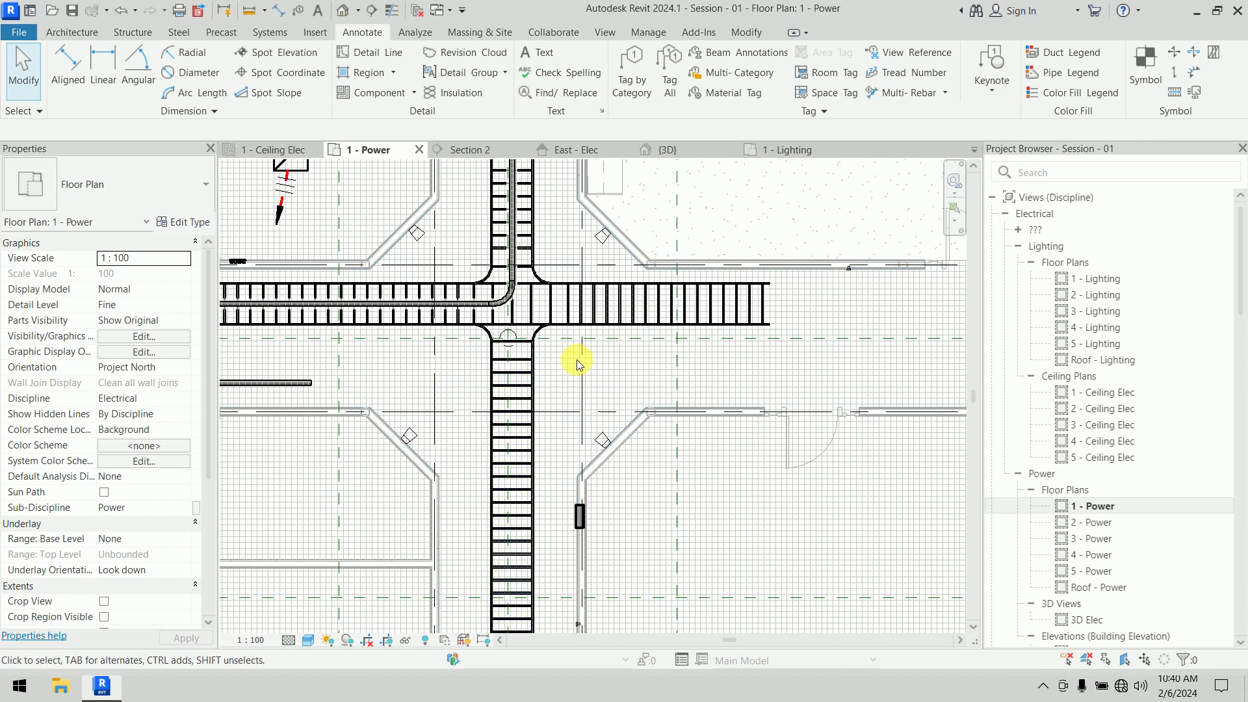
scroll(577, 362, "down", 2)
middle_click_drag(410, 388, 758, 431)
scroll(451, 423, "up", 4)
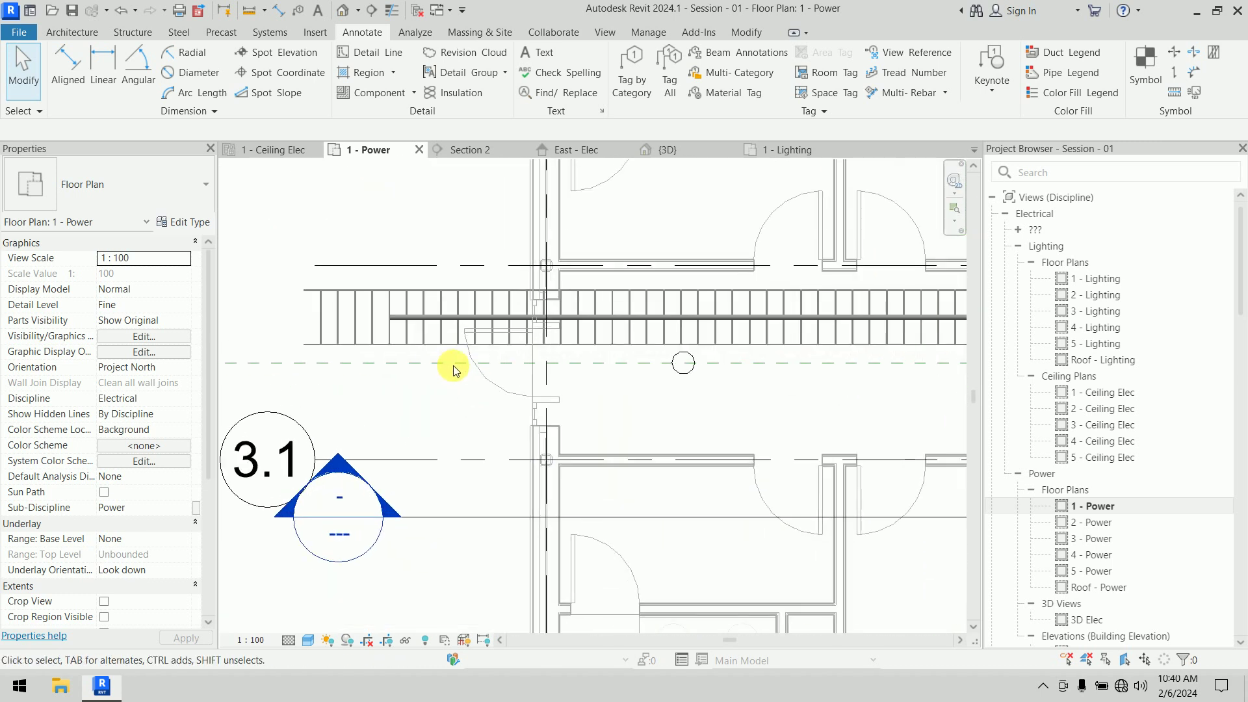
middle_click_drag(451, 362, 399, 407)
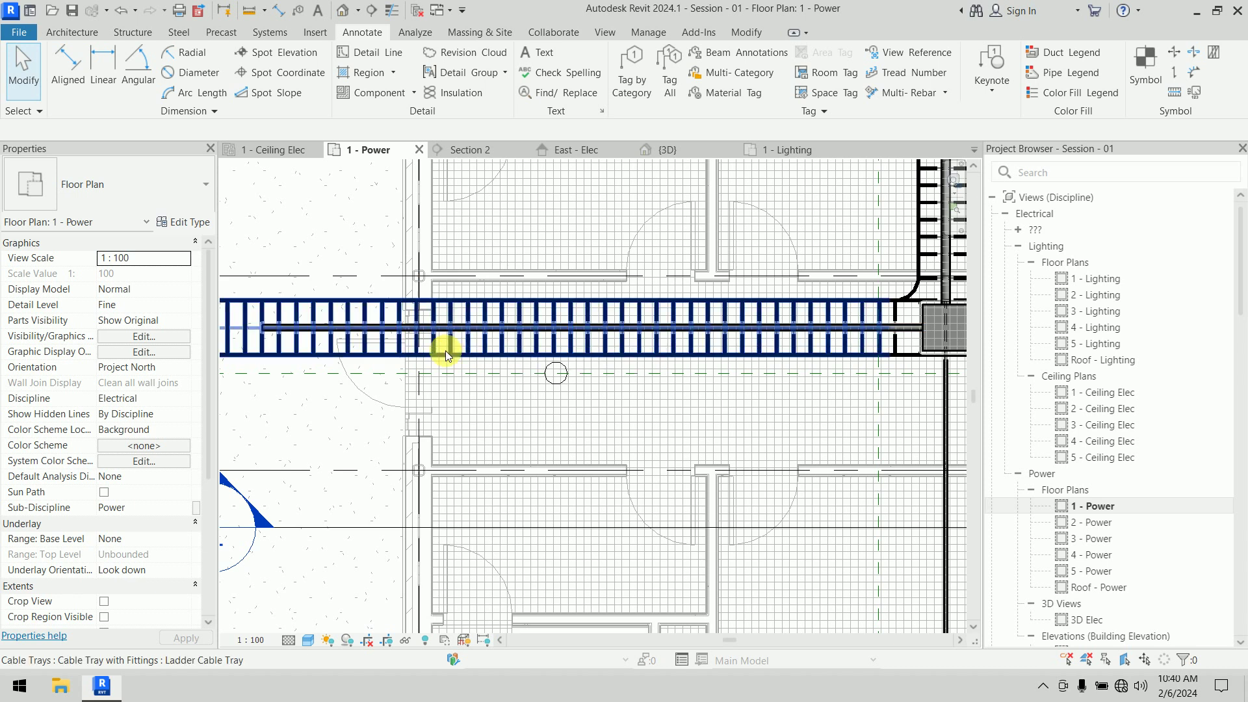
scroll(446, 357, "up", 2)
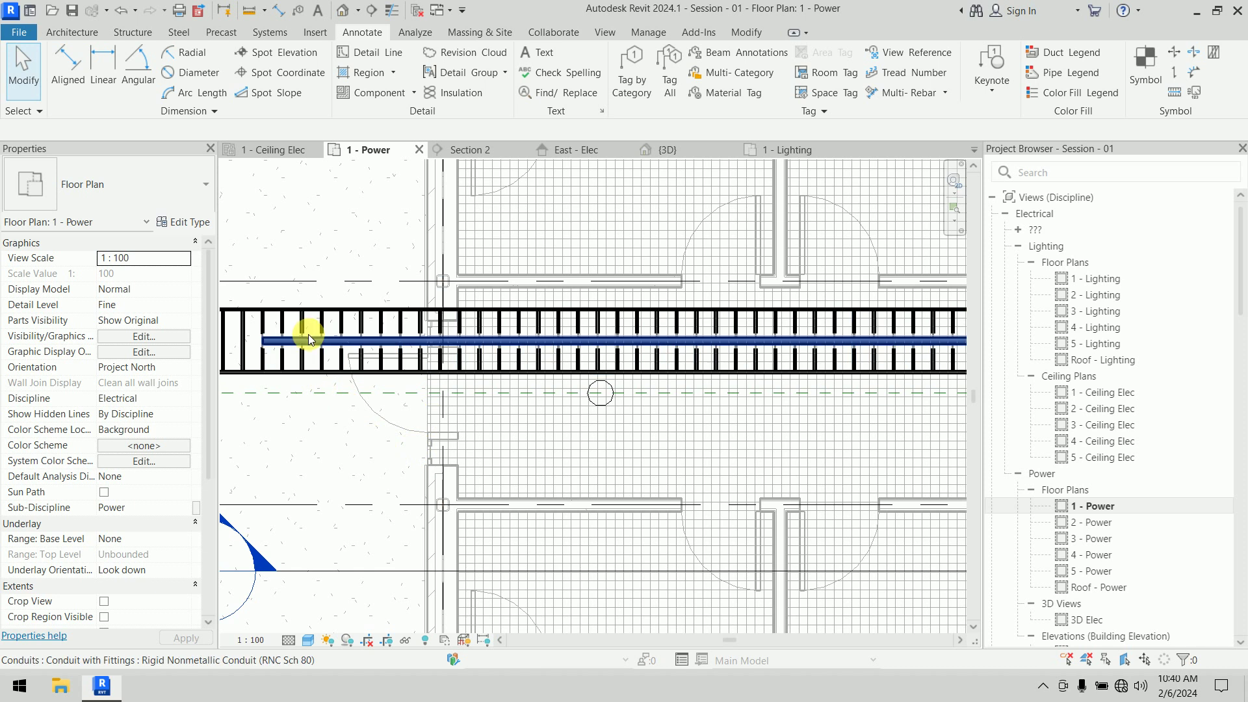
left_click(308, 335)
left_click(348, 446)
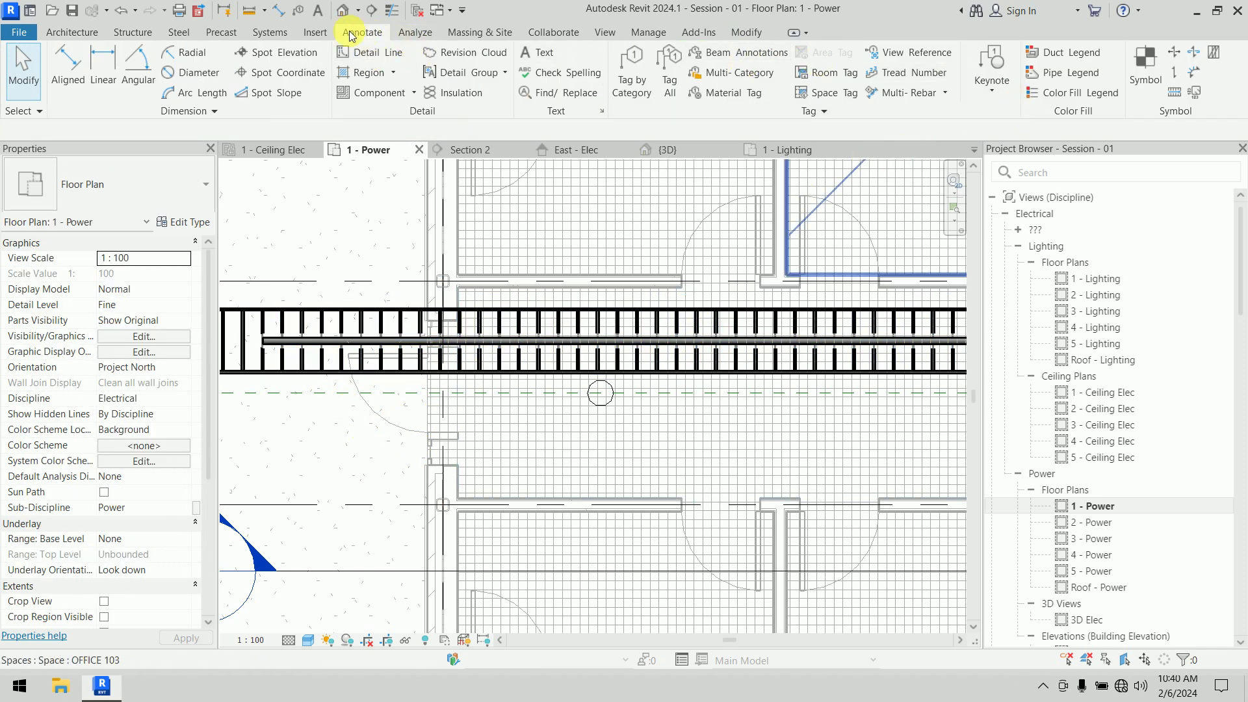
left_click(258, 33)
mouse_move(991, 97)
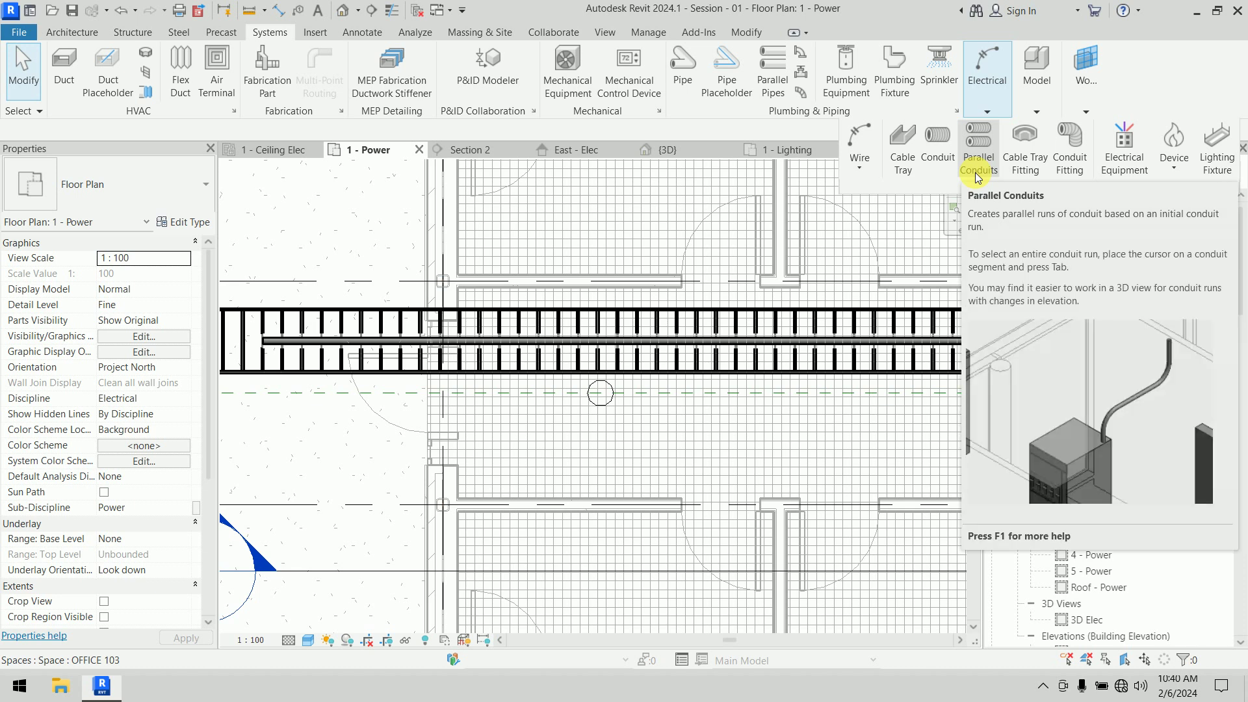
left_click(977, 175)
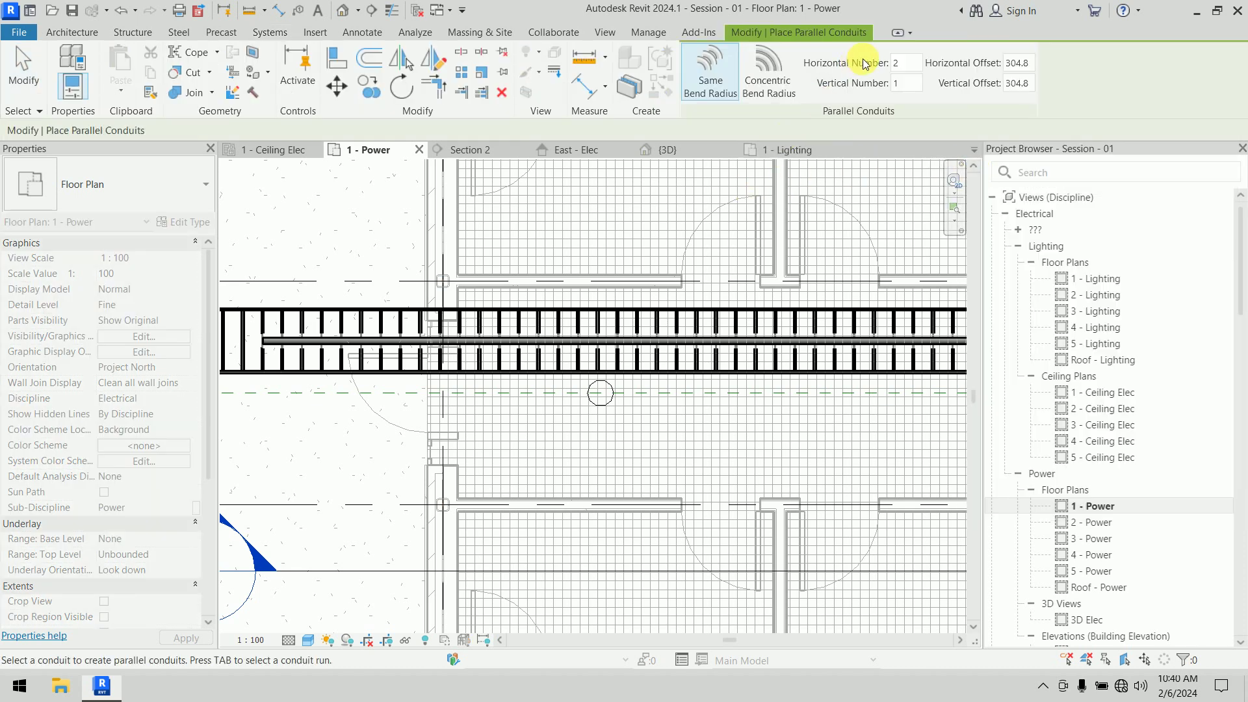
left_click(905, 63)
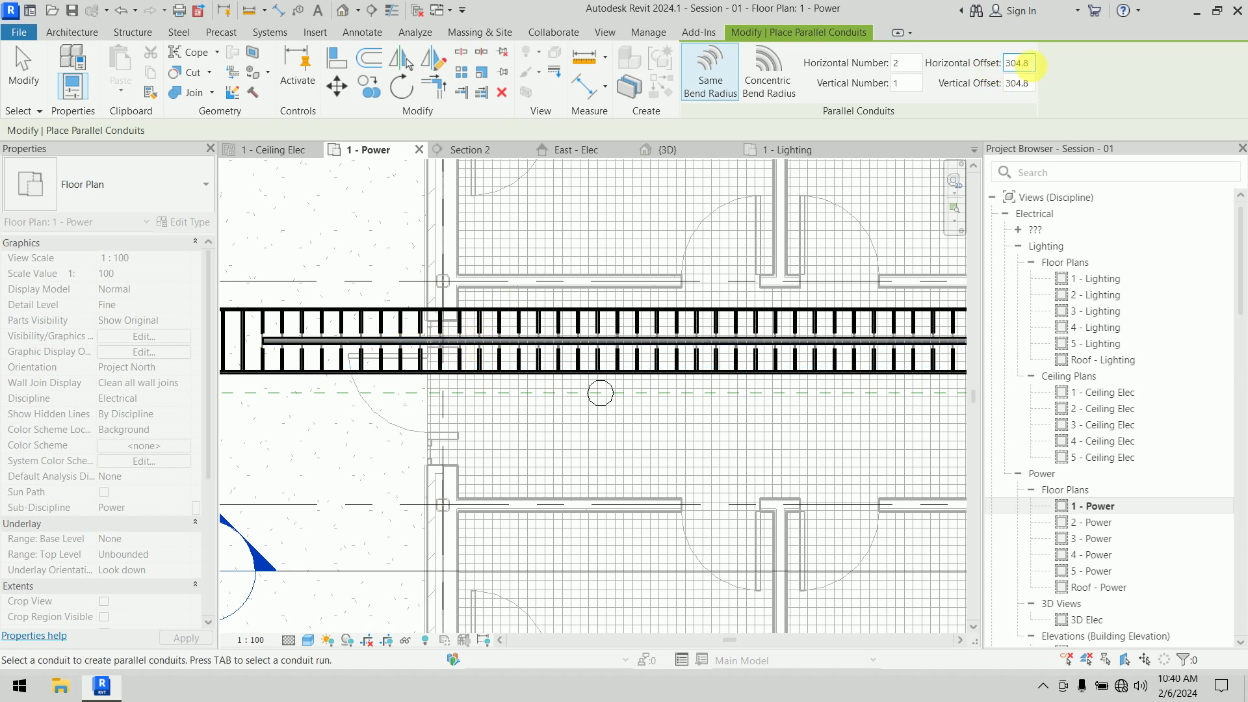
left_click(1032, 63)
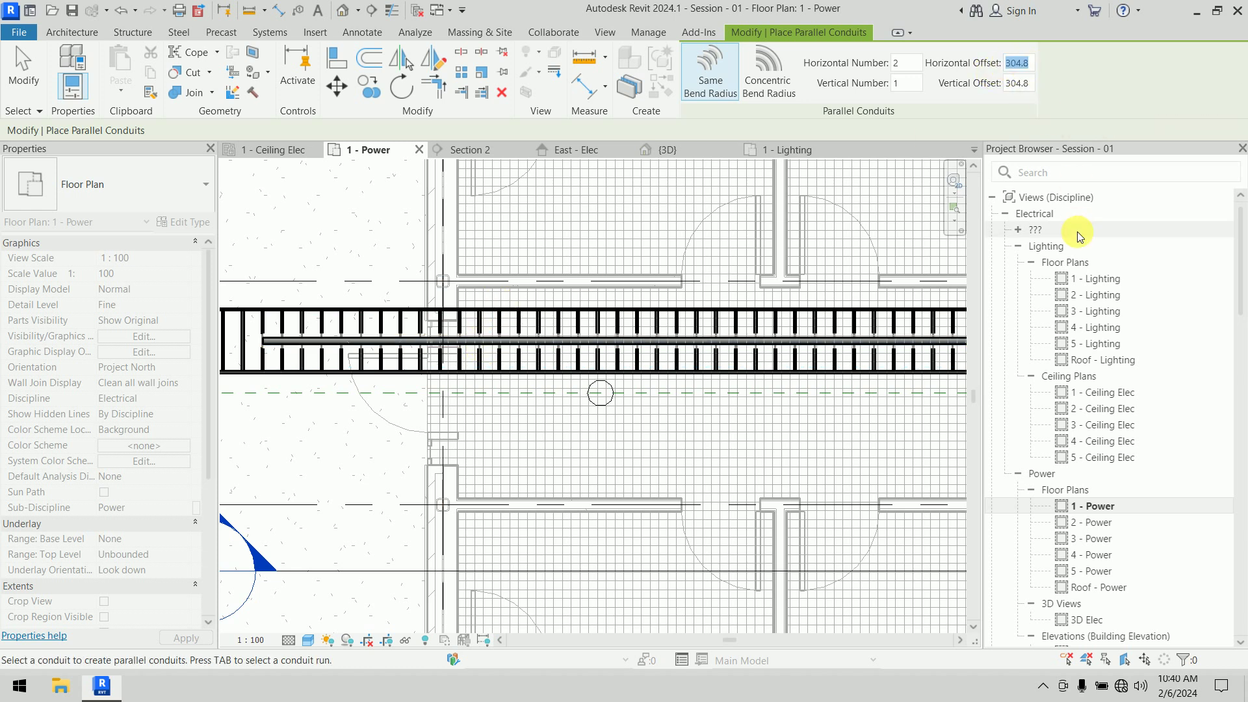
right_click(343, 206)
left_click(361, 215)
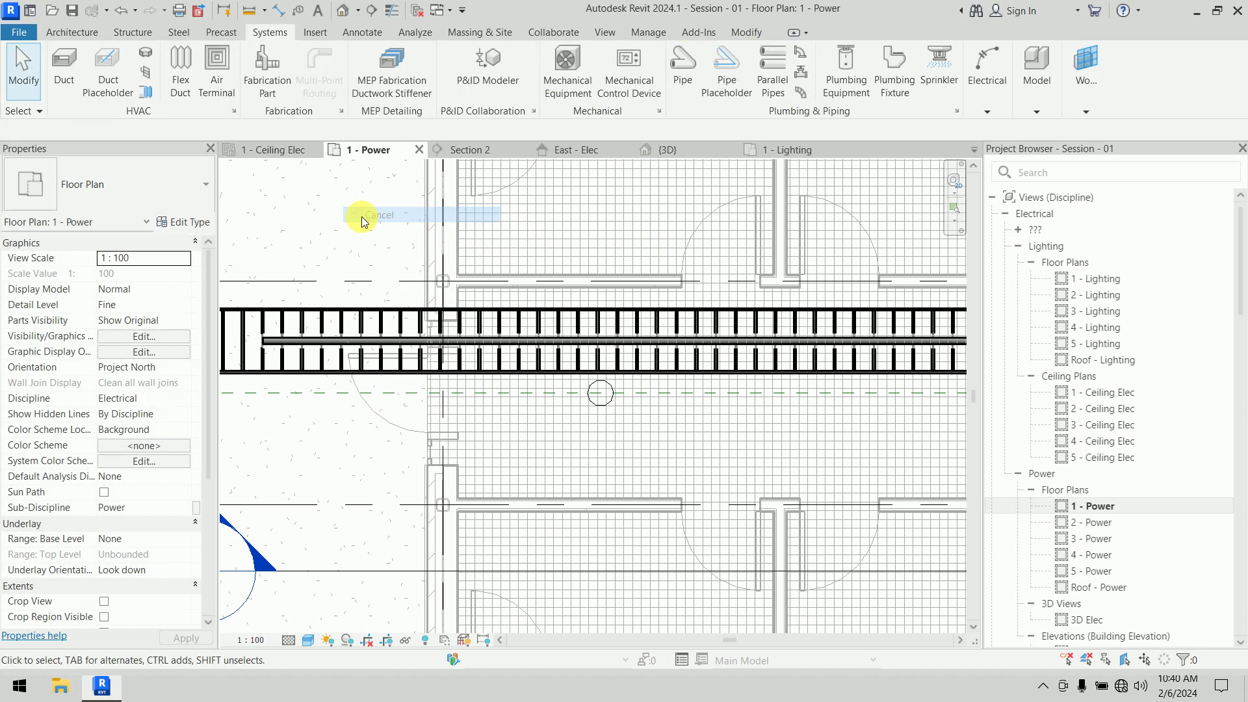
Check the properties of the conduit running in the west part of the corridor cable tray
left_click(371, 334)
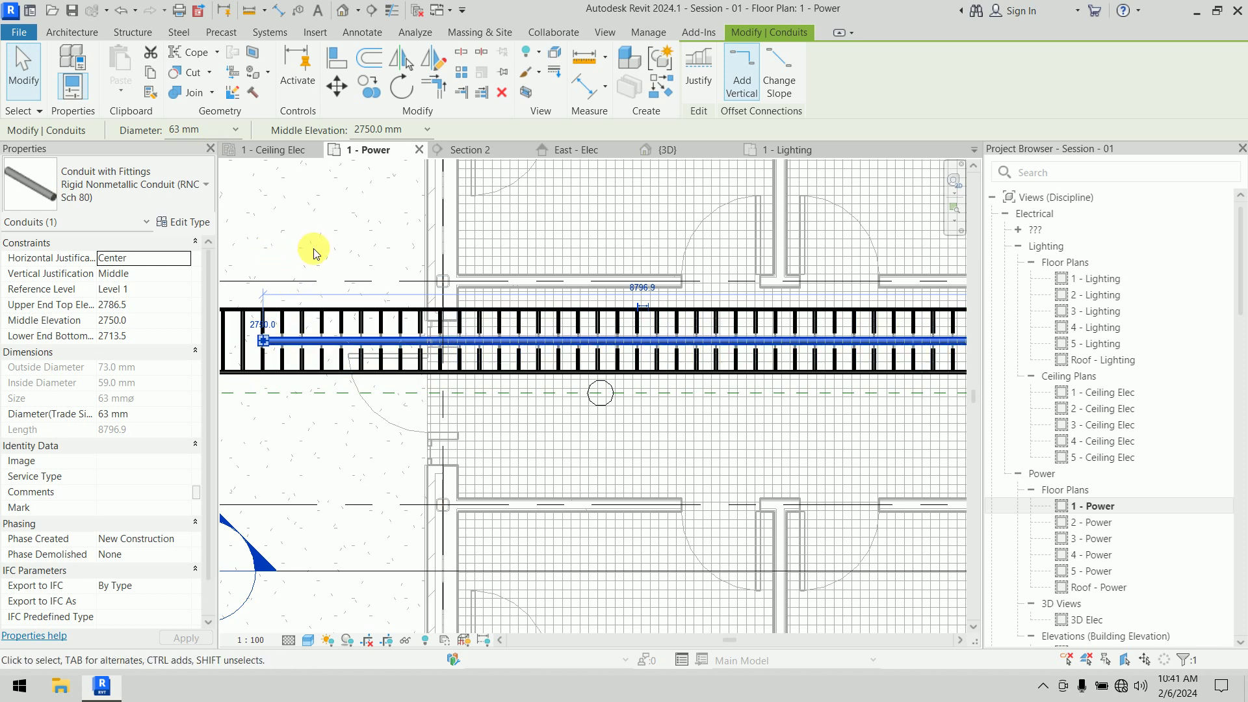
left_click(343, 229)
left_click(374, 341)
left_click(333, 231)
Create a parallel conduit beside the west corridor conduit, using horizontal number 2 and horizontal offset 100 mm
left_click(982, 80)
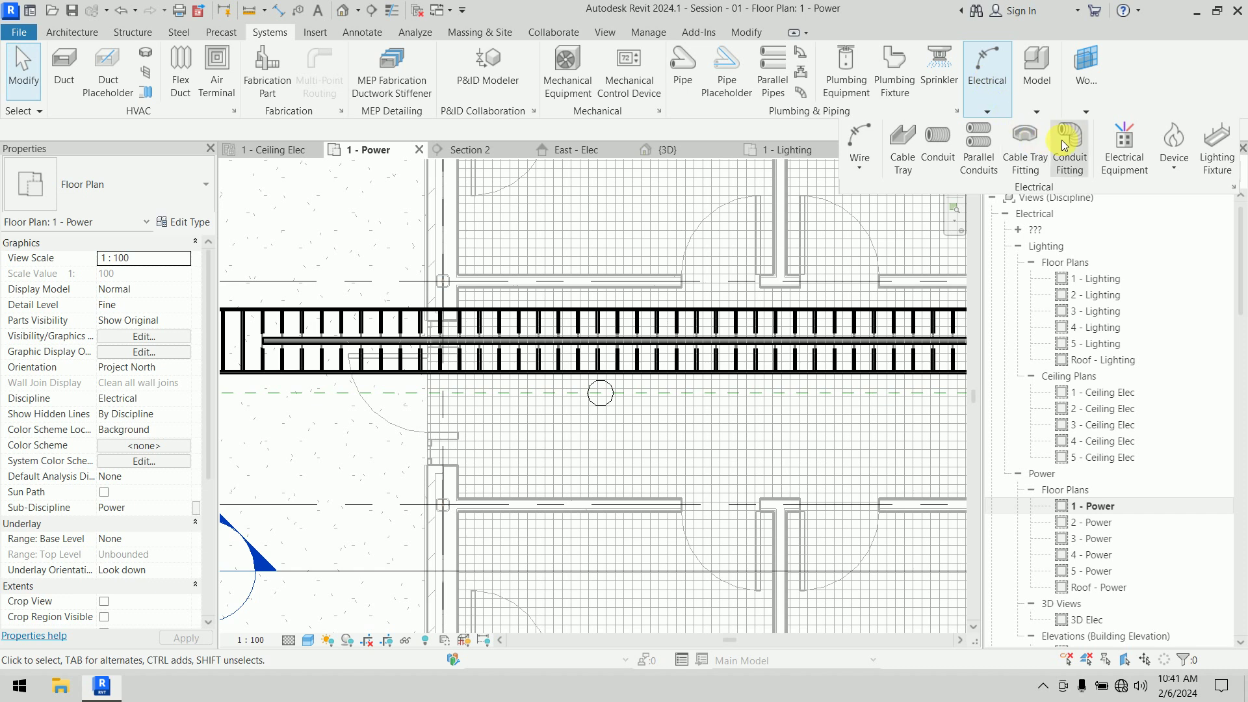
left_click(978, 148)
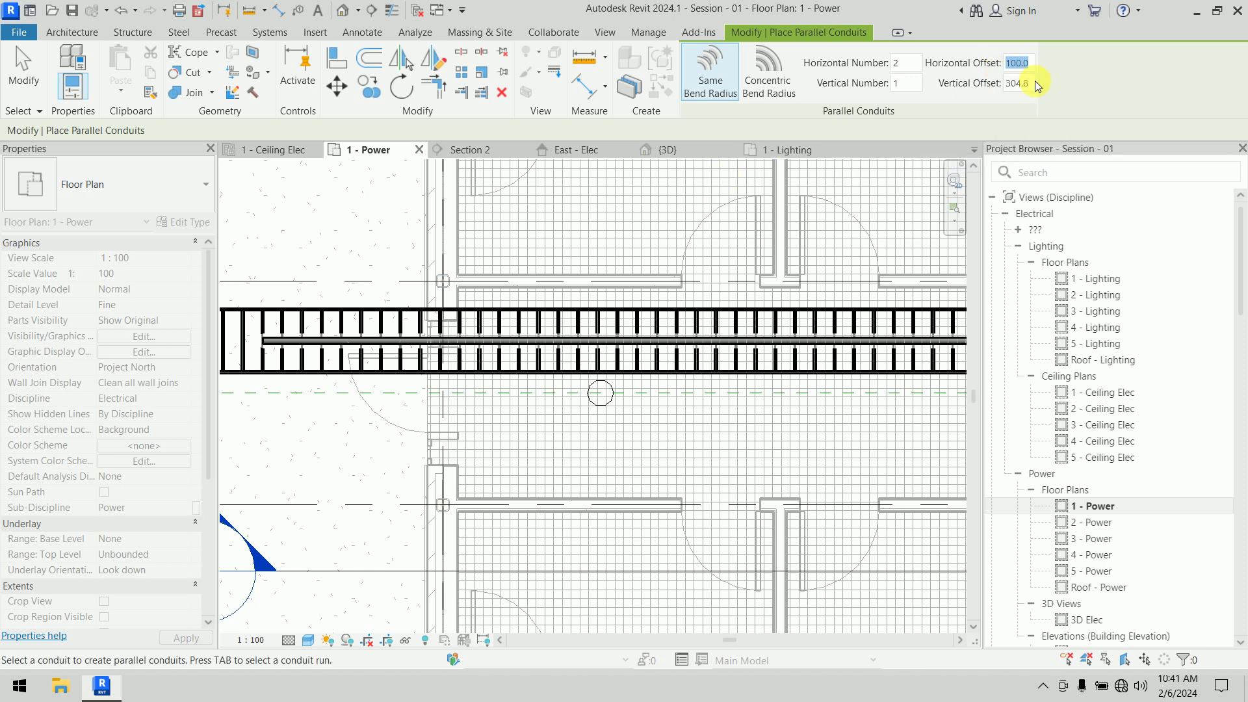
left_click(398, 338)
Set the horizontal number to 3 and create parallel conduits along the corridor conduit east of the junction box
scroll(436, 353, "down", 2)
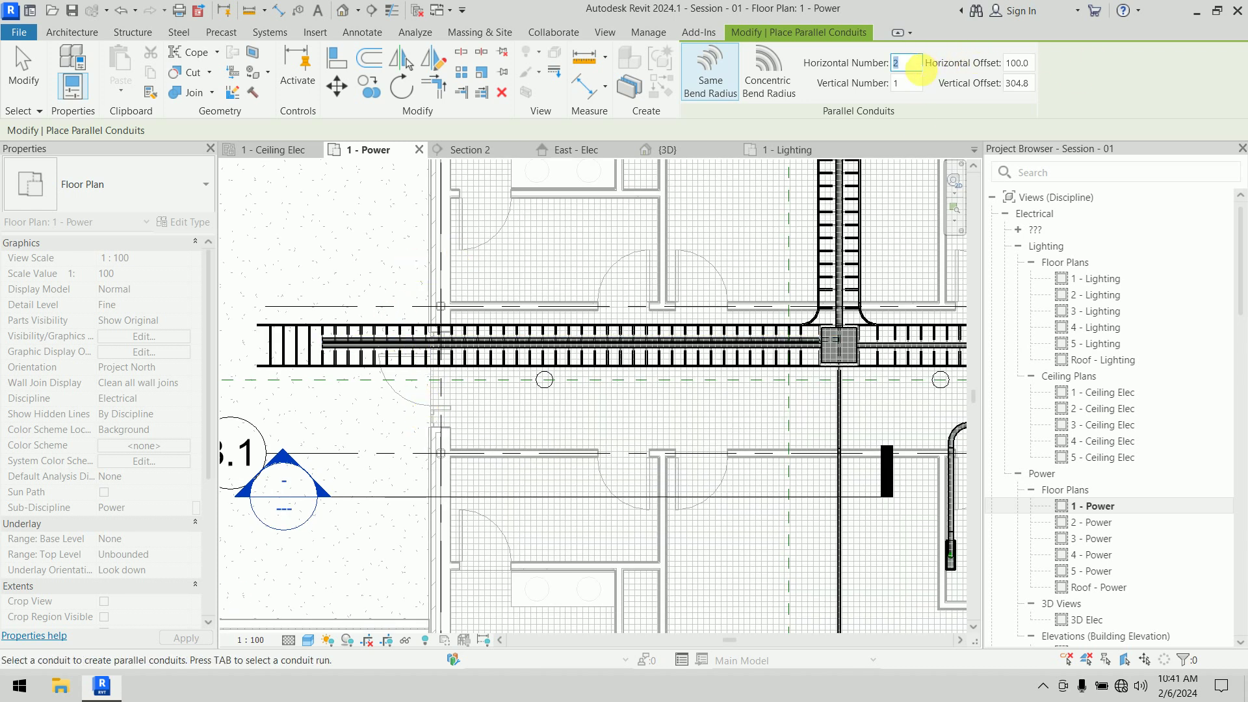
middle_click_drag(766, 323, 359, 303)
left_click(656, 321)
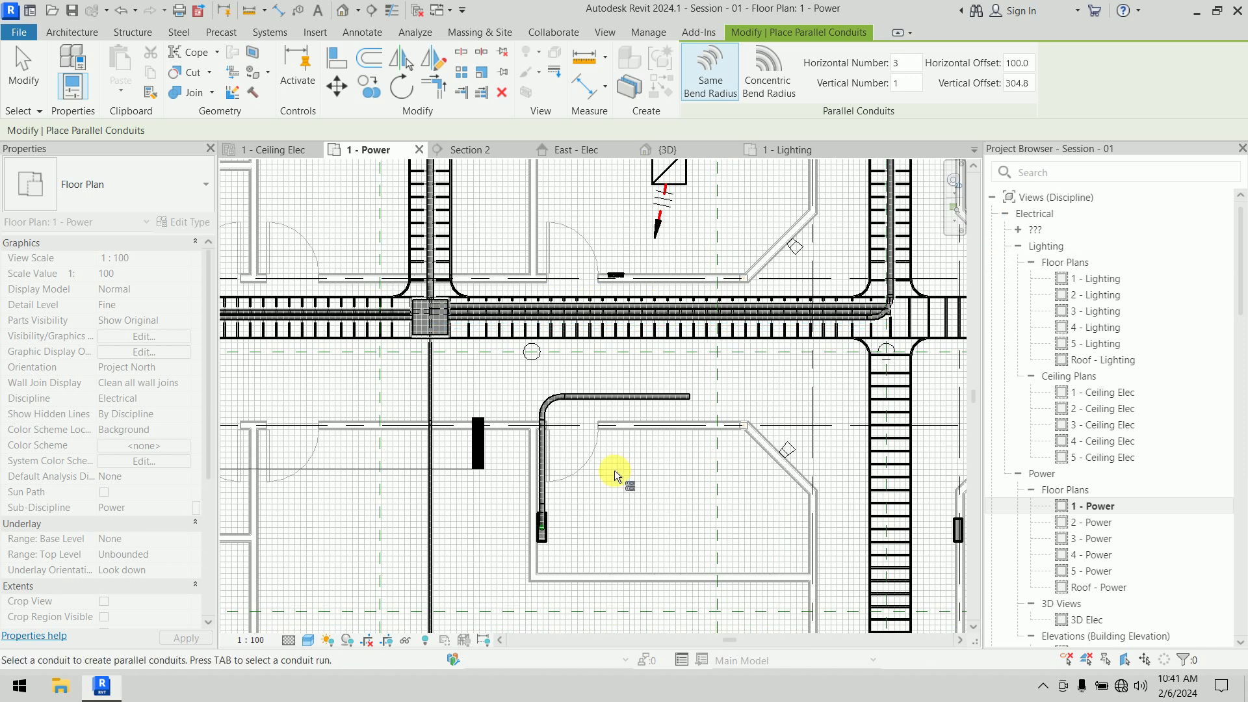
Create parallel conduits with horizontal number 3 along the conduit in the north branch of the east tray crossing, and end the command
scroll(754, 282, "up", 3)
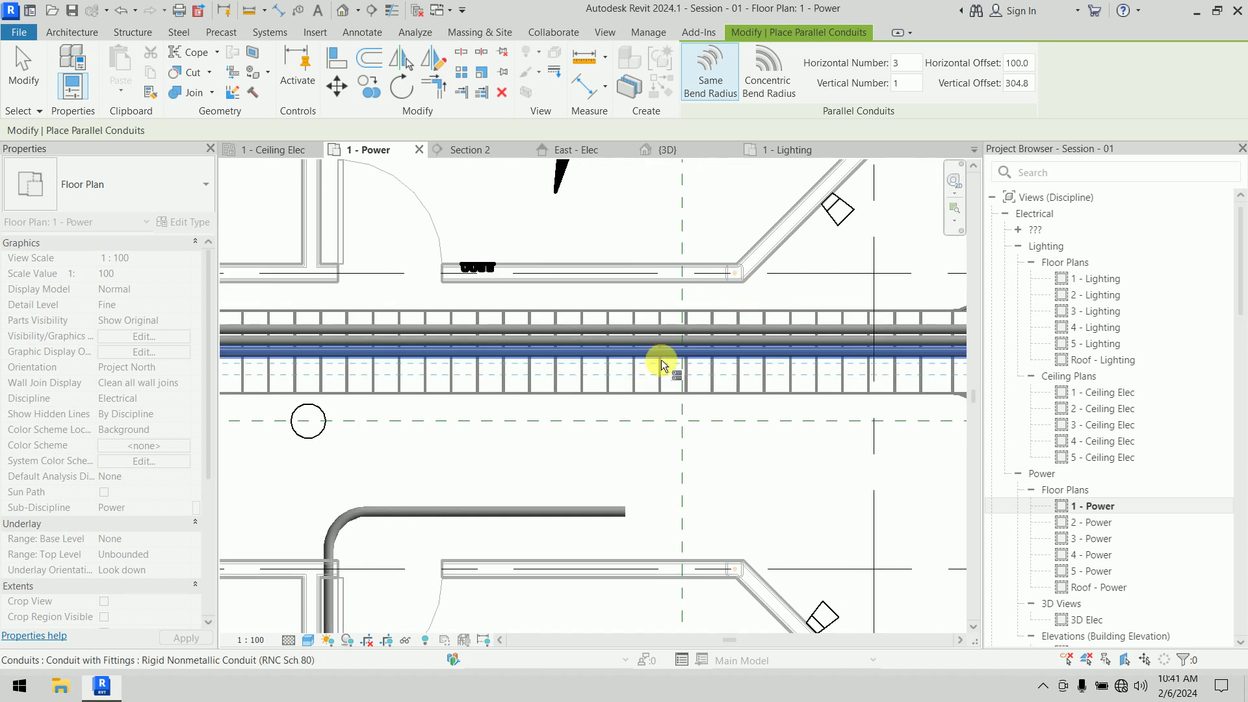
scroll(657, 372, "down", 3)
middle_click_drag(629, 353, 374, 438)
scroll(533, 371, "up", 3)
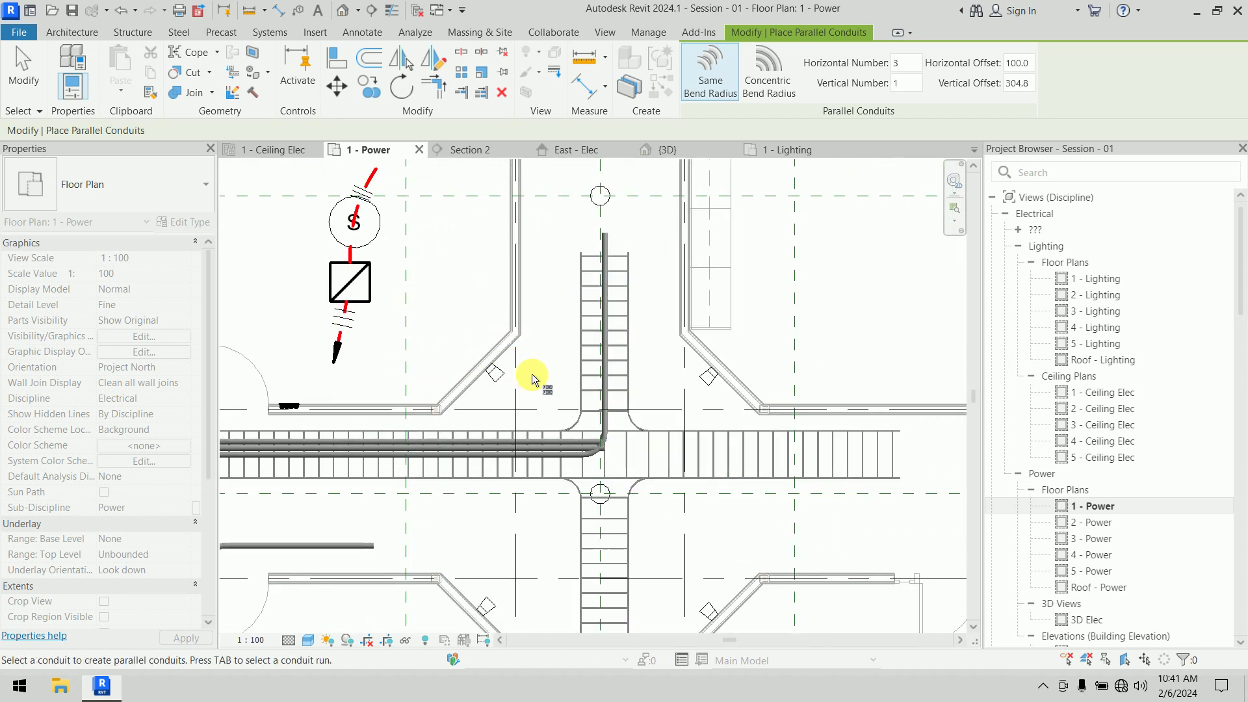
left_click(652, 340)
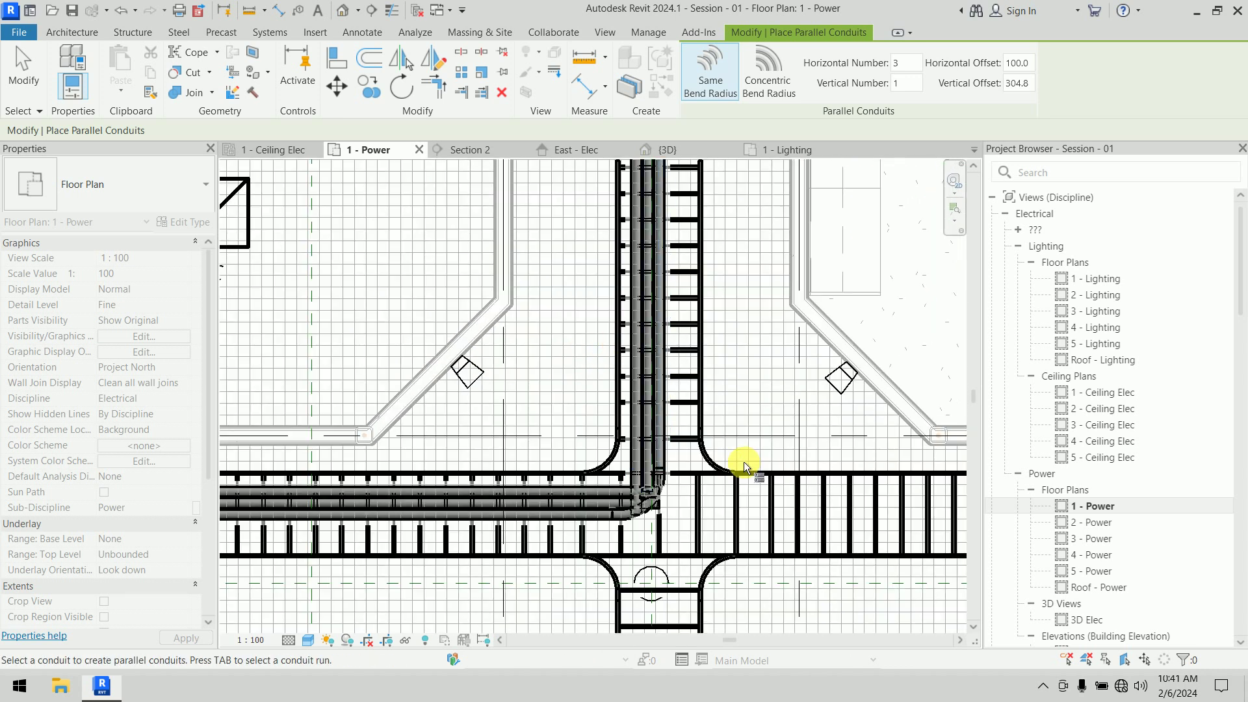
right_click(833, 231)
left_click(844, 241)
right_click(844, 241)
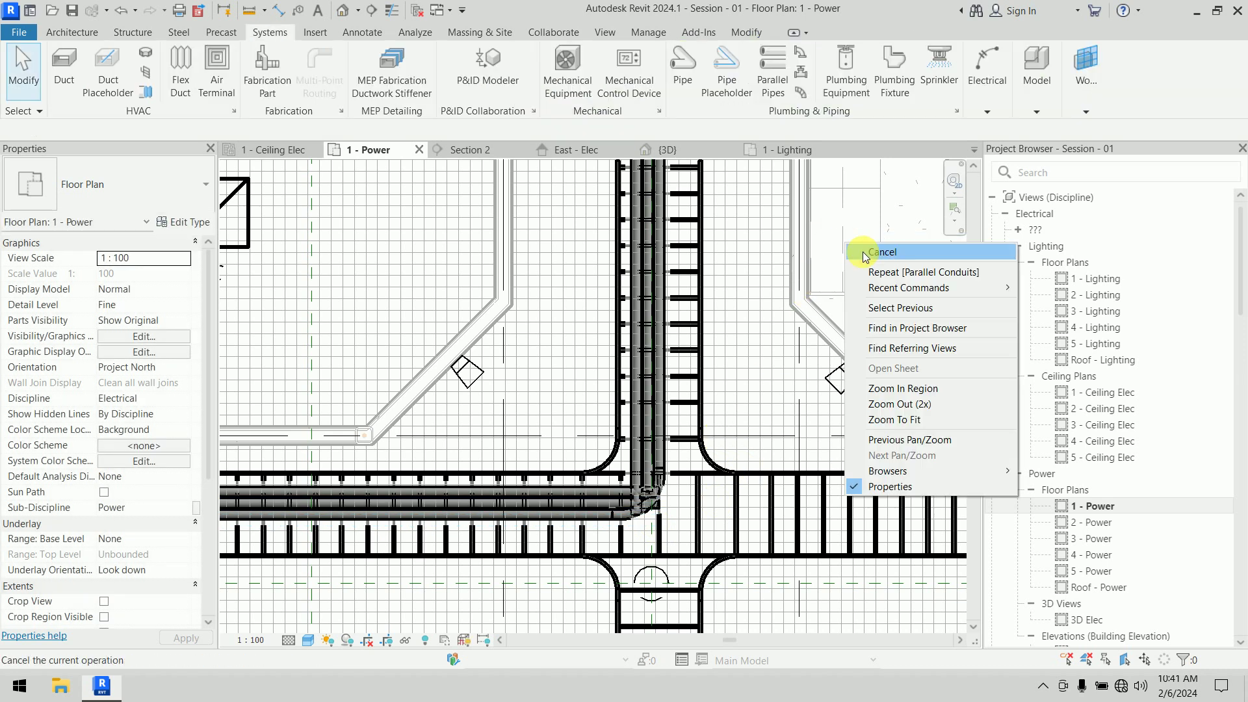
left_click(865, 252)
Trim the inner and middle parallel conduits to corners at the tray crossing so each pair joins with an elbow
scroll(674, 488, "up", 3)
scroll(702, 501, "up", 2)
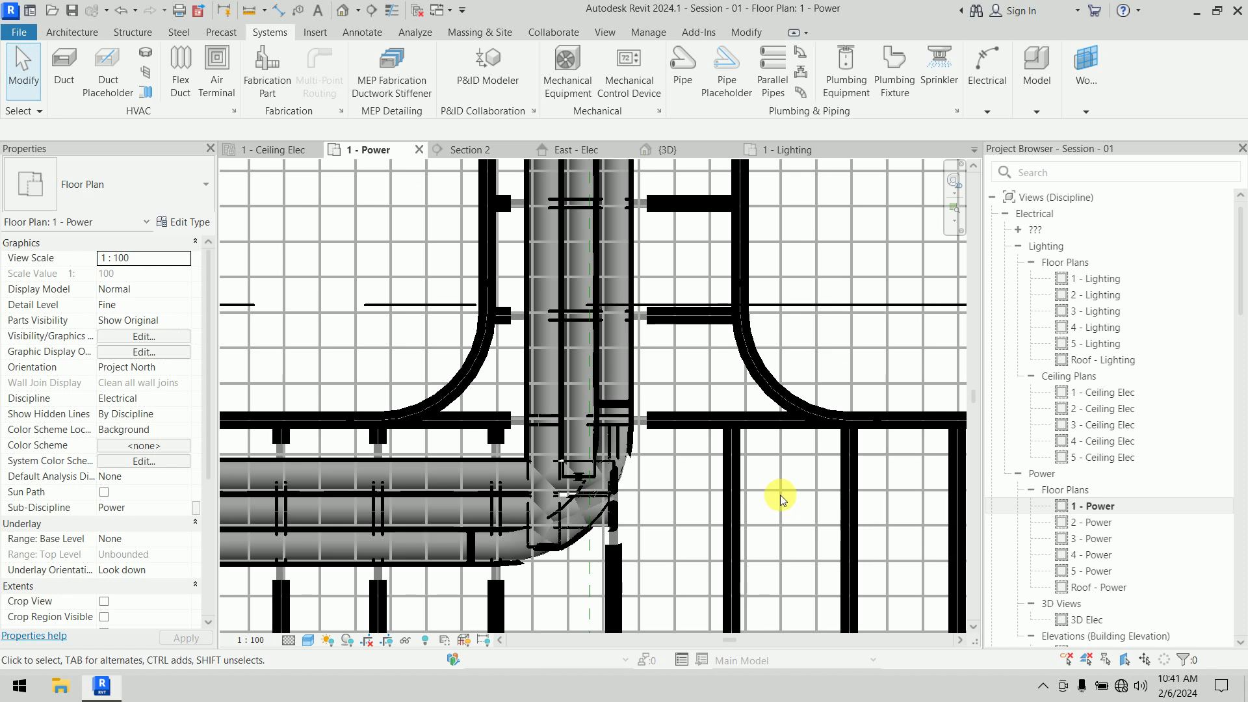
key("t")
key("r")
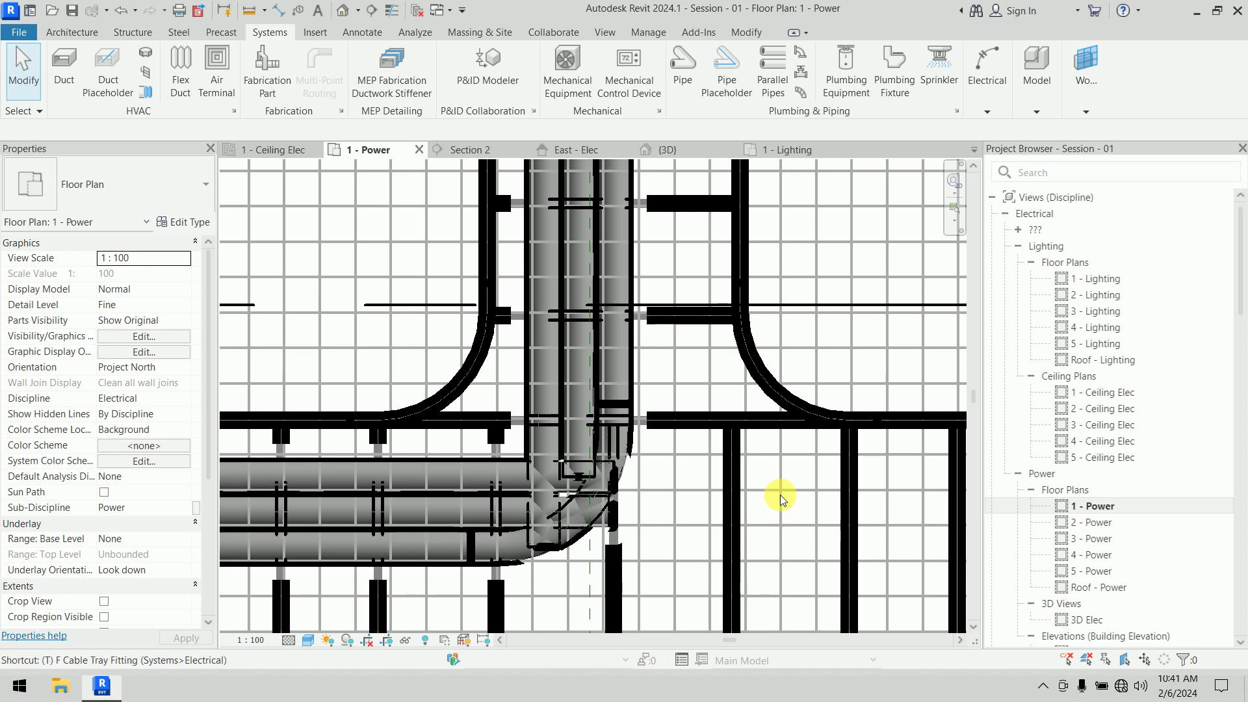
left_click(530, 342)
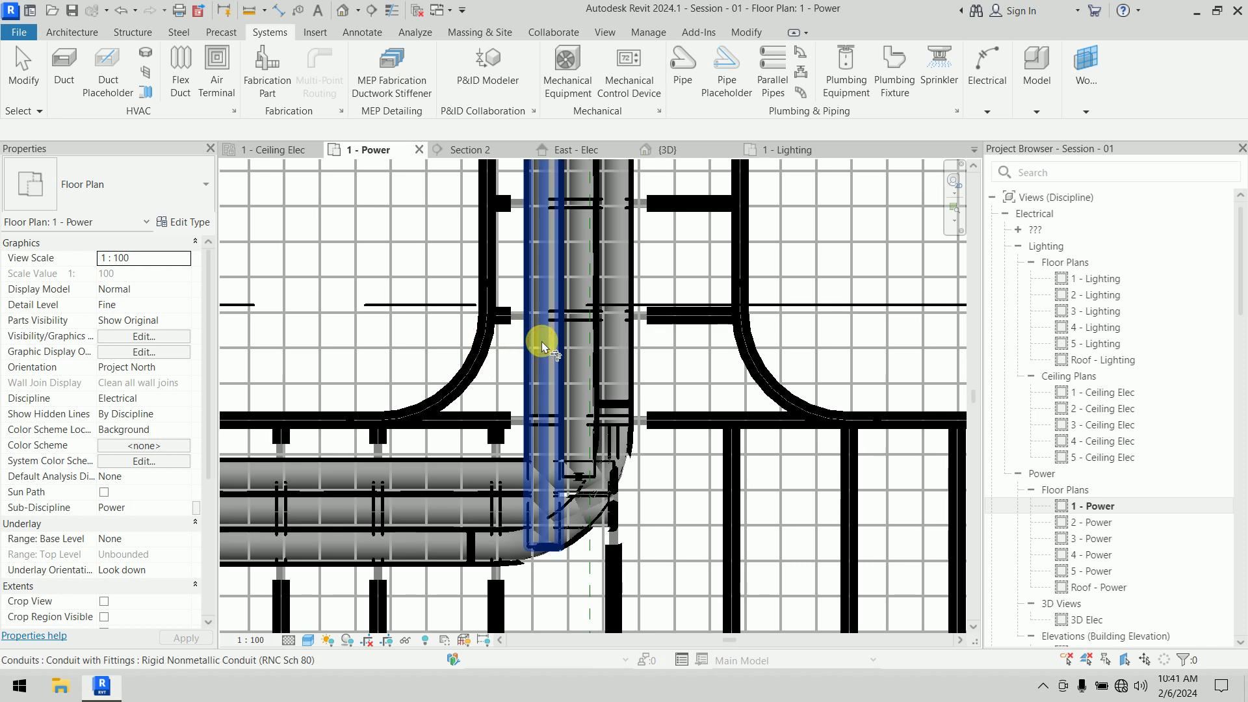
left_click(473, 464)
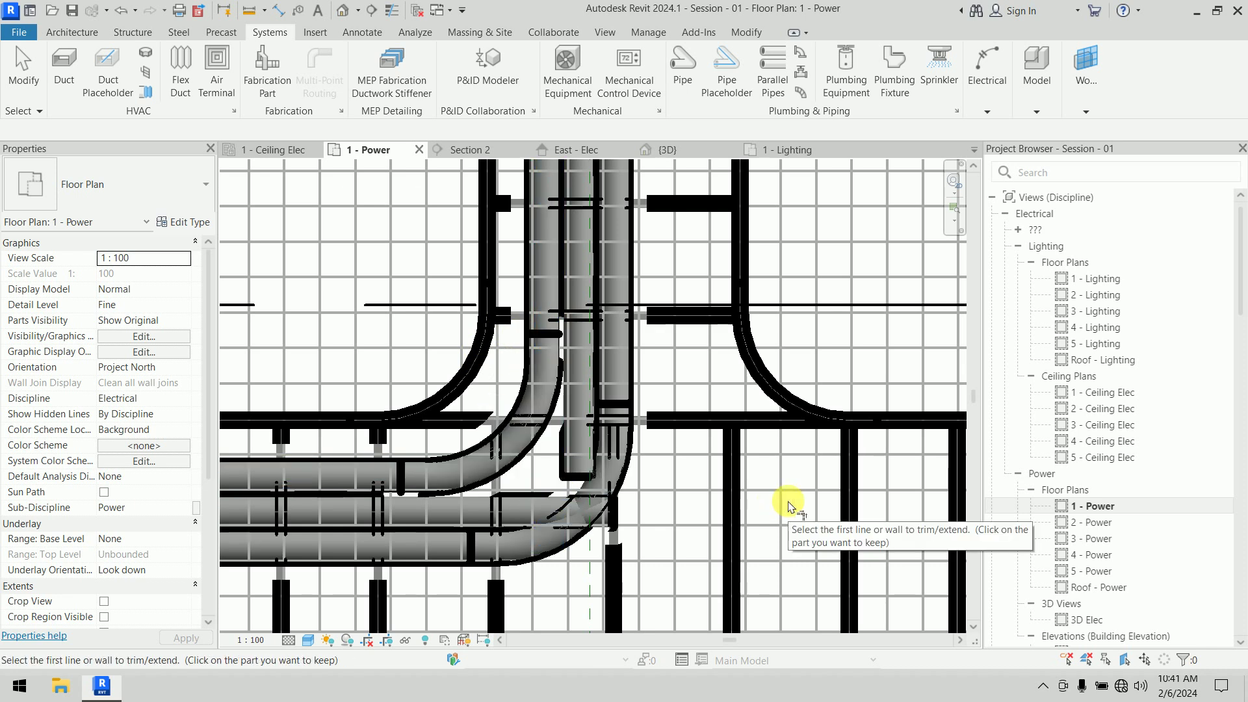
left_click(575, 319)
left_click(497, 500)
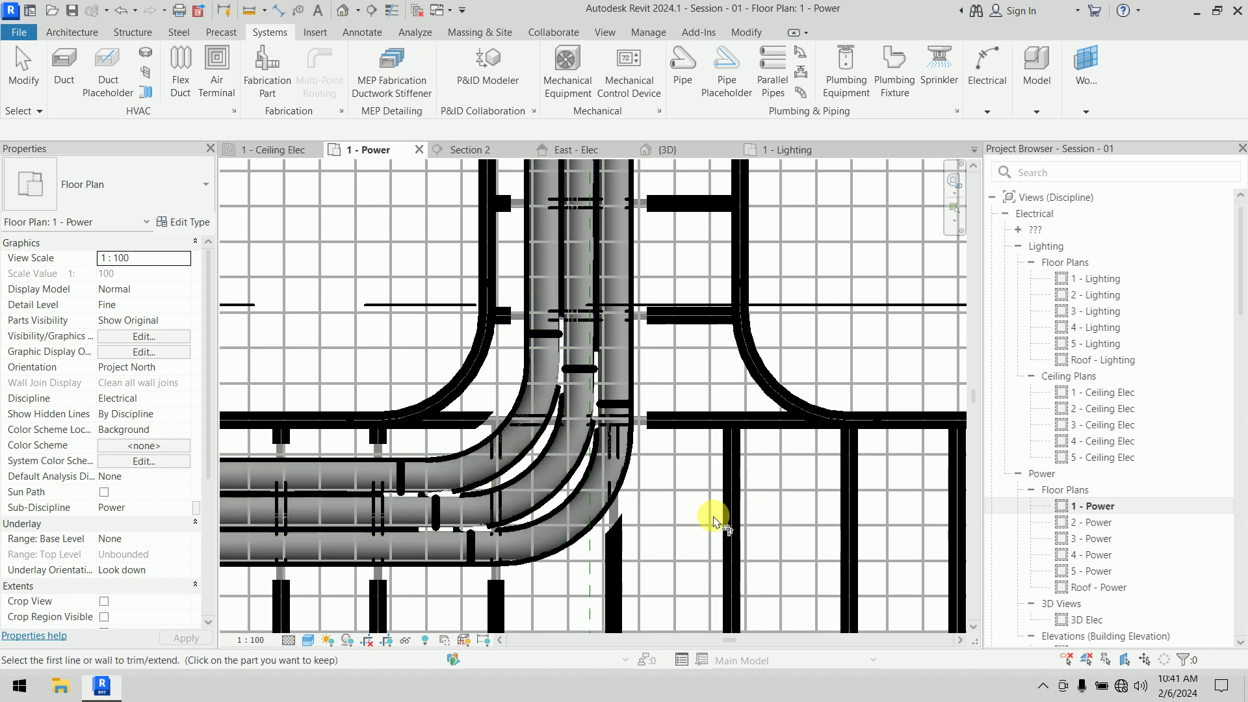
End the Trim command and review the parallel conduit runs along the corridor cable tray and across the power plan
scroll(825, 323, "down", 1)
scroll(825, 325, "down", 6)
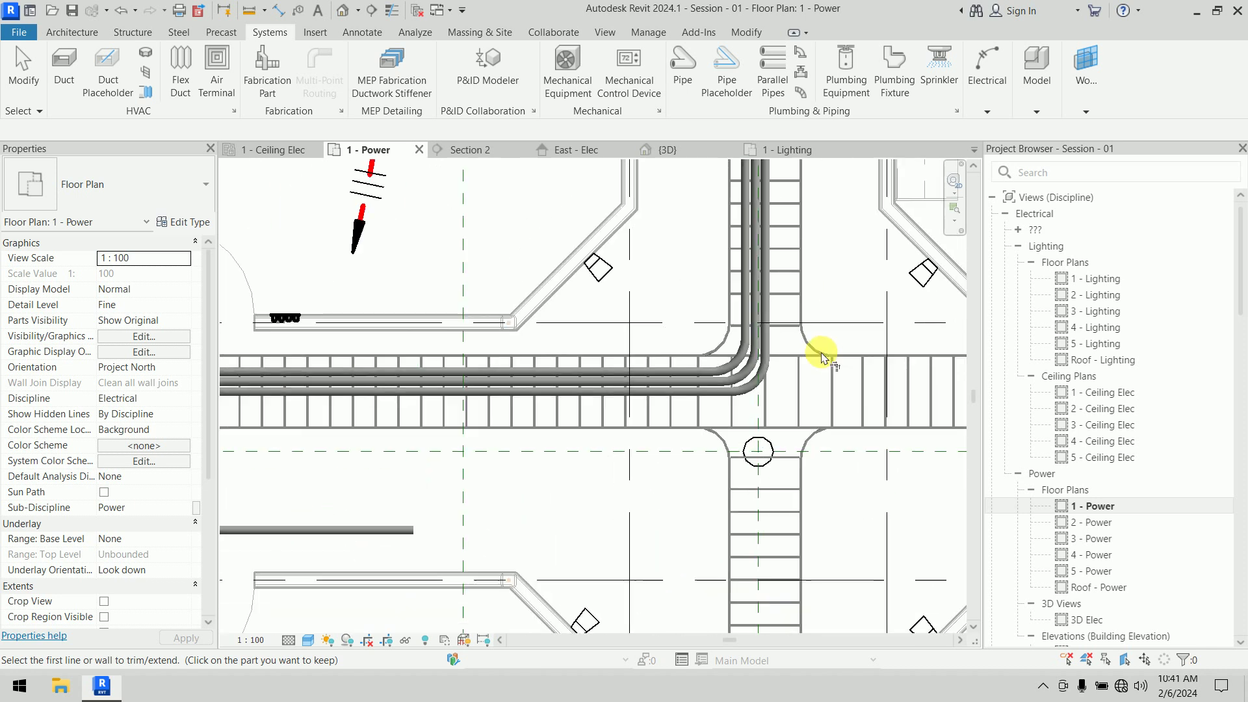
scroll(618, 412, "down", 3)
scroll(562, 432, "up", 1)
middle_click_drag(615, 455, 955, 502)
middle_click_drag(505, 489, 613, 443)
right_click(347, 230)
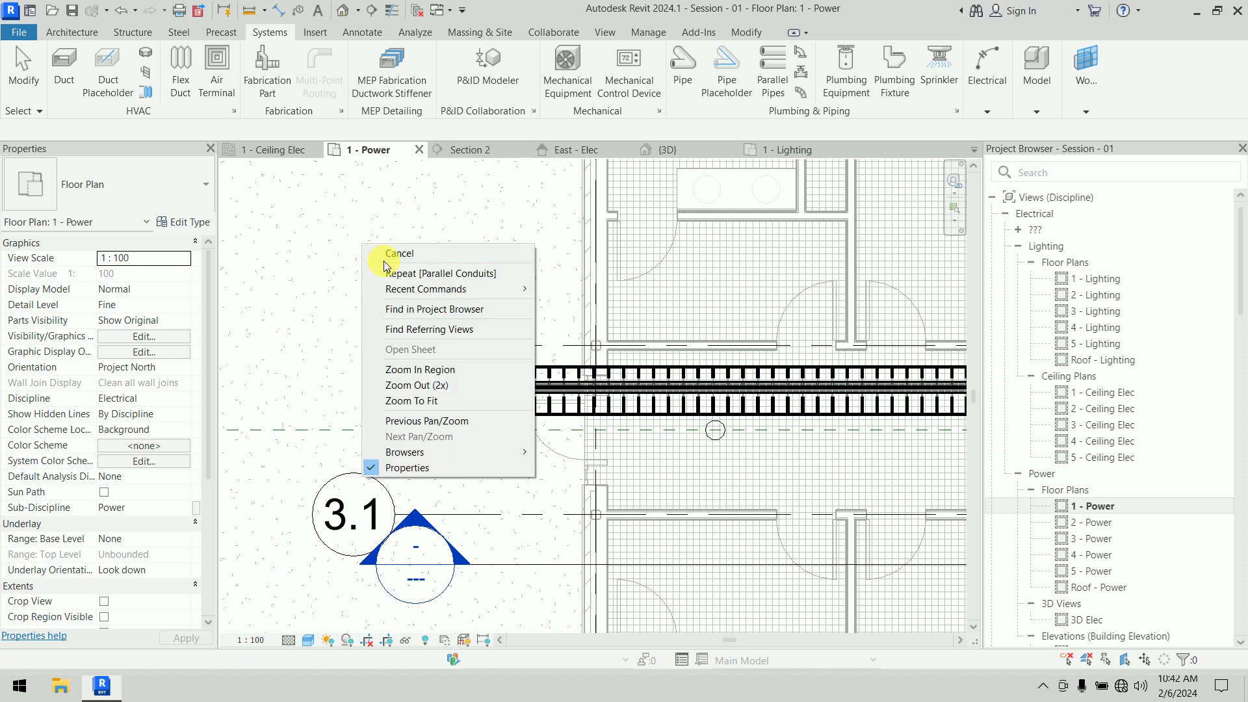
left_click(367, 239)
right_click(374, 213)
left_click(392, 229)
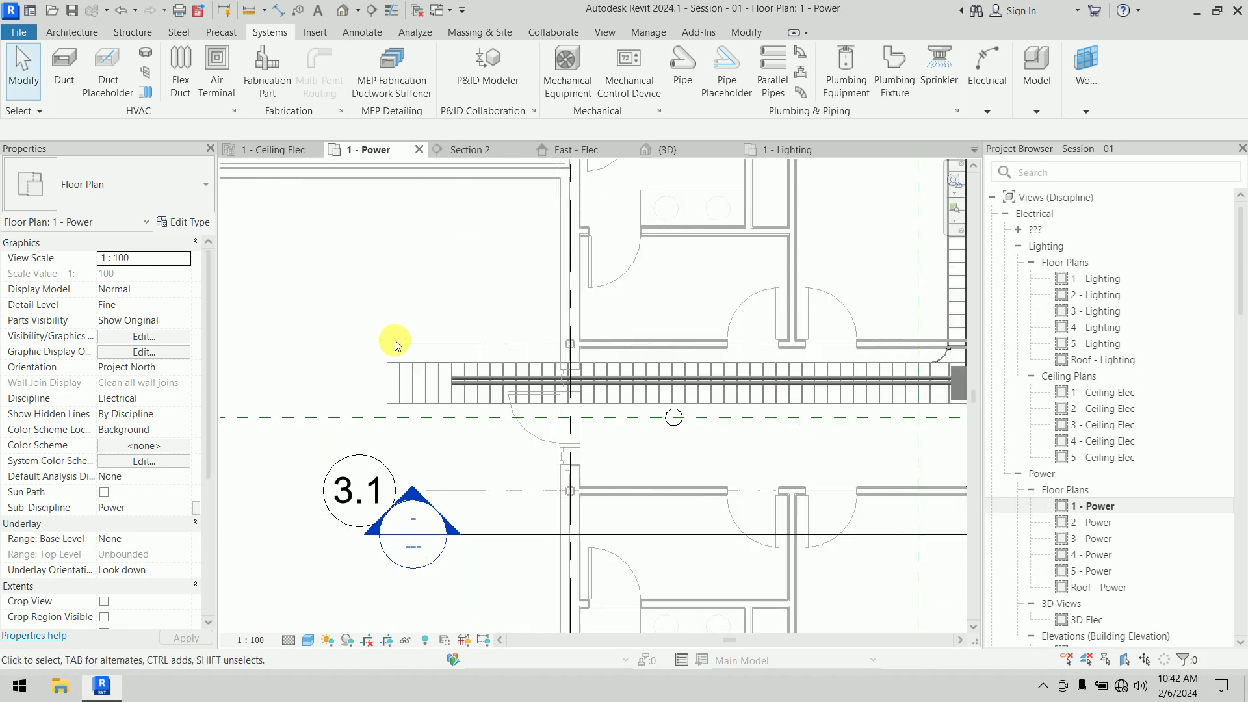
scroll(395, 341, "down", 4)
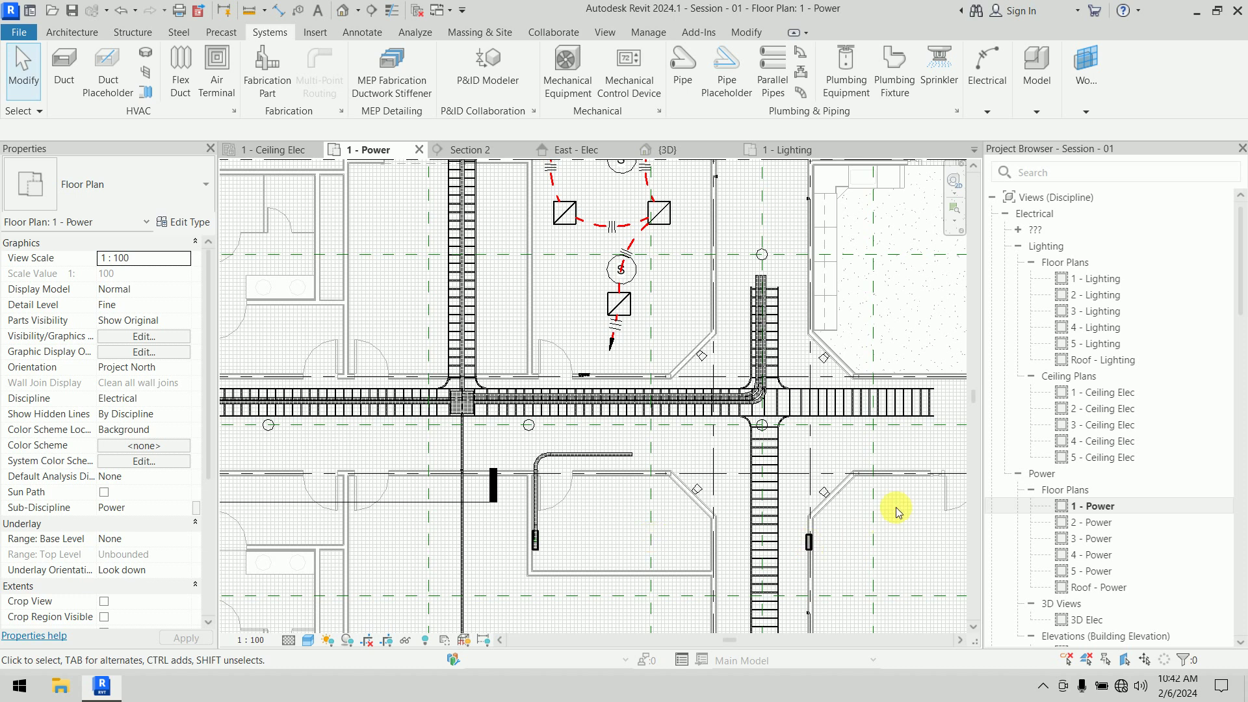
mouse_move(799, 396)
middle_mouse_down()
mouse_move(607, 346)
mouse_move(623, 377)
middle_mouse_up()
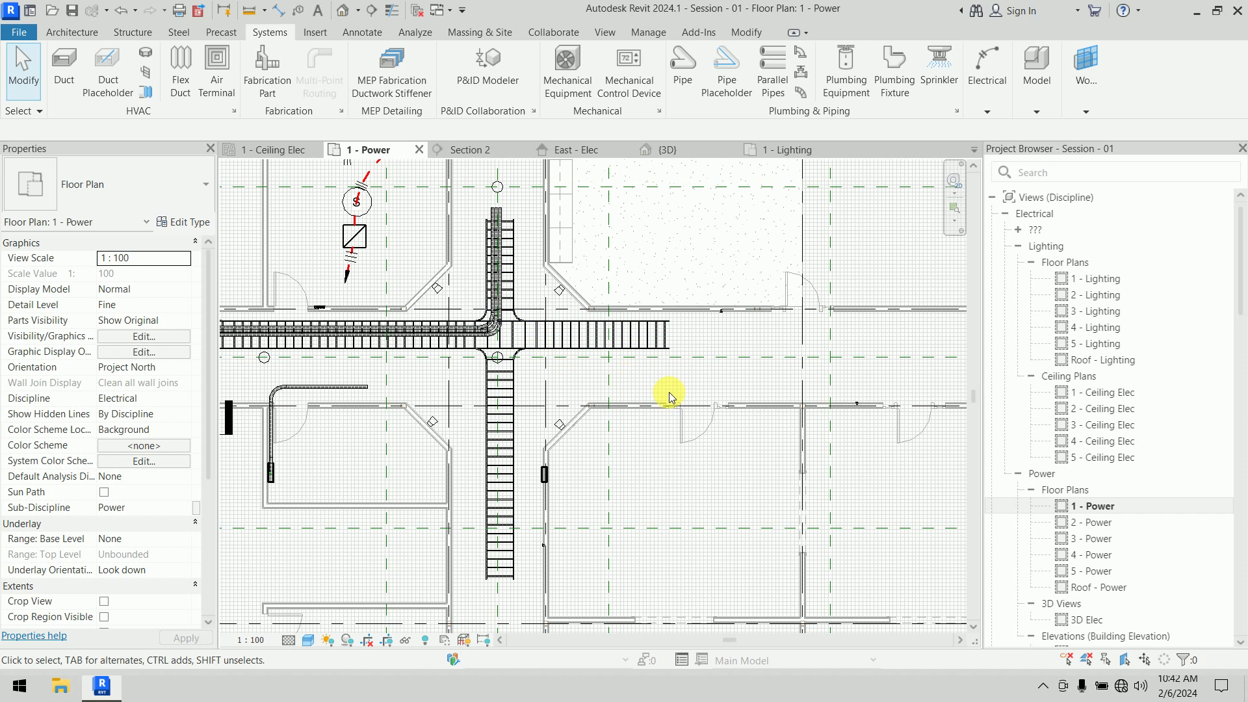
left_click(987, 81)
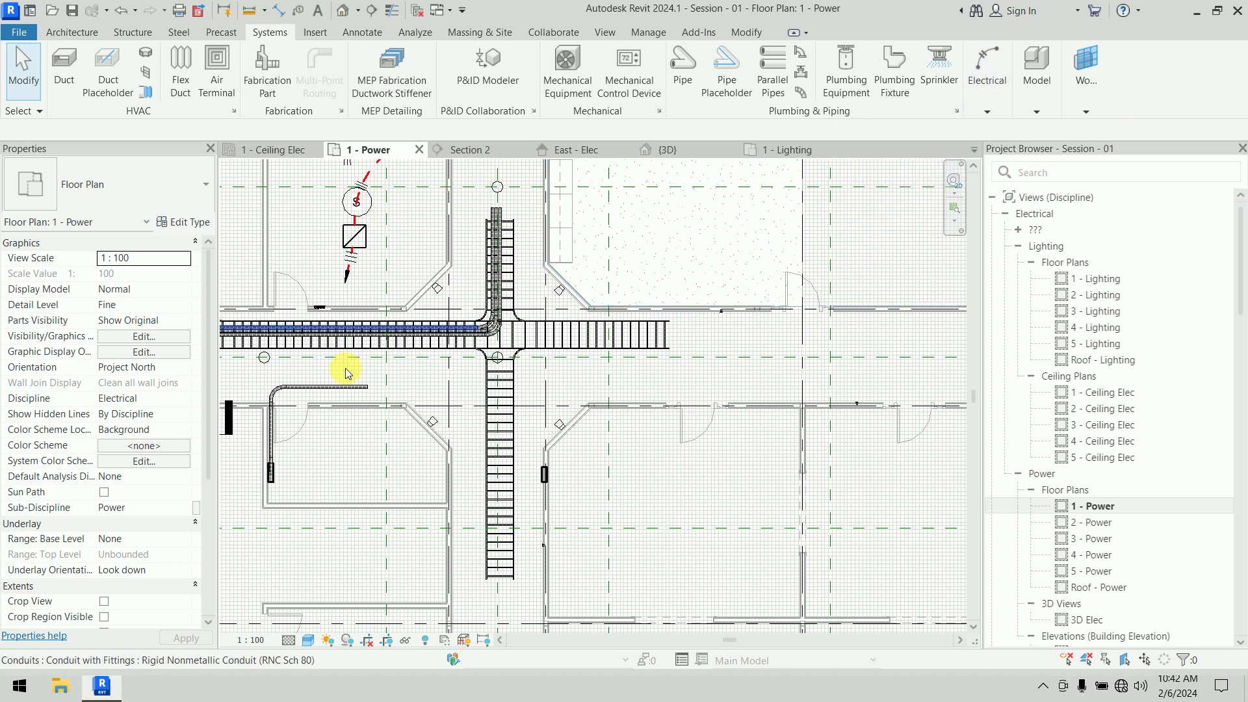
scroll(713, 356, "down", 3)
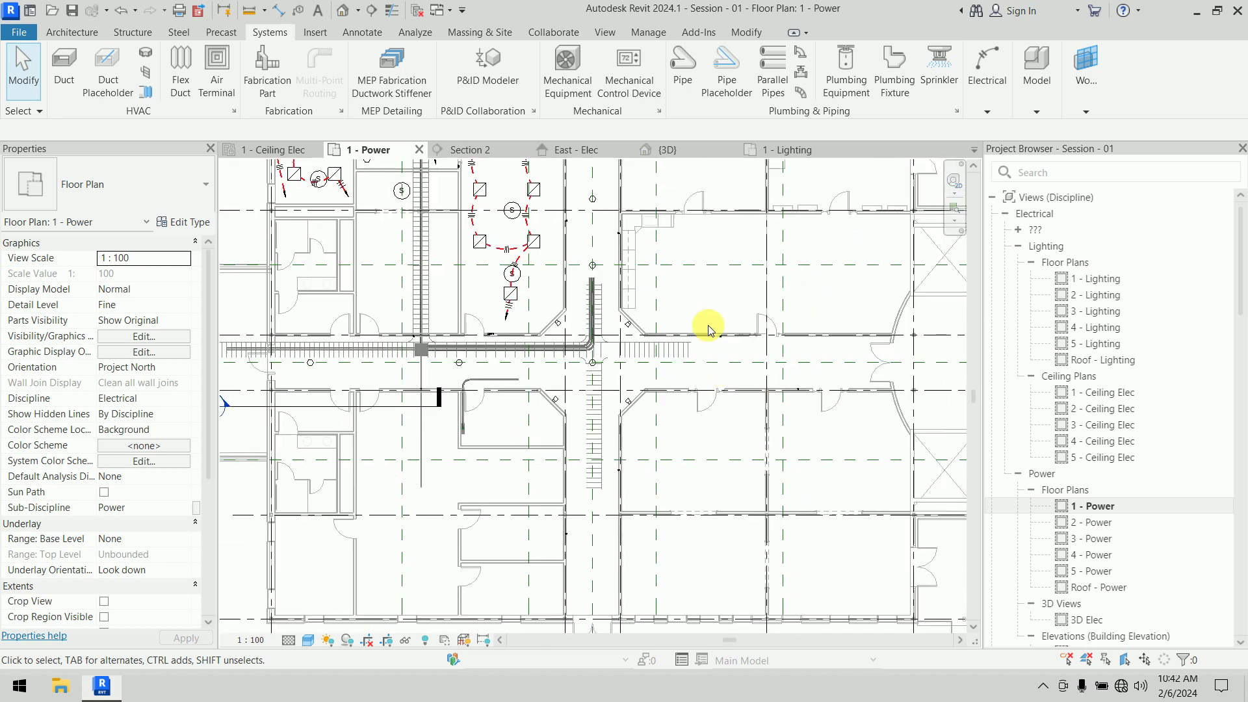
middle_click_drag(710, 329, 761, 398)
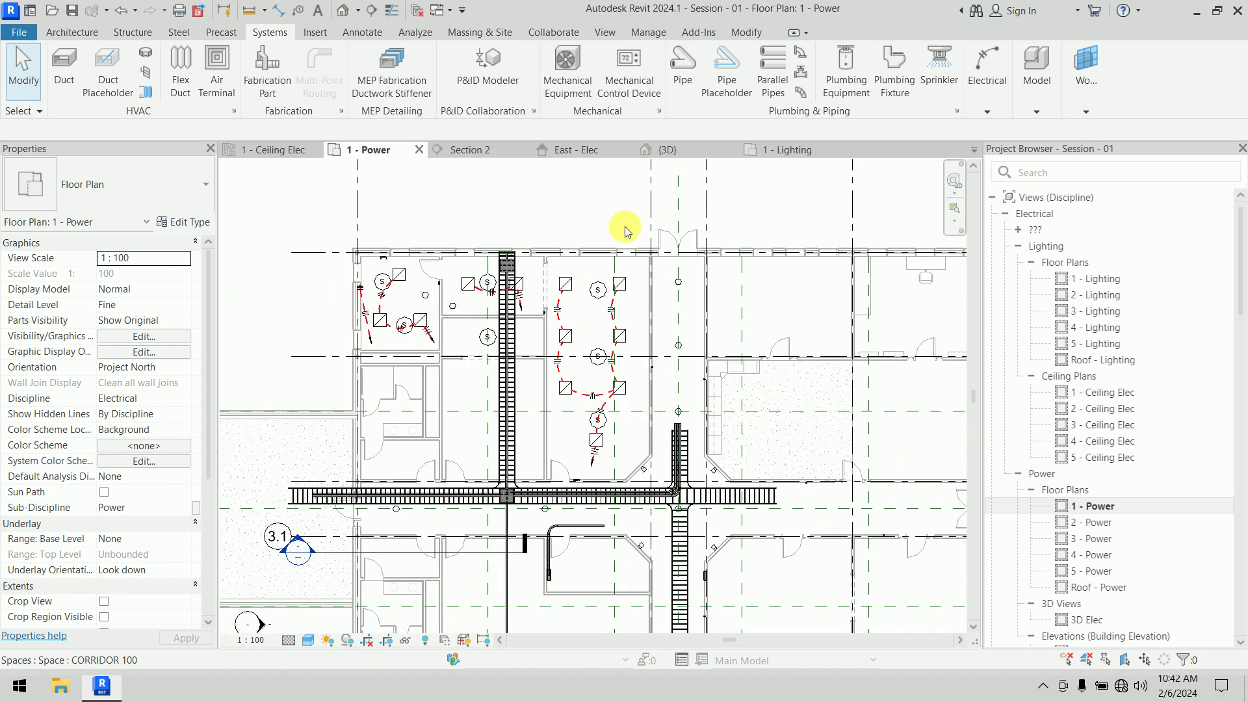